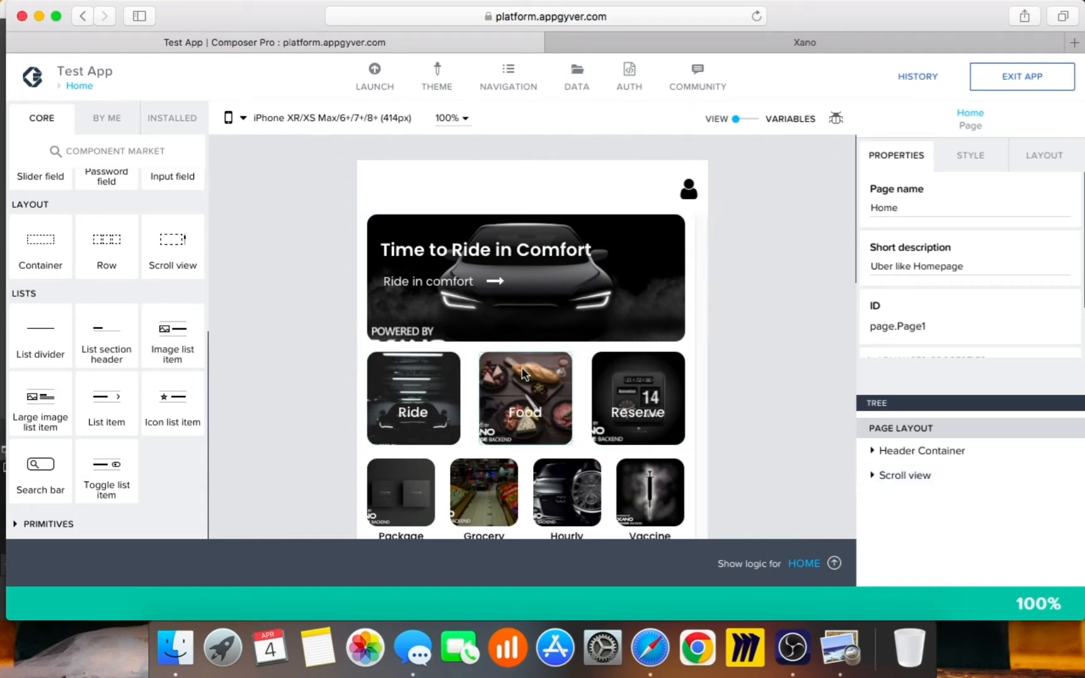
Step: Review the Uber Eats.jpg reference image, and create a new page named "Uber Eats" in the Test App
{"action": "left_click", "coordinate": [840, 647]}
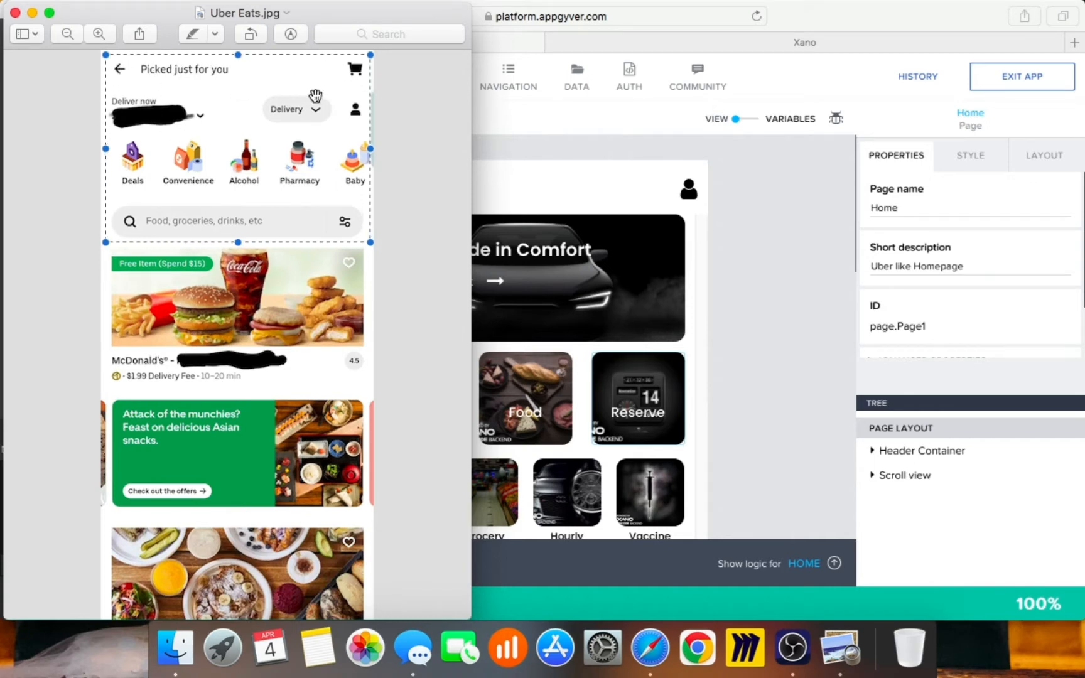
{"action": "left_click", "coordinate": [748, 285]}
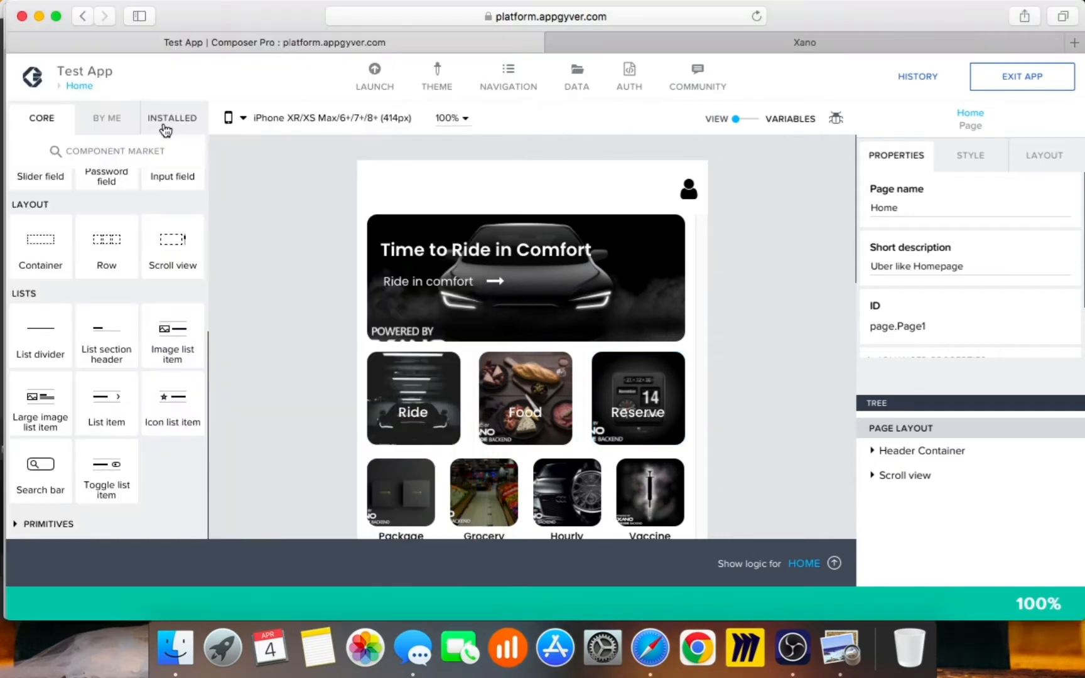
{"action": "left_click", "coordinate": [79, 86]}
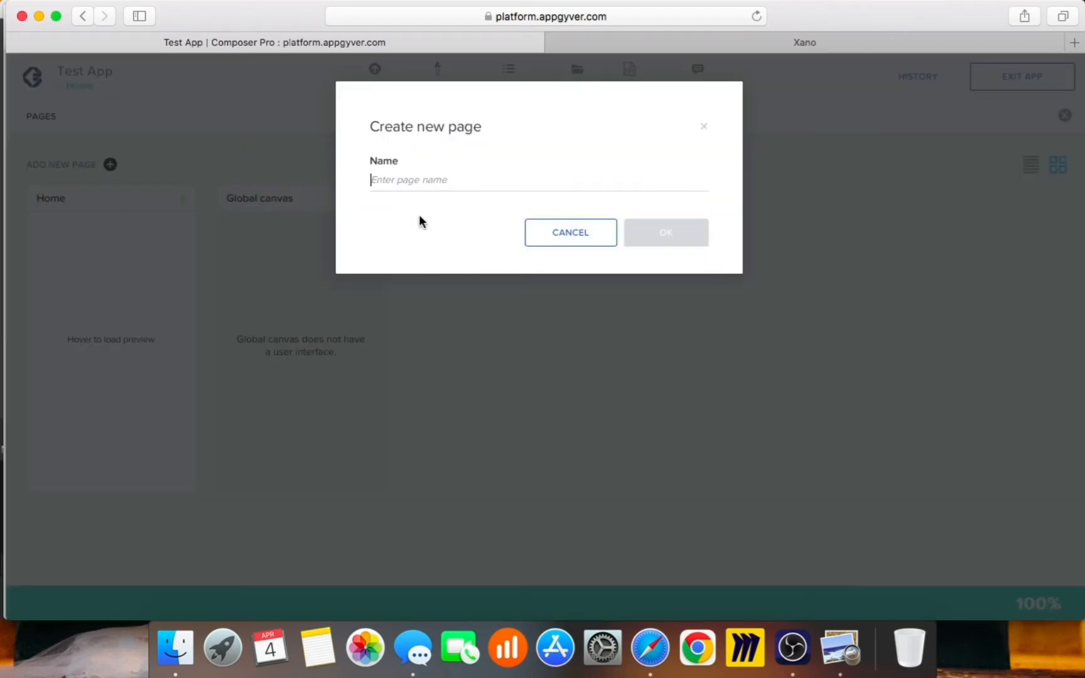
{"action": "type", "text": "Uber "}
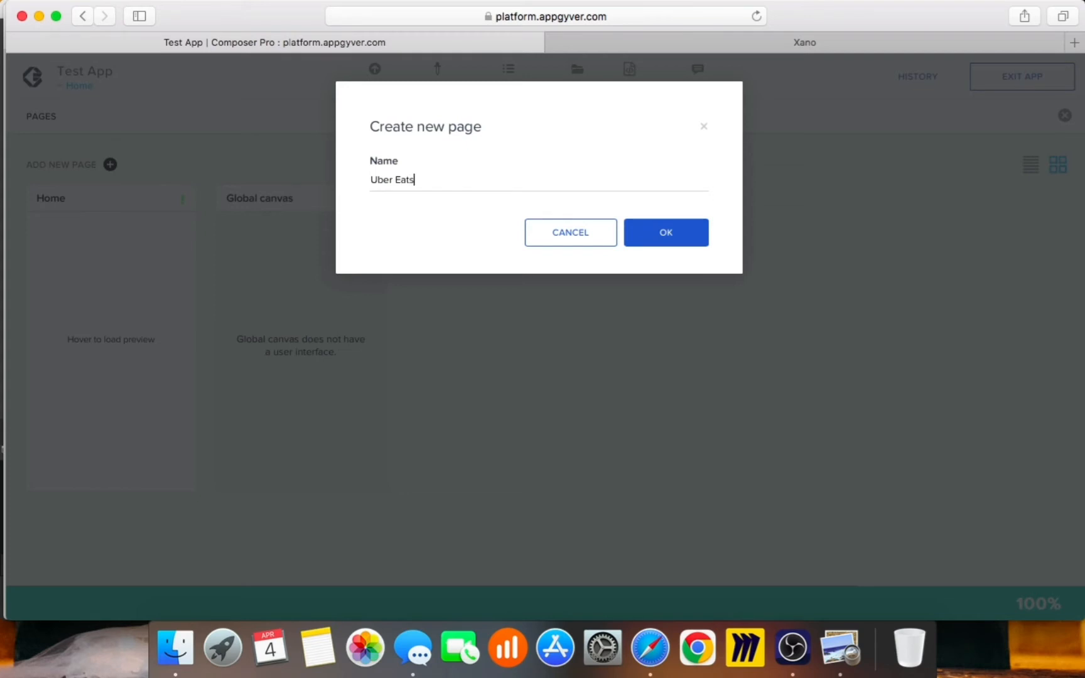
{"action": "type", "text": "Eats"}
{"action": "left_click", "coordinate": [665, 242]}
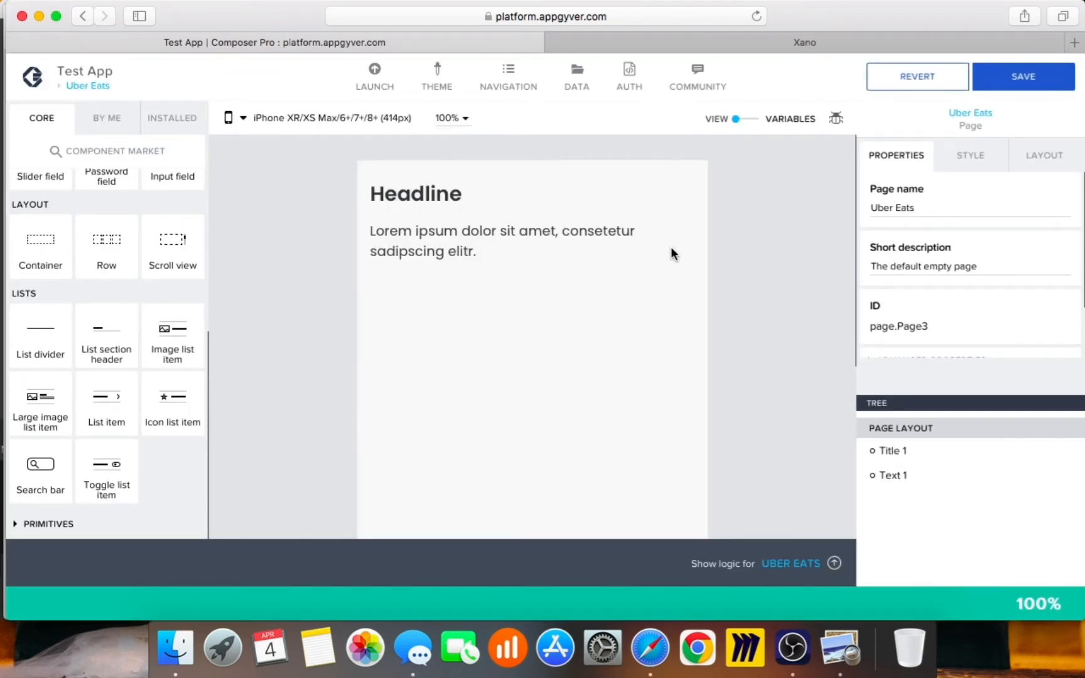
Step: Delete the default paragraph text and headline from the Uber Eats page
{"action": "left_click", "coordinate": [672, 247]}
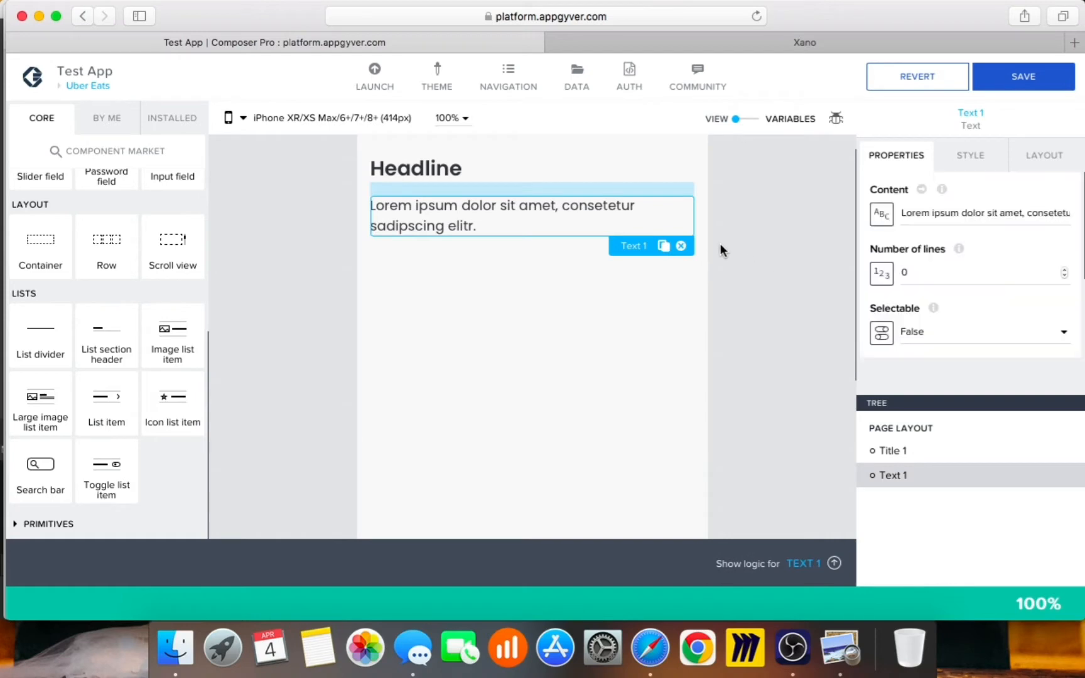
{"action": "key", "text": "Delete"}
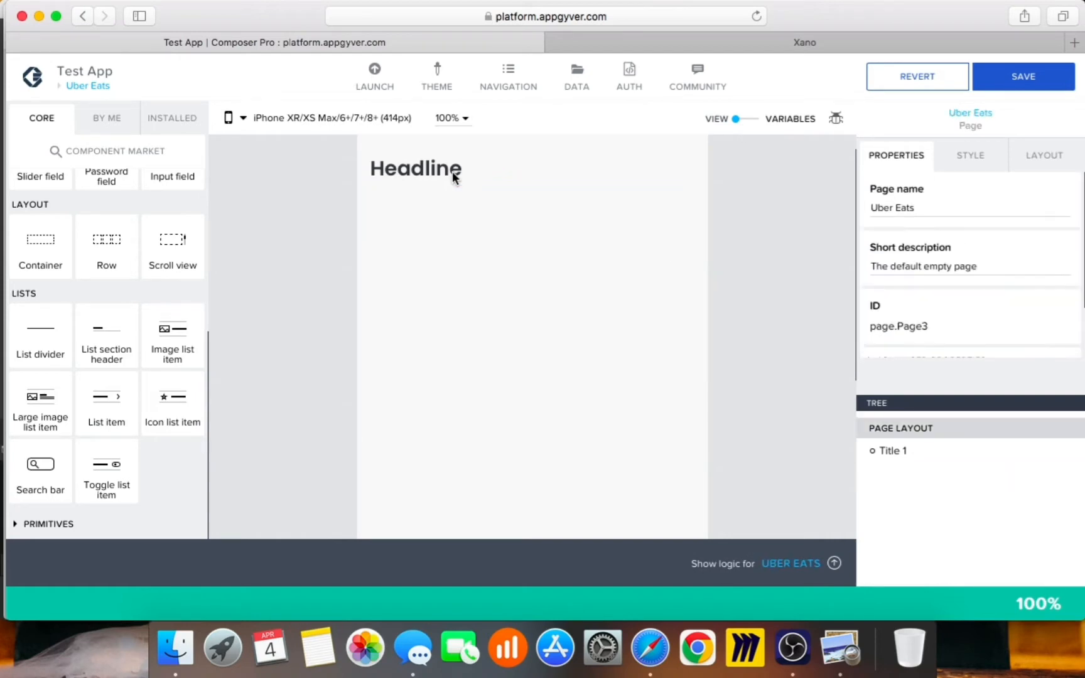
{"action": "left_click", "coordinate": [673, 187]}
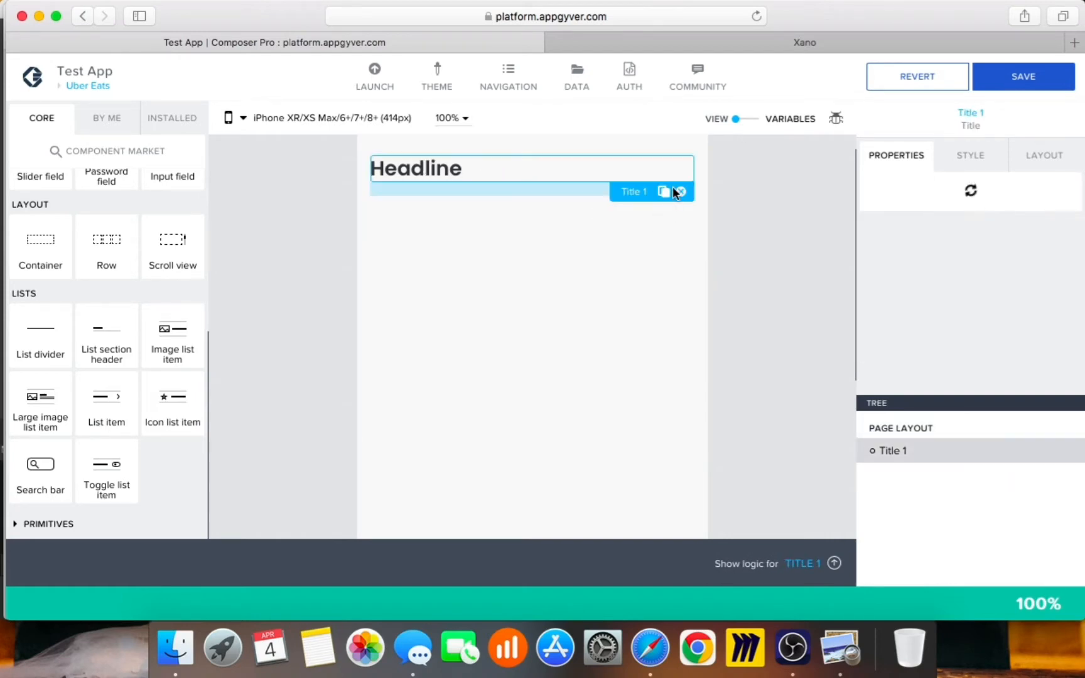
{"action": "left_click", "coordinate": [677, 188]}
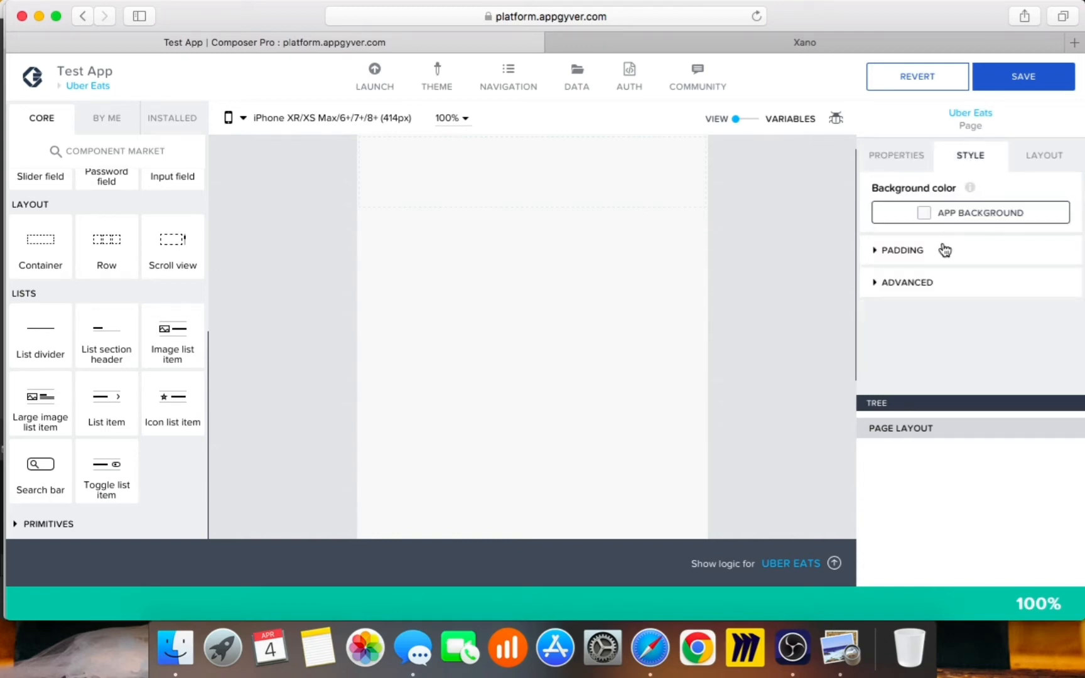
Step: Set the page padding to 0 px on all sides and add a container to the empty page
{"action": "left_click", "coordinate": [944, 251]}
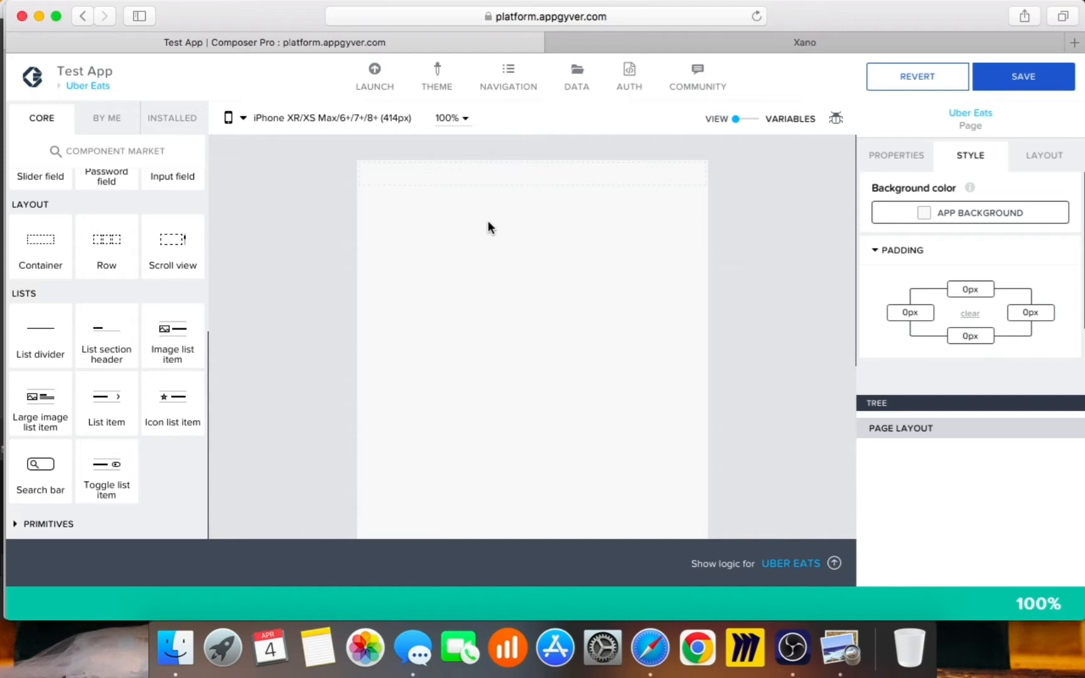
{"action": "left_click_drag", "start_coordinate": [39, 250], "coordinate": [500, 228]}
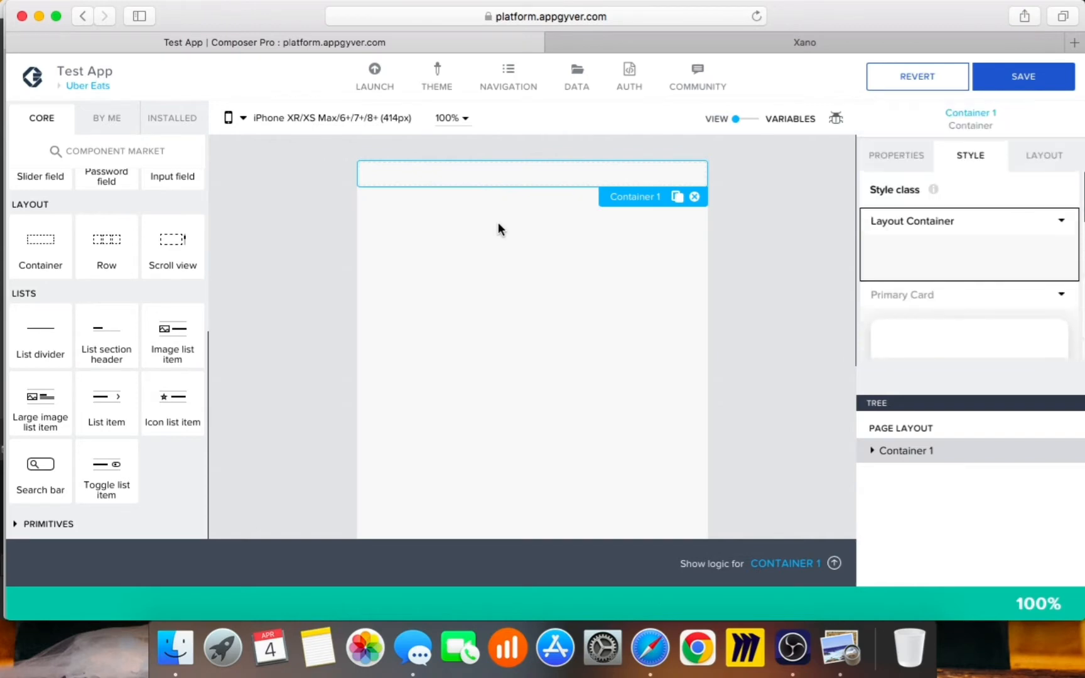
Step: Following the Uber Eats.jpg reference, place two icons and a text component inside the container, with the text between the icons
{"action": "left_click", "coordinate": [841, 647]}
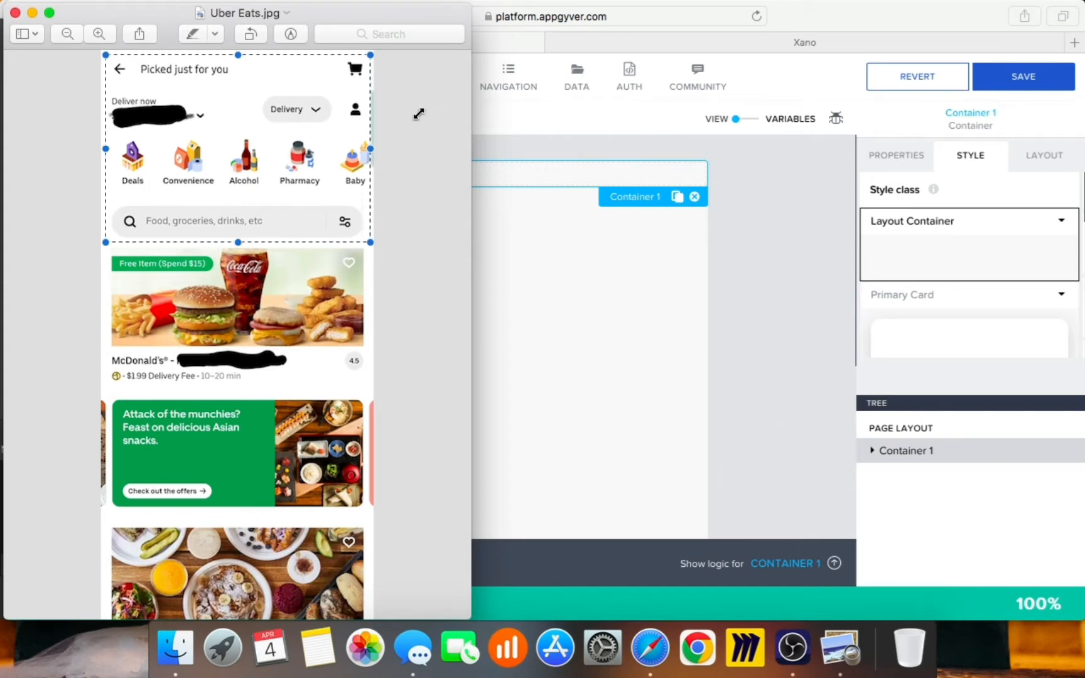
{"action": "left_click", "coordinate": [418, 115]}
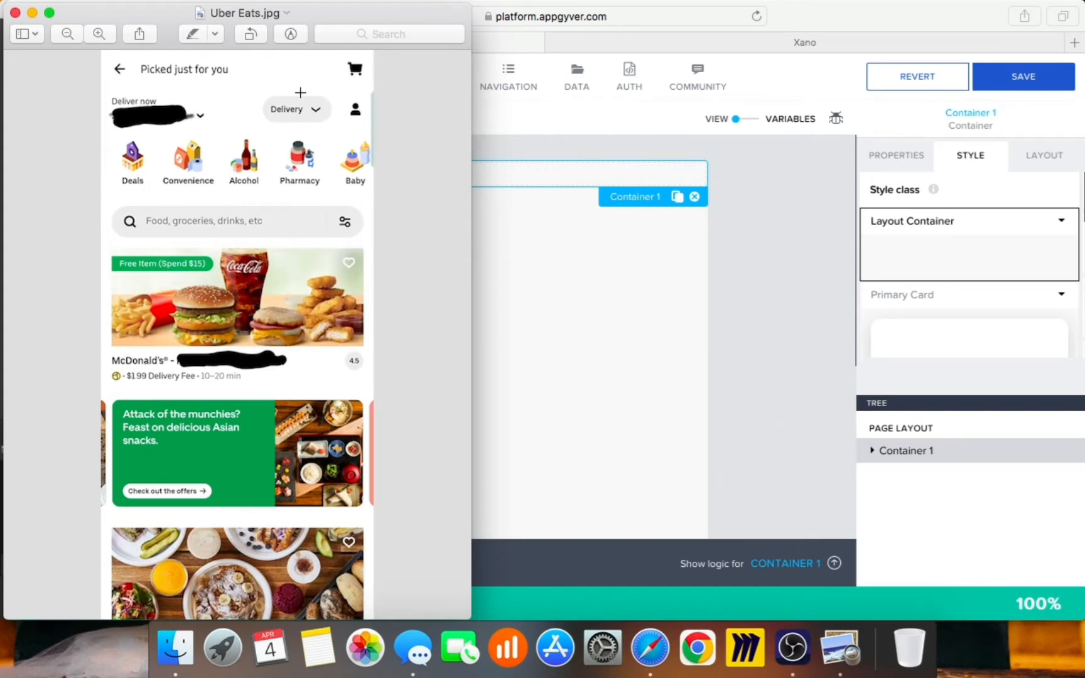
{"action": "left_click", "coordinate": [785, 227]}
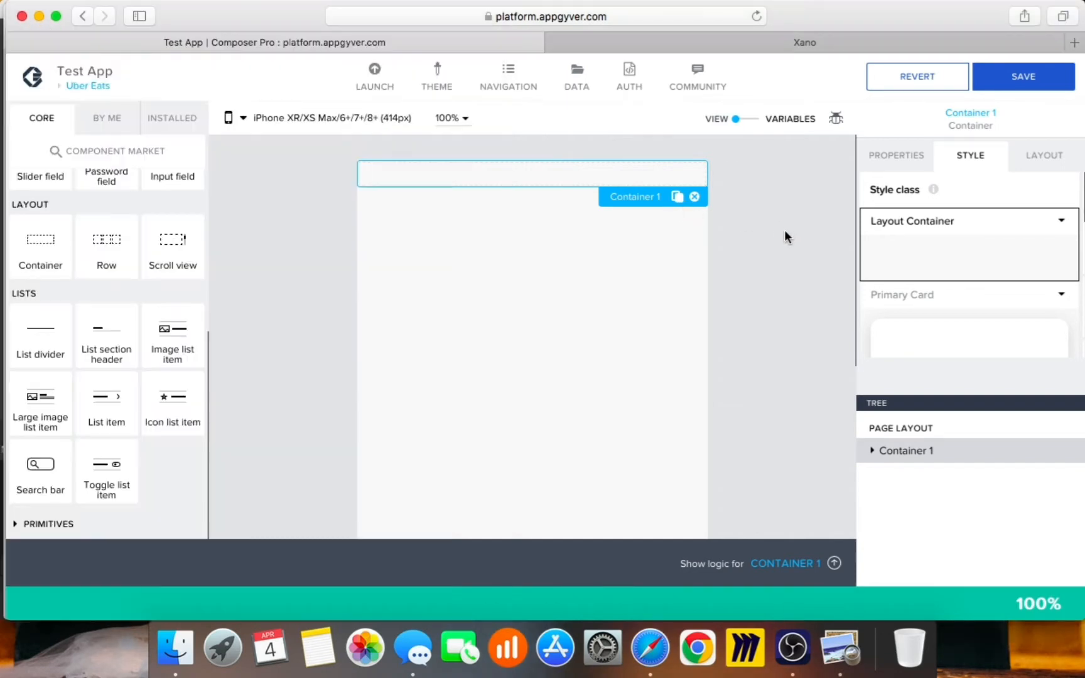
{"action": "scroll", "coordinate": [126, 322], "scroll_direction": "up", "scroll_amount": 5}
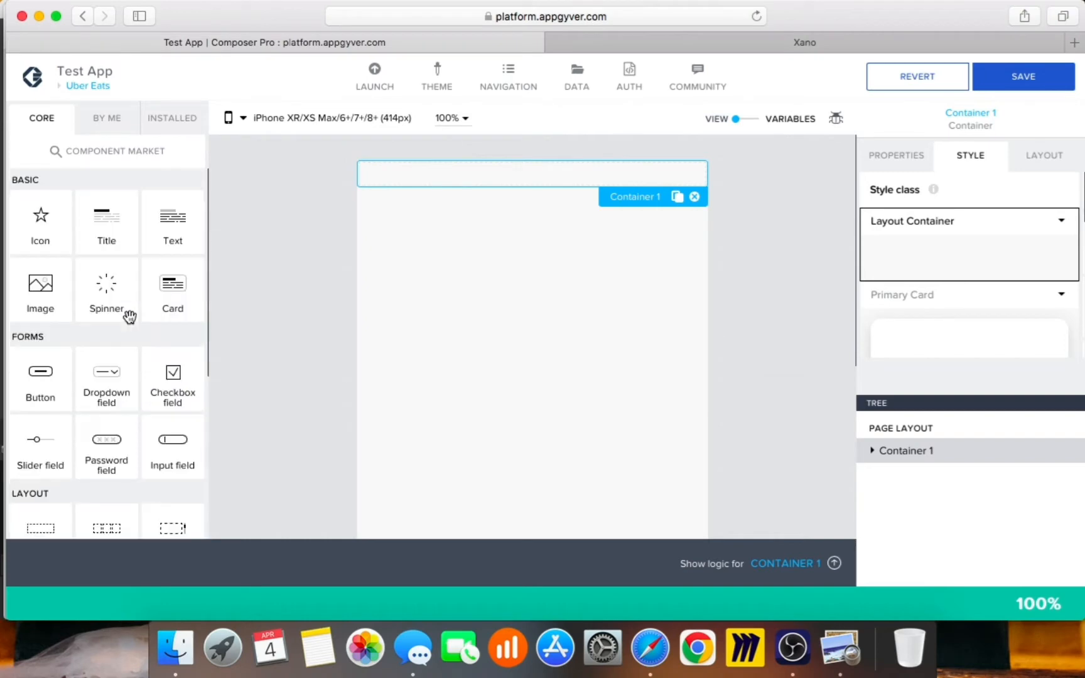
{"action": "left_click_drag", "start_coordinate": [42, 232], "coordinate": [383, 179]}
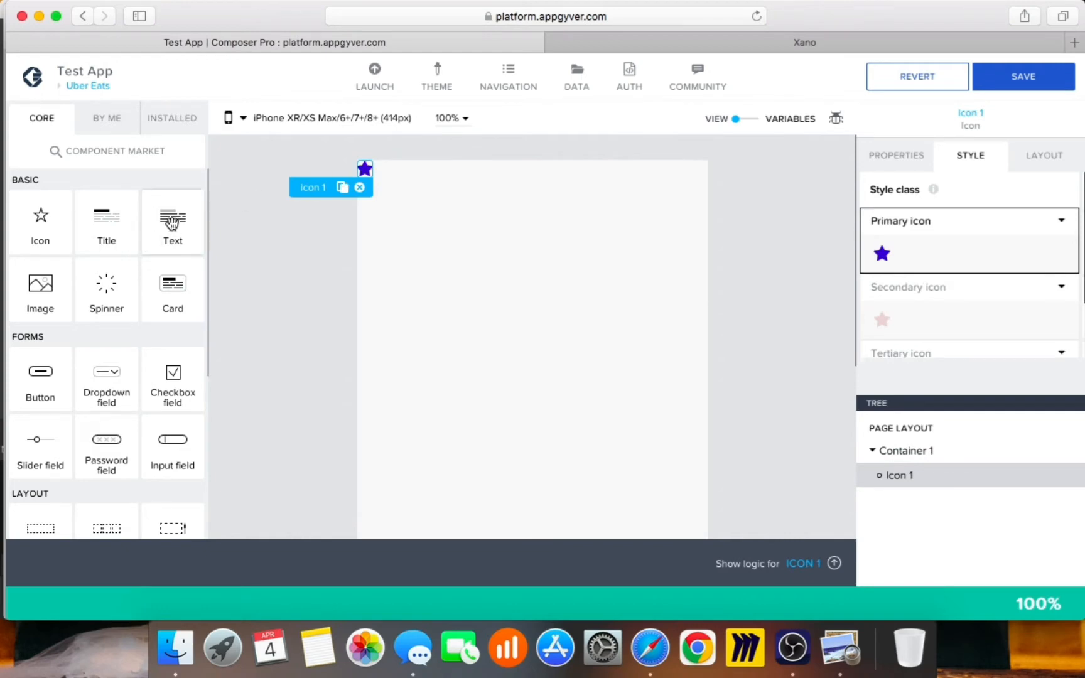
{"action": "left_click_drag", "start_coordinate": [173, 223], "coordinate": [450, 179]}
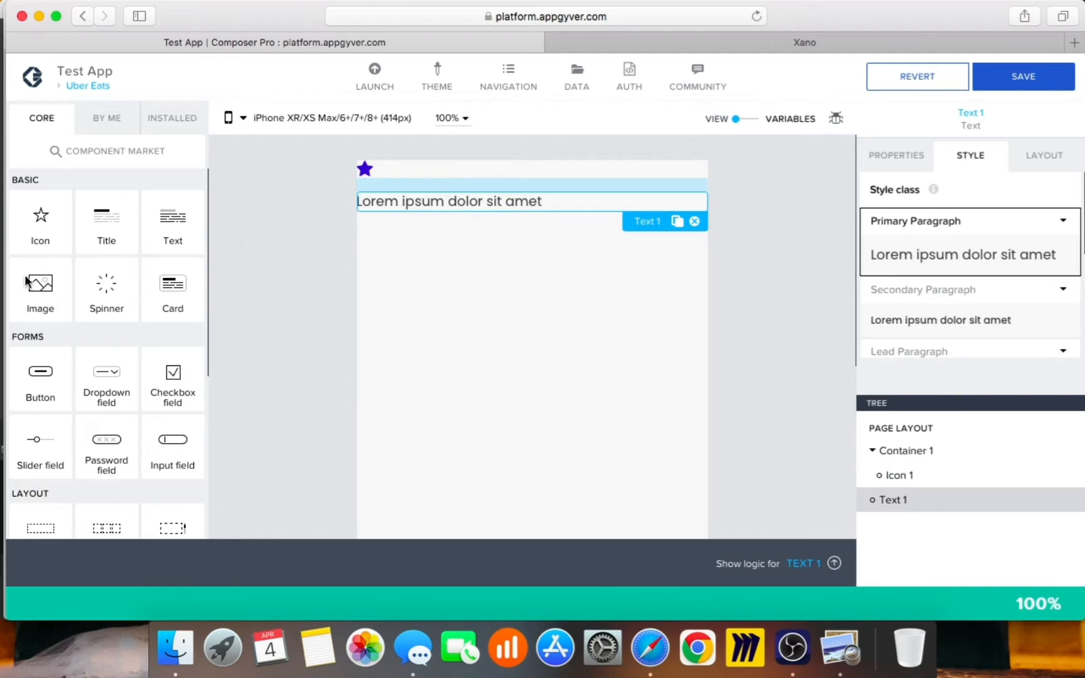
{"action": "left_click_drag", "start_coordinate": [48, 228], "coordinate": [526, 213]}
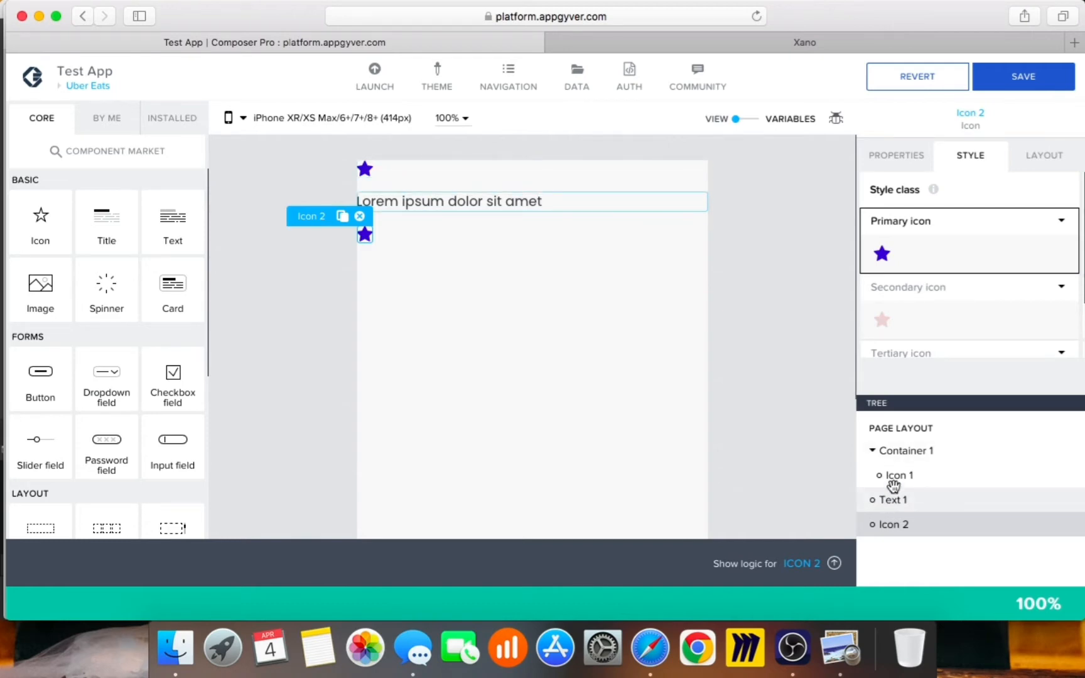
{"action": "left_click_drag", "start_coordinate": [903, 473], "coordinate": [893, 523]}
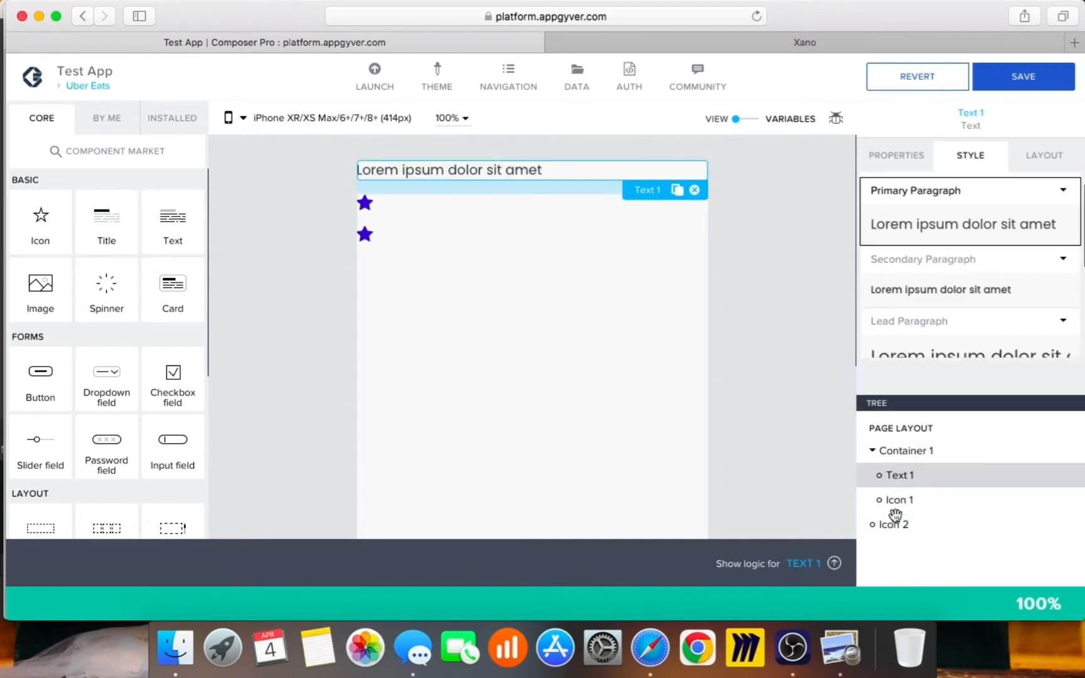
{"action": "left_click_drag", "start_coordinate": [905, 467], "coordinate": [910, 466]}
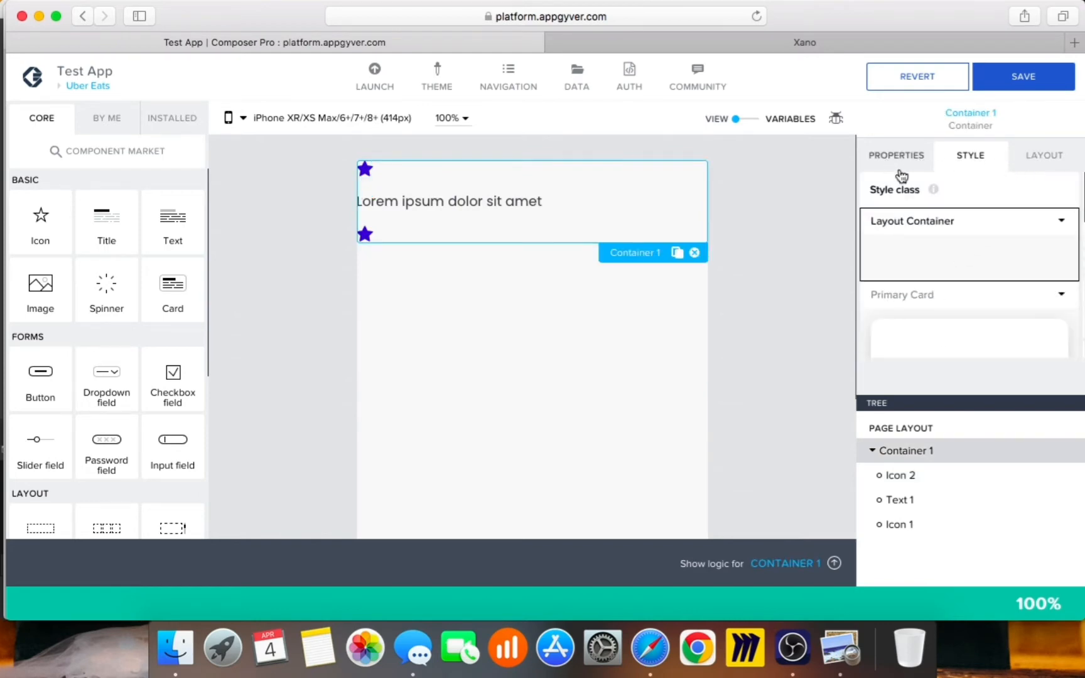
Step: Change the container's display name to "Head container"
{"action": "left_click", "coordinate": [898, 168]}
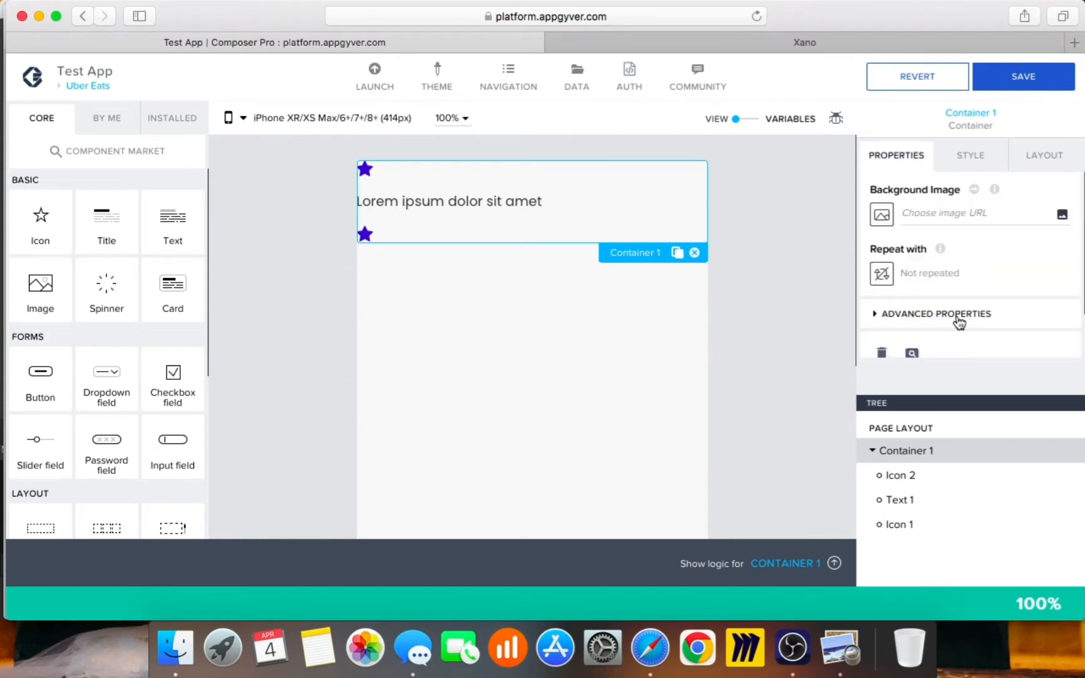
{"action": "left_click", "coordinate": [964, 313]}
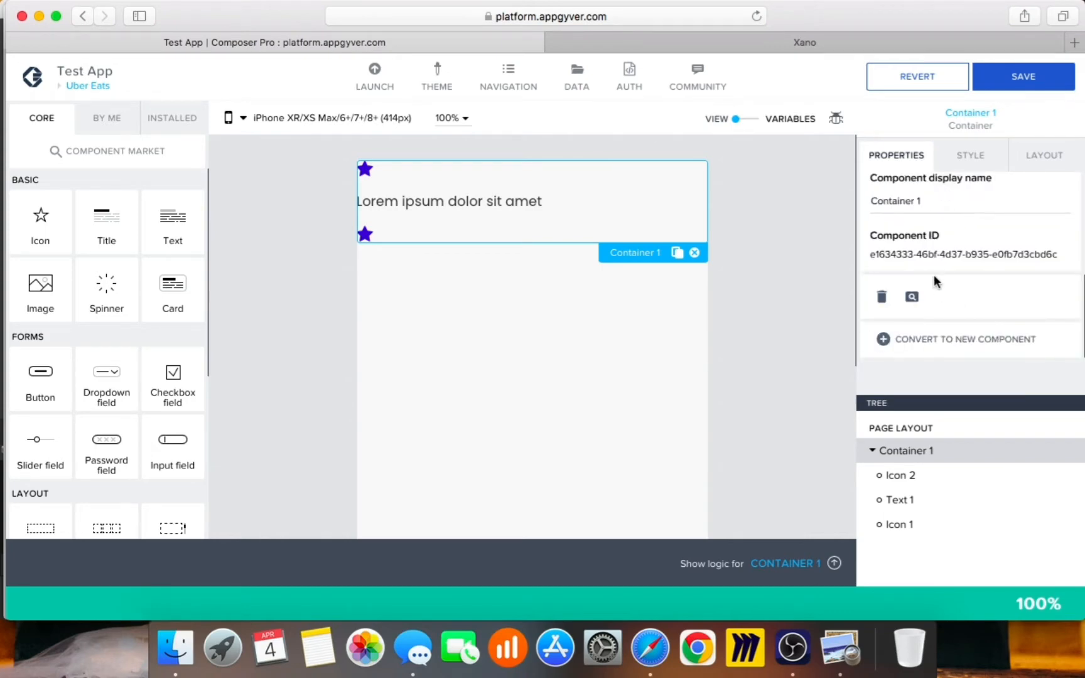
{"action": "left_click", "coordinate": [956, 203]}
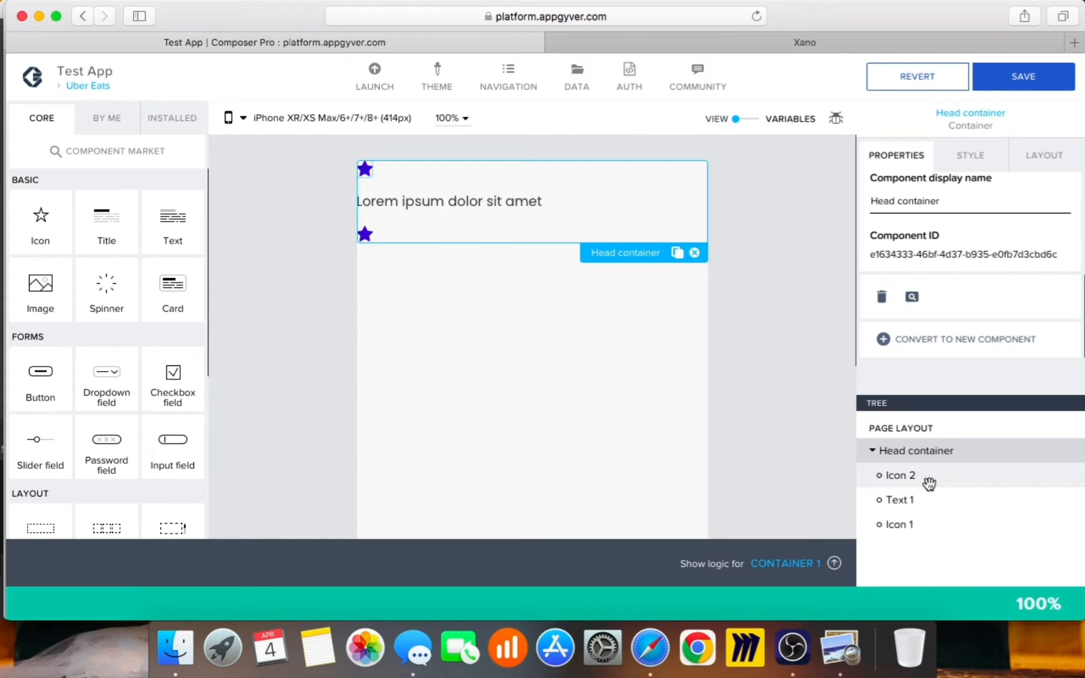
Step: Change the display name of the first icon in the head container to "Back Icon"
{"action": "left_click", "coordinate": [929, 483]}
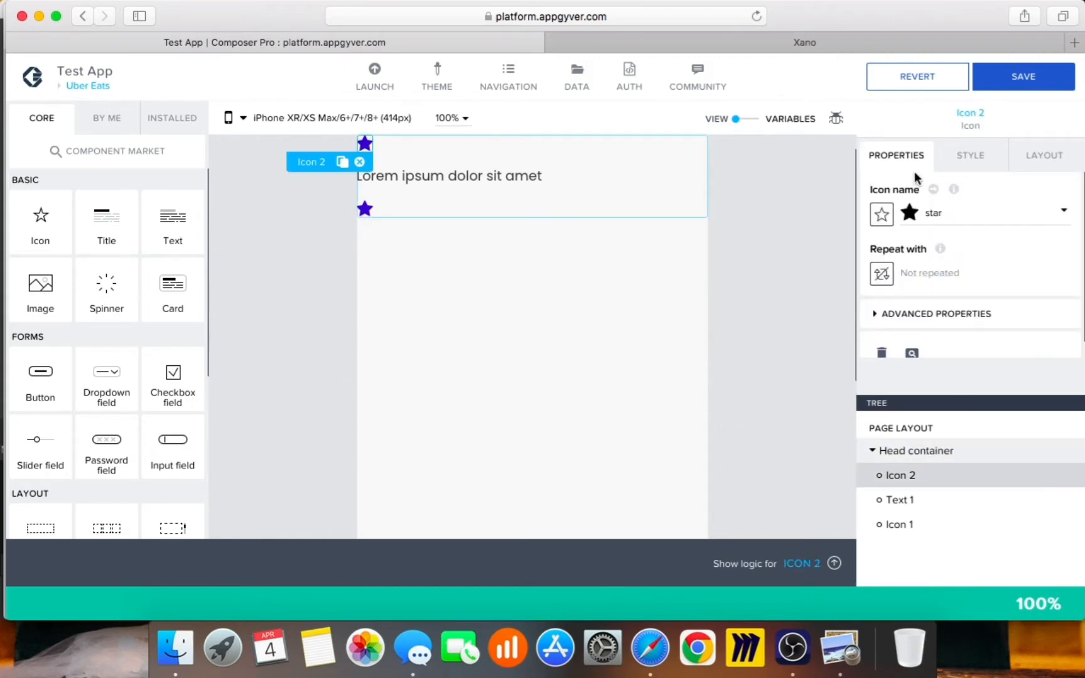
{"action": "scroll", "coordinate": [976, 321], "scroll_direction": "down", "scroll_amount": 1}
{"action": "left_click", "coordinate": [964, 296]}
{"action": "scroll", "coordinate": [967, 316], "scroll_direction": "down", "scroll_amount": 6}
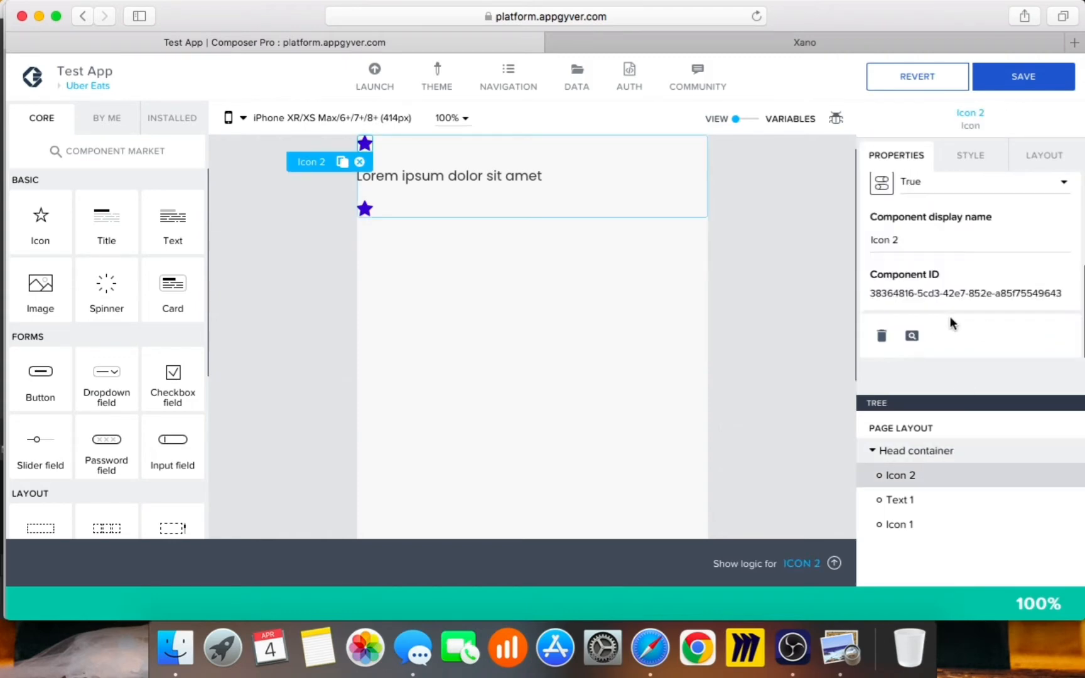
{"action": "left_click_drag", "start_coordinate": [922, 236], "coordinate": [803, 221]}
{"action": "type", "text": "Back Icon"}
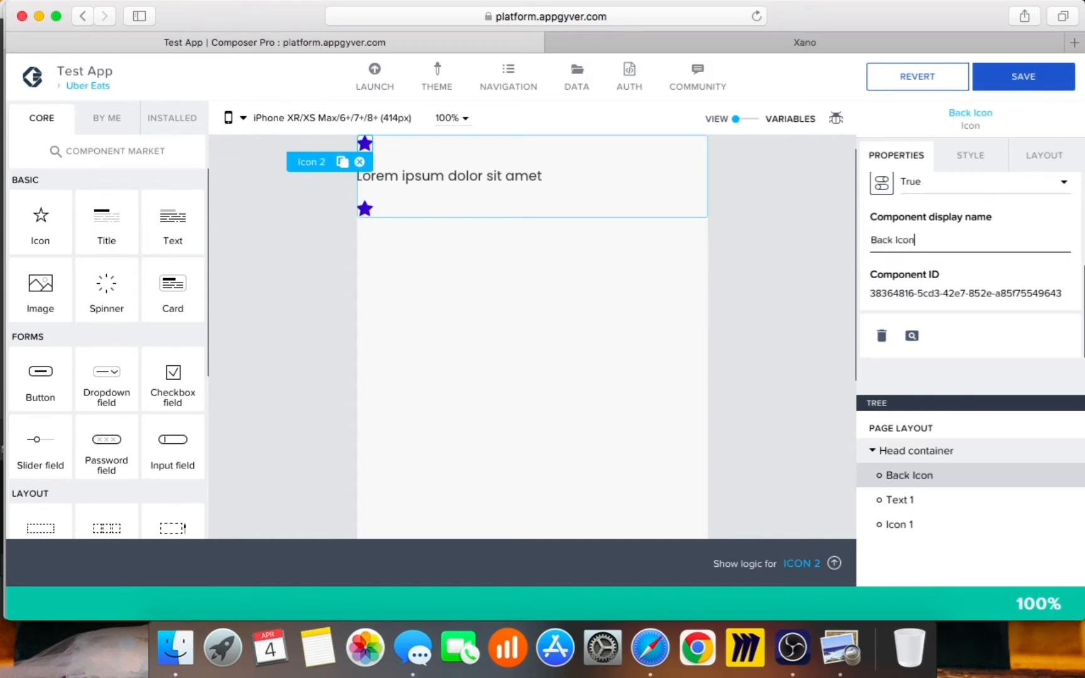
Step: Change the text component's display name to "Header Text"
{"action": "left_click", "coordinate": [892, 497]}
{"action": "scroll", "coordinate": [932, 326], "scroll_direction": "down", "scroll_amount": 4}
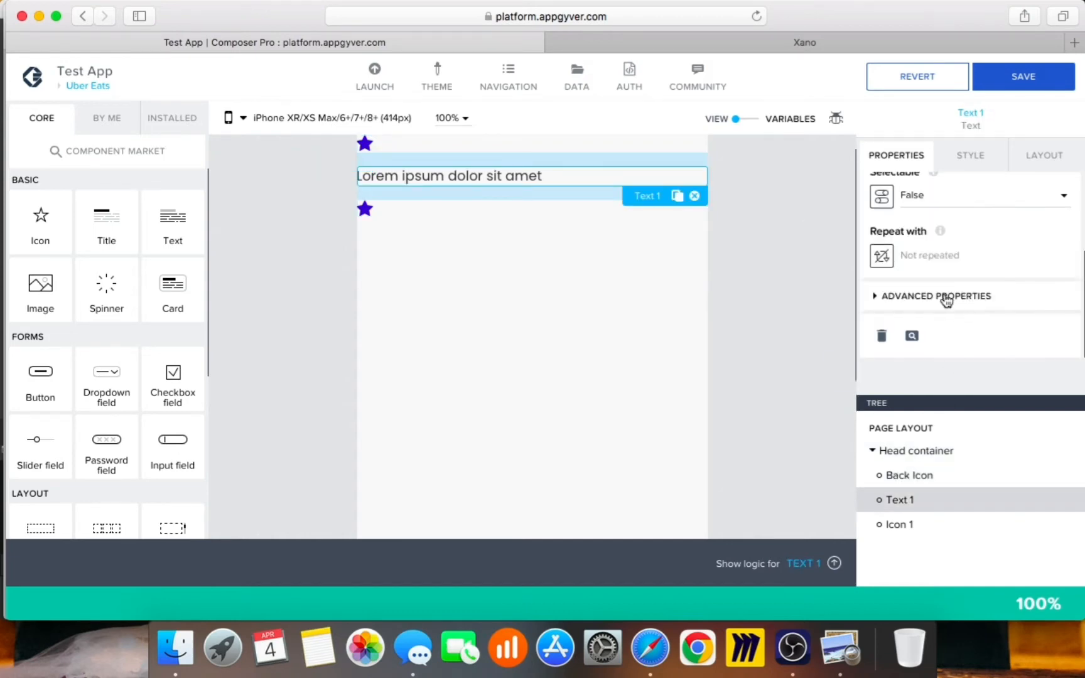
{"action": "left_click", "coordinate": [947, 296]}
{"action": "scroll", "coordinate": [935, 308], "scroll_direction": "down", "scroll_amount": 4}
{"action": "left_click_drag", "start_coordinate": [904, 240], "coordinate": [741, 217]}
{"action": "type", "text": "Header Textxt"}
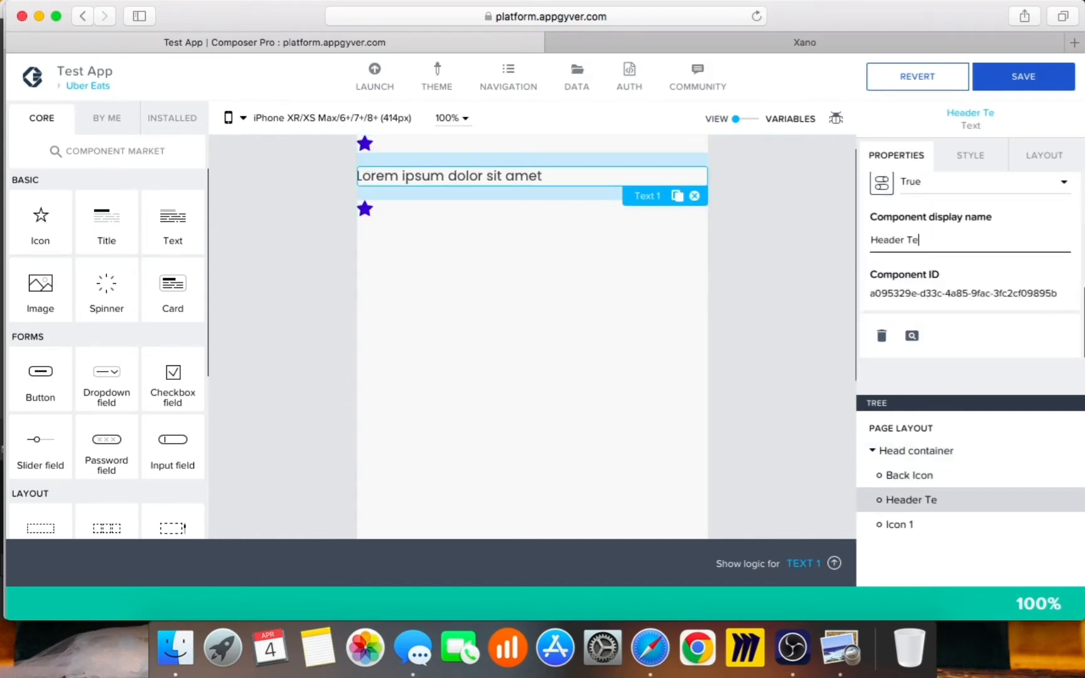
{"action": "key", "text": "BackSpace"}
{"action": "key", "text": "BackSpace"}
{"action": "key", "text": "BackSpace"}
{"action": "key", "text": "BackSpace"}
{"action": "type", "text": "xt"}
Step: Change the display name of the last icon in the head container to "Shopping Cart Icon"
{"action": "left_click", "coordinate": [961, 525]}
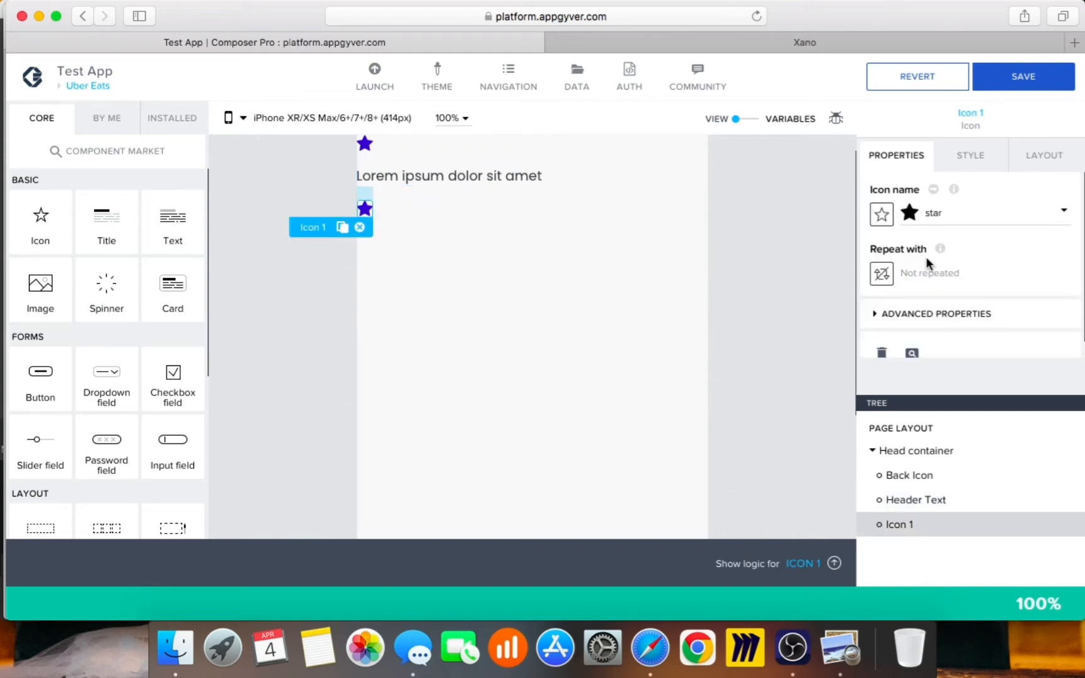
{"action": "left_click", "coordinate": [976, 318]}
{"action": "scroll", "coordinate": [942, 264], "scroll_direction": "down", "scroll_amount": 4}
{"action": "left_click_drag", "start_coordinate": [914, 245], "coordinate": [833, 226]}
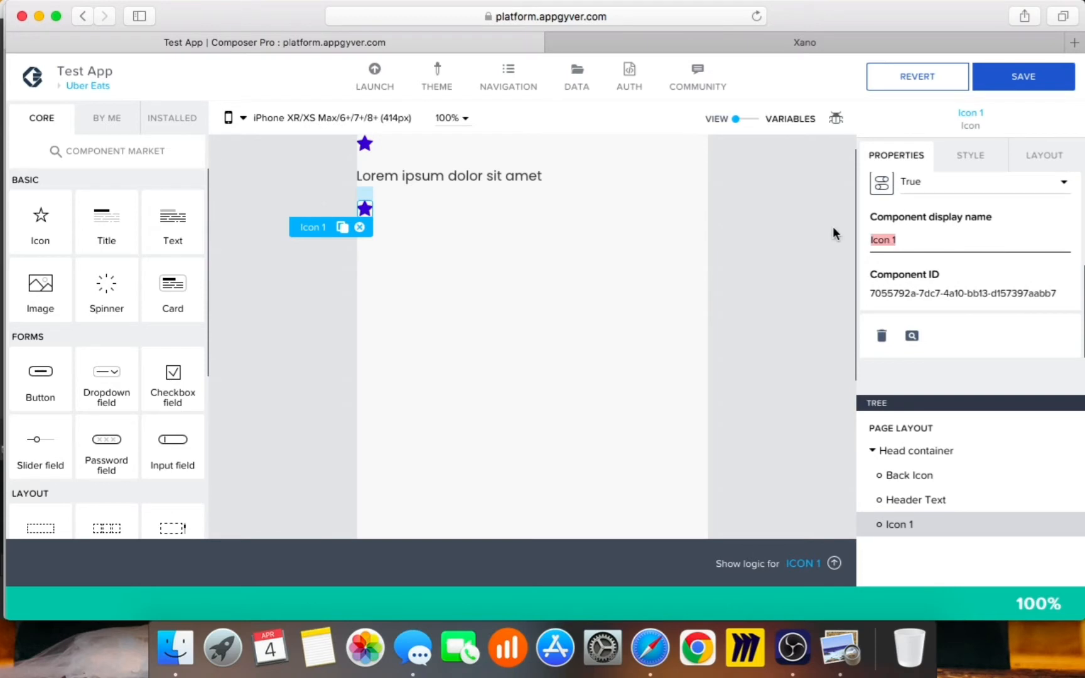
{"action": "type", "text": "Shopping Cart Icon"}
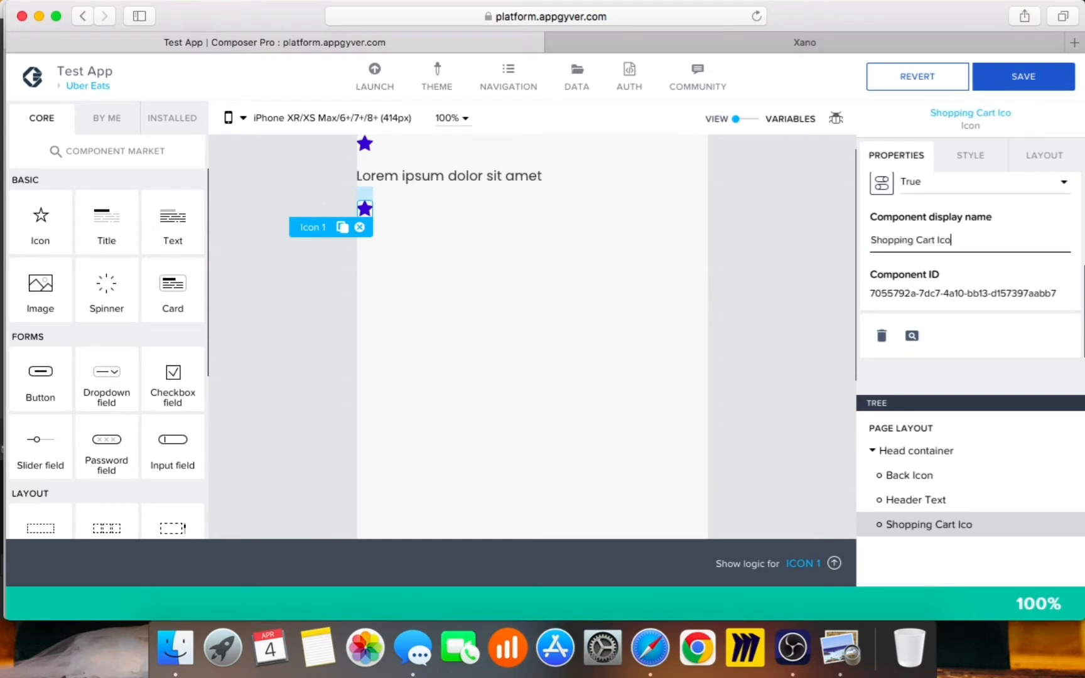
Step: Set the head container's layout direction to Horizontal so its icons and text share one row
{"action": "left_click", "coordinate": [1059, 164]}
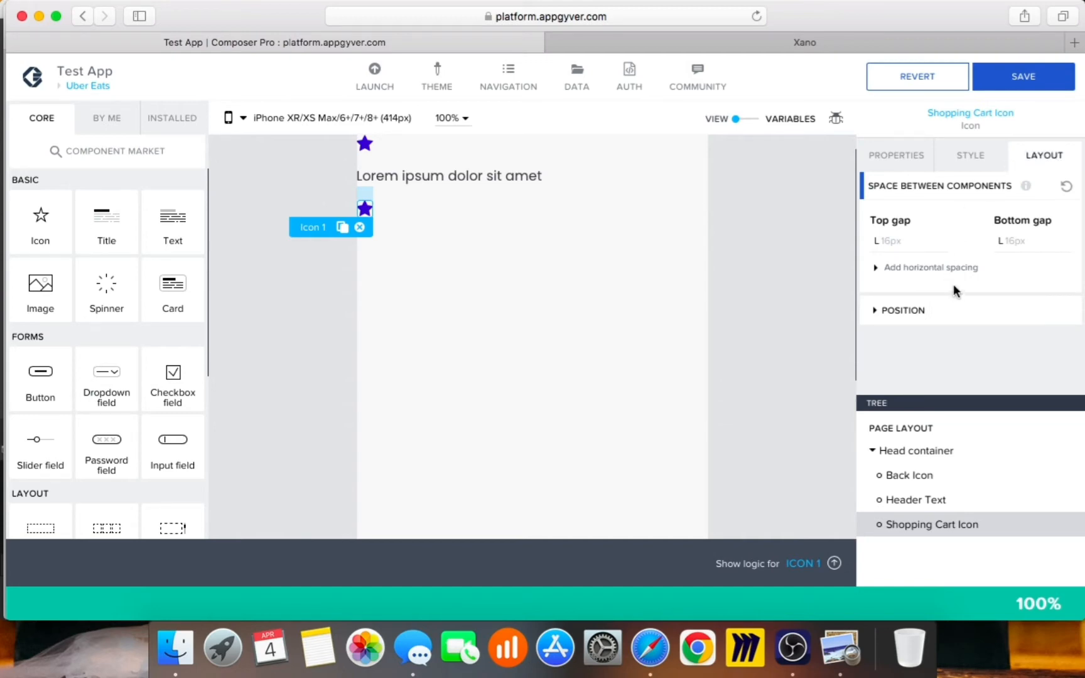
{"action": "left_click", "coordinate": [933, 312]}
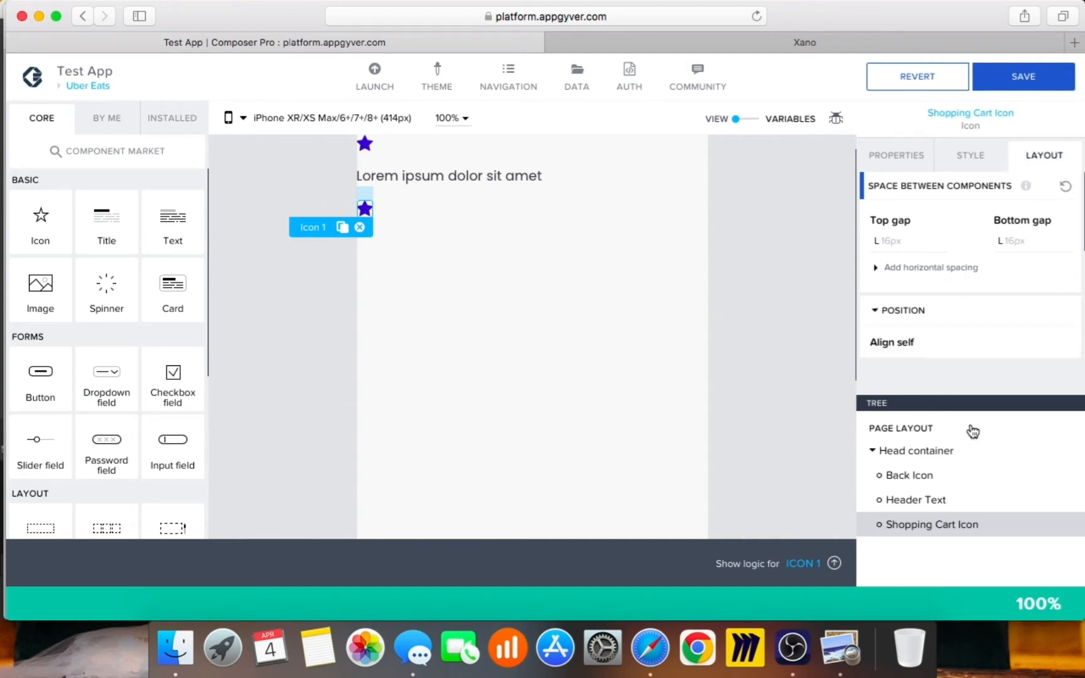
{"action": "left_click", "coordinate": [891, 452]}
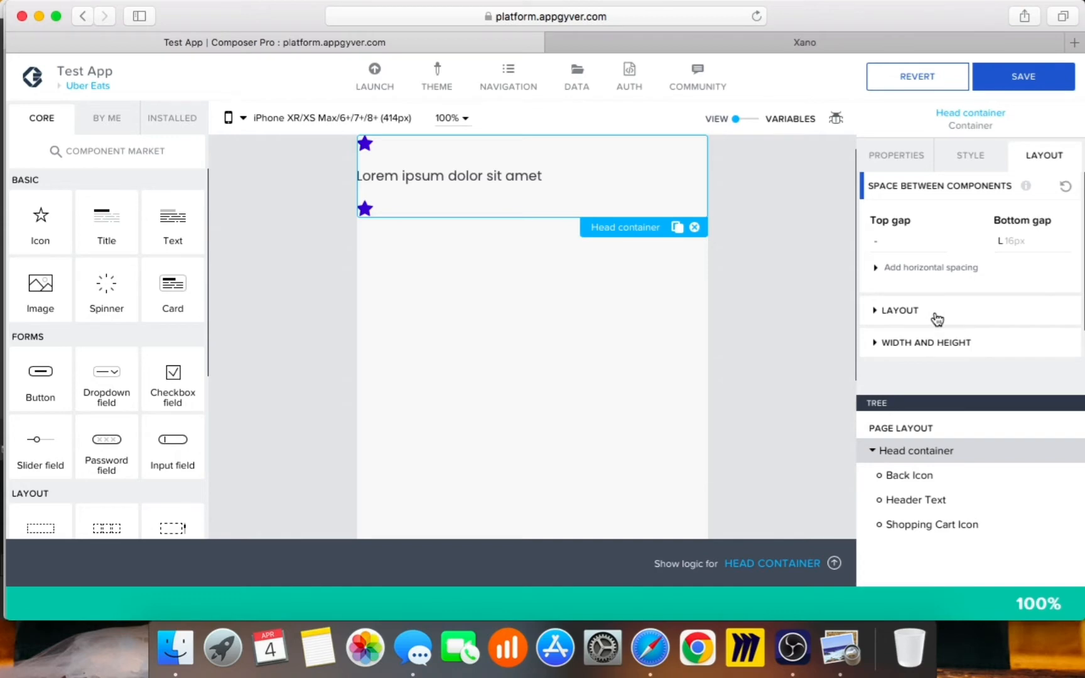
{"action": "left_click", "coordinate": [937, 320]}
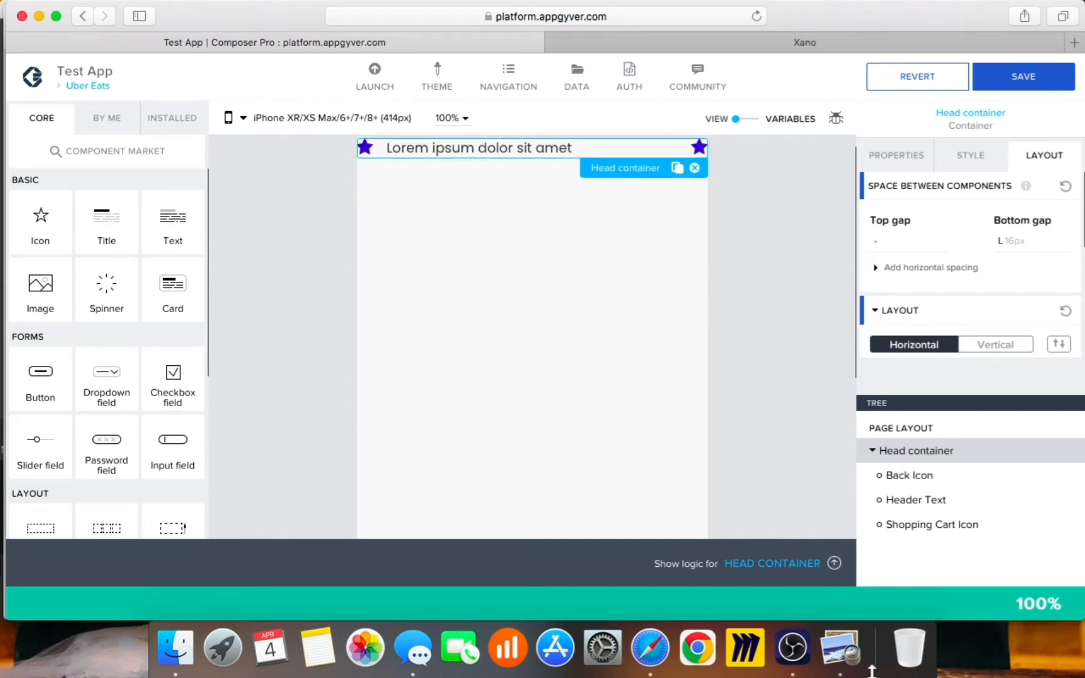
Step: Check the header in the Uber Eats.jpg reference image and change the Back Icon's symbol to arrow-left
{"action": "left_click", "coordinate": [840, 647]}
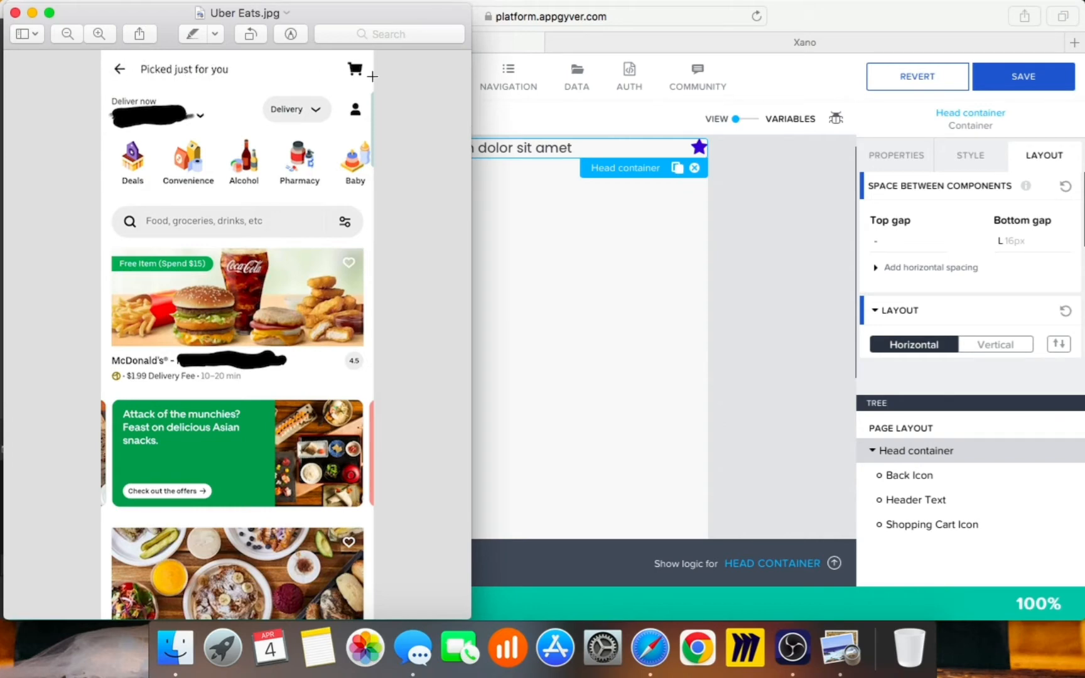
{"action": "left_click", "coordinate": [843, 274]}
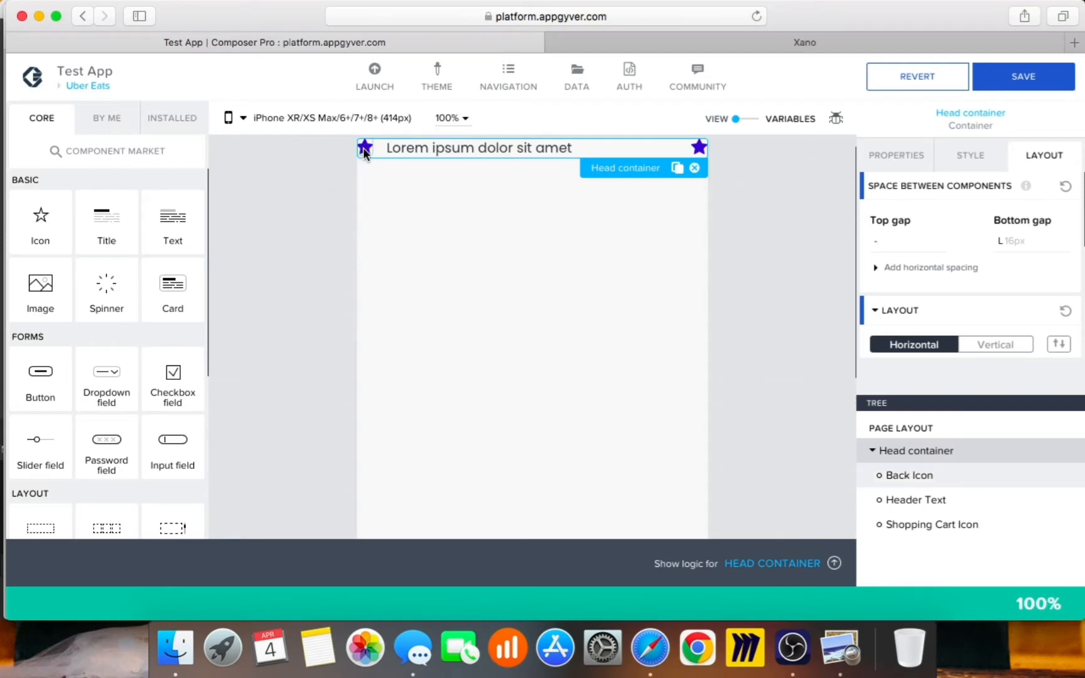
{"action": "left_click", "coordinate": [349, 186]}
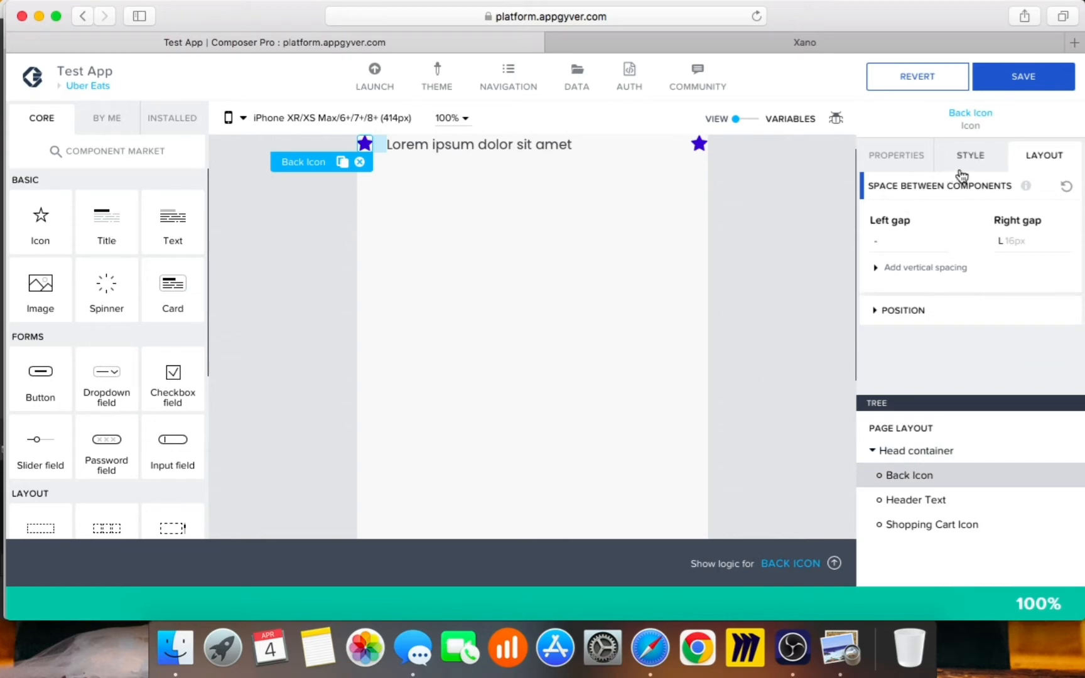
{"action": "left_click", "coordinate": [920, 169]}
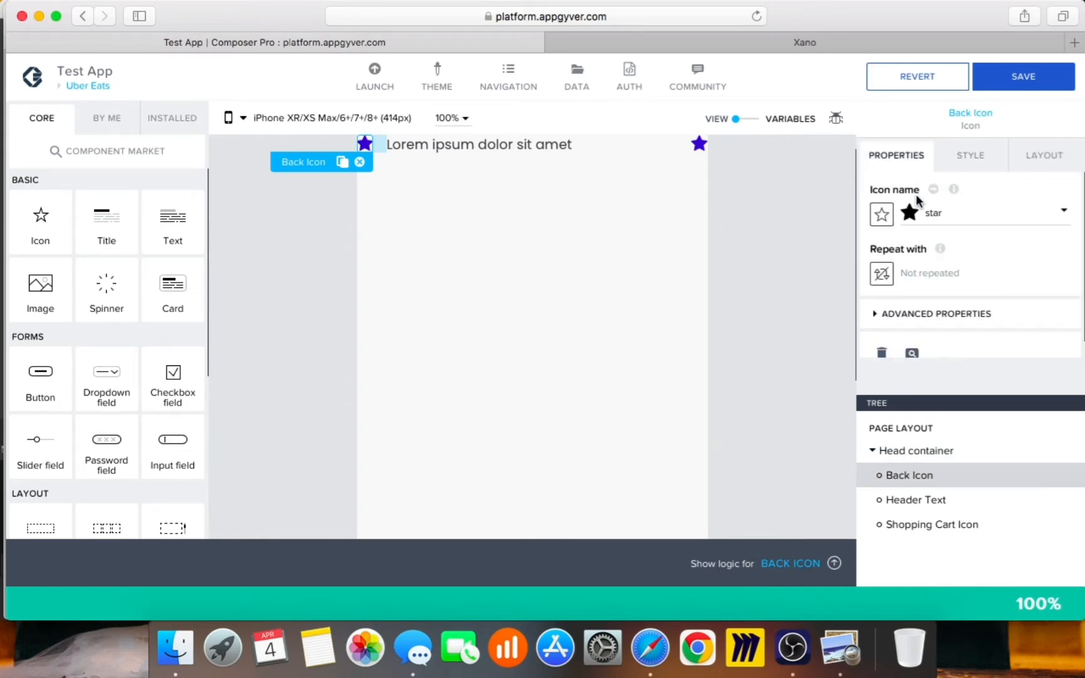
{"action": "left_click", "coordinate": [921, 220]}
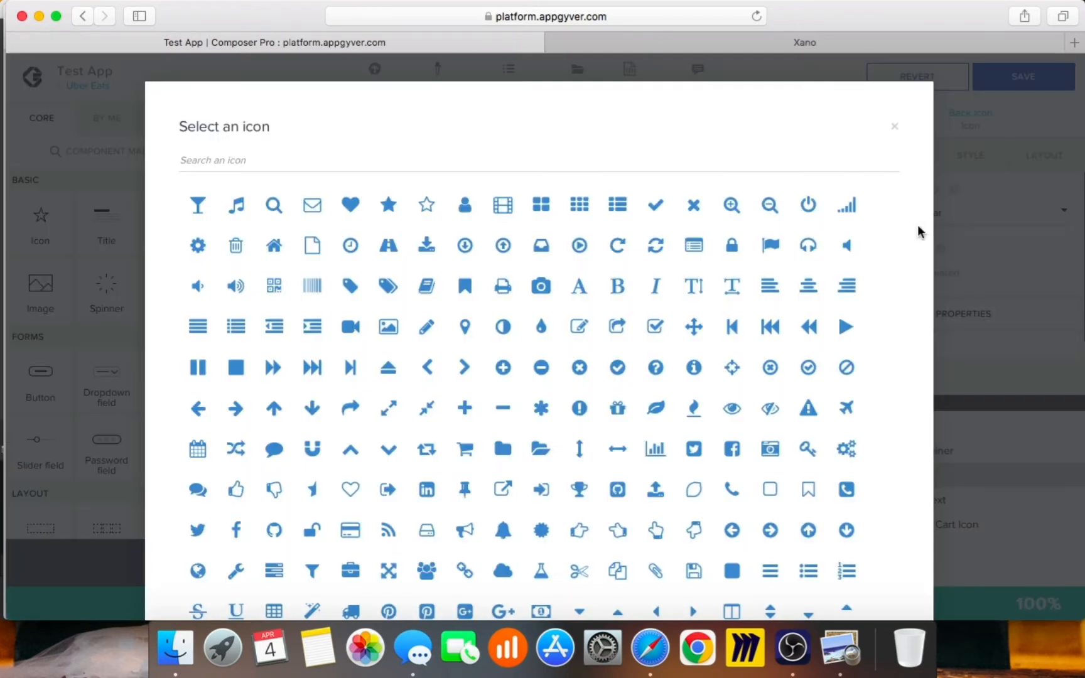
{"action": "left_click", "coordinate": [513, 155]}
{"action": "type", "text": "arrow"}
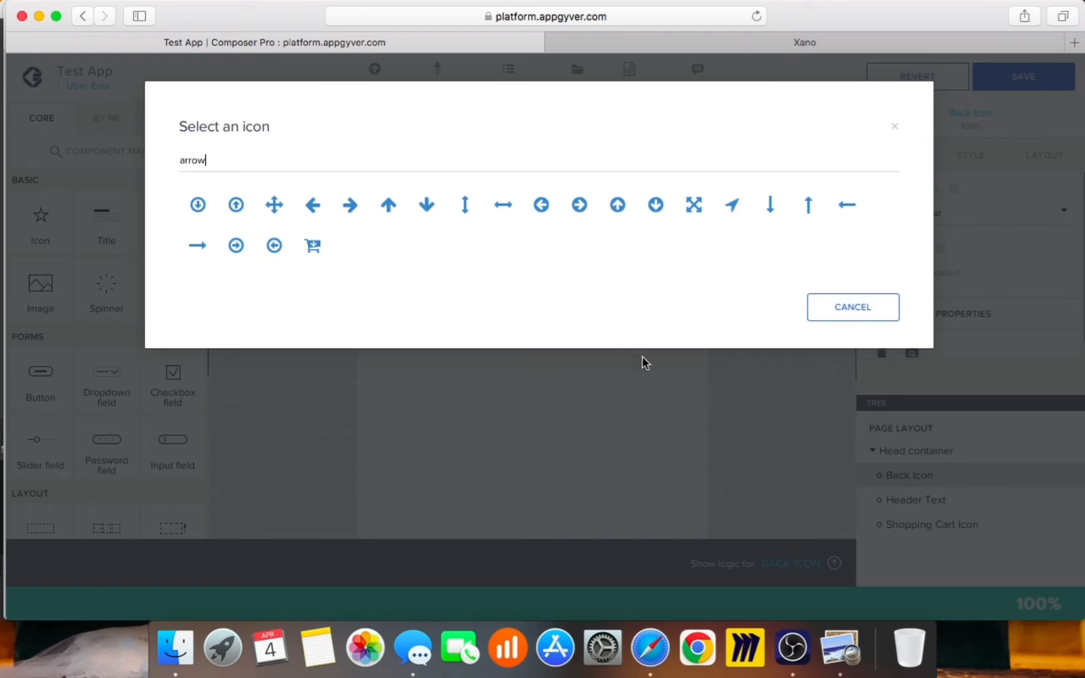
{"action": "left_click", "coordinate": [313, 207]}
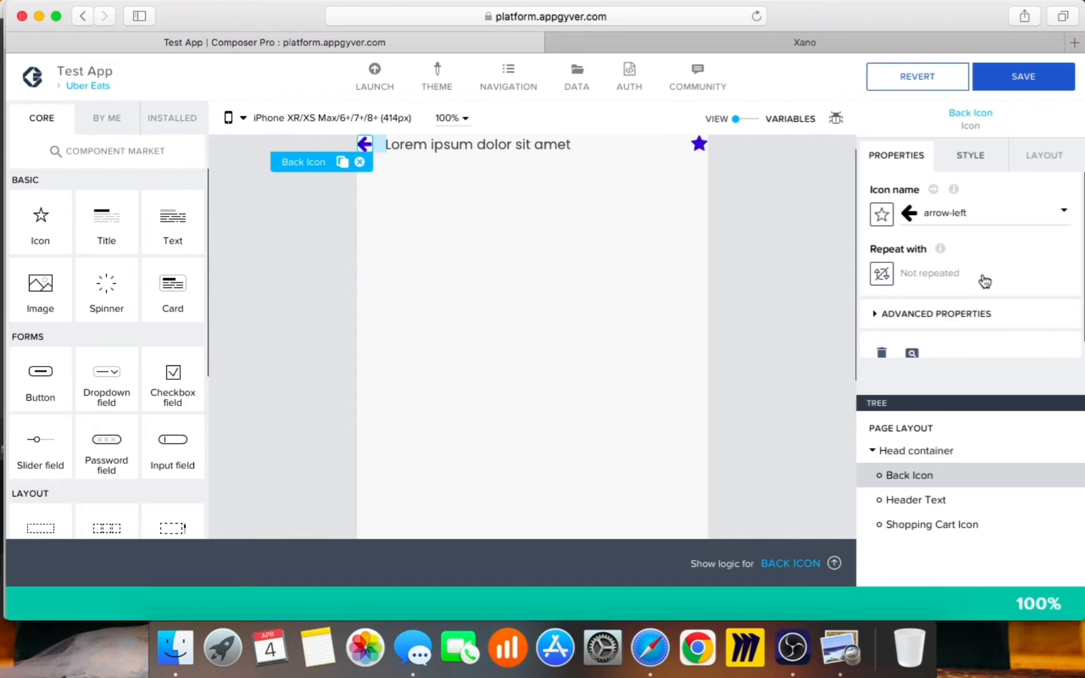
Step: Edit the Back Icon's Primary icon style and set its color to Neutral high contrast
{"action": "left_click", "coordinate": [1071, 223]}
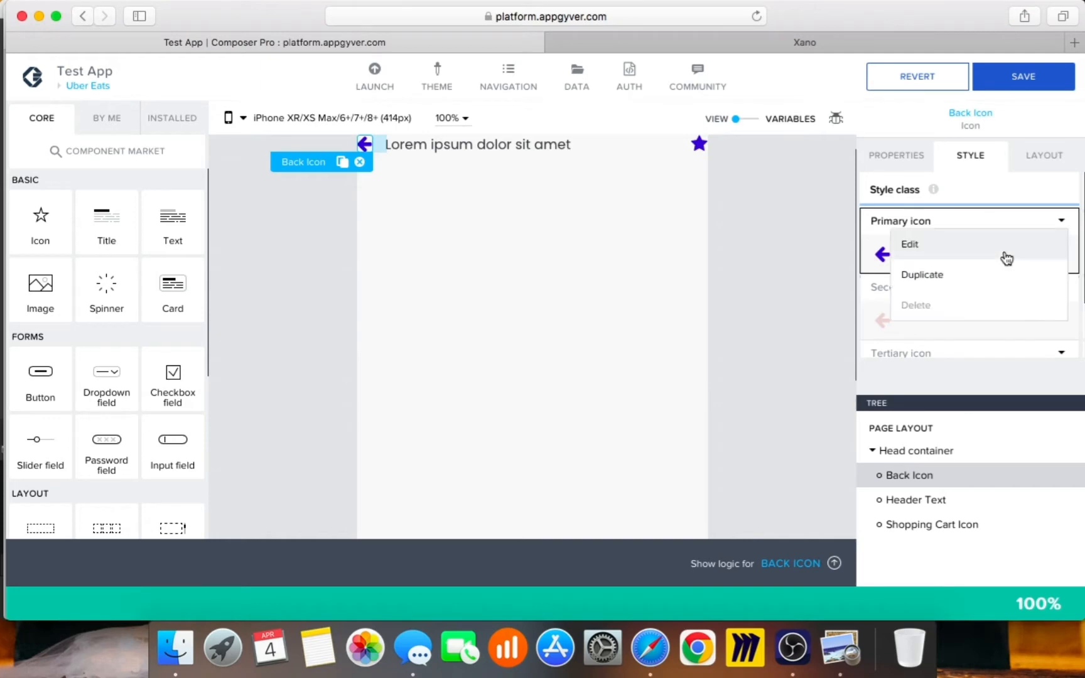
{"action": "left_click", "coordinate": [1005, 254]}
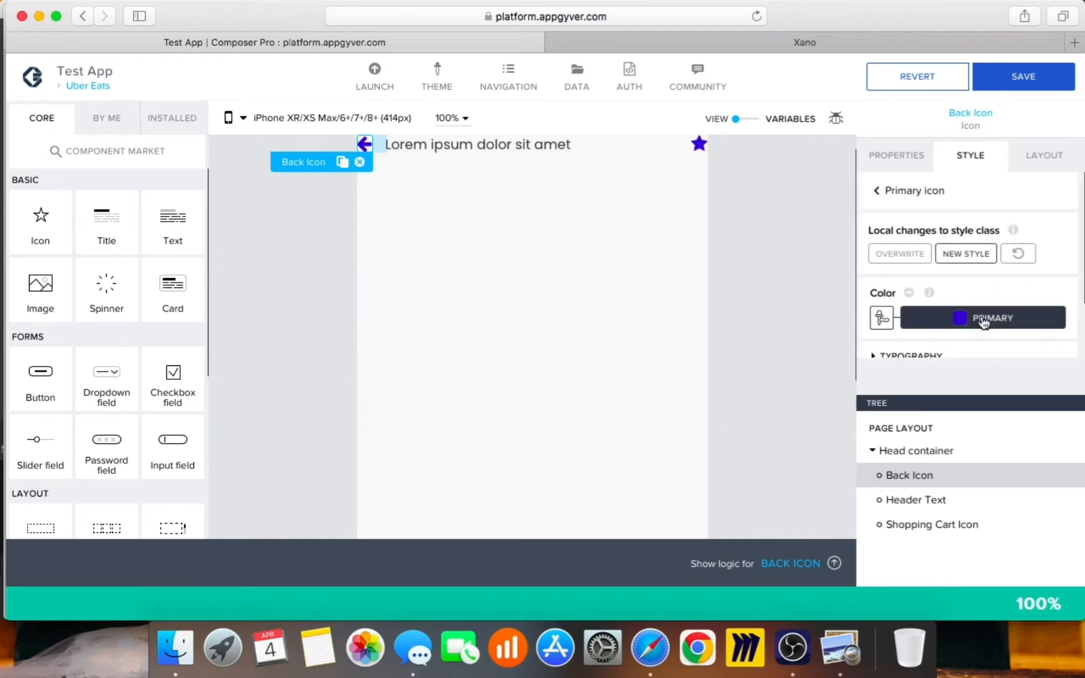
{"action": "left_click", "coordinate": [973, 343]}
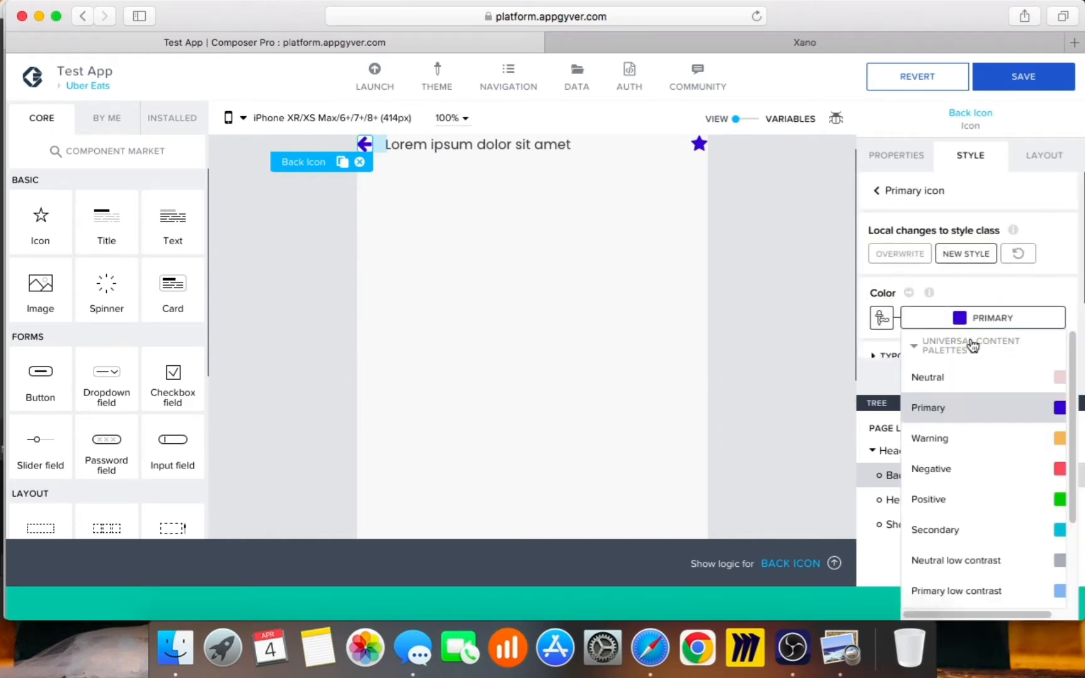
{"action": "scroll", "coordinate": [965, 480], "scroll_direction": "down", "scroll_amount": 1}
{"action": "scroll", "coordinate": [966, 490], "scroll_direction": "down", "scroll_amount": 3}
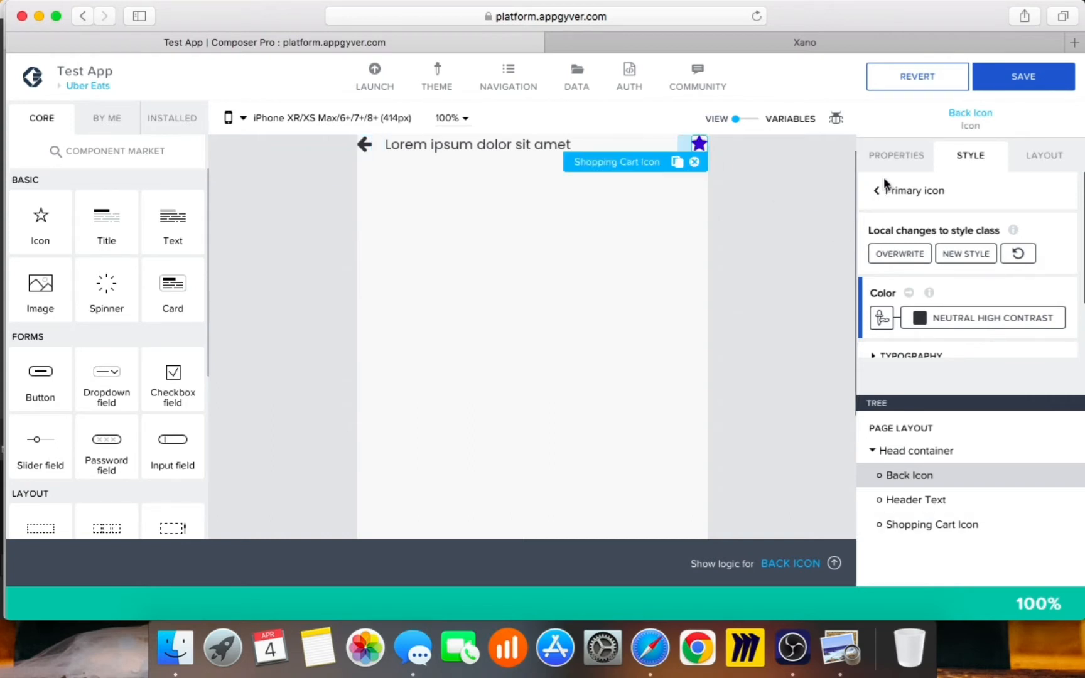
Step: Search the icon library for "cart" and change the Shopping Cart Icon's symbol to shopping-cart
{"action": "left_click", "coordinate": [891, 155]}
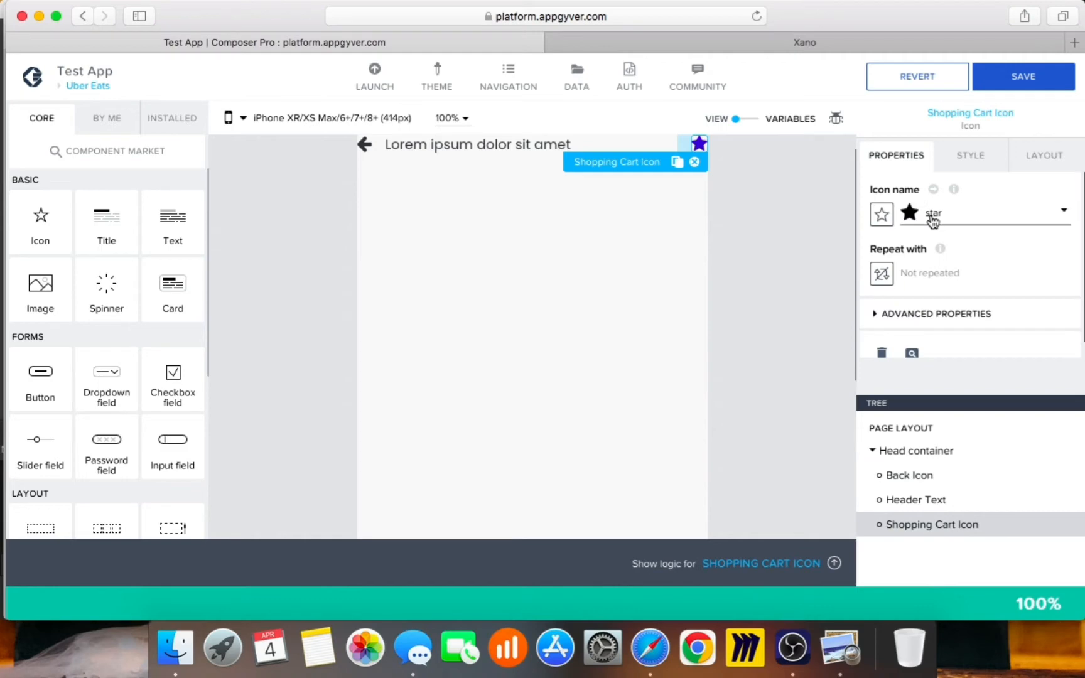
{"action": "left_click", "coordinate": [890, 224]}
{"action": "left_click", "coordinate": [477, 162]}
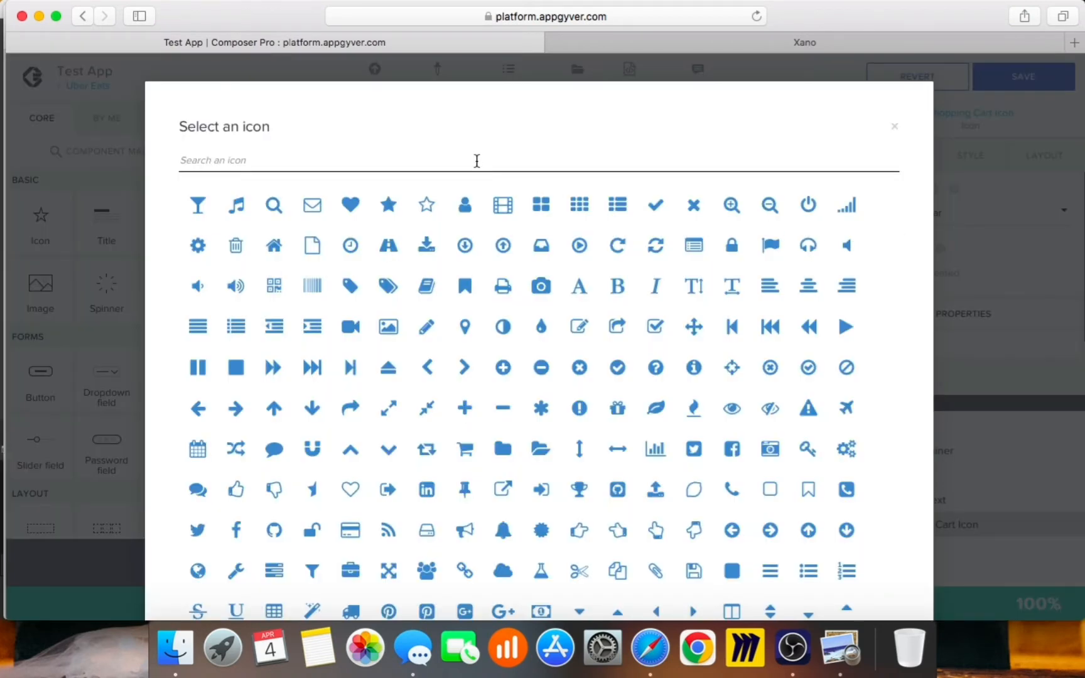
{"action": "type", "text": "cart"}
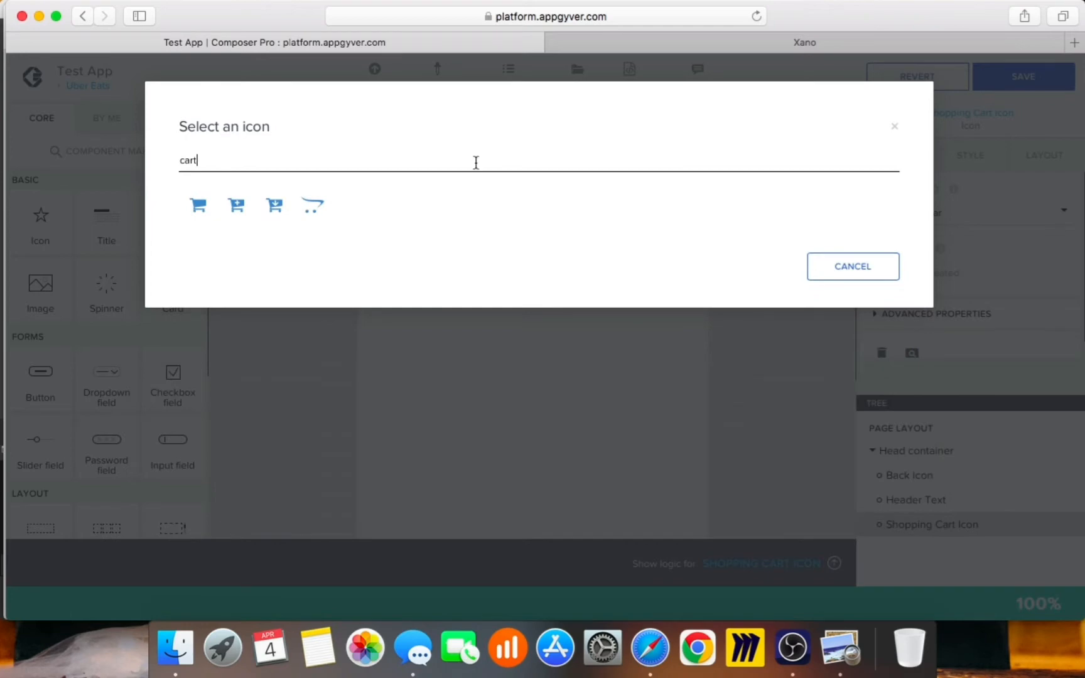
{"action": "left_click", "coordinate": [200, 207]}
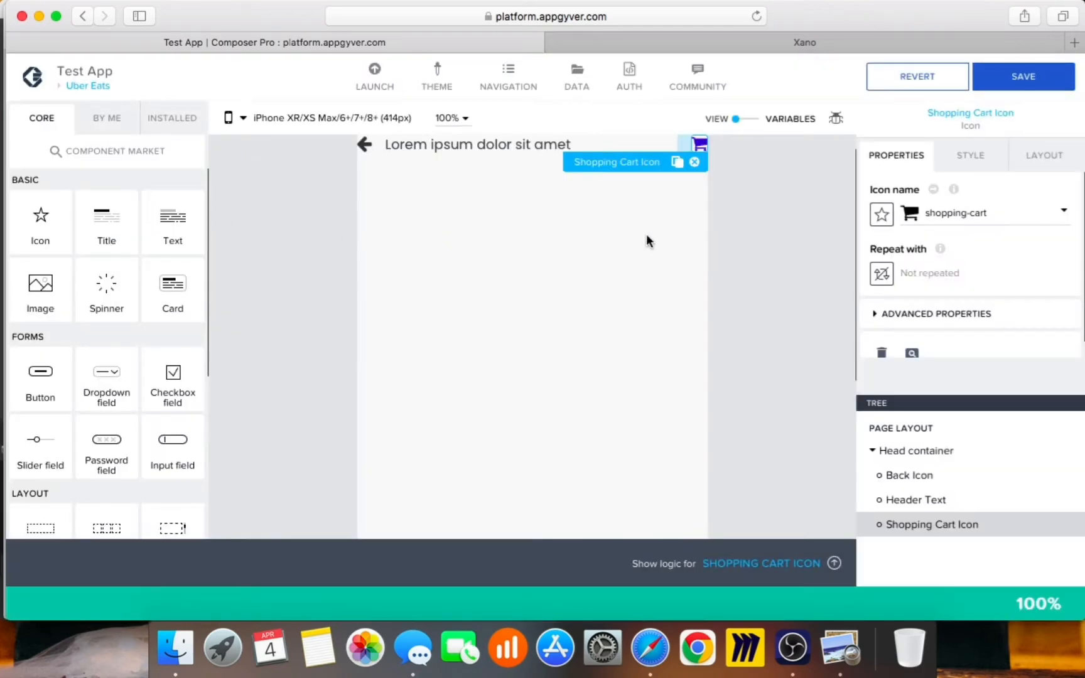
Step: Edit the Shopping Cart Icon's Primary icon style and set its color to Neutral high contrast
{"action": "left_click", "coordinate": [971, 158]}
{"action": "left_click", "coordinate": [1059, 221]}
{"action": "left_click", "coordinate": [1011, 244]}
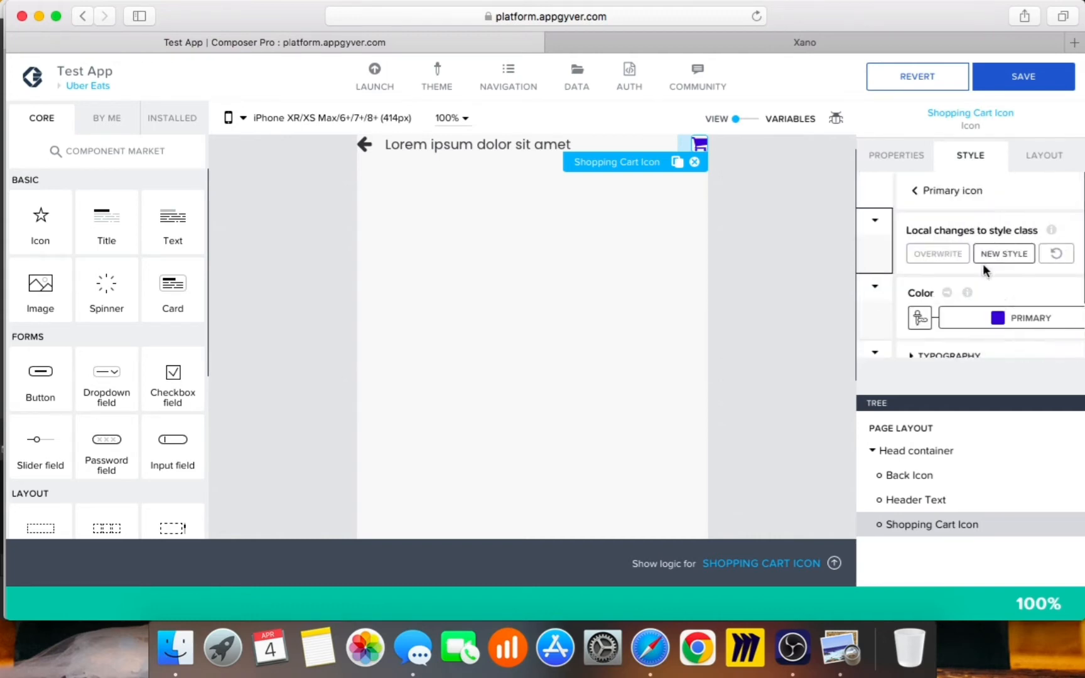
{"action": "left_click", "coordinate": [945, 317]}
{"action": "scroll", "coordinate": [959, 540], "scroll_direction": "down", "scroll_amount": 2}
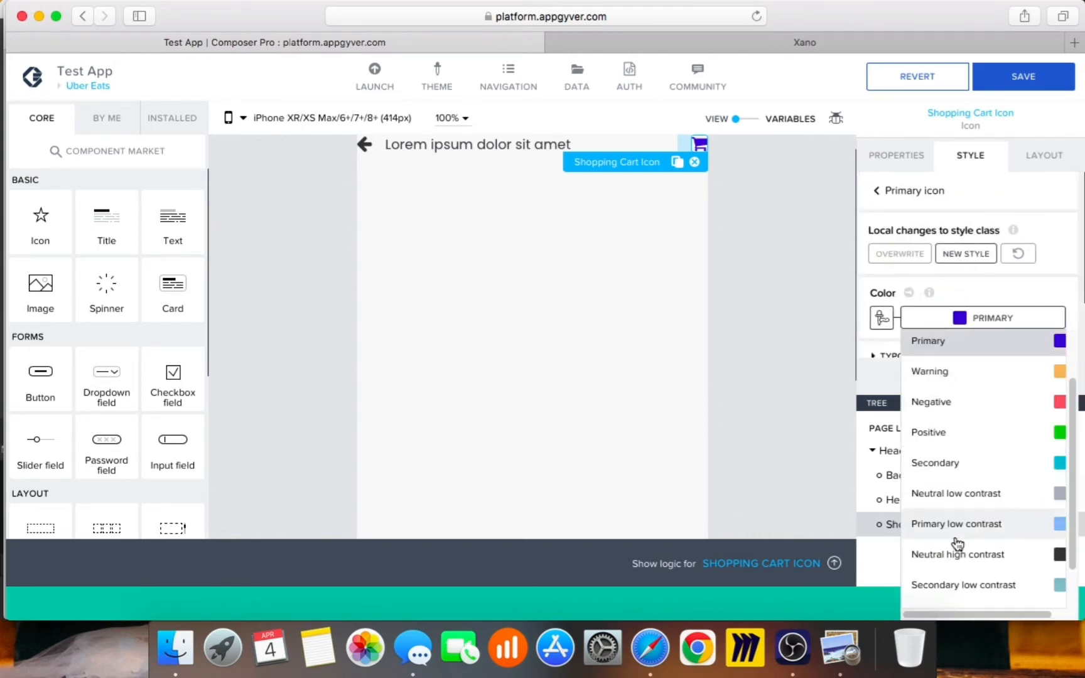
{"action": "left_click", "coordinate": [942, 554]}
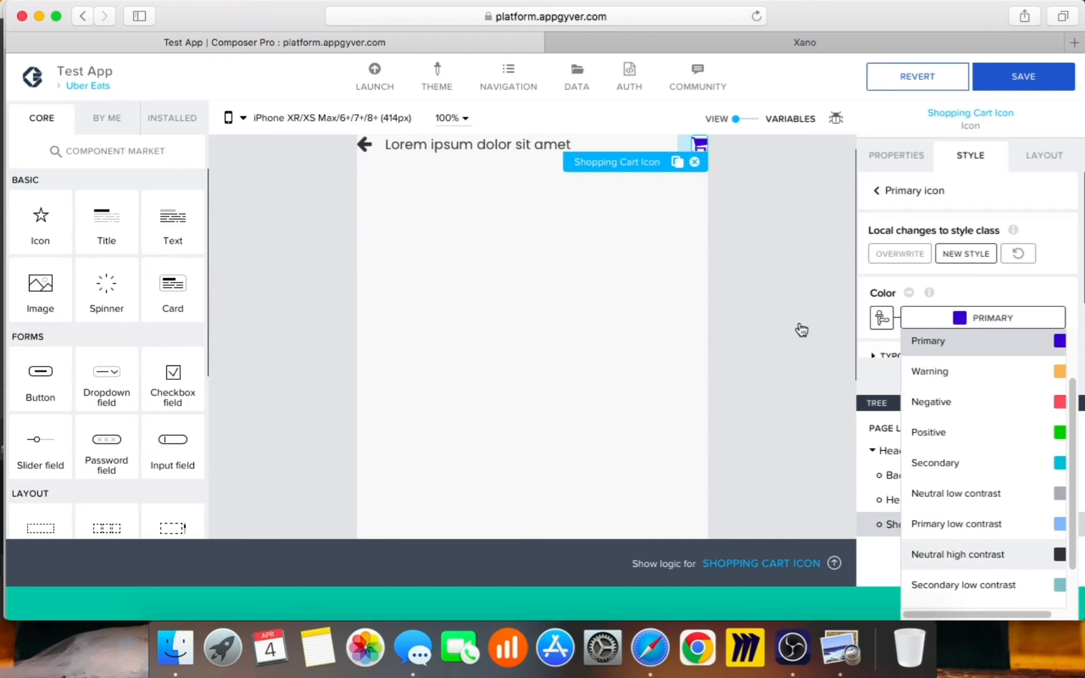
Step: Check the heading in the Uber Eats.jpg reference image and set the Header Text's content to "Picked just for you"
{"action": "left_click", "coordinate": [840, 631]}
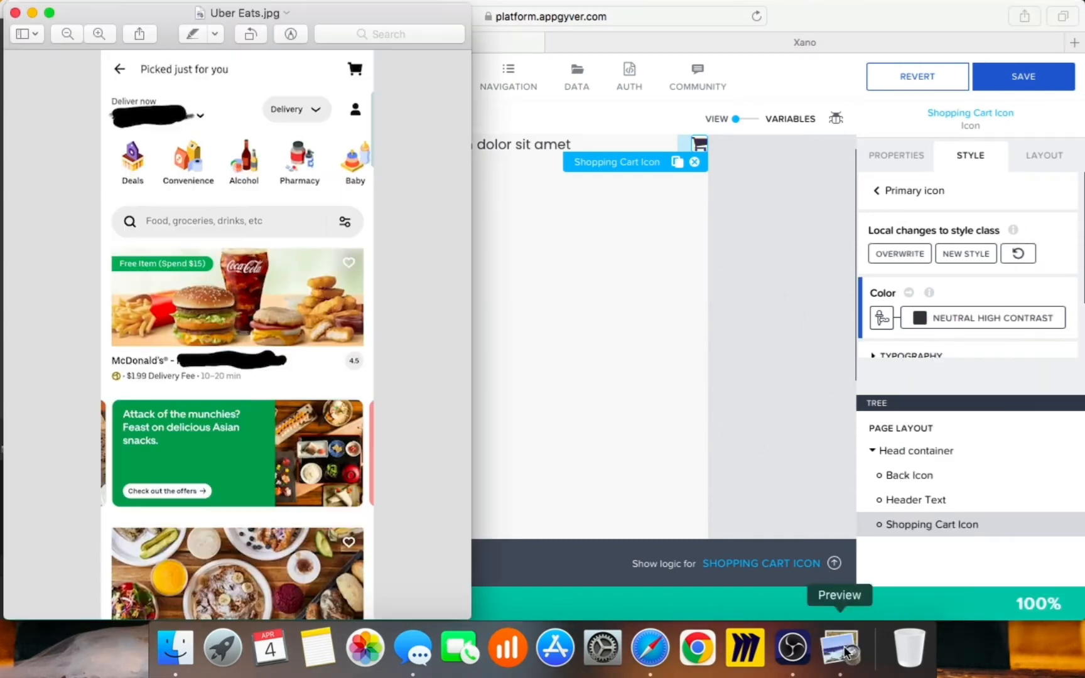
{"action": "left_click", "coordinate": [787, 373]}
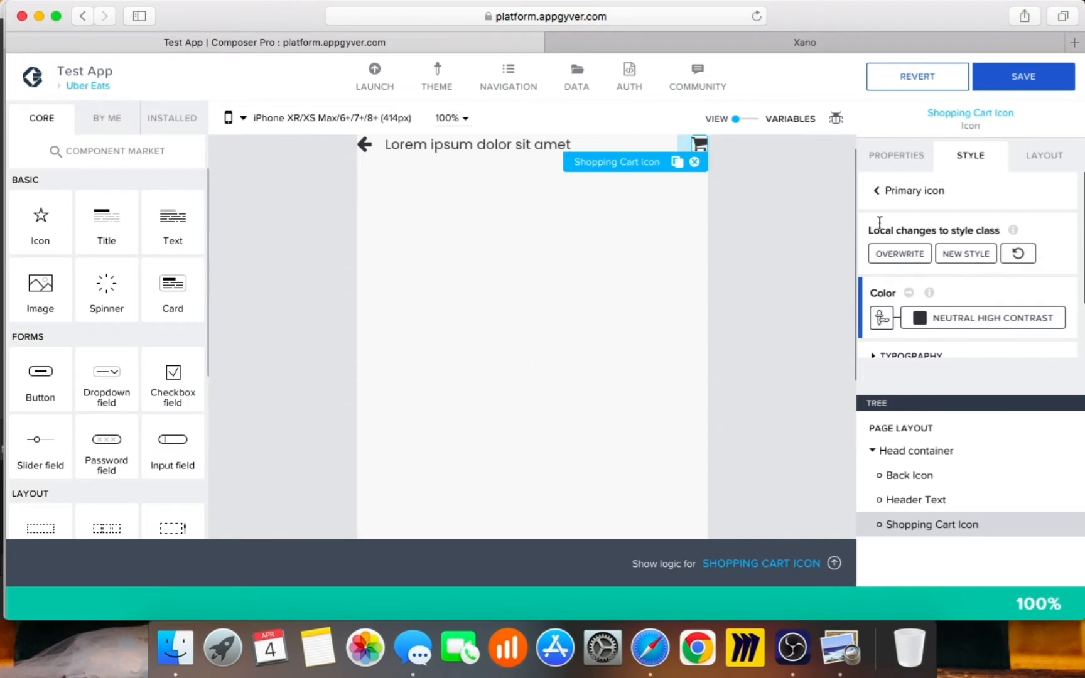
{"action": "left_click", "coordinate": [832, 670]}
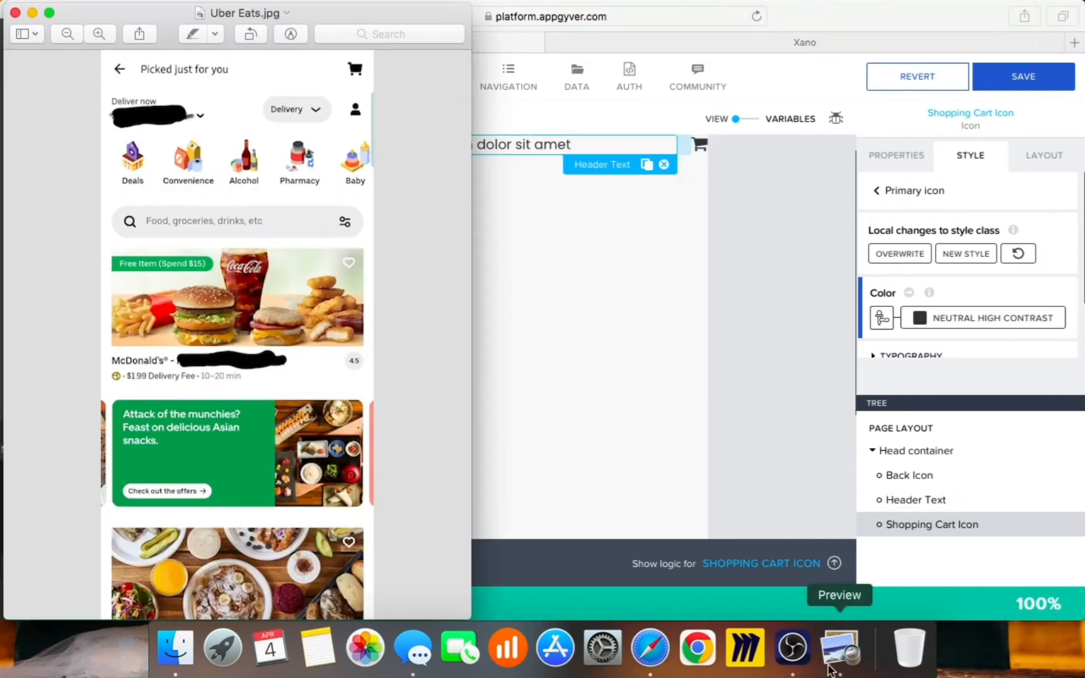
{"action": "left_click", "coordinate": [792, 348]}
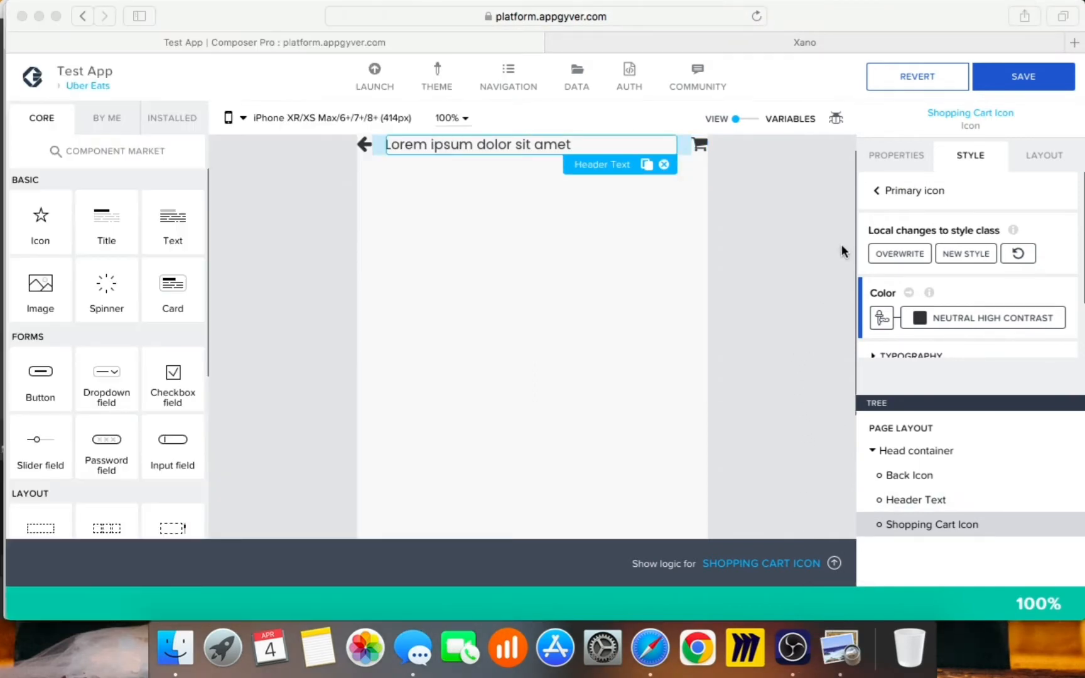
{"action": "left_click", "coordinate": [888, 157]}
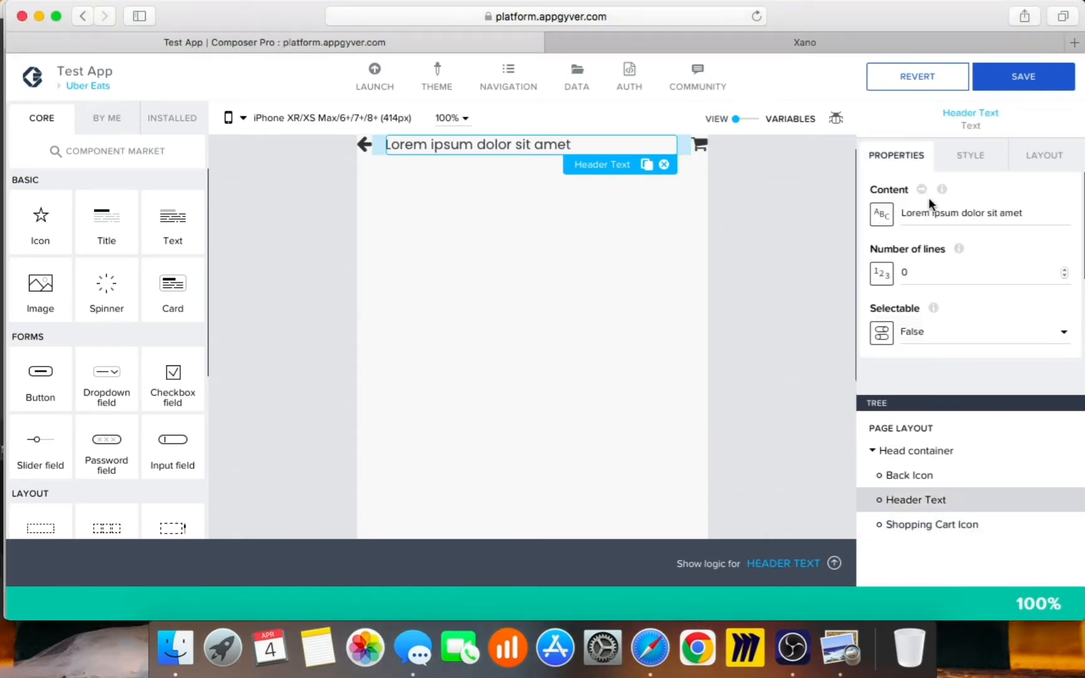
{"action": "left_click_drag", "start_coordinate": [1037, 213], "coordinate": [859, 199]}
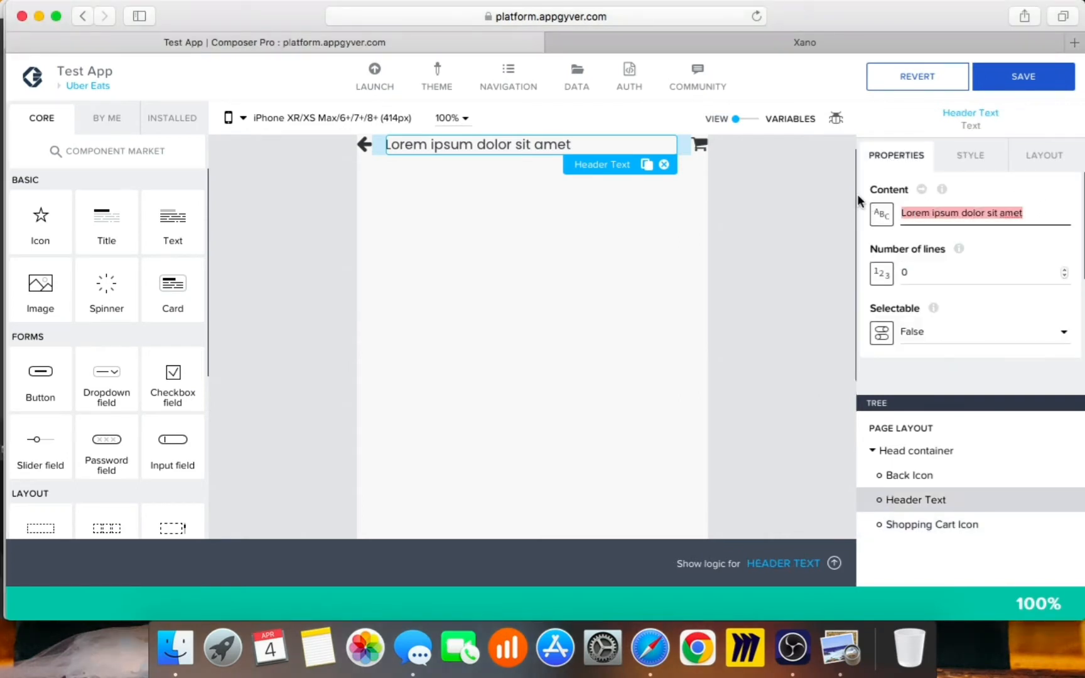
{"action": "type", "text": "Picked ju"}
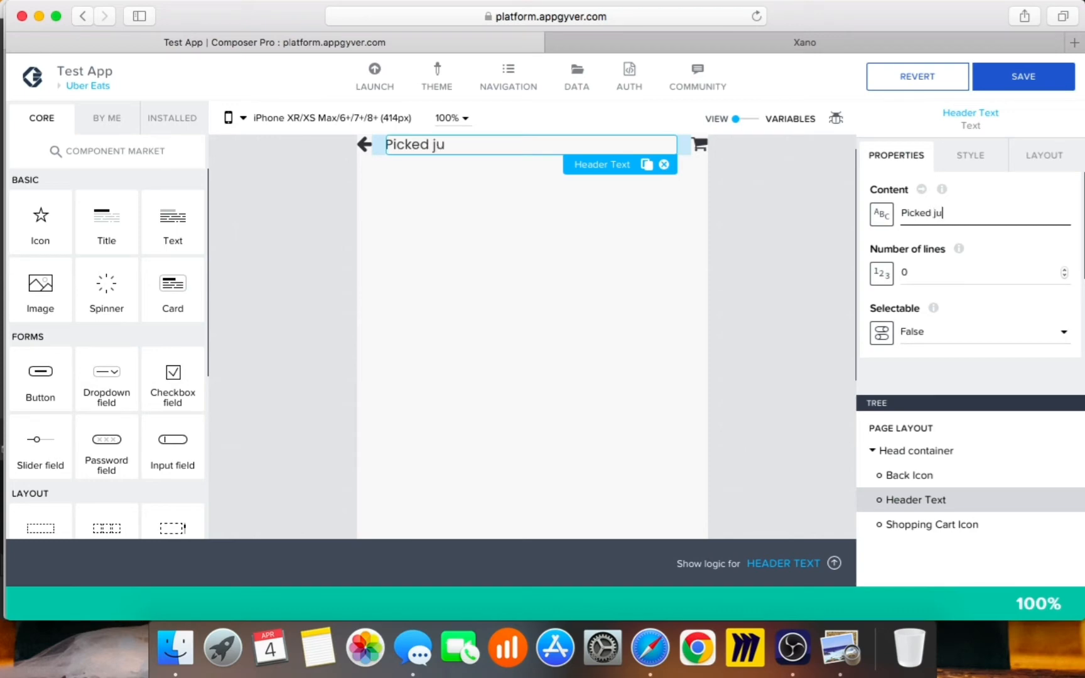
{"action": "type", "text": "st for you"}
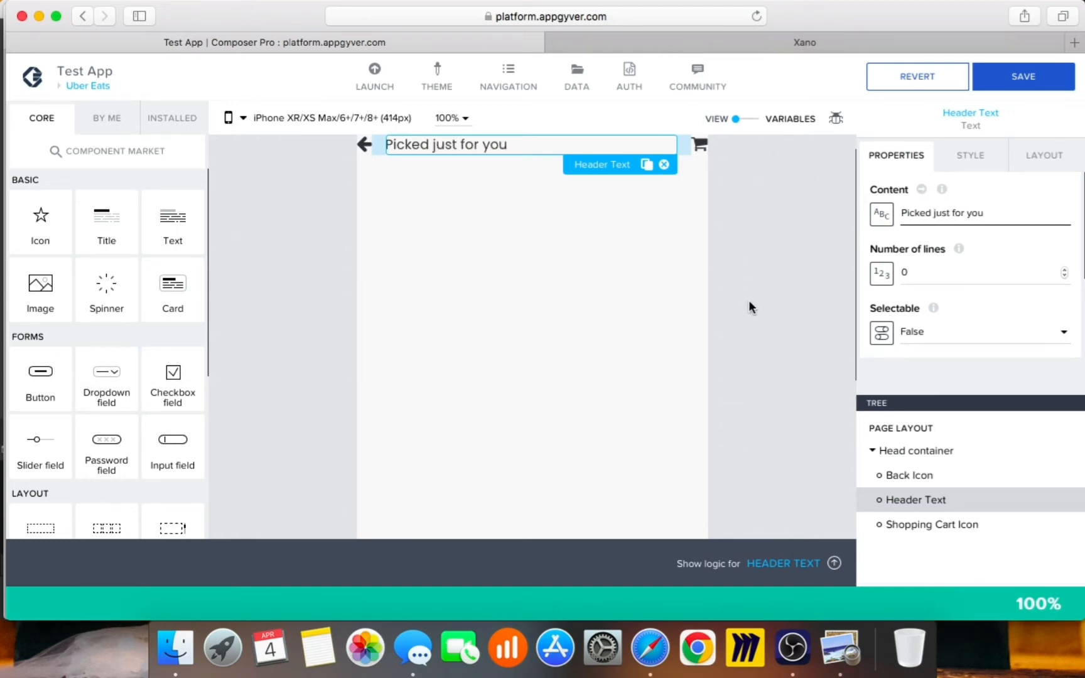
Step: Compare the heading with the Uber Eats.jpg reference image and set the Header Text's text size to Text M
{"action": "left_click", "coordinate": [839, 646]}
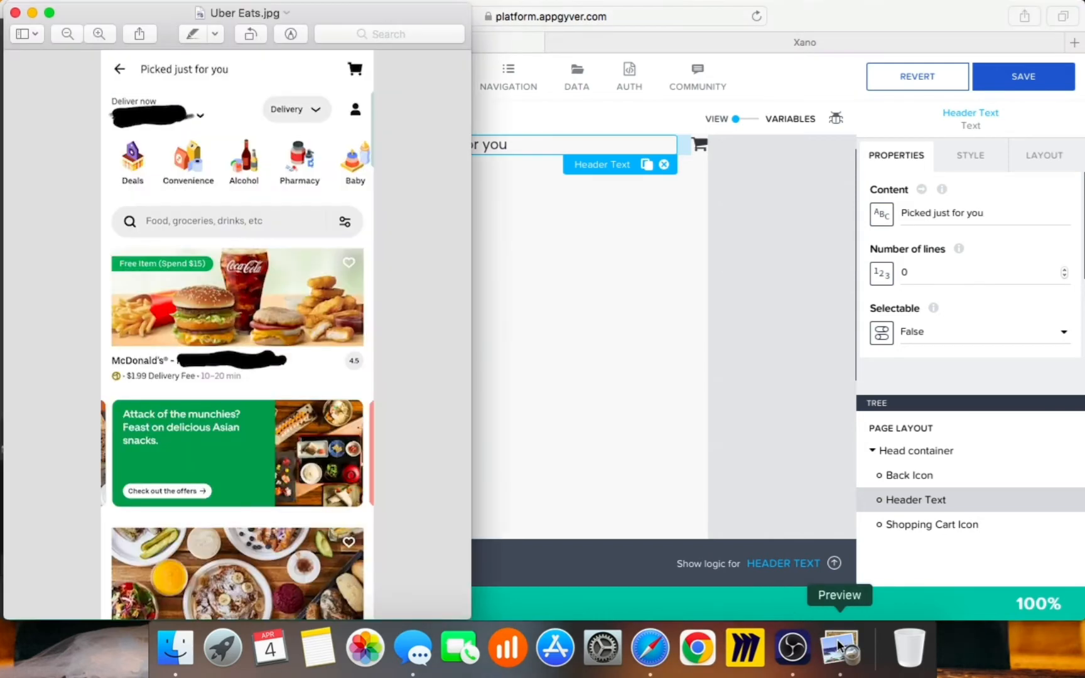
{"action": "left_click", "coordinate": [741, 402]}
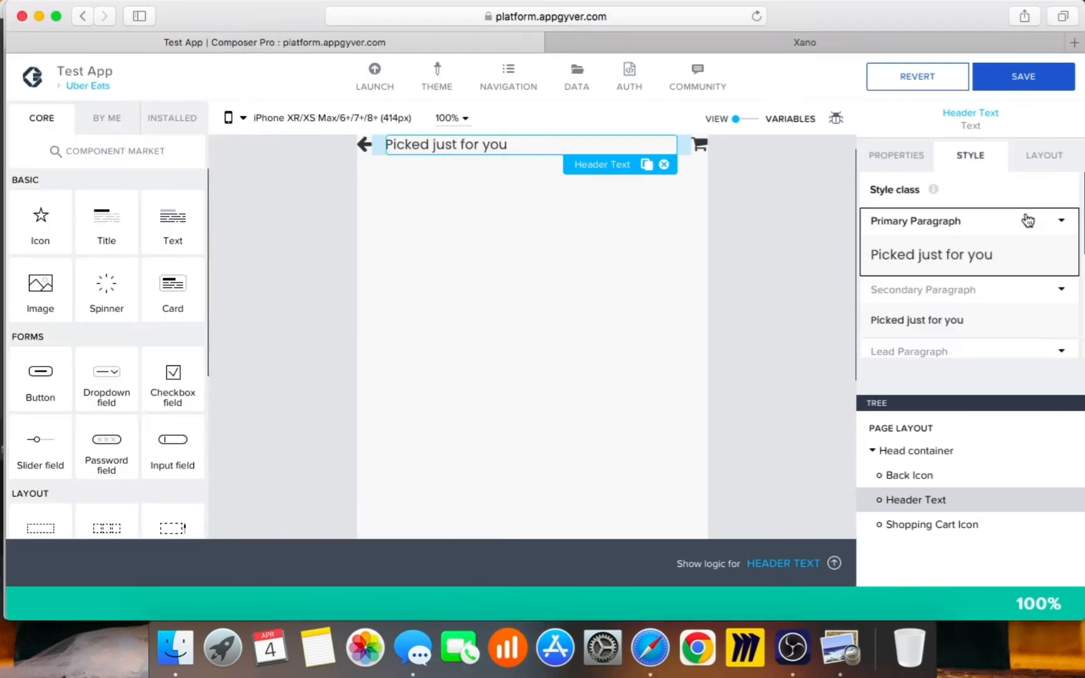
{"action": "left_click", "coordinate": [1066, 224]}
{"action": "left_click", "coordinate": [1027, 245]}
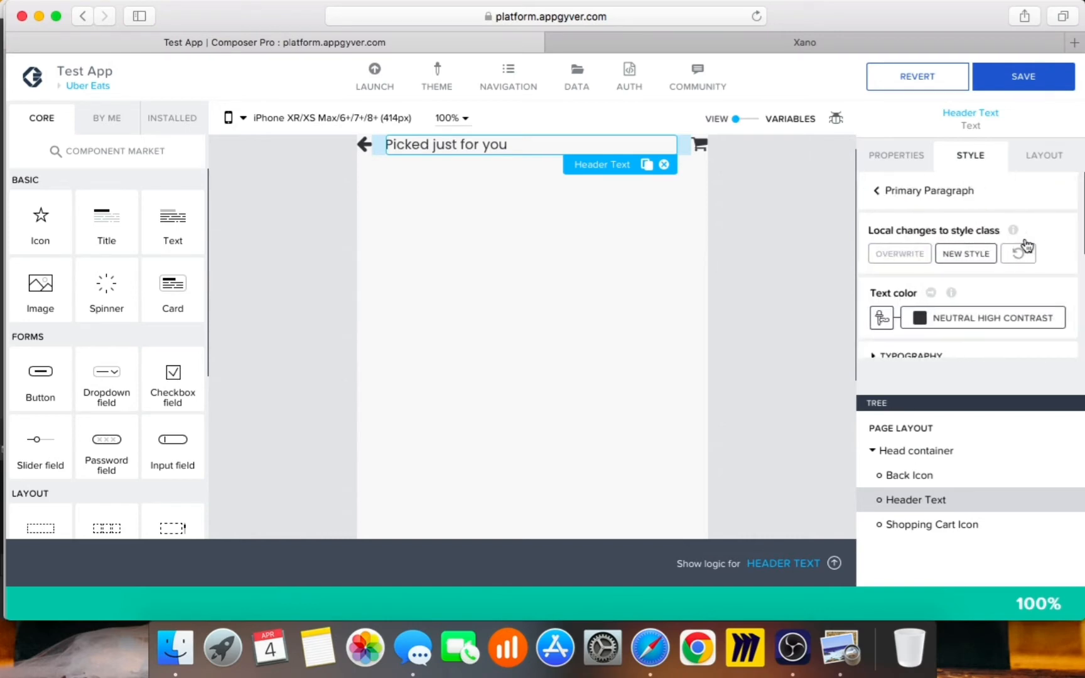
{"action": "scroll", "coordinate": [934, 297], "scroll_direction": "down", "scroll_amount": 2}
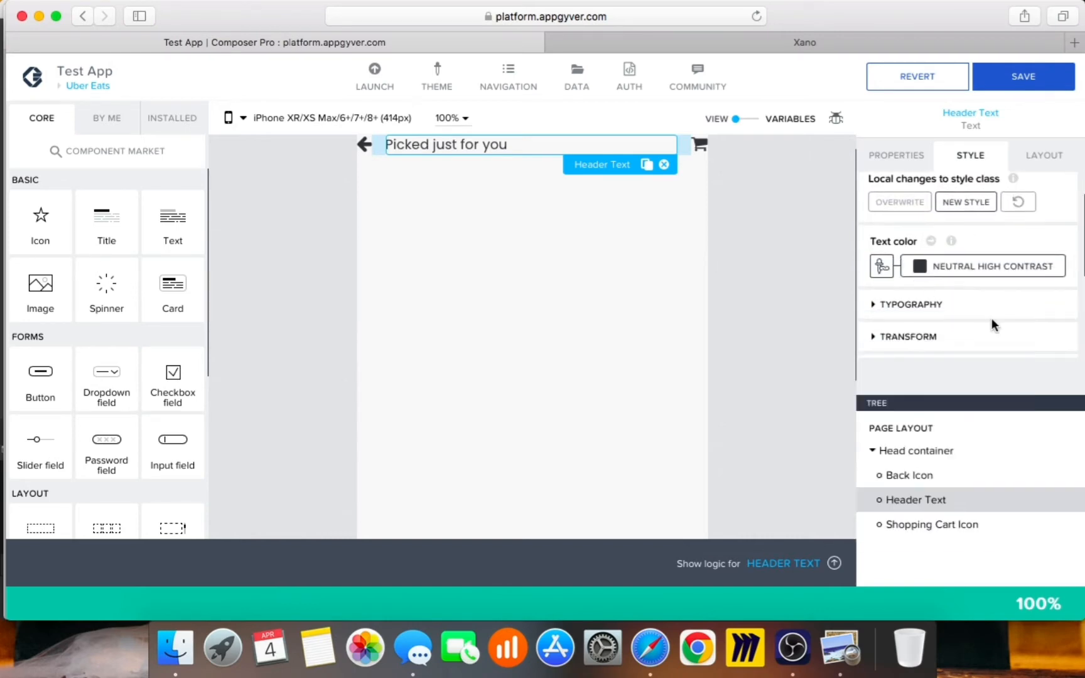
{"action": "scroll", "coordinate": [992, 318], "scroll_direction": "down", "scroll_amount": 1}
{"action": "left_click", "coordinate": [949, 290]}
{"action": "scroll", "coordinate": [996, 314], "scroll_direction": "down", "scroll_amount": 3}
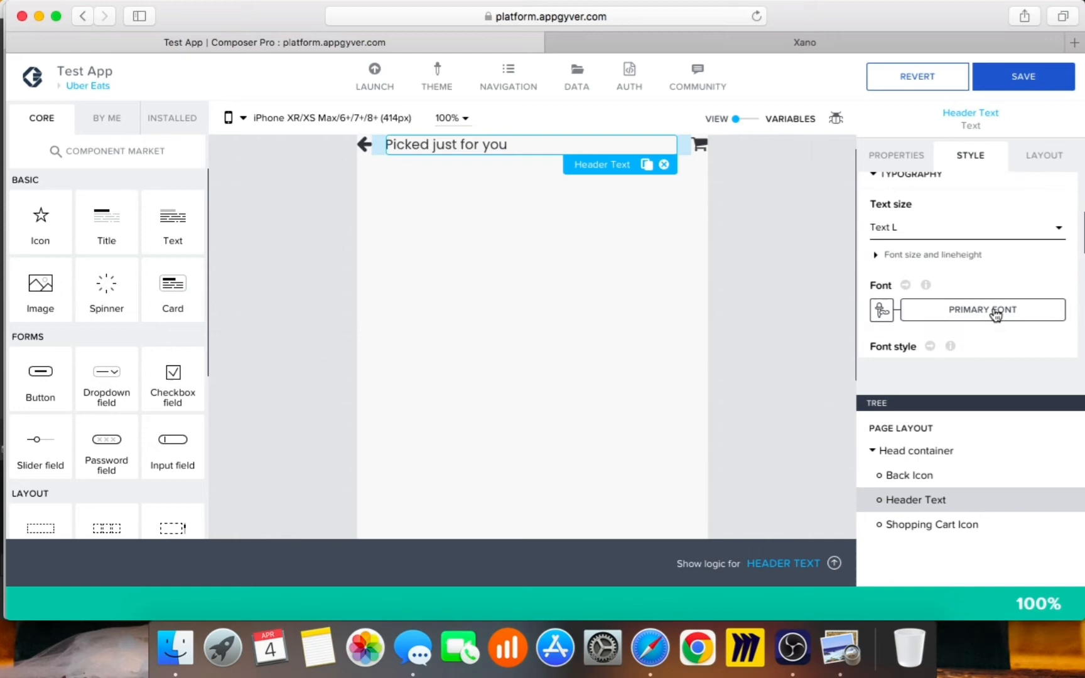
{"action": "left_click", "coordinate": [925, 228]}
{"action": "left_click", "coordinate": [922, 255]}
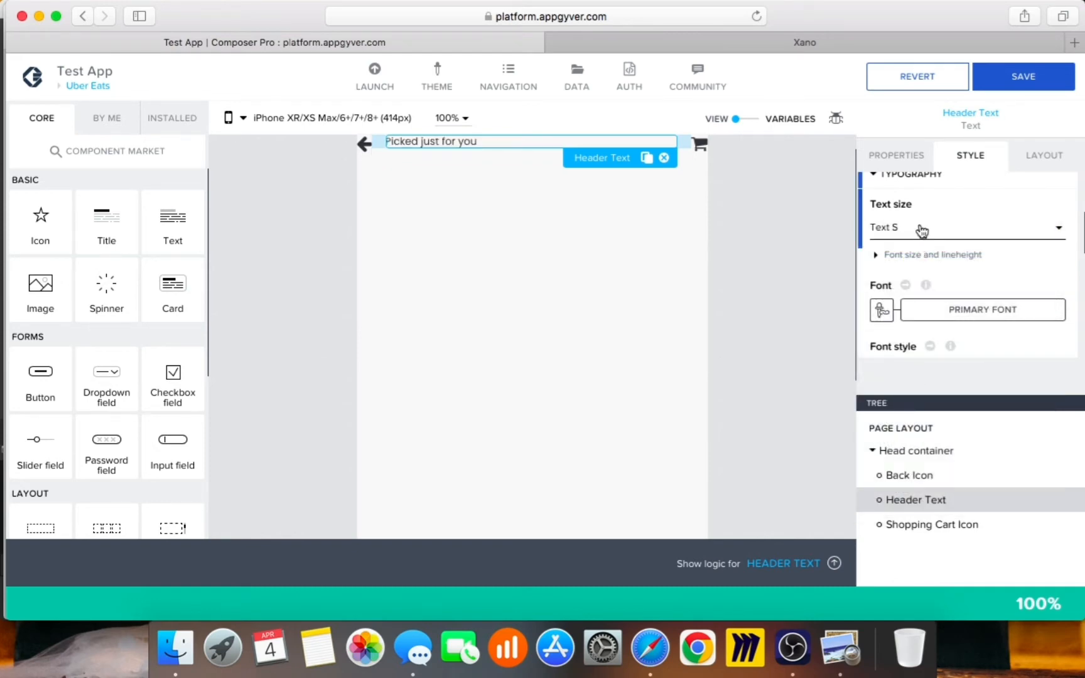
{"action": "left_click", "coordinate": [919, 225]}
{"action": "left_click", "coordinate": [919, 217]}
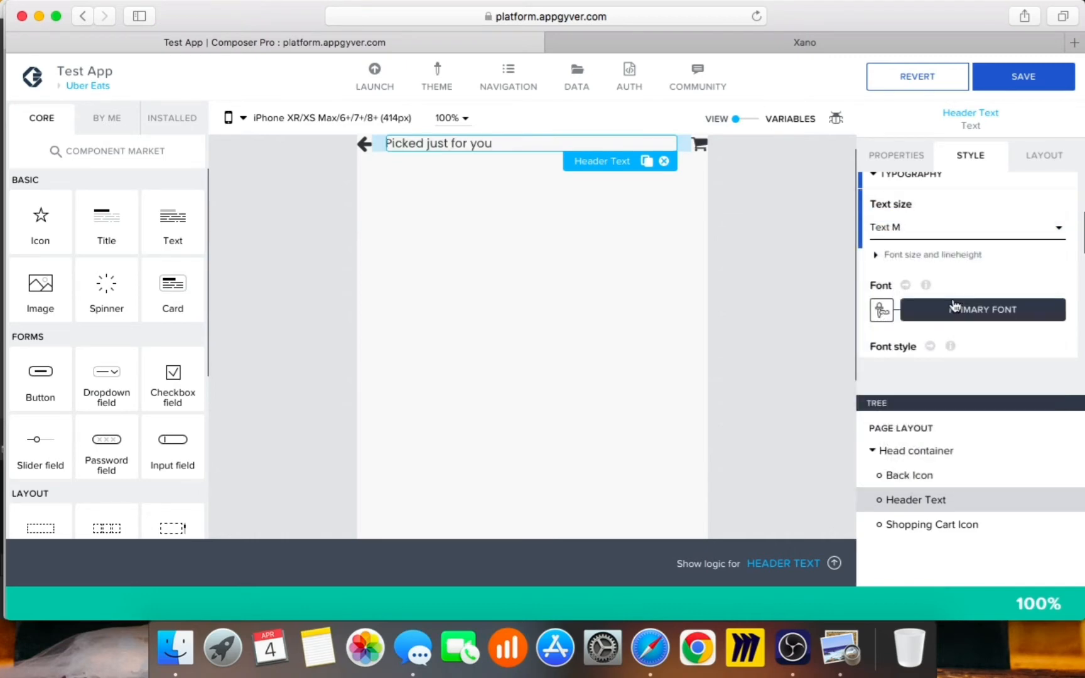
Step: Review the Header Text's font weight options and keep Normal (400)
{"action": "scroll", "coordinate": [1015, 284], "scroll_direction": "down", "scroll_amount": 5}
{"action": "left_click", "coordinate": [985, 290]}
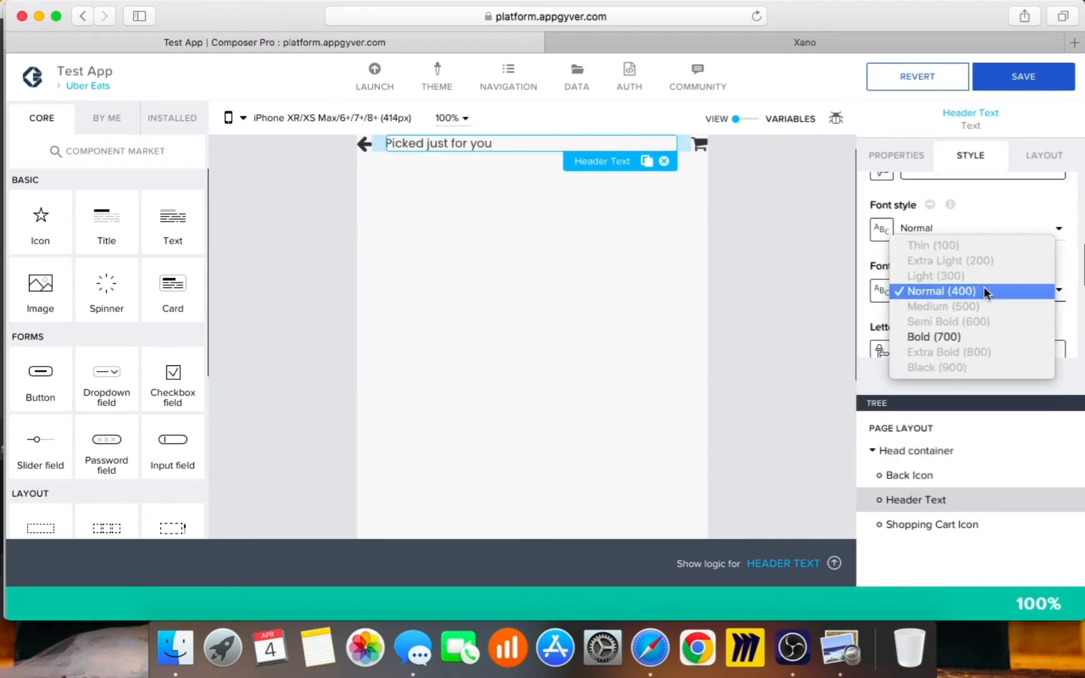
{"action": "left_click", "coordinate": [983, 291]}
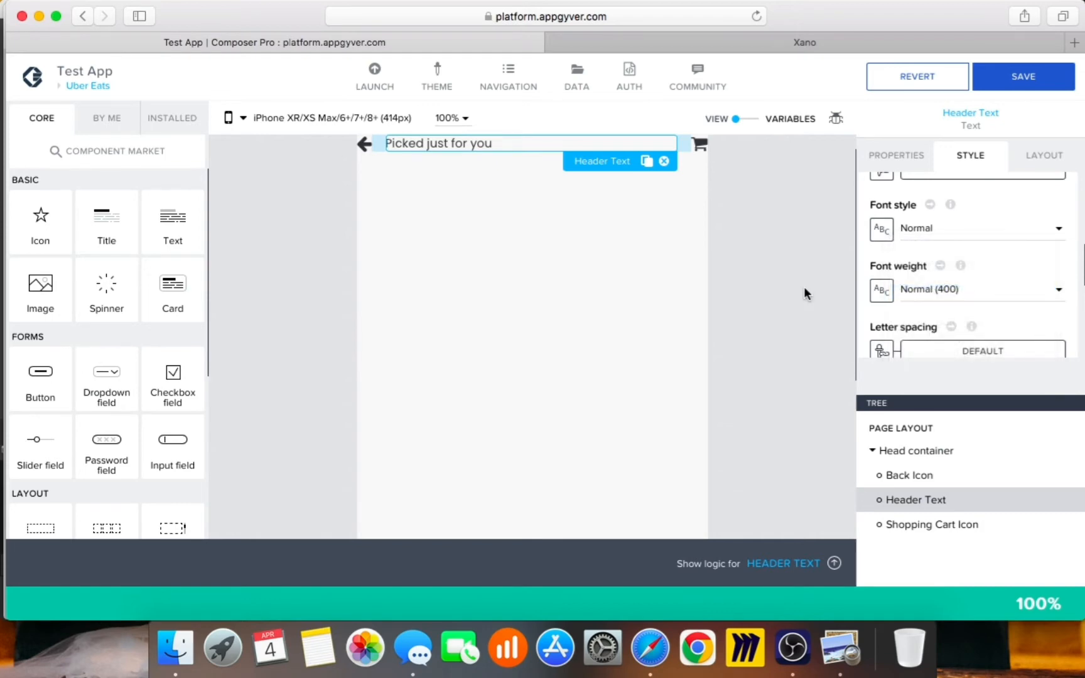
Step: Edit the Head container's Layout Container style and set its top padding to M (12px)
{"action": "left_click", "coordinate": [802, 252]}
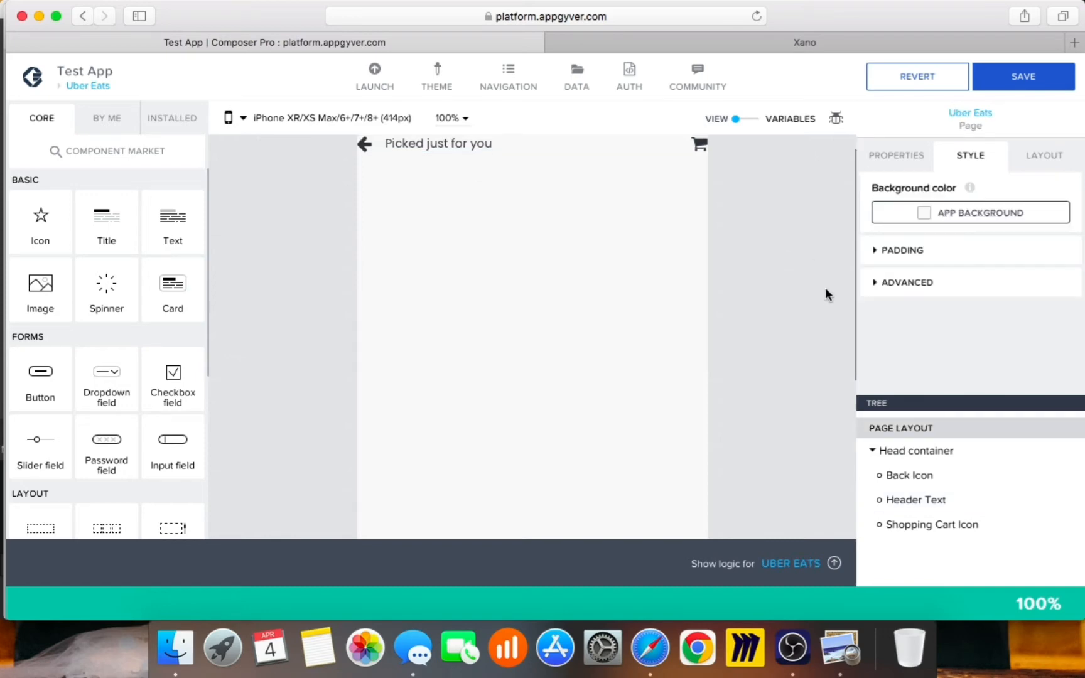
{"action": "left_click", "coordinate": [908, 452]}
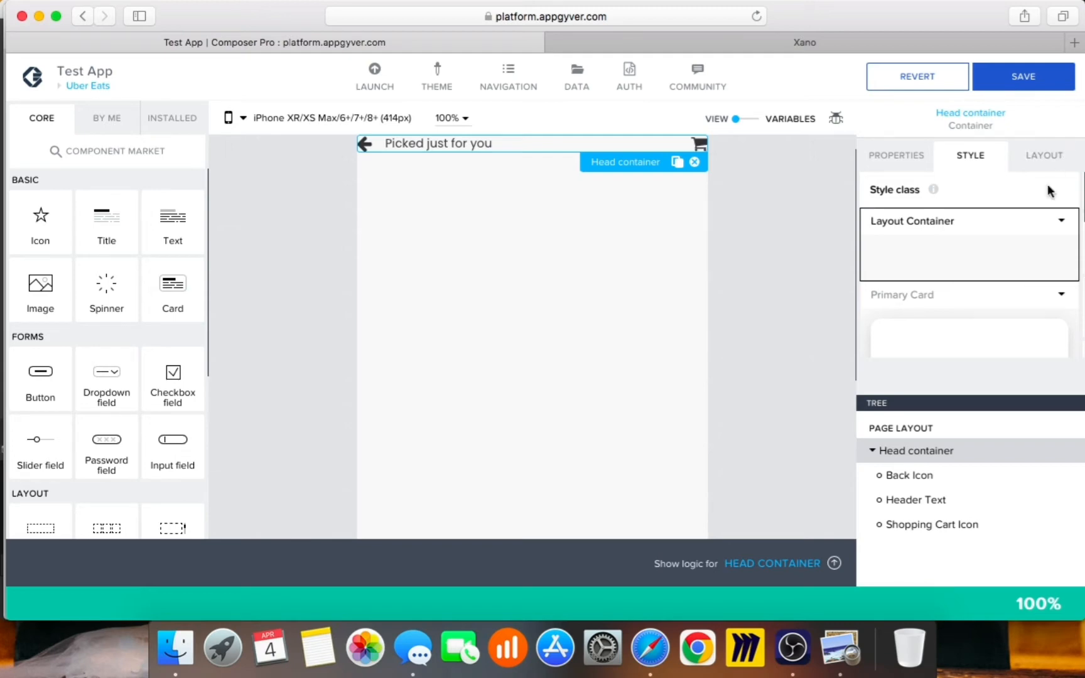
{"action": "left_click", "coordinate": [1060, 222]}
{"action": "left_click", "coordinate": [1014, 244]}
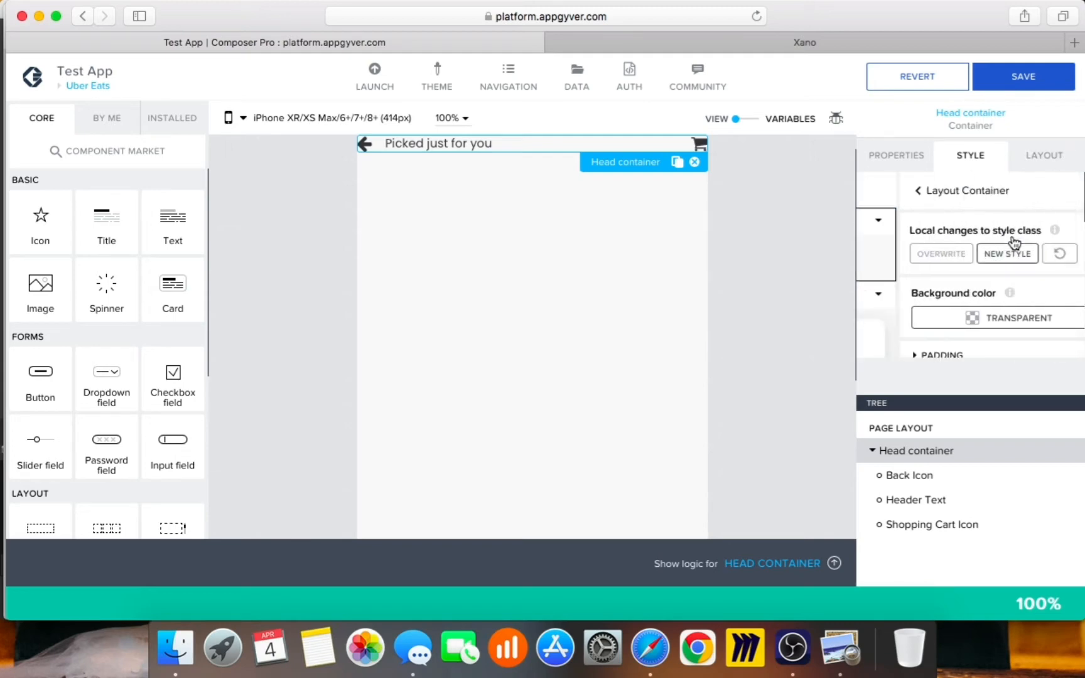
{"action": "scroll", "coordinate": [1009, 265], "scroll_direction": "down", "scroll_amount": 2}
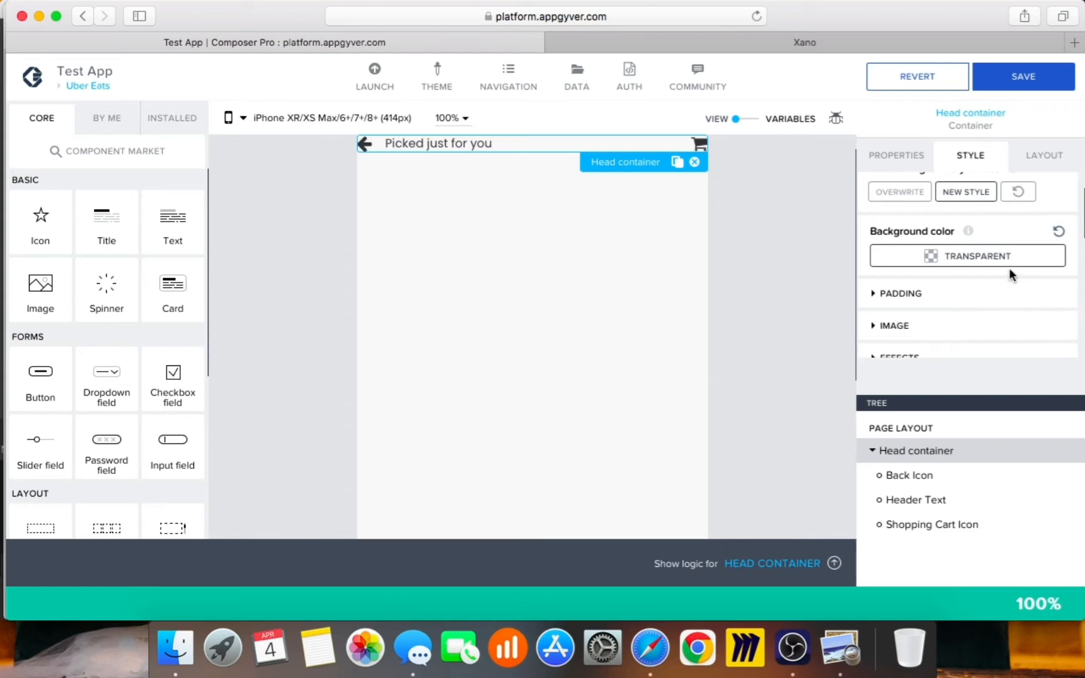
{"action": "left_click", "coordinate": [961, 295]}
{"action": "scroll", "coordinate": [997, 302], "scroll_direction": "down", "scroll_amount": 1}
{"action": "left_click", "coordinate": [968, 309]}
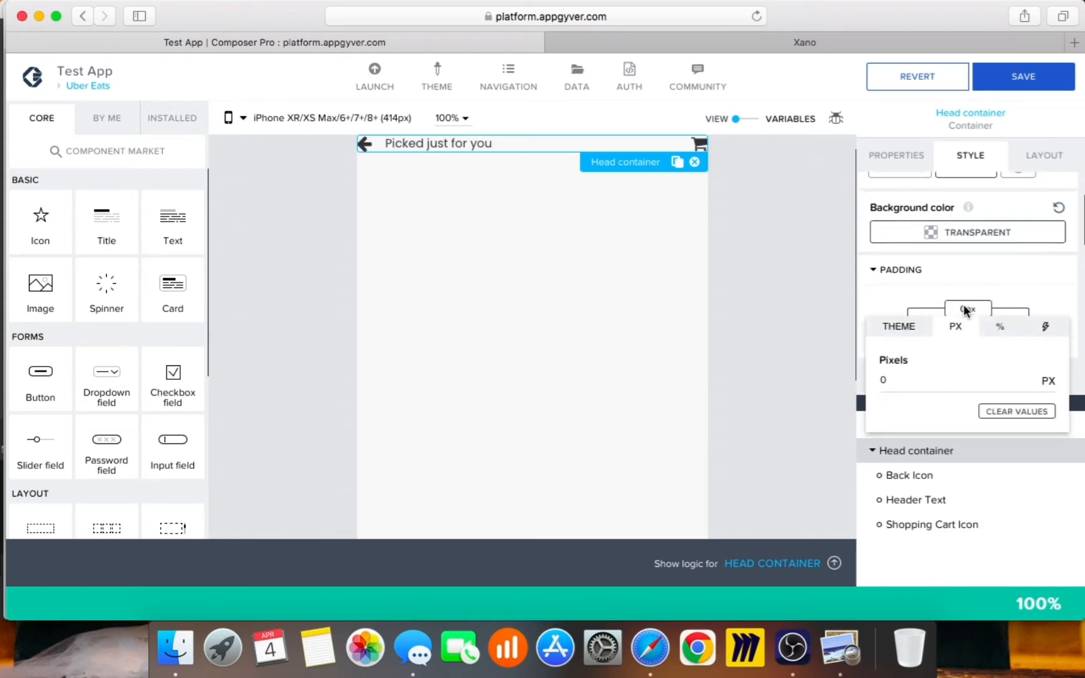
{"action": "left_click", "coordinate": [922, 336]}
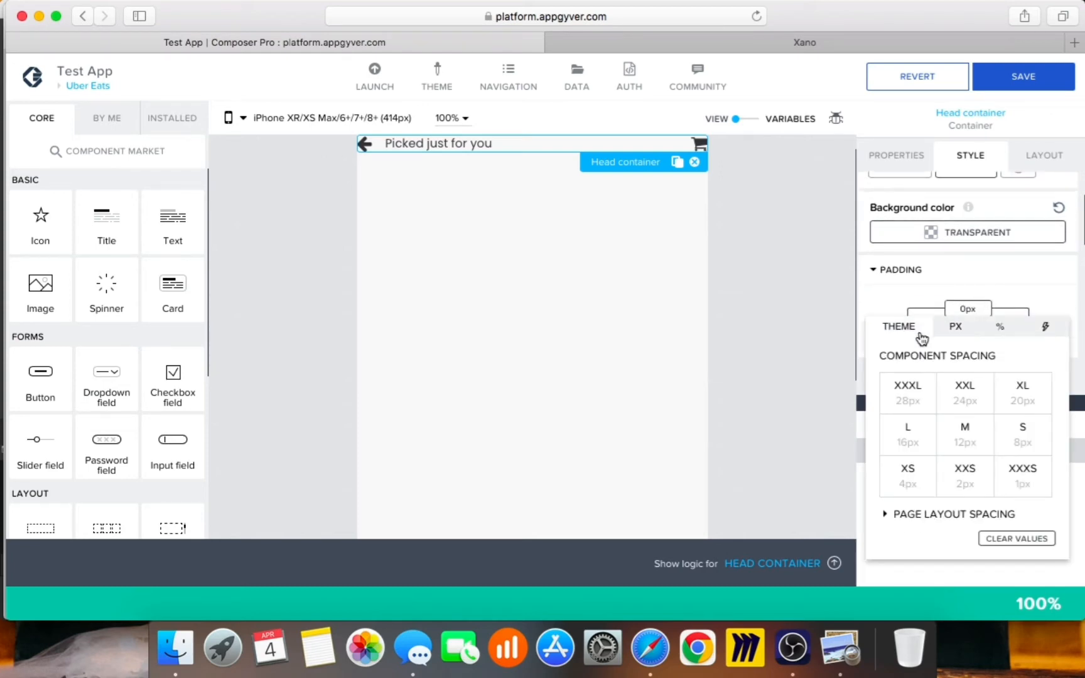
{"action": "left_click", "coordinate": [967, 436]}
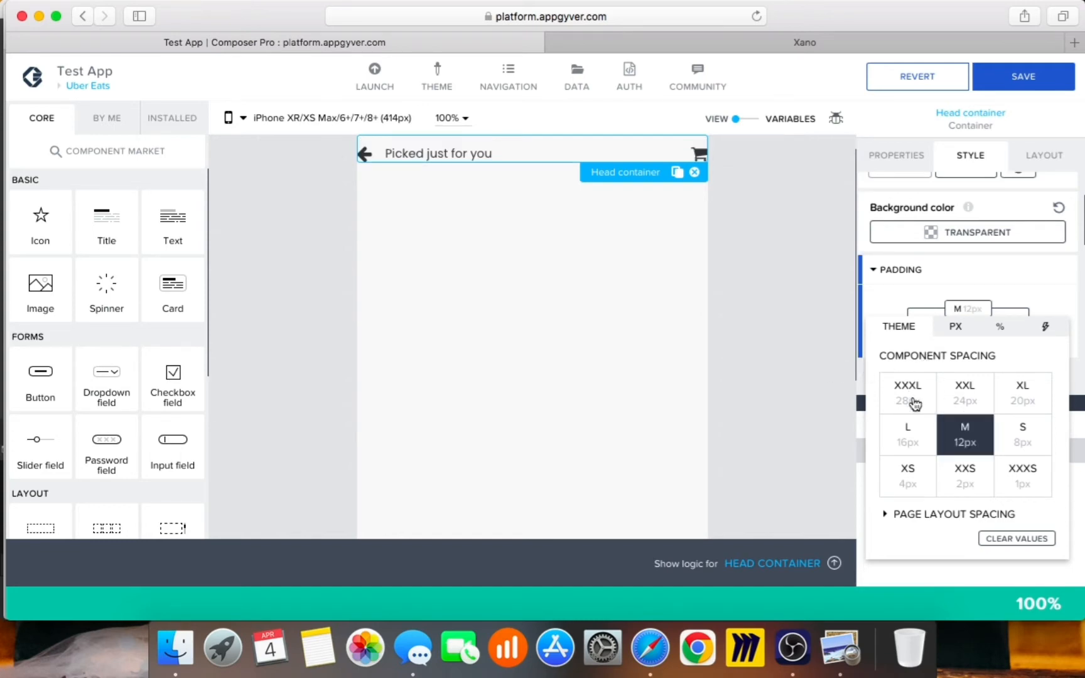
Step: Set the Head container's left and right padding to M (12px)
{"action": "left_click", "coordinate": [837, 319]}
{"action": "left_click", "coordinate": [903, 333]}
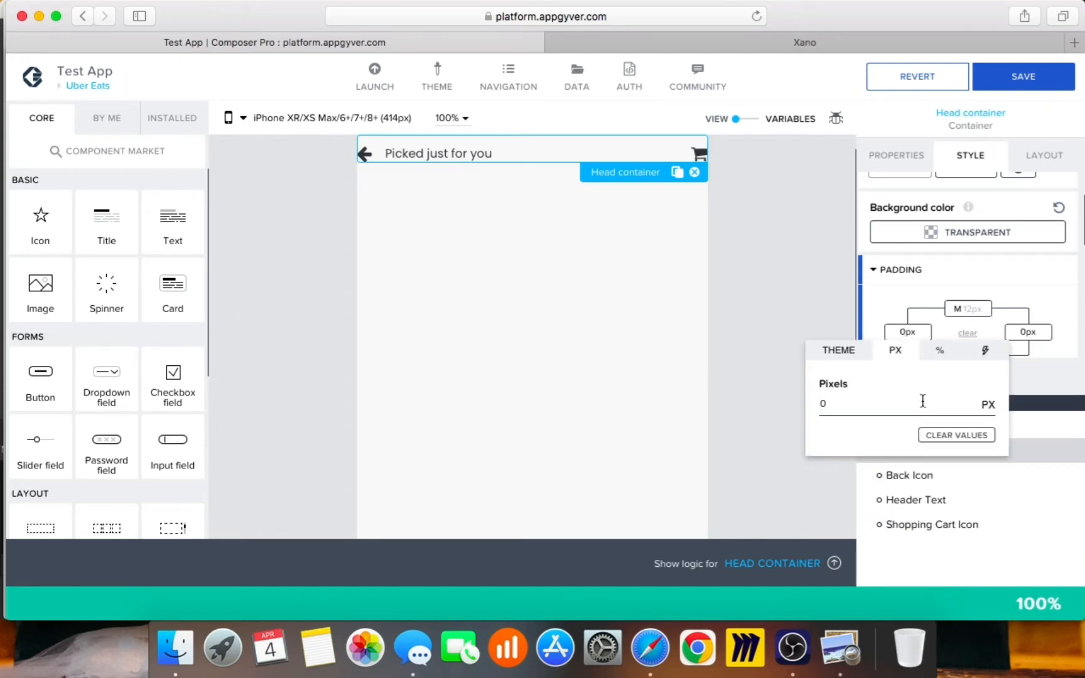
{"action": "left_click", "coordinate": [847, 352]}
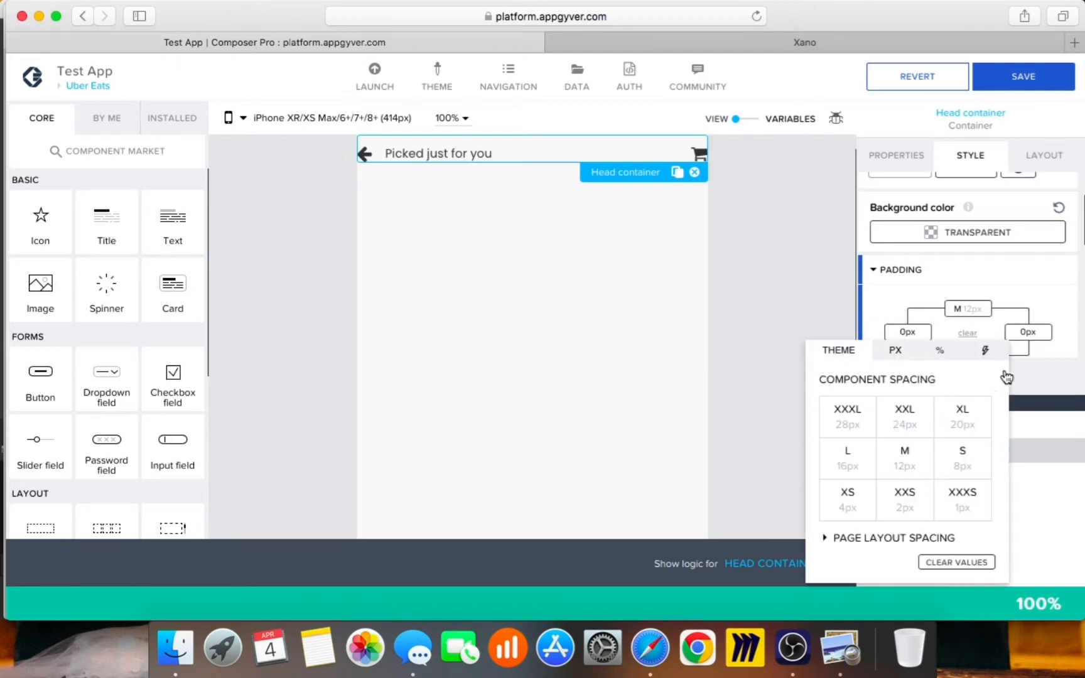
{"action": "left_click", "coordinate": [1028, 332]}
{"action": "left_click", "coordinate": [914, 350]}
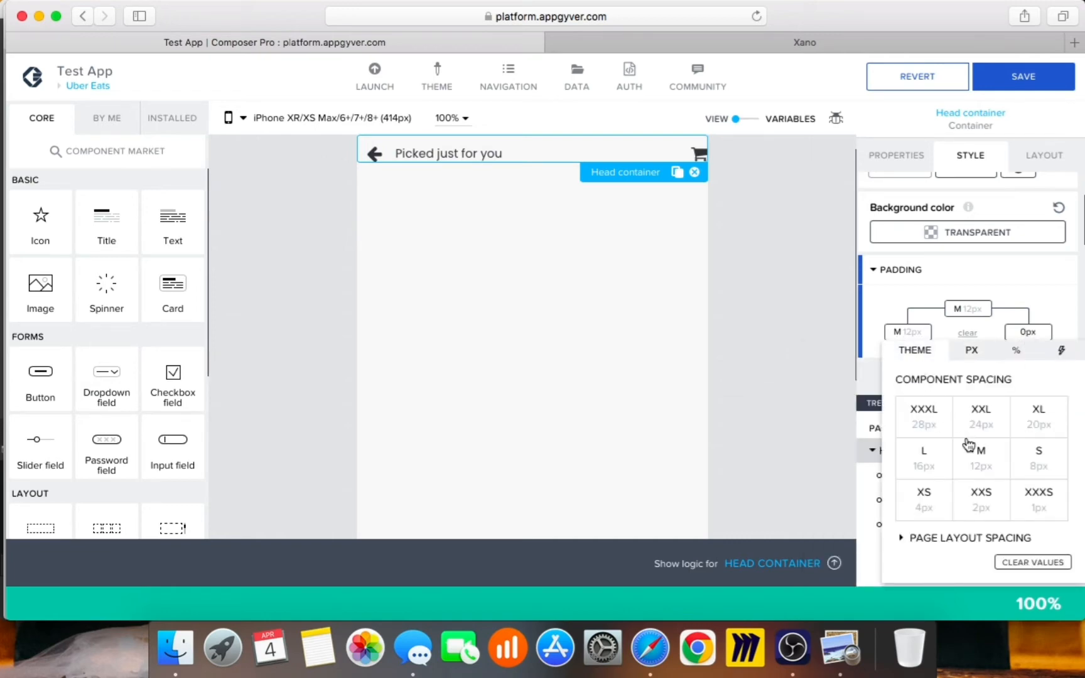
{"action": "left_click", "coordinate": [981, 456]}
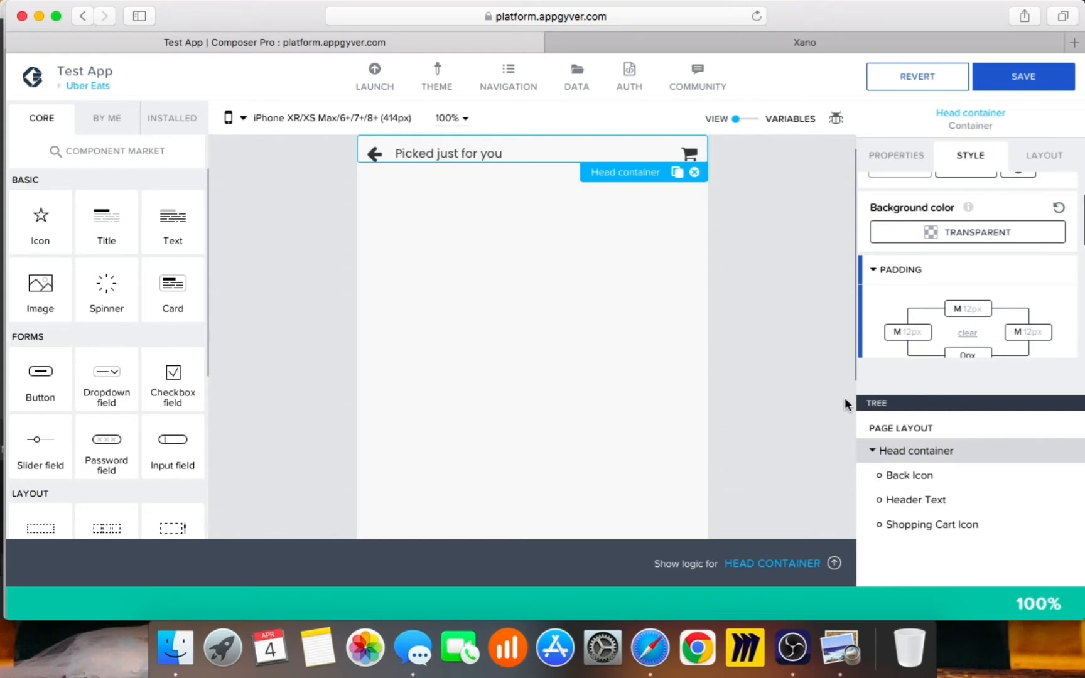
Step: Set the Head container's bottom padding to M (12px) and compare the header with the Uber Eats.jpg reference image
{"action": "scroll", "coordinate": [989, 273], "scroll_direction": "down", "scroll_amount": 1}
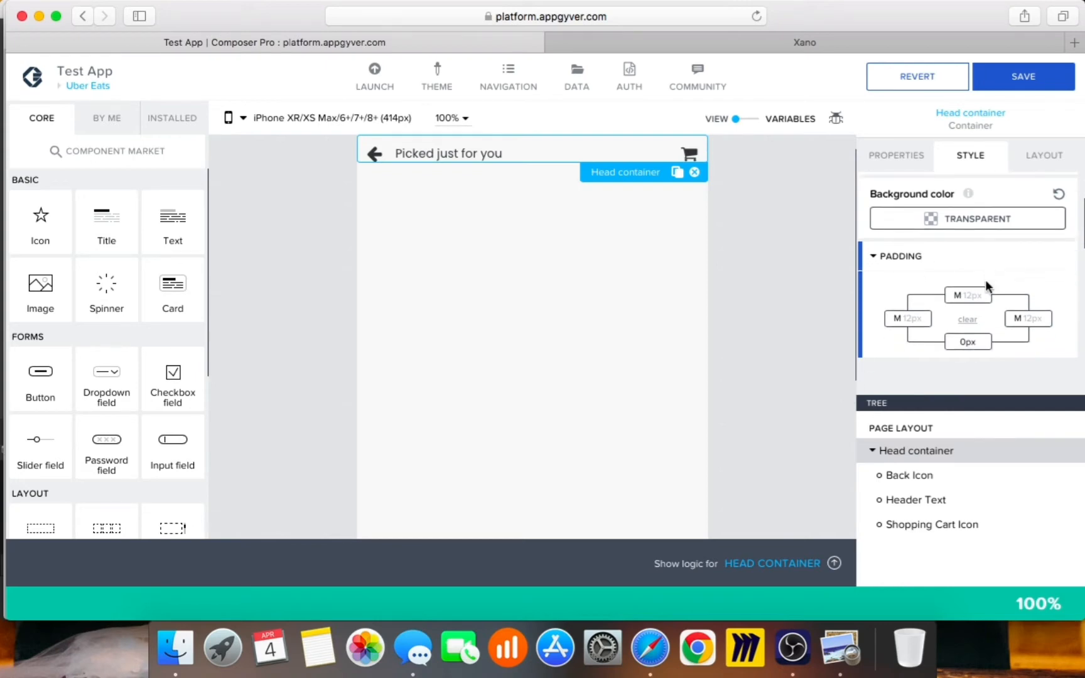
{"action": "left_click", "coordinate": [954, 345]}
{"action": "left_click", "coordinate": [914, 359]}
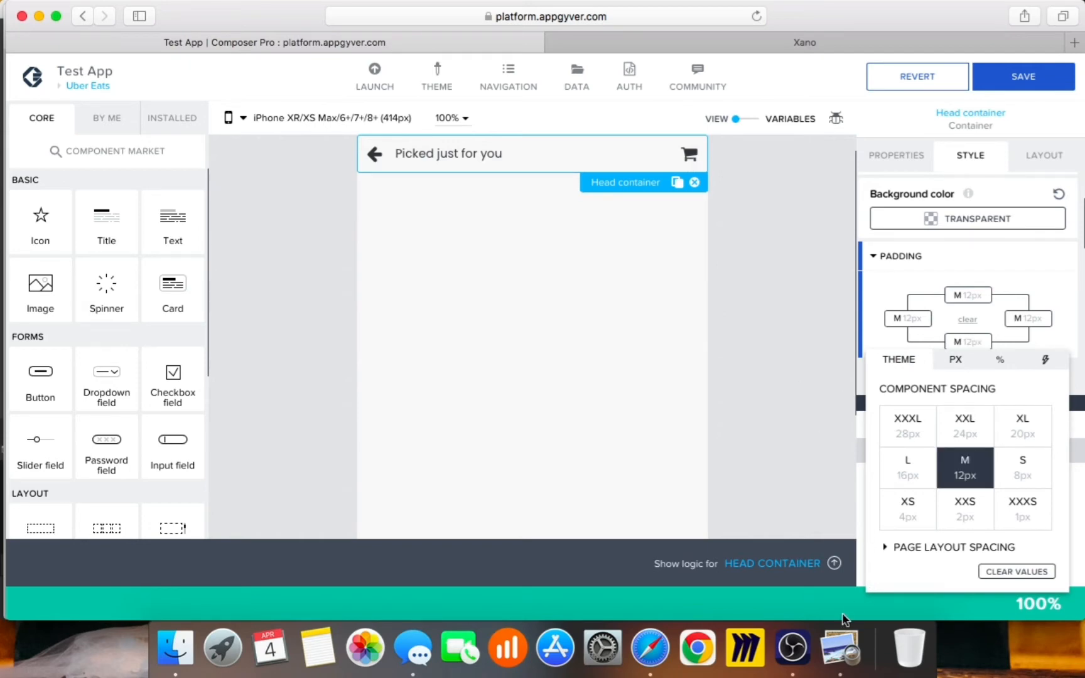
{"action": "left_click", "coordinate": [841, 646]}
{"action": "left_click", "coordinate": [798, 428]}
{"action": "left_click", "coordinate": [849, 650]}
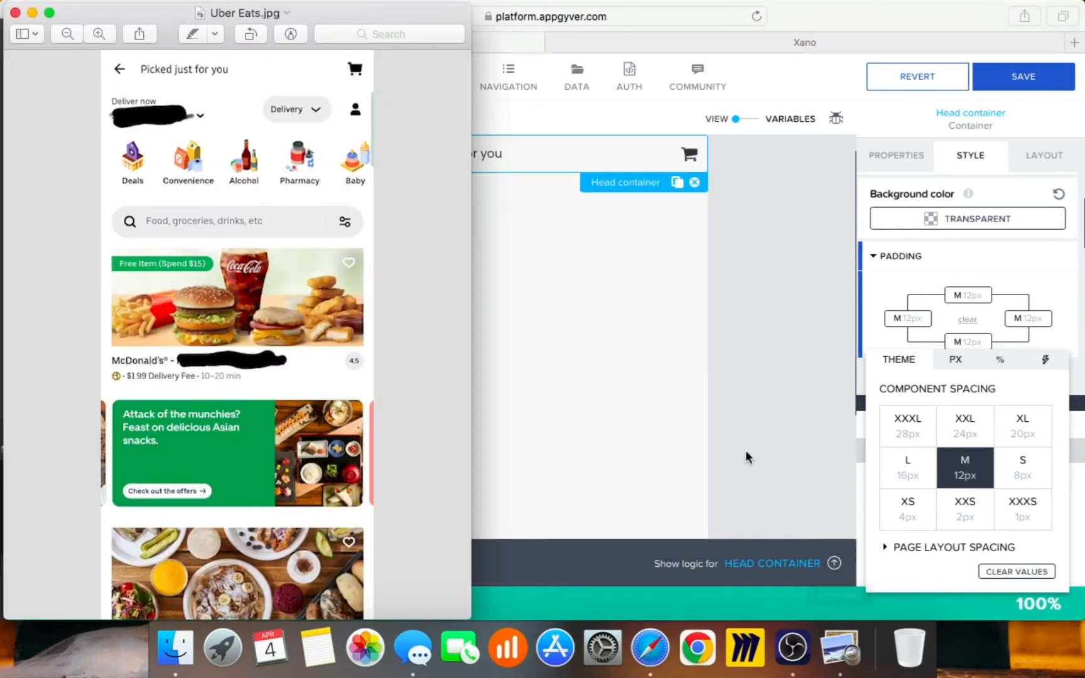
{"action": "left_click", "coordinate": [798, 393]}
{"action": "left_click", "coordinate": [798, 394]}
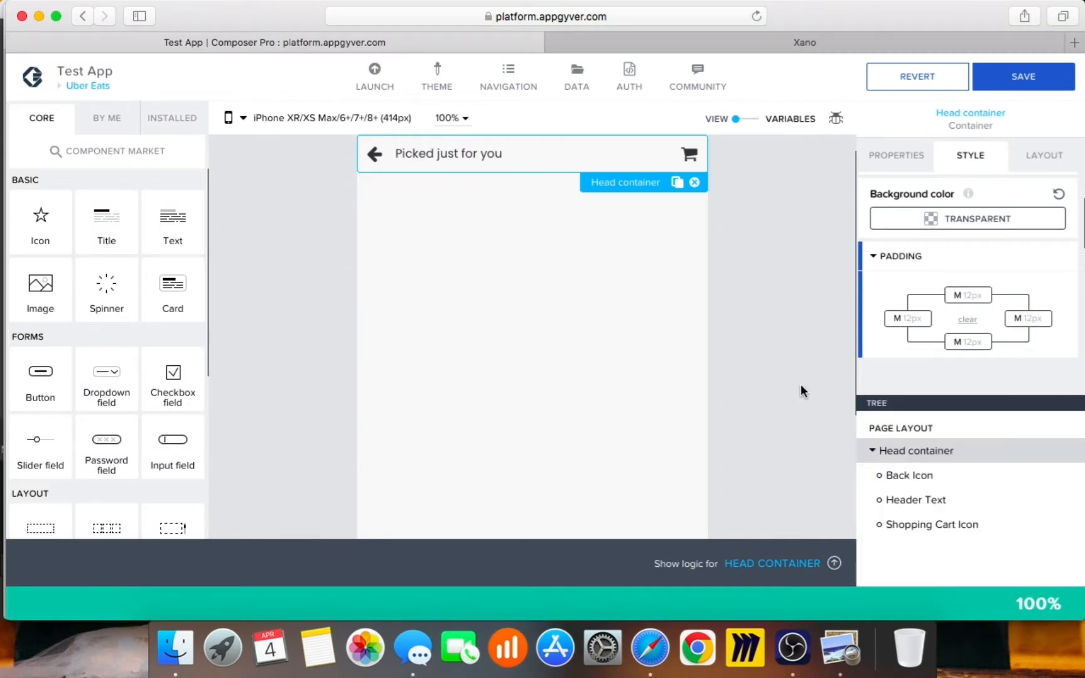
{"action": "left_click", "coordinate": [800, 385]}
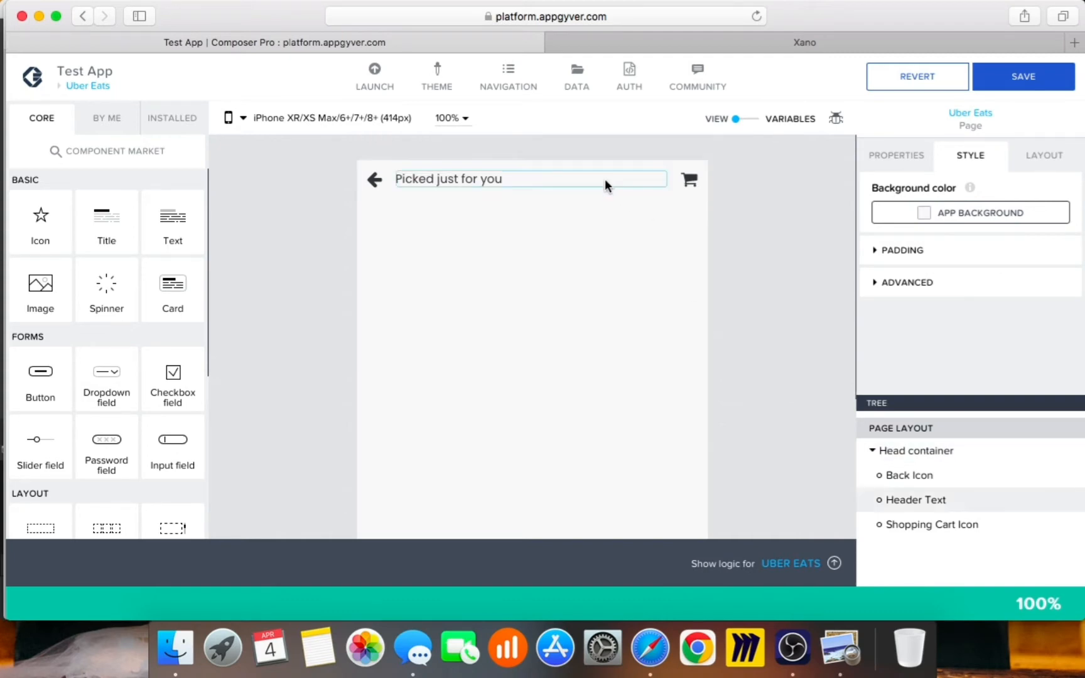
Step: Set the Head container's top padding to XL (20px) and save the application
{"action": "left_click", "coordinate": [912, 450]}
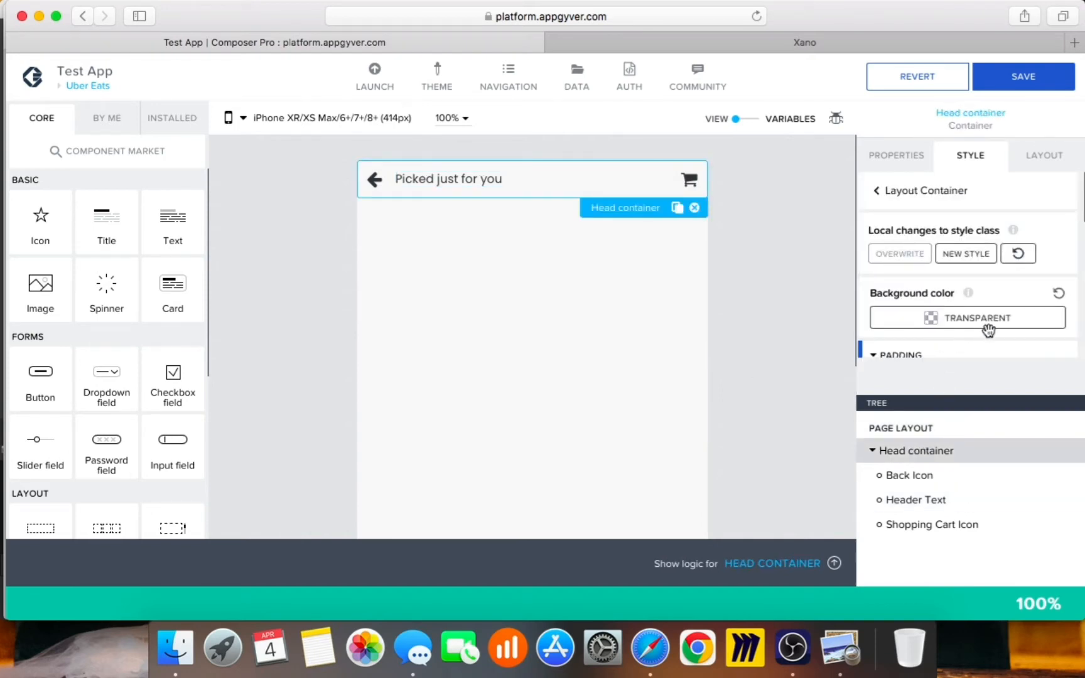
{"action": "scroll", "coordinate": [989, 326], "scroll_direction": "down", "scroll_amount": 2}
{"action": "left_click", "coordinate": [959, 329]}
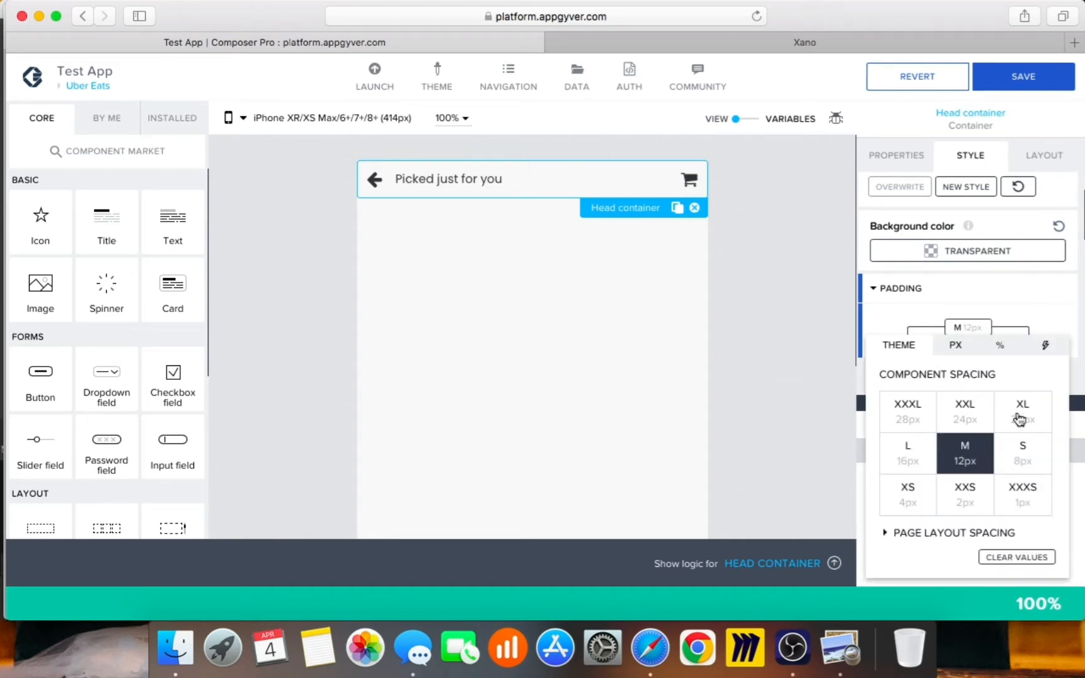
{"action": "left_click", "coordinate": [1017, 420]}
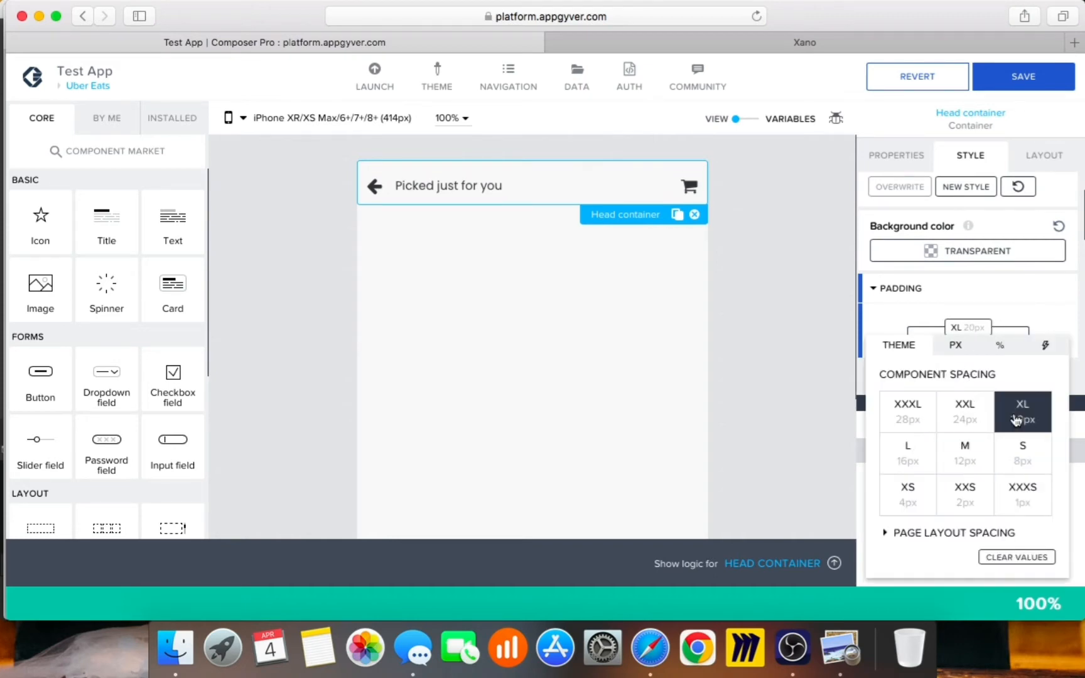
{"action": "left_click", "coordinate": [1016, 78]}
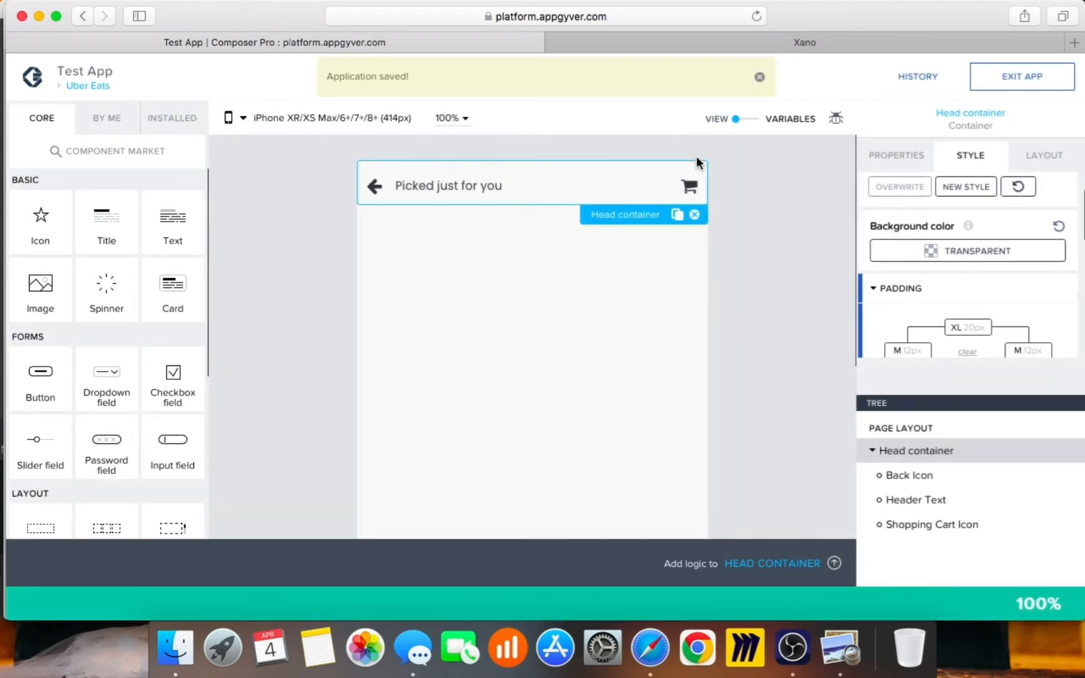
Step: Mark the "Deliver now" row in the Uber Eats.jpg reference image and add a Container to the page below the Head container
{"action": "left_click", "coordinate": [832, 639]}
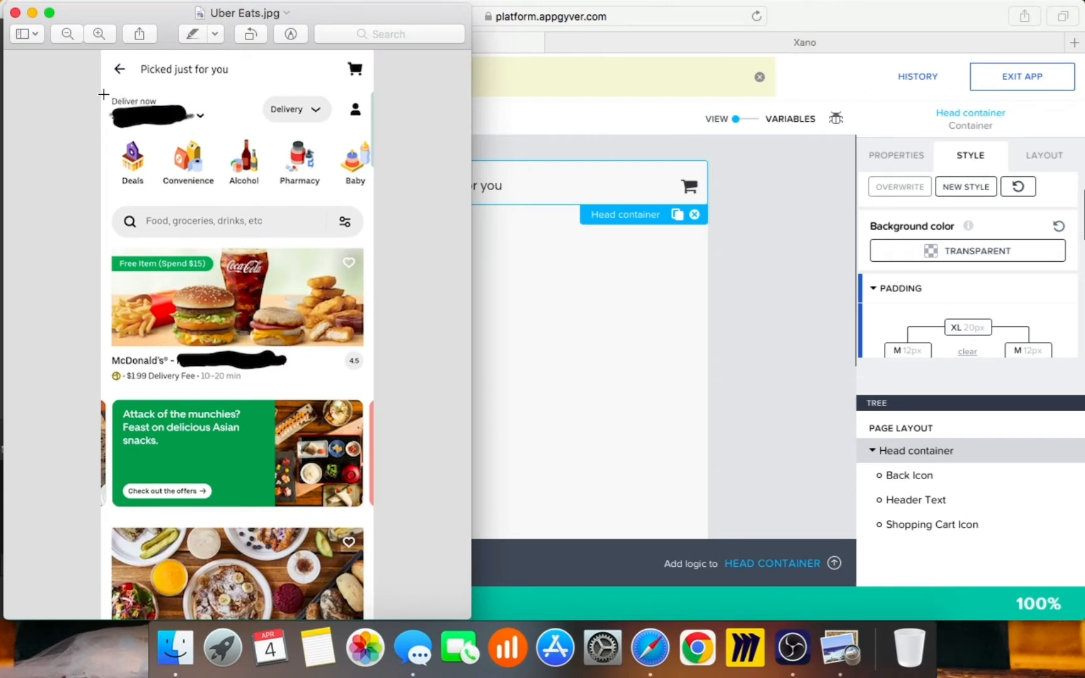
{"action": "left_click_drag", "start_coordinate": [104, 95], "coordinate": [369, 128]}
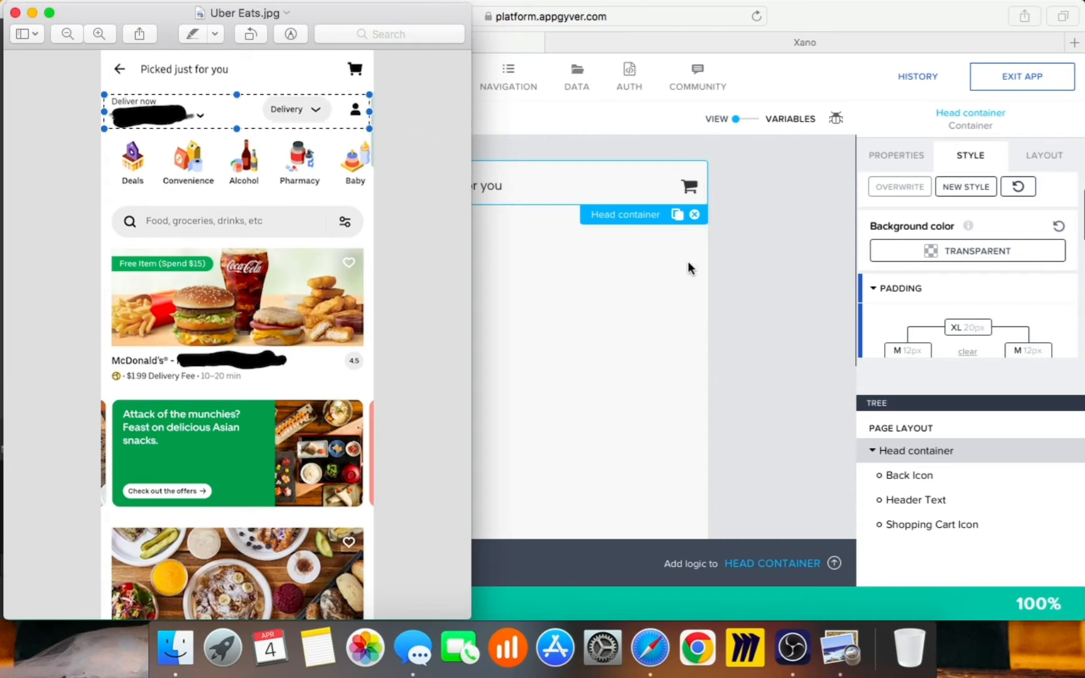
{"action": "left_click", "coordinate": [766, 291]}
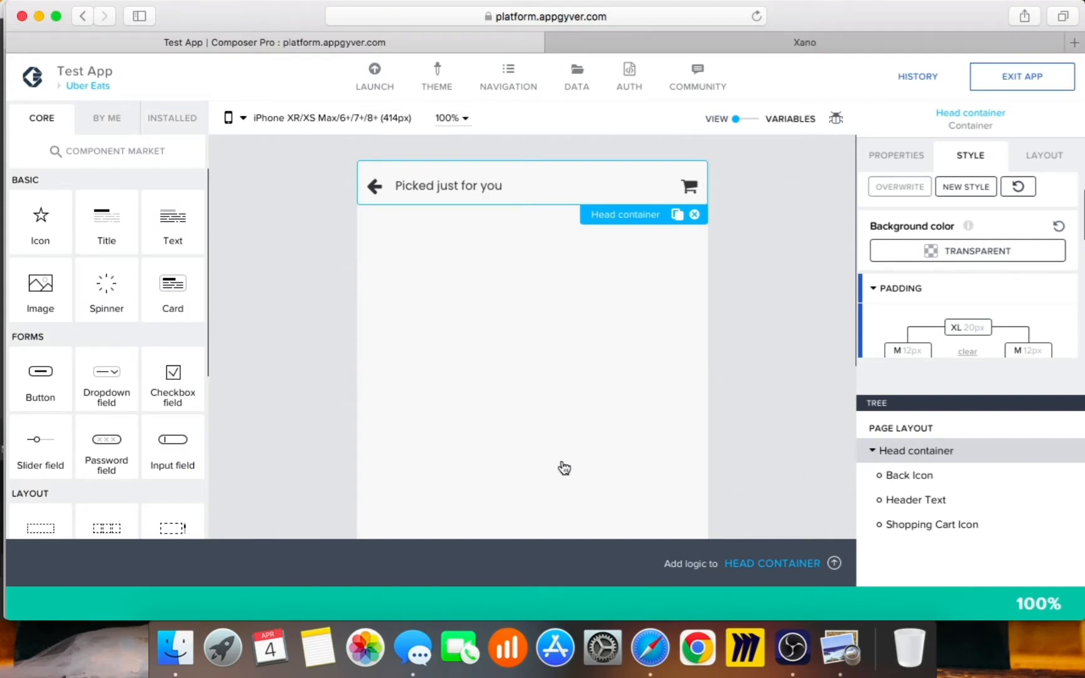
{"action": "scroll", "coordinate": [552, 463], "scroll_direction": "down", "scroll_amount": 1}
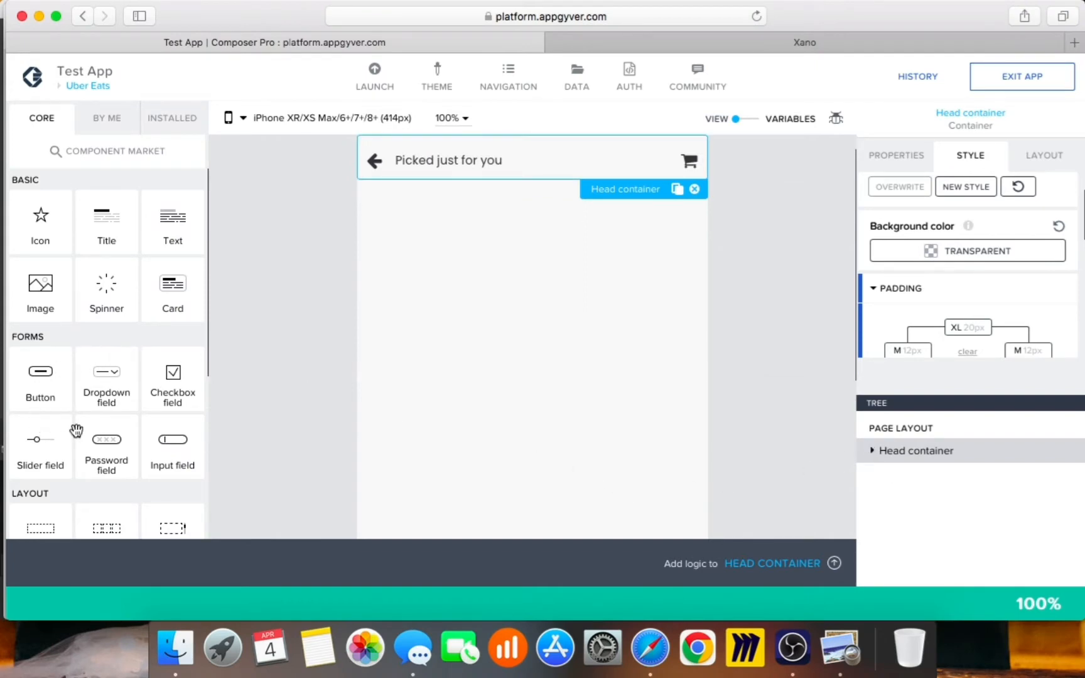
{"action": "scroll", "coordinate": [75, 429], "scroll_direction": "down", "scroll_amount": 2}
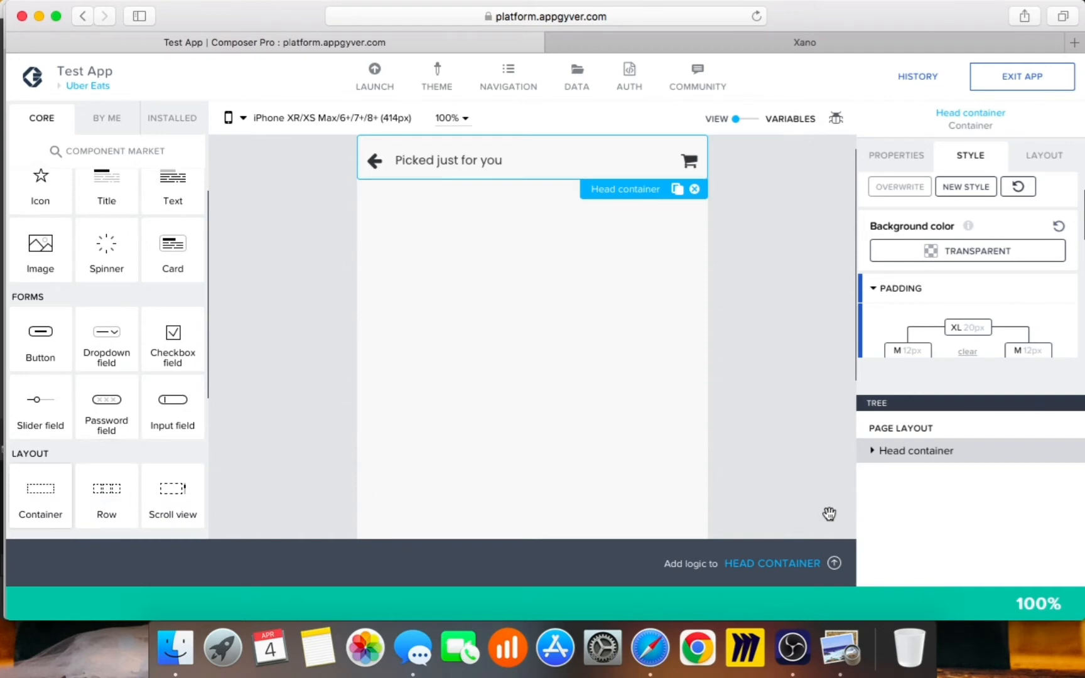
{"action": "left_click", "coordinate": [582, 237]}
{"action": "left_click_drag", "start_coordinate": [582, 237], "coordinate": [582, 237]}
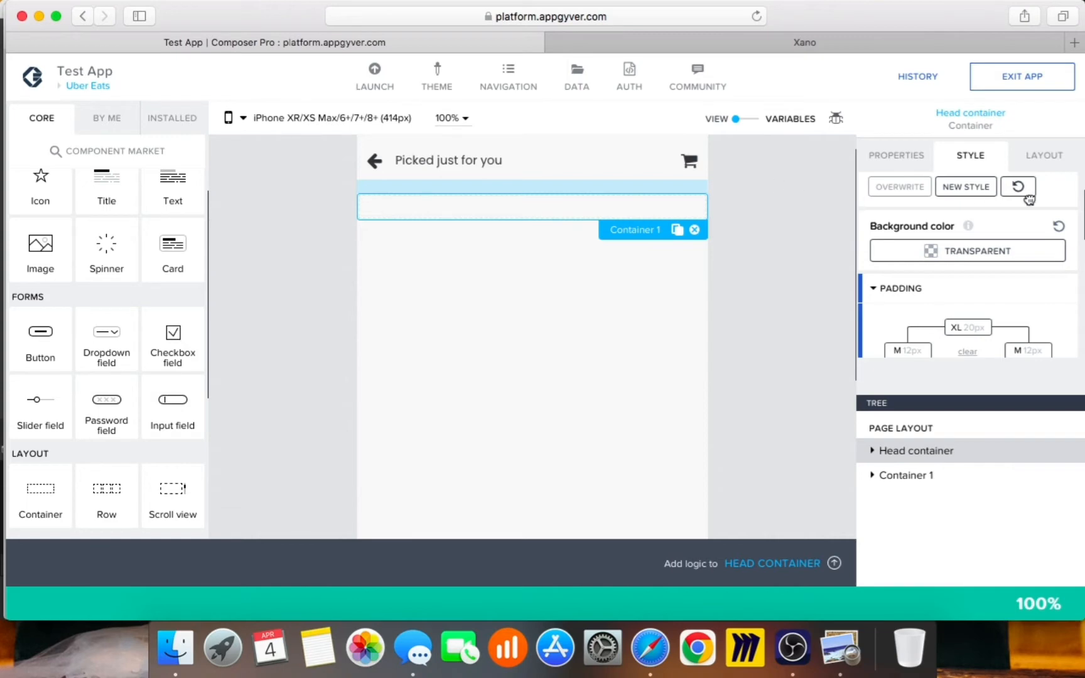
Step: Clear the top gap of the new container below the header
{"action": "left_click", "coordinate": [1021, 163]}
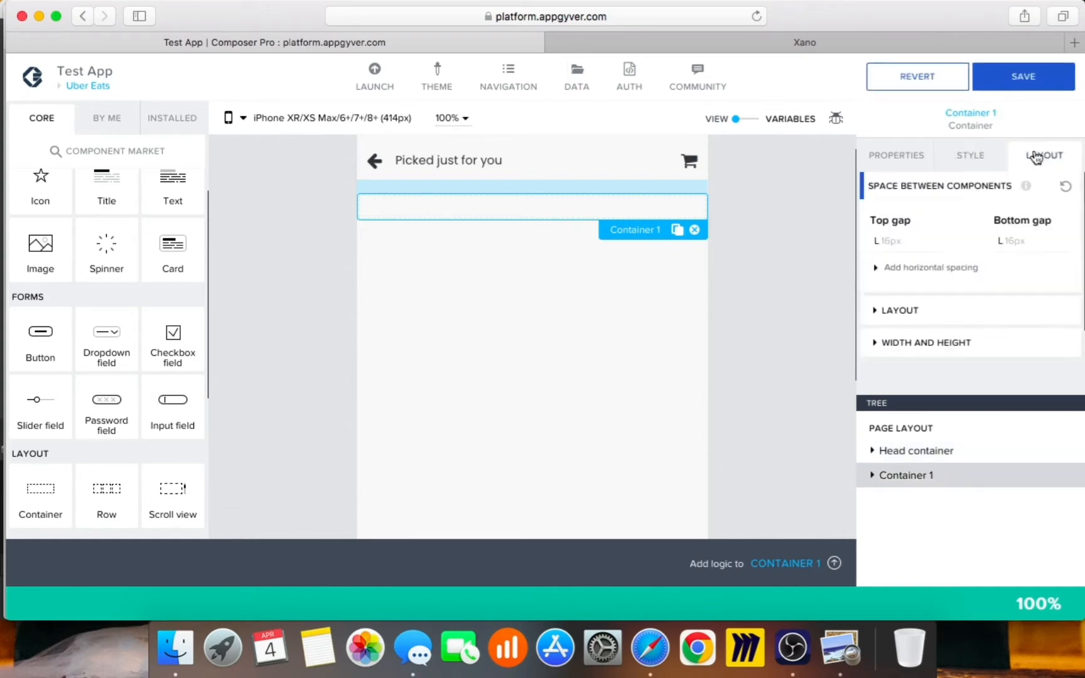
{"action": "left_click", "coordinate": [898, 244]}
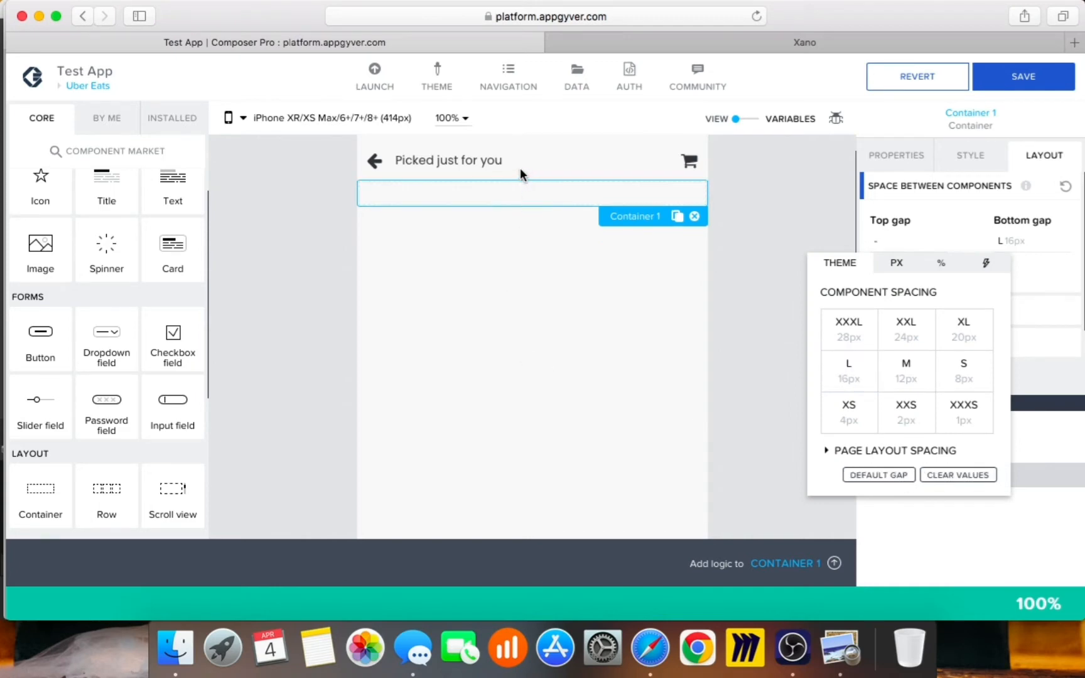
{"action": "left_click", "coordinate": [762, 234]}
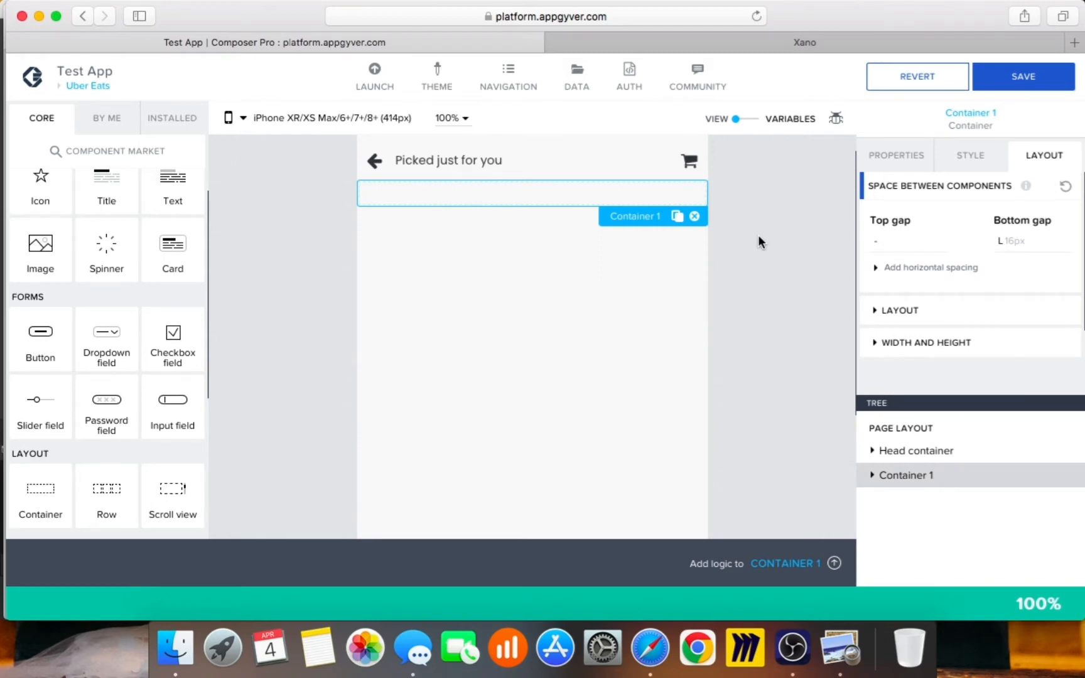
Step: Check the marked row in the Uber Eats.jpg reference image and set the new container's display name to "Delivery Container"
{"action": "left_click", "coordinate": [840, 647]}
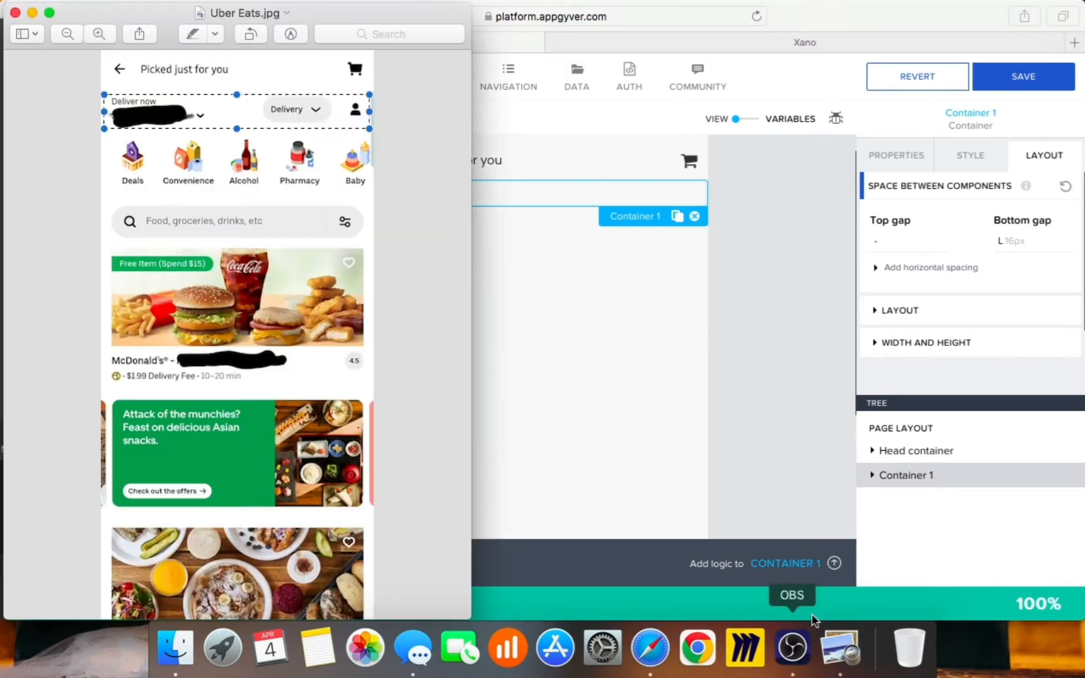
{"action": "left_click", "coordinate": [780, 376]}
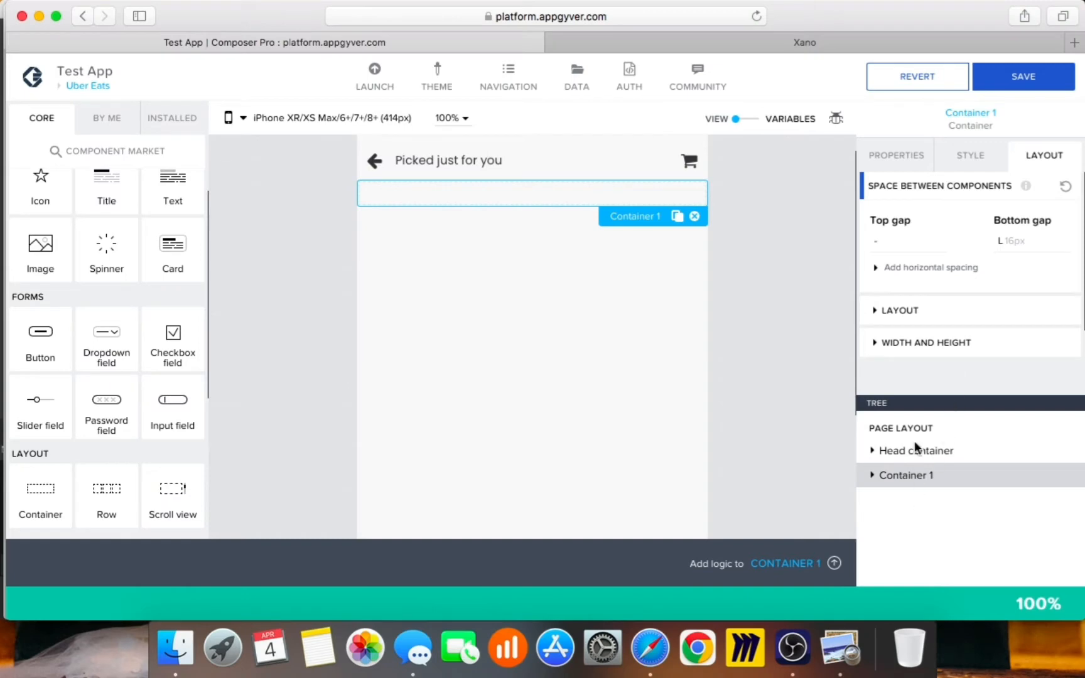
{"action": "left_click", "coordinate": [893, 154]}
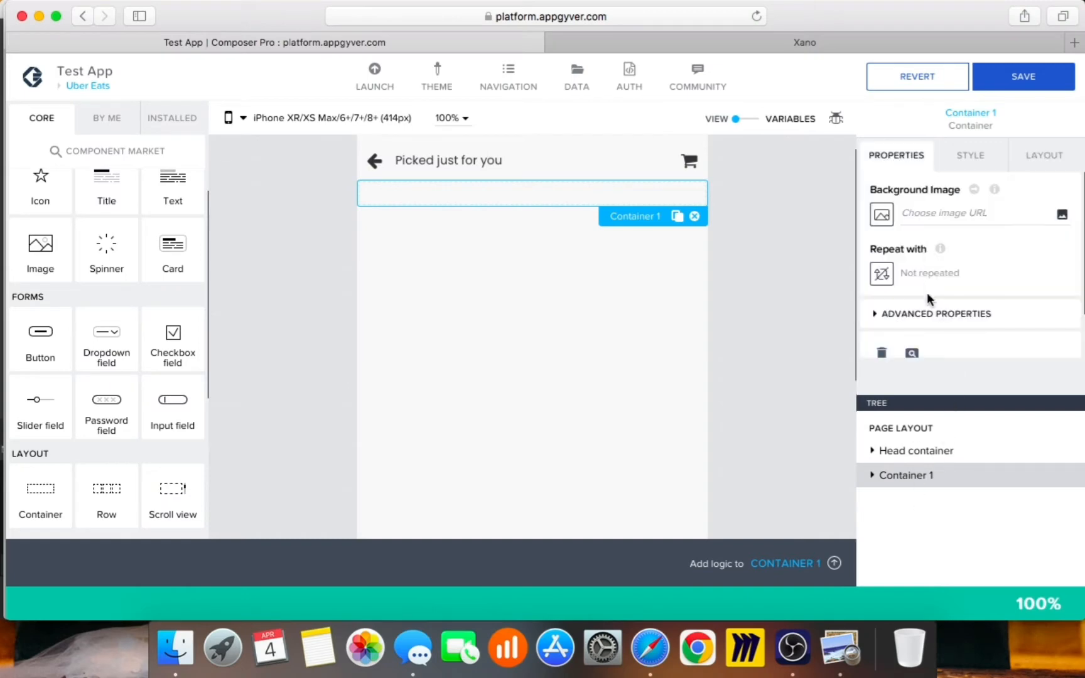
{"action": "left_click", "coordinate": [932, 314]}
{"action": "left_click", "coordinate": [932, 269]}
{"action": "key", "text": "BackSpace"}
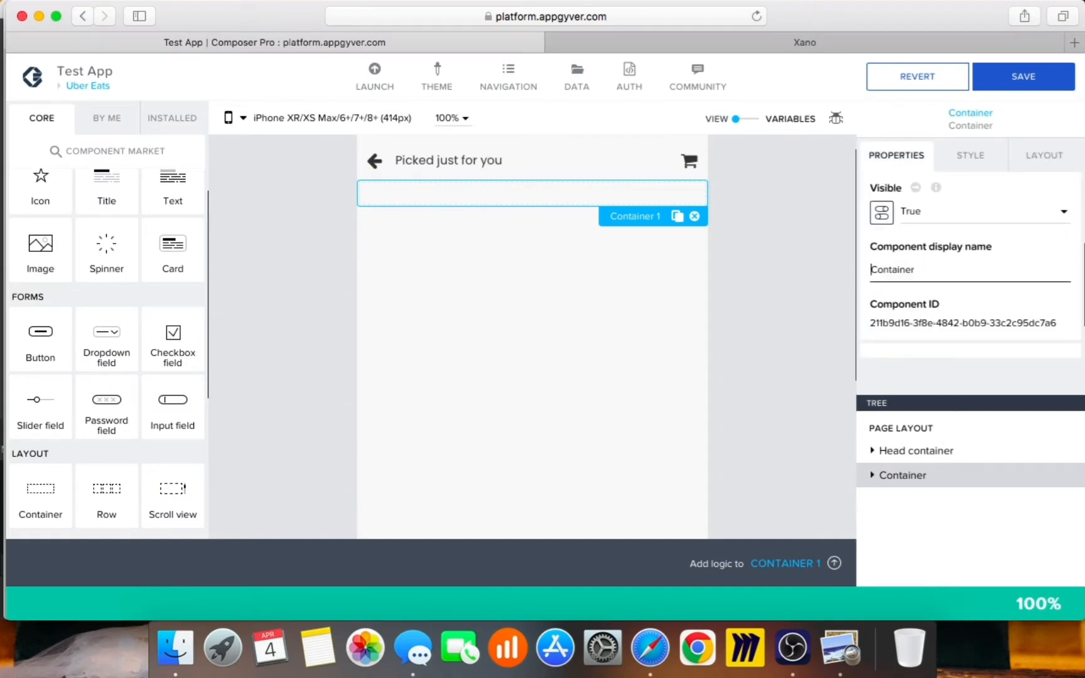
{"action": "type", "text": "Delivery"}
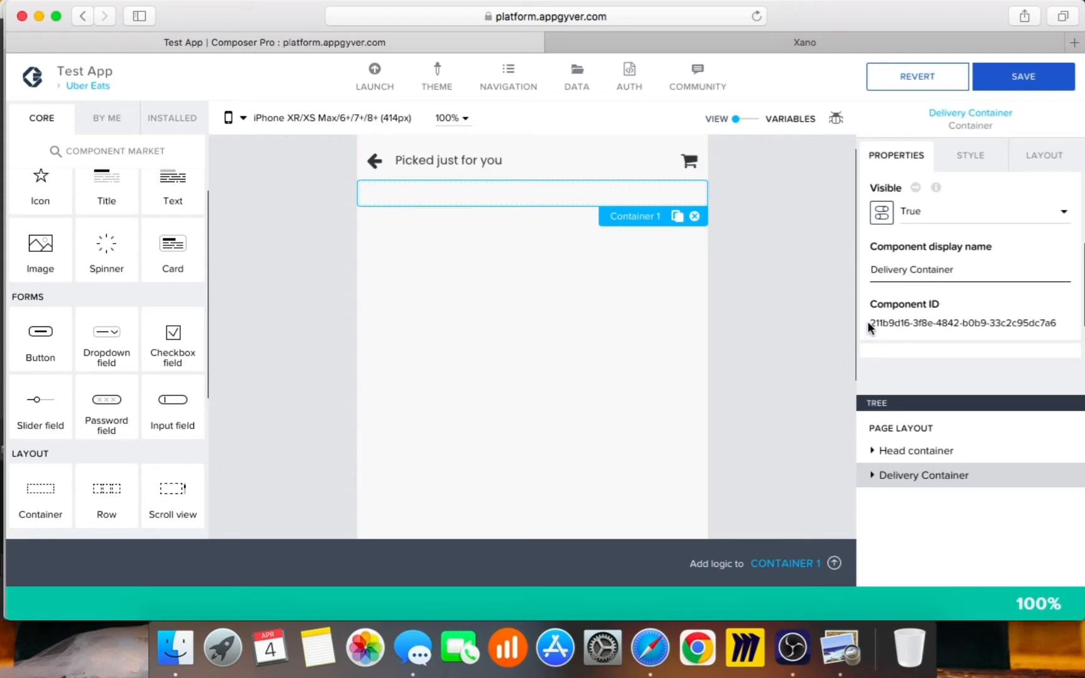
Step: Check the marked row in the Uber Eats.jpg reference image and nest a Container with a Text and a Dropdown field inside the Delivery Container
{"action": "left_click", "coordinate": [818, 635]}
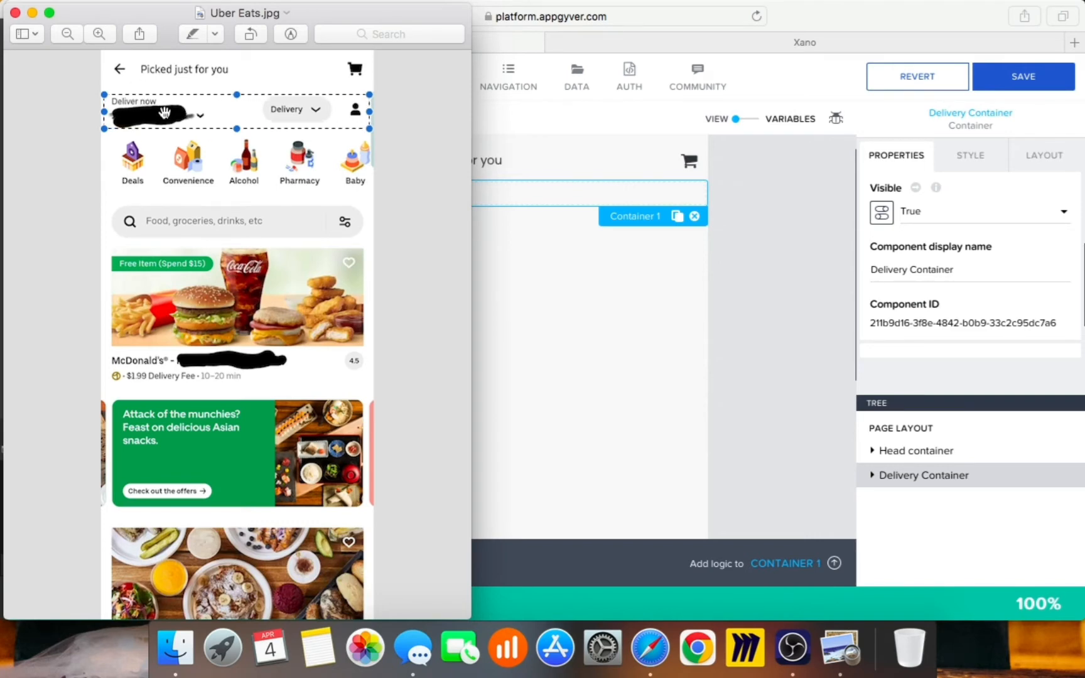
{"action": "left_click", "coordinate": [761, 291]}
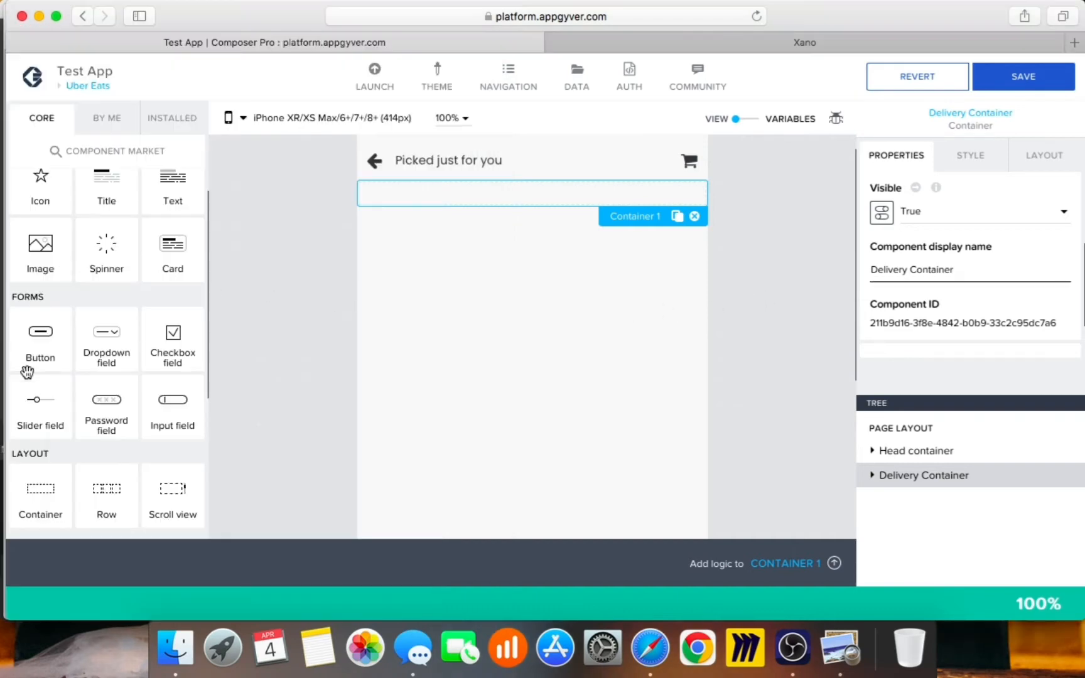
{"action": "left_click_drag", "start_coordinate": [25, 496], "coordinate": [556, 199]}
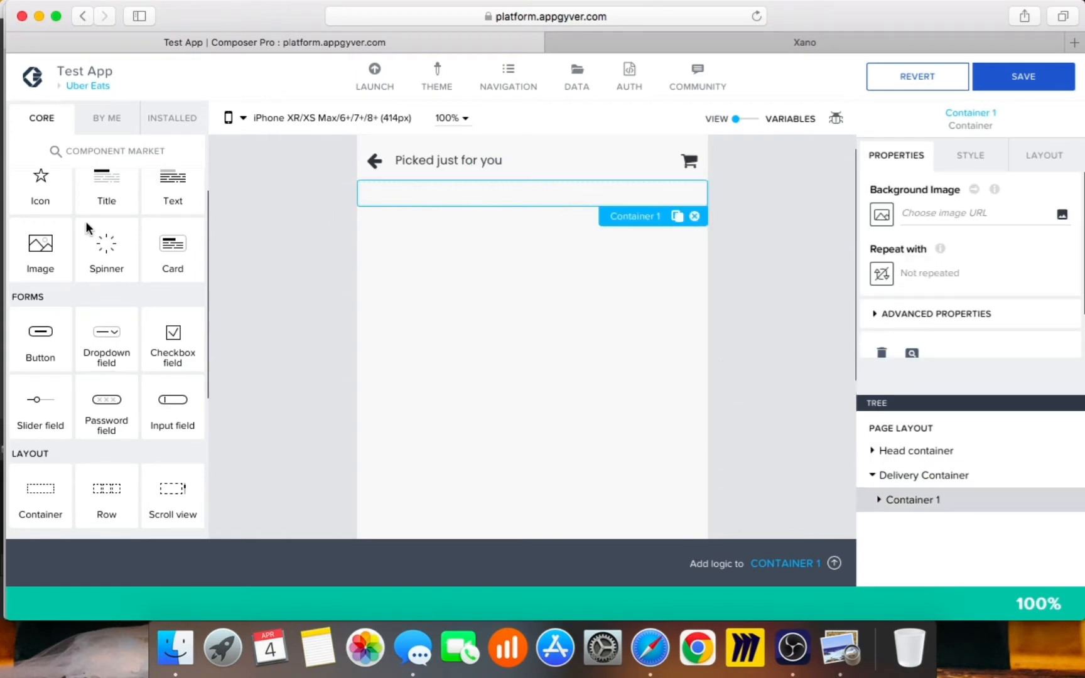
{"action": "left_click_drag", "start_coordinate": [162, 193], "coordinate": [922, 515]}
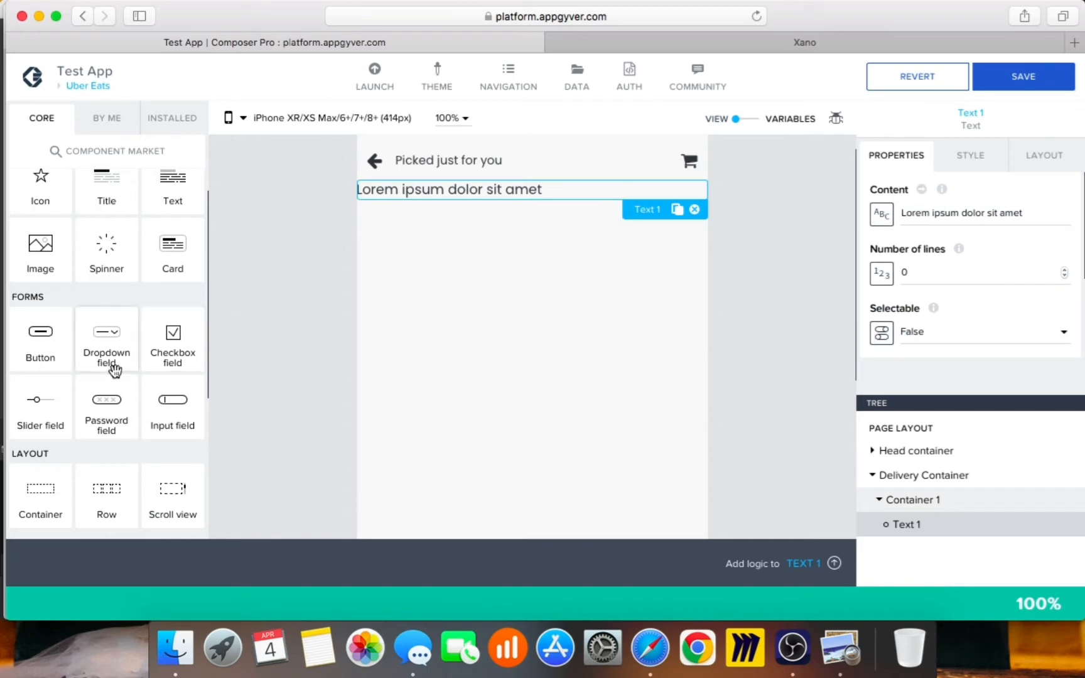
{"action": "left_click_drag", "start_coordinate": [110, 352], "coordinate": [918, 516]}
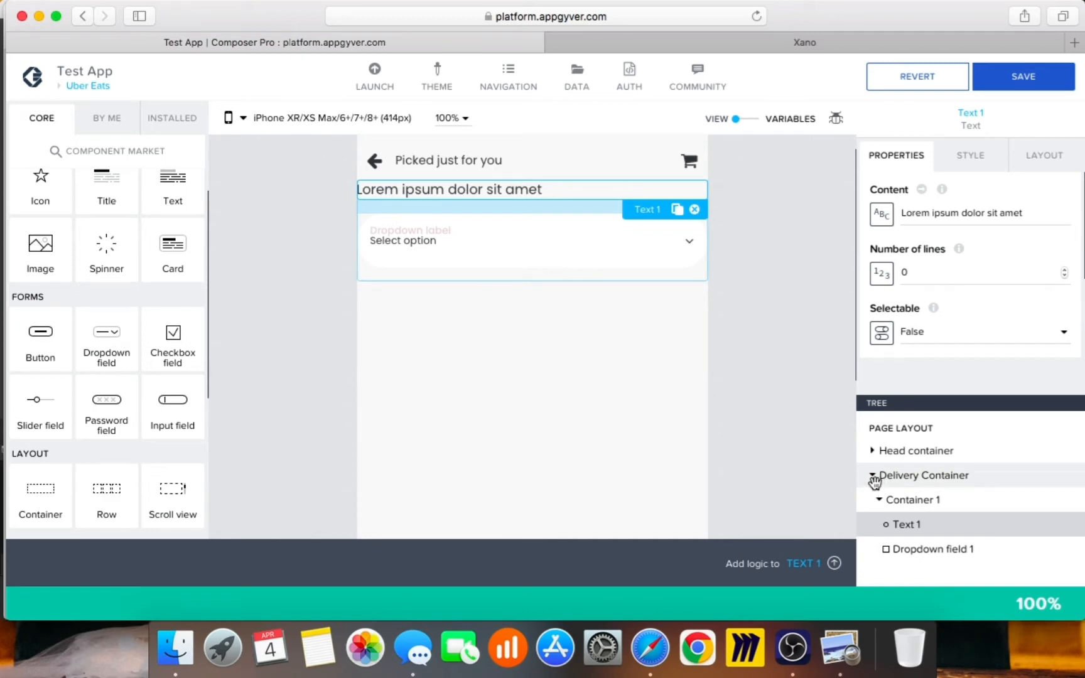
Step: Compare the layout with the Uber Eats.jpg reference image and delete the Text component above the dropdown field
{"action": "left_click", "coordinate": [835, 640]}
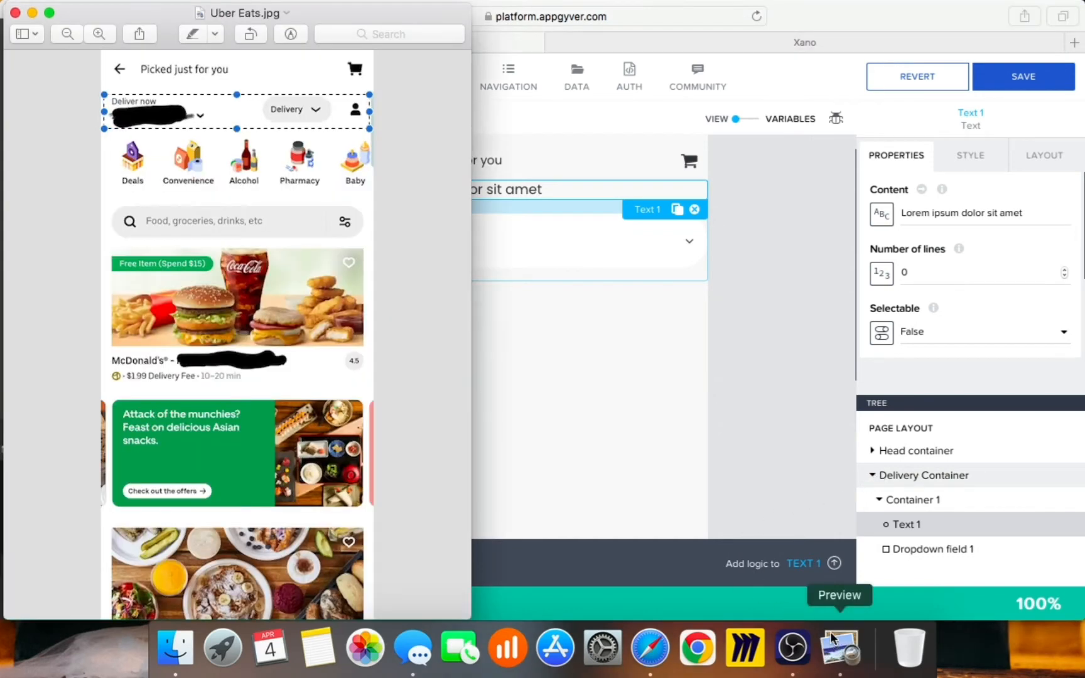
{"action": "left_click", "coordinate": [782, 464]}
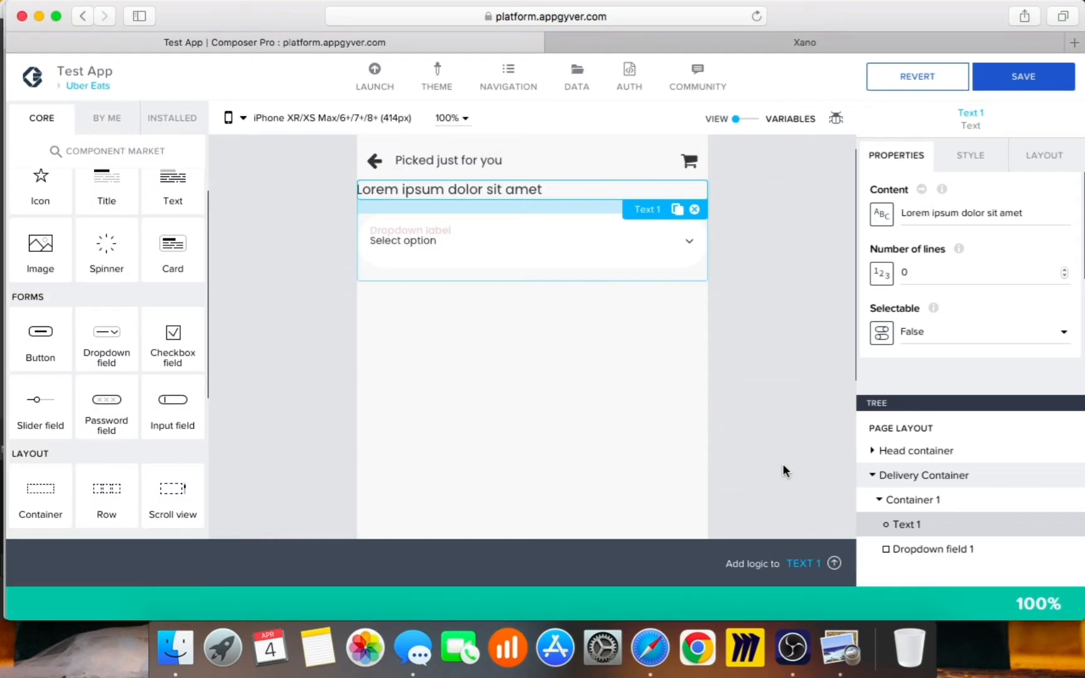
{"action": "left_click", "coordinate": [695, 209]}
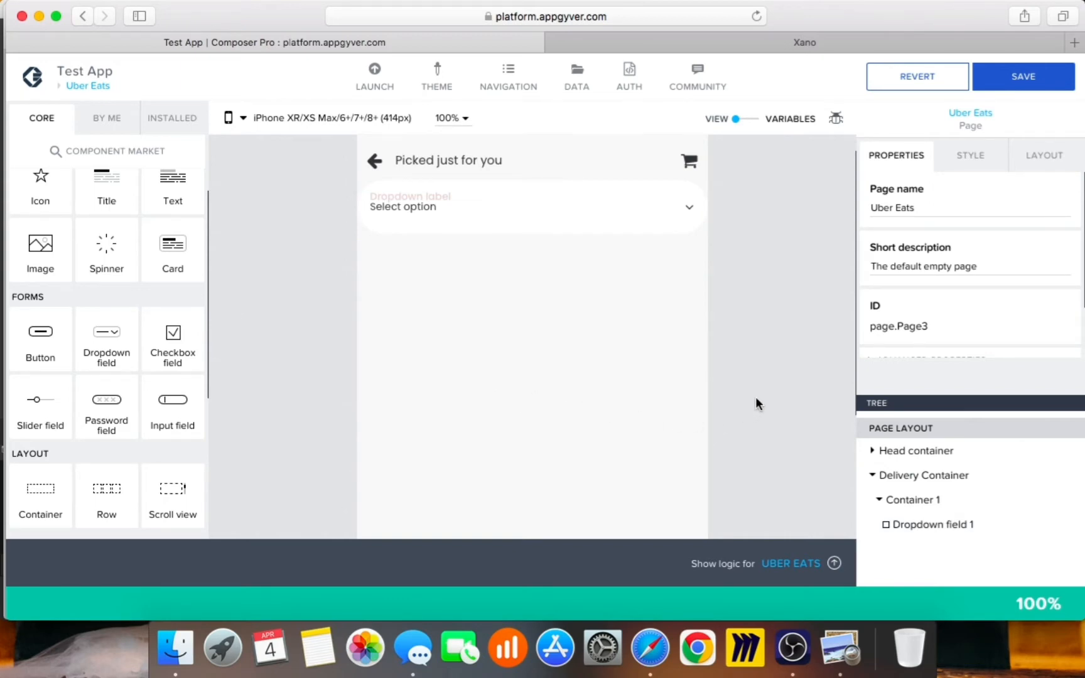
Step: Set the Uber Eats page's background color to "Background for light media"
{"action": "left_click", "coordinate": [971, 162]}
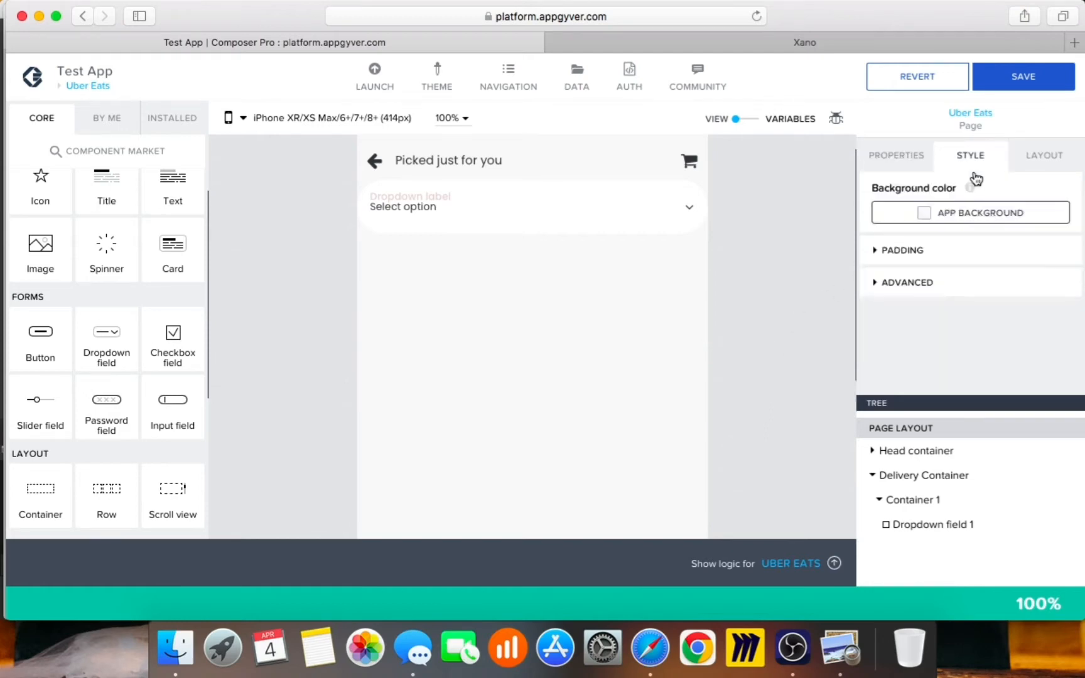
{"action": "left_click", "coordinate": [950, 216]}
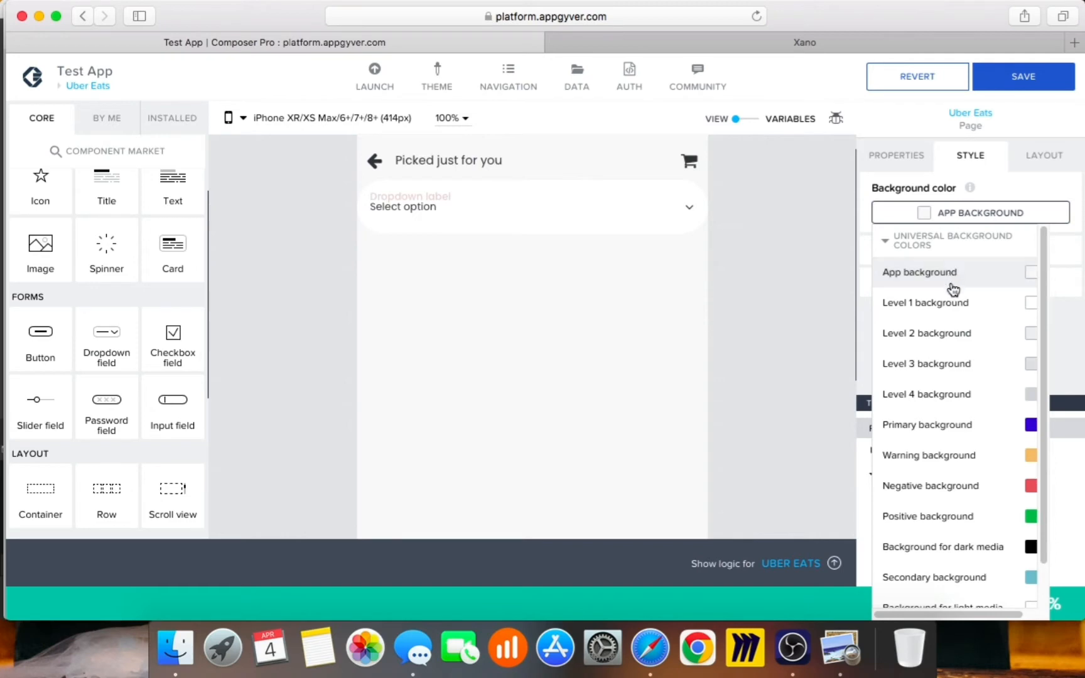
{"action": "scroll", "coordinate": [967, 342], "scroll_direction": "down", "scroll_amount": 2}
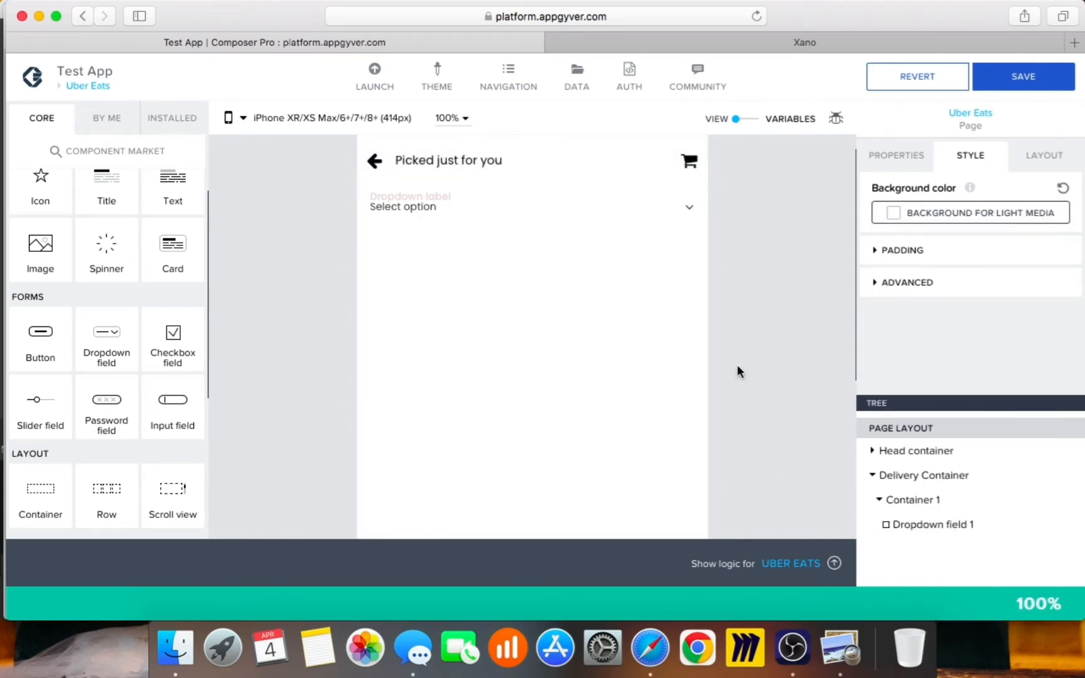
Step: Switch the dropdown field's width and height sizing to Exact size
{"action": "left_click", "coordinate": [535, 211]}
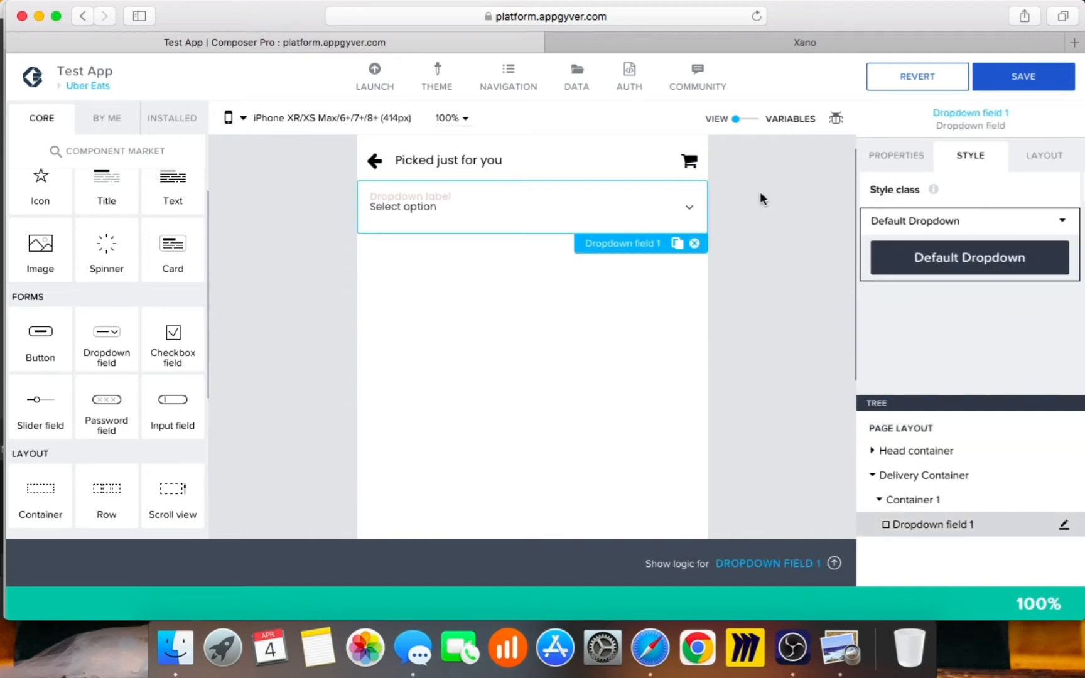
{"action": "left_click", "coordinate": [1055, 158]}
{"action": "scroll", "coordinate": [1014, 293], "scroll_direction": "down", "scroll_amount": 2}
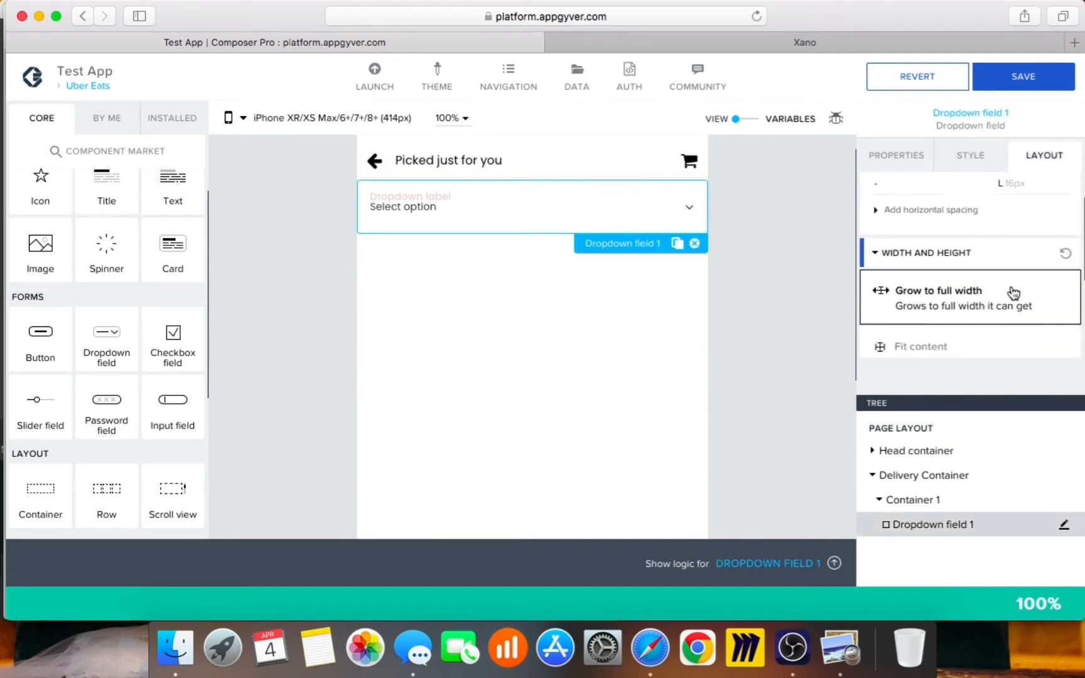
{"action": "scroll", "coordinate": [1011, 304], "scroll_direction": "down", "scroll_amount": 2}
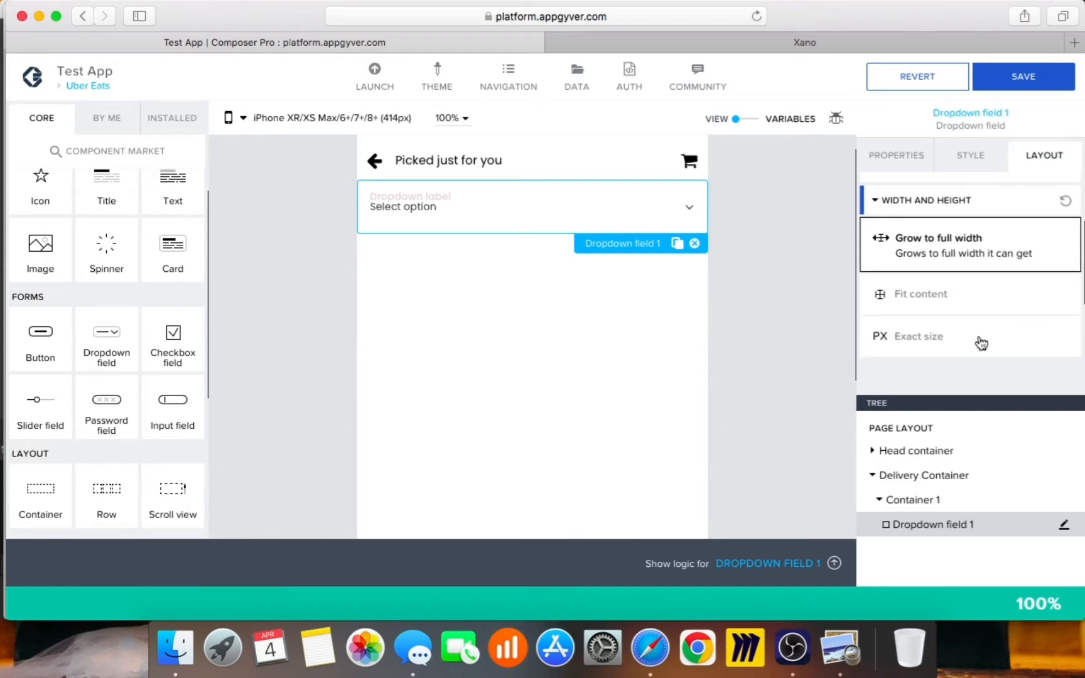
{"action": "left_click", "coordinate": [892, 345]}
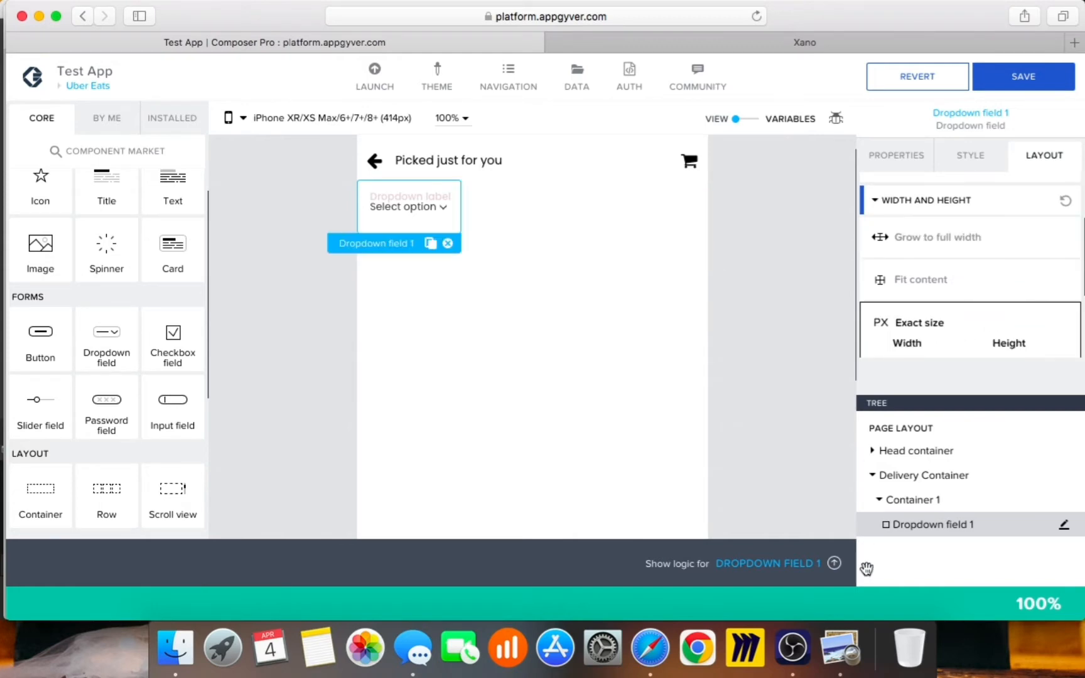
Step: Check the dropdown's proportions in the Uber Eats.jpg reference image and set the dropdown field's width to 150 px
{"action": "left_click", "coordinate": [843, 660]}
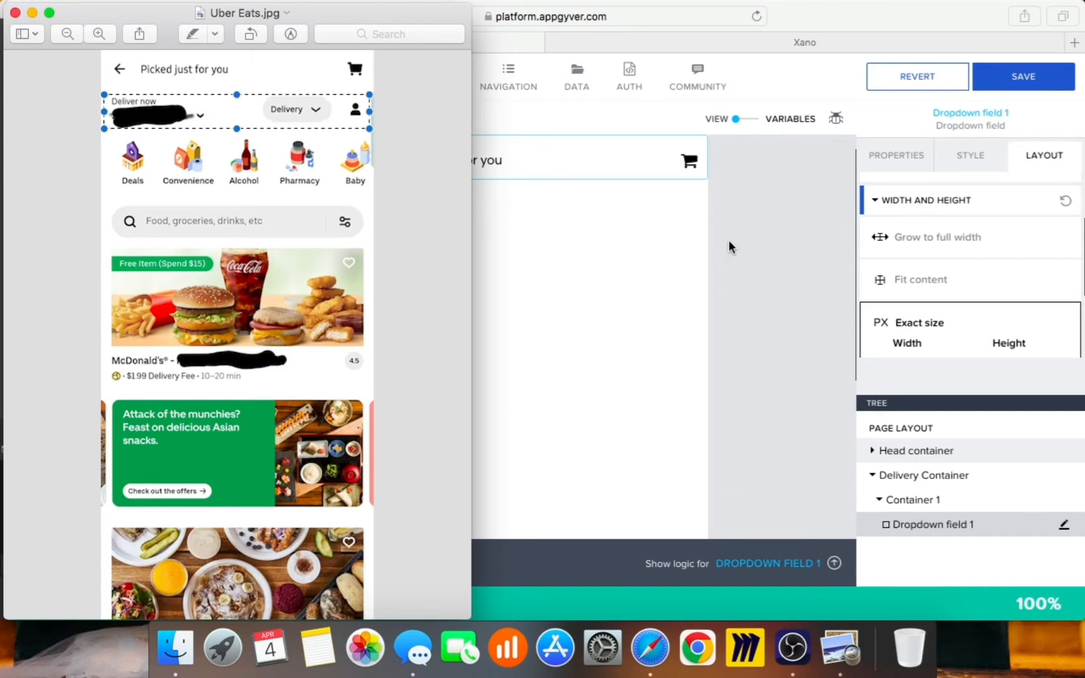
{"action": "left_click", "coordinate": [752, 246]}
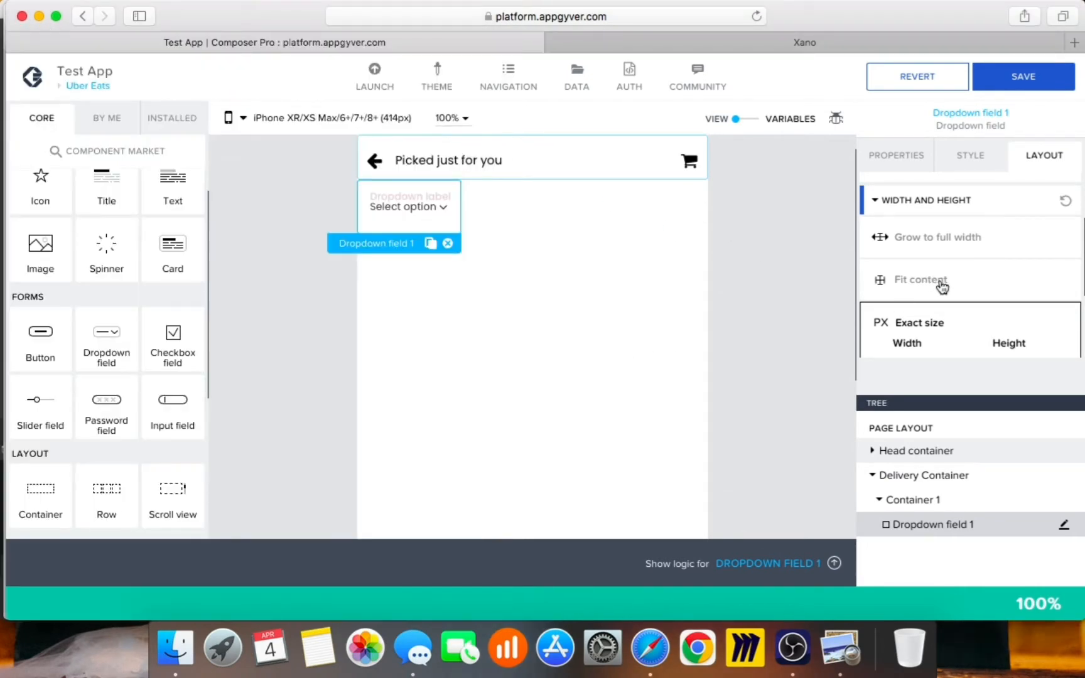
{"action": "scroll", "coordinate": [942, 286], "scroll_direction": "down", "scroll_amount": 1}
{"action": "left_click", "coordinate": [899, 348]}
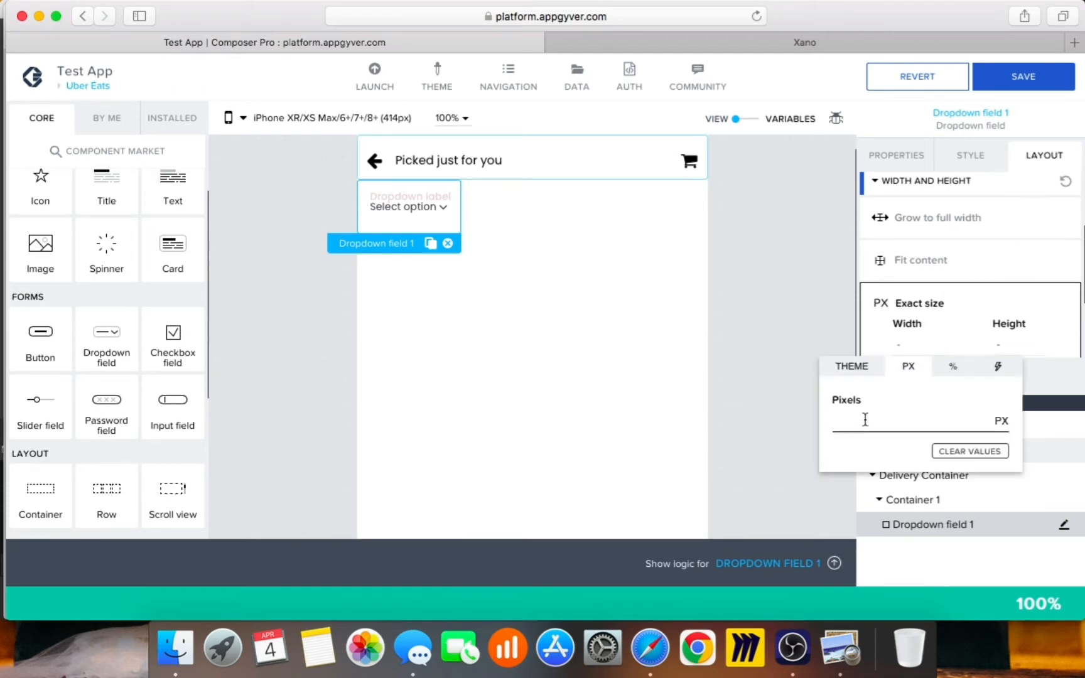
{"action": "type", "text": "100"}
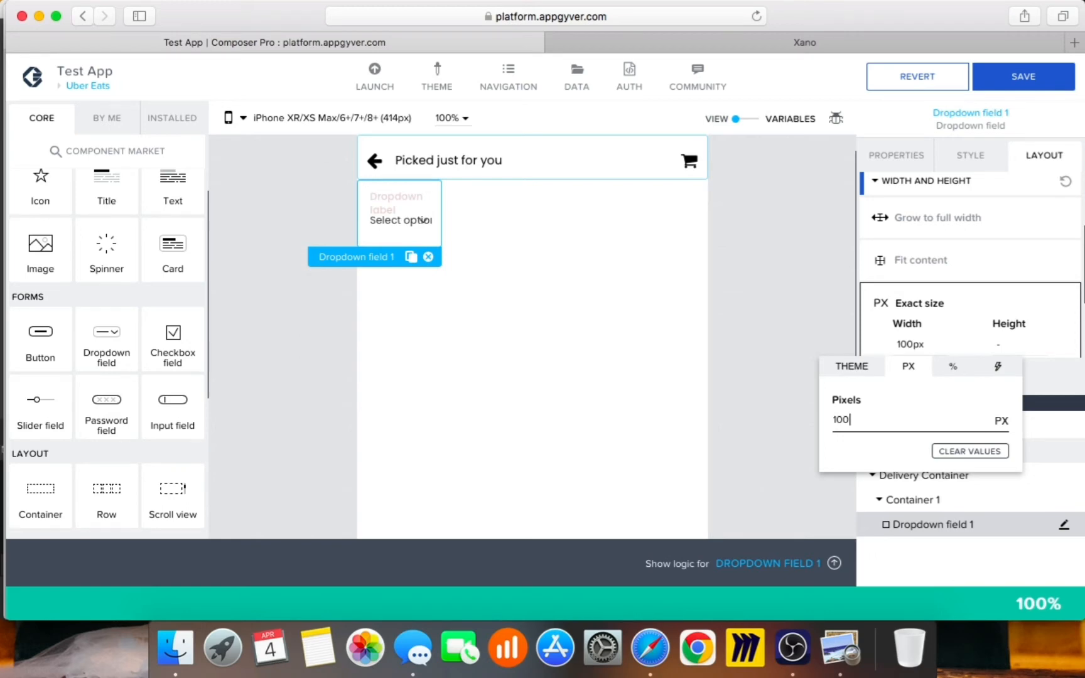
{"action": "type", "text": "0"}
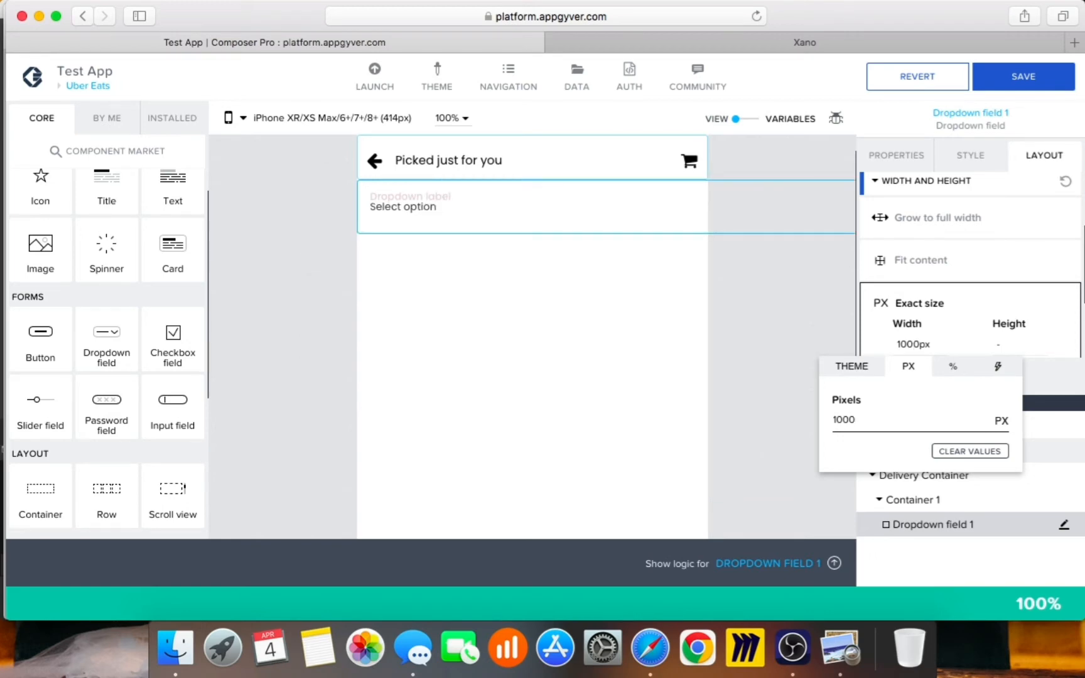
{"action": "key", "text": "BackSpace"}
{"action": "key", "text": "BackSpace"}
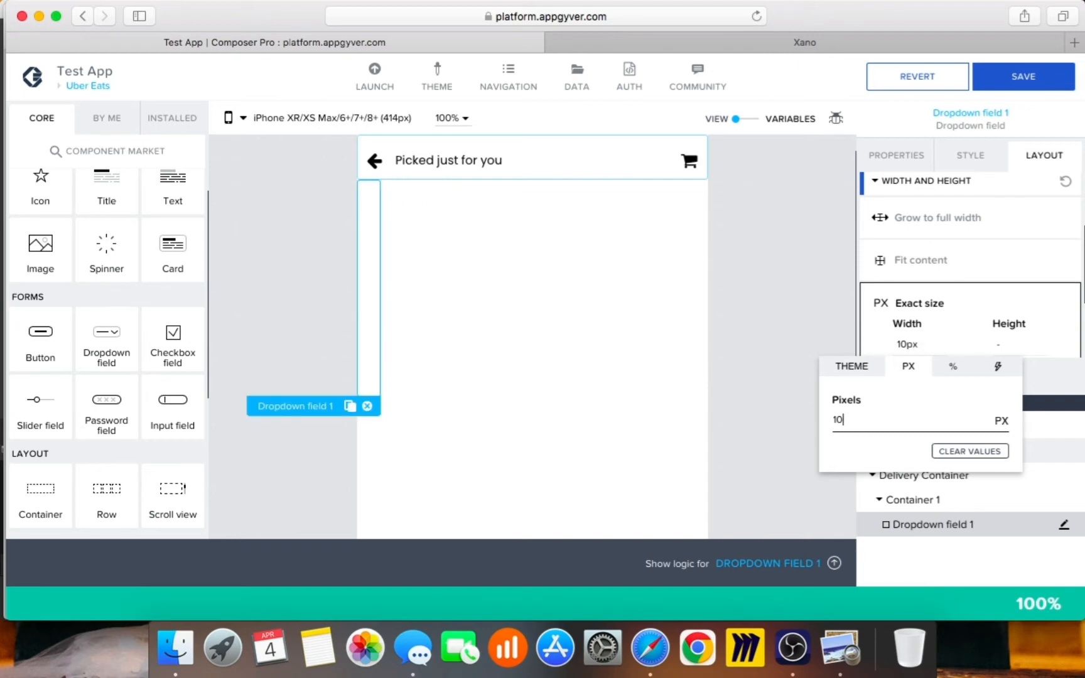
{"action": "key", "text": "BackSpace"}
{"action": "type", "text": "50"}
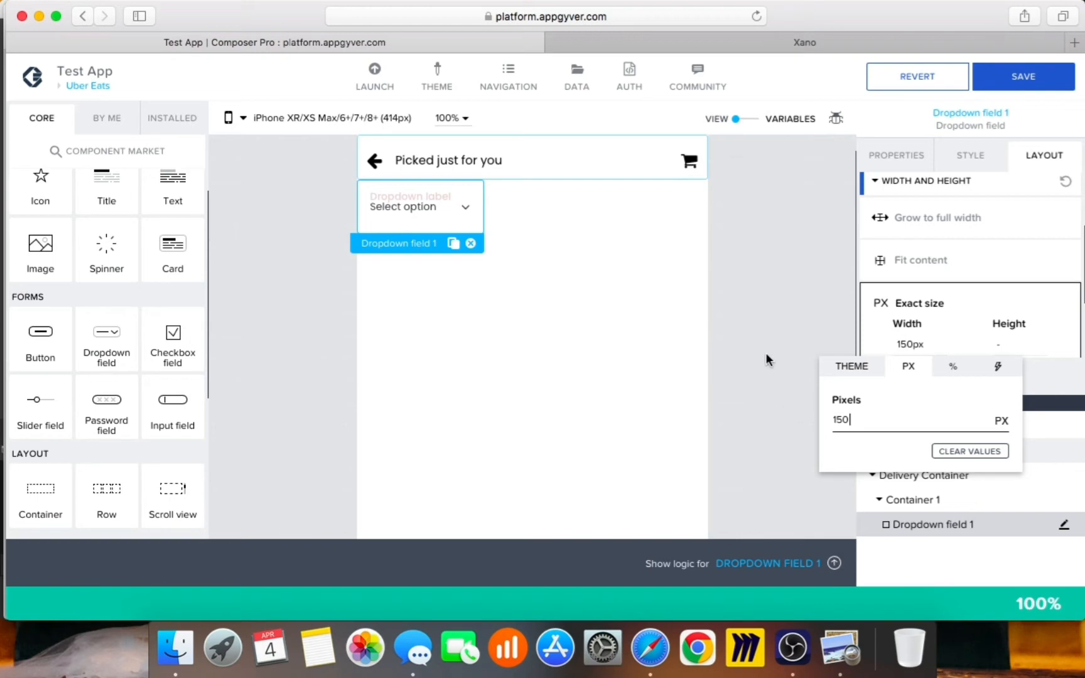
Step: Check the reference image again and set the dropdown field's height to 50 px
{"action": "left_click", "coordinate": [838, 656]}
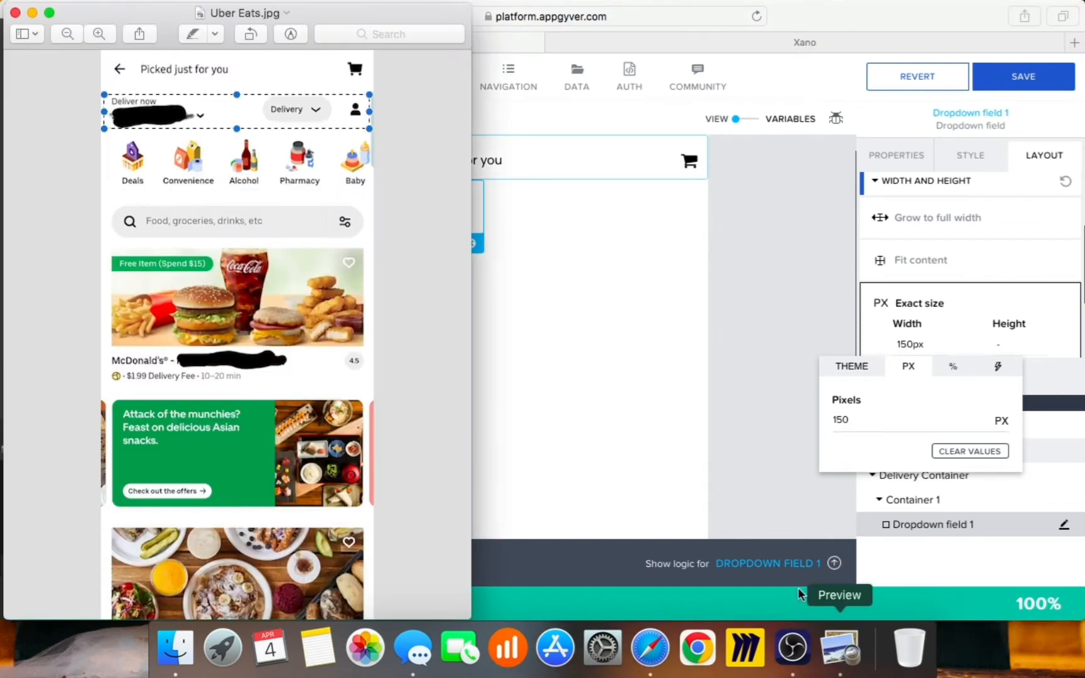
{"action": "left_click", "coordinate": [834, 251]}
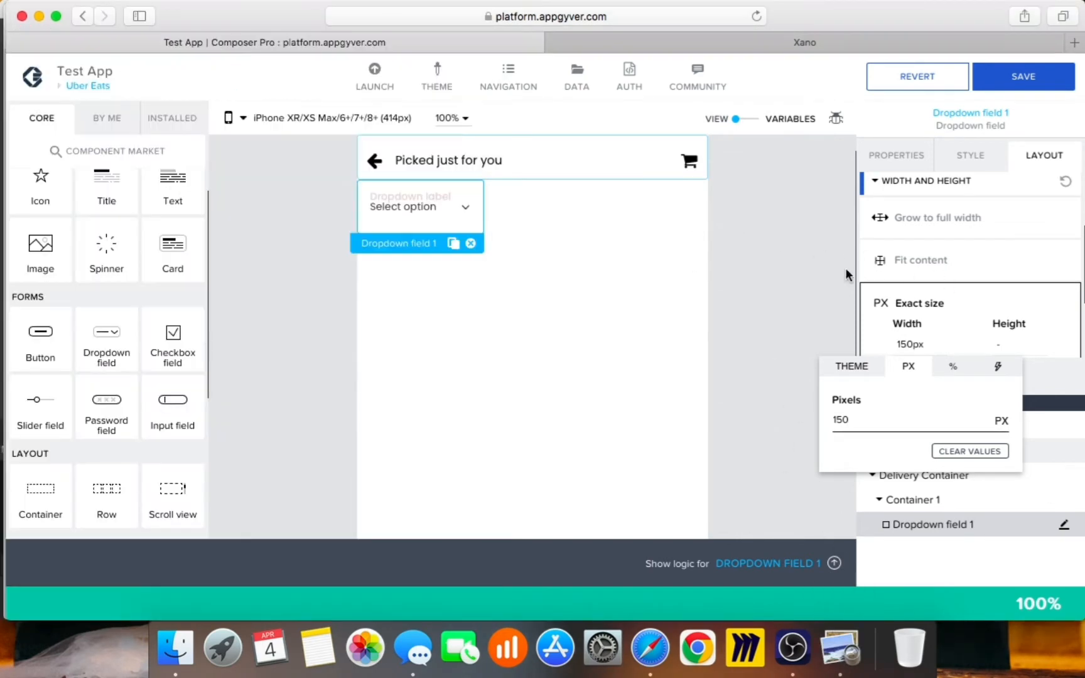
{"action": "left_click", "coordinate": [981, 333]}
{"action": "left_click", "coordinate": [1017, 345]}
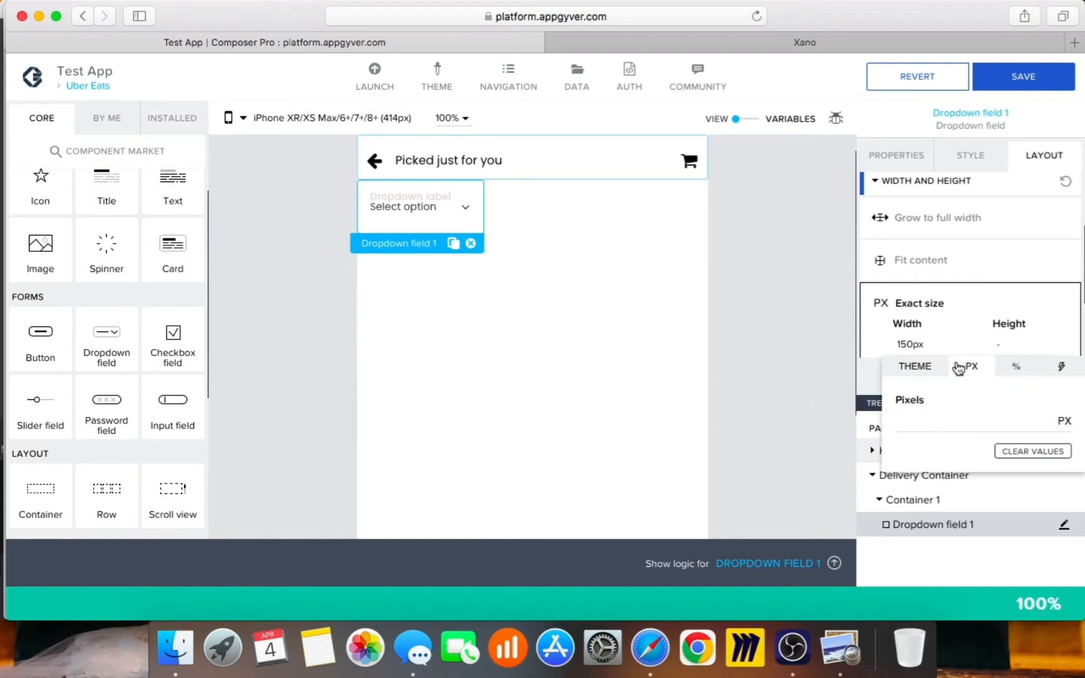
{"action": "left_click", "coordinate": [917, 423]}
{"action": "type", "text": "50"}
{"action": "left_click", "coordinate": [810, 282]}
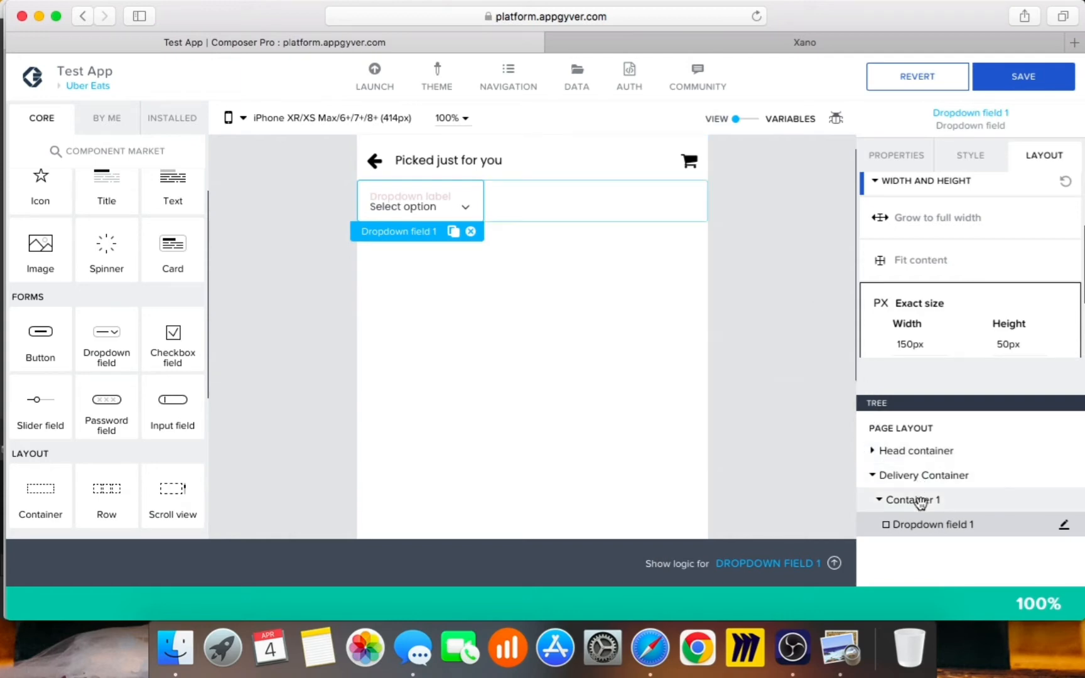
Step: Check the reference image and set the display name of the container around the dropdown to "Delivery time Container"
{"action": "left_click", "coordinate": [851, 463]}
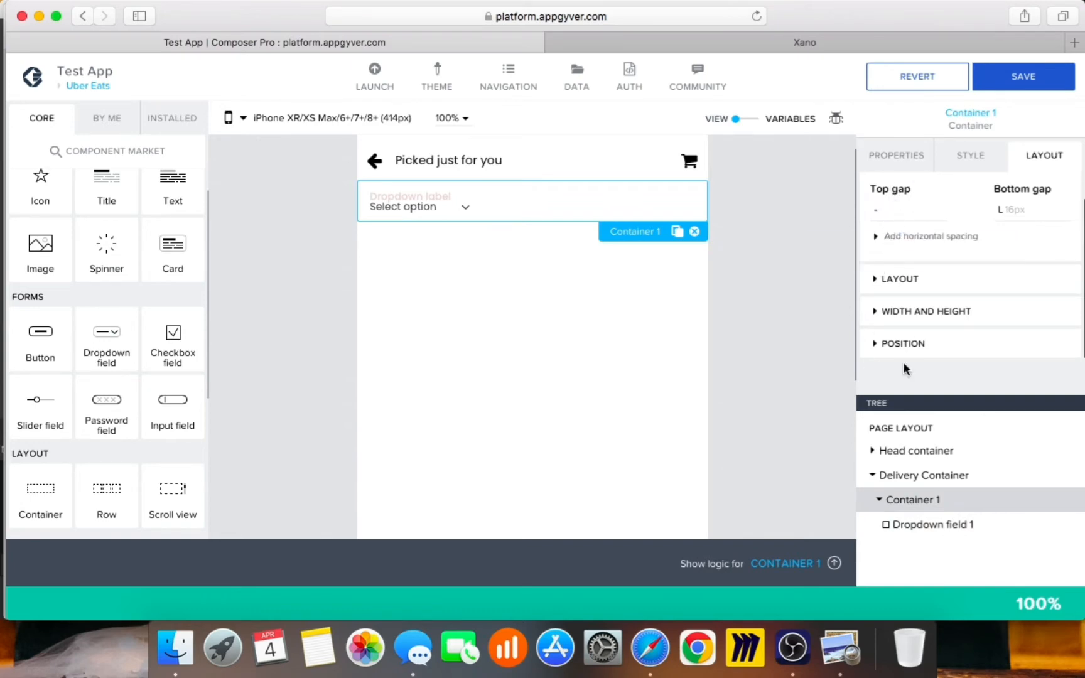
{"action": "left_click", "coordinate": [840, 647]}
{"action": "left_click", "coordinate": [781, 397]}
{"action": "left_click", "coordinate": [897, 155]}
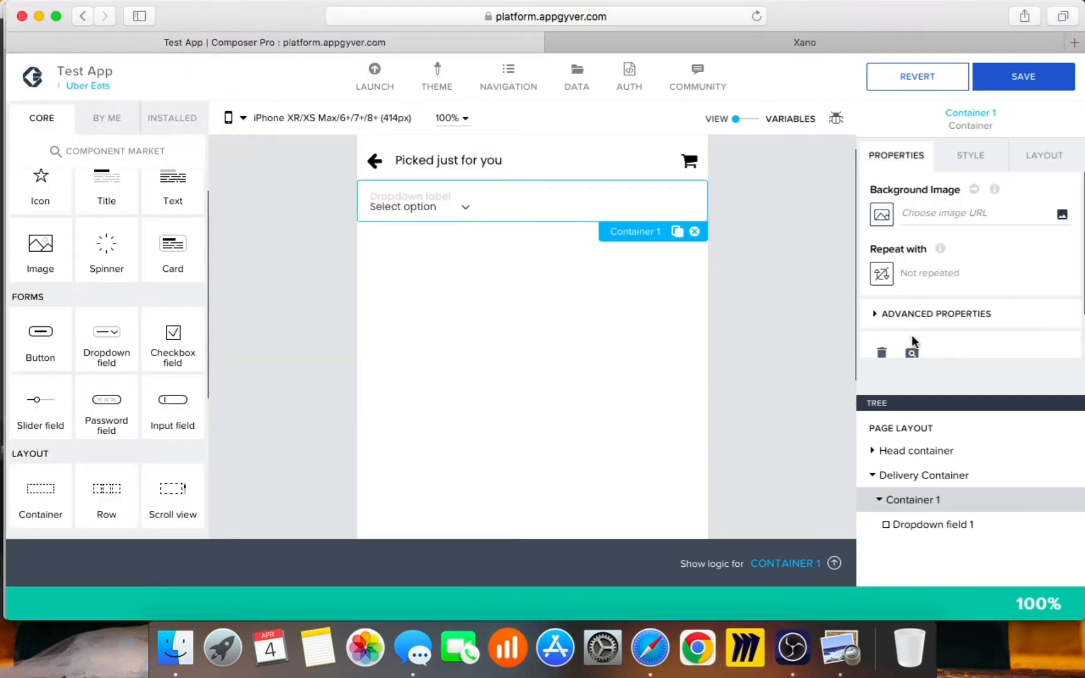
{"action": "left_click", "coordinate": [928, 201]}
{"action": "key", "text": "BackSpace"}
{"action": "key", "text": "BackSpace"}
{"action": "key", "text": "super+Left"}
{"action": "type", "text": "Delivery time Container"}
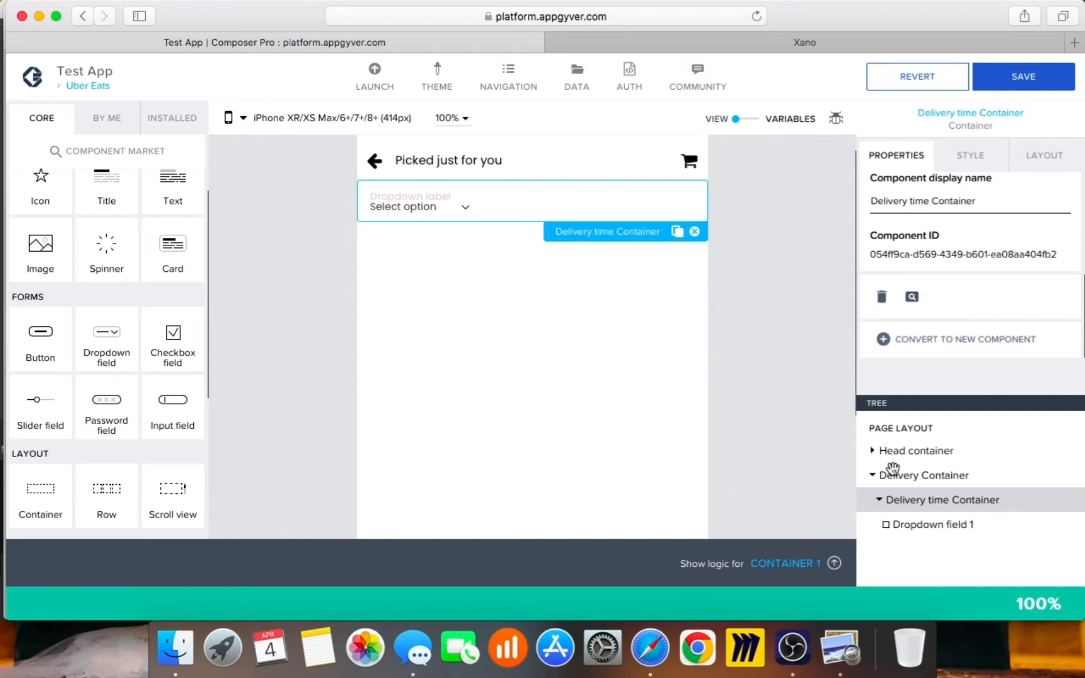
Step: Set the dropdown field's component display name to "Delivery time Dropdown"
{"action": "left_click", "coordinate": [921, 523]}
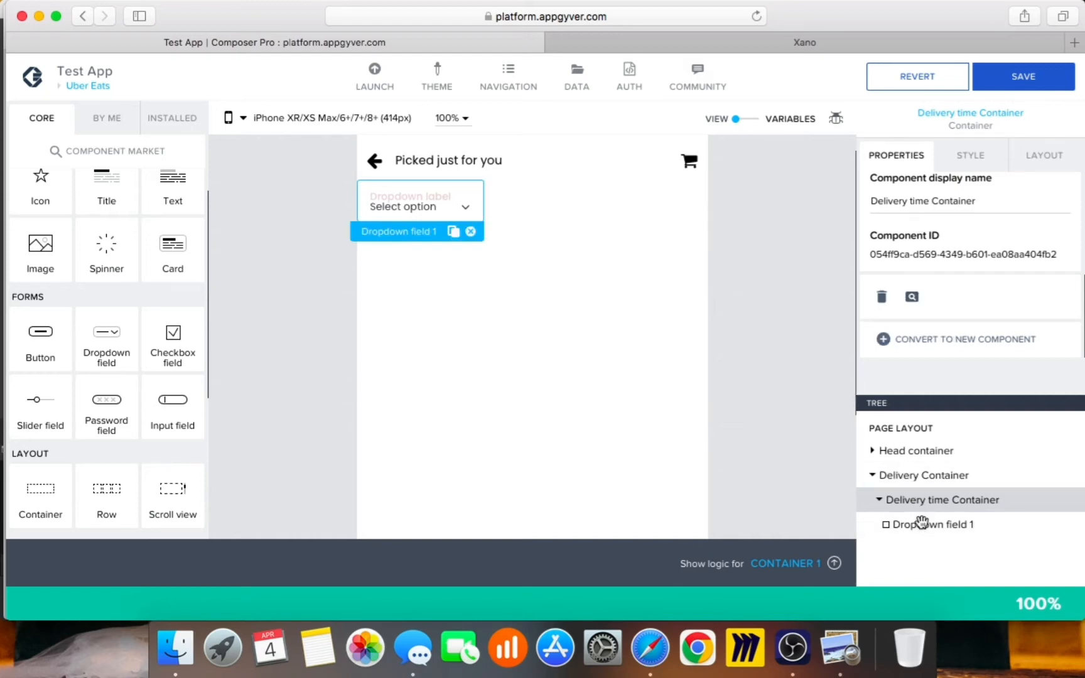
{"action": "scroll", "coordinate": [997, 318], "scroll_direction": "down", "scroll_amount": 4}
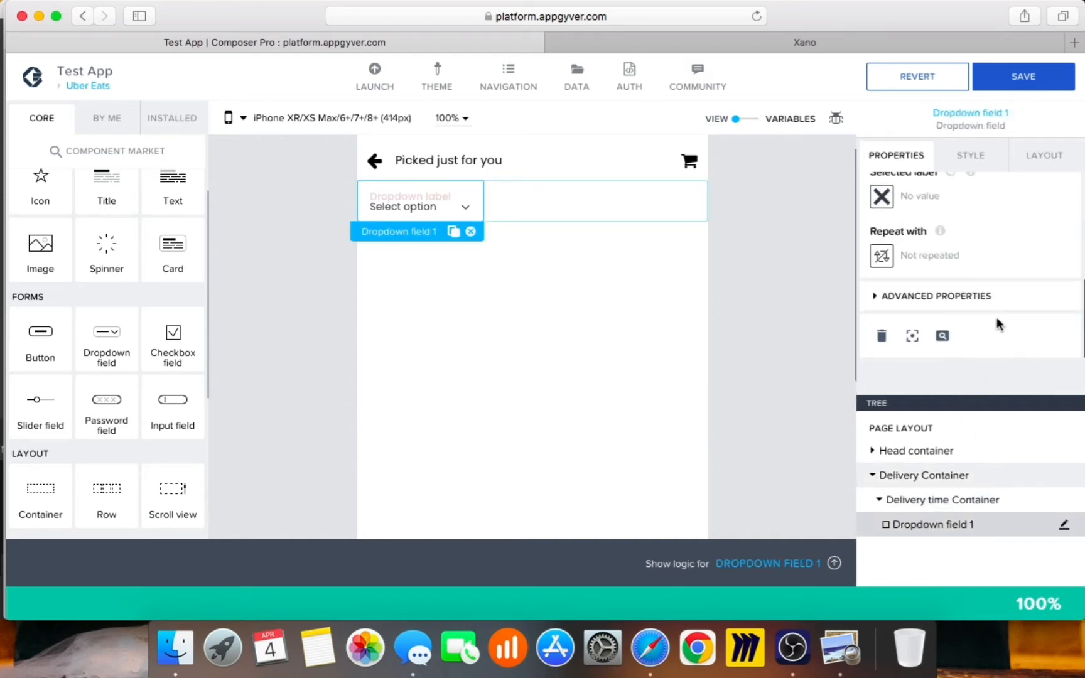
{"action": "left_click", "coordinate": [944, 295]}
{"action": "scroll", "coordinate": [981, 312], "scroll_direction": "down", "scroll_amount": 5}
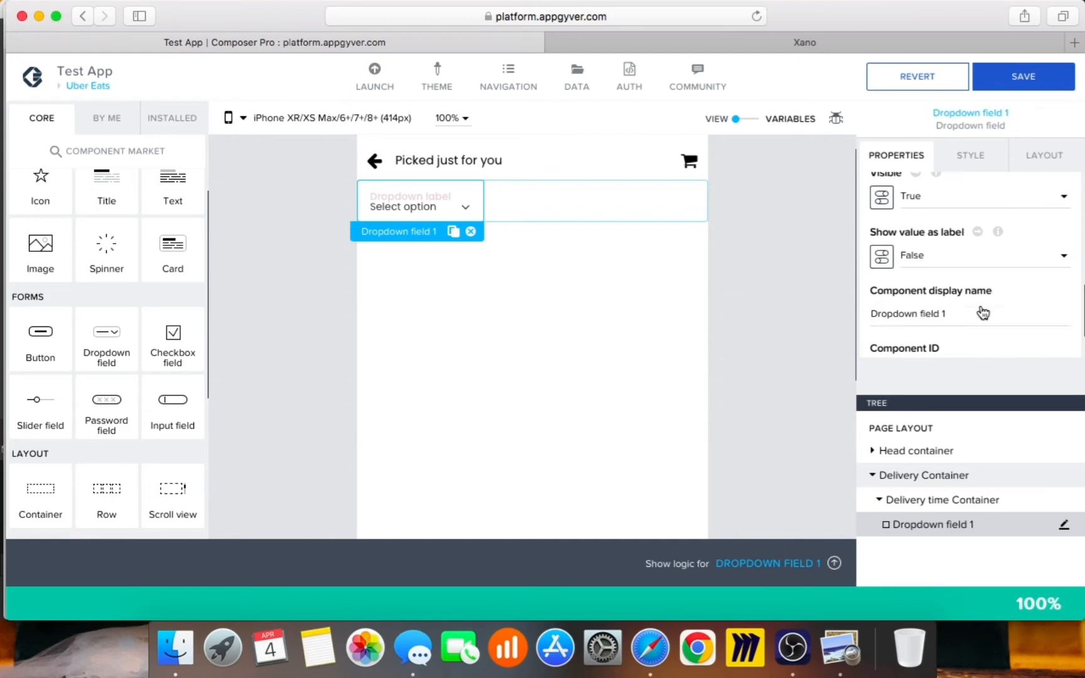
{"action": "left_click", "coordinate": [872, 314]}
{"action": "type", "text": "Delivery time"}
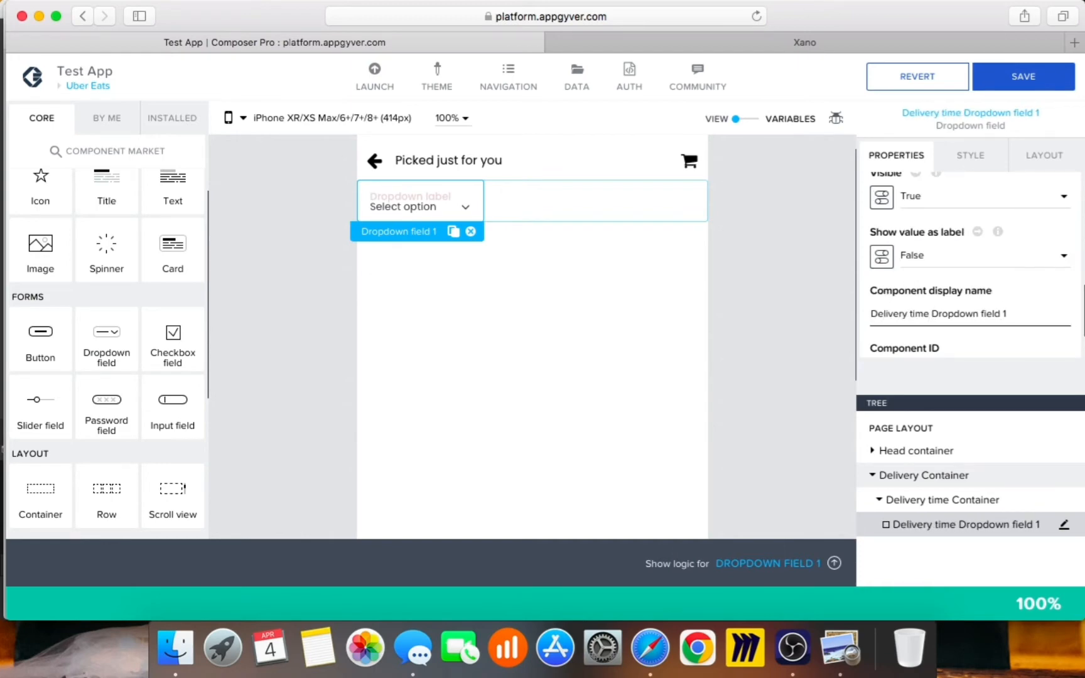
{"action": "key", "text": "BackSpace"}
{"action": "key", "text": "BackSpace"}
{"action": "key", "text": "BackSpace"}
{"action": "key", "text": "BackSpace"}
{"action": "key", "text": "BackSpace"}
{"action": "key", "text": "BackSpace"}
{"action": "key", "text": "BackSpace"}
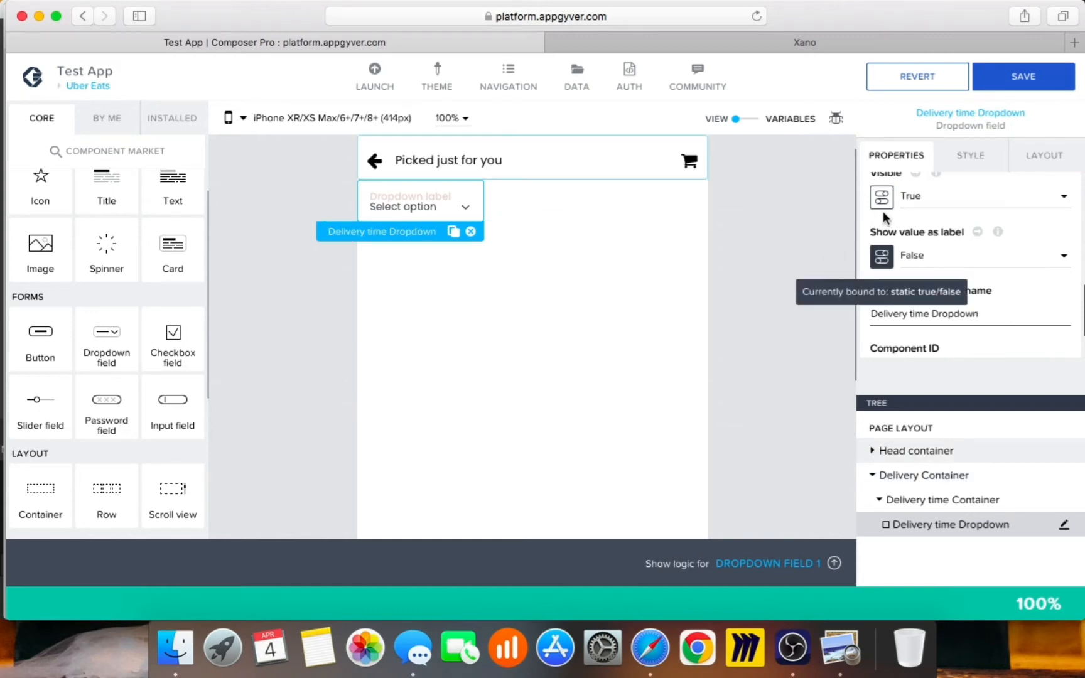
{"action": "scroll", "coordinate": [979, 319], "scroll_direction": "up", "scroll_amount": 3}
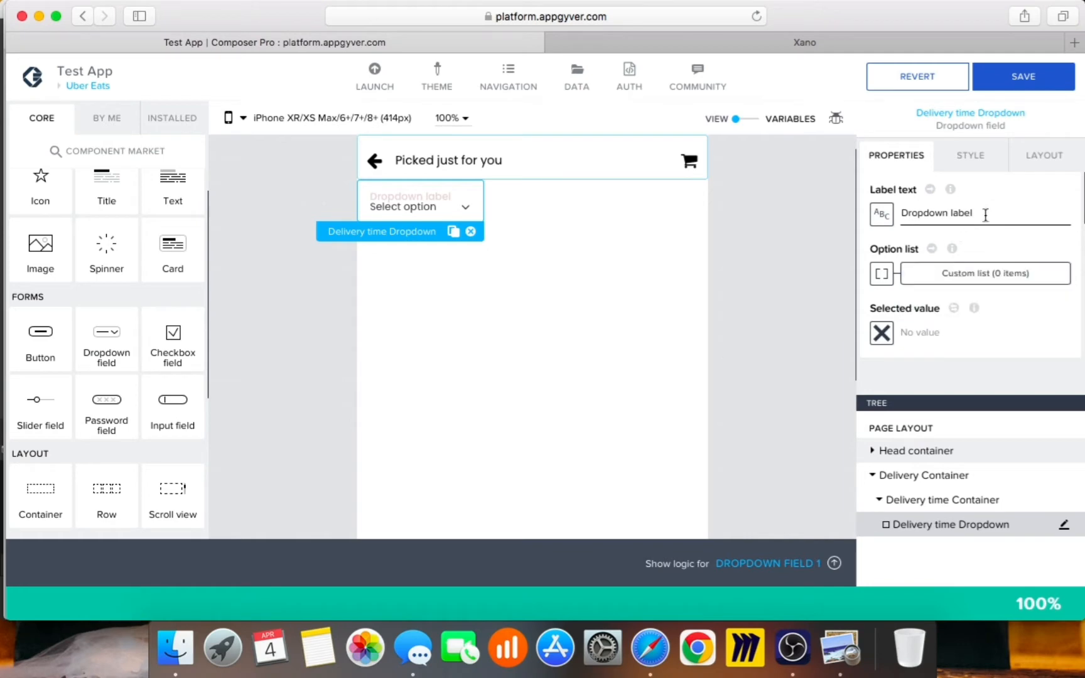
Step: Check the Uber Eats.jpg reference image and set the delivery time dropdown's label text to "Deliver now"
{"action": "left_click_drag", "start_coordinate": [986, 212], "coordinate": [883, 196]}
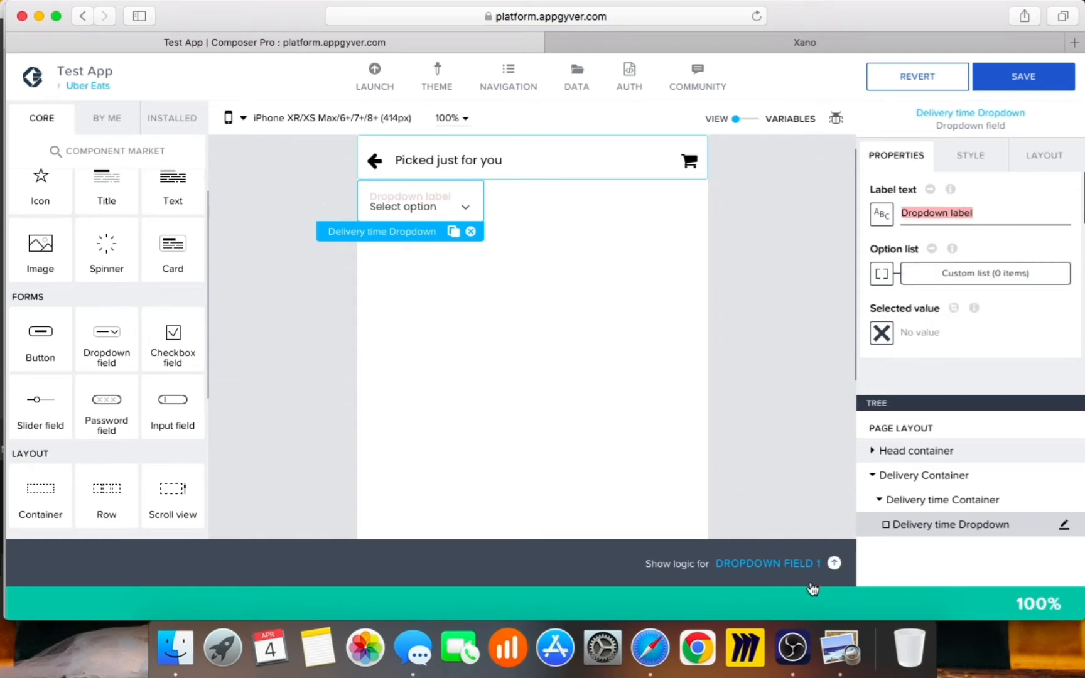
{"action": "left_click", "coordinate": [841, 647]}
{"action": "left_click", "coordinate": [744, 427]}
{"action": "type", "text": "Deliver now"}
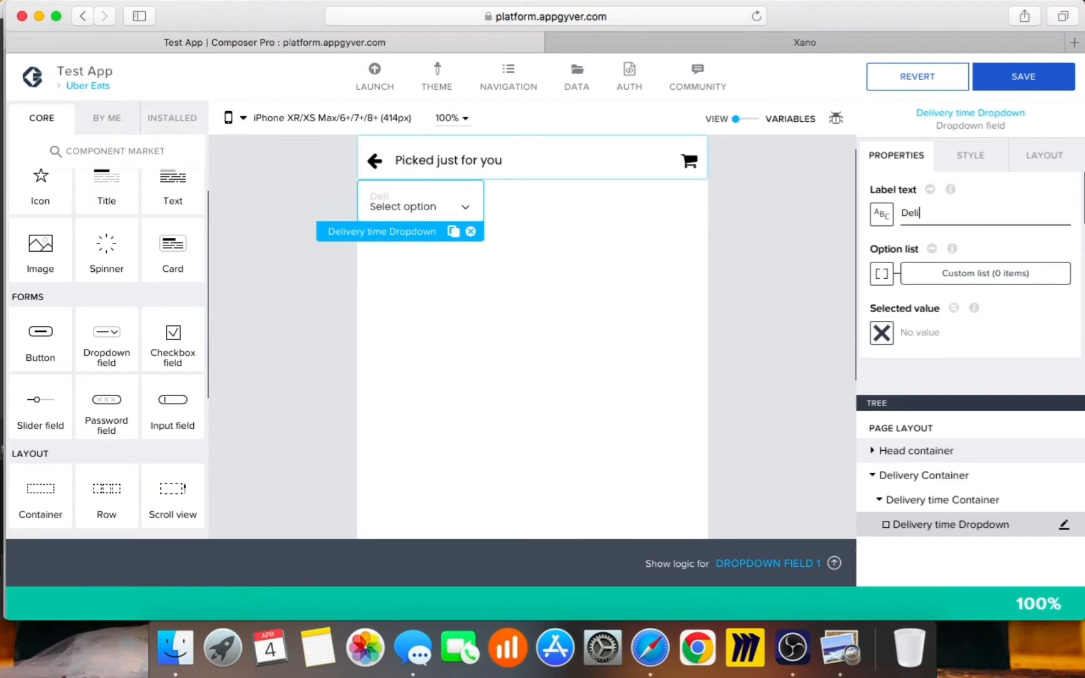
{"action": "left_click", "coordinate": [753, 454]}
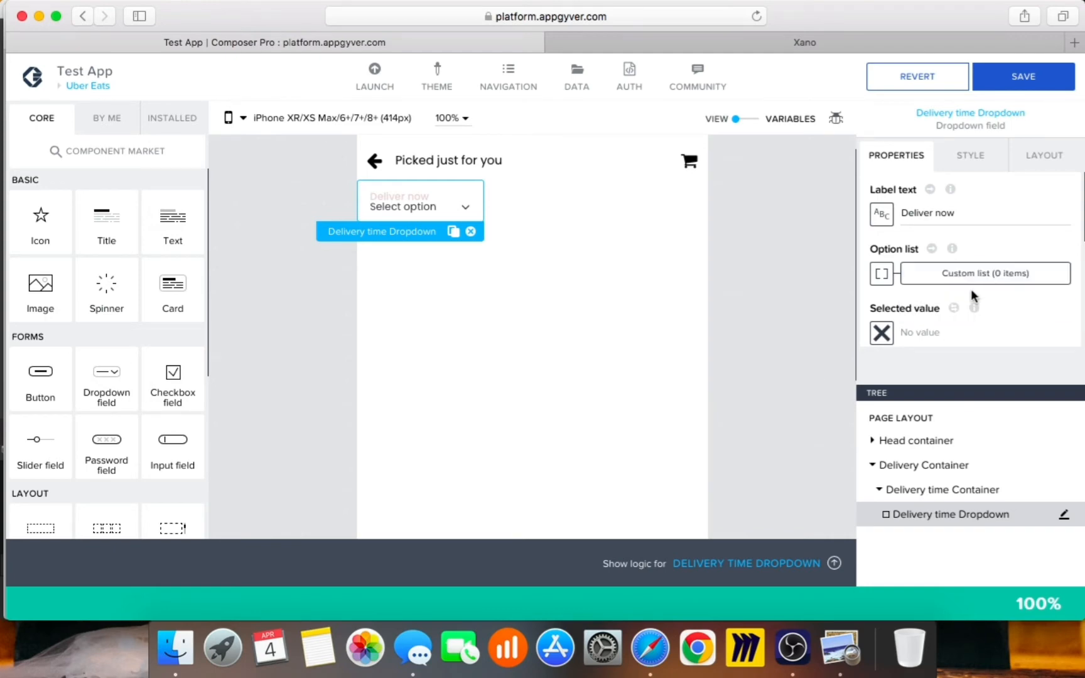
{"action": "scroll", "coordinate": [970, 290], "scroll_direction": "down", "scroll_amount": 2}
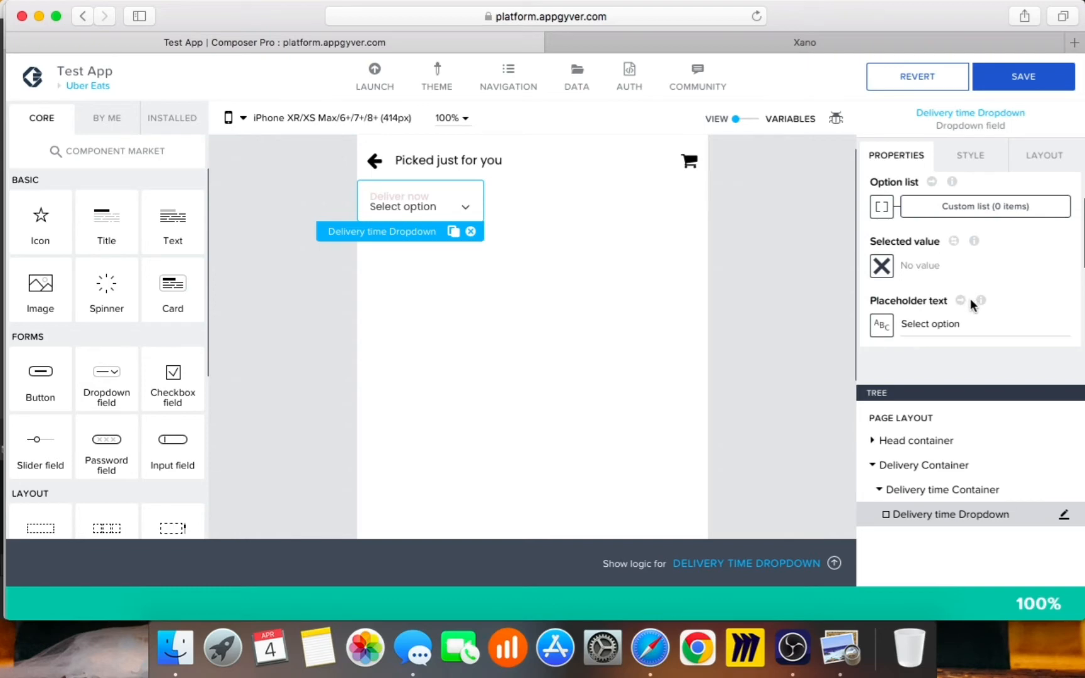
{"action": "left_click", "coordinate": [971, 324]}
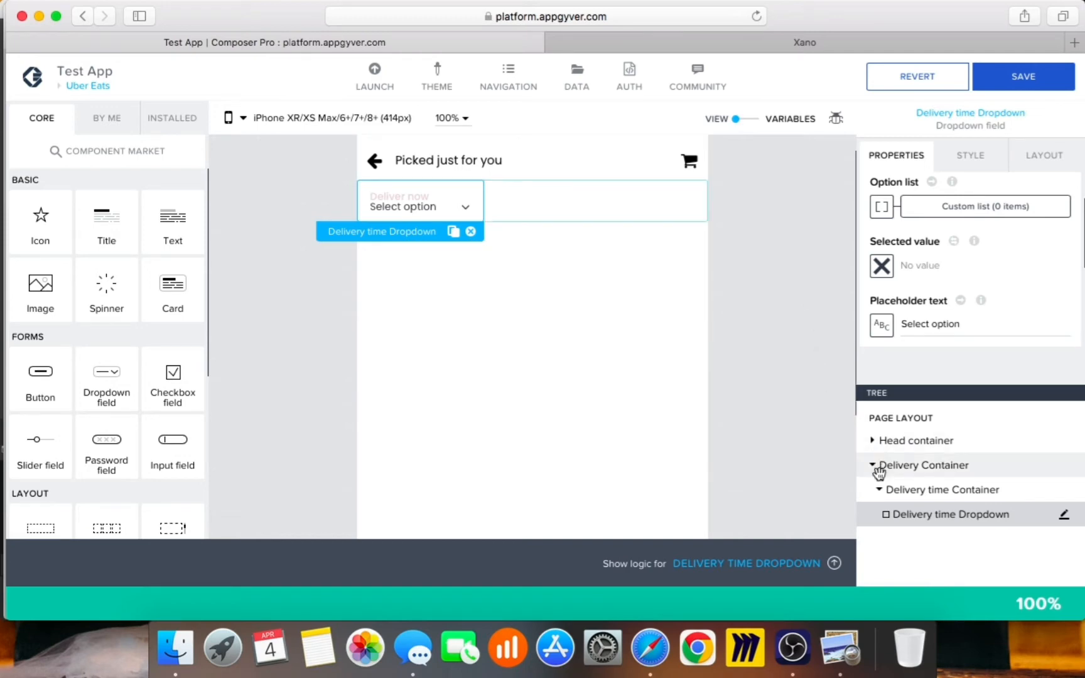
Step: Add a scroll view between the Head container and the Delivery Container, and nest the Delivery Container inside it
{"action": "left_click", "coordinate": [881, 493]}
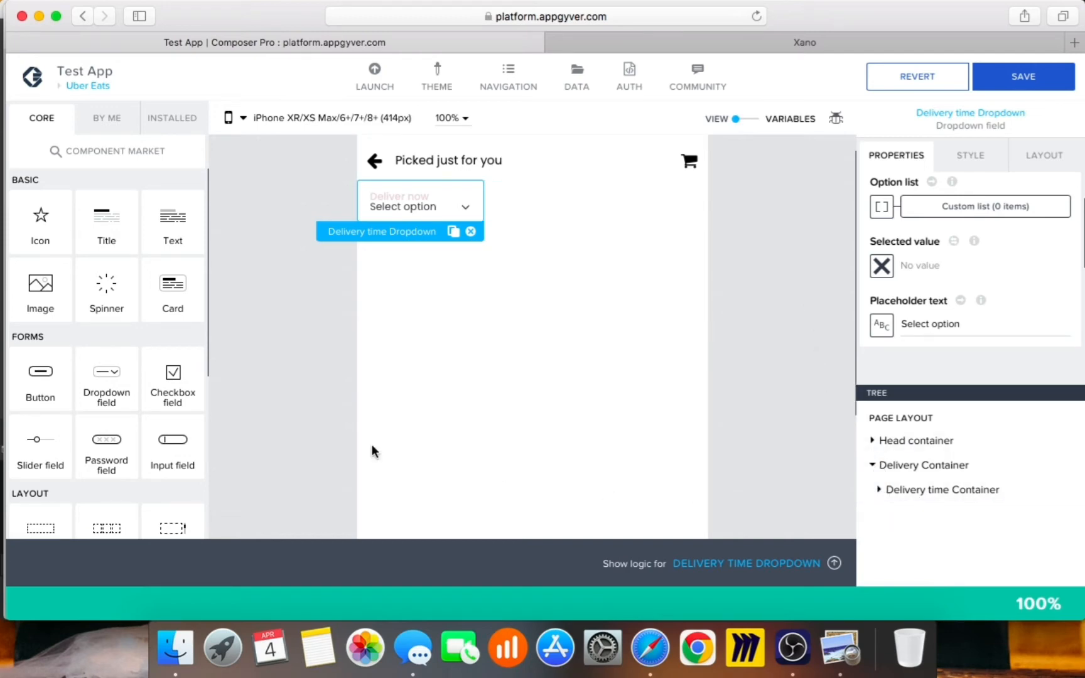
{"action": "scroll", "coordinate": [171, 414], "scroll_direction": "down", "scroll_amount": 2}
{"action": "left_click_drag", "start_coordinate": [172, 468], "coordinate": [917, 454]}
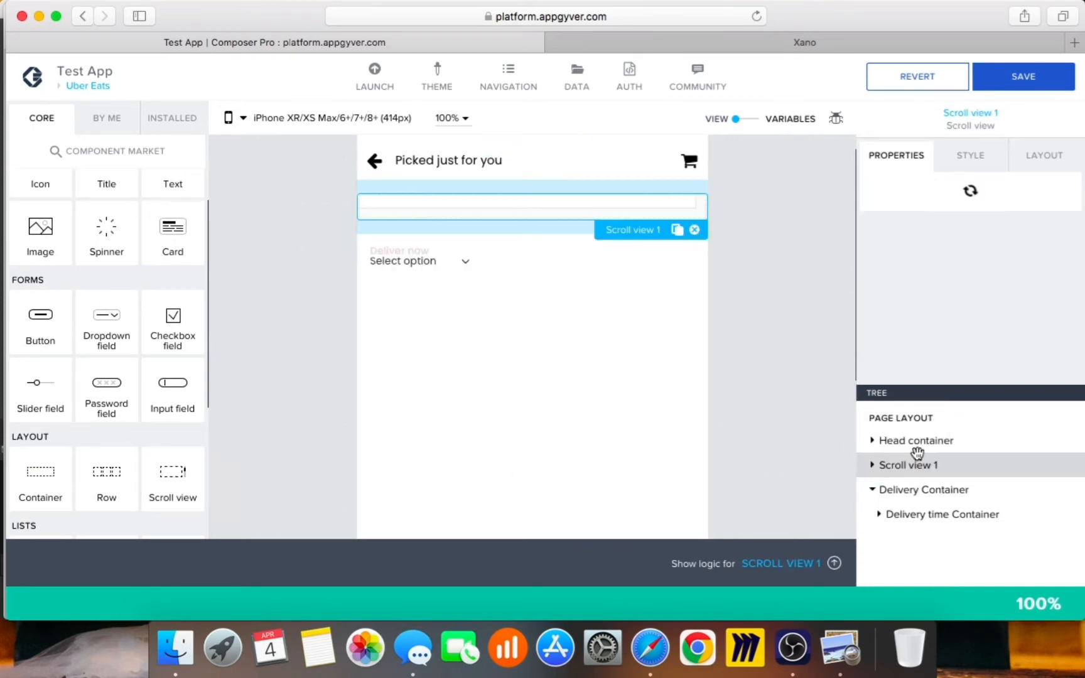
{"action": "left_click", "coordinate": [891, 468]}
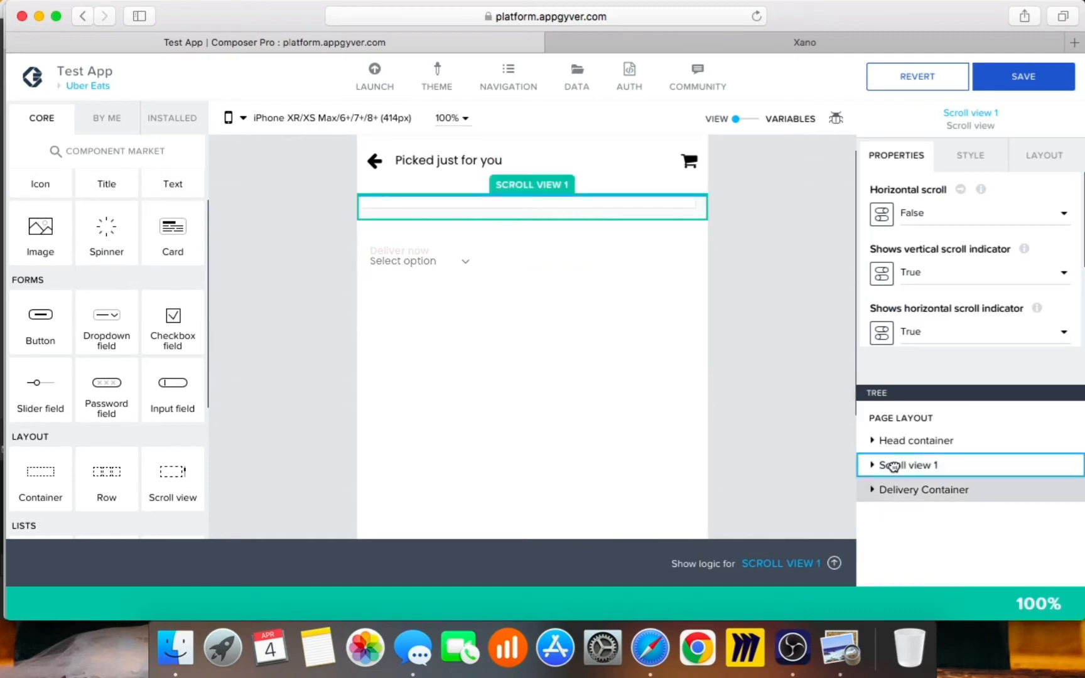
{"action": "left_click_drag", "start_coordinate": [893, 466], "coordinate": [886, 463]}
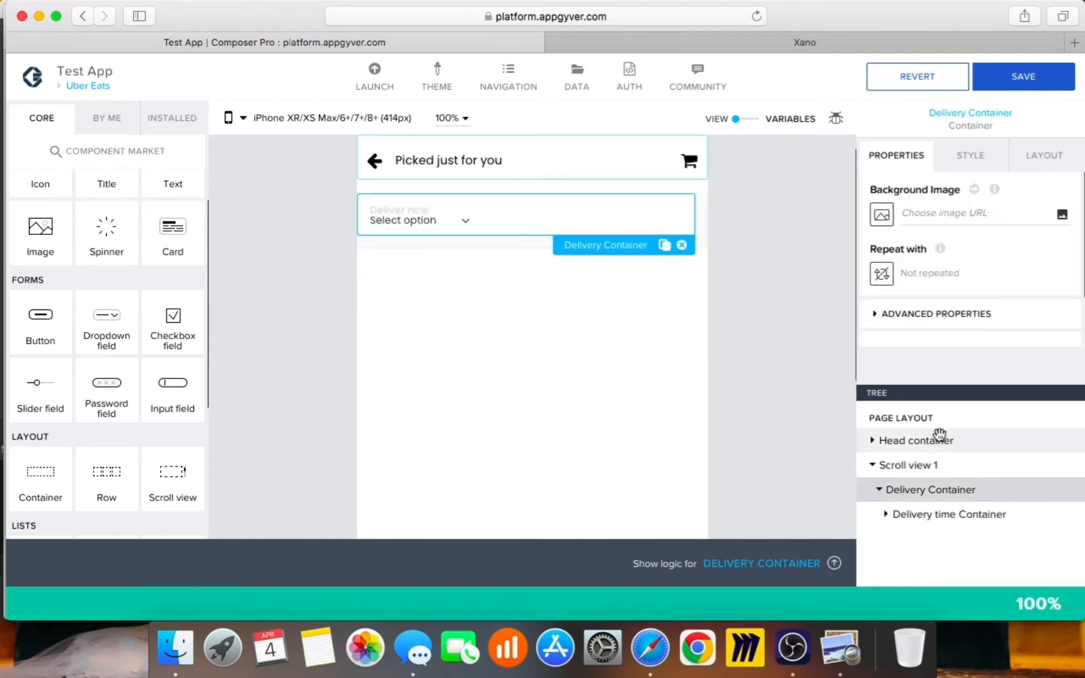
Step: Clear the top gap of the new scroll view
{"action": "left_click", "coordinate": [922, 463]}
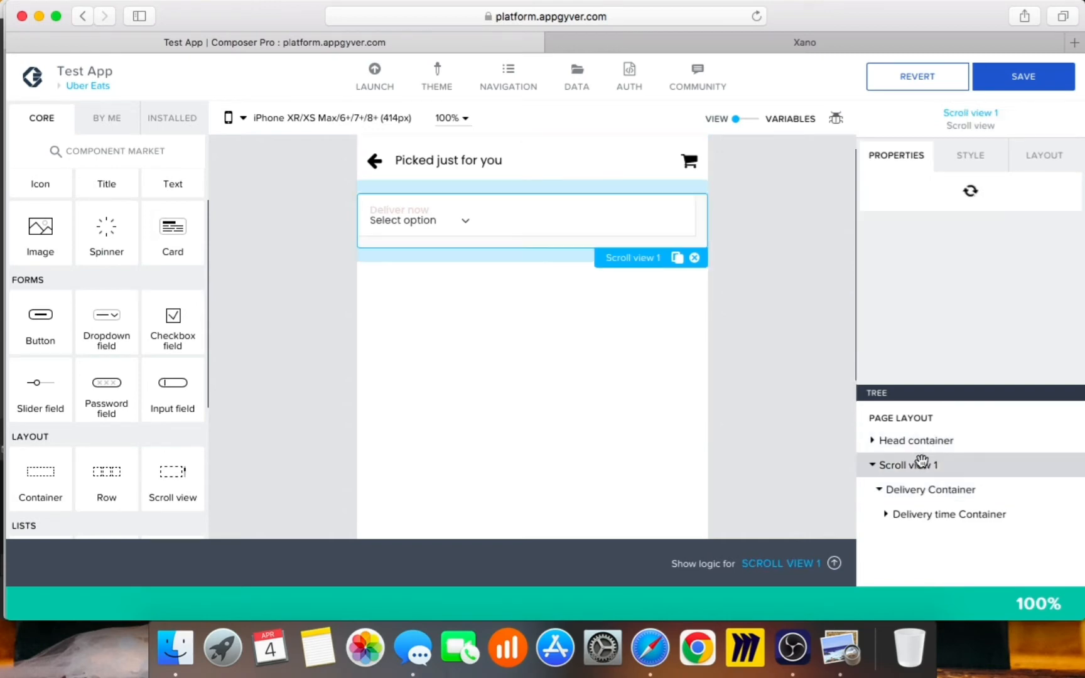
{"action": "left_click", "coordinate": [1041, 164]}
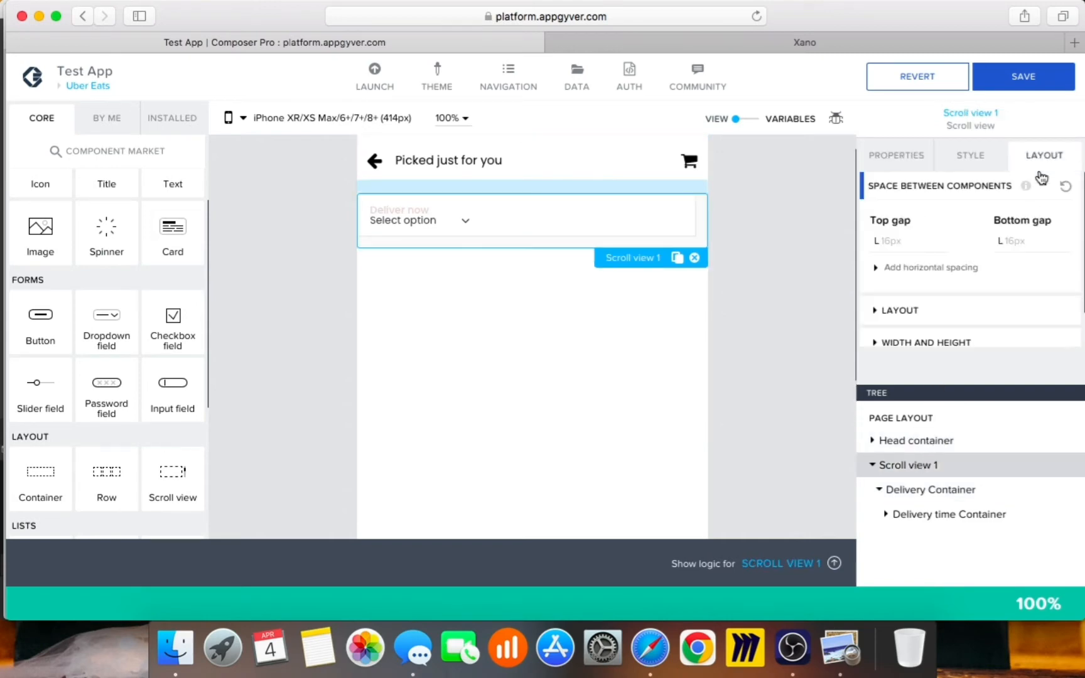
{"action": "left_click", "coordinate": [890, 241]}
{"action": "left_click", "coordinate": [959, 479]}
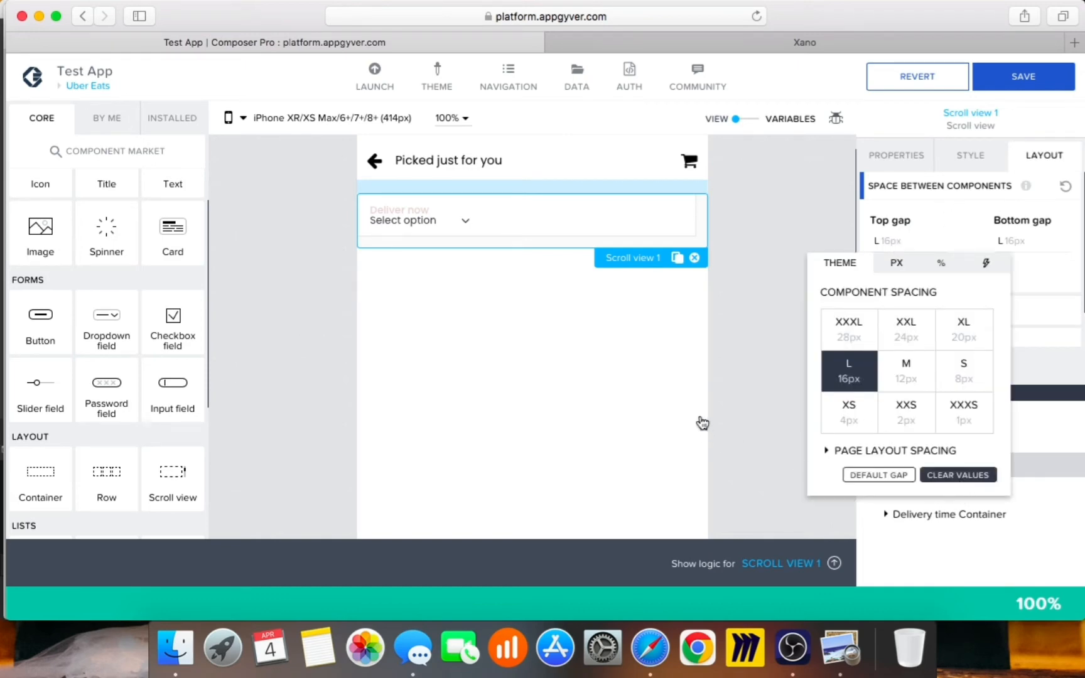
{"action": "left_click", "coordinate": [755, 299]}
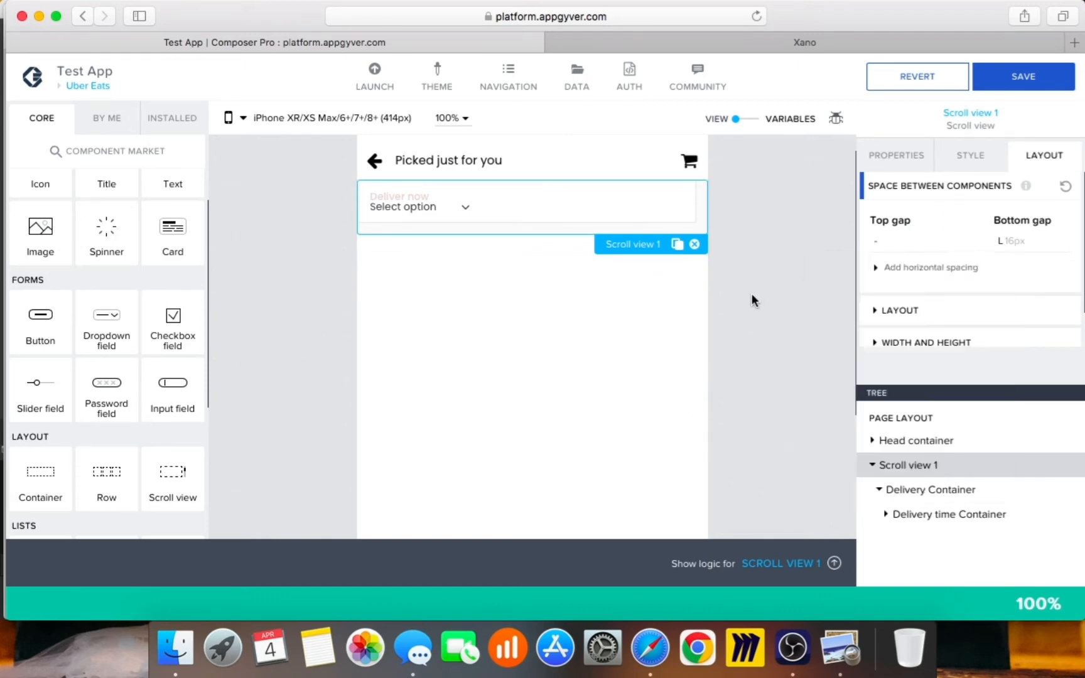
Step: Edit the scroll view's style and set its top padding to S (8px)
{"action": "left_click", "coordinate": [973, 155]}
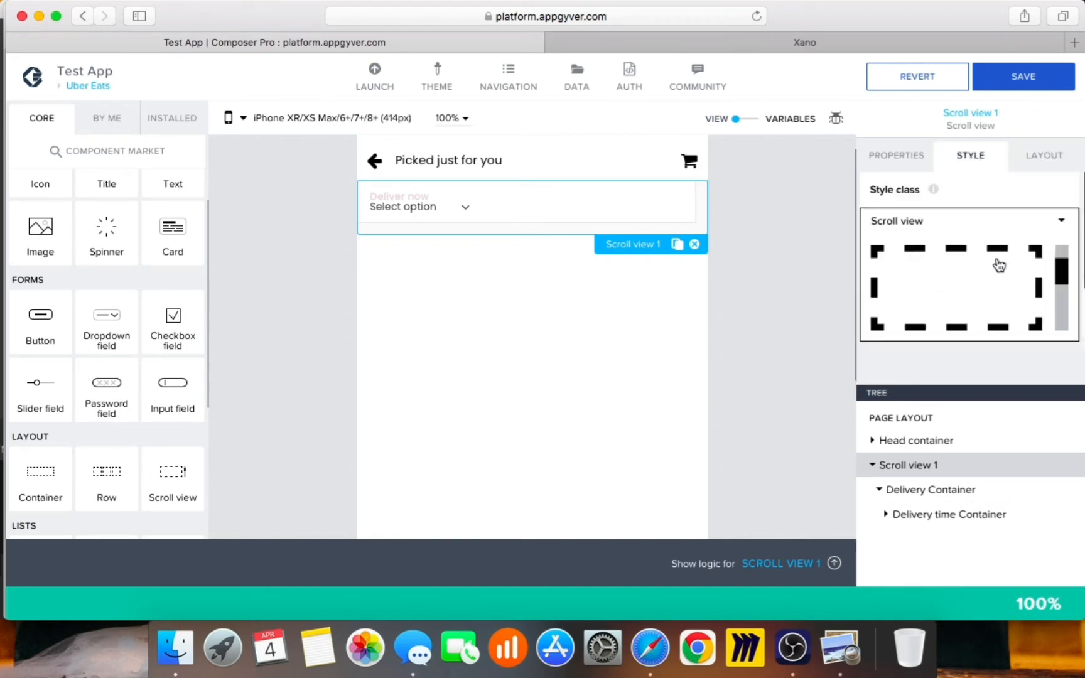
{"action": "left_click", "coordinate": [1057, 223]}
{"action": "left_click", "coordinate": [1007, 250]}
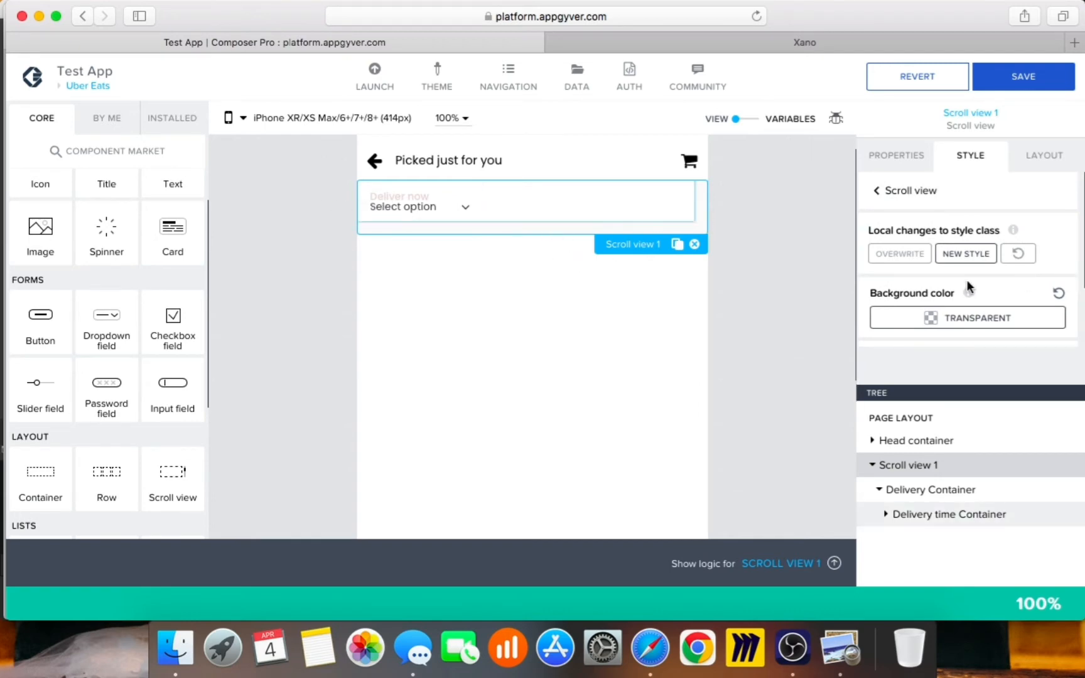
{"action": "scroll", "coordinate": [970, 290], "scroll_direction": "down", "scroll_amount": 3}
{"action": "left_click", "coordinate": [972, 301]}
{"action": "scroll", "coordinate": [999, 305], "scroll_direction": "down", "scroll_amount": 2}
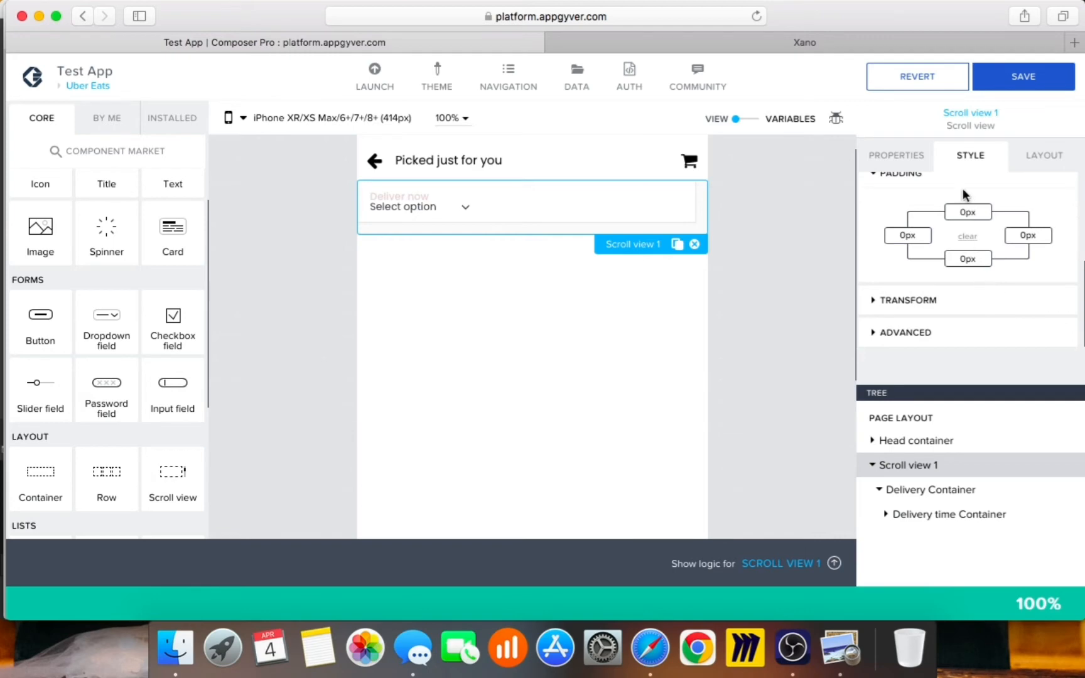
{"action": "left_click", "coordinate": [961, 215]}
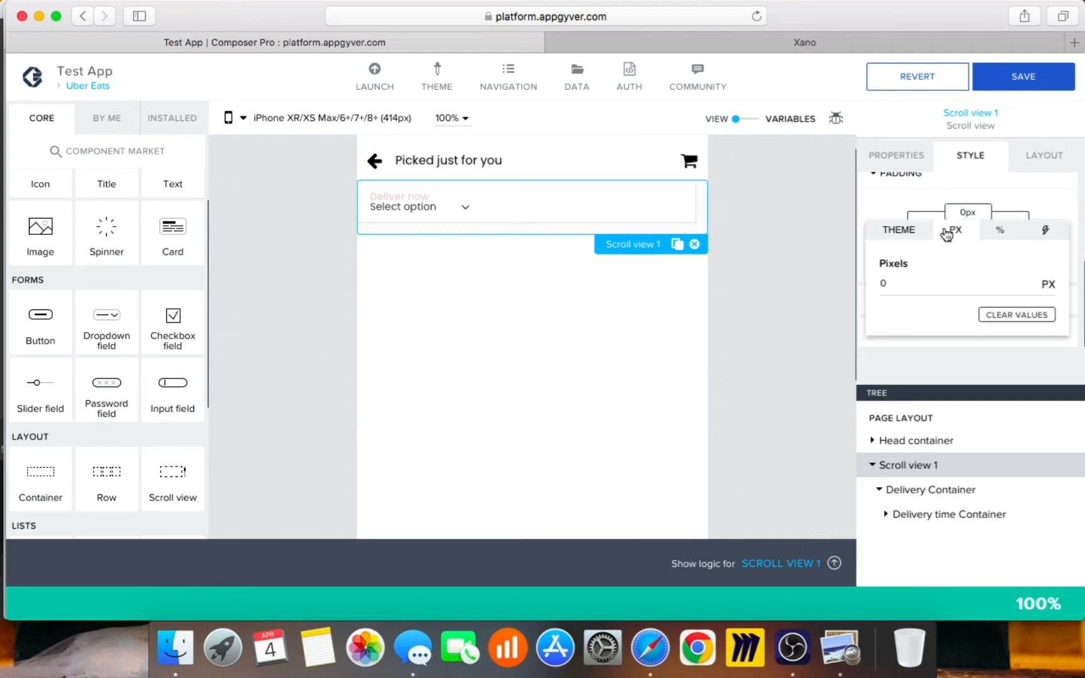
{"action": "left_click", "coordinate": [914, 232]}
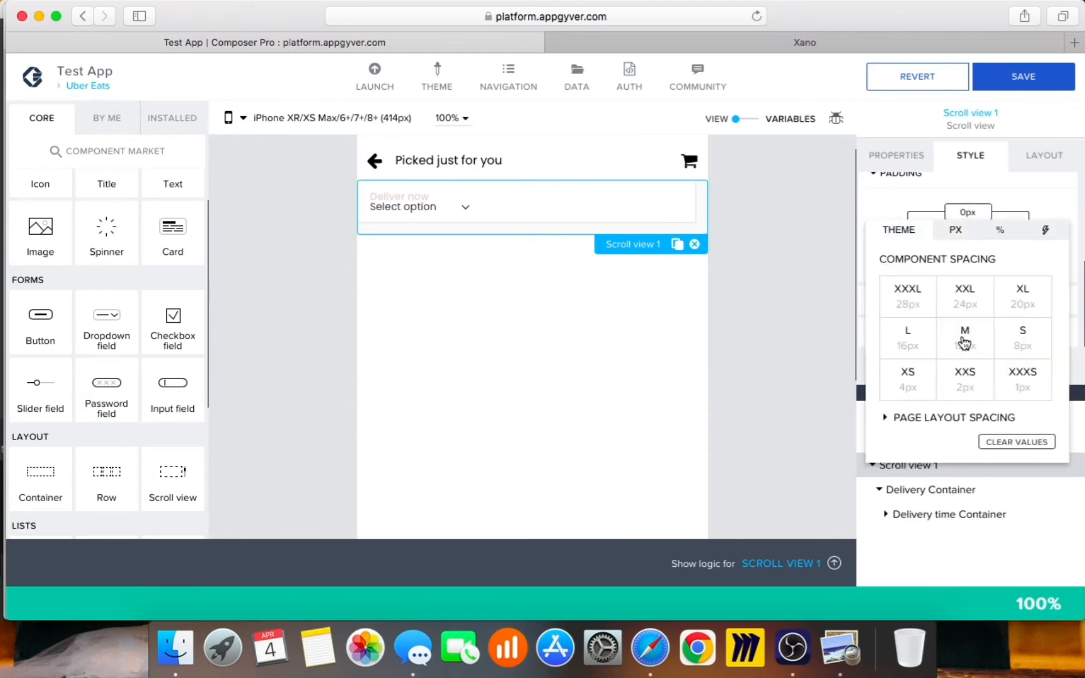
{"action": "left_click", "coordinate": [1018, 350]}
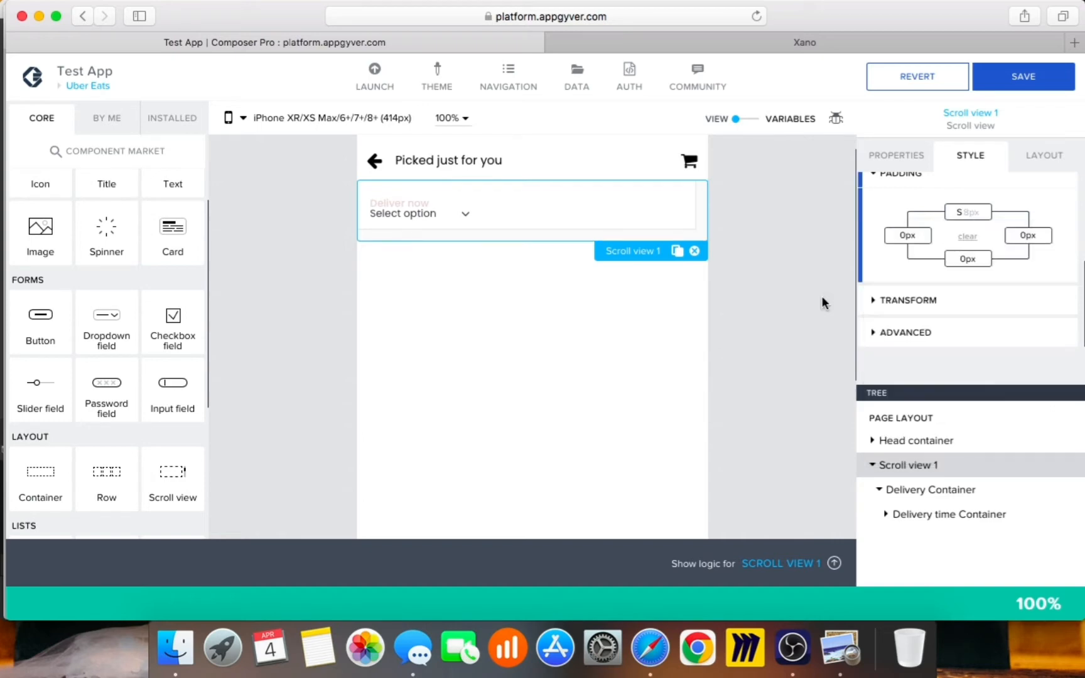
Step: Set the scroll view's bottom padding to the page layout spacing +XL (128px)
{"action": "left_click", "coordinate": [966, 260]}
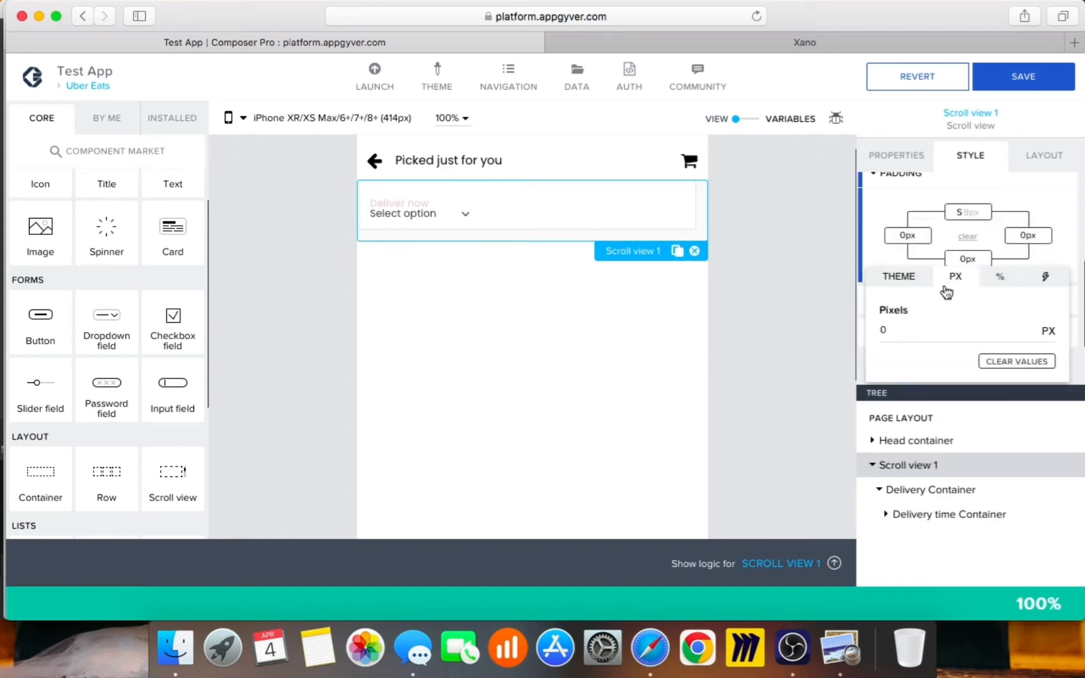
{"action": "left_click", "coordinate": [901, 280]}
{"action": "left_click", "coordinate": [945, 464]}
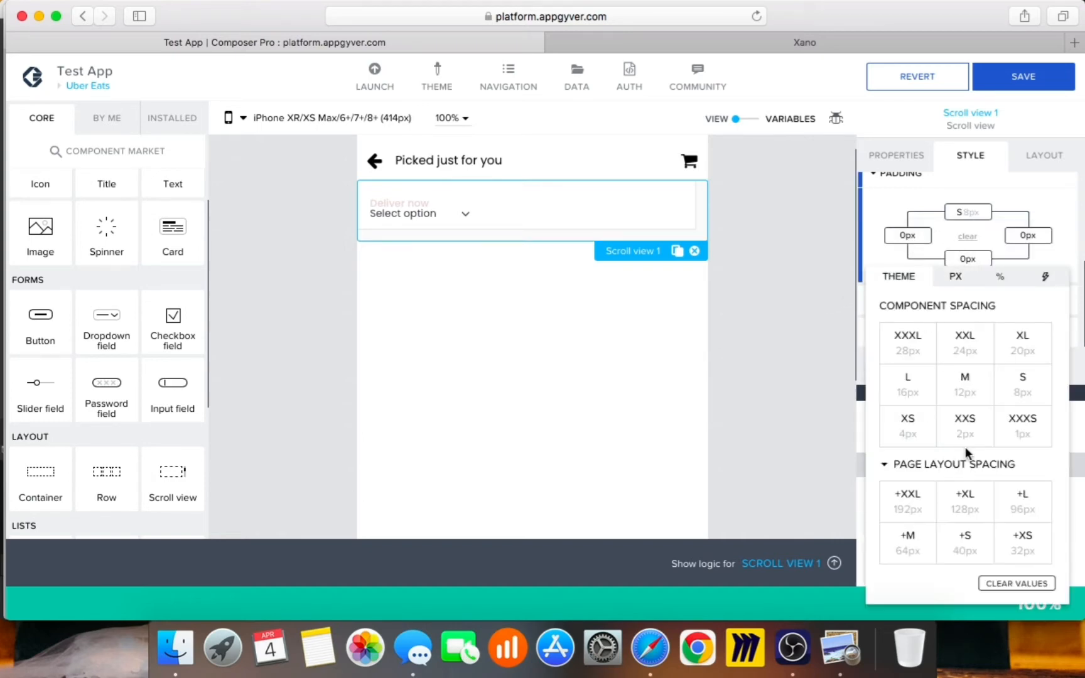
{"action": "left_click", "coordinate": [964, 499]}
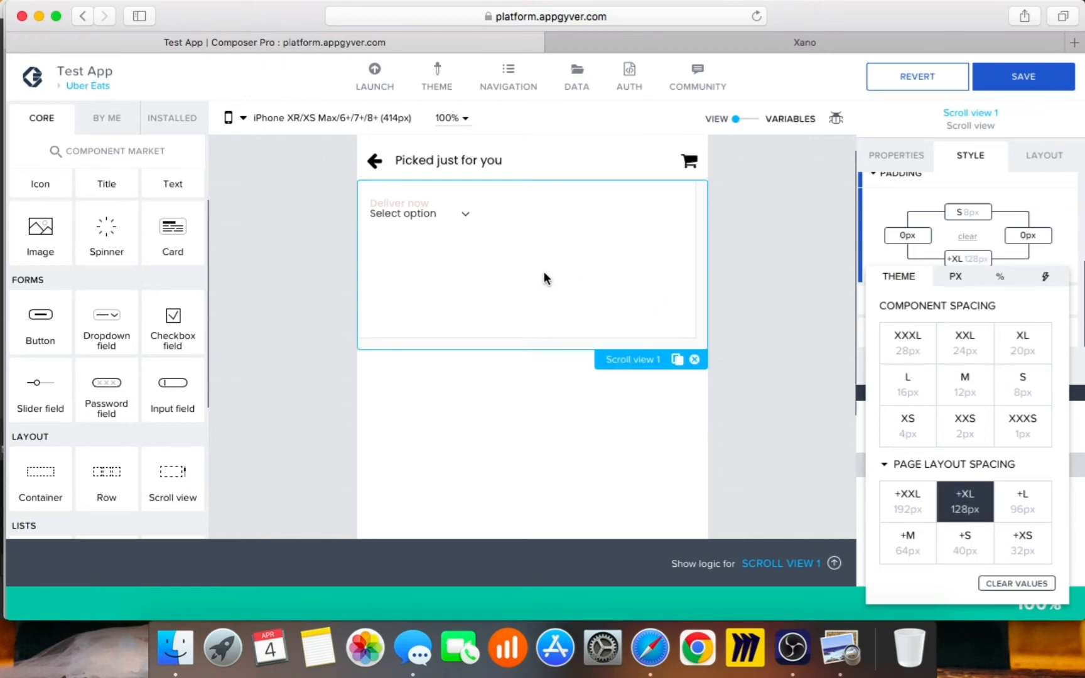
{"action": "left_click", "coordinate": [754, 356]}
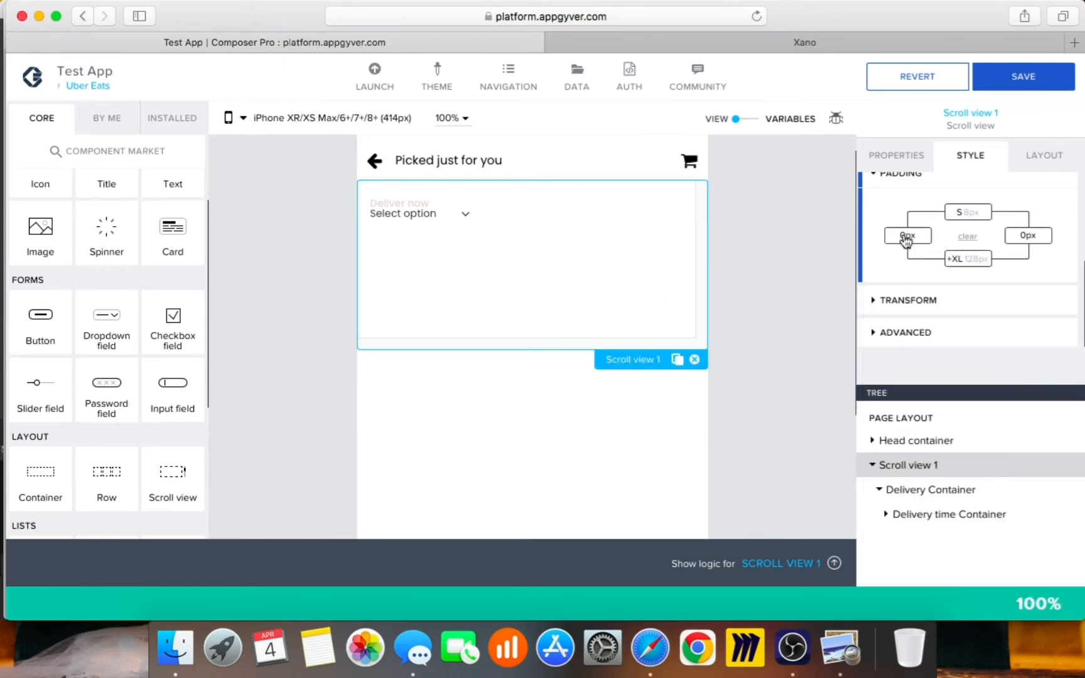
Step: Set the scroll view's left and right padding to M (12px)
{"action": "left_click", "coordinate": [905, 239]}
{"action": "left_click", "coordinate": [842, 256]}
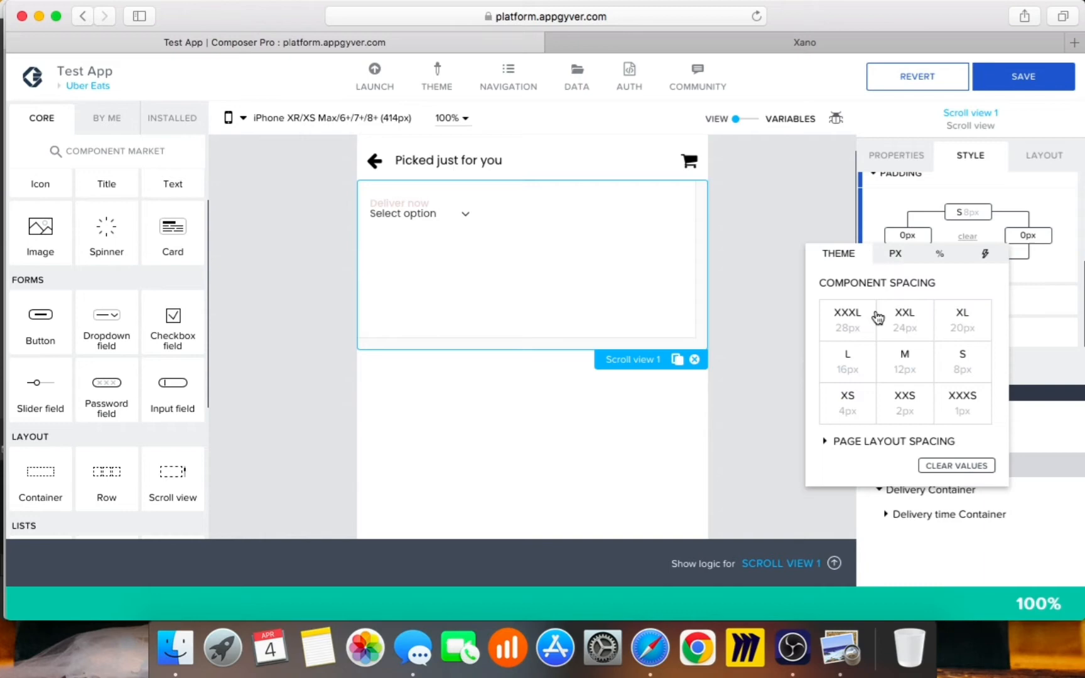
{"action": "left_click", "coordinate": [903, 351]}
{"action": "left_click", "coordinate": [1042, 242]}
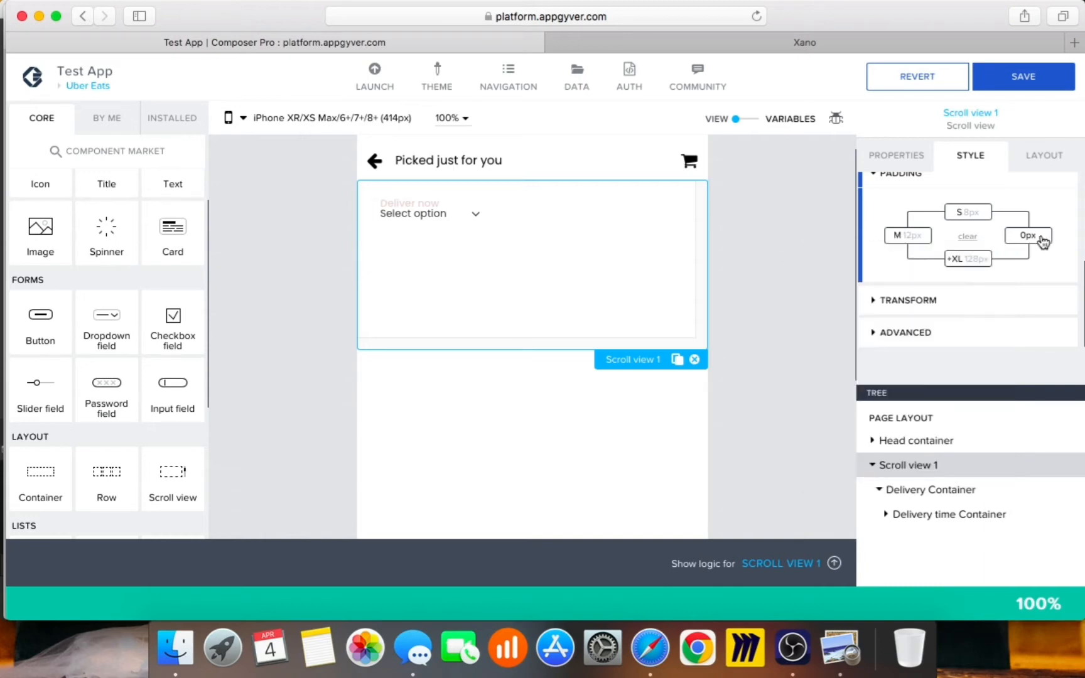
{"action": "left_click", "coordinate": [935, 258]}
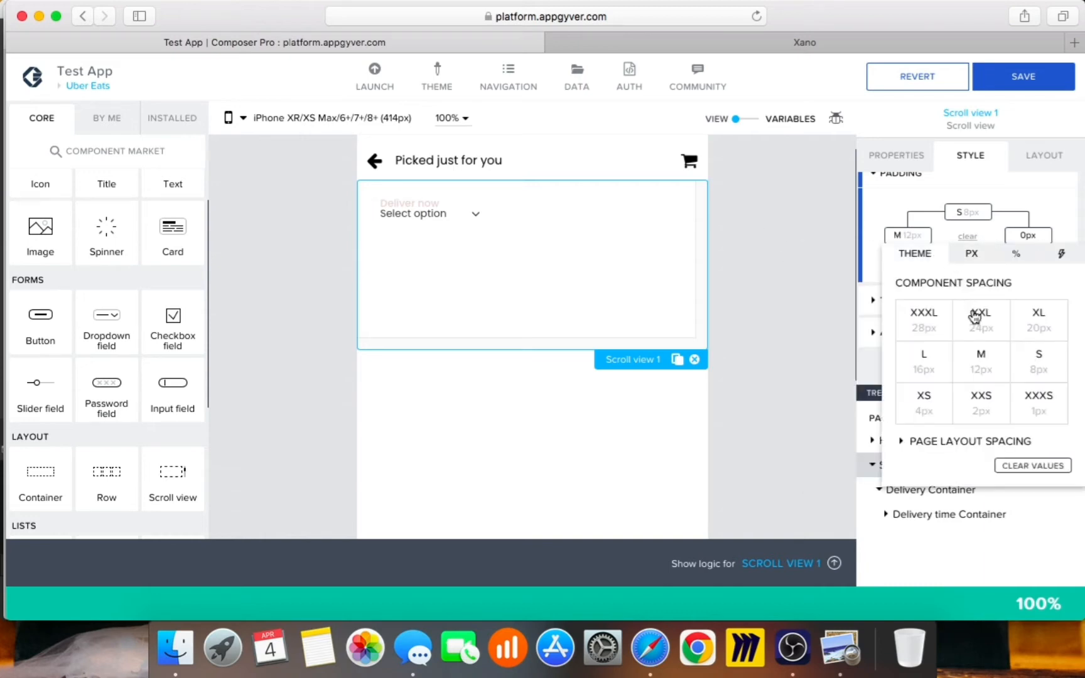
{"action": "left_click", "coordinate": [982, 366]}
{"action": "left_click", "coordinate": [821, 278]}
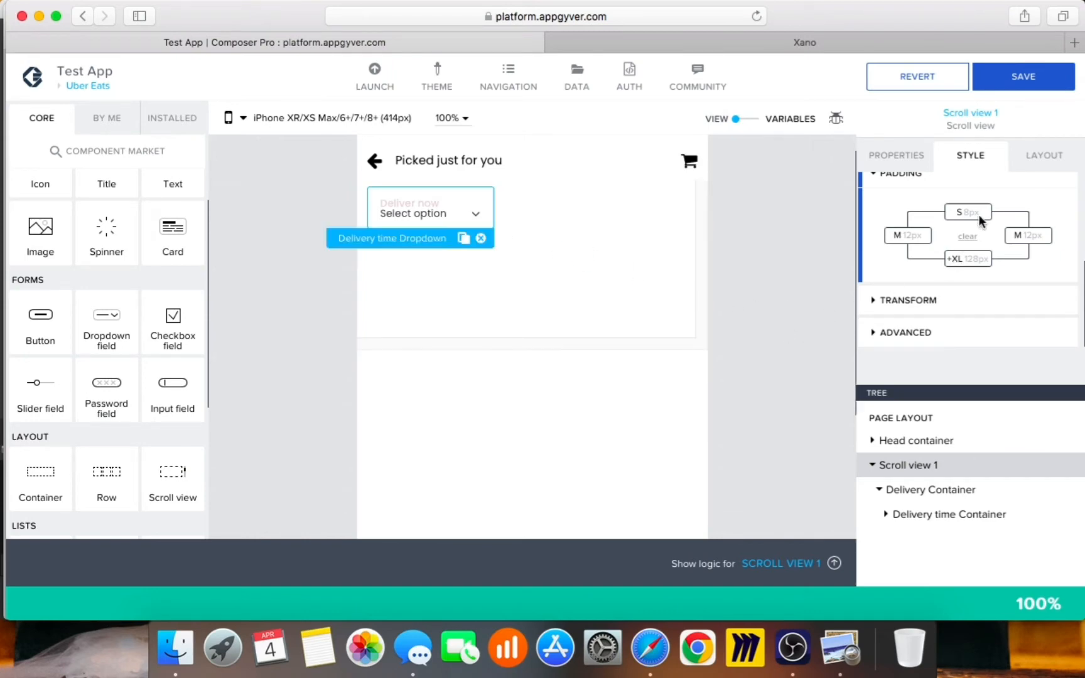
Step: Edit the Default Dropdown style of the delivery time dropdown and apply the Secondary Paragraph style class to its label
{"action": "left_click", "coordinate": [1066, 223]}
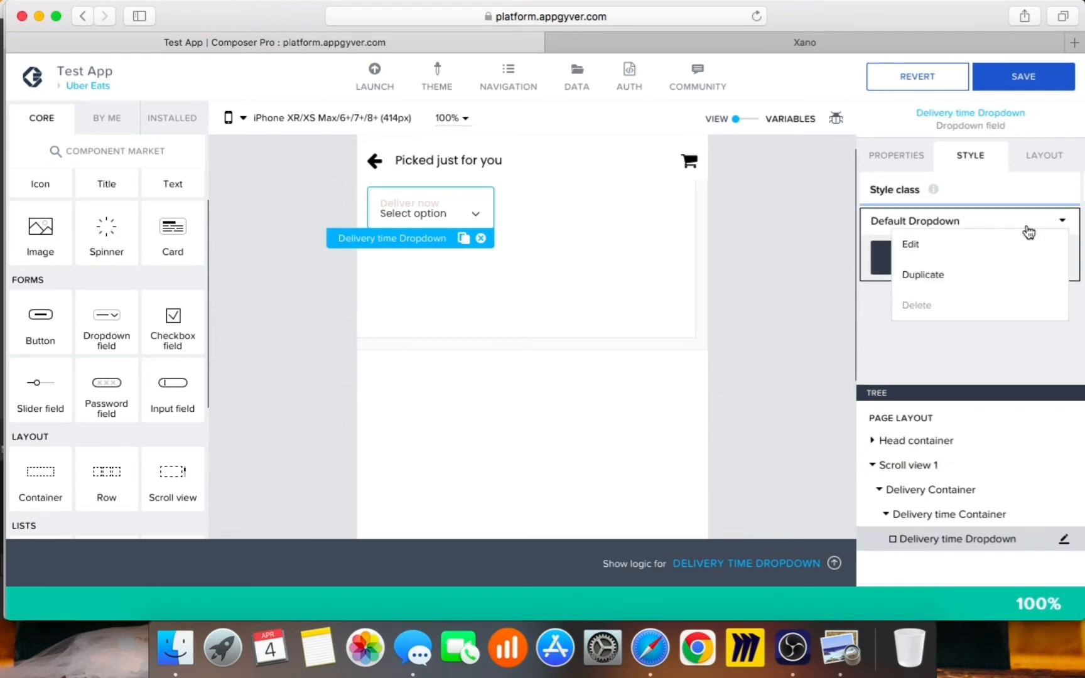
{"action": "left_click", "coordinate": [984, 275]}
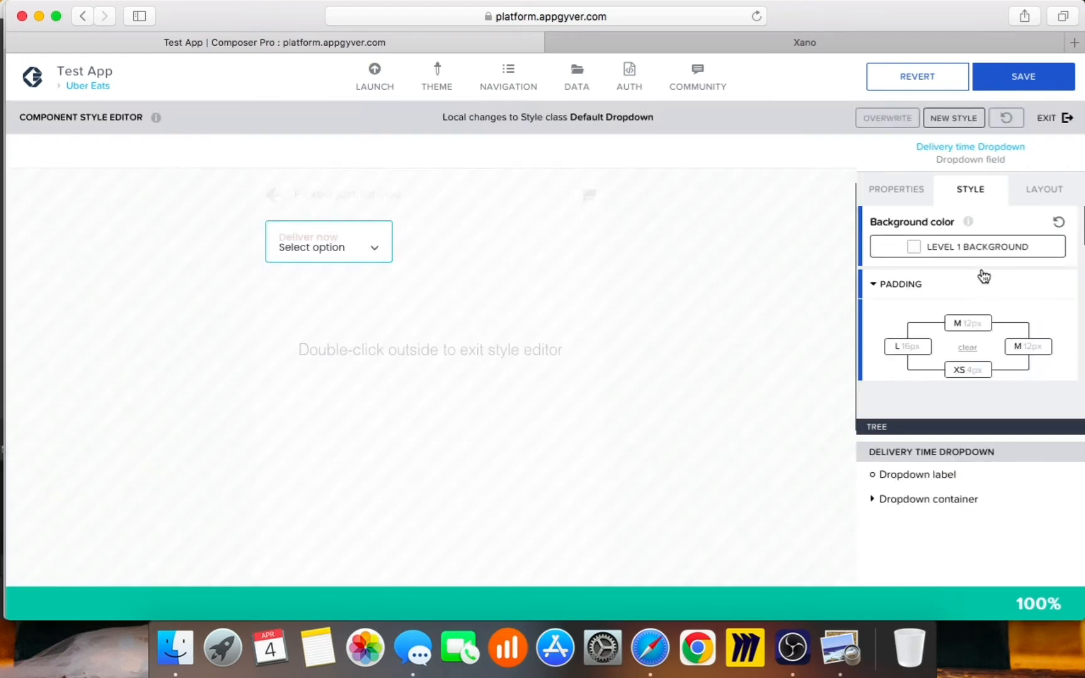
{"action": "left_click", "coordinate": [922, 481]}
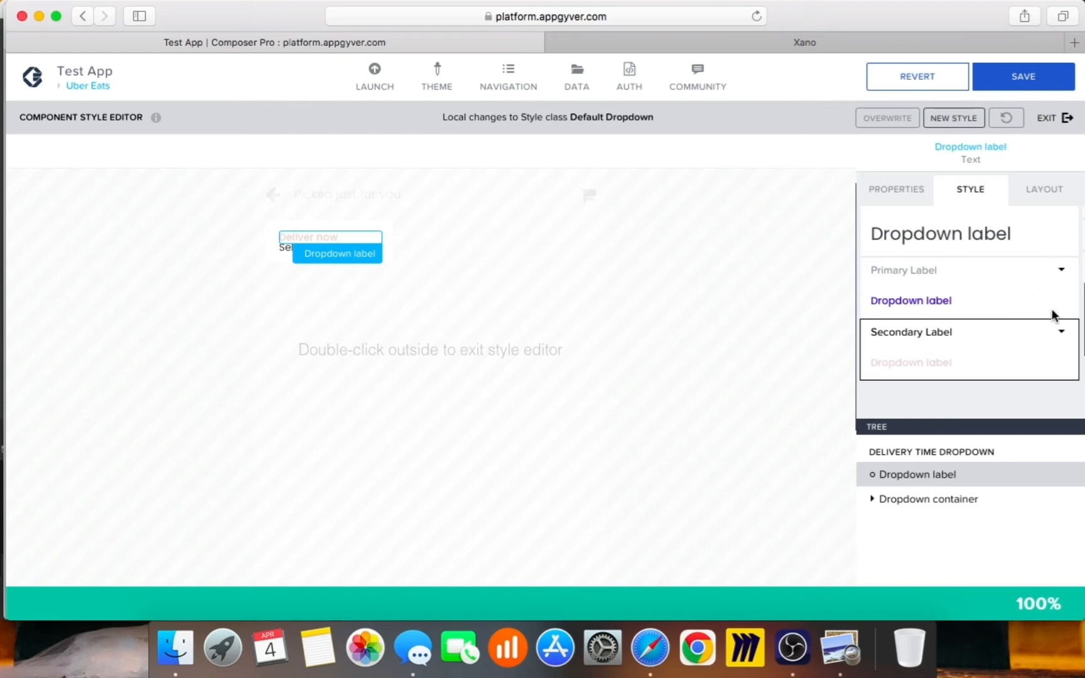
{"action": "scroll", "coordinate": [1054, 321], "scroll_direction": "up", "scroll_amount": 5}
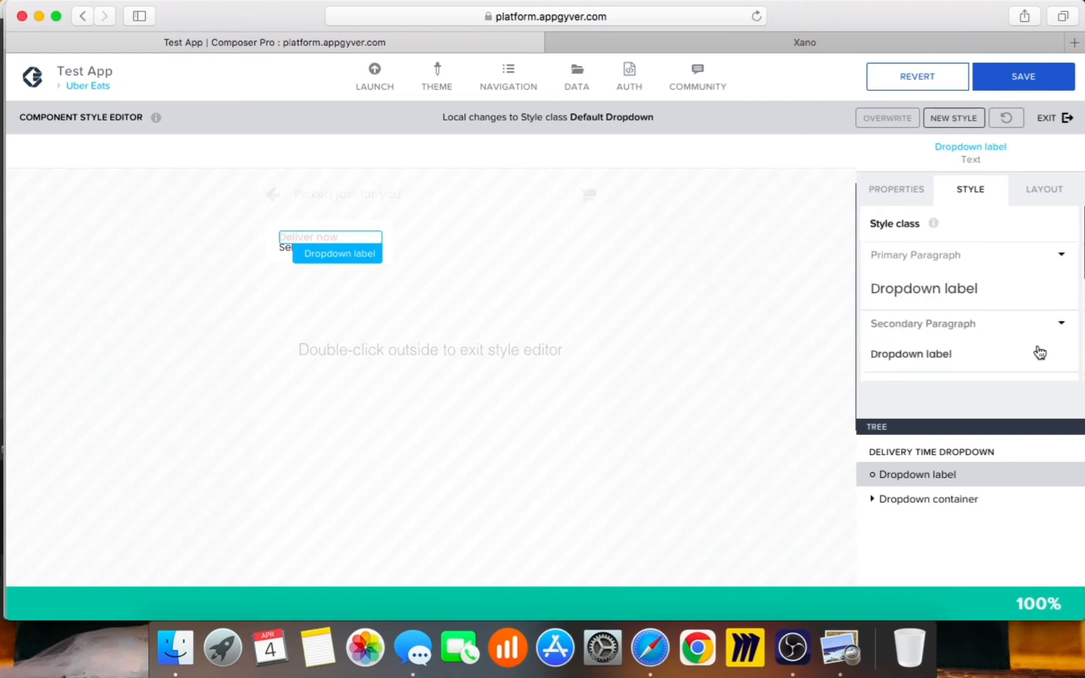
{"action": "left_click", "coordinate": [1004, 354]}
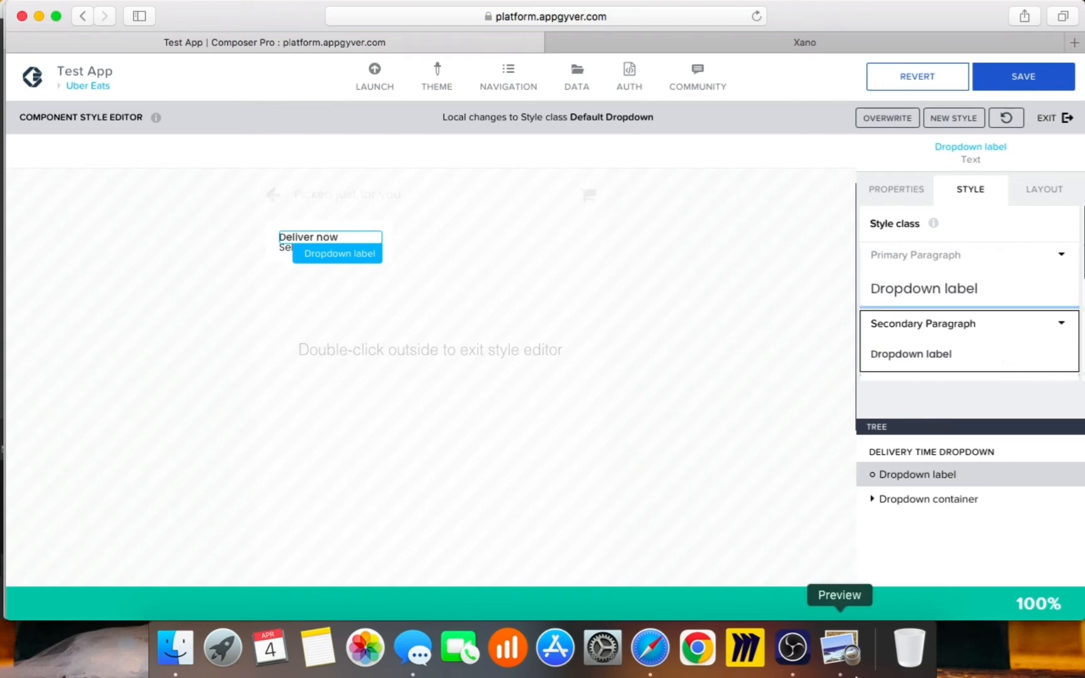
Step: Set the bottom gap of the Deliver now dropdown label to S (8px), using the Uber Eats.jpg mockup as reference
{"action": "left_click", "coordinate": [840, 653]}
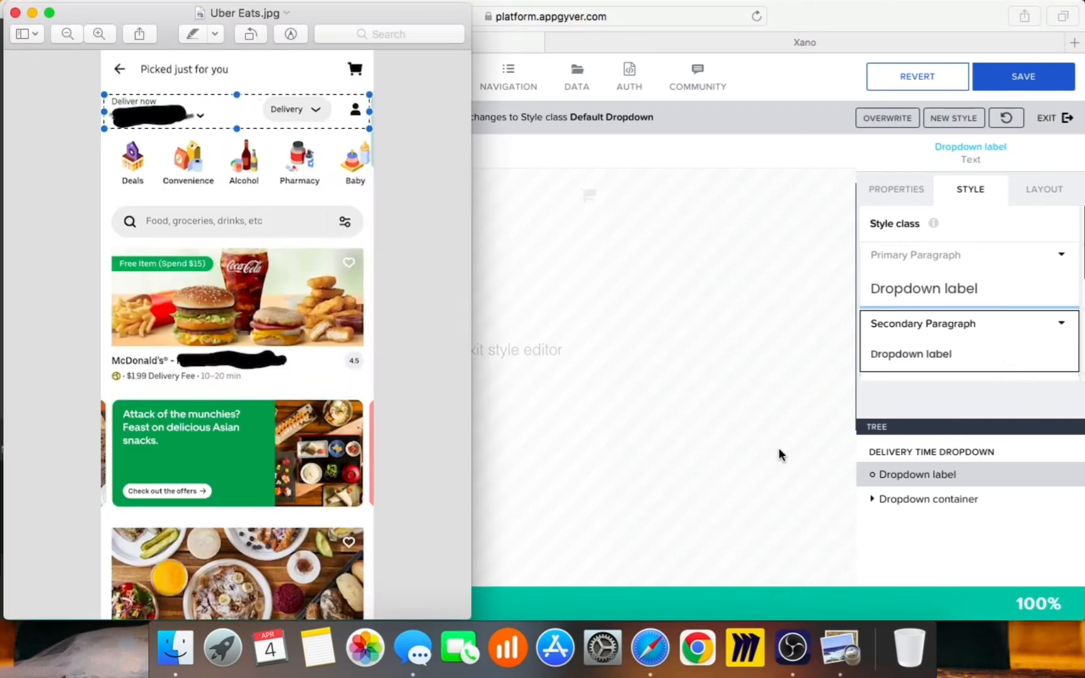
{"action": "left_click", "coordinate": [752, 346]}
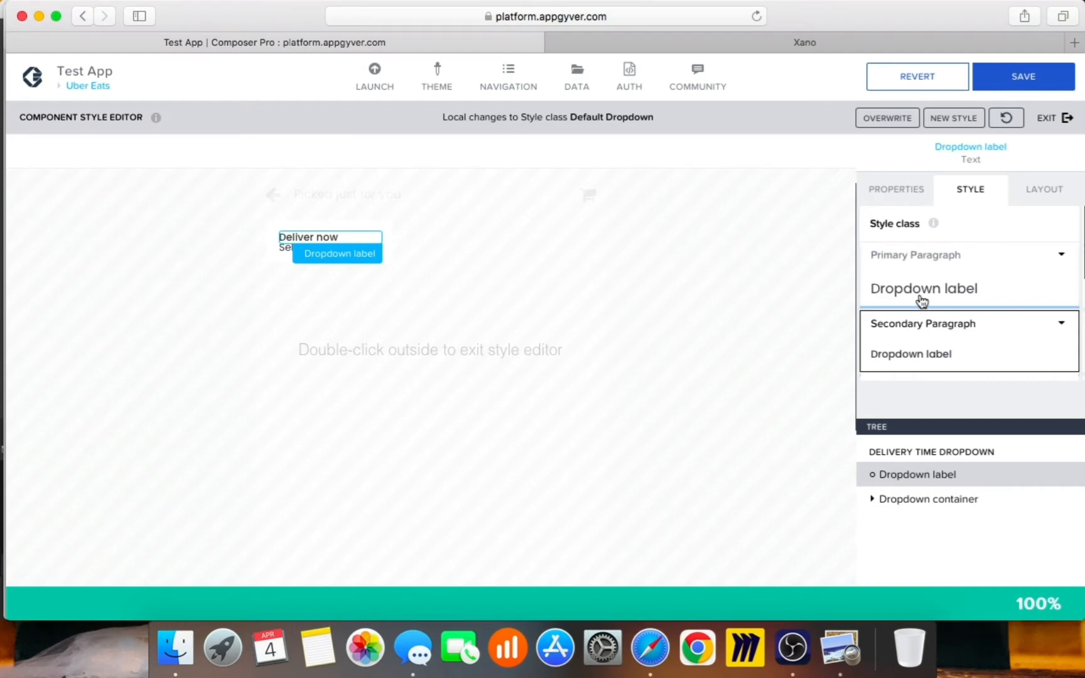
{"action": "left_click", "coordinate": [1035, 201]}
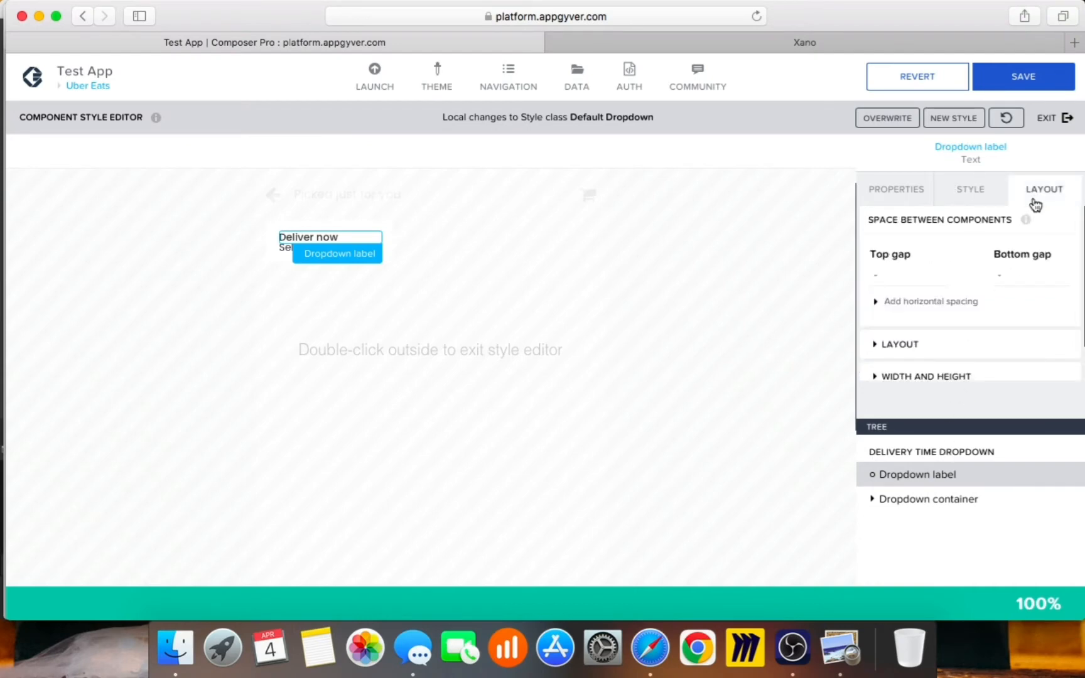
{"action": "left_click", "coordinate": [1009, 279]}
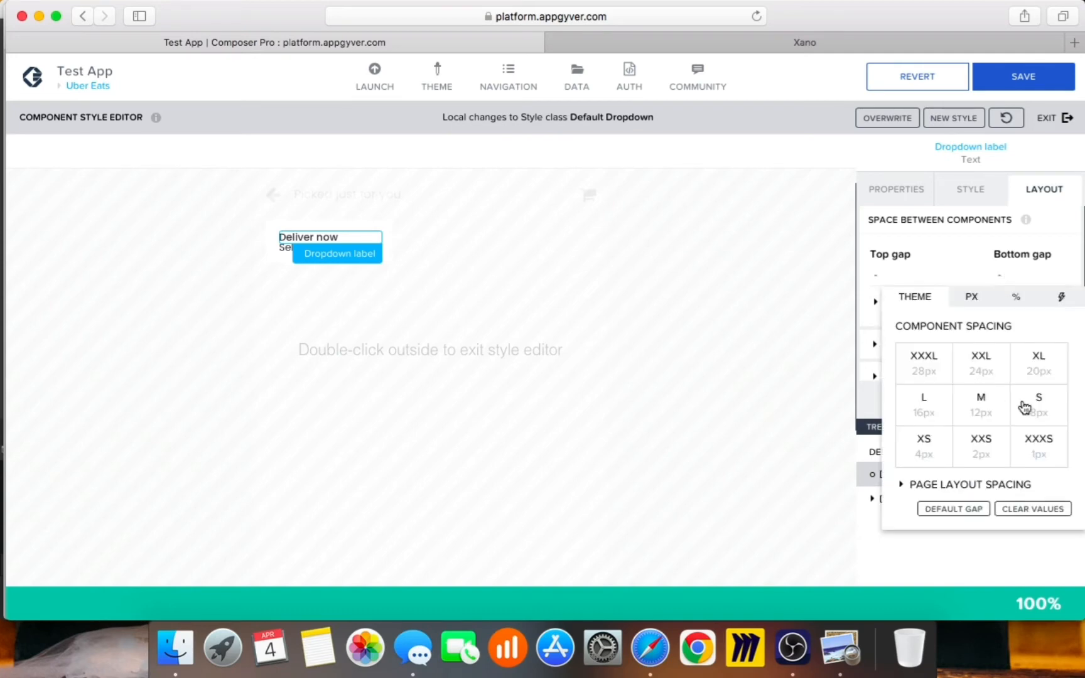
{"action": "left_click", "coordinate": [918, 456]}
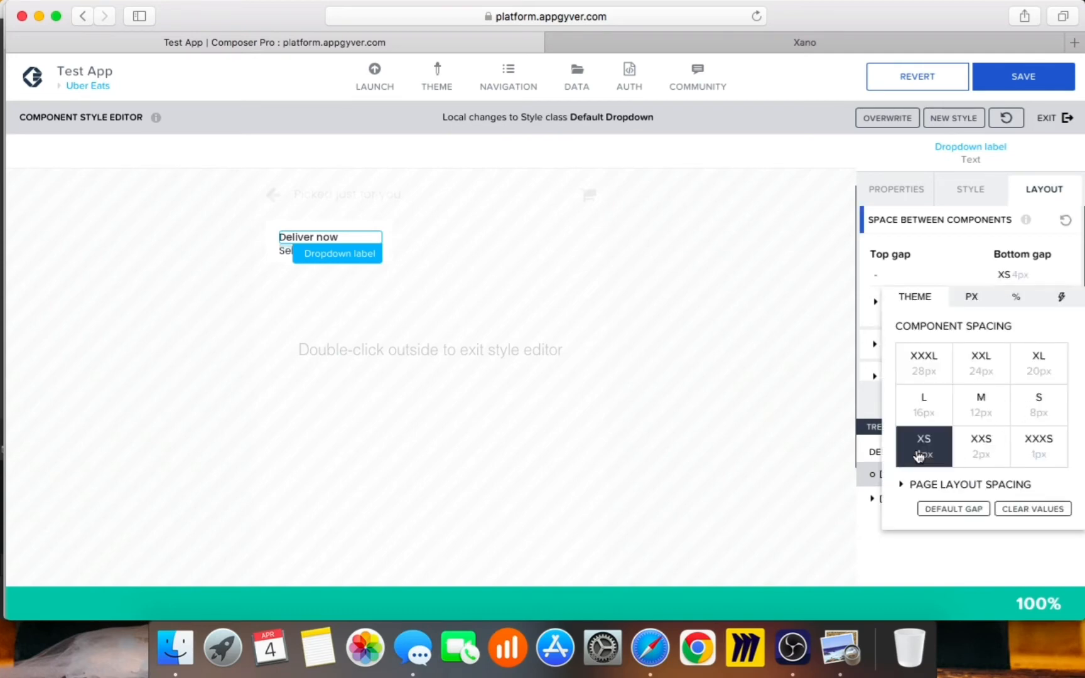
{"action": "left_click", "coordinate": [1041, 404]}
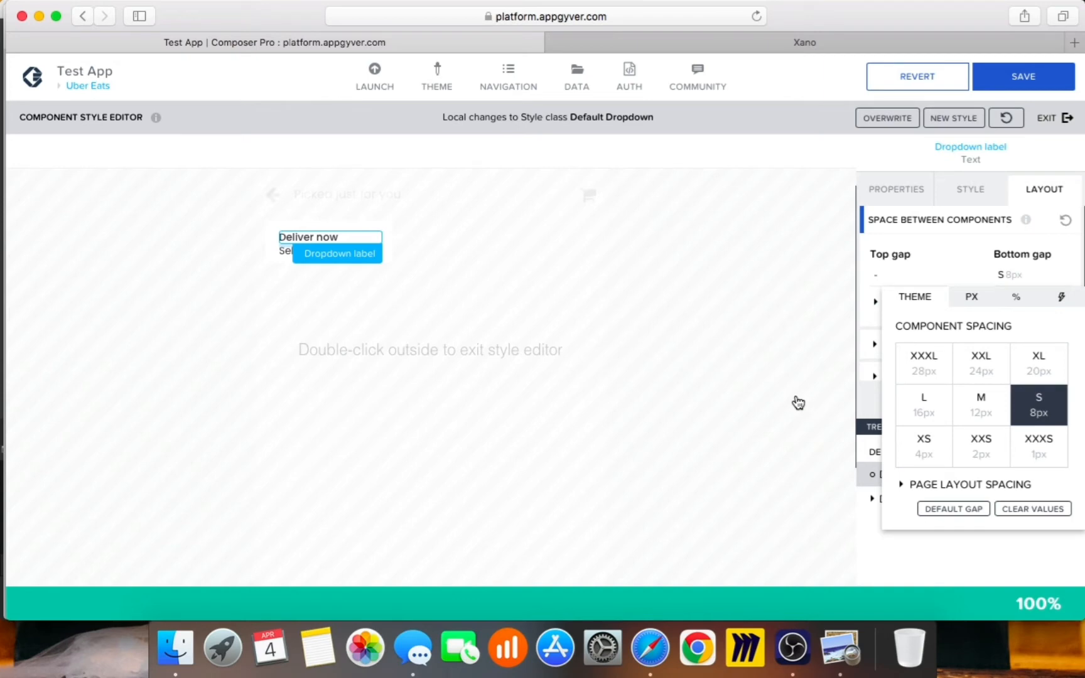
{"action": "left_click", "coordinate": [797, 394]}
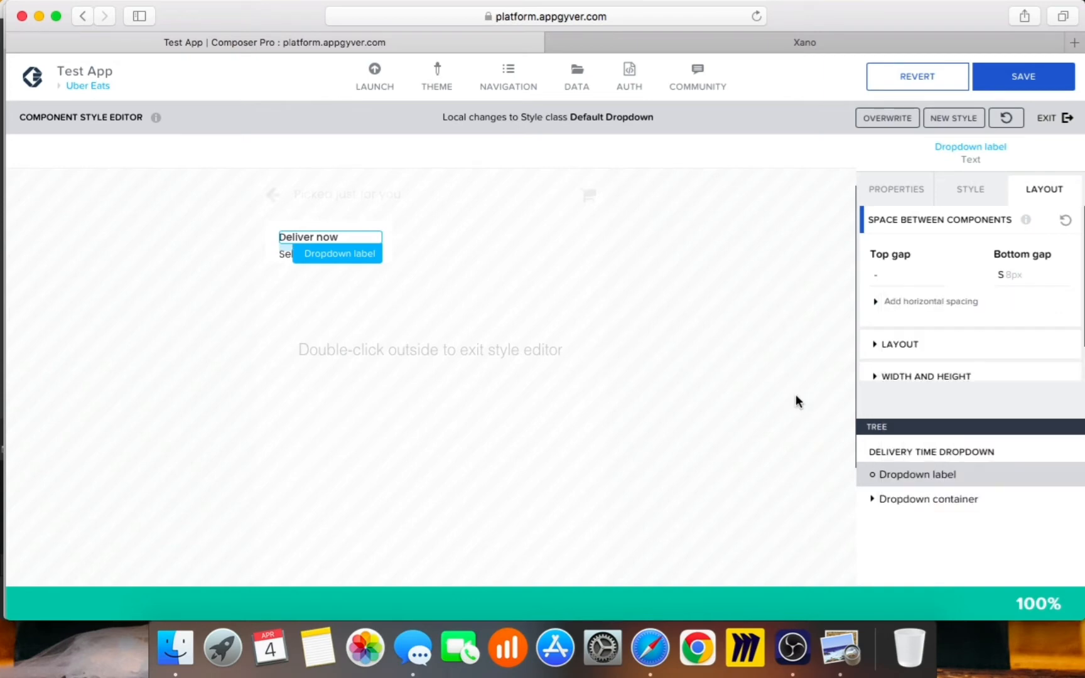
Step: Select the whole delivery time dropdown and set its bottom padding to M (12px)
{"action": "left_click", "coordinate": [796, 396]}
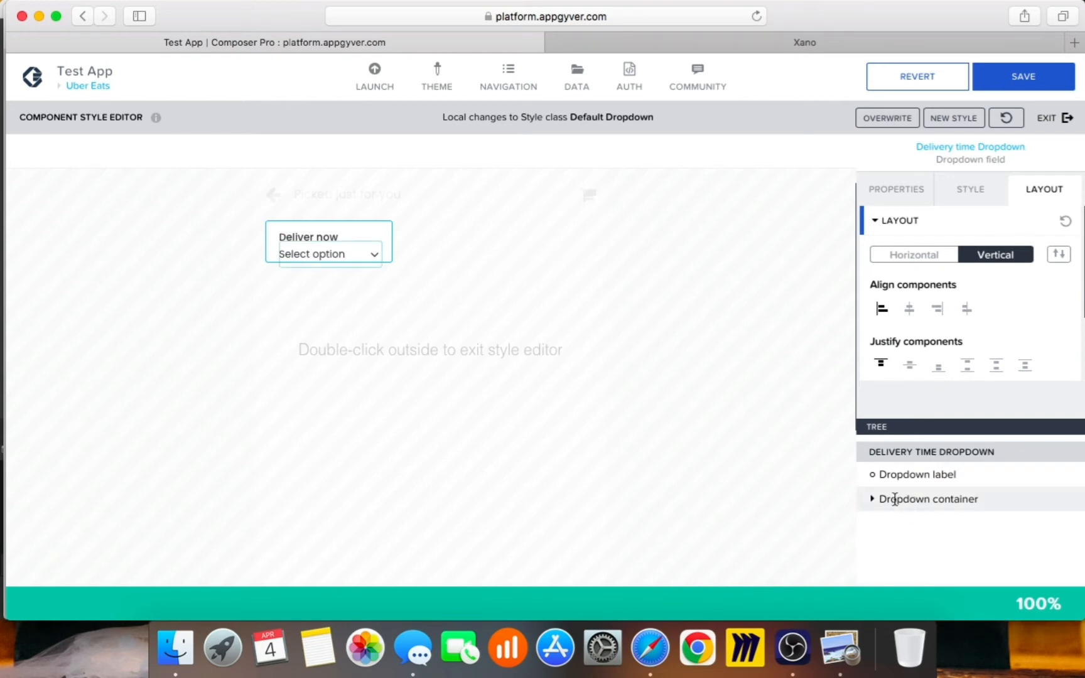
{"action": "left_click", "coordinate": [957, 201]}
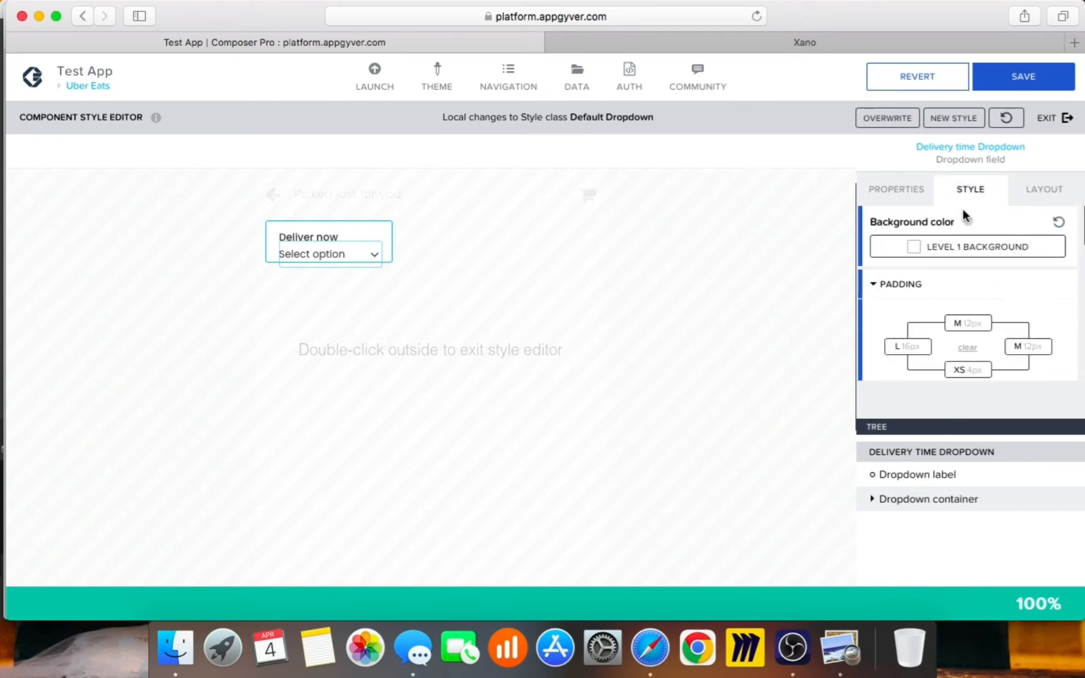
{"action": "left_click", "coordinate": [985, 376]}
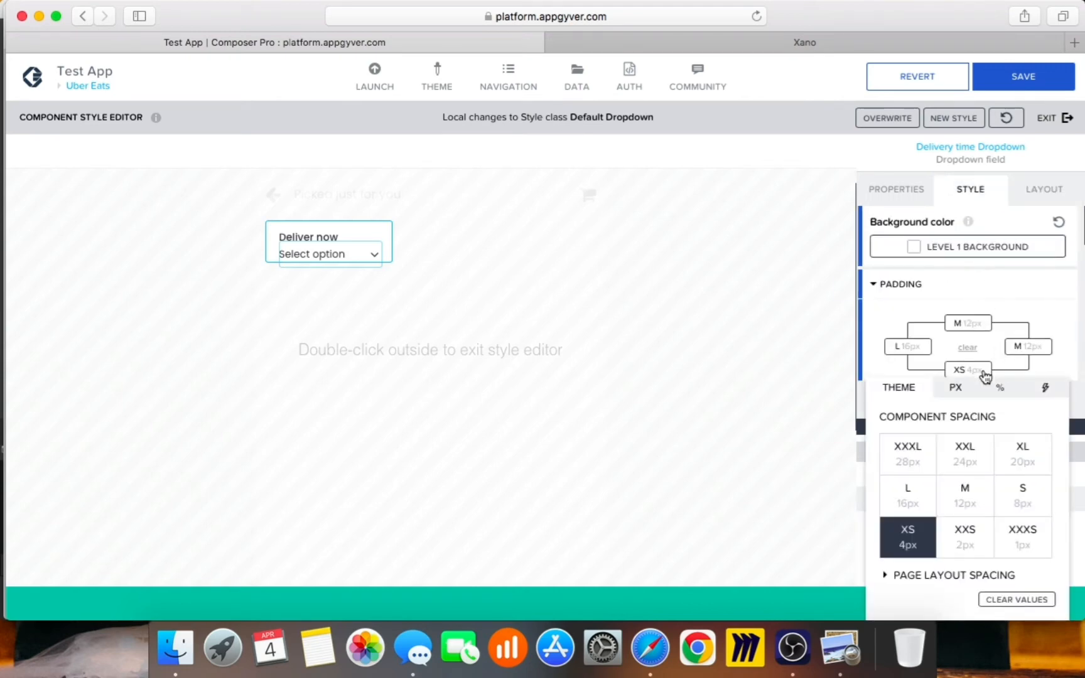
{"action": "left_click", "coordinate": [954, 496]}
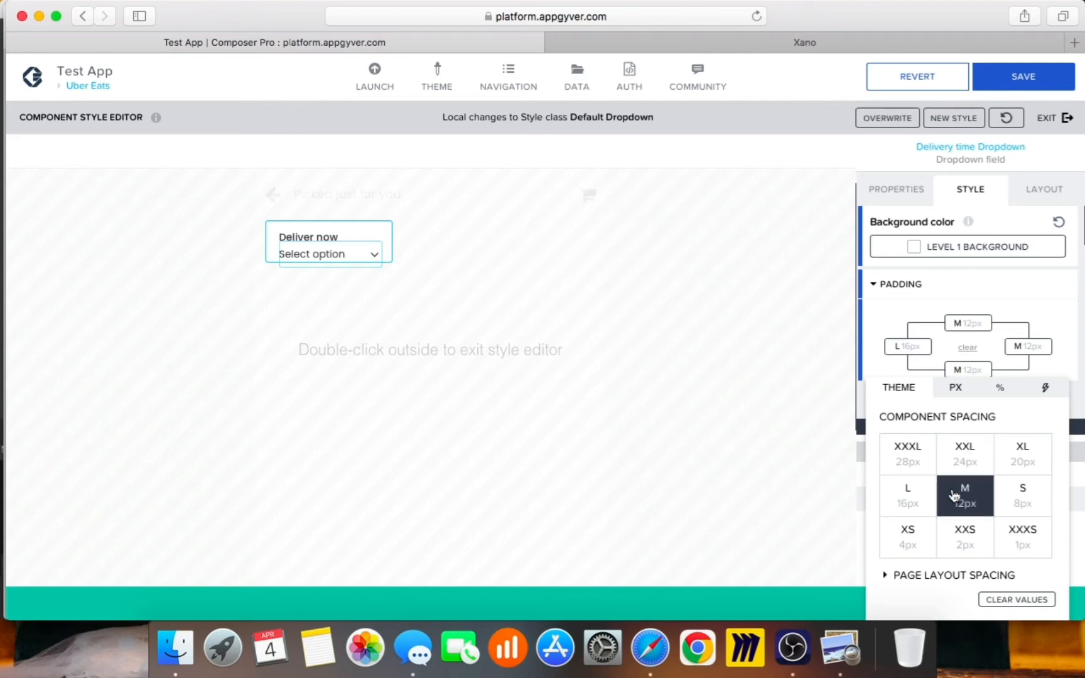
{"action": "left_click", "coordinate": [800, 404]}
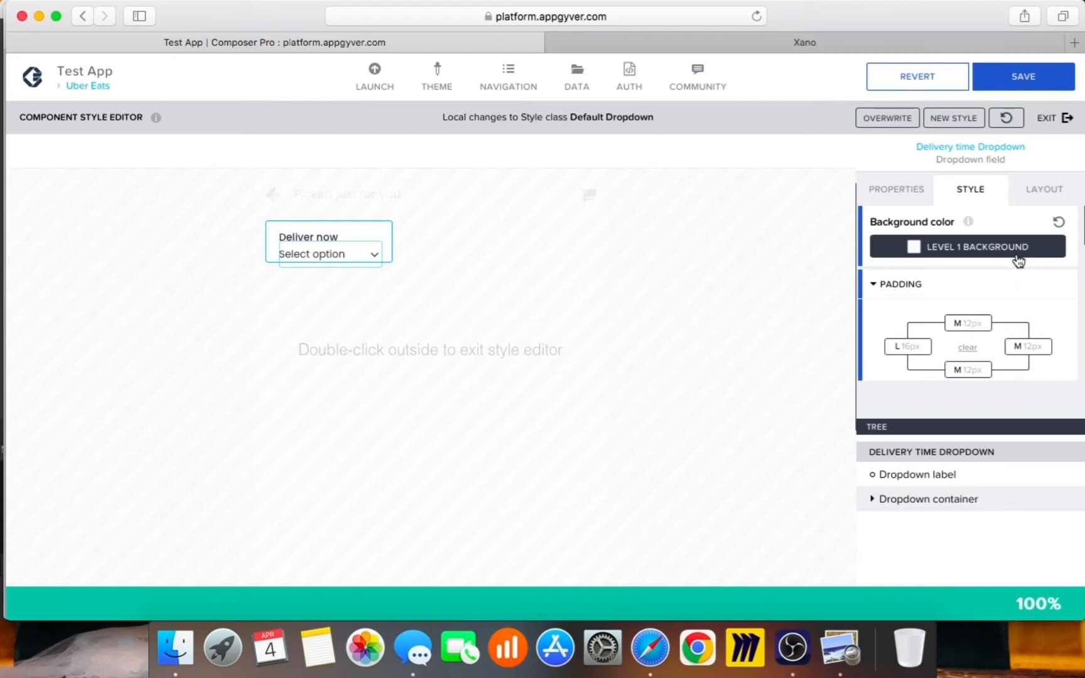
Step: Align the delivery time dropdown's components to the horizontal center and, after trying other justifications, justify them vertically to the middle
{"action": "left_click", "coordinate": [1030, 188]}
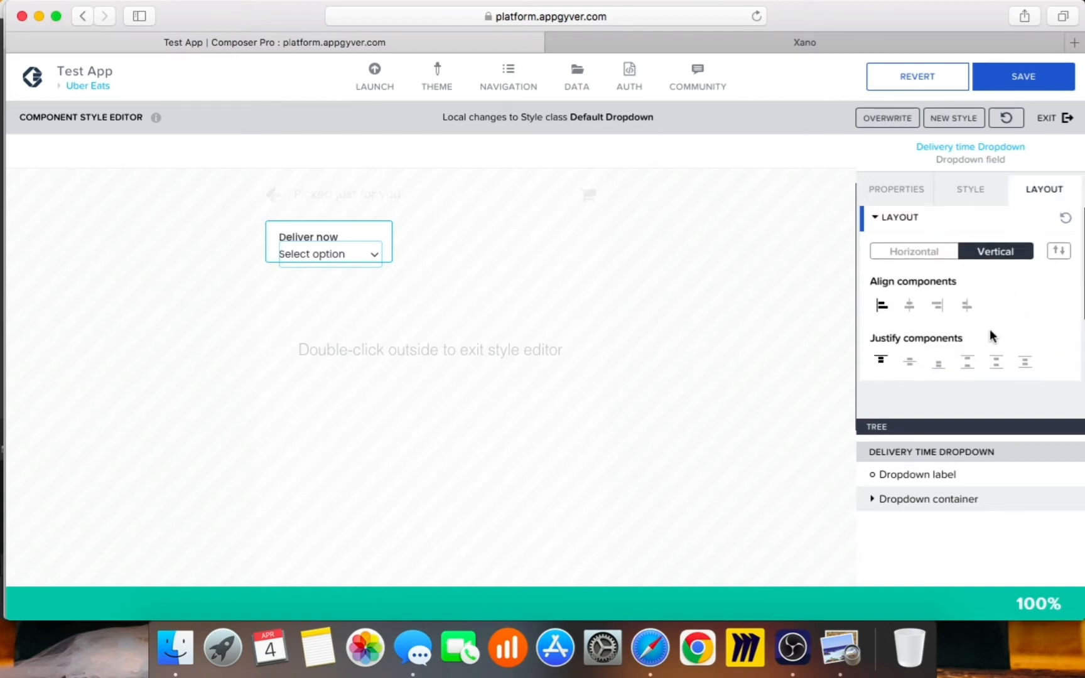
{"action": "scroll", "coordinate": [989, 332], "scroll_direction": "down", "scroll_amount": 3}
{"action": "left_click", "coordinate": [908, 266]}
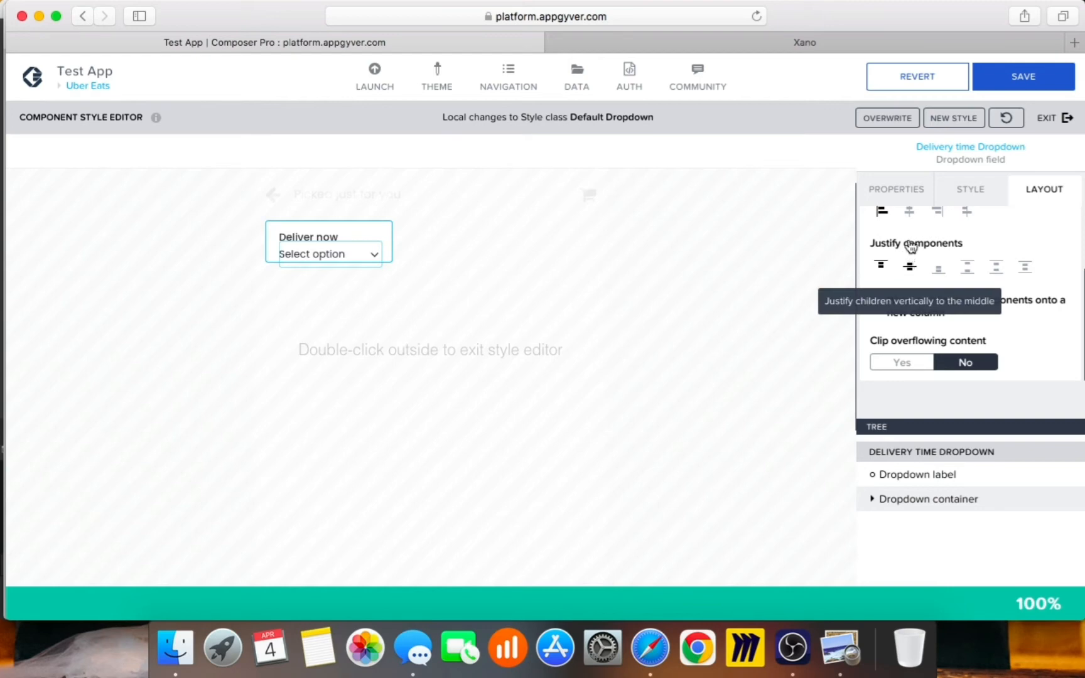
{"action": "left_click", "coordinate": [909, 212]}
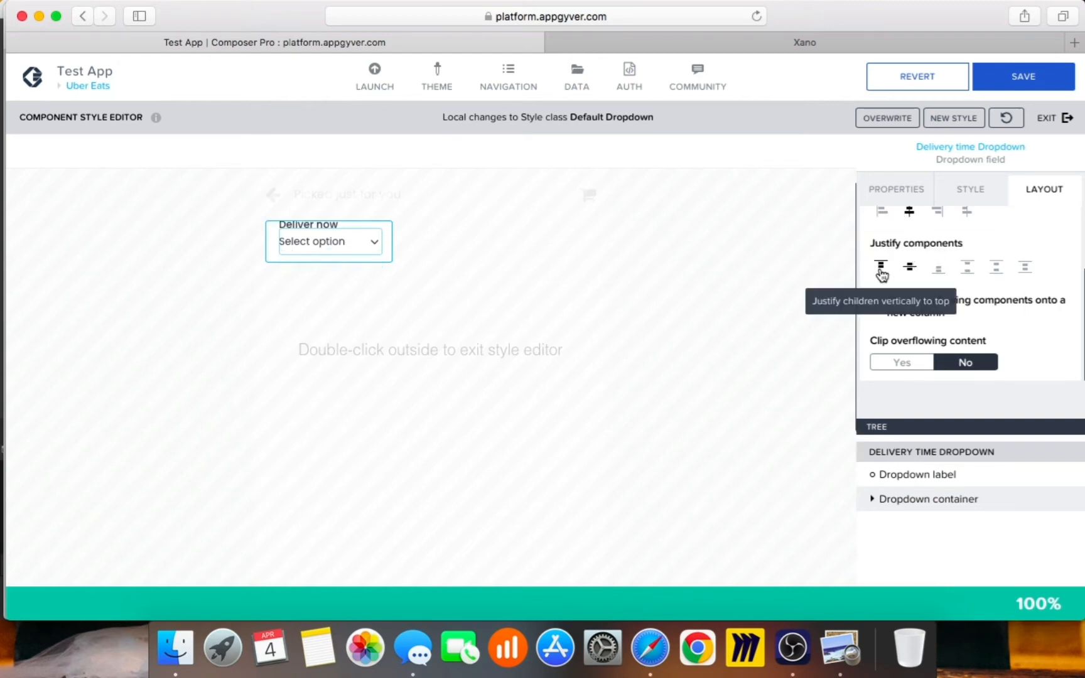
{"action": "left_click", "coordinate": [968, 270]}
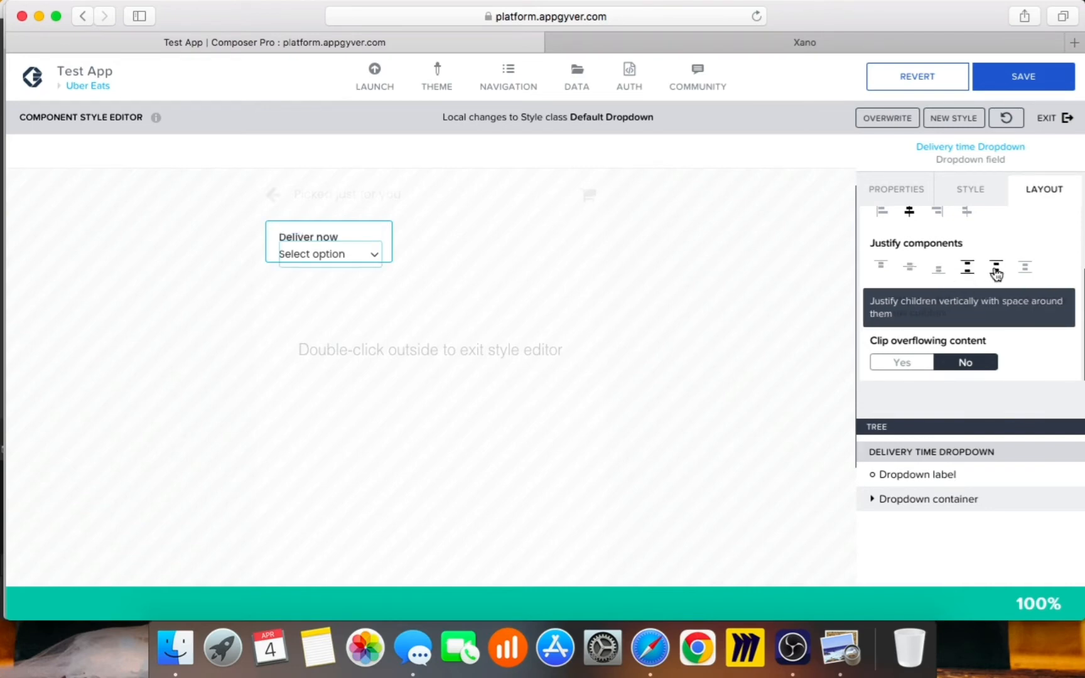
{"action": "left_click", "coordinate": [996, 271]}
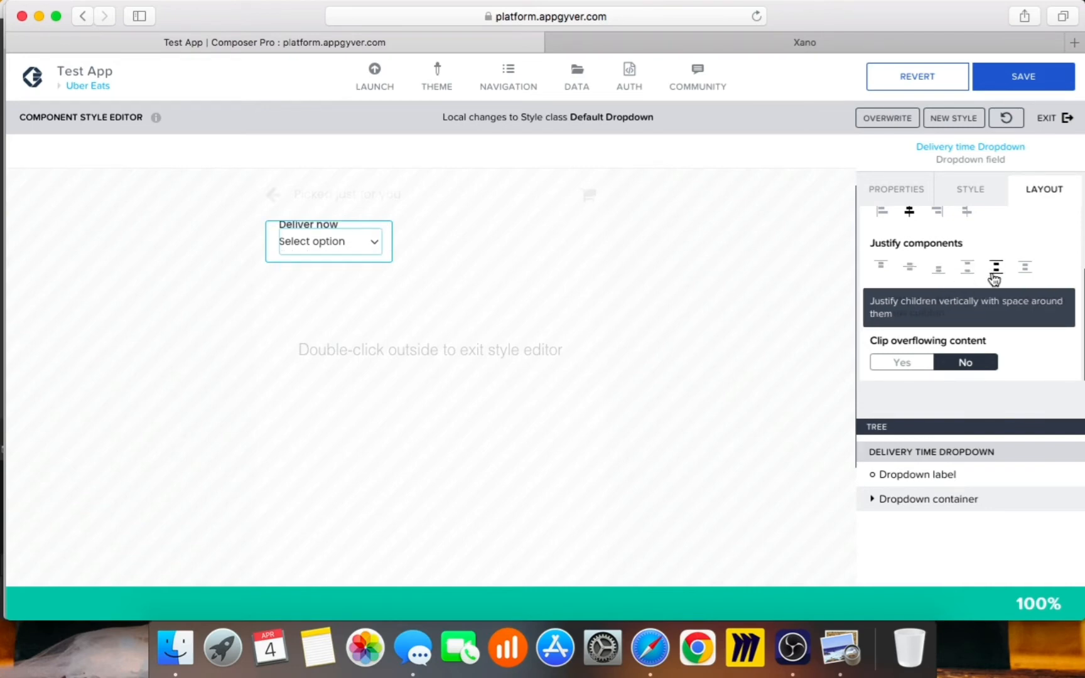
{"action": "left_click", "coordinate": [1025, 276]}
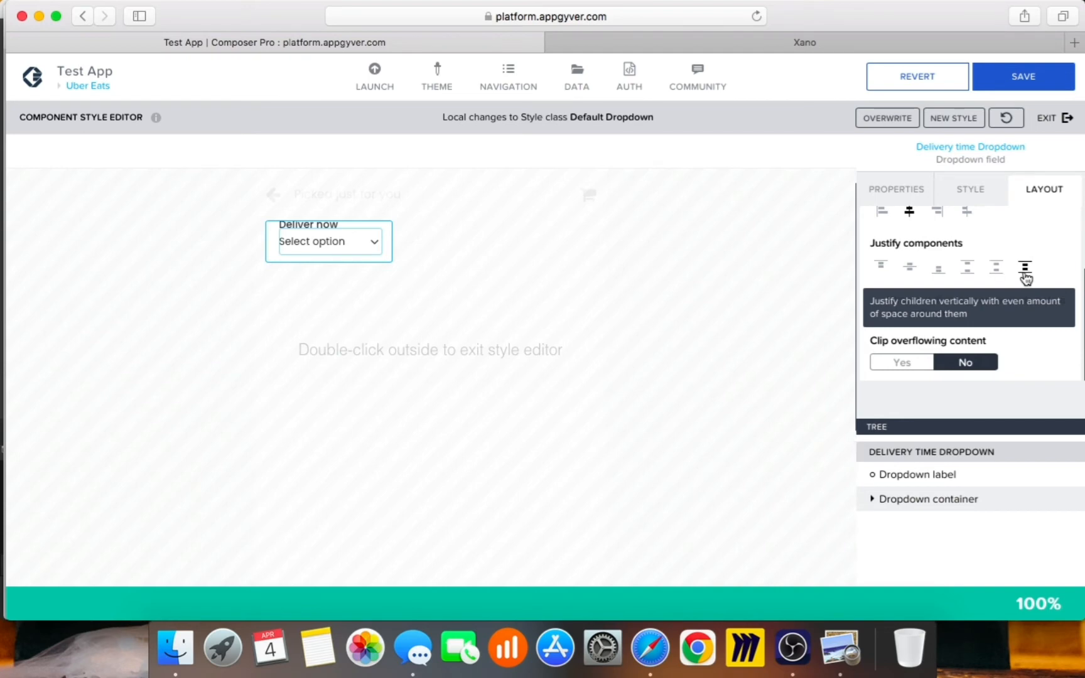
{"action": "left_click", "coordinate": [883, 269]}
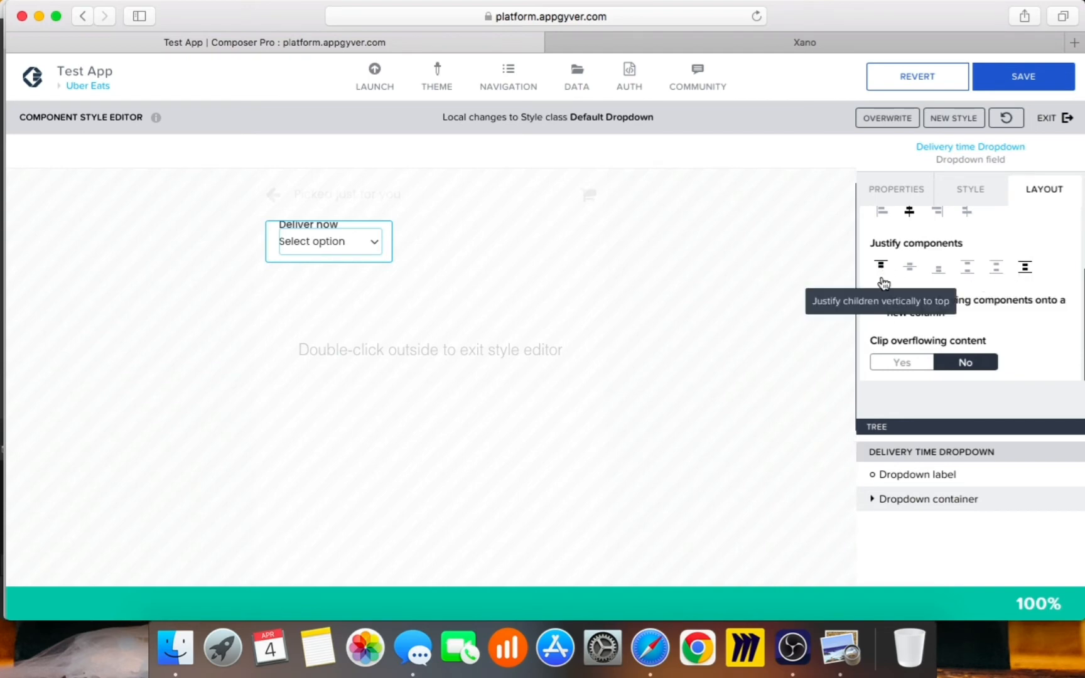
{"action": "left_click", "coordinate": [883, 283]}
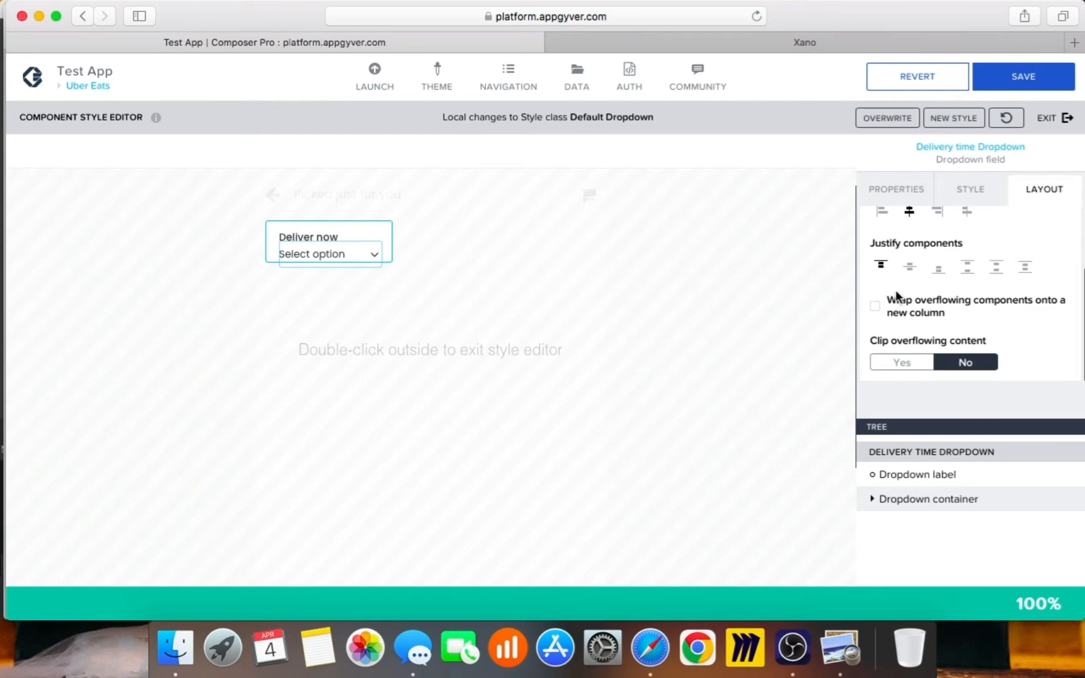
{"action": "left_click", "coordinate": [918, 281]}
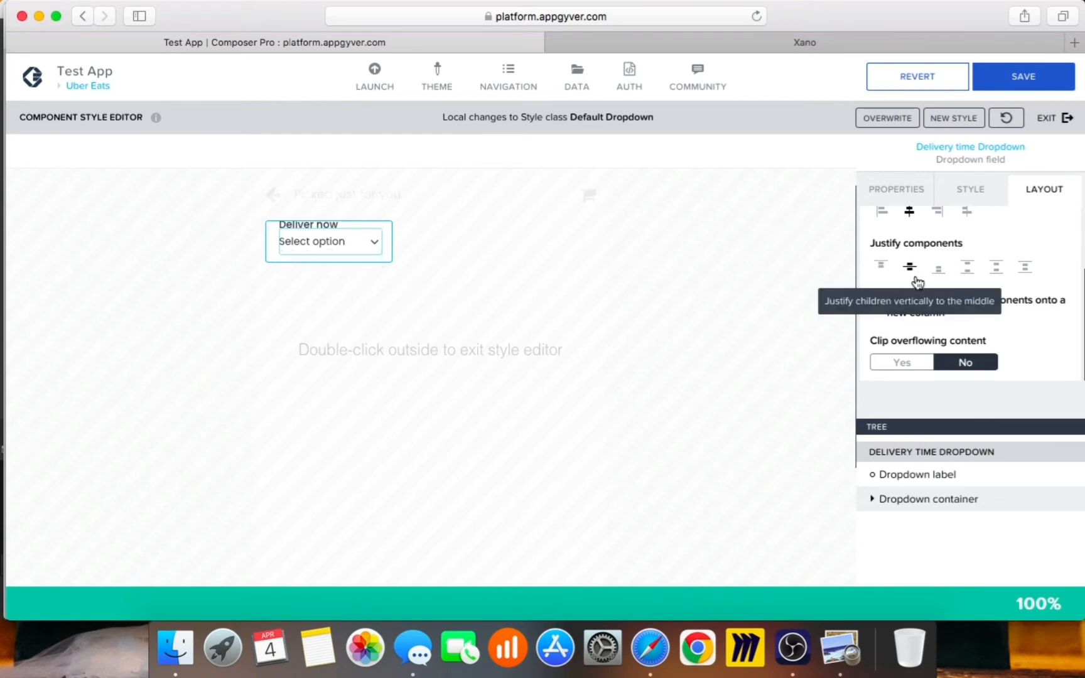
Step: Set the delivery time dropdown's bottom padding to XXXS (1px)
{"action": "left_click", "coordinate": [977, 206]}
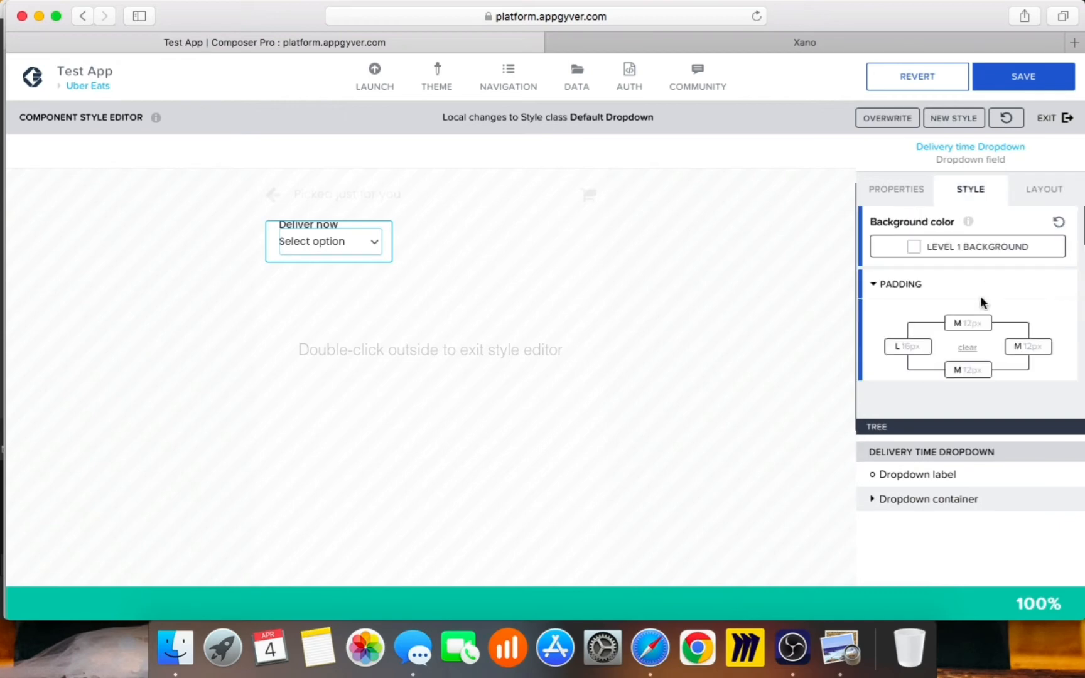
{"action": "left_click", "coordinate": [981, 370]}
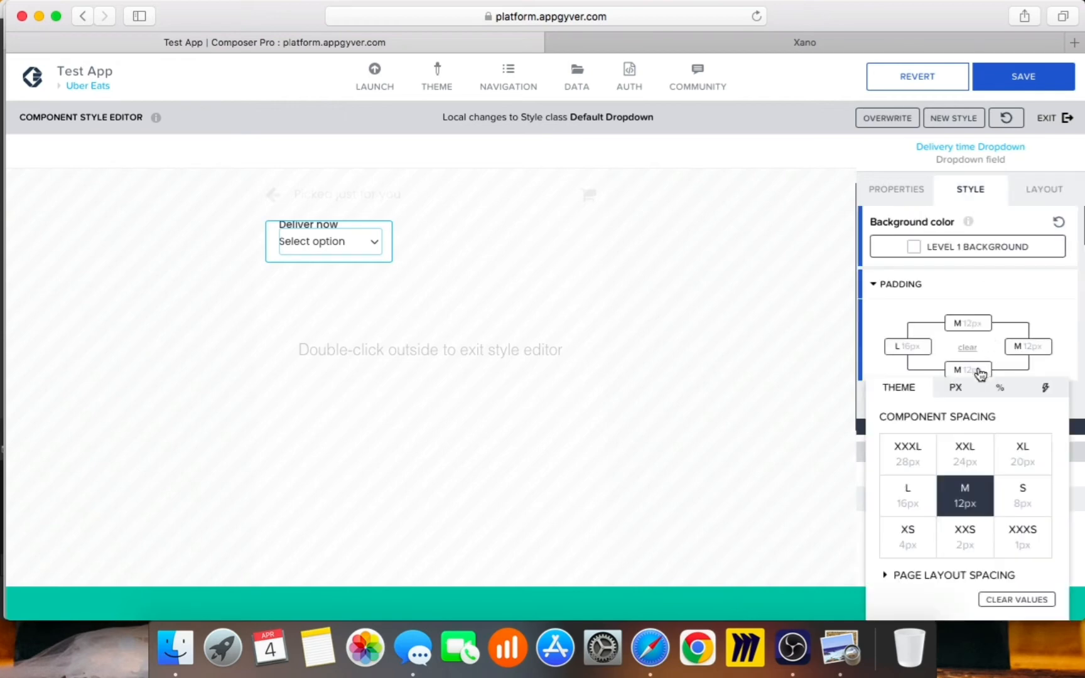
{"action": "left_click", "coordinate": [1018, 535]}
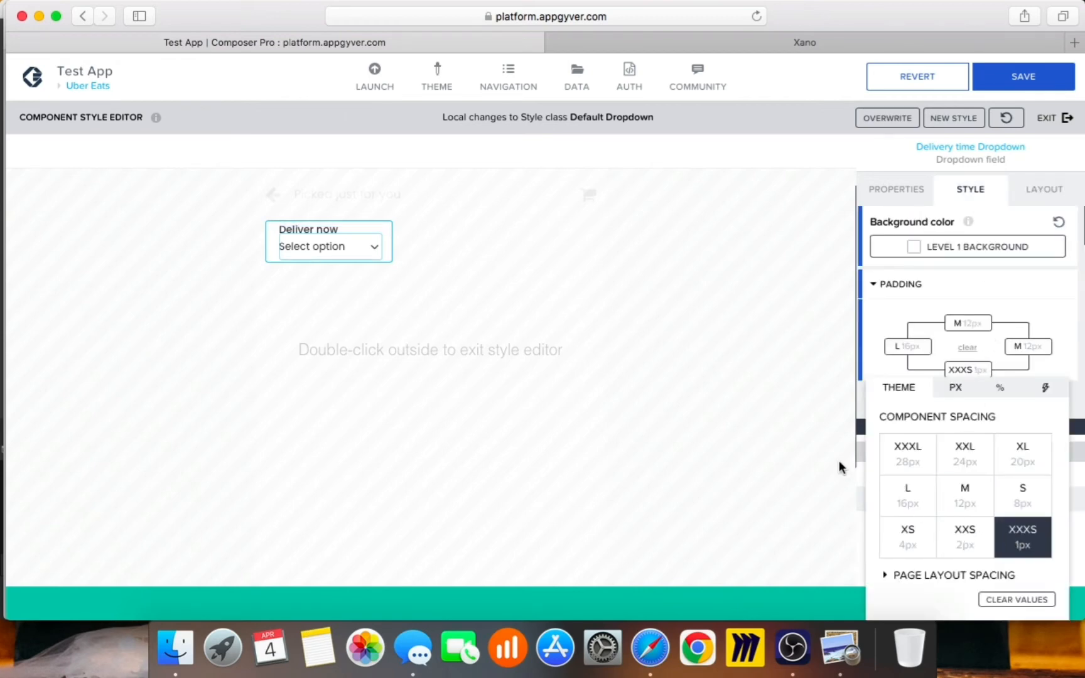
{"action": "left_click", "coordinate": [809, 351]}
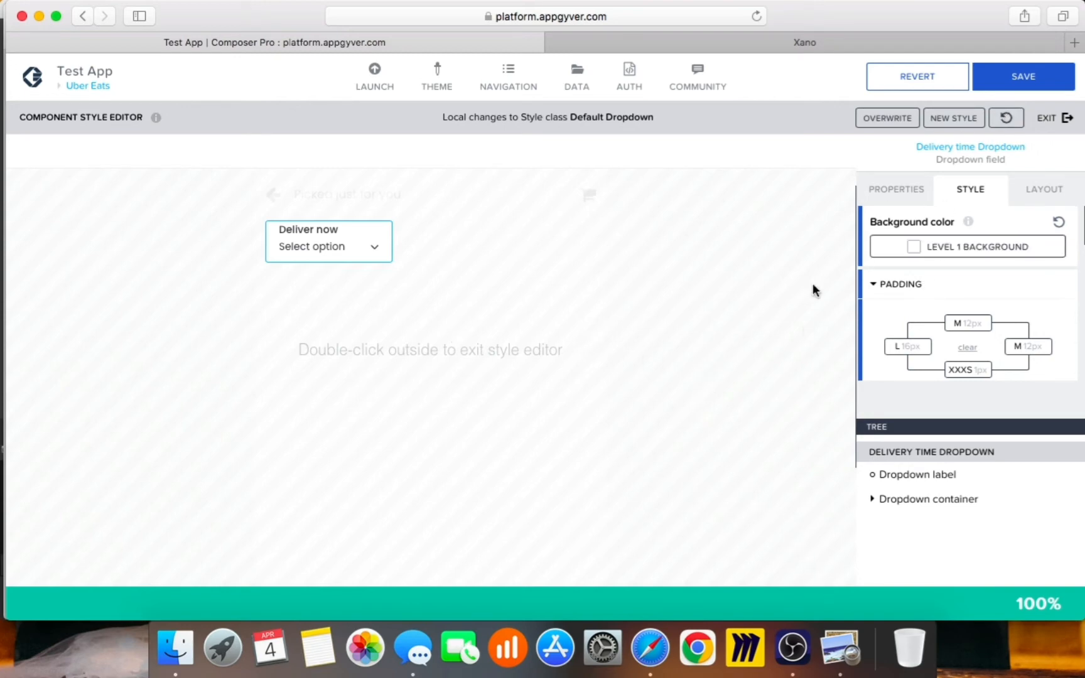
Step: Compare the dropdown with the Uber Eats.jpg mockup, exit the component style editor and save the application
{"action": "left_click", "coordinate": [840, 646]}
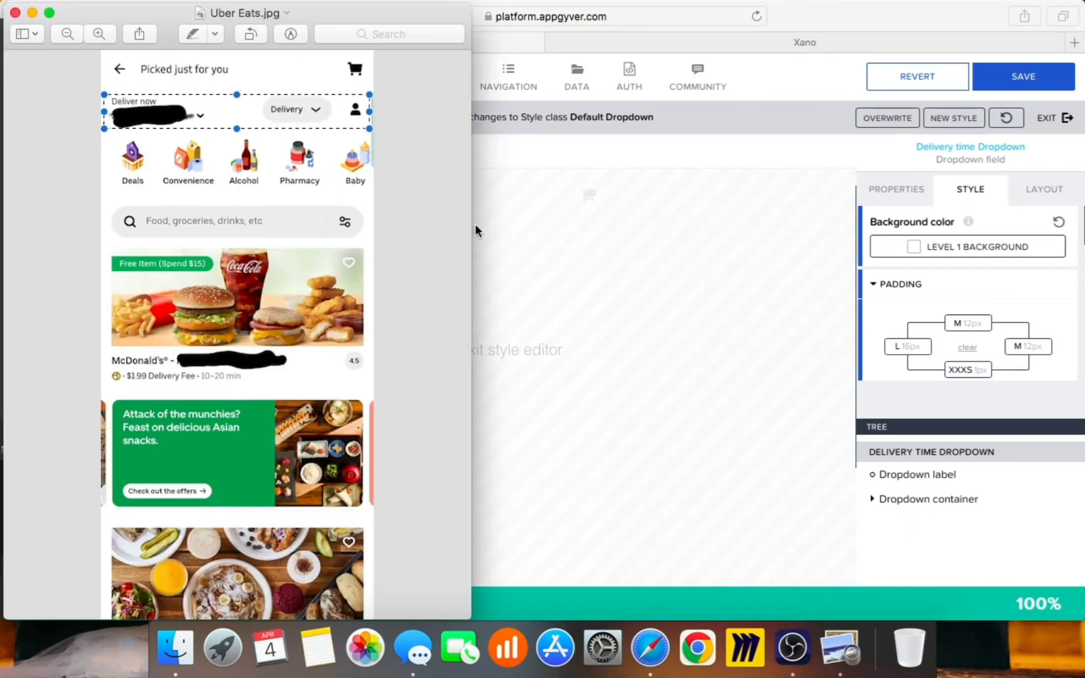
{"action": "left_click", "coordinate": [703, 334]}
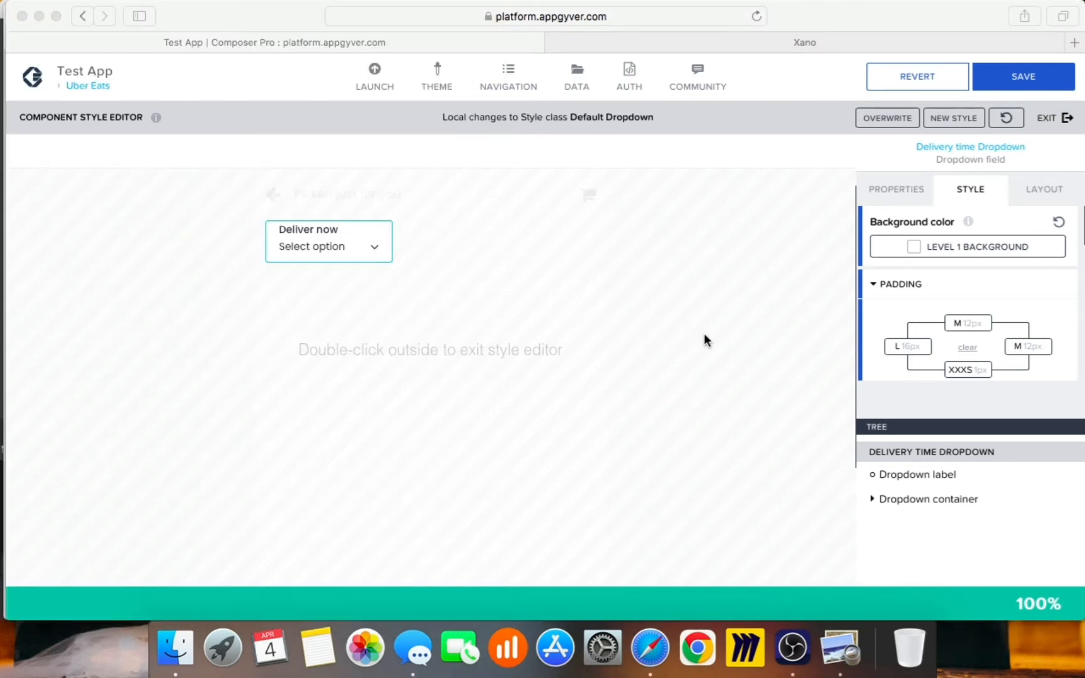
{"action": "double_click", "coordinate": [704, 333]}
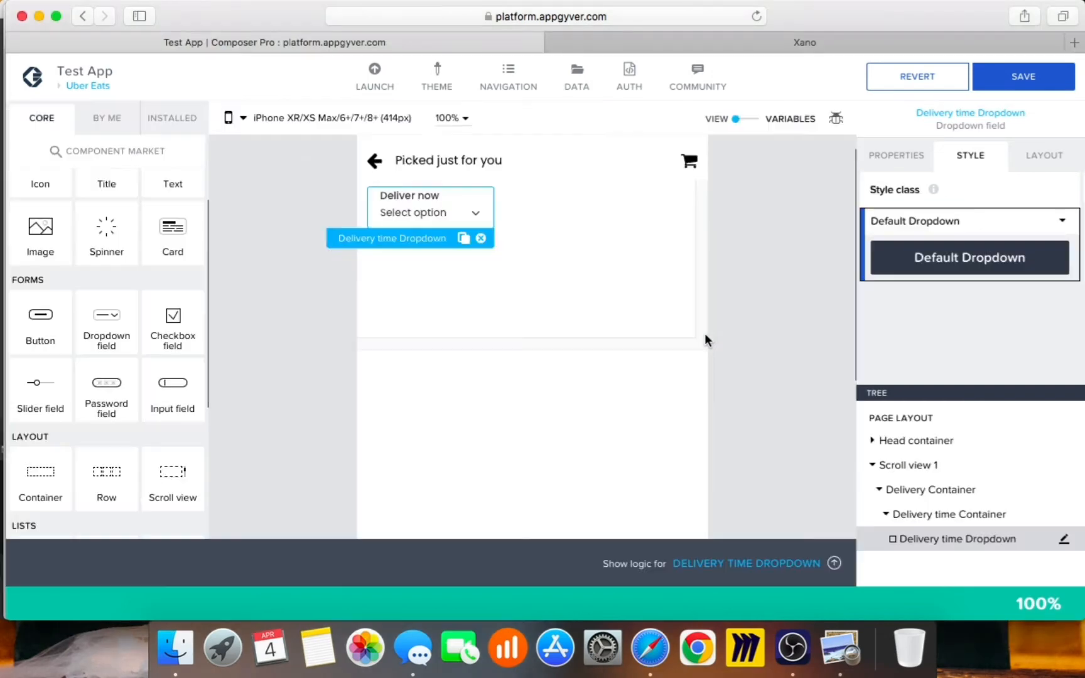
{"action": "left_click", "coordinate": [1024, 76]}
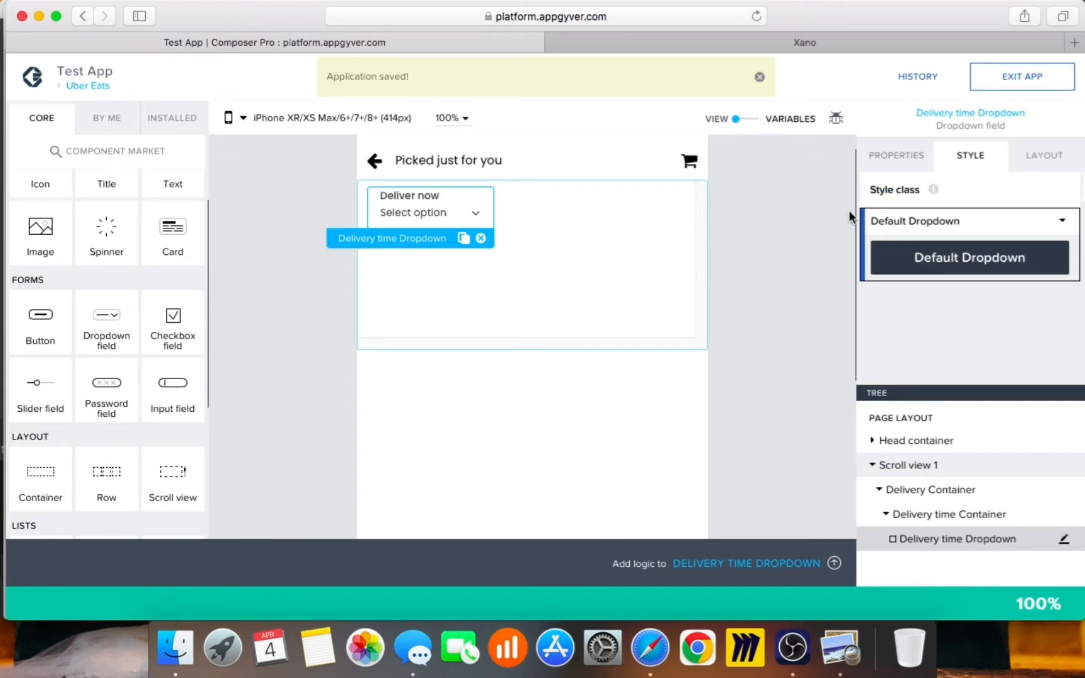
Step: Check the mockup's Delivery selector and add a new container inside the Delivery Container, directly above the Delivery time Container
{"action": "left_click", "coordinate": [832, 655]}
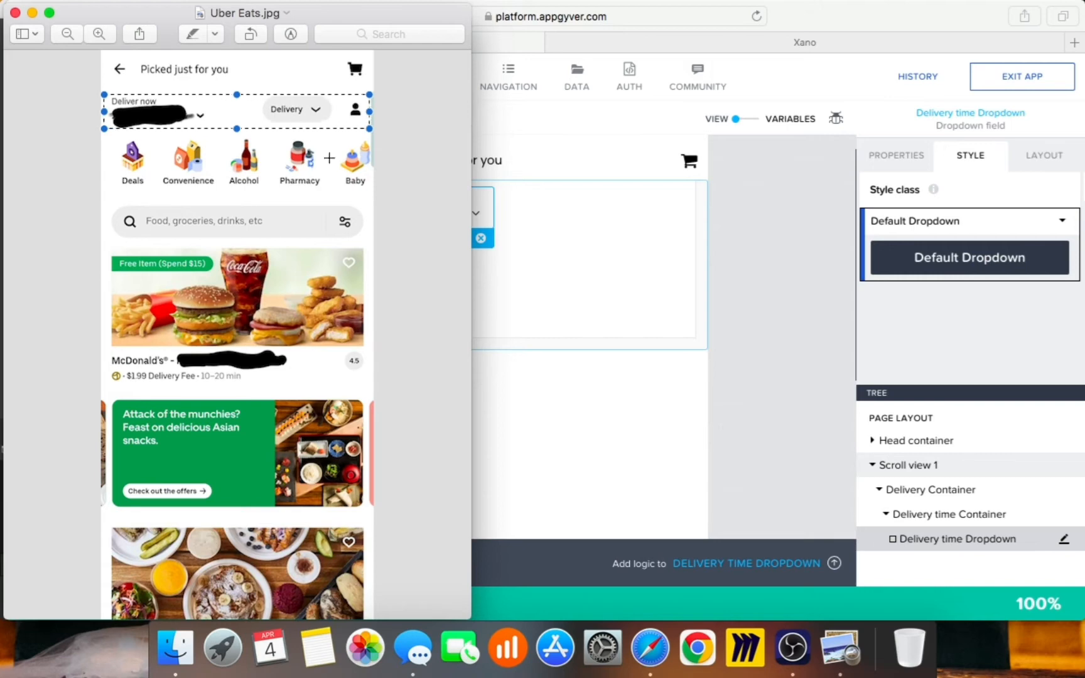
{"action": "left_click", "coordinate": [768, 264]}
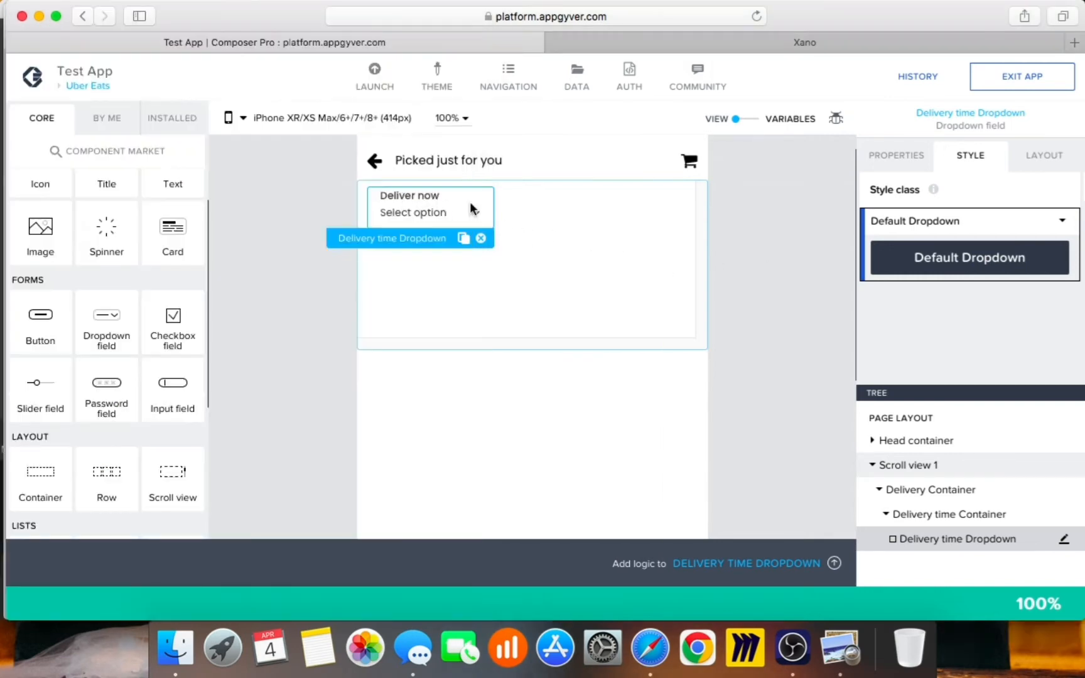
{"action": "left_click", "coordinate": [840, 647]}
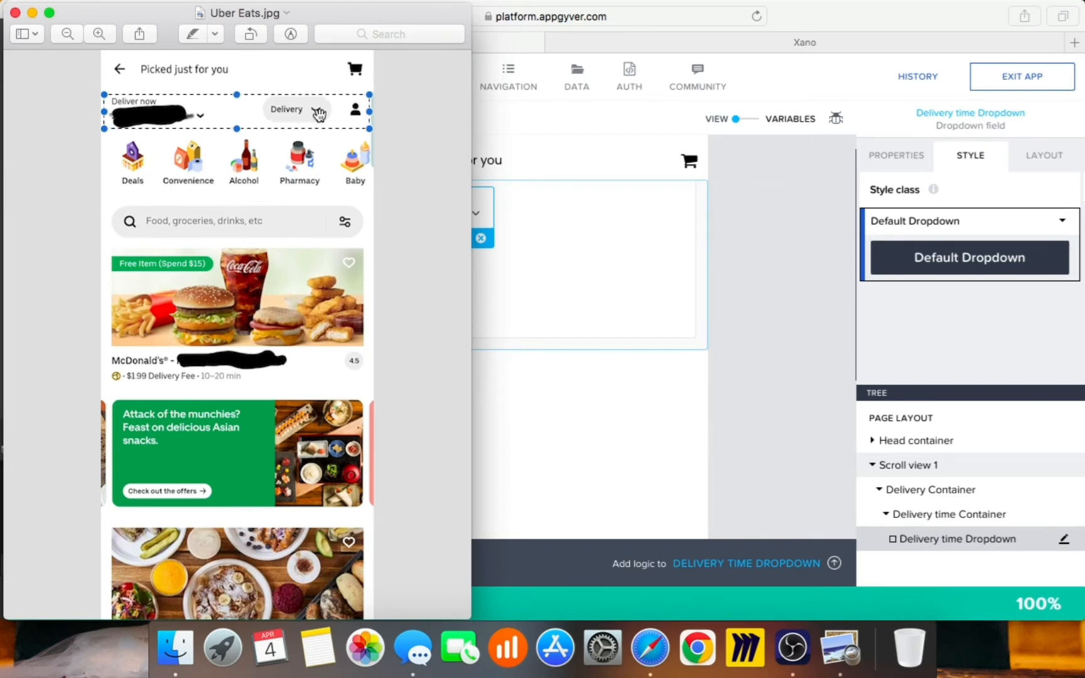
{"action": "left_click", "coordinate": [771, 289]}
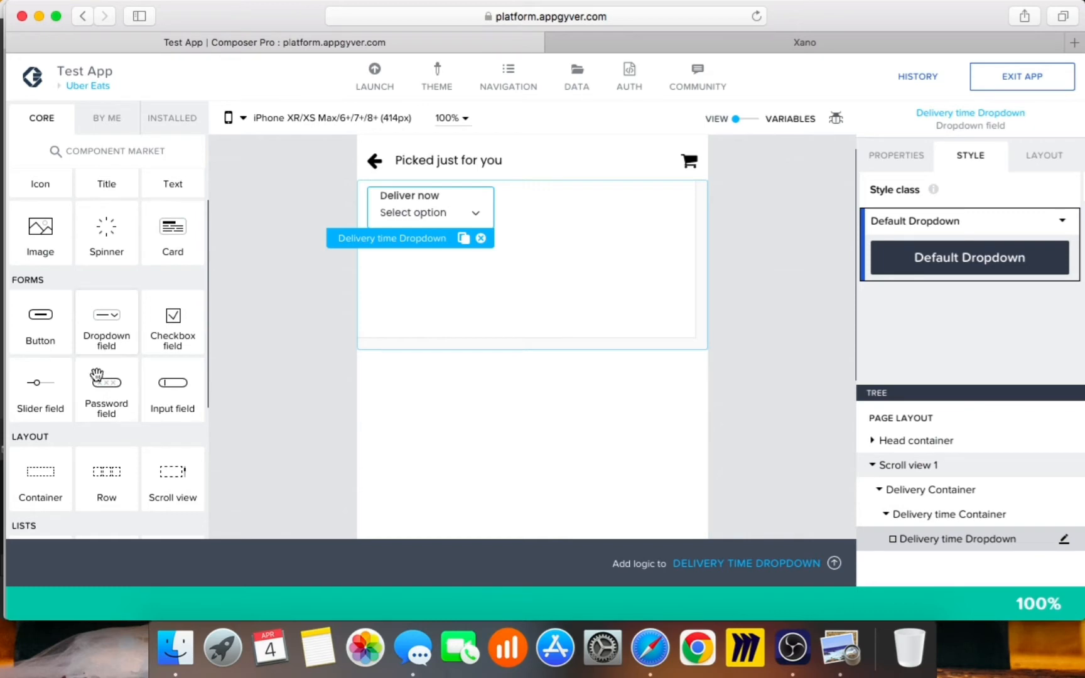
{"action": "left_click_drag", "start_coordinate": [39, 489], "coordinate": [976, 524]}
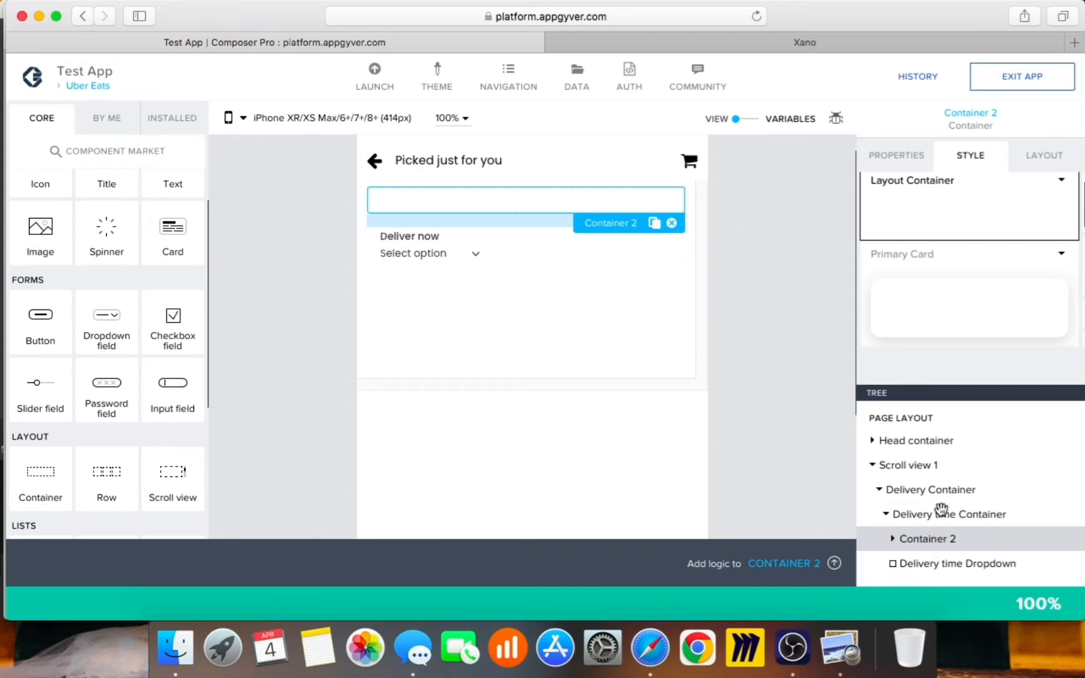
{"action": "left_click_drag", "start_coordinate": [941, 509], "coordinate": [943, 505]}
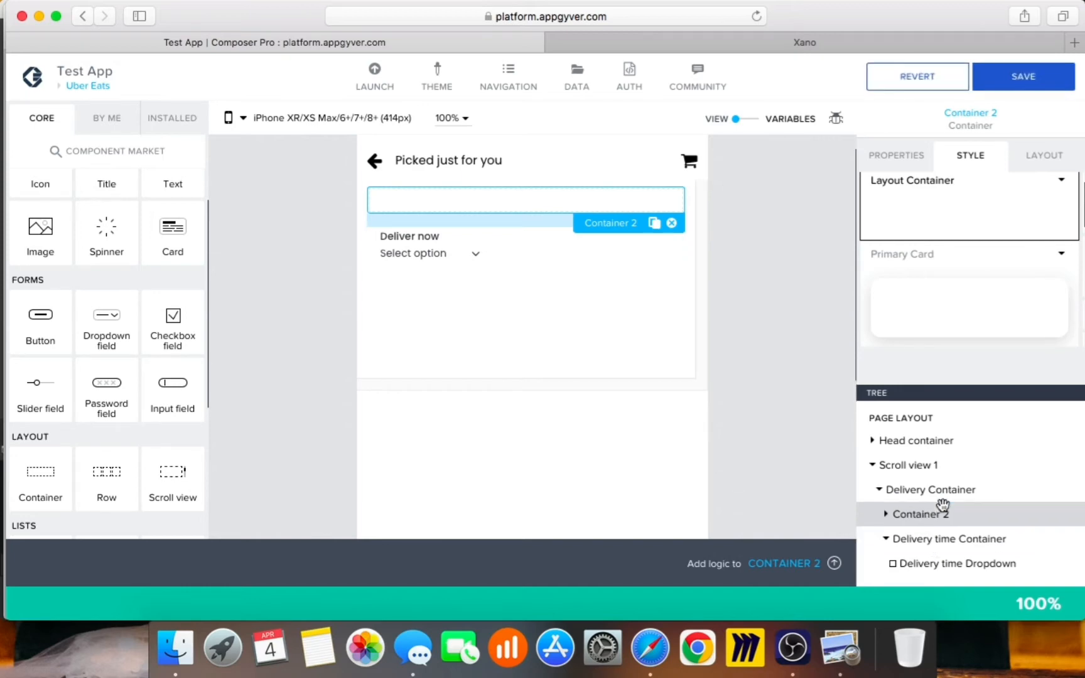
Step: Move the Delivery time Container above Container 2 and set the Delivery Container's layout to Horizontal
{"action": "left_click", "coordinate": [886, 540]}
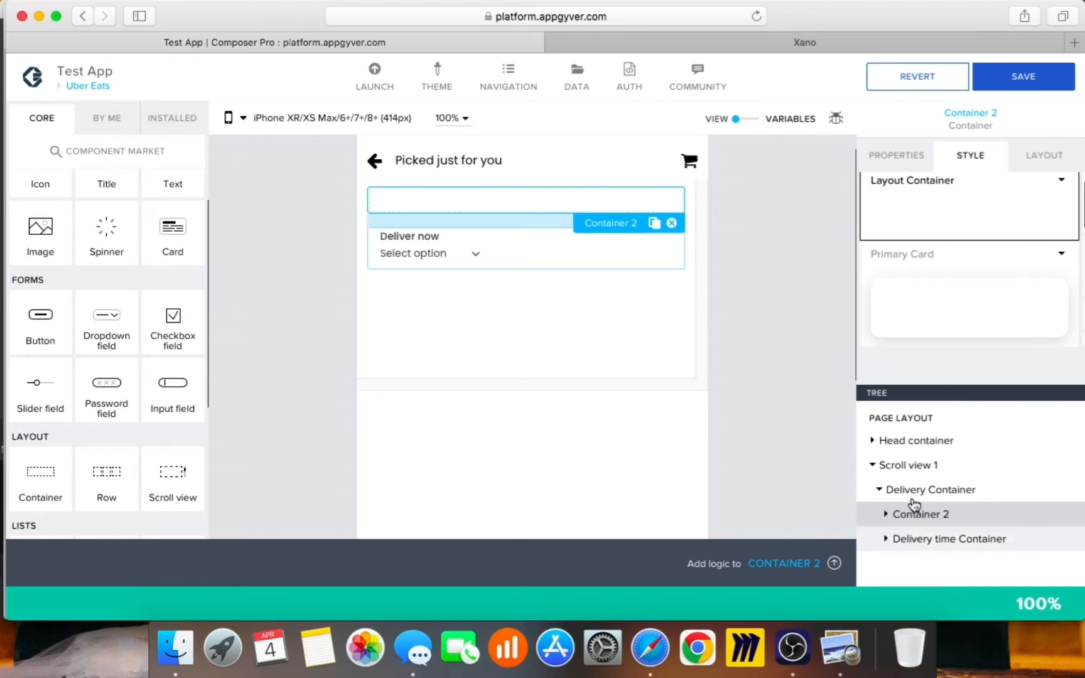
{"action": "left_click_drag", "start_coordinate": [914, 506], "coordinate": [915, 501]}
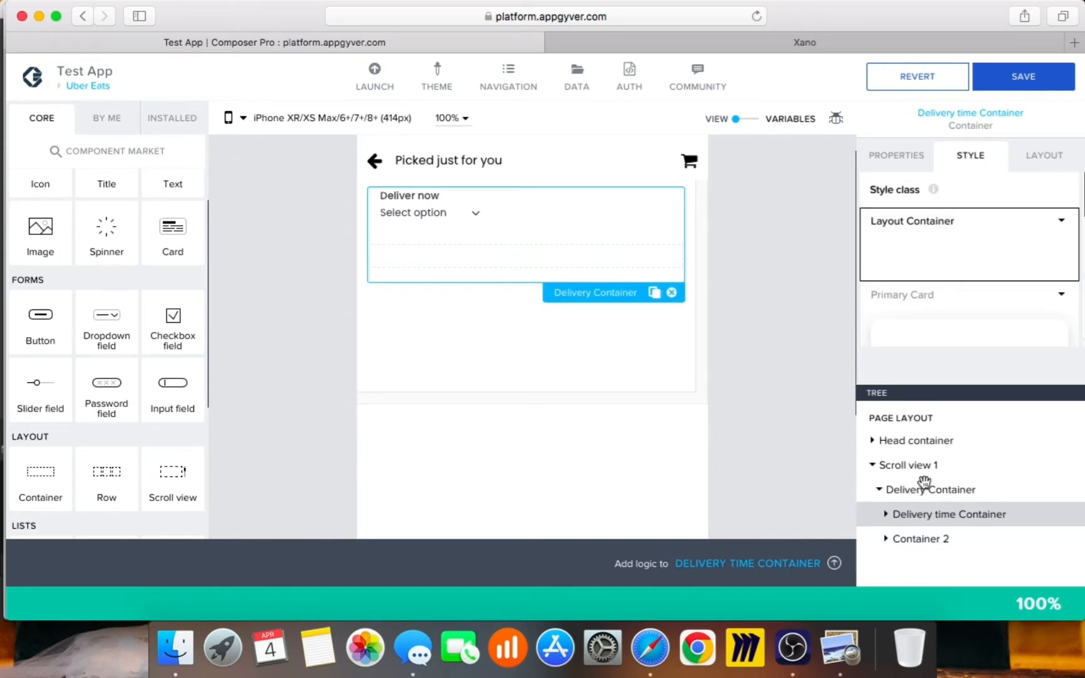
{"action": "left_click", "coordinate": [942, 489]}
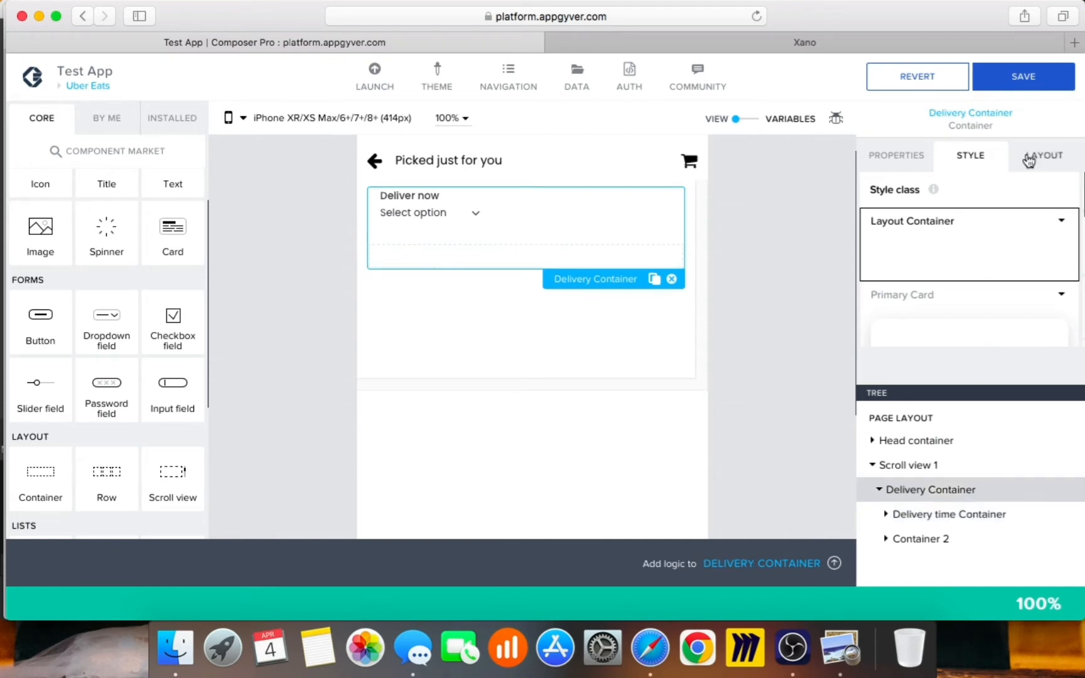
{"action": "left_click", "coordinate": [1042, 155]}
{"action": "left_click", "coordinate": [961, 306]}
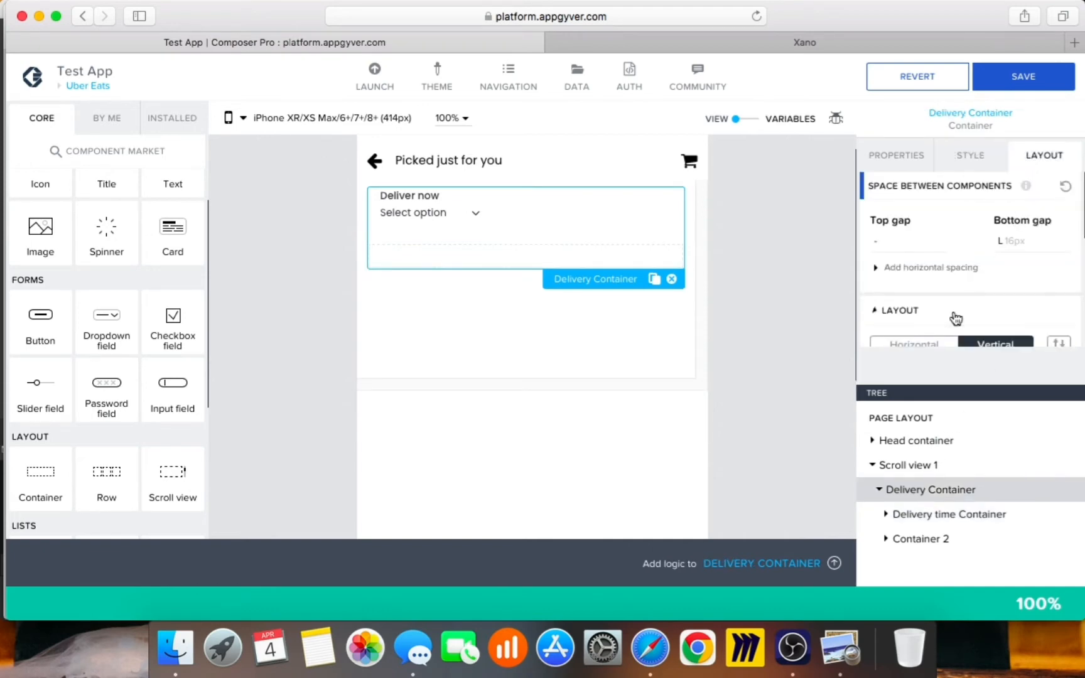
{"action": "left_click", "coordinate": [926, 342]}
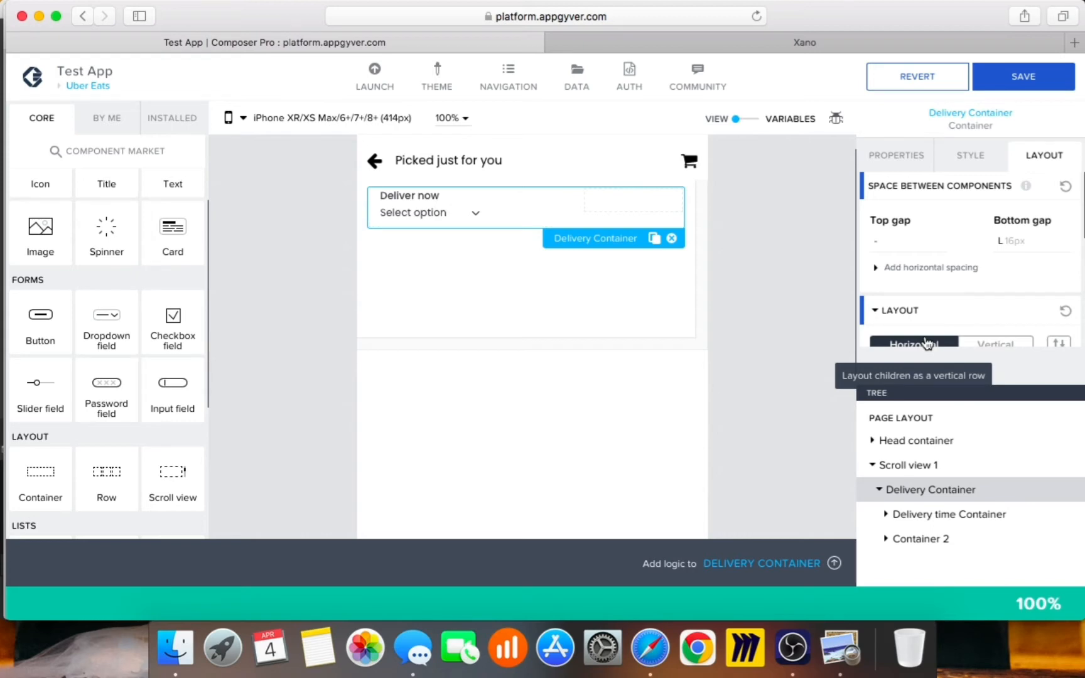
Step: Add an icon component inside the Delivery Container, directly after Container 2
{"action": "scroll", "coordinate": [44, 284], "scroll_direction": "up", "scroll_amount": 2}
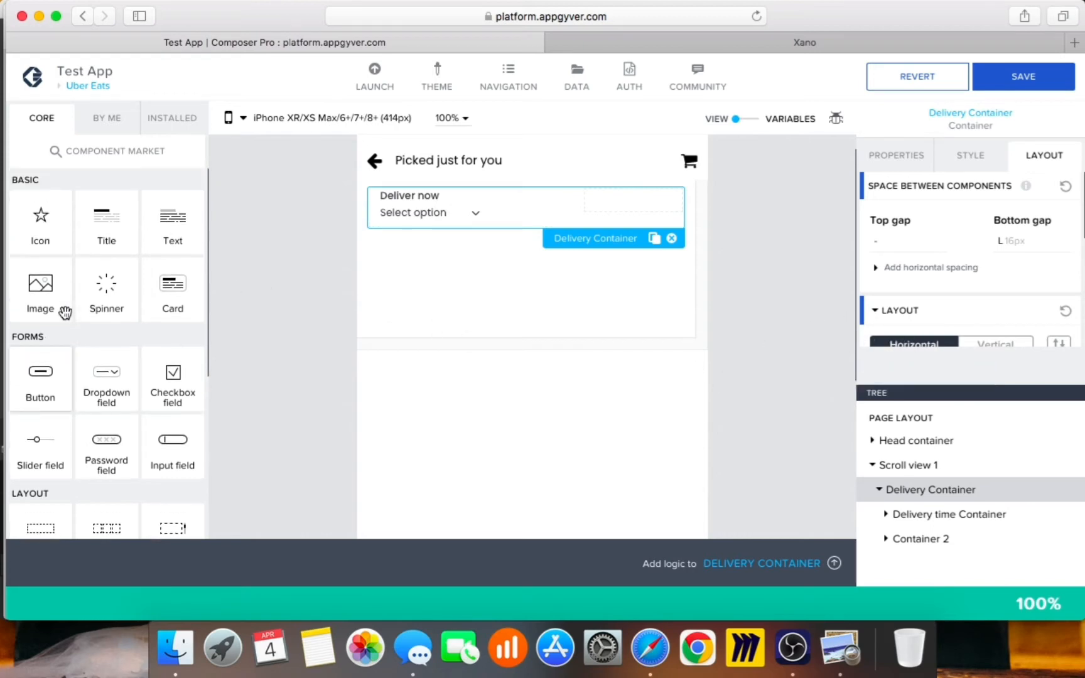
{"action": "left_click_drag", "start_coordinate": [67, 242], "coordinate": [914, 494]}
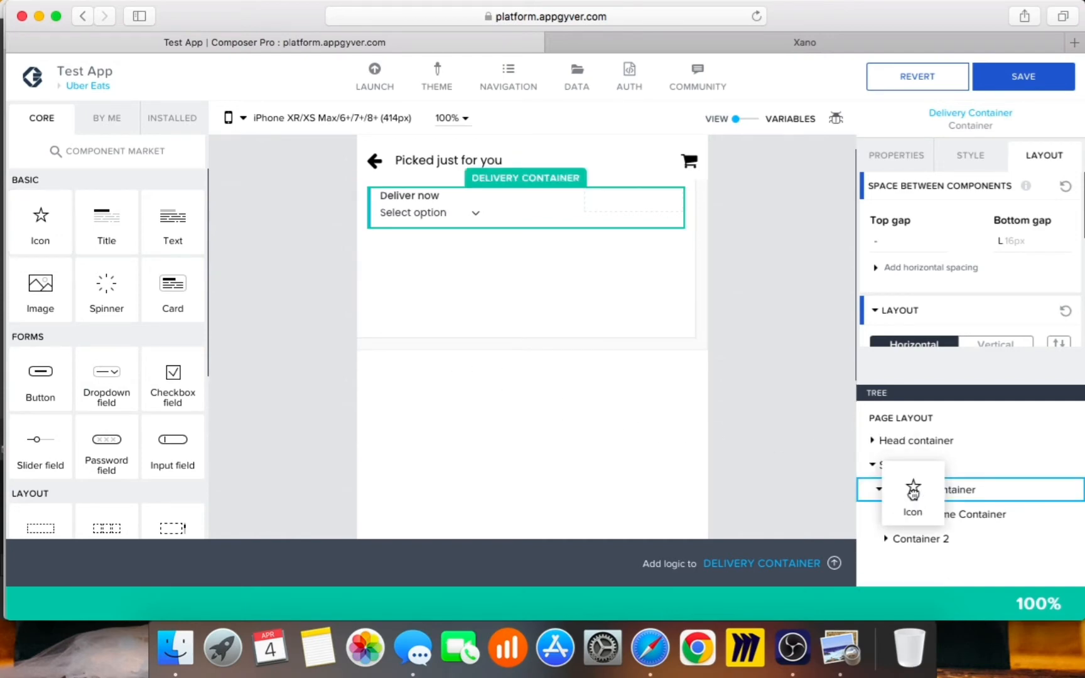
{"action": "left_click_drag", "start_coordinate": [914, 494], "coordinate": [900, 543]}
{"action": "left_click", "coordinate": [914, 525]}
Step: Add a dropdown field inside Container 2 and clear its label text
{"action": "left_click", "coordinate": [905, 542]}
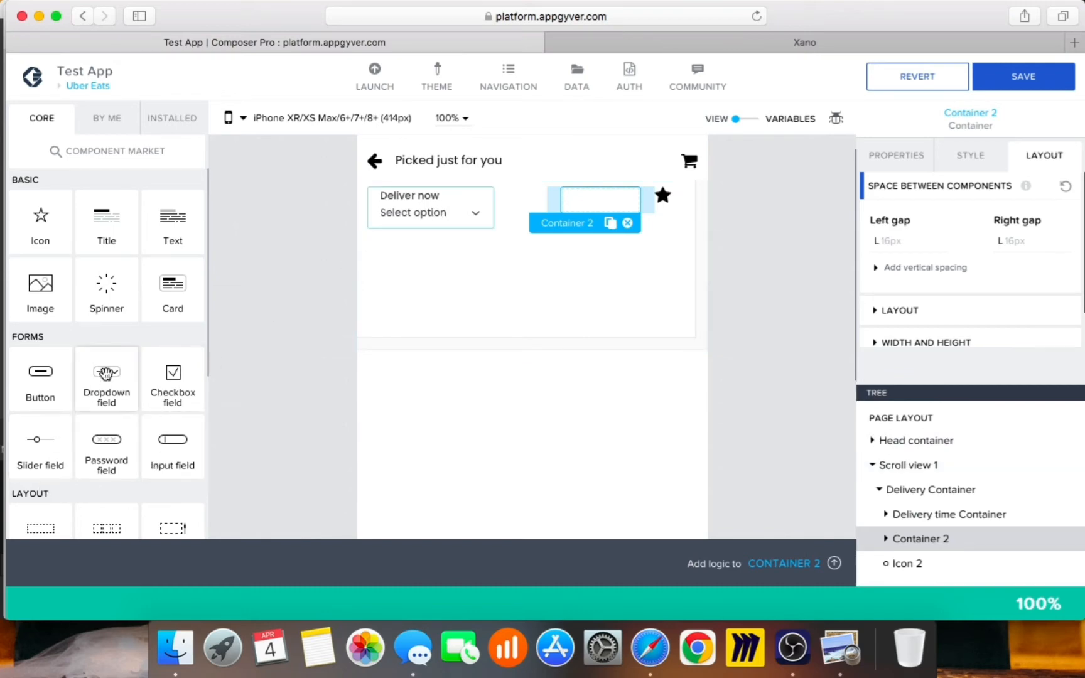
{"action": "left_click_drag", "start_coordinate": [106, 374], "coordinate": [925, 545]}
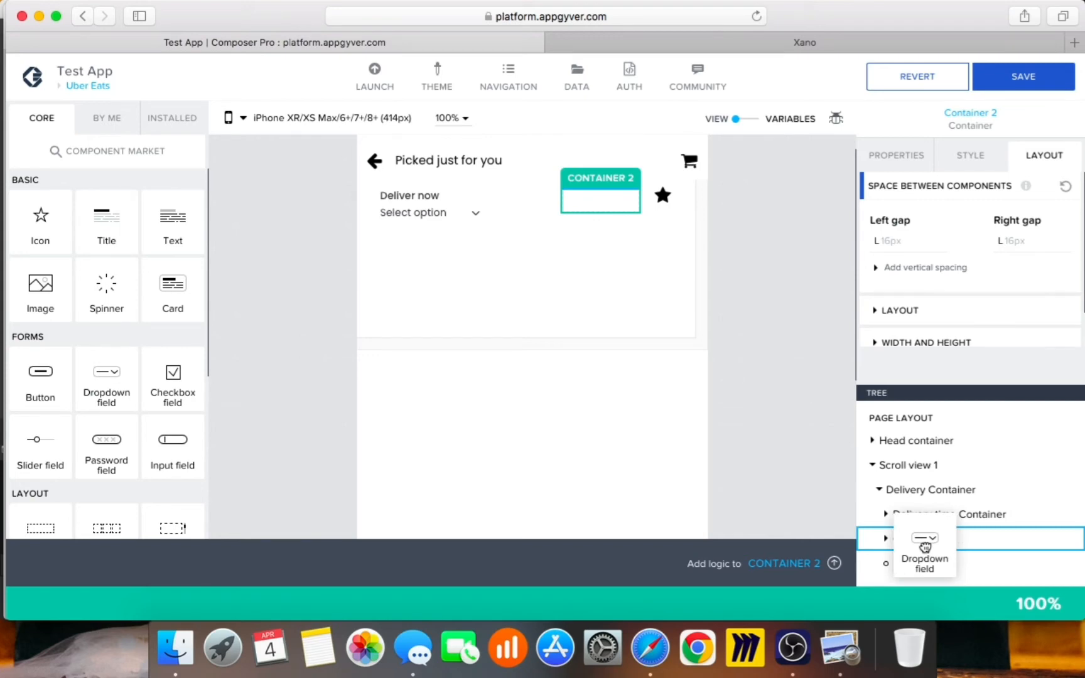
{"action": "left_click_drag", "start_coordinate": [925, 544], "coordinate": [925, 545]}
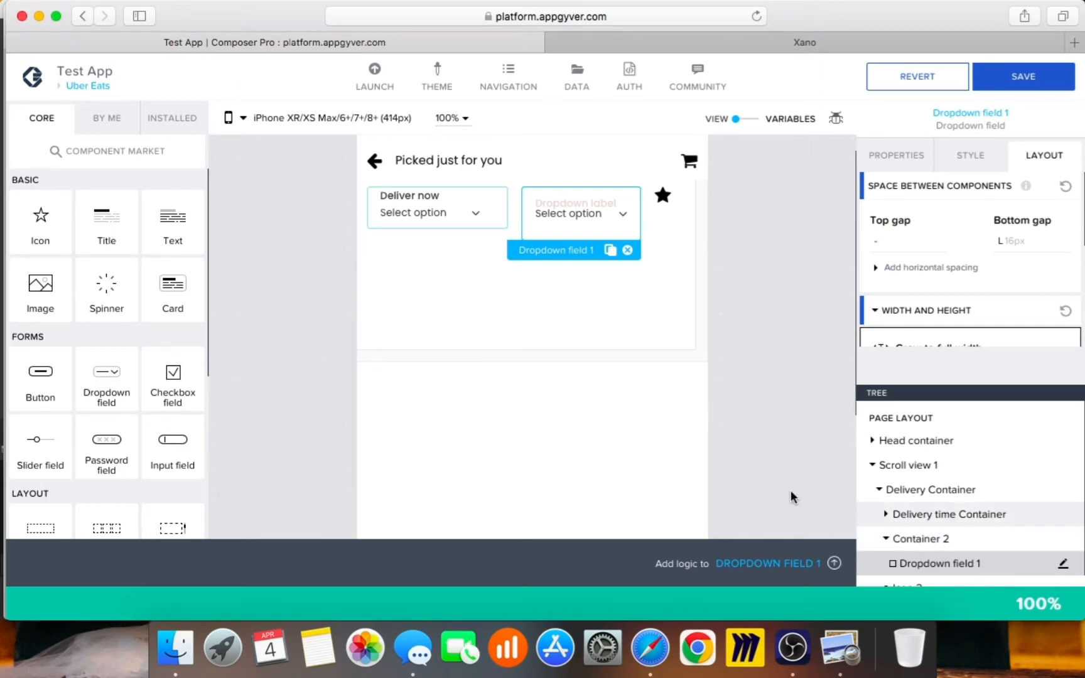
{"action": "left_click", "coordinate": [899, 161]}
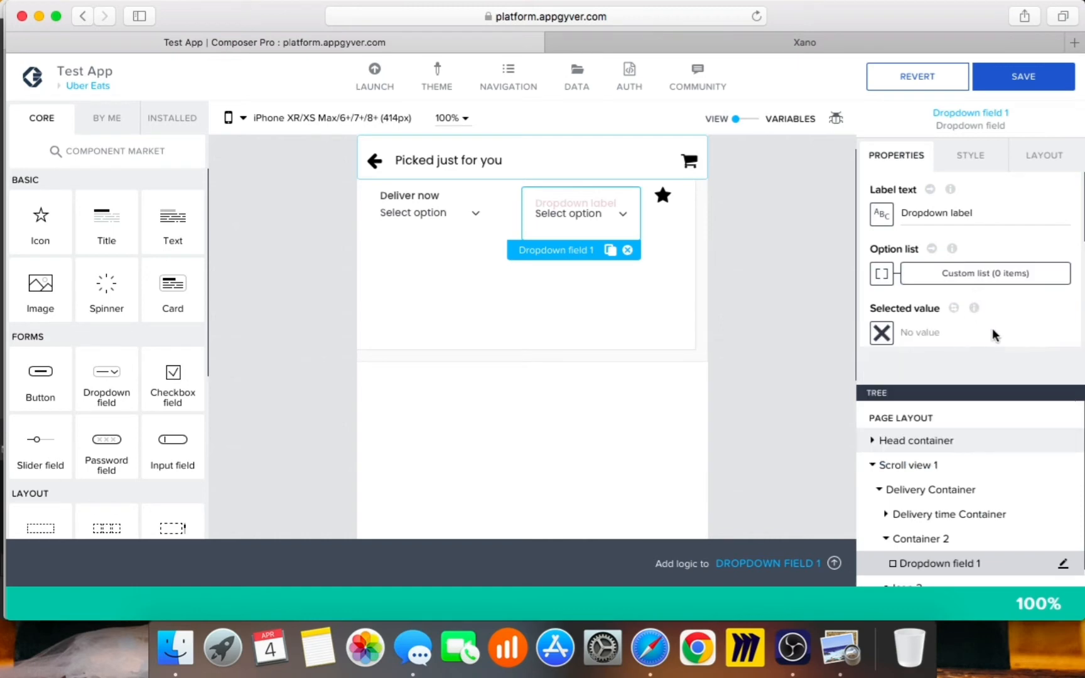
{"action": "left_click_drag", "start_coordinate": [981, 212], "coordinate": [815, 189]}
{"action": "key", "text": "BackSpace"}
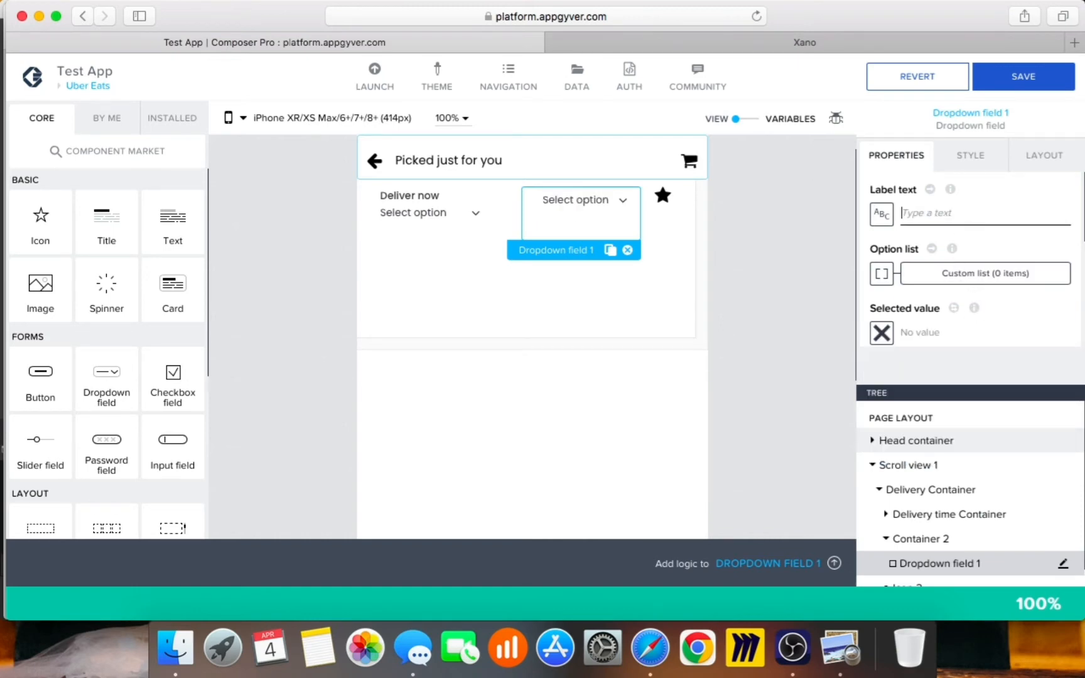
{"action": "left_click", "coordinate": [827, 317]}
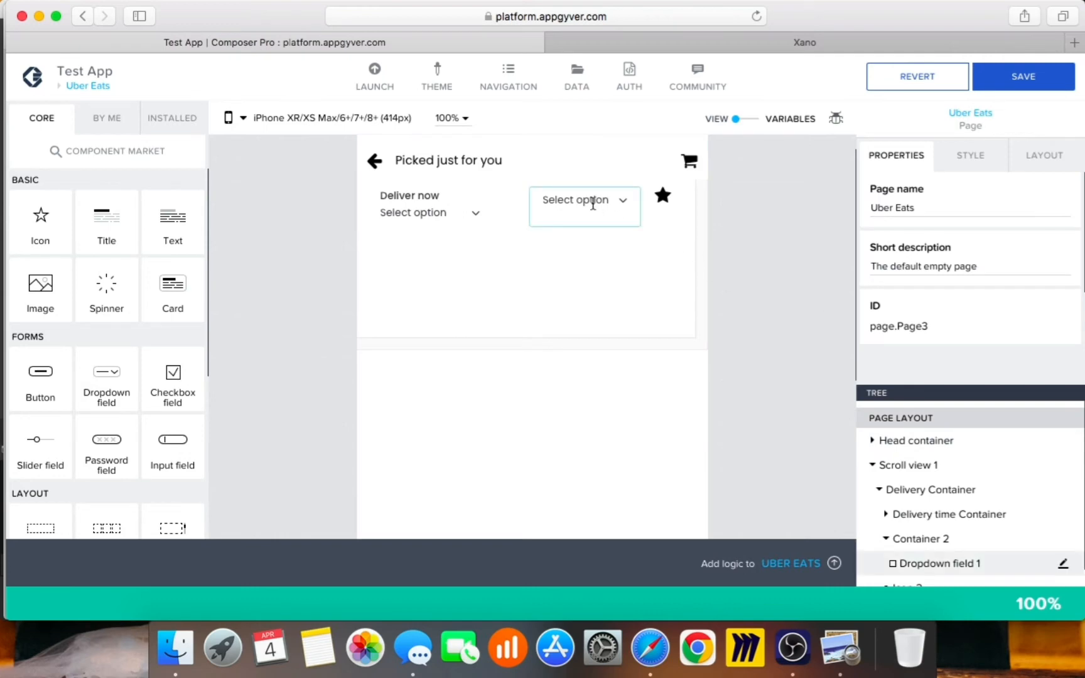
Step: Set the new dropdown field's own alignment within Container 2 to the horizontal center
{"action": "left_click", "coordinate": [625, 255]}
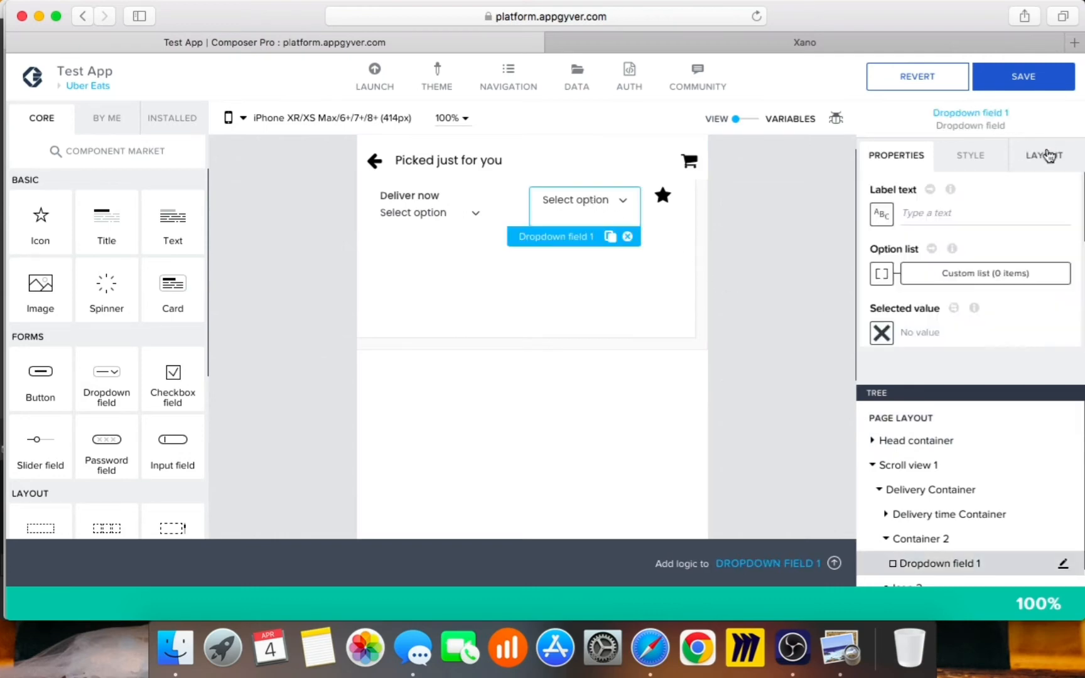
{"action": "left_click", "coordinate": [1044, 157]}
{"action": "scroll", "coordinate": [981, 297], "scroll_direction": "down", "scroll_amount": 2}
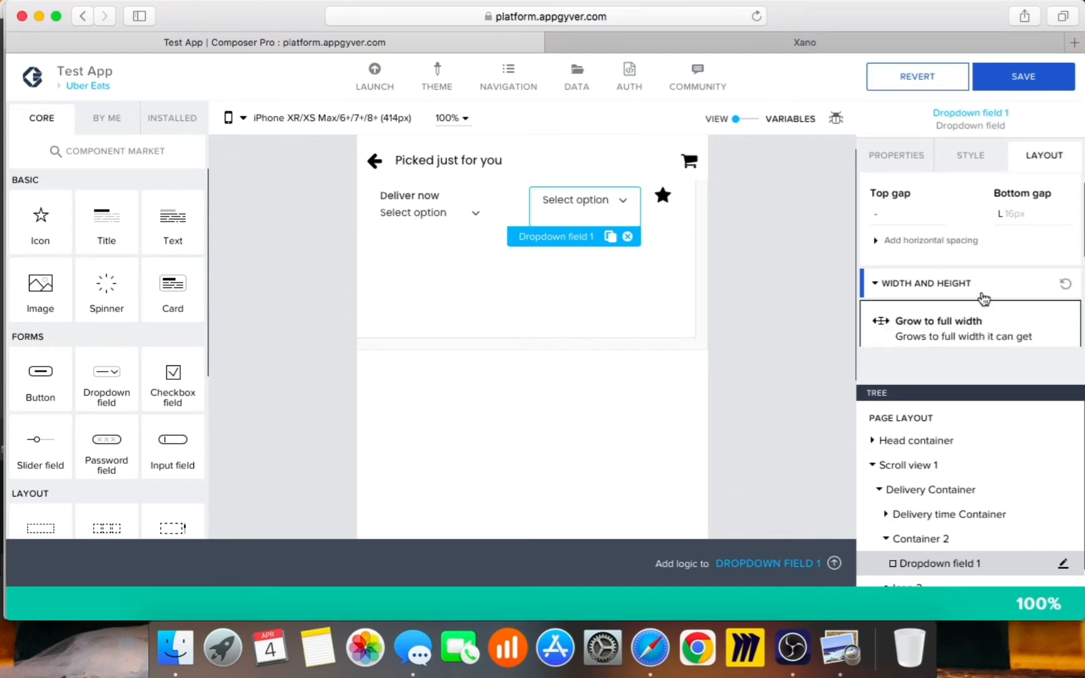
{"action": "scroll", "coordinate": [981, 307], "scroll_direction": "up", "scroll_amount": 2}
{"action": "left_click", "coordinate": [957, 310]}
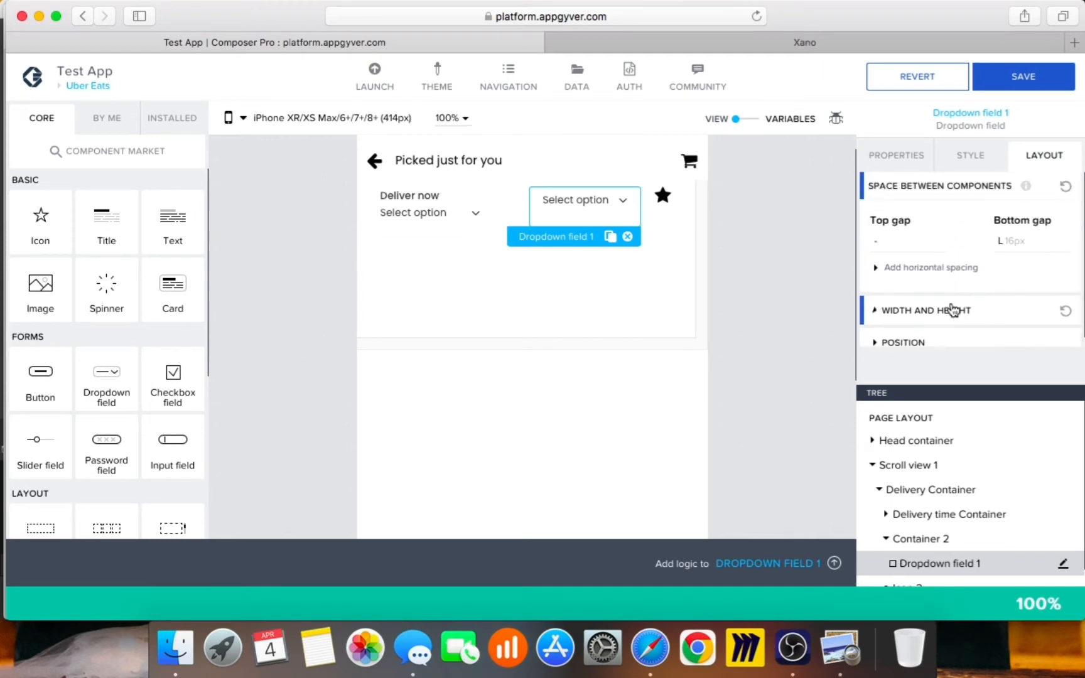
{"action": "left_click", "coordinate": [968, 332]}
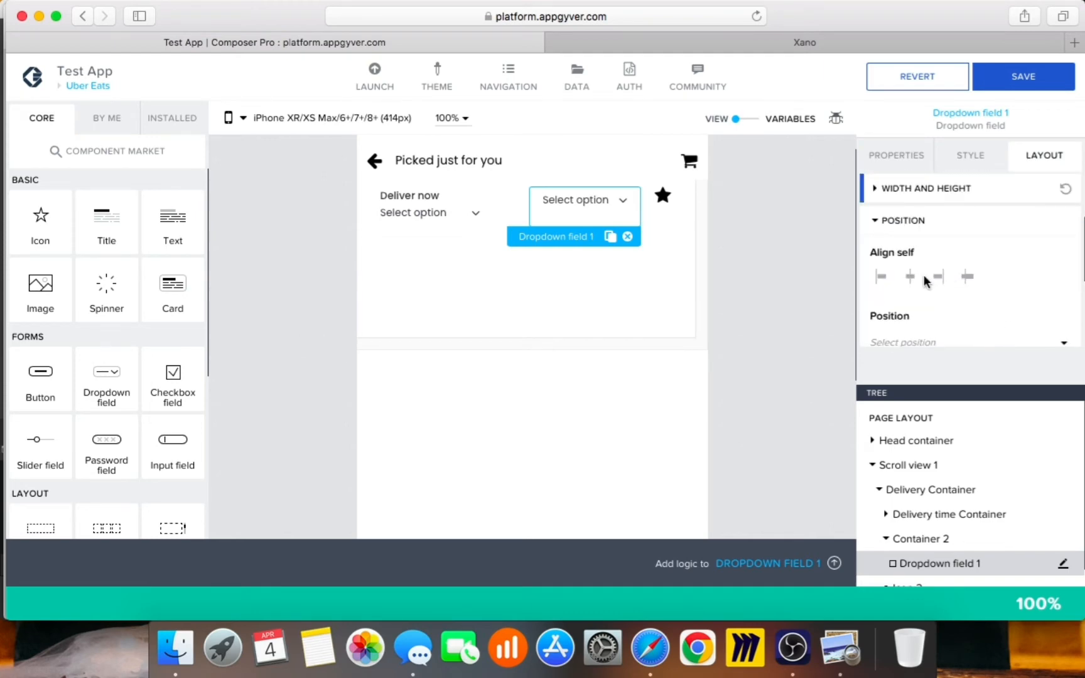
{"action": "left_click", "coordinate": [912, 277]}
{"action": "scroll", "coordinate": [969, 273], "scroll_direction": "up", "scroll_amount": 2}
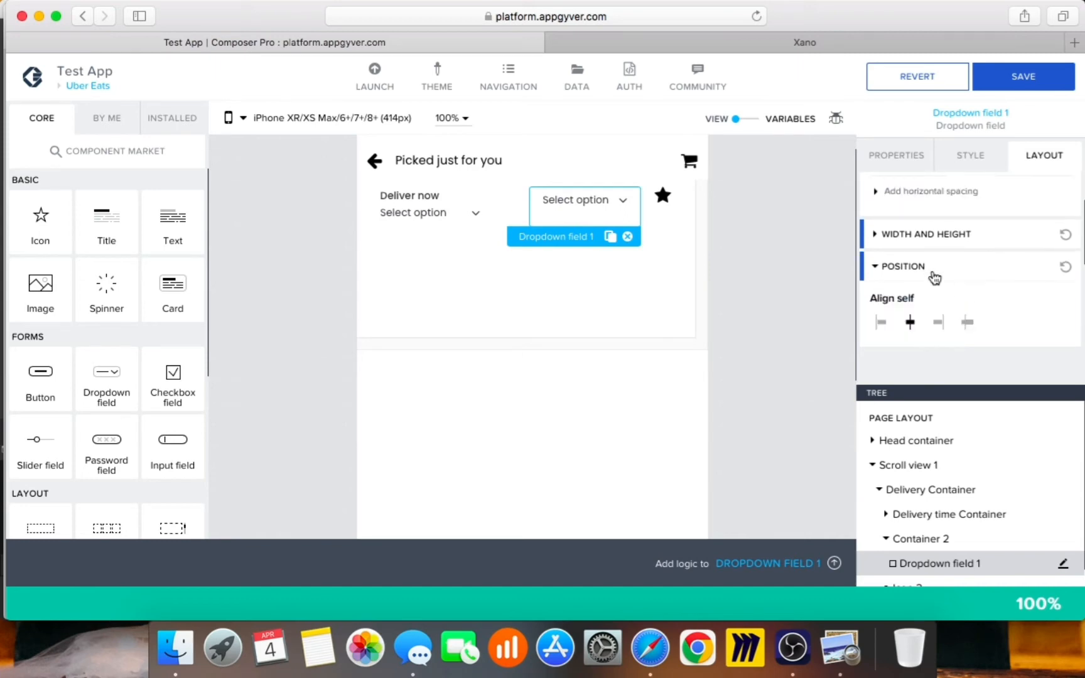
Step: Switch the new dropdown field to an exact size and set its width to 125 px
{"action": "left_click", "coordinate": [932, 269]}
{"action": "left_click", "coordinate": [945, 301]}
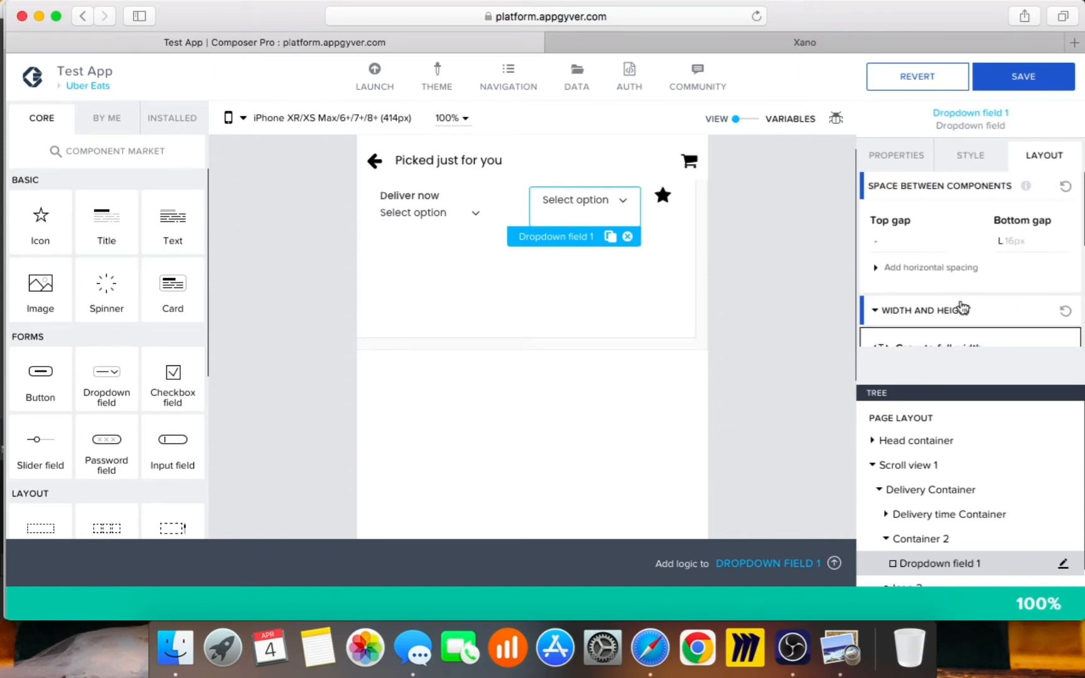
{"action": "scroll", "coordinate": [970, 306], "scroll_direction": "down", "scroll_amount": 2}
{"action": "scroll", "coordinate": [955, 308], "scroll_direction": "down", "scroll_amount": 1}
{"action": "scroll", "coordinate": [945, 312], "scroll_direction": "down", "scroll_amount": 1}
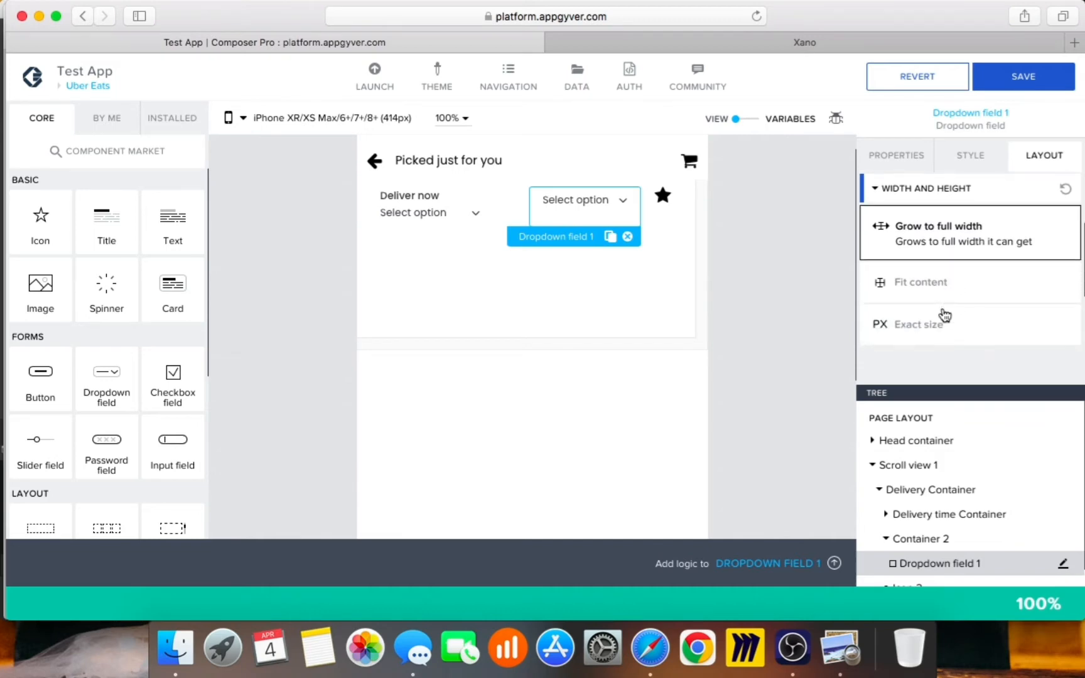
{"action": "left_click", "coordinate": [996, 299]}
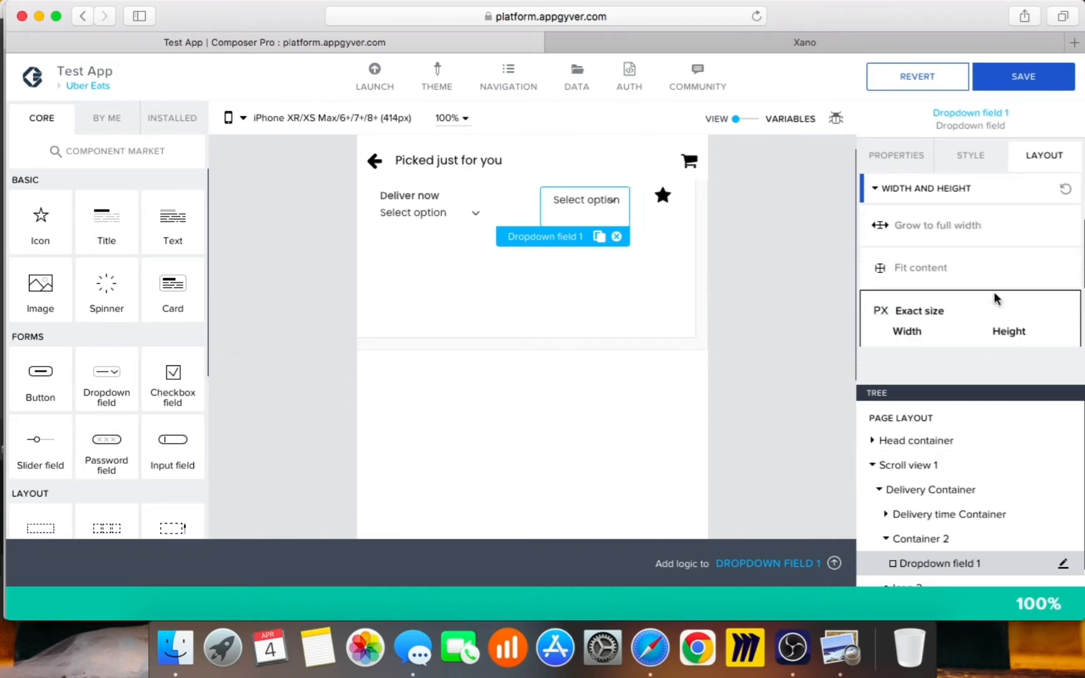
{"action": "scroll", "coordinate": [974, 302], "scroll_direction": "down", "scroll_amount": 1}
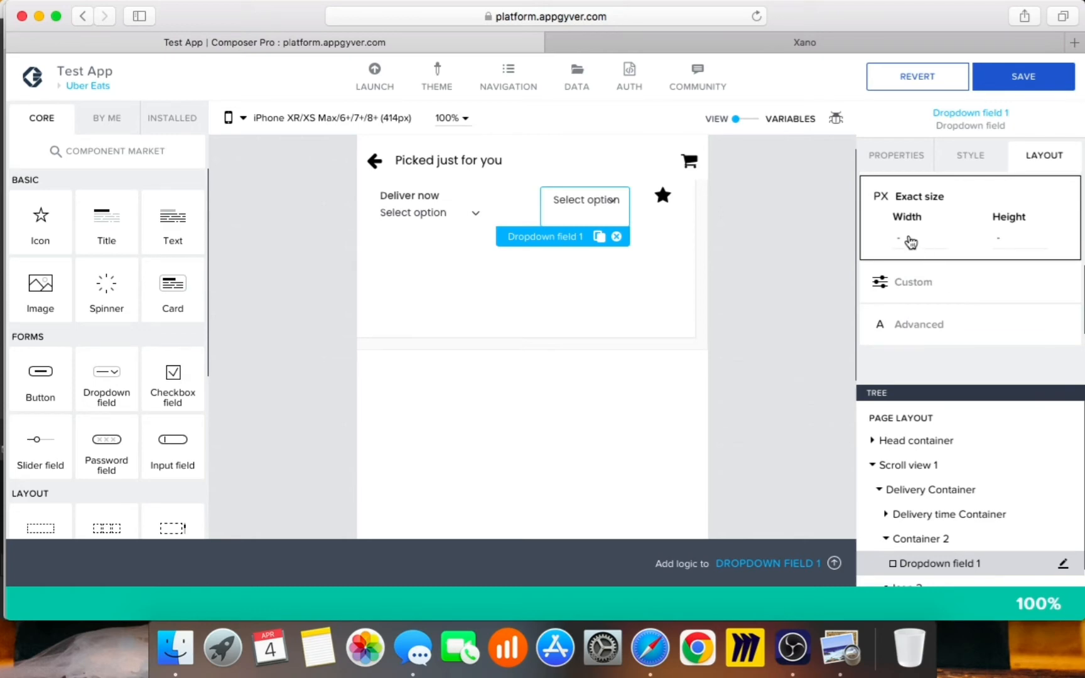
{"action": "left_click", "coordinate": [909, 240]}
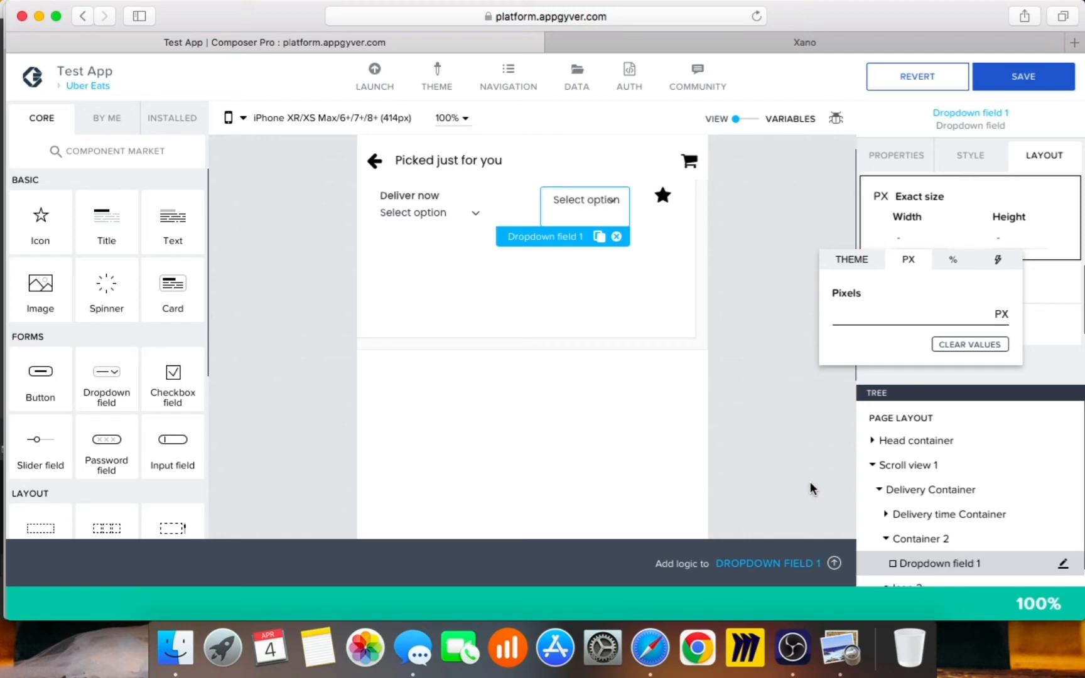
{"action": "type", "text": "125"}
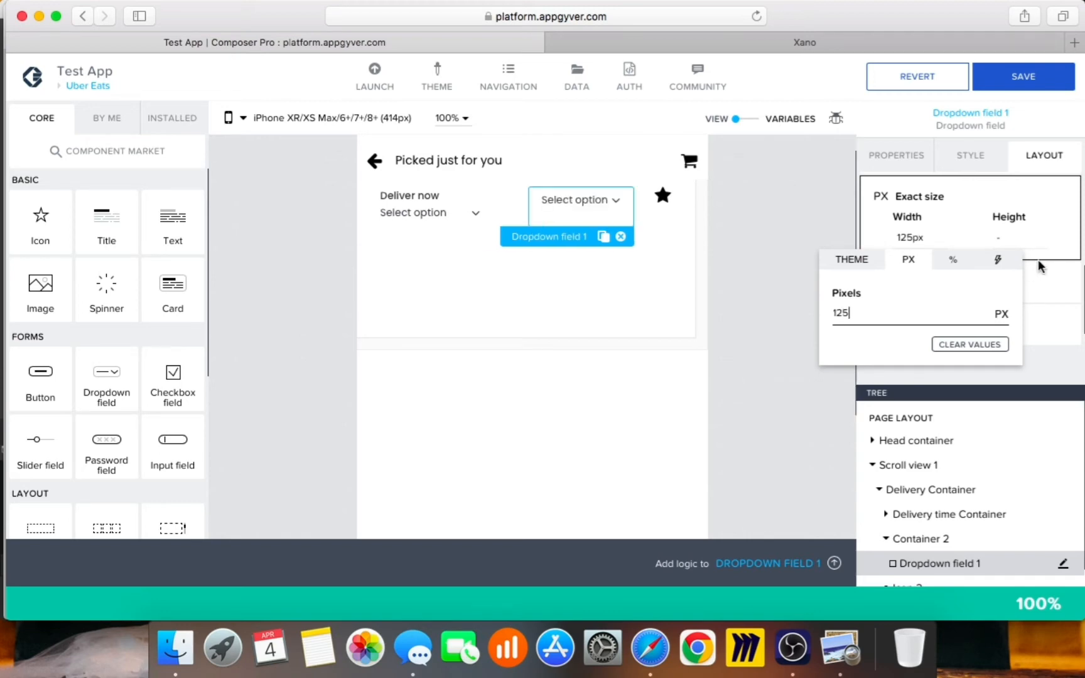
Step: Set the new dropdown field's exact height to 40 px
{"action": "left_click", "coordinate": [1025, 221]}
{"action": "left_click", "coordinate": [998, 241]}
{"action": "left_click", "coordinate": [917, 317]}
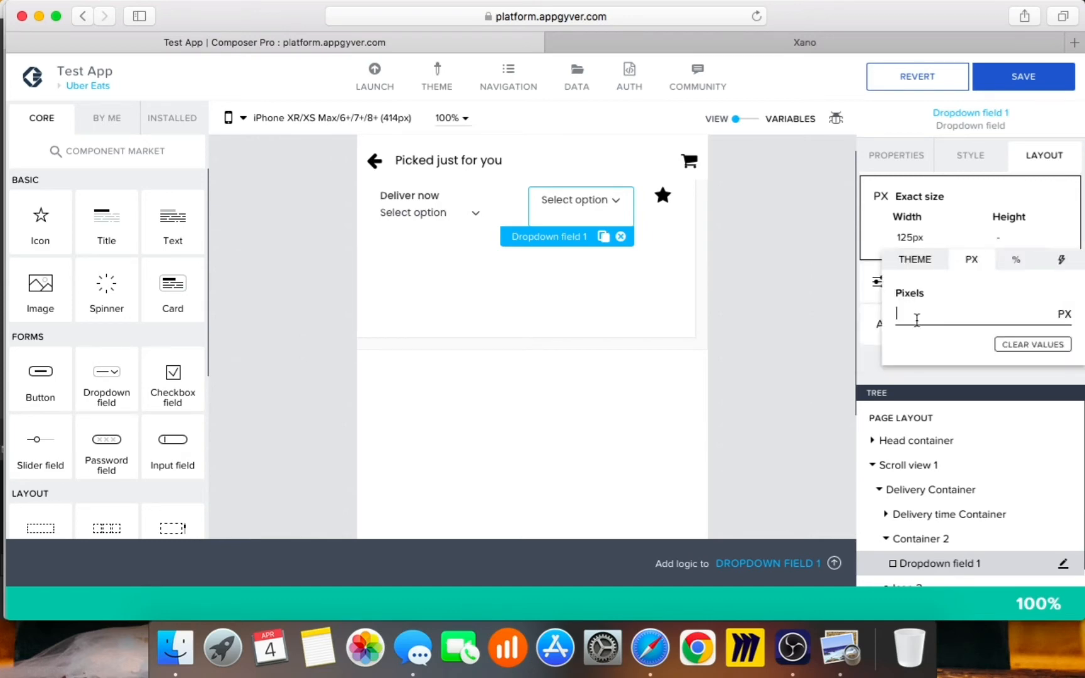
{"action": "type", "text": "40"}
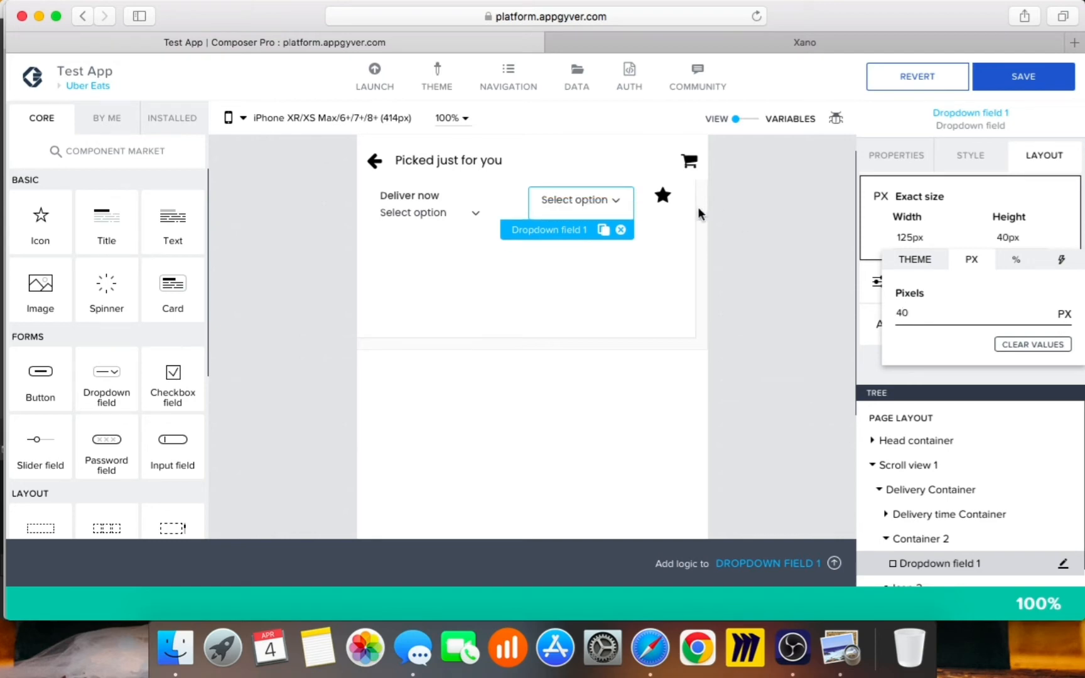
{"action": "left_click", "coordinate": [942, 179]}
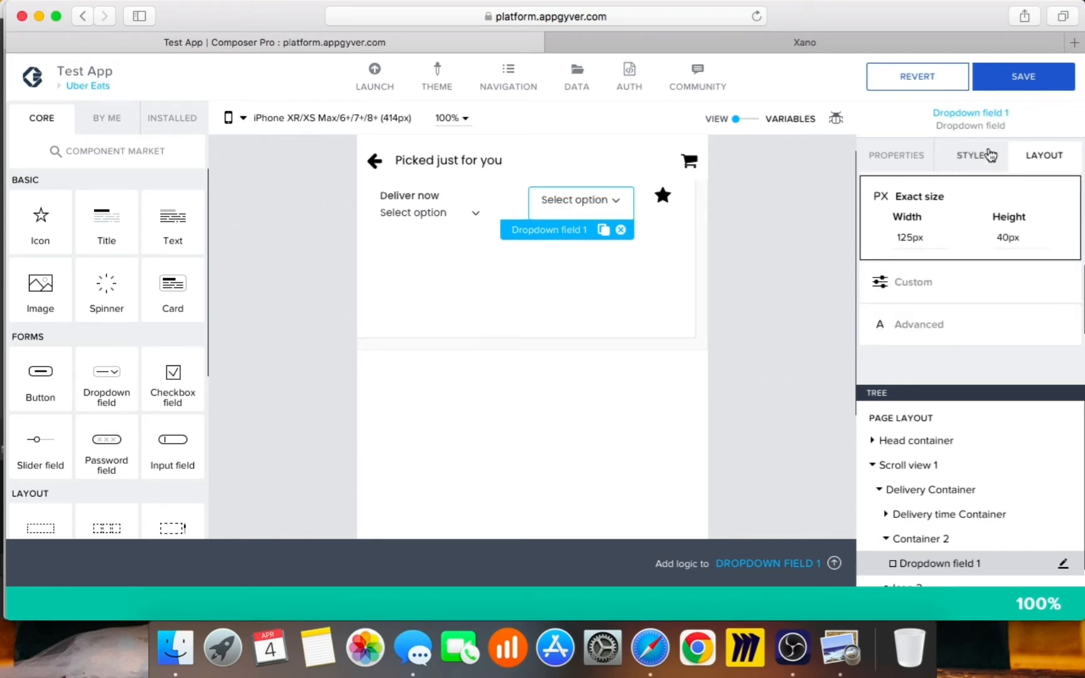
Step: Edit the new dropdown field's Default Dropdown style and set its background color to Level 3 background
{"action": "left_click", "coordinate": [980, 156]}
{"action": "left_click", "coordinate": [1060, 221]}
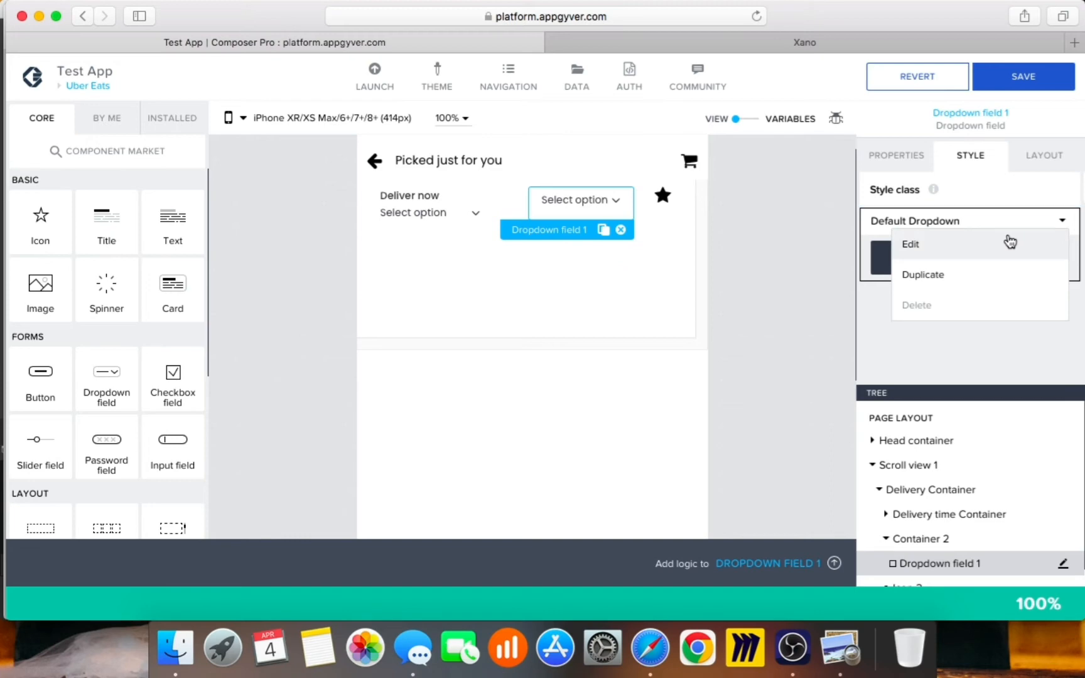
{"action": "left_click", "coordinate": [1010, 243]}
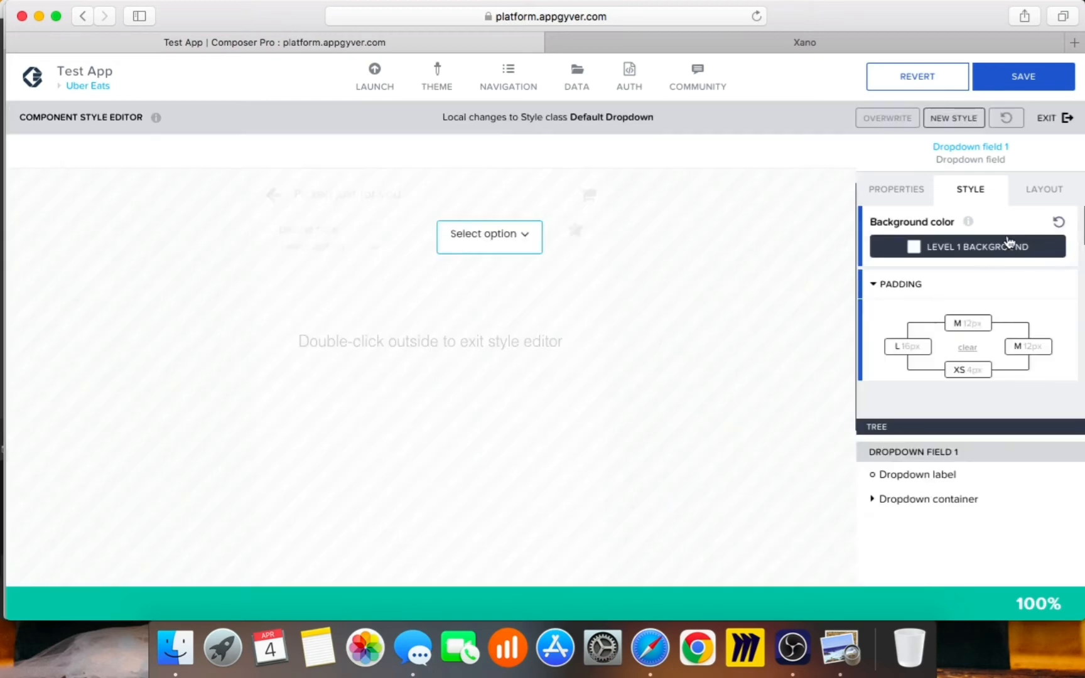
{"action": "scroll", "coordinate": [1003, 292], "scroll_direction": "down", "scroll_amount": 2}
{"action": "scroll", "coordinate": [1003, 299], "scroll_direction": "up", "scroll_amount": 2}
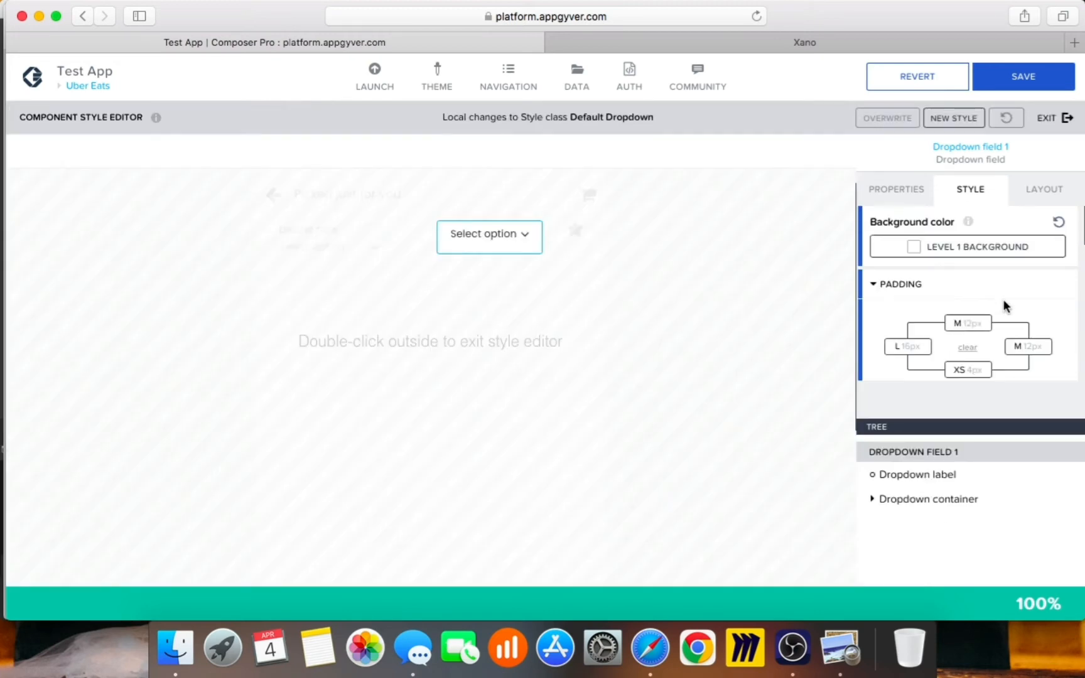
{"action": "left_click", "coordinate": [984, 248]}
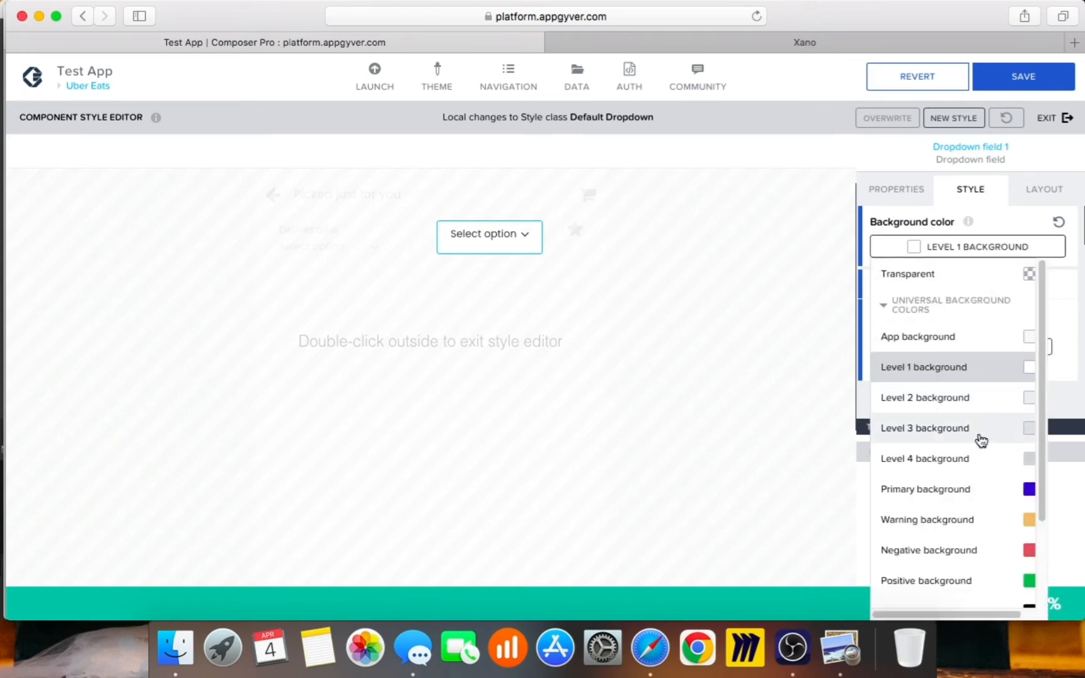
{"action": "scroll", "coordinate": [981, 440], "scroll_direction": "down", "scroll_amount": 3}
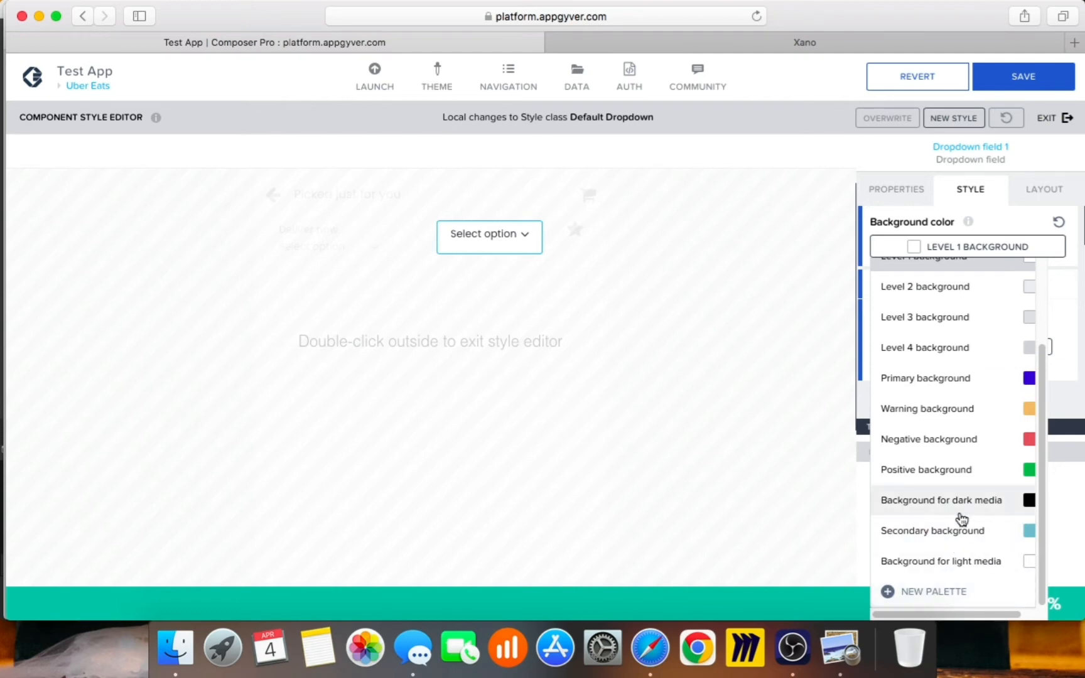
{"action": "scroll", "coordinate": [967, 477], "scroll_direction": "up", "scroll_amount": 3}
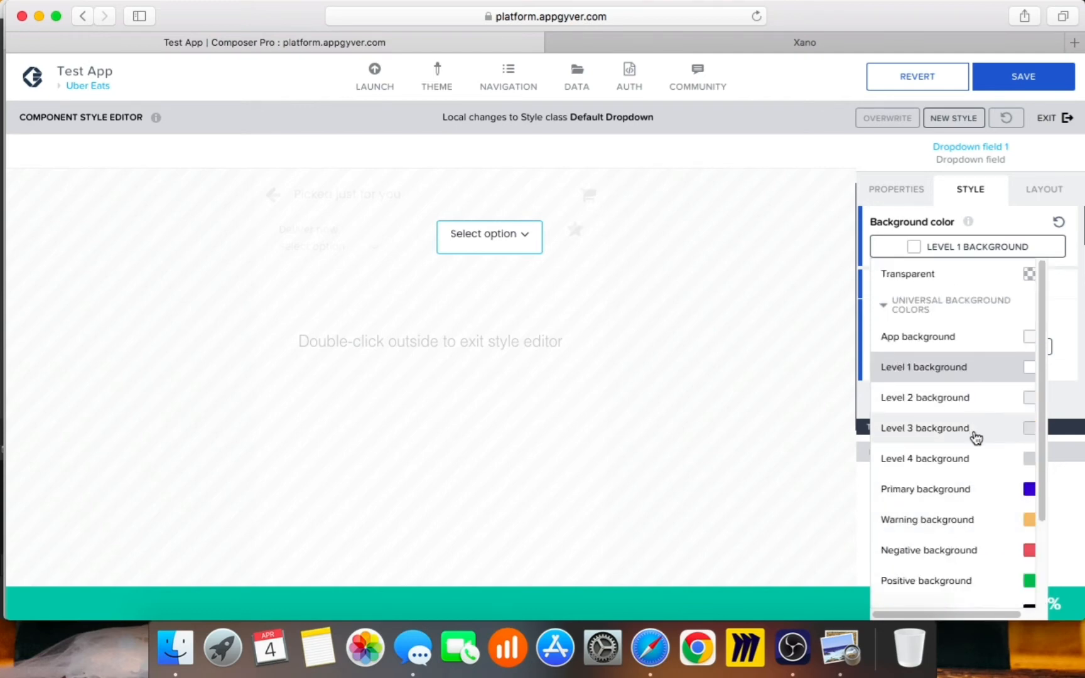
{"action": "left_click", "coordinate": [976, 433]}
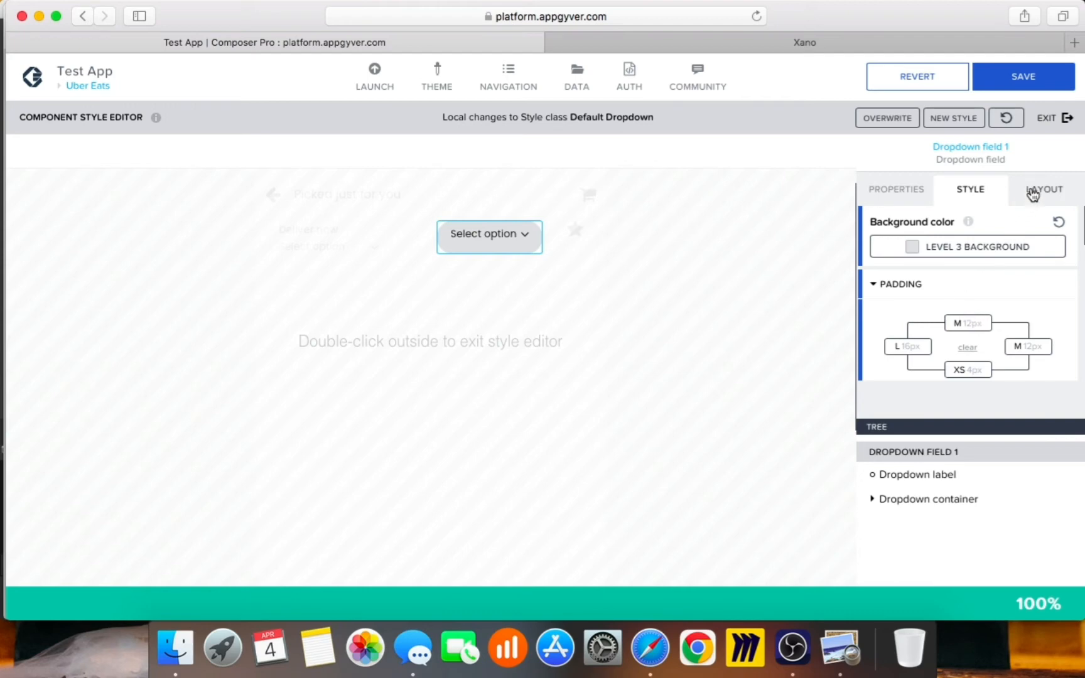
Step: Align the dropdown field's children horizontally to the middle, try the other vertical justifications, and keep them justified to the top
{"action": "left_click", "coordinate": [1024, 209]}
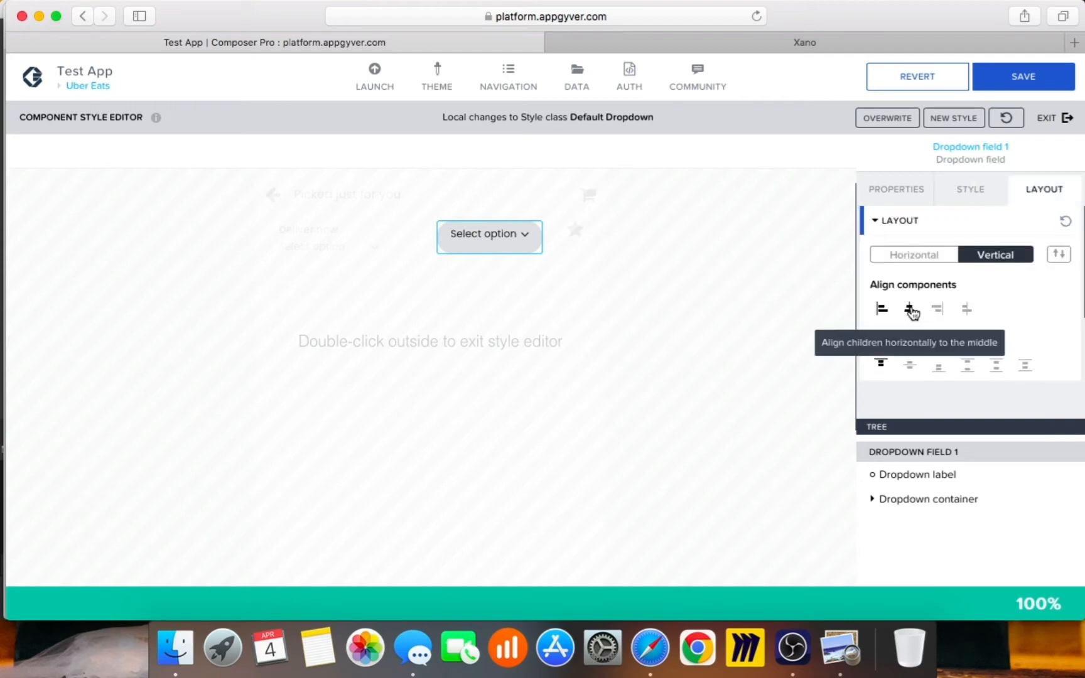
{"action": "left_click", "coordinate": [911, 371]}
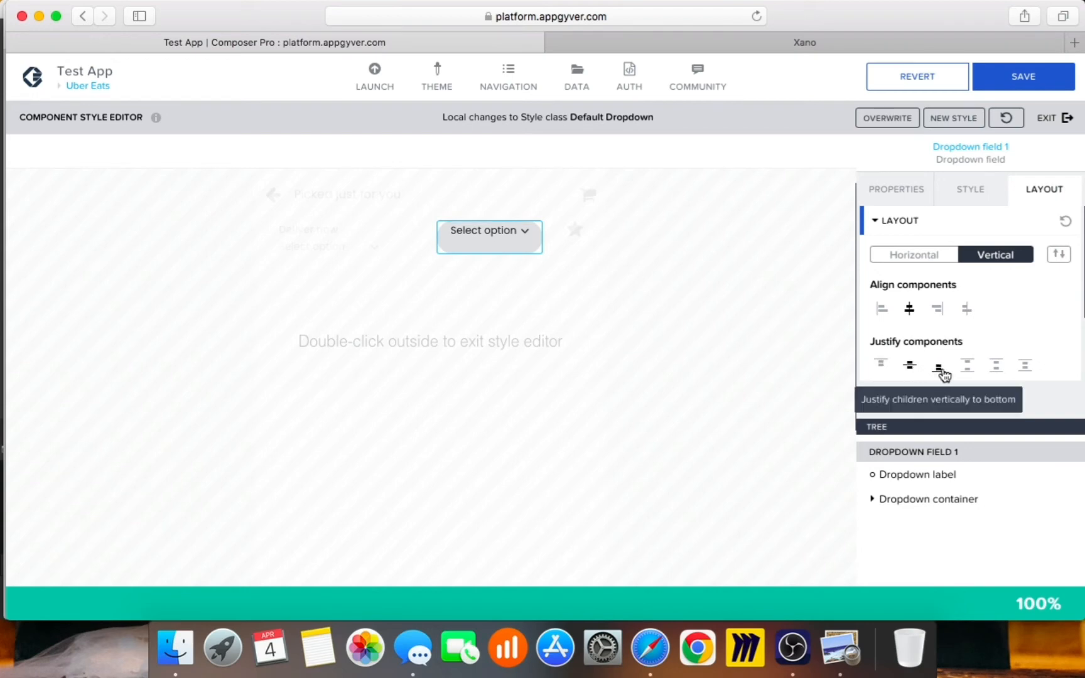
{"action": "left_click", "coordinate": [941, 369]}
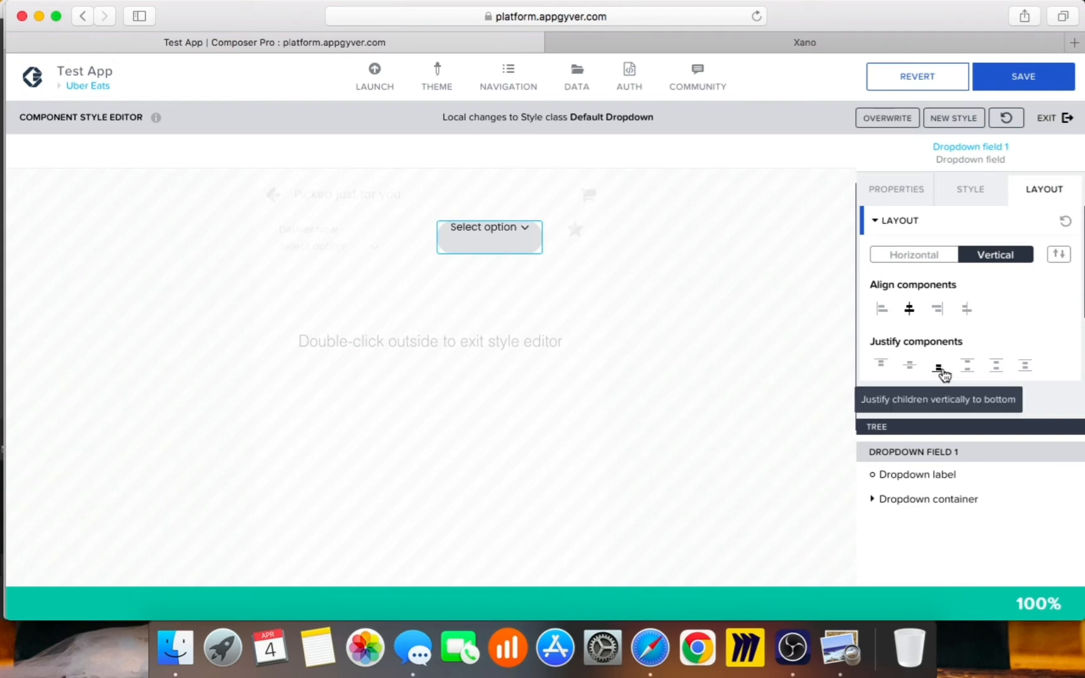
{"action": "left_click", "coordinate": [968, 369]}
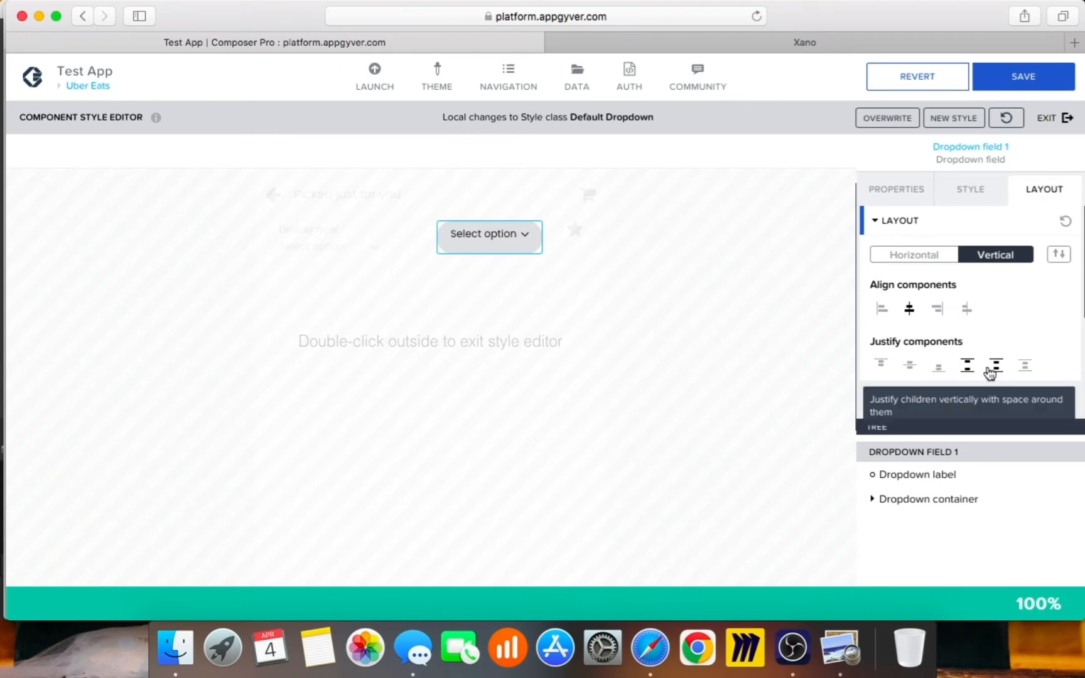
{"action": "left_click", "coordinate": [990, 371]}
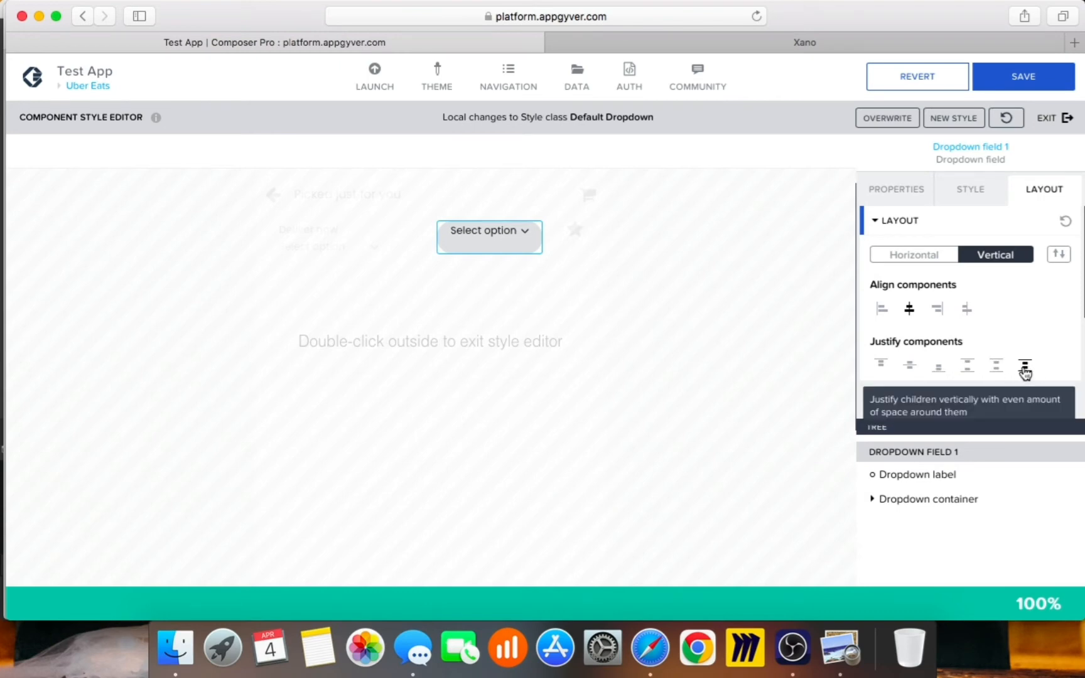
{"action": "left_click", "coordinate": [895, 369]}
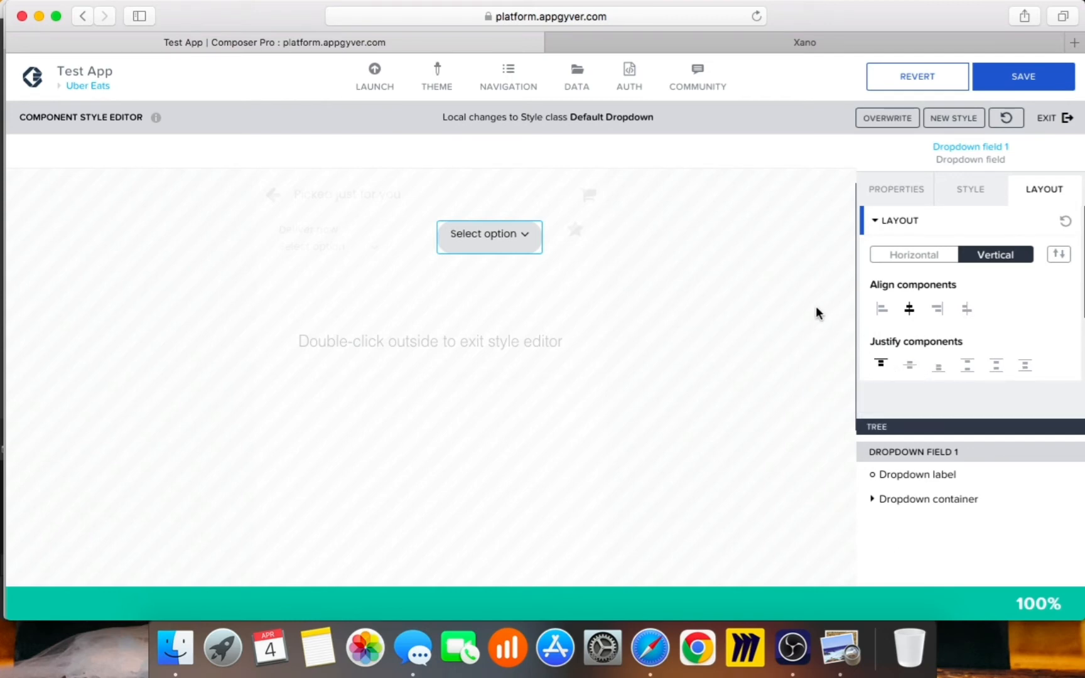
Step: Set the dropdown's padding to L 16px at the top and XXXS 1px at the bottom, and exit the component style editor
{"action": "left_click", "coordinate": [953, 196]}
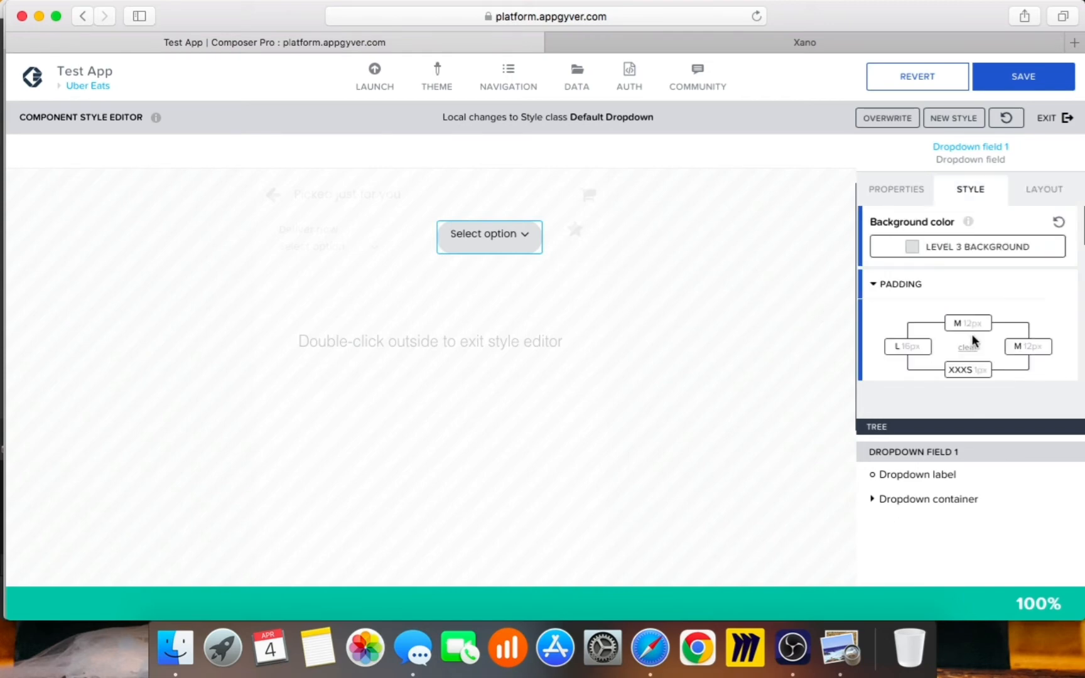
{"action": "left_click", "coordinate": [967, 324]}
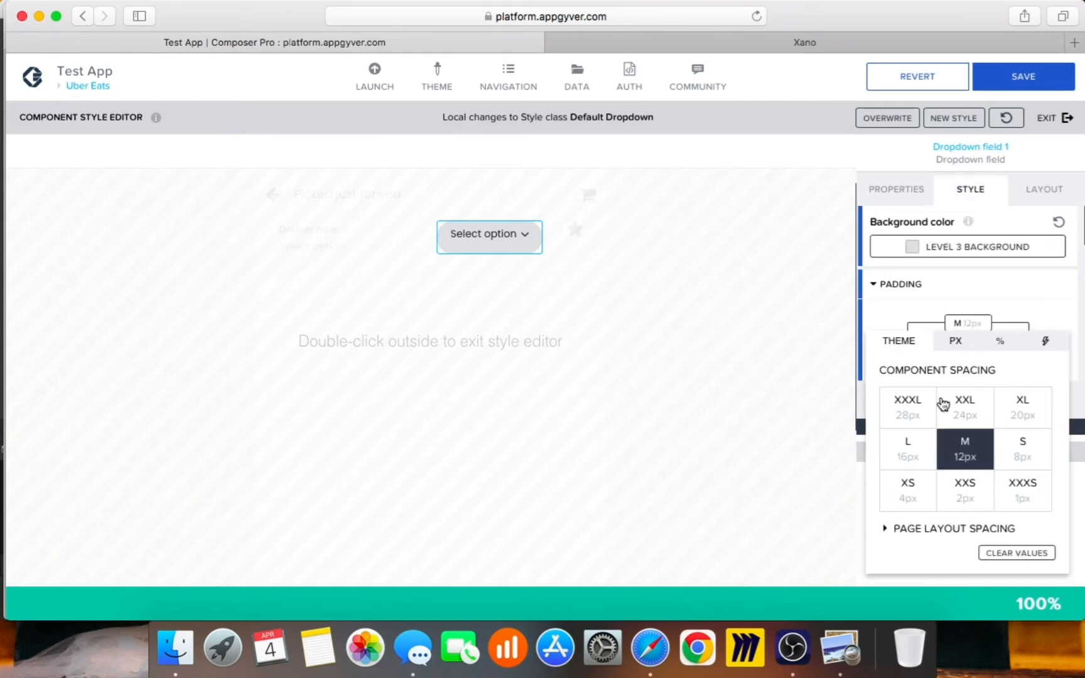
{"action": "left_click", "coordinate": [912, 424]}
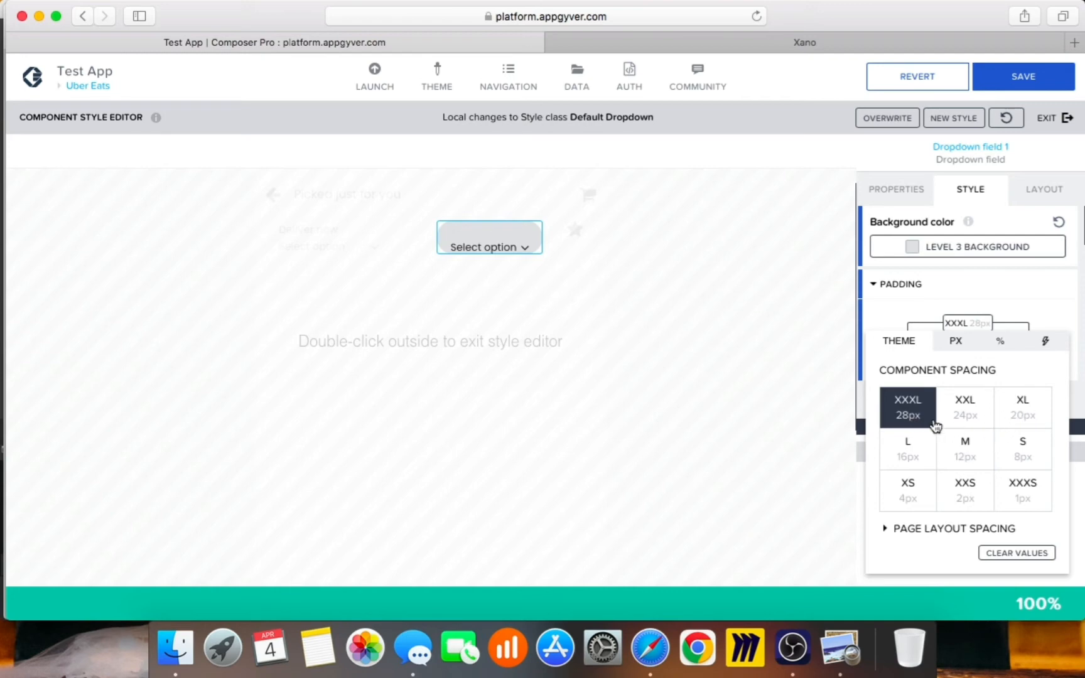
{"action": "left_click", "coordinate": [909, 449]}
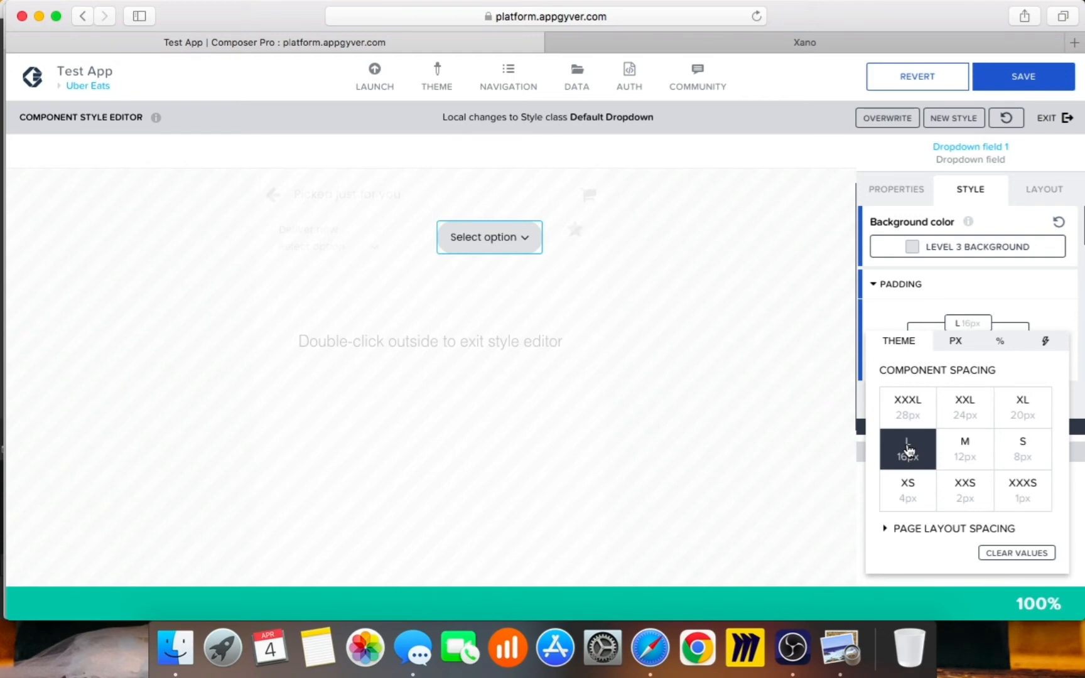
{"action": "left_click", "coordinate": [811, 337]}
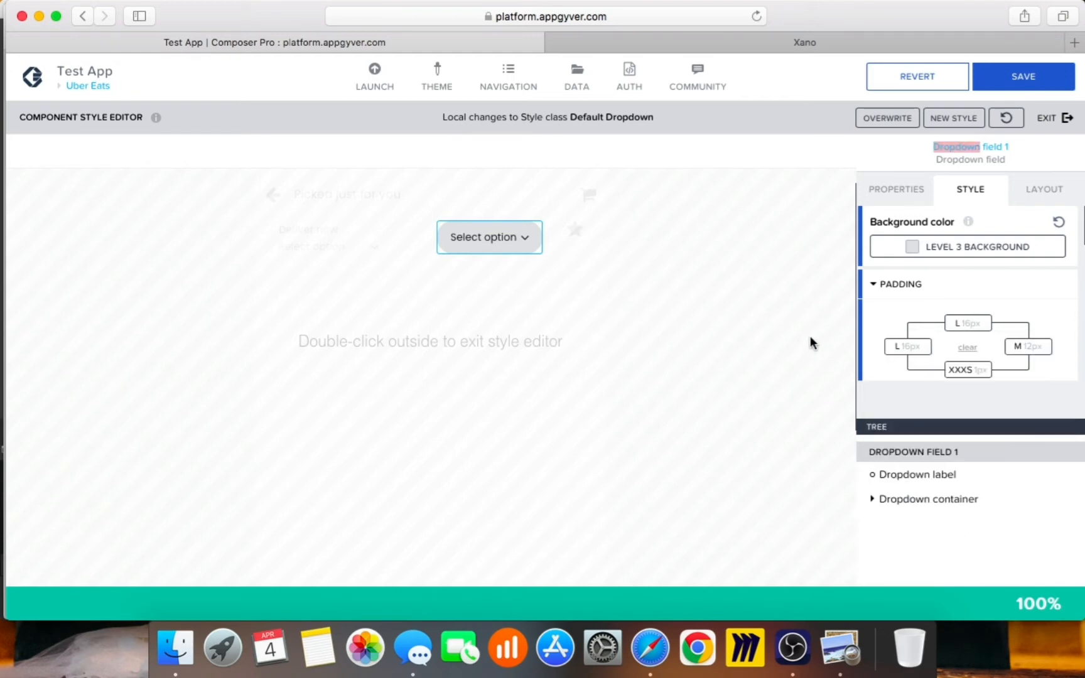
{"action": "double_click", "coordinate": [821, 378]}
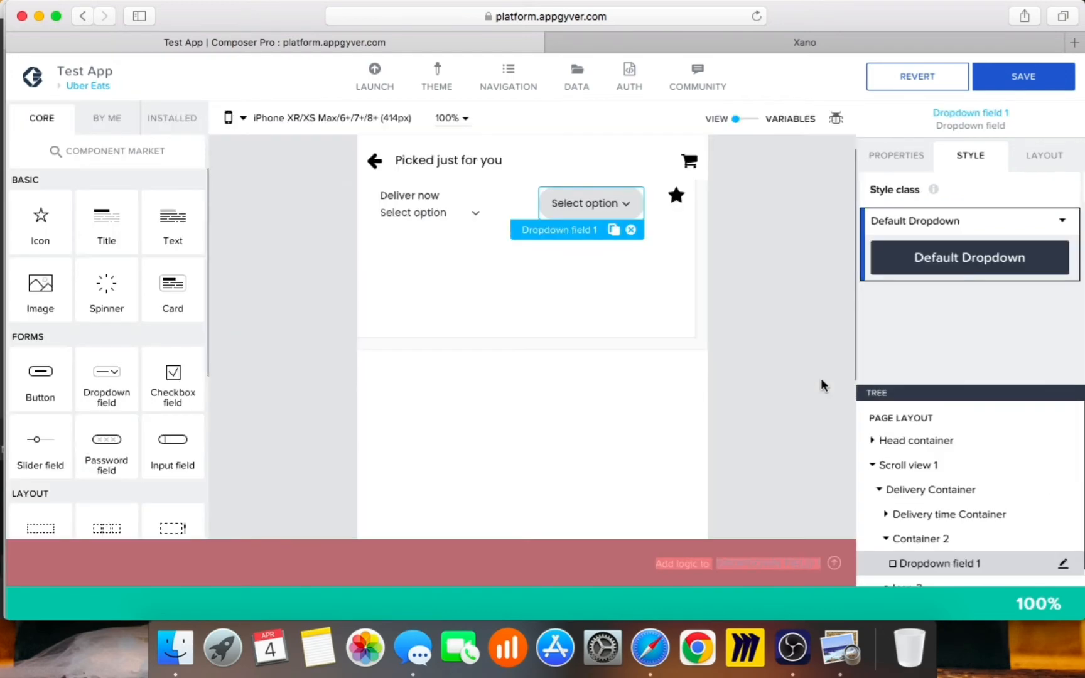
{"action": "left_click", "coordinate": [820, 379]}
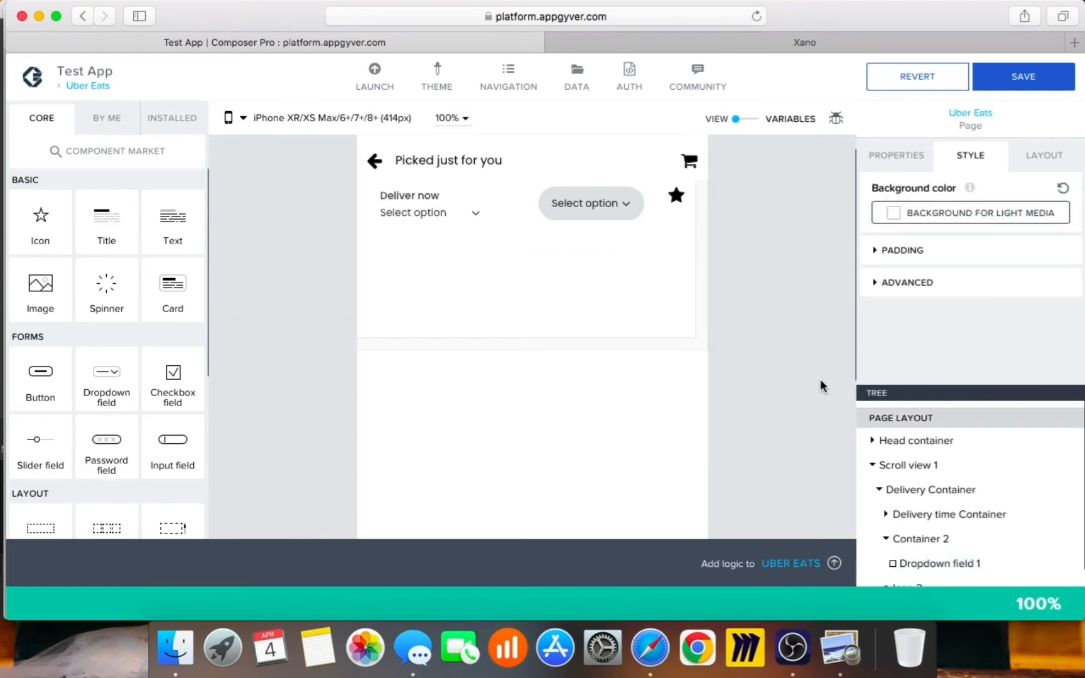
Step: Check the Uber Eats.jpg reference image in Preview and change the star icon beside the dropdown to the user icon
{"action": "left_click", "coordinate": [842, 648]}
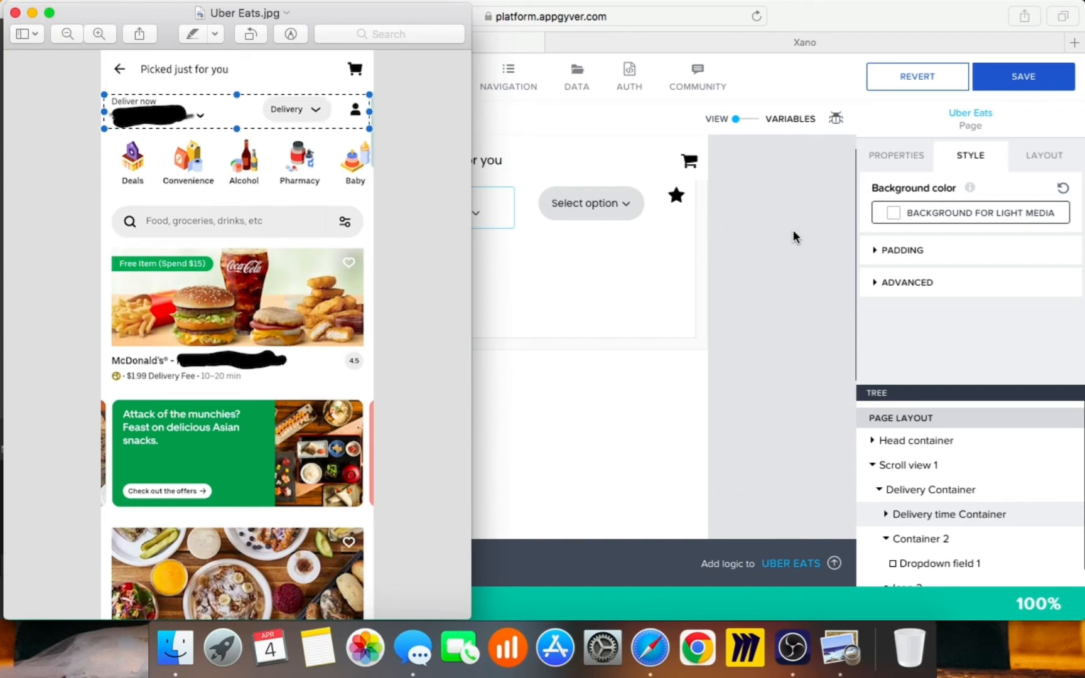
{"action": "left_click", "coordinate": [782, 234]}
{"action": "left_click", "coordinate": [676, 195]}
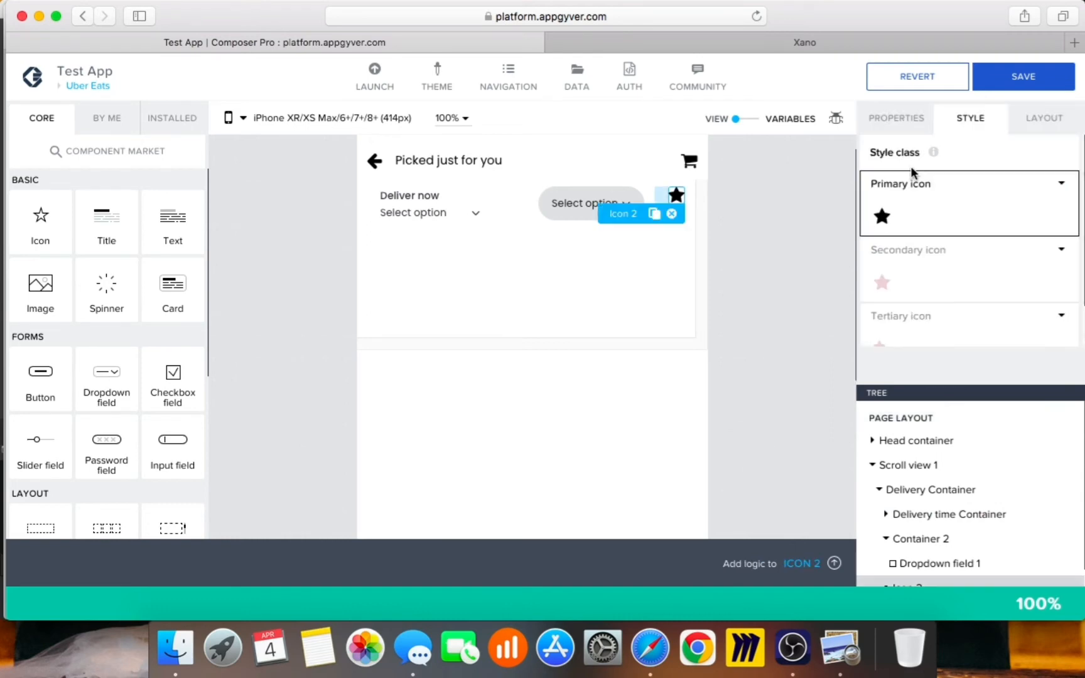
{"action": "left_click", "coordinate": [914, 162]}
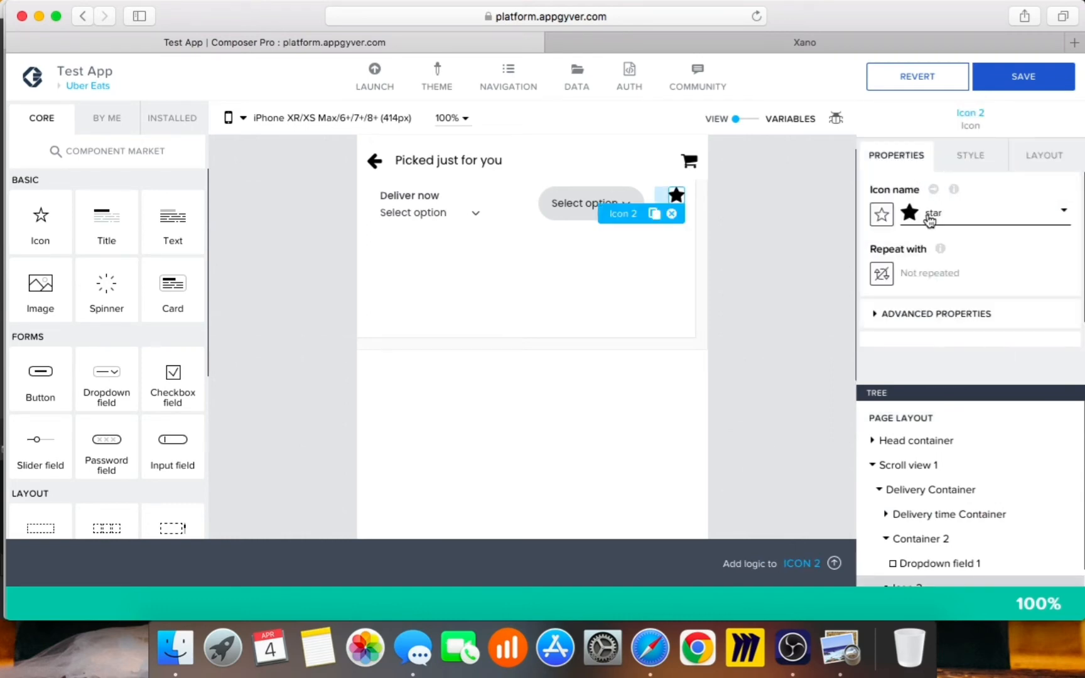
{"action": "left_click", "coordinate": [932, 217]}
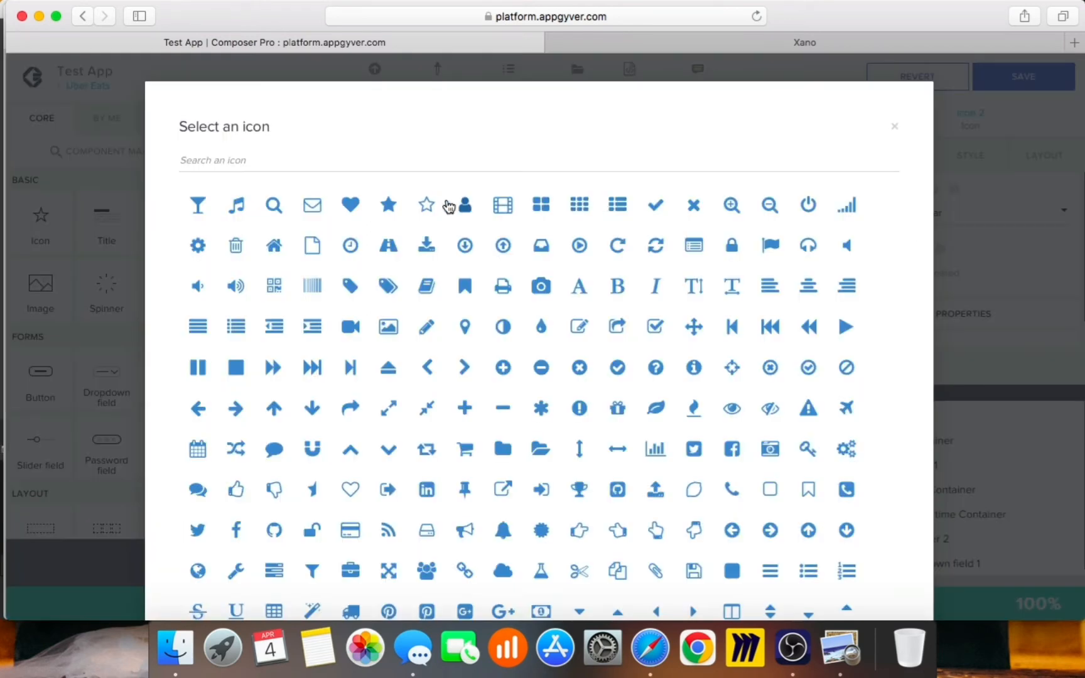
{"action": "left_click", "coordinate": [464, 206]}
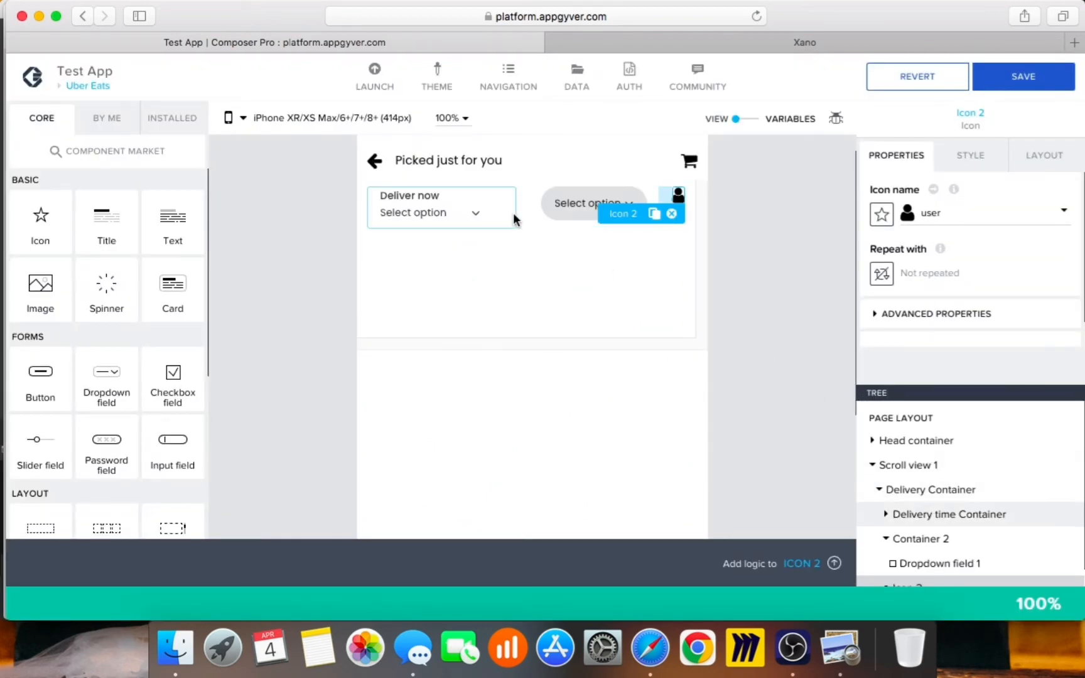
Step: Align the components of the Delivery Container vertically to the middle
{"action": "left_click", "coordinate": [513, 213]}
{"action": "left_click", "coordinate": [591, 221]}
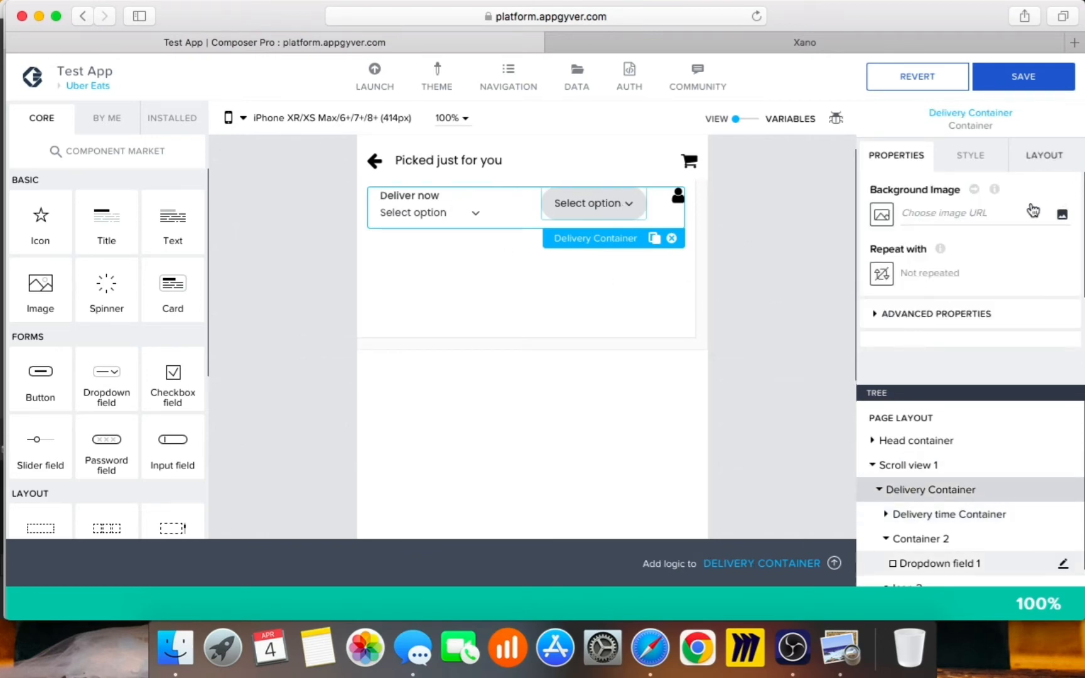
{"action": "left_click", "coordinate": [1045, 155]}
{"action": "scroll", "coordinate": [1018, 263], "scroll_direction": "down", "scroll_amount": 3}
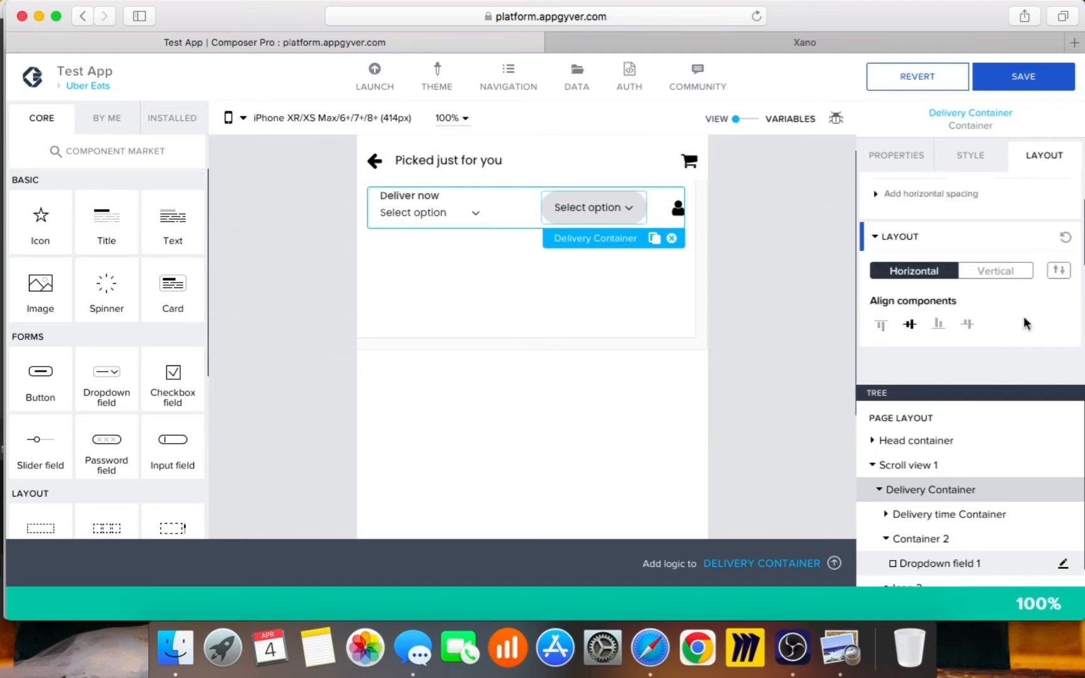
{"action": "scroll", "coordinate": [1023, 317], "scroll_direction": "down", "scroll_amount": 1}
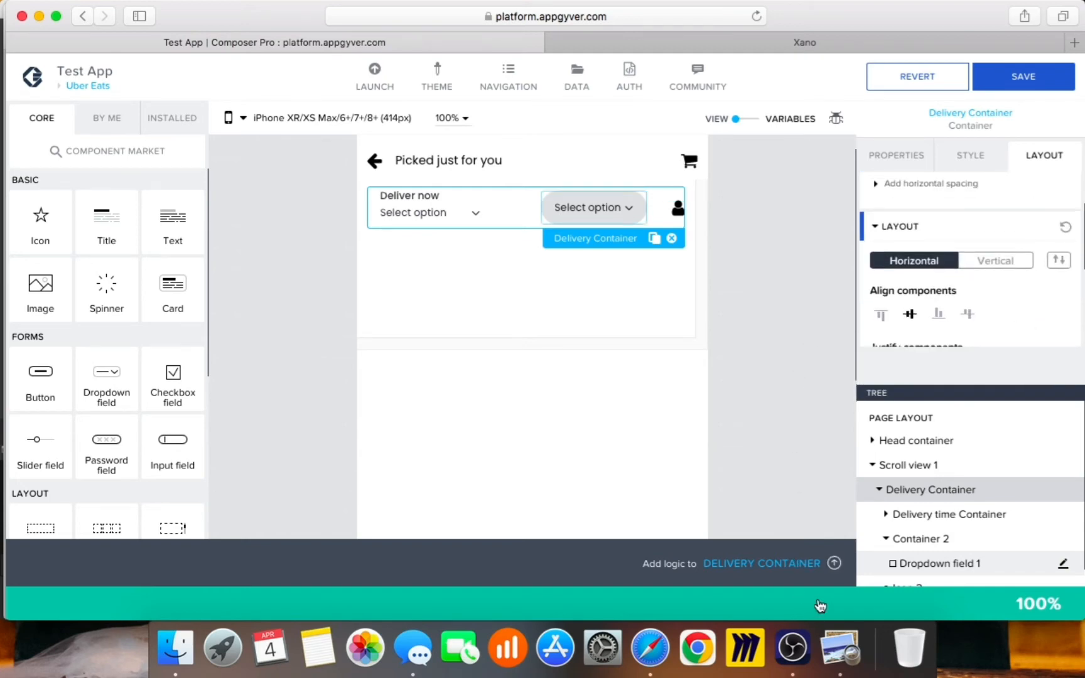
Step: Check the reference image again and set the user icon's font size to Text 3XL in its Primary icon style
{"action": "left_click", "coordinate": [836, 637]}
{"action": "left_click", "coordinate": [749, 388]}
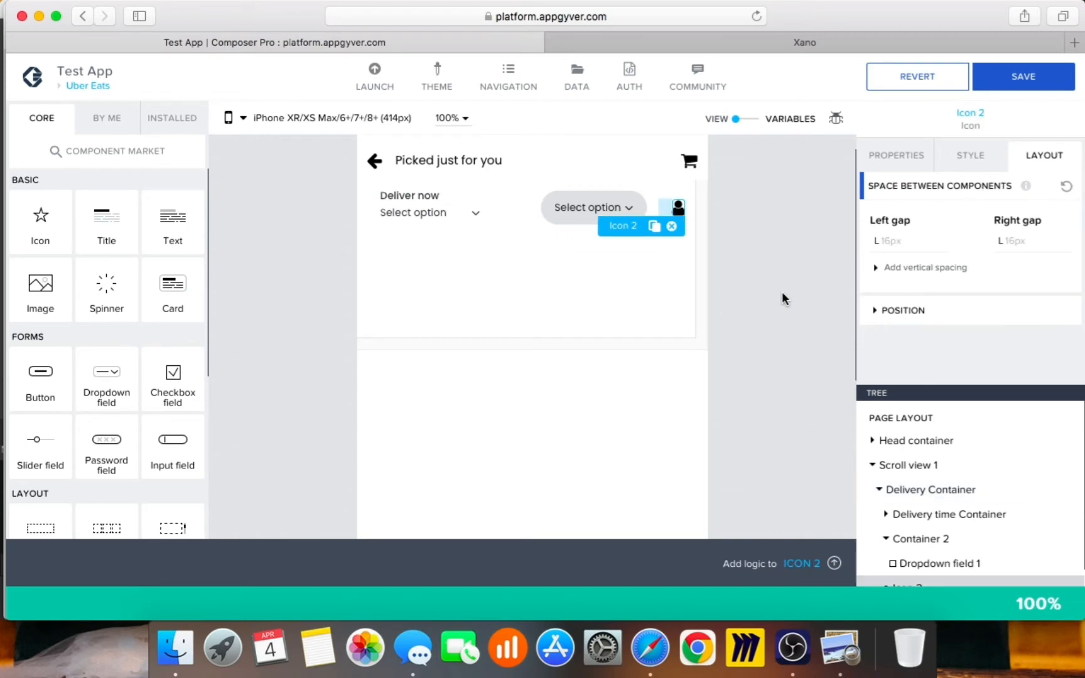
{"action": "left_click", "coordinate": [914, 165]}
{"action": "left_click", "coordinate": [952, 165]}
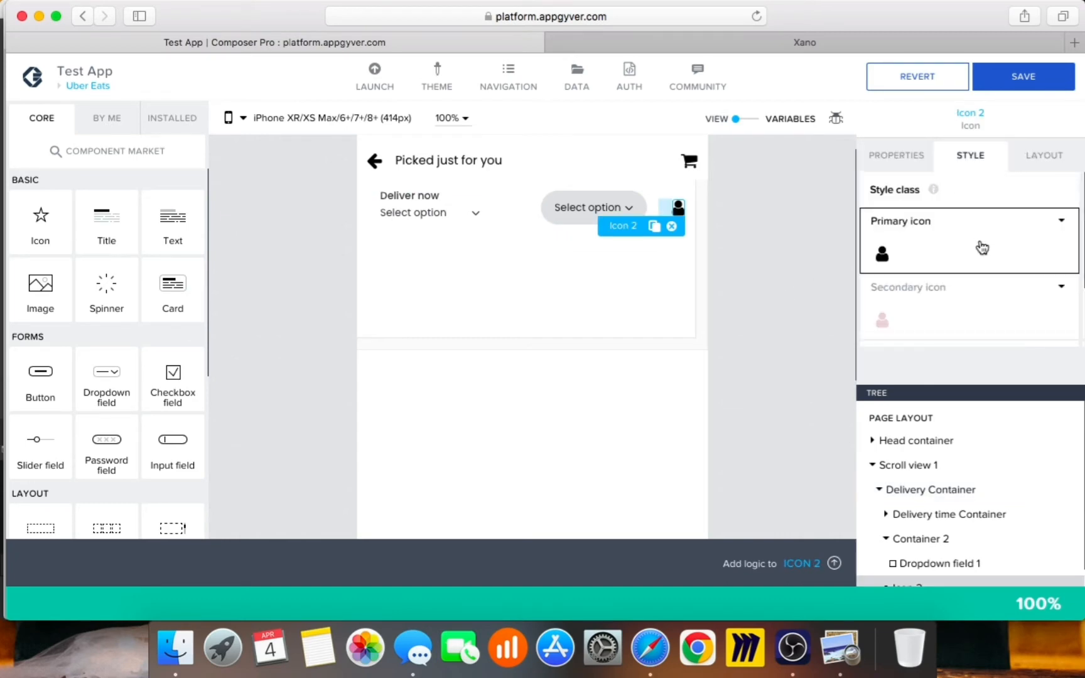
{"action": "left_click", "coordinate": [1059, 223]}
{"action": "left_click", "coordinate": [1029, 238]}
{"action": "scroll", "coordinate": [1015, 286], "scroll_direction": "down", "scroll_amount": 3}
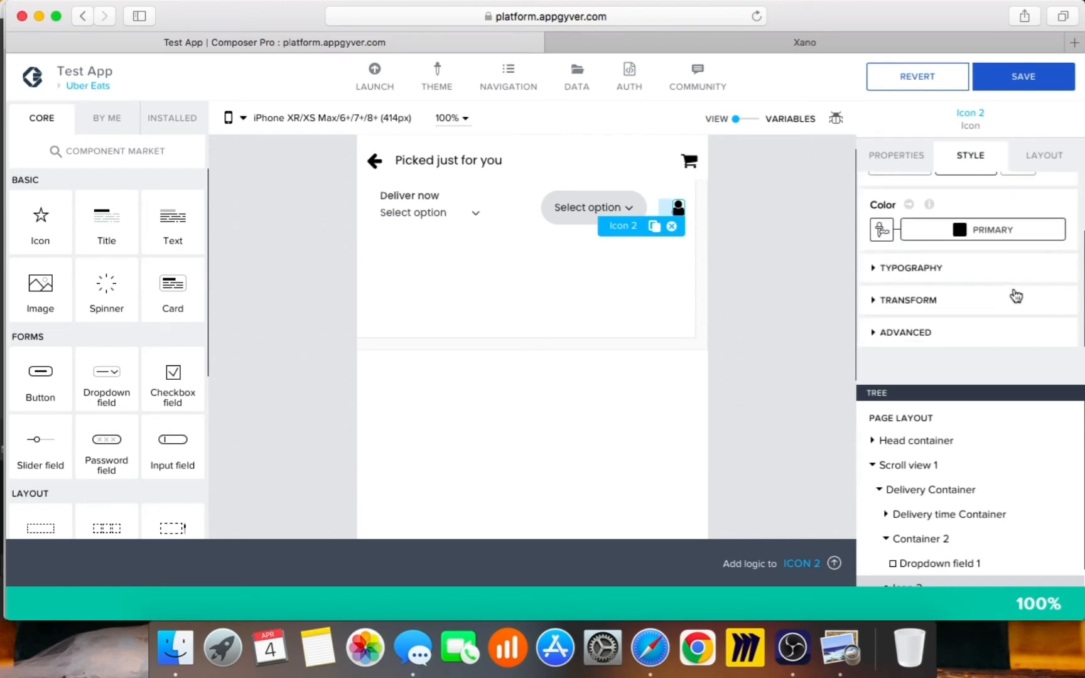
{"action": "left_click", "coordinate": [961, 269]}
{"action": "left_click", "coordinate": [1029, 296]}
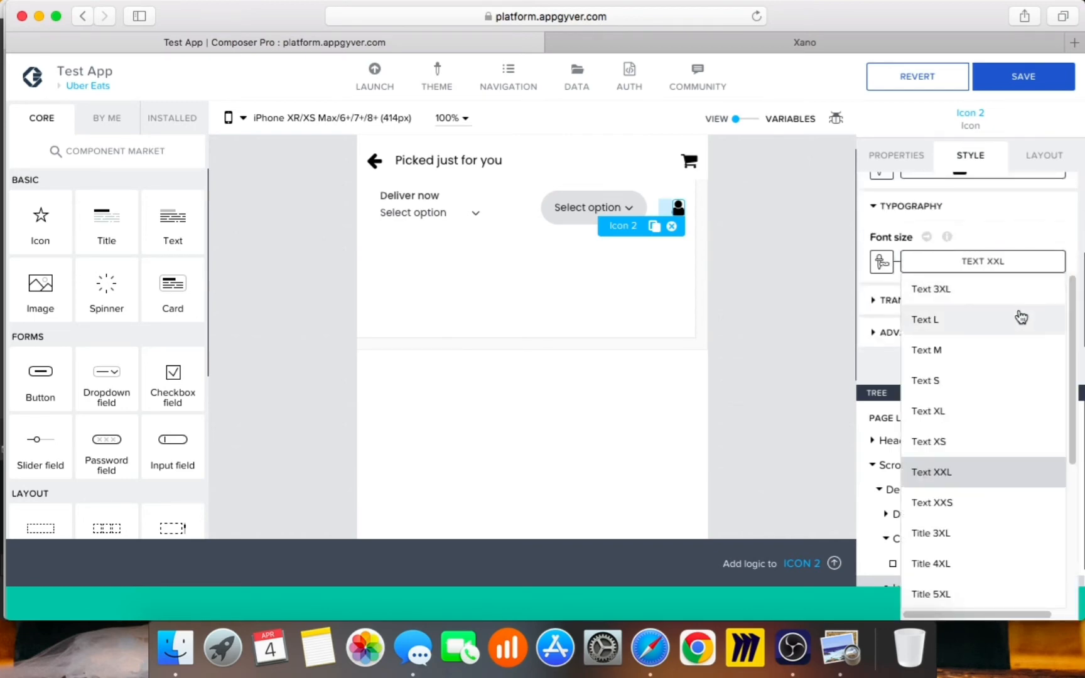
{"action": "scroll", "coordinate": [1010, 452], "scroll_direction": "down", "scroll_amount": 3}
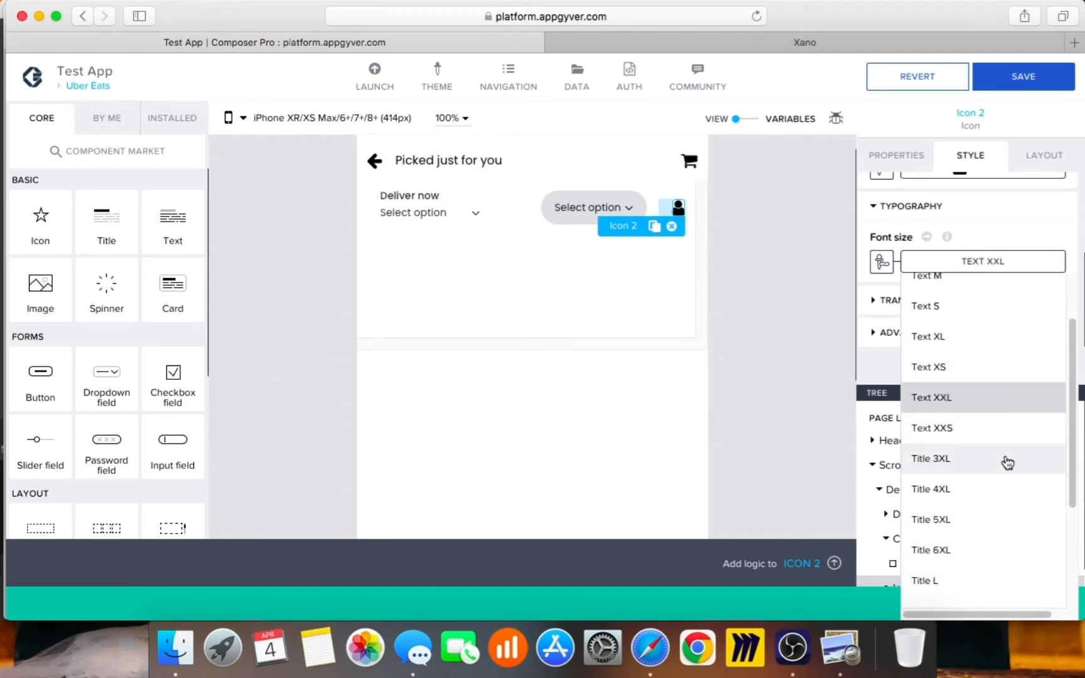
{"action": "scroll", "coordinate": [1000, 463], "scroll_direction": "down", "scroll_amount": 6}
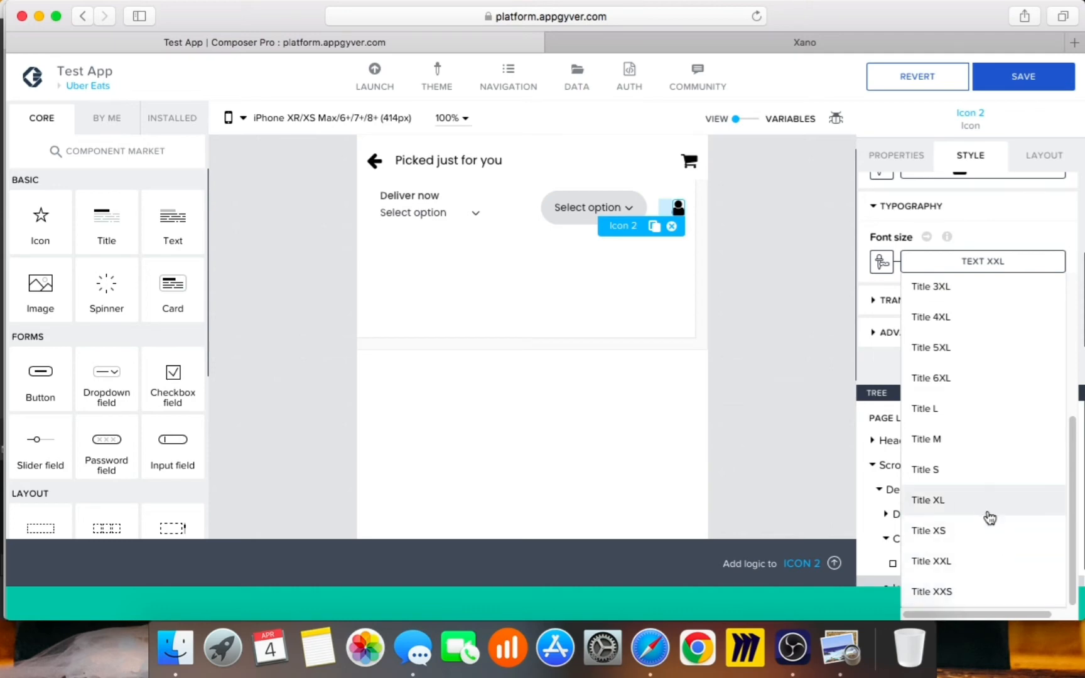
{"action": "scroll", "coordinate": [981, 407], "scroll_direction": "up", "scroll_amount": 8}
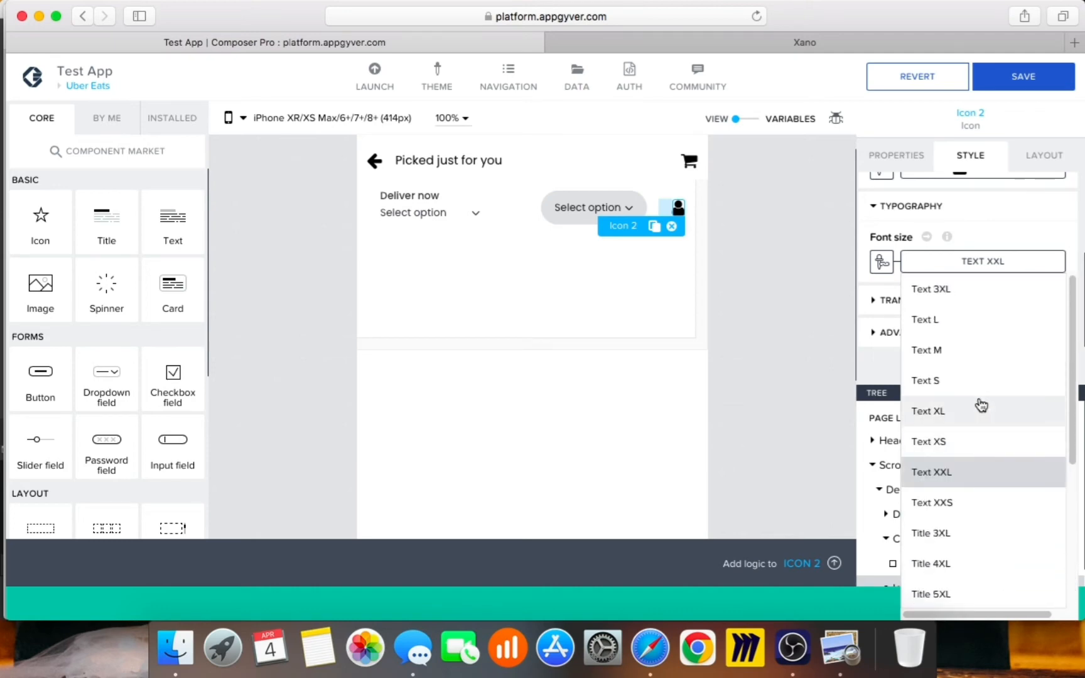
{"action": "scroll", "coordinate": [1002, 530], "scroll_direction": "down", "scroll_amount": 1}
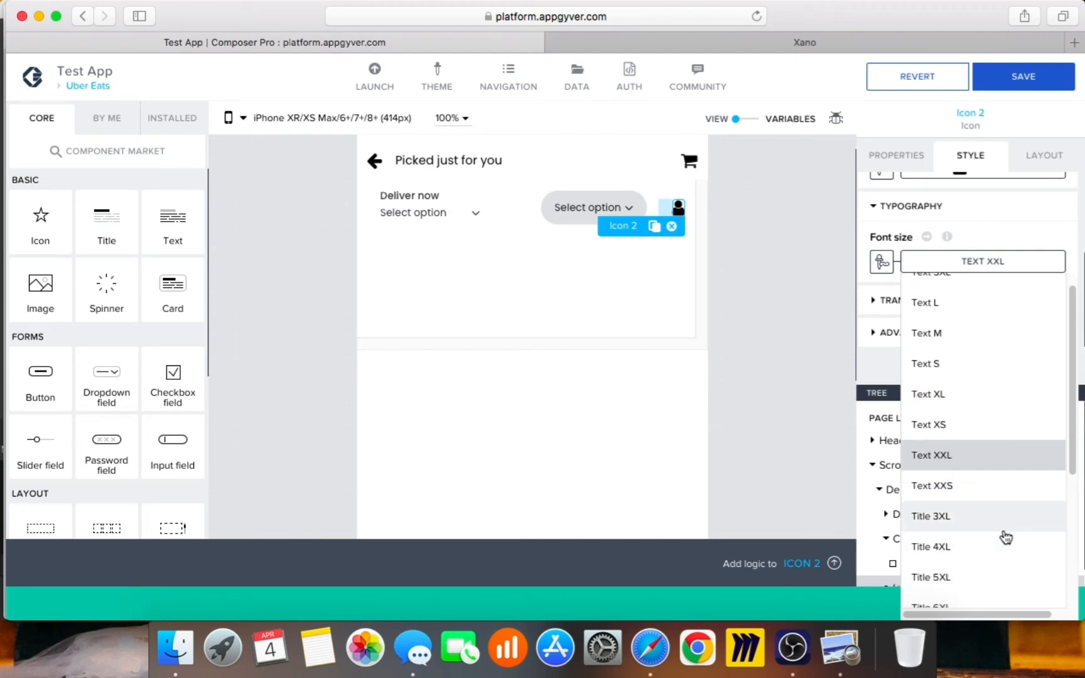
{"action": "scroll", "coordinate": [996, 496], "scroll_direction": "up", "scroll_amount": 1}
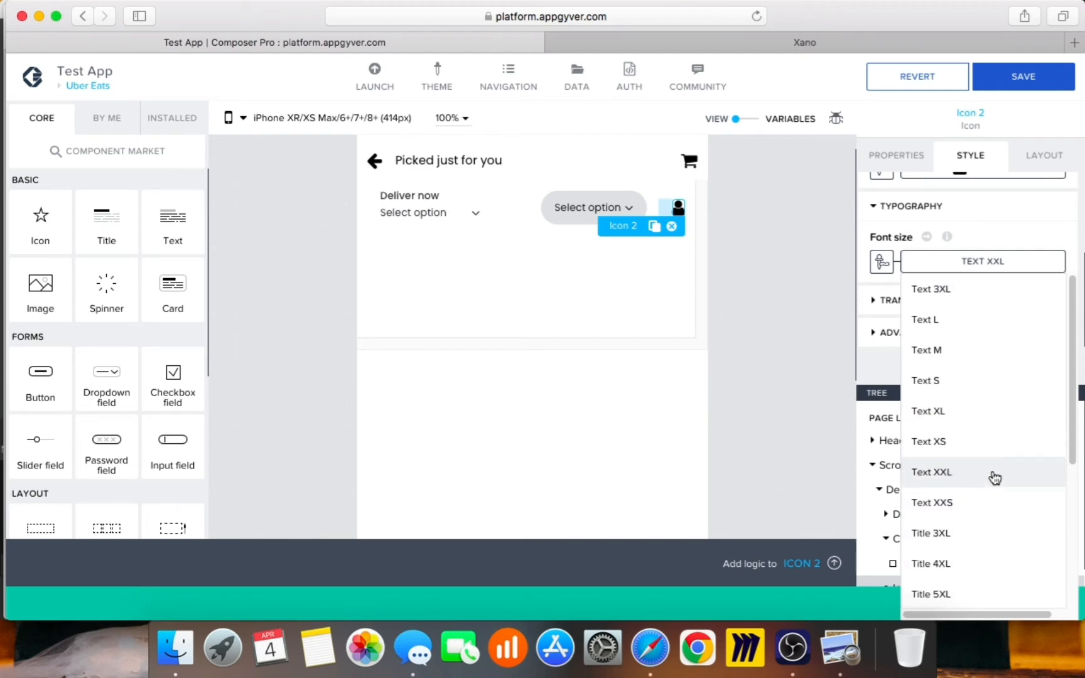
{"action": "left_click", "coordinate": [820, 404]}
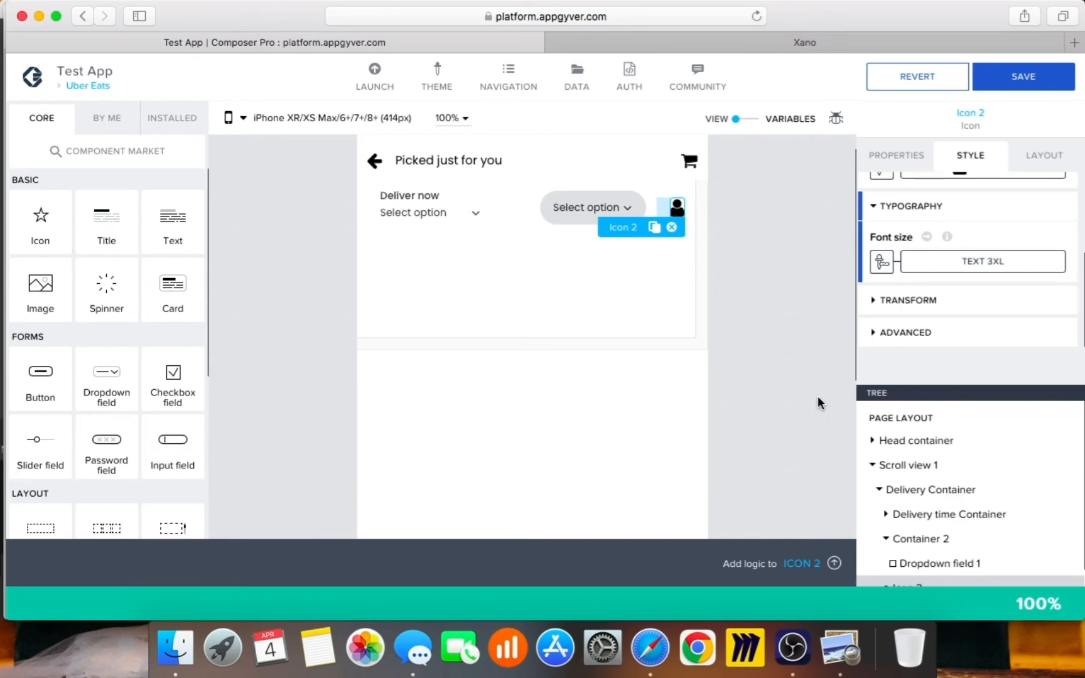
{"action": "left_click", "coordinate": [801, 310]}
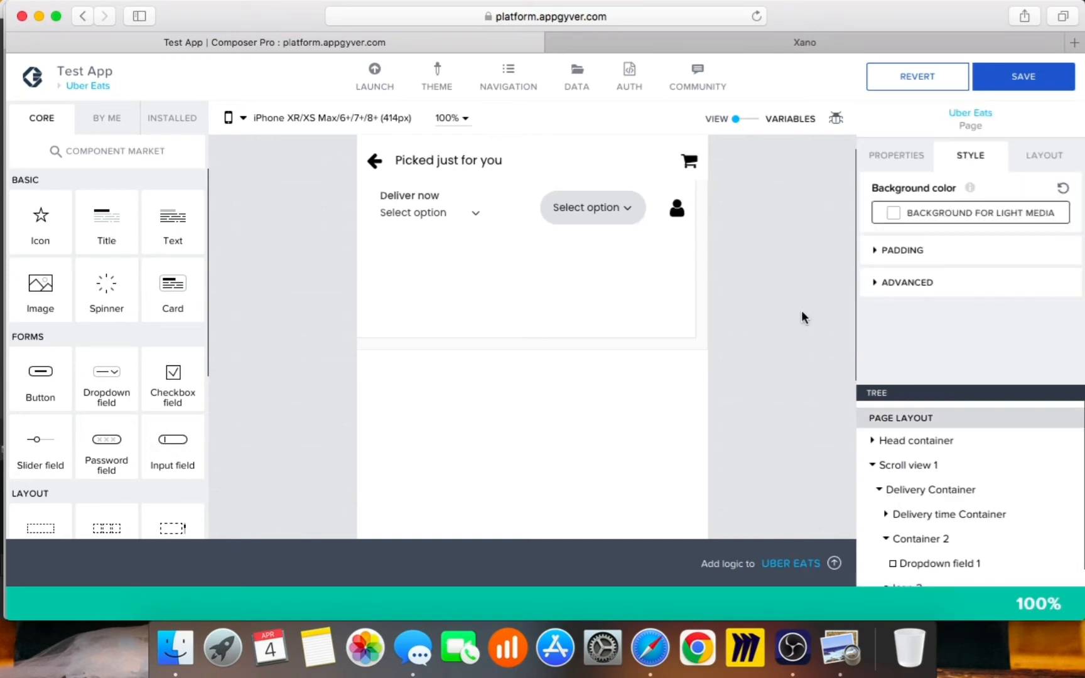
Step: Compare the delivery row with the Uber Eats.jpg reference image in Preview and examine the category icons below it
{"action": "left_click", "coordinate": [841, 648]}
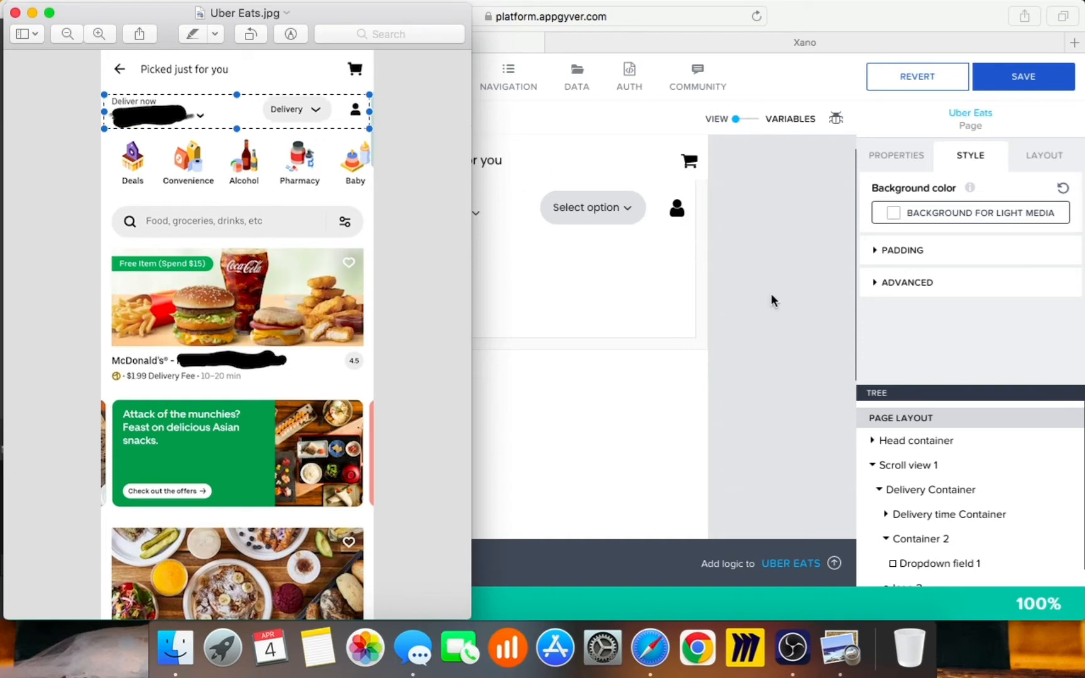
{"action": "left_click", "coordinate": [787, 294]}
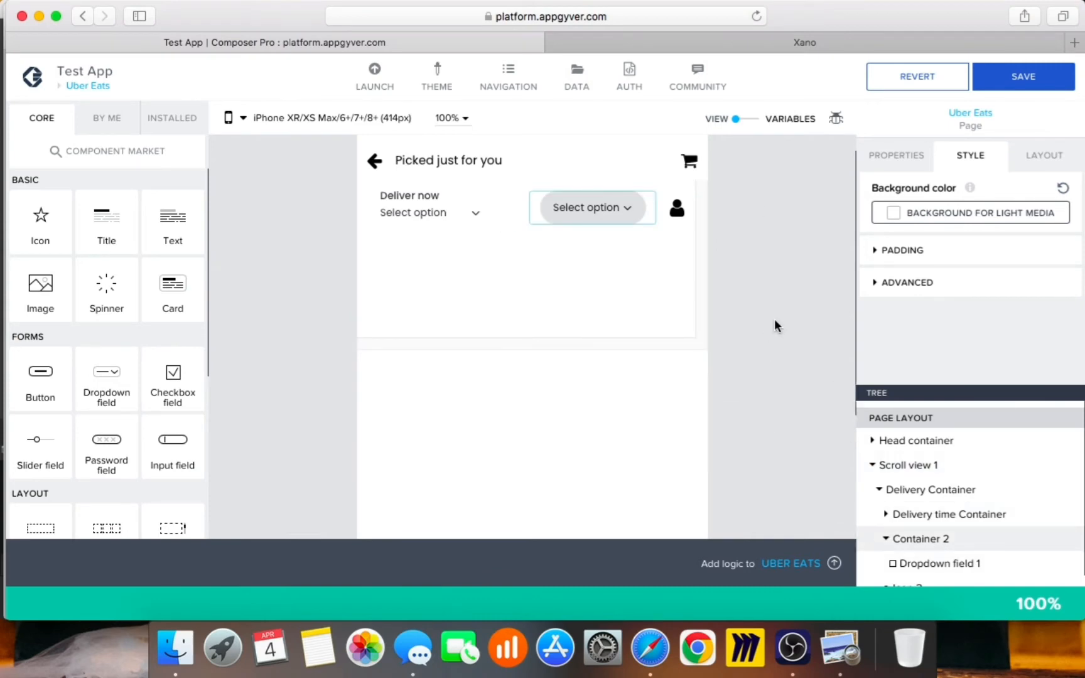
{"action": "left_click", "coordinate": [848, 665]}
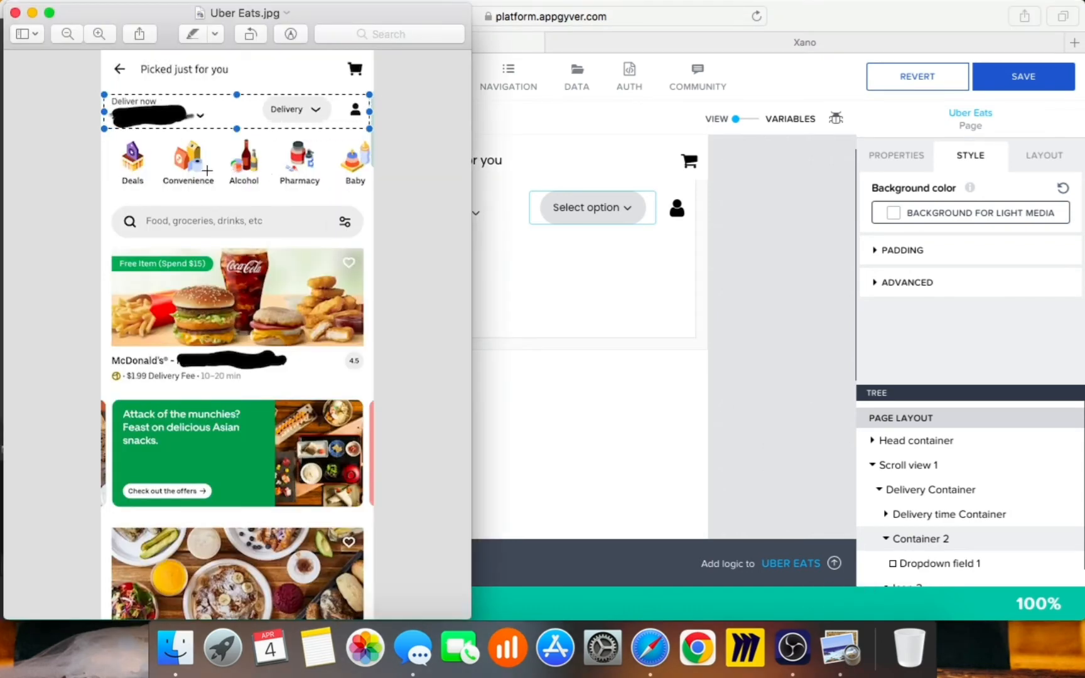
Step: Mark the category icons row from Deals to Baby with a selection in the Uber Eats.jpg reference image and return to the composer
{"action": "left_click", "coordinate": [104, 136]}
{"action": "left_click_drag", "start_coordinate": [102, 133], "coordinate": [378, 197]}
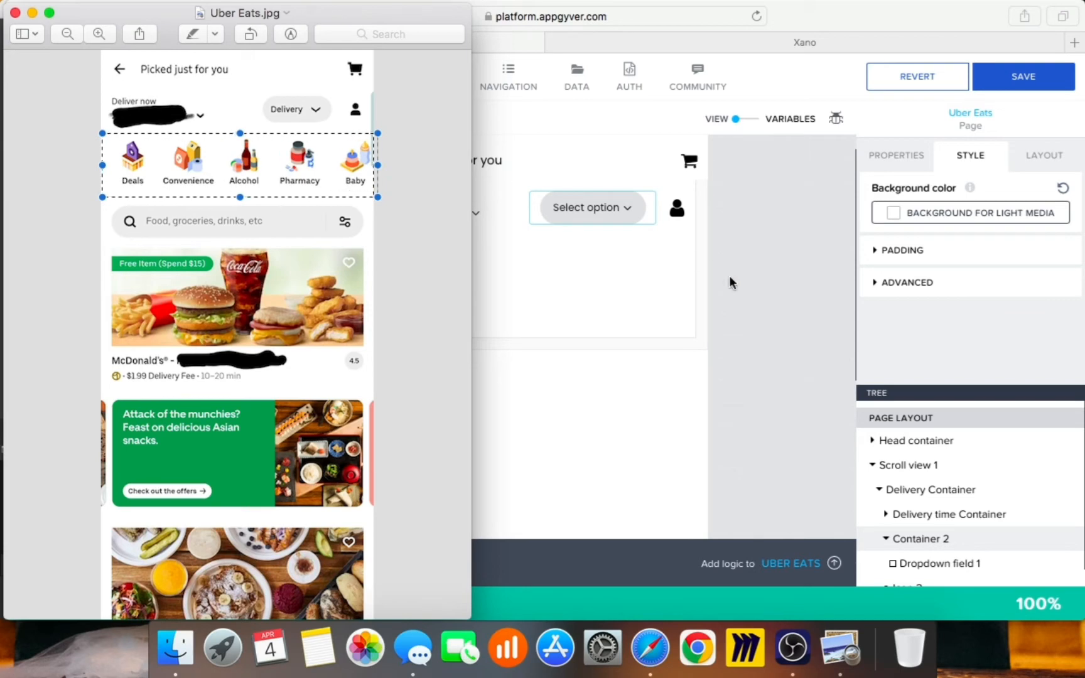
{"action": "left_click", "coordinate": [794, 308]}
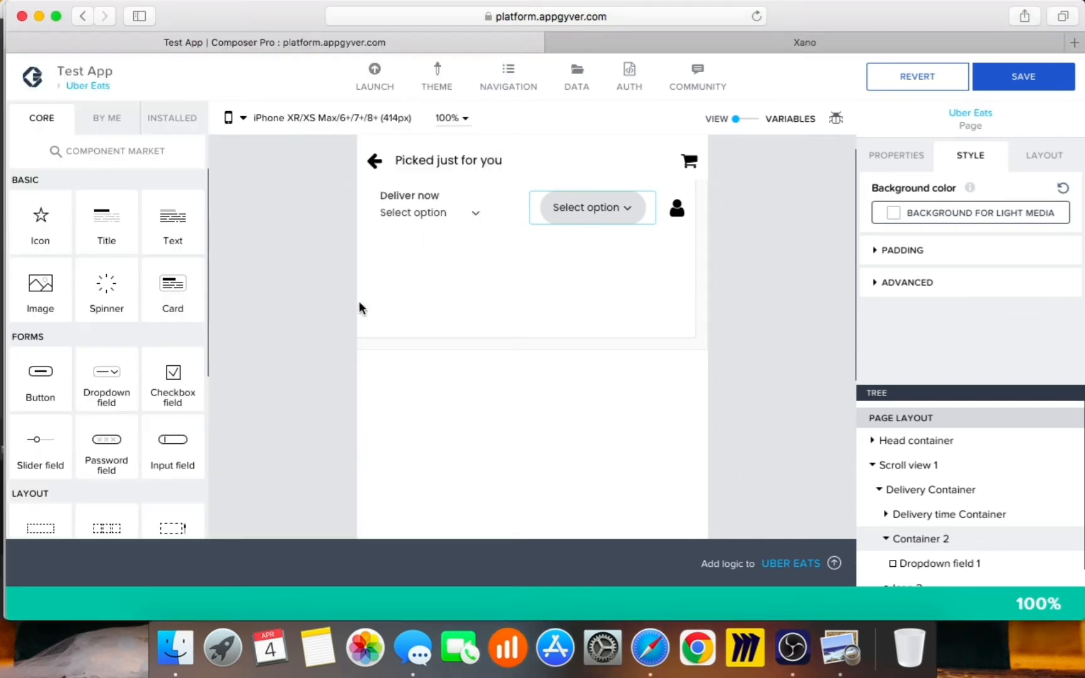
Step: Rename the scroll view that holds the Delivery Container as Main Scroll
{"action": "left_click", "coordinate": [913, 468]}
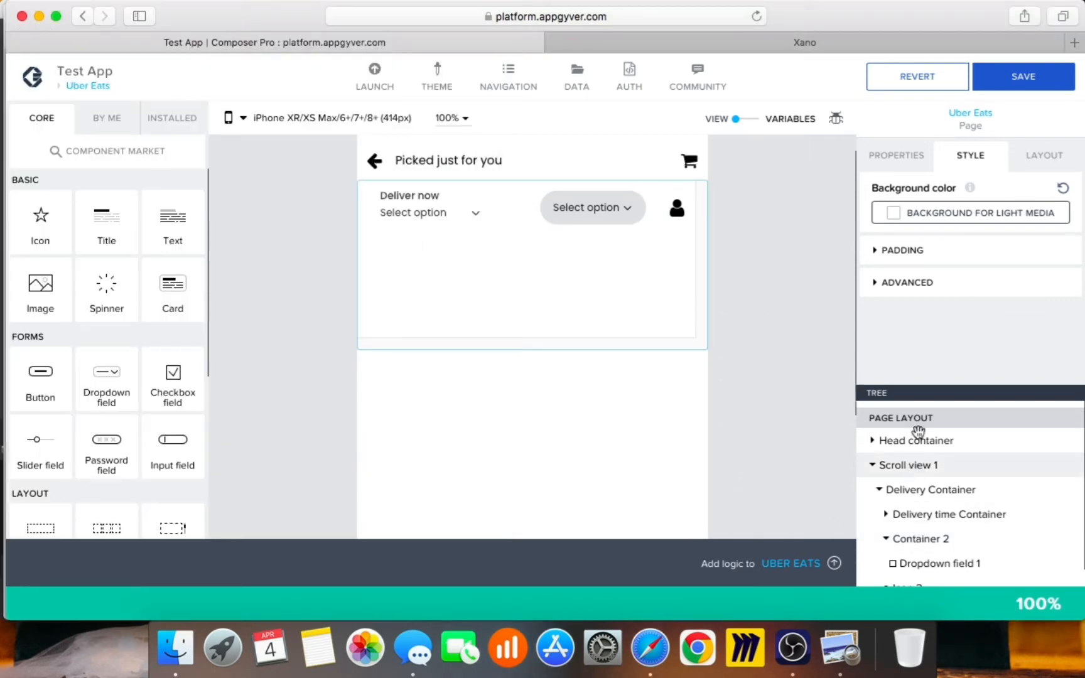
{"action": "left_click", "coordinate": [906, 165]}
{"action": "scroll", "coordinate": [954, 301], "scroll_direction": "down", "scroll_amount": 5}
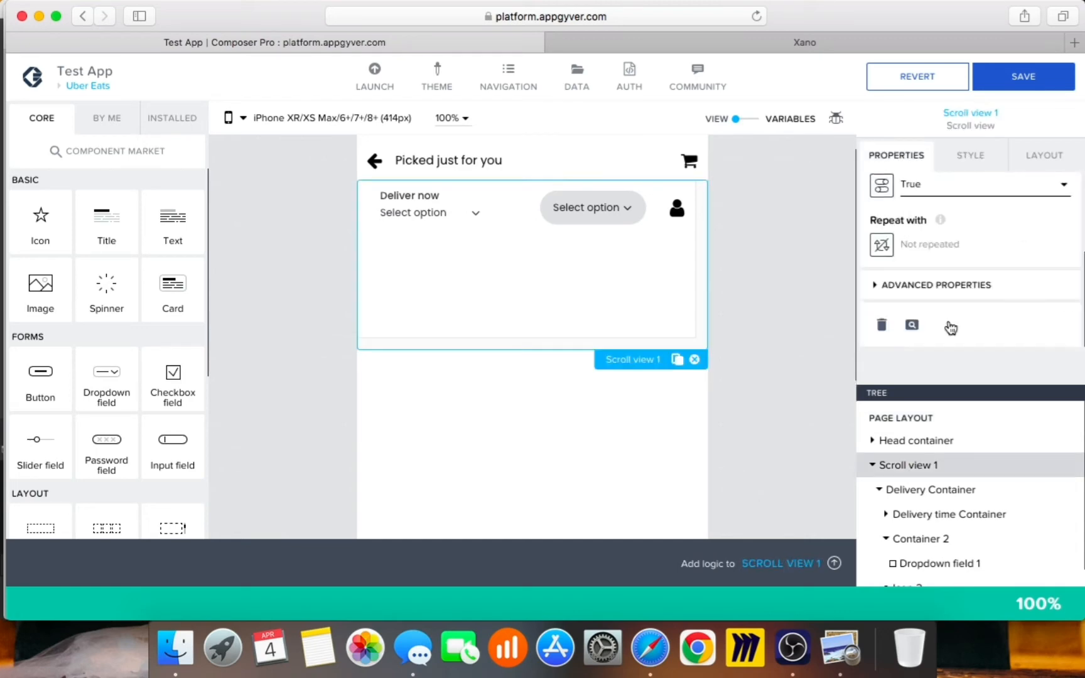
{"action": "left_click", "coordinate": [939, 294]}
{"action": "left_click_drag", "start_coordinate": [936, 229], "coordinate": [765, 204]}
{"action": "type", "text": "Main Scroll"}
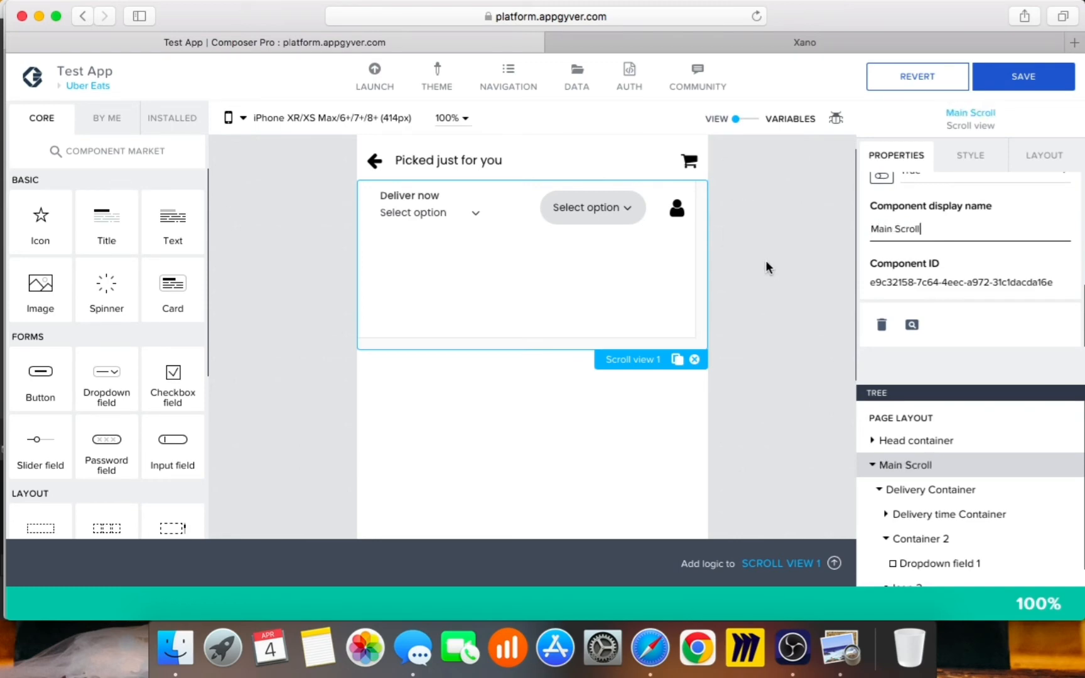
{"action": "left_click", "coordinate": [784, 317]}
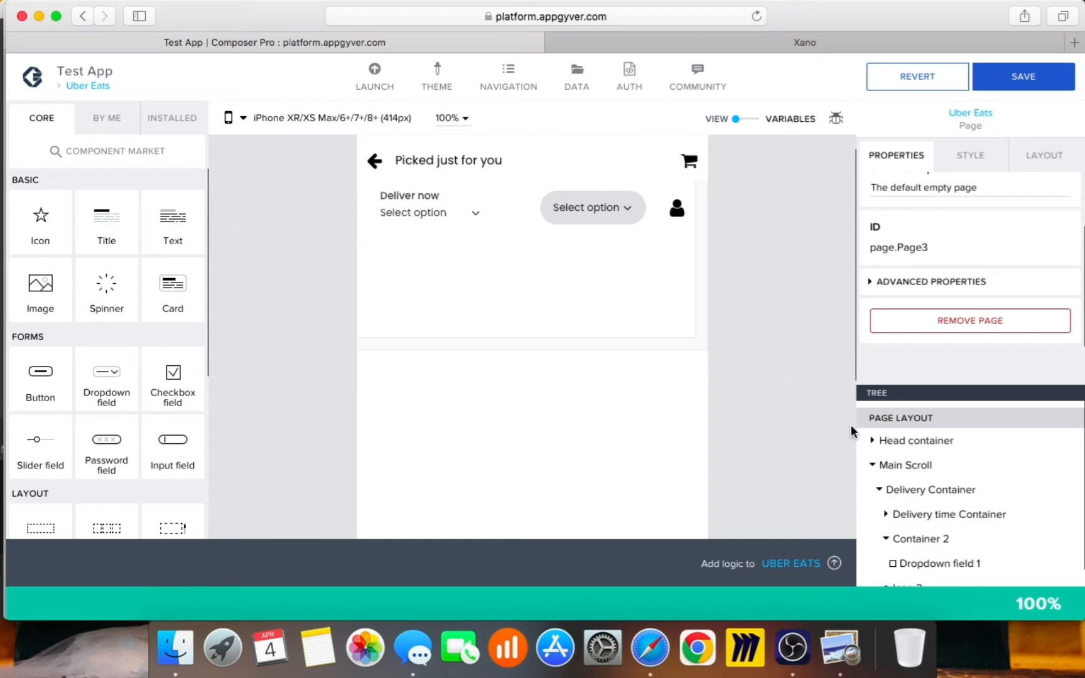
Step: Add a scroll view below the Delivery Container inside Main Scroll and set its horizontal scroll to True
{"action": "left_click", "coordinate": [880, 490]}
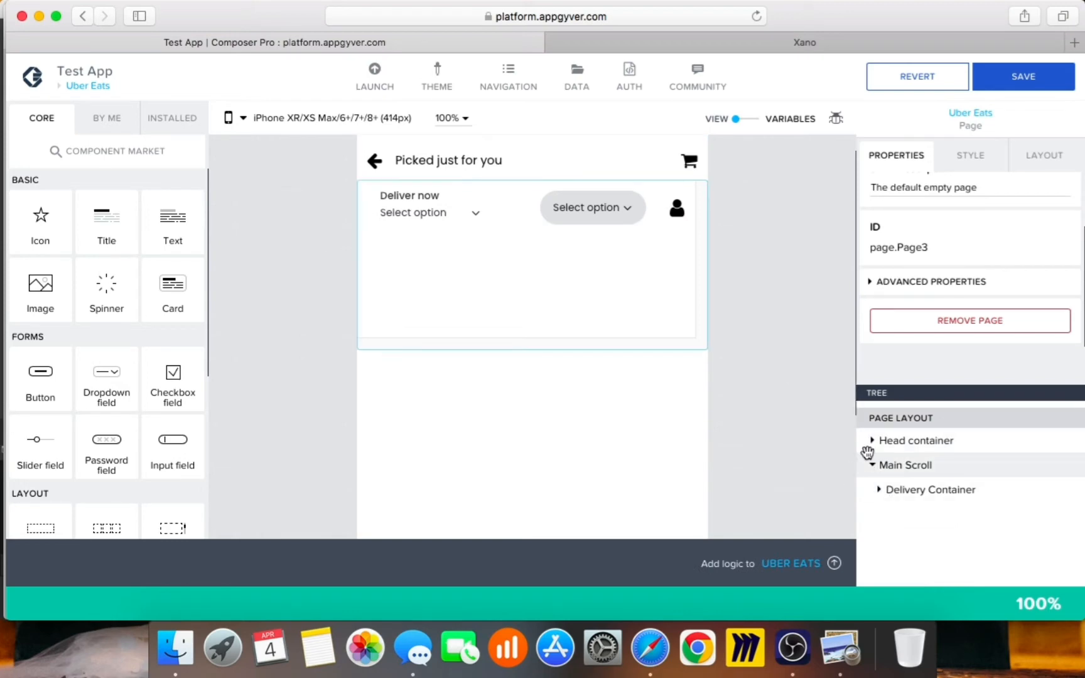
{"action": "scroll", "coordinate": [122, 441], "scroll_direction": "down", "scroll_amount": 2}
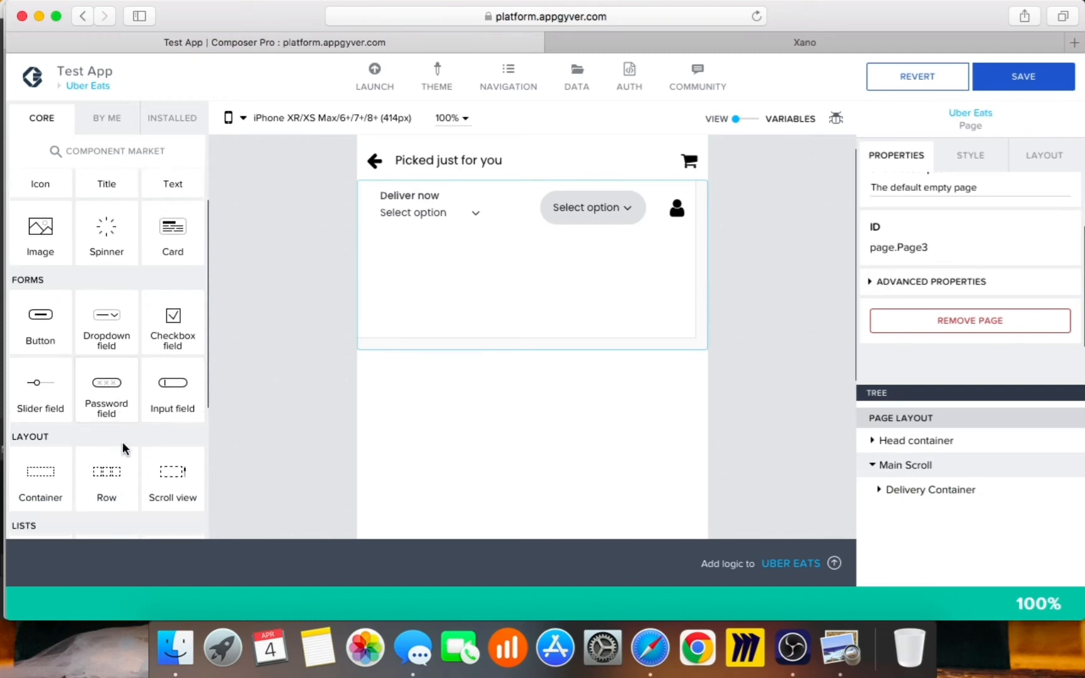
{"action": "left_click_drag", "start_coordinate": [166, 478], "coordinate": [921, 484]}
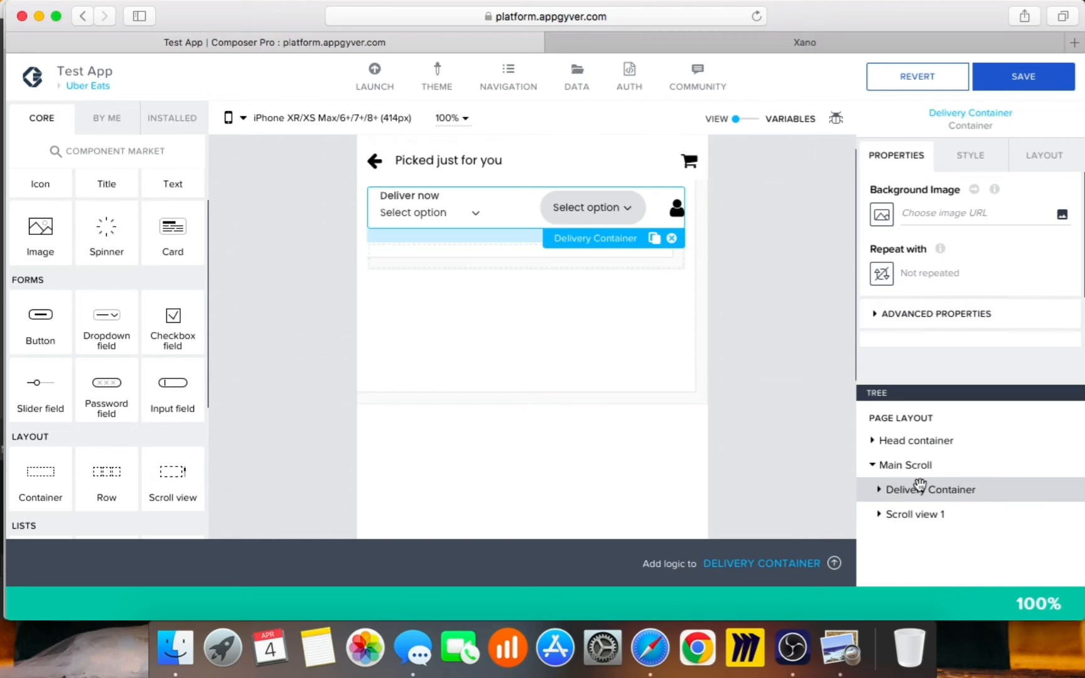
{"action": "left_click", "coordinate": [927, 515]}
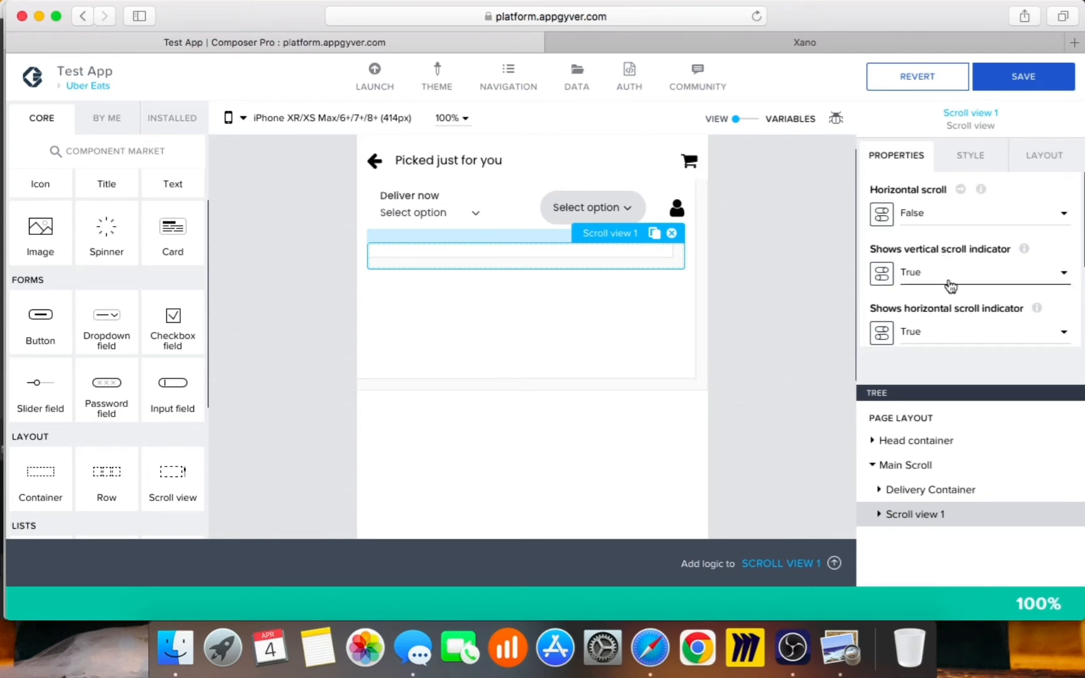
{"action": "scroll", "coordinate": [947, 280], "scroll_direction": "down", "scroll_amount": 1}
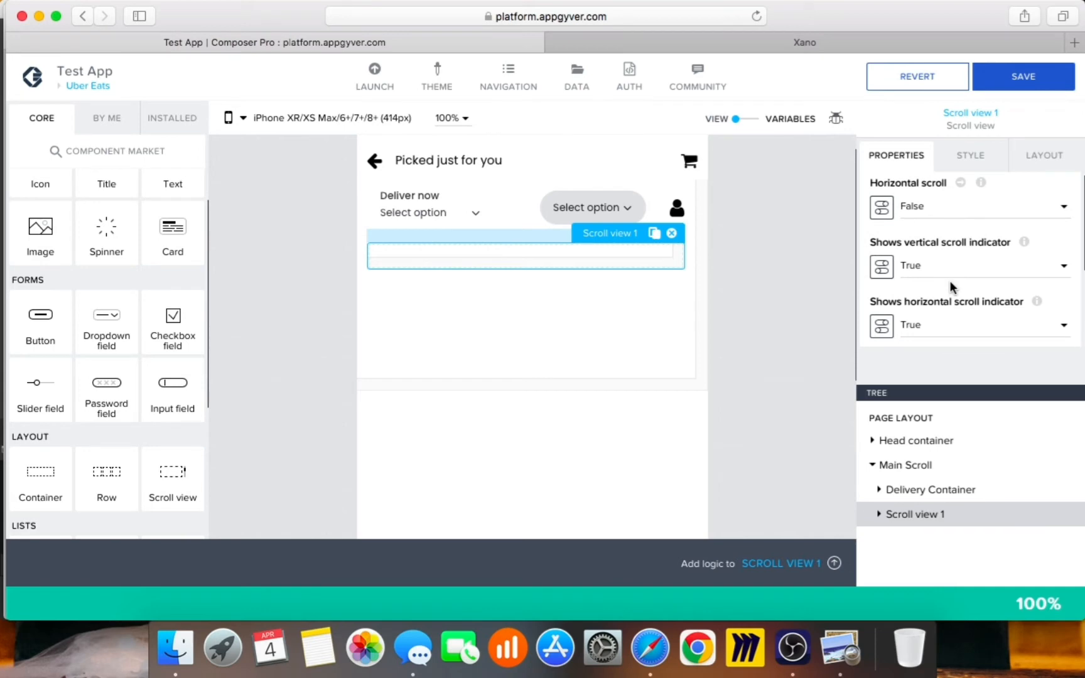
{"action": "left_click", "coordinate": [967, 210]}
{"action": "left_click", "coordinate": [955, 194]}
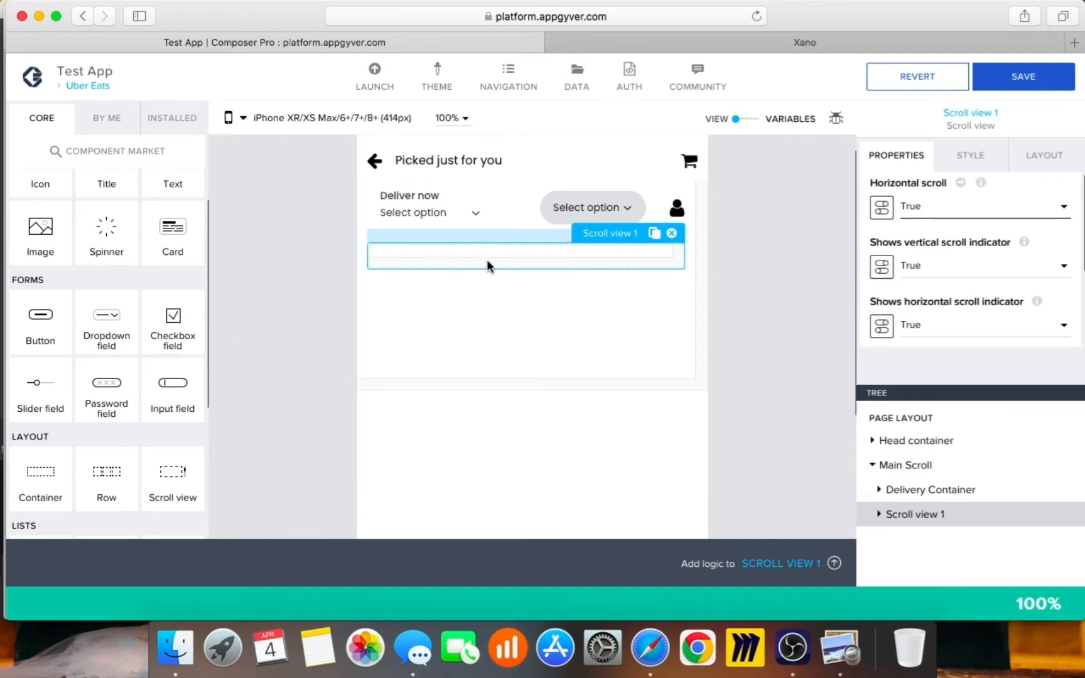
Step: Examine the new scroll view's layout spacing, style class, background and padding settings
{"action": "left_click", "coordinate": [1026, 170]}
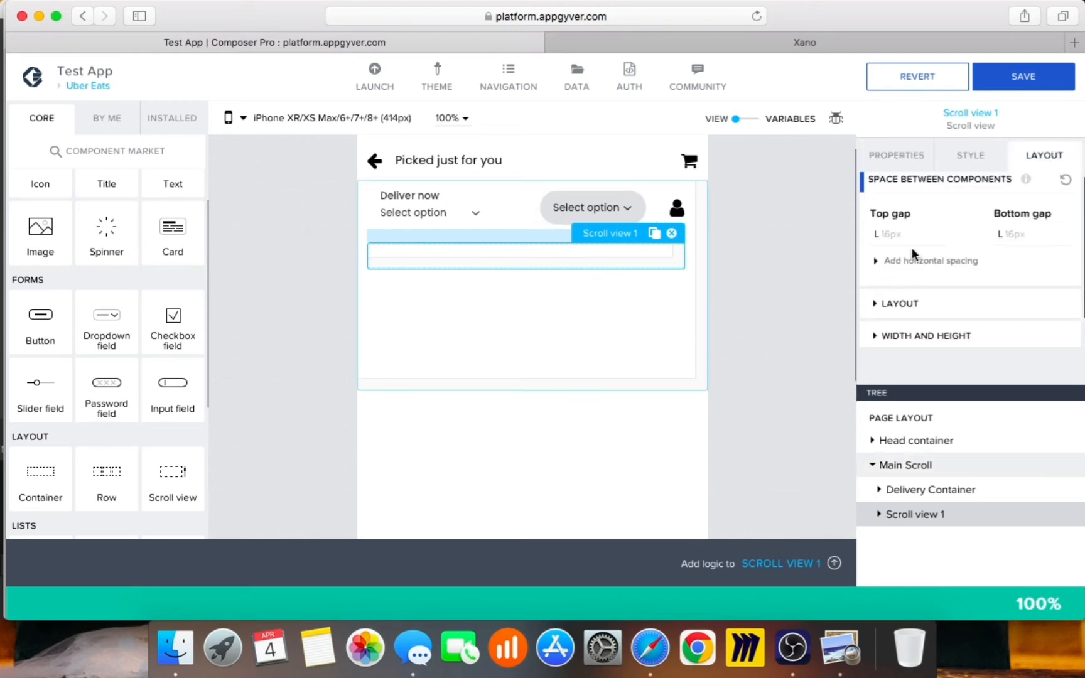
{"action": "left_click", "coordinate": [987, 162]}
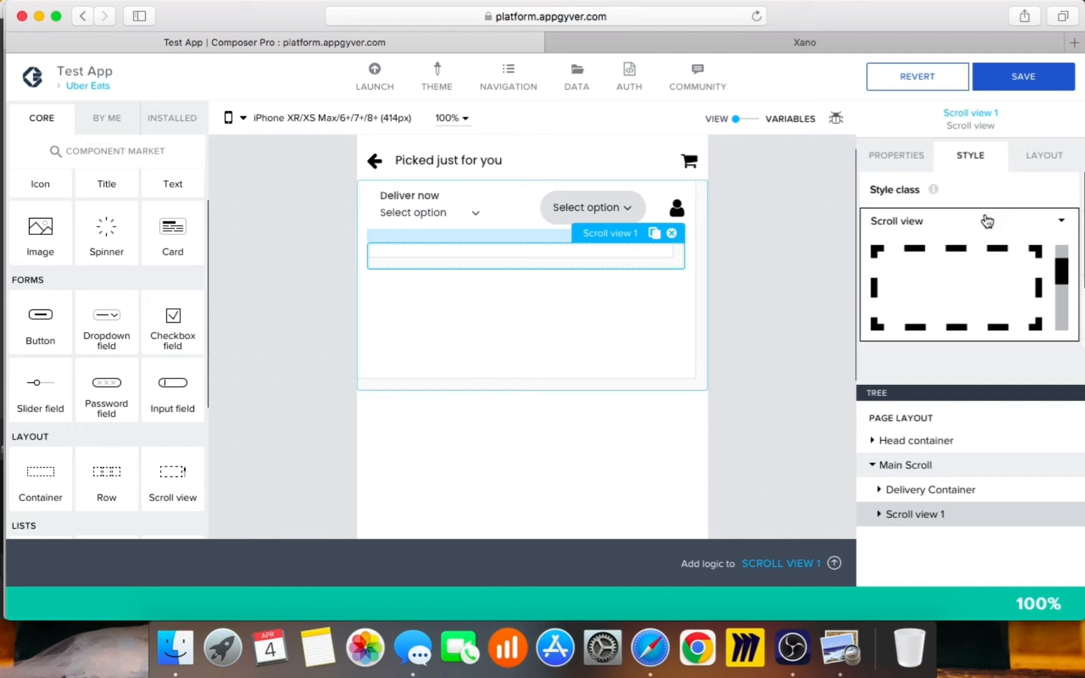
{"action": "left_click", "coordinate": [1060, 223]}
{"action": "left_click", "coordinate": [1013, 245]}
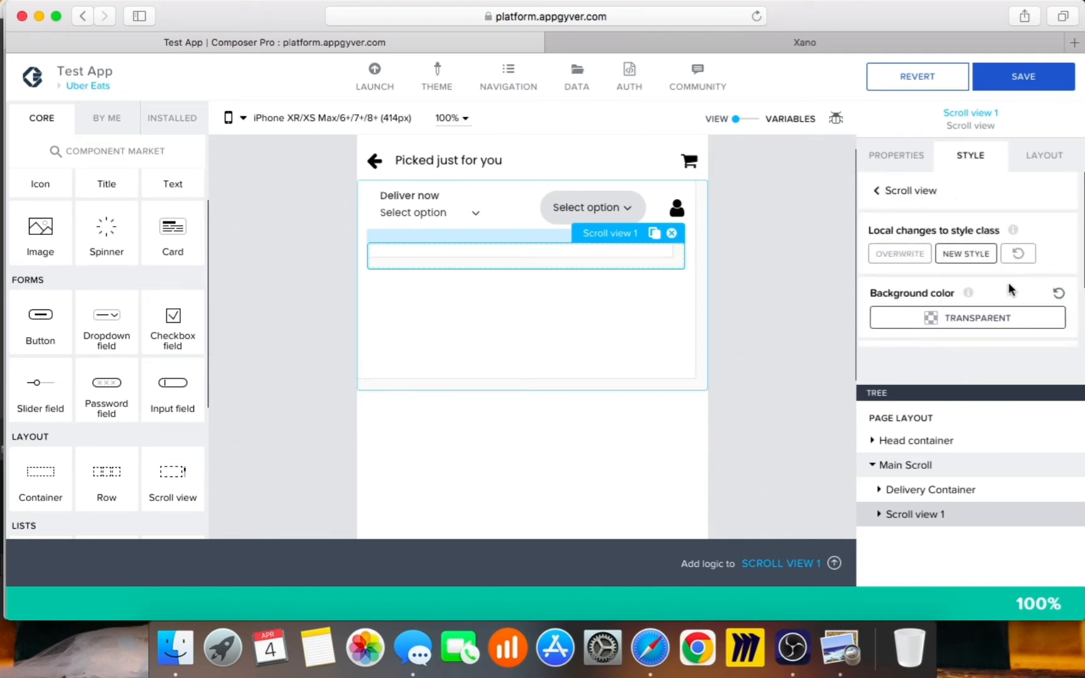
{"action": "scroll", "coordinate": [981, 315], "scroll_direction": "down", "scroll_amount": 3}
{"action": "left_click", "coordinate": [965, 271]}
{"action": "scroll", "coordinate": [981, 292], "scroll_direction": "down", "scroll_amount": 1}
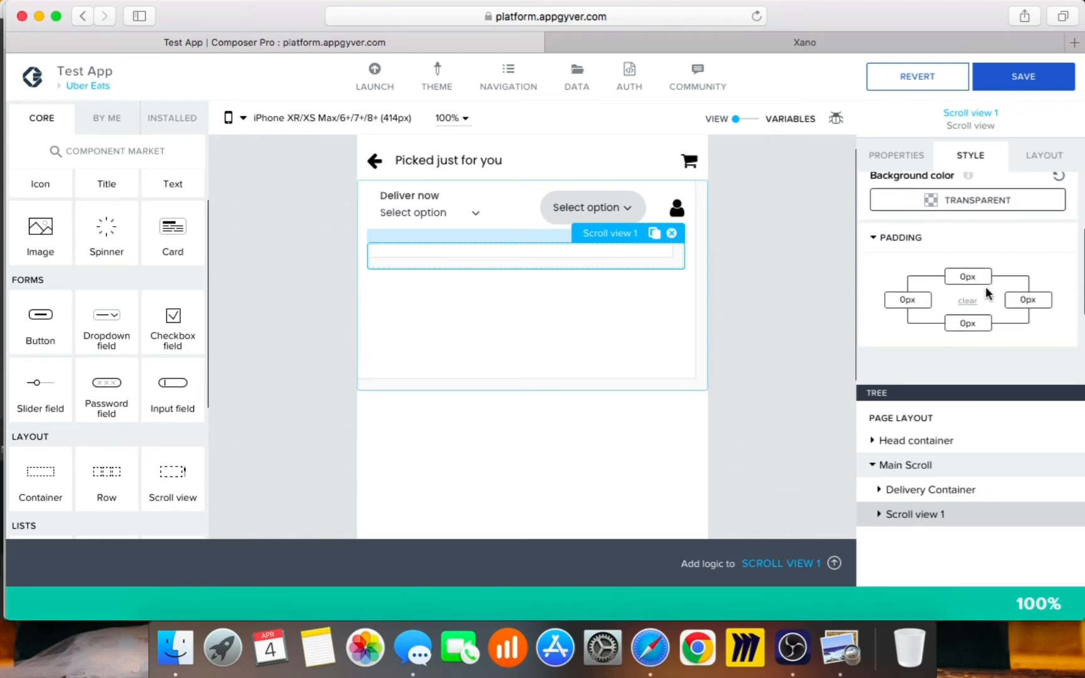
{"action": "left_click", "coordinate": [949, 241]}
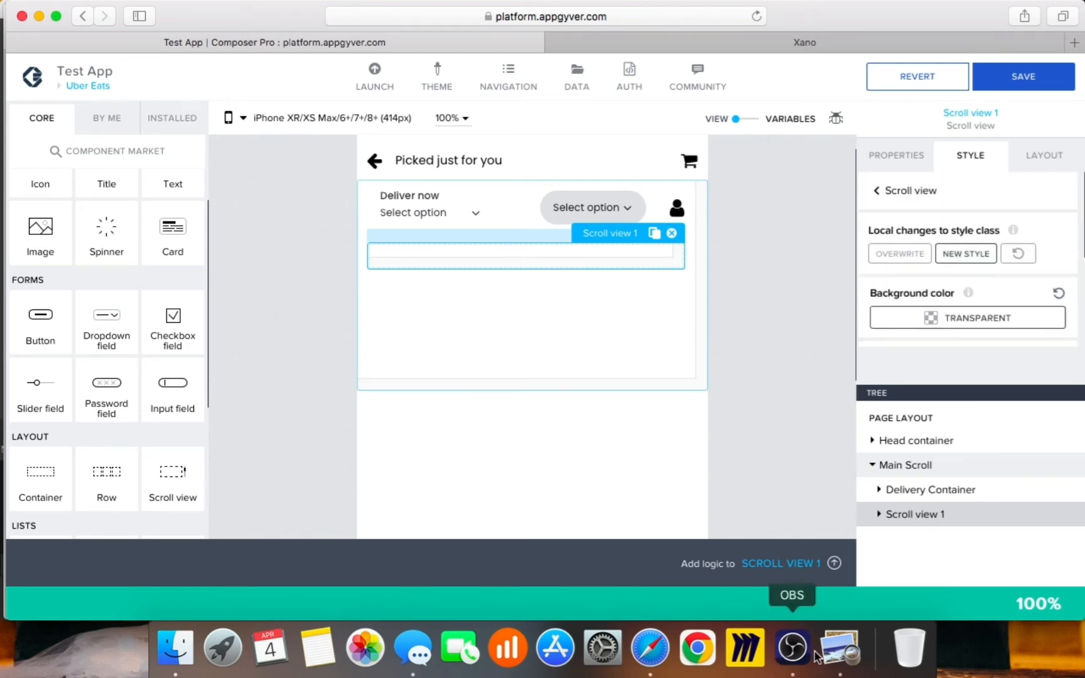
Step: Check the category icons in the Uber Eats.jpg reference image in Preview and add a container inside the new horizontal scroll view
{"action": "left_click", "coordinate": [840, 650]}
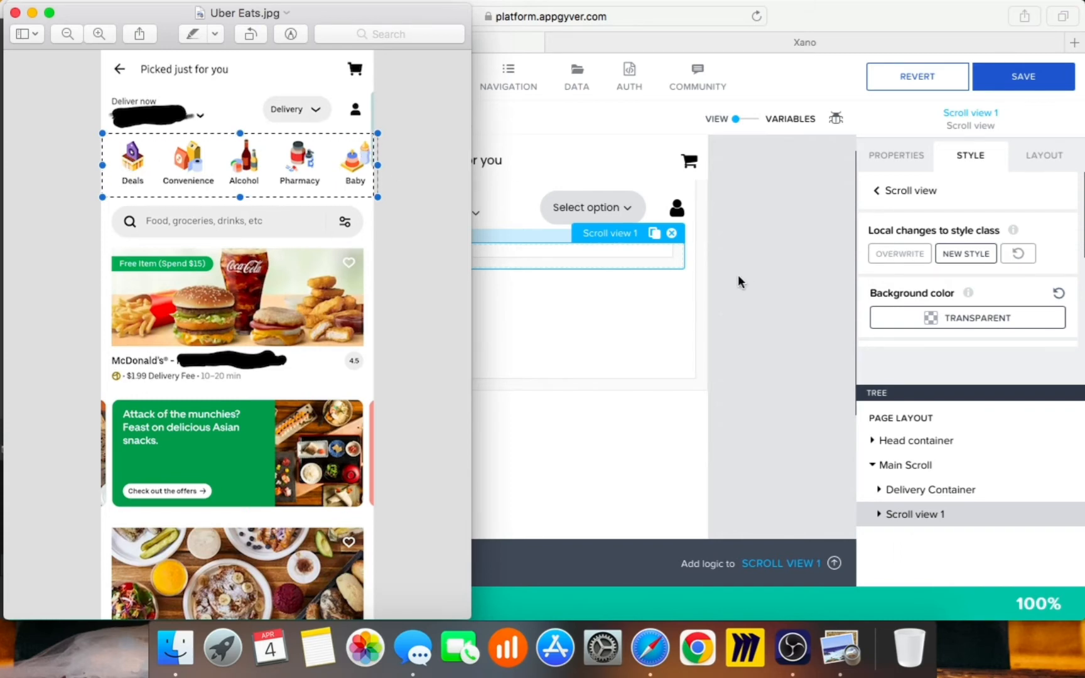
{"action": "left_click", "coordinate": [706, 279]}
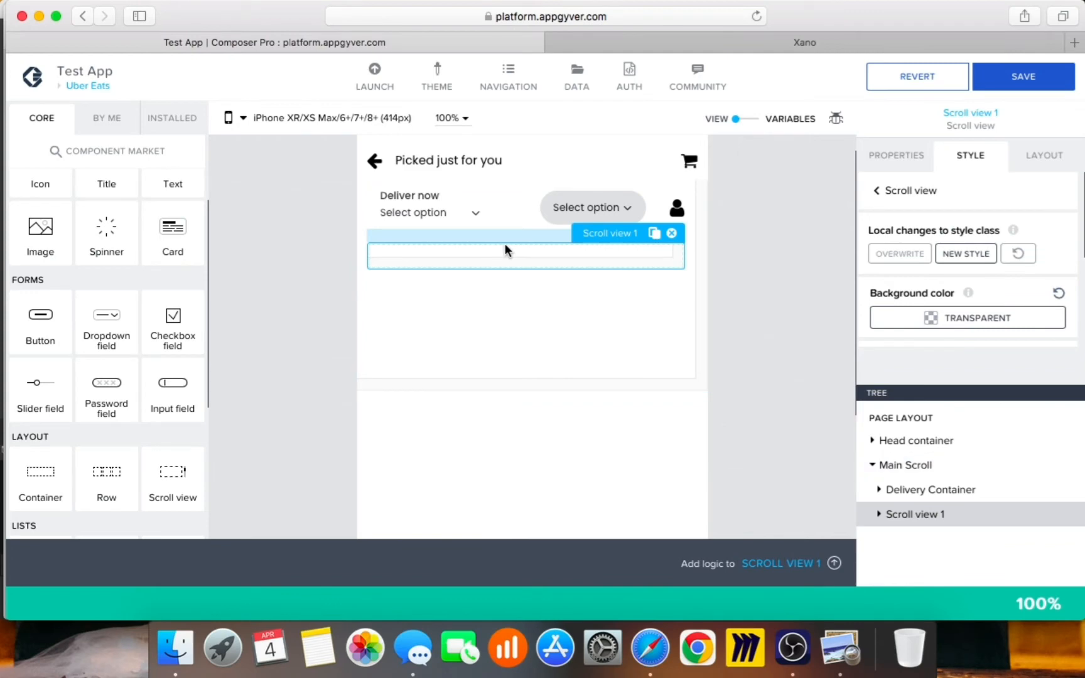
{"action": "left_click", "coordinate": [842, 643]}
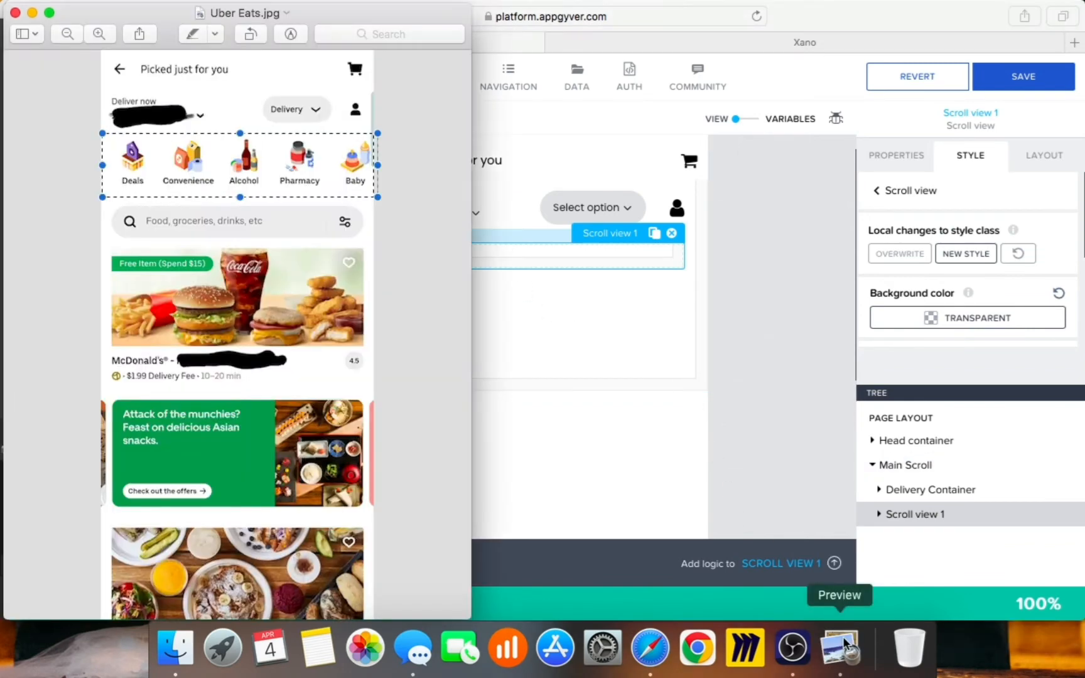
{"action": "left_click", "coordinate": [793, 363]}
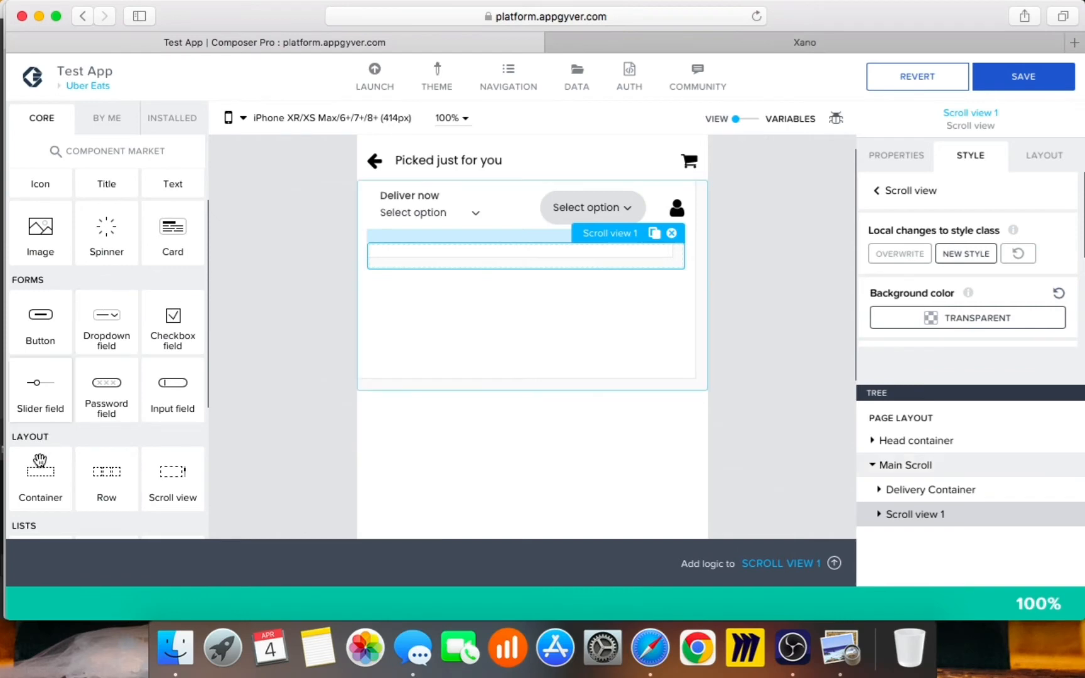
{"action": "left_click_drag", "start_coordinate": [882, 524], "coordinate": [921, 518]}
{"action": "left_click", "coordinate": [840, 646]}
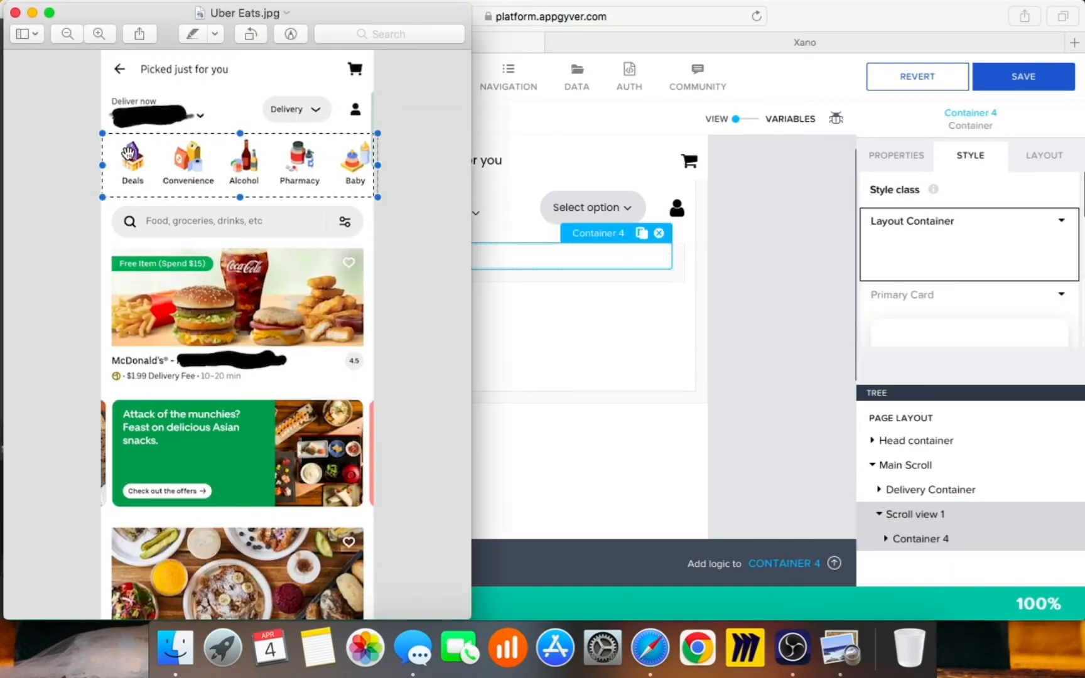
{"action": "left_click", "coordinate": [755, 439]}
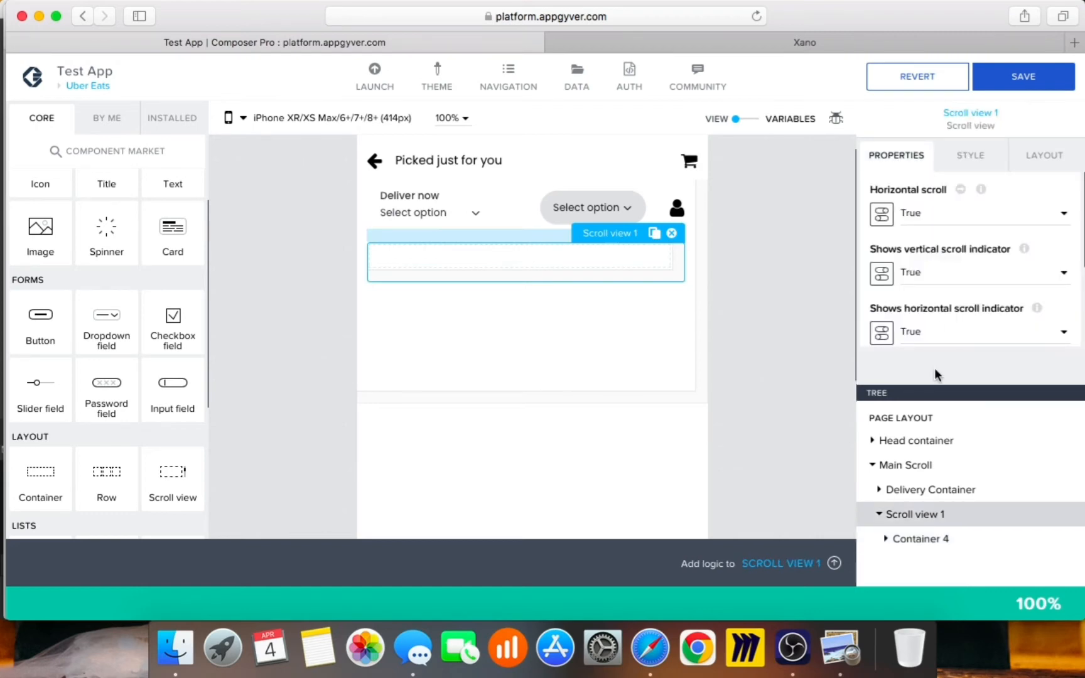
Step: Rename the horizontal scroll view below the Delivery Container as Categories Scroll
{"action": "scroll", "coordinate": [936, 326], "scroll_direction": "down", "scroll_amount": 2}
{"action": "left_click", "coordinate": [935, 295]}
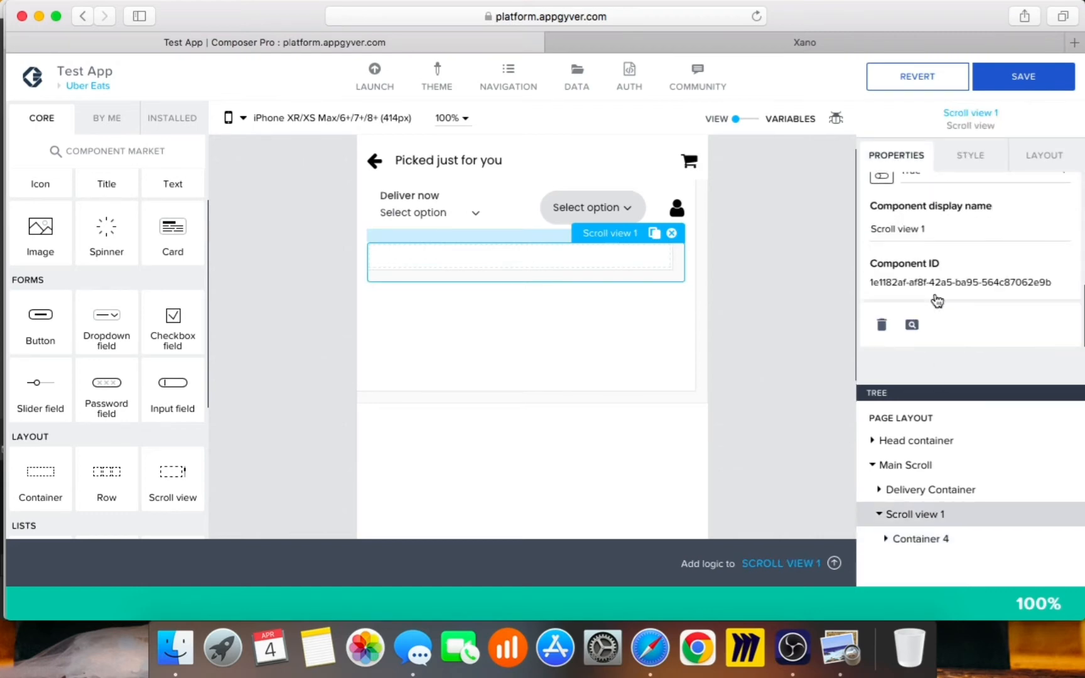
{"action": "left_click_drag", "start_coordinate": [939, 228], "coordinate": [891, 228]}
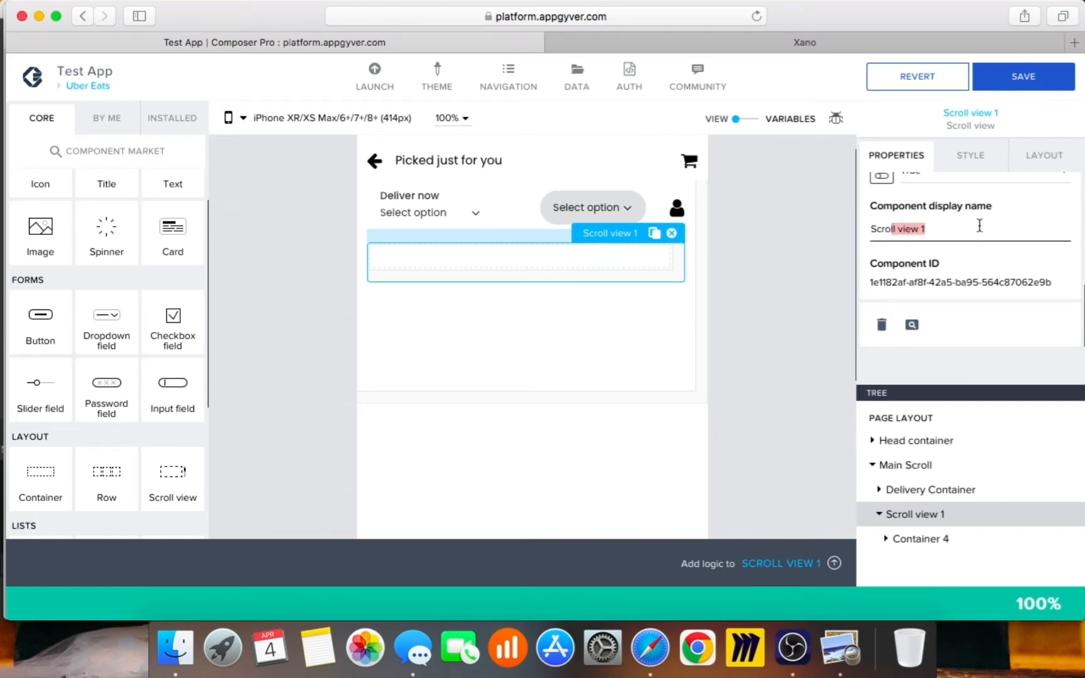
{"action": "key", "text": "BackSpace"}
{"action": "key", "text": "BackSpace"}
{"action": "key", "text": "BackSpace"}
{"action": "key", "text": "BackSpace"}
{"action": "key", "text": "BackSpace"}
{"action": "key", "text": "BackSpace"}
{"action": "type", "text": "Ca"}
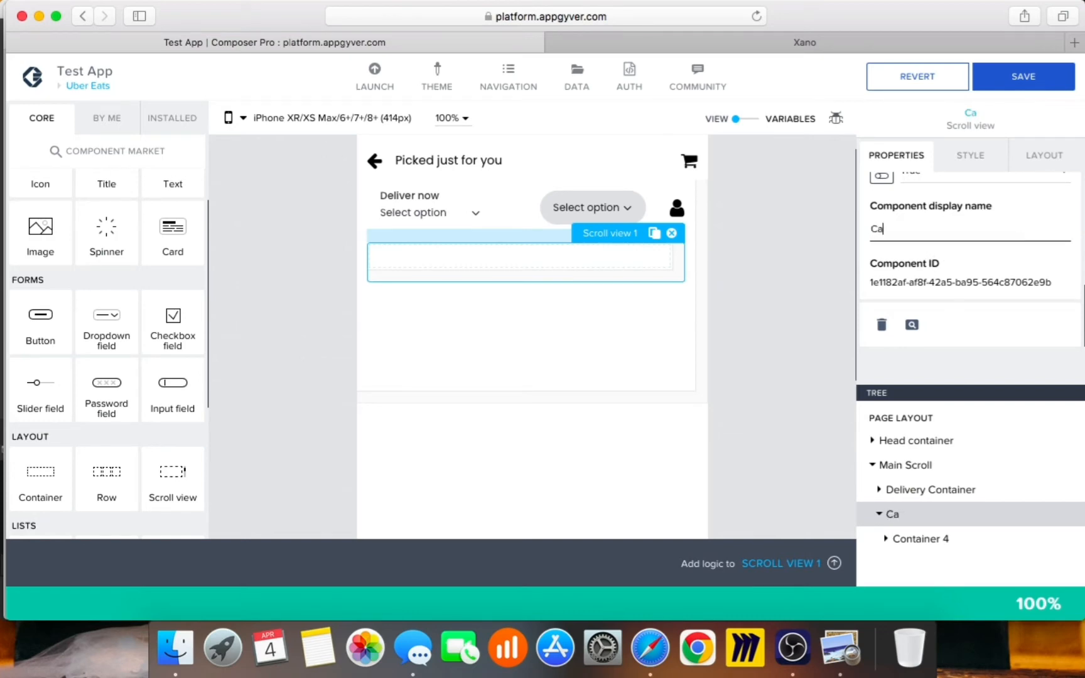
{"action": "type", "text": "tergorie"}
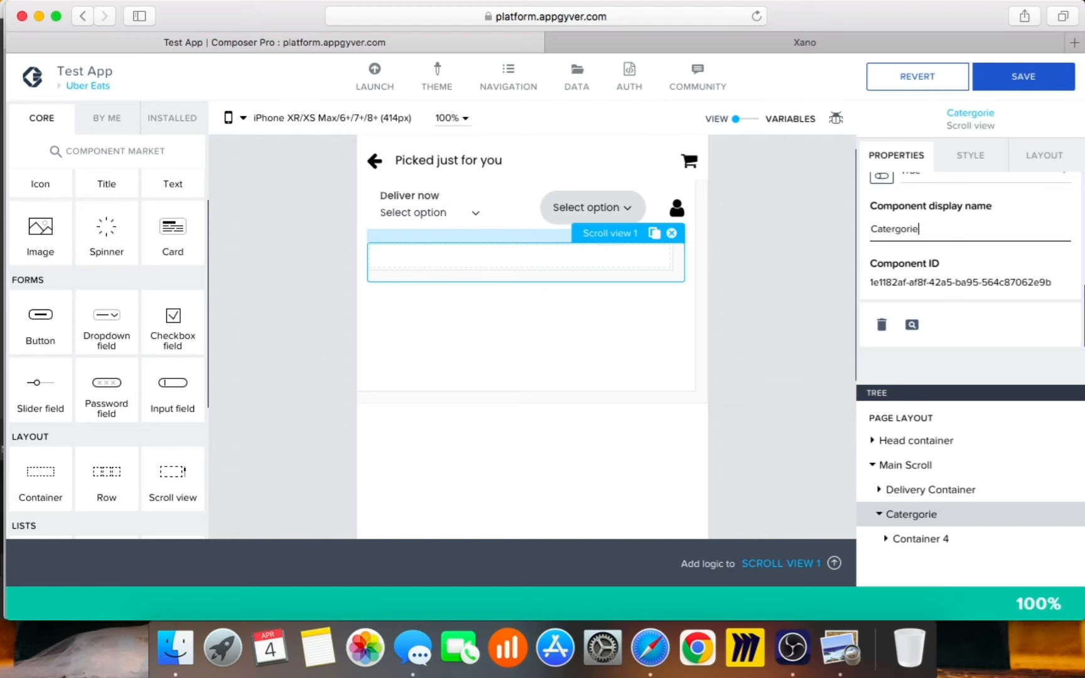
{"action": "key", "text": "BackSpace"}
{"action": "key", "text": "BackSpace"}
{"action": "key", "text": "BackSpace"}
{"action": "key", "text": "BackSpace"}
{"action": "key", "text": "BackSpace"}
{"action": "key", "text": "BackSpace"}
{"action": "type", "text": "gories Scroll"}
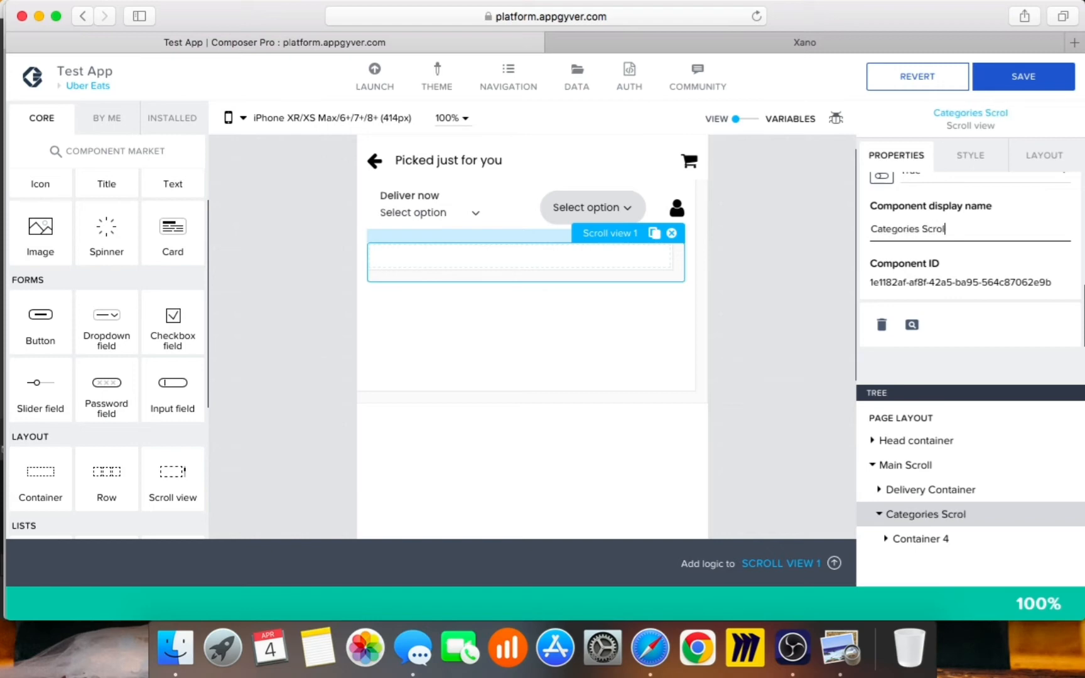
Step: Rename the container inside Categories Scroll as Category Container and save the app
{"action": "left_click", "coordinate": [900, 539]}
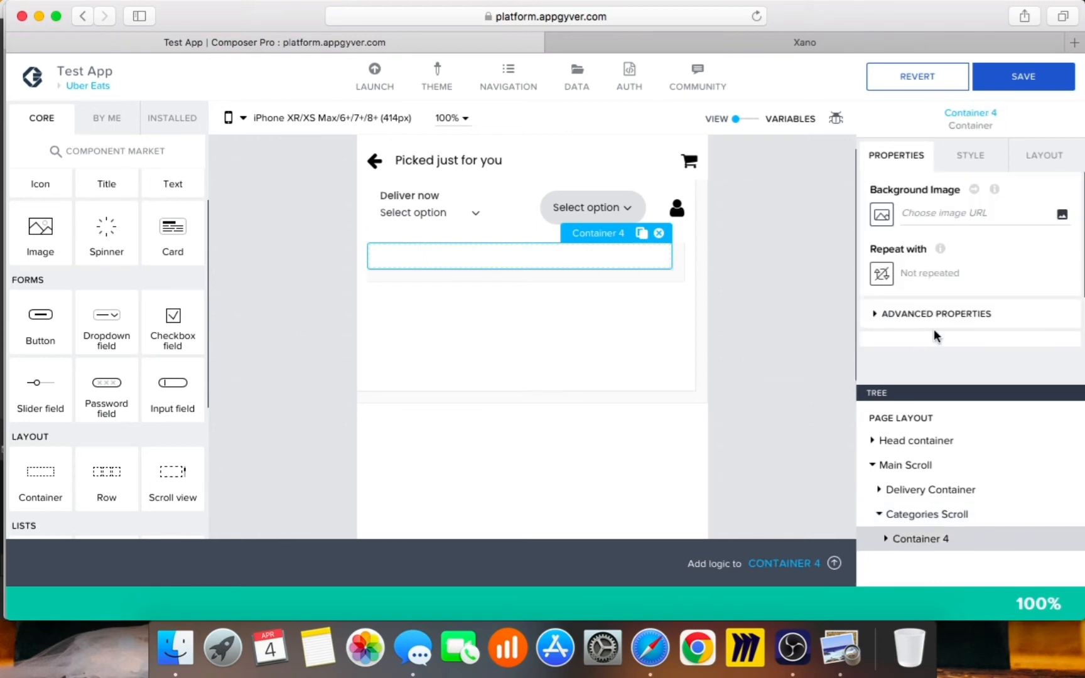
{"action": "left_click", "coordinate": [929, 316]}
{"action": "scroll", "coordinate": [967, 311], "scroll_direction": "down", "scroll_amount": 5}
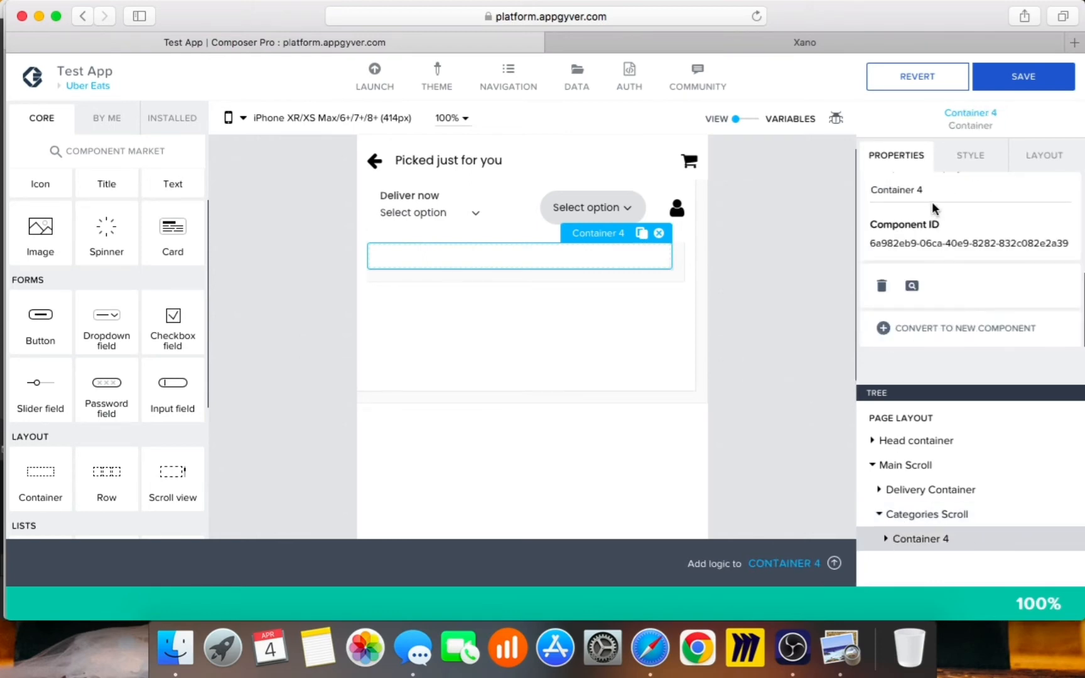
{"action": "key", "text": "BackSpace"}
{"action": "key", "text": "BackSpace"}
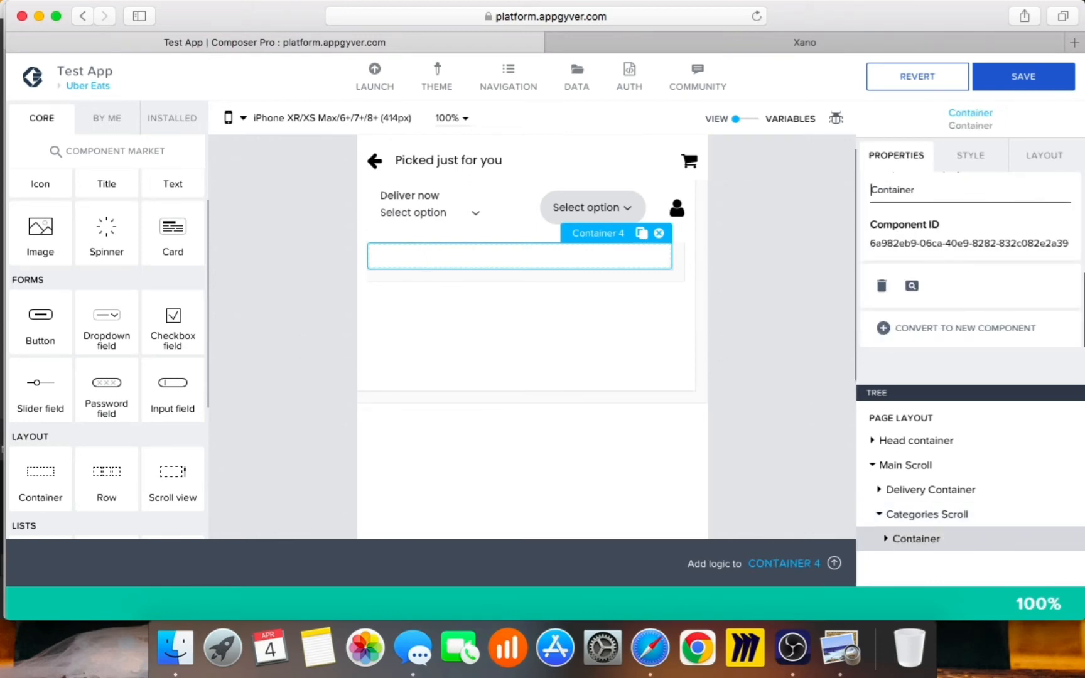
{"action": "type", "text": "category"}
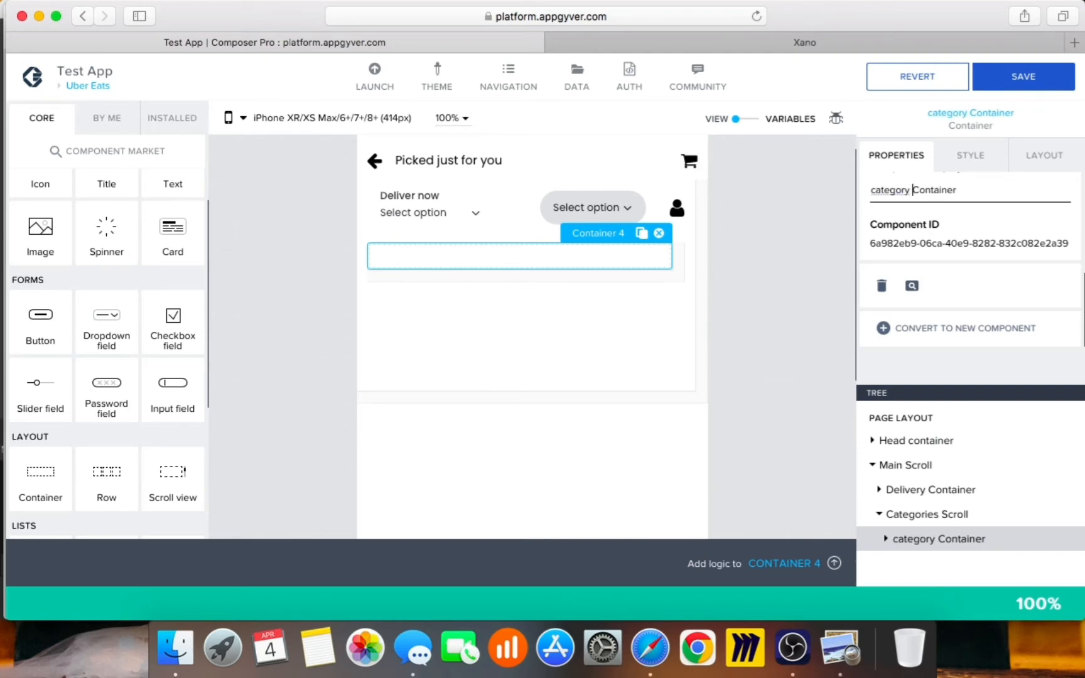
{"action": "key", "text": "Left"}
{"action": "key", "text": "Left"}
{"action": "key", "text": "BackSpace"}
{"action": "type", "text": "C"}
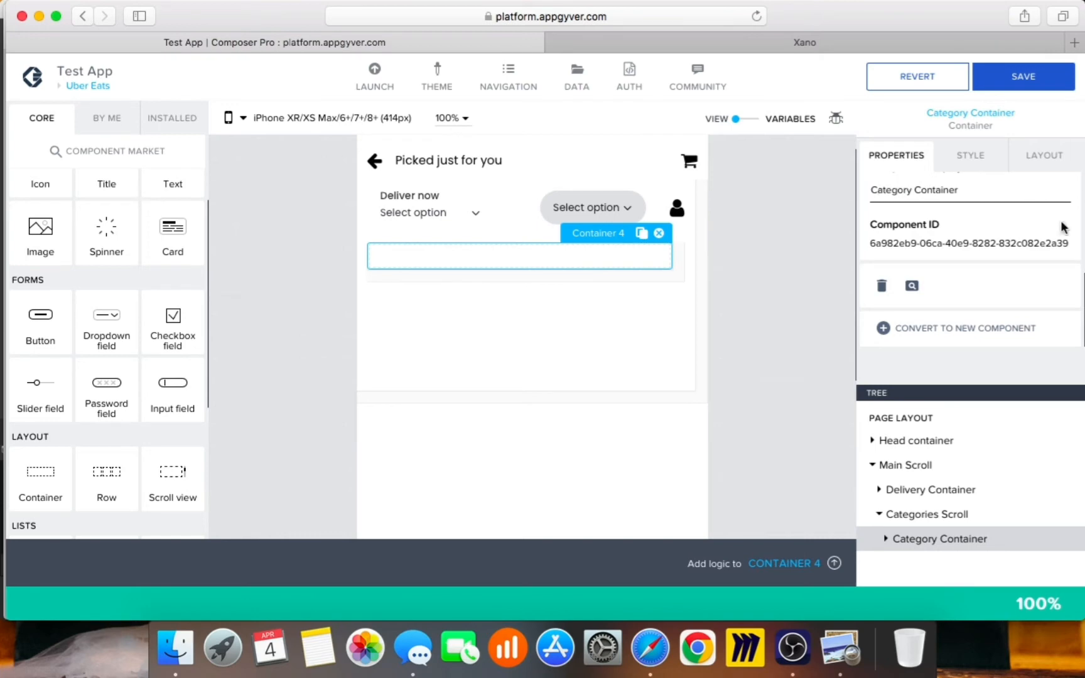
{"action": "left_click", "coordinate": [1022, 79]}
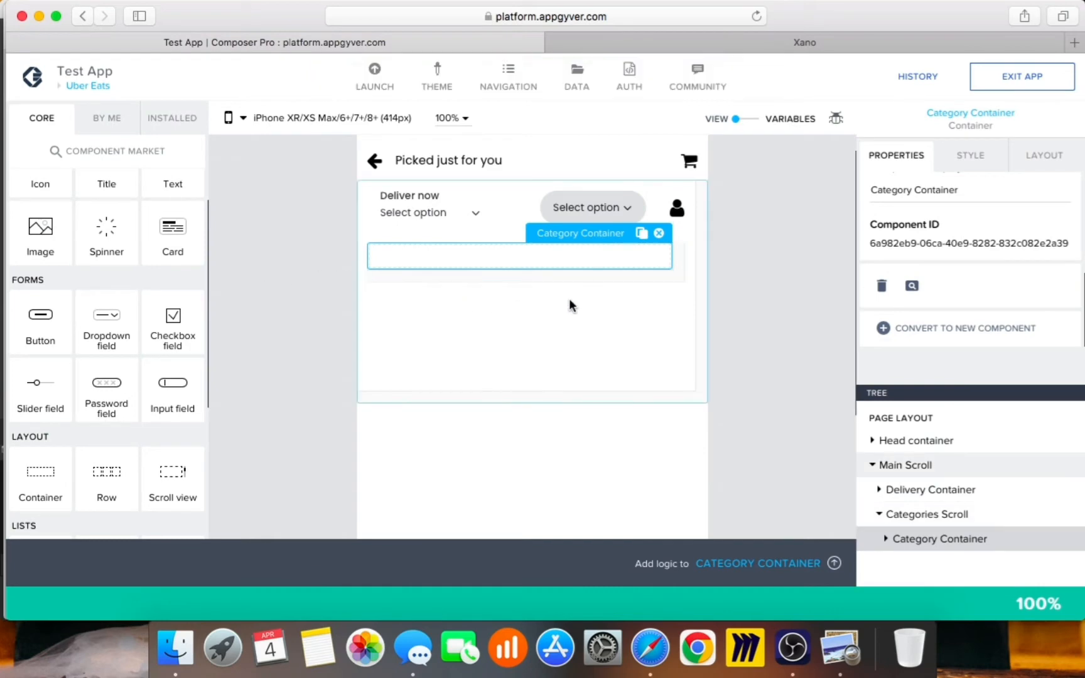
Step: Set the Category Container's width and height behaviour to Fit content
{"action": "left_click", "coordinate": [1053, 153]}
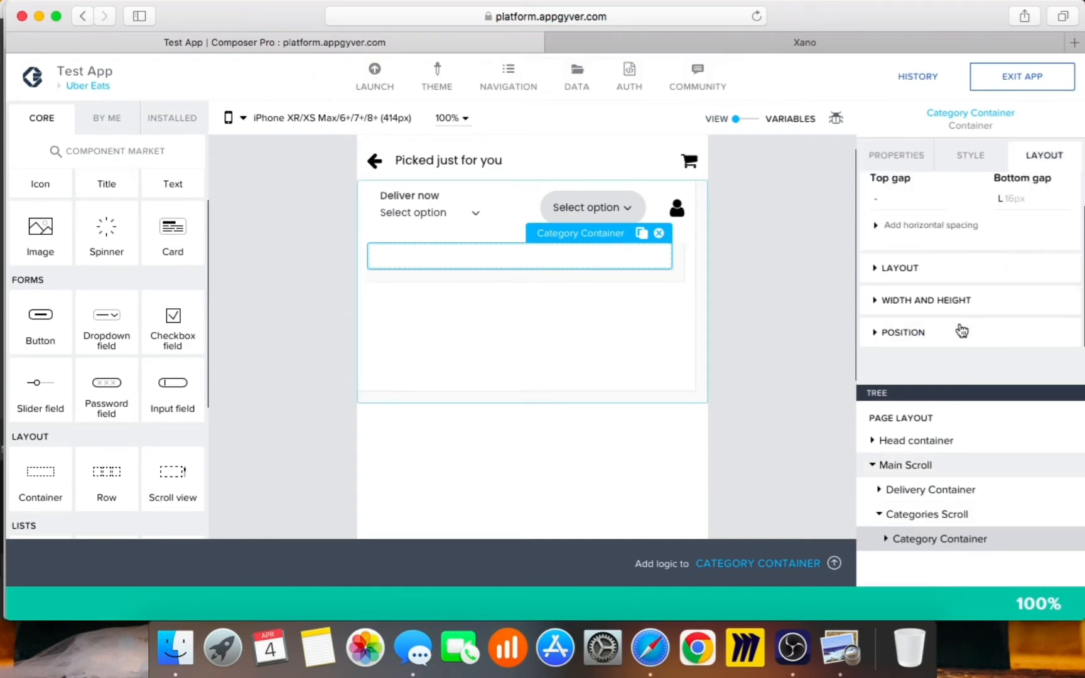
{"action": "left_click", "coordinate": [952, 300]}
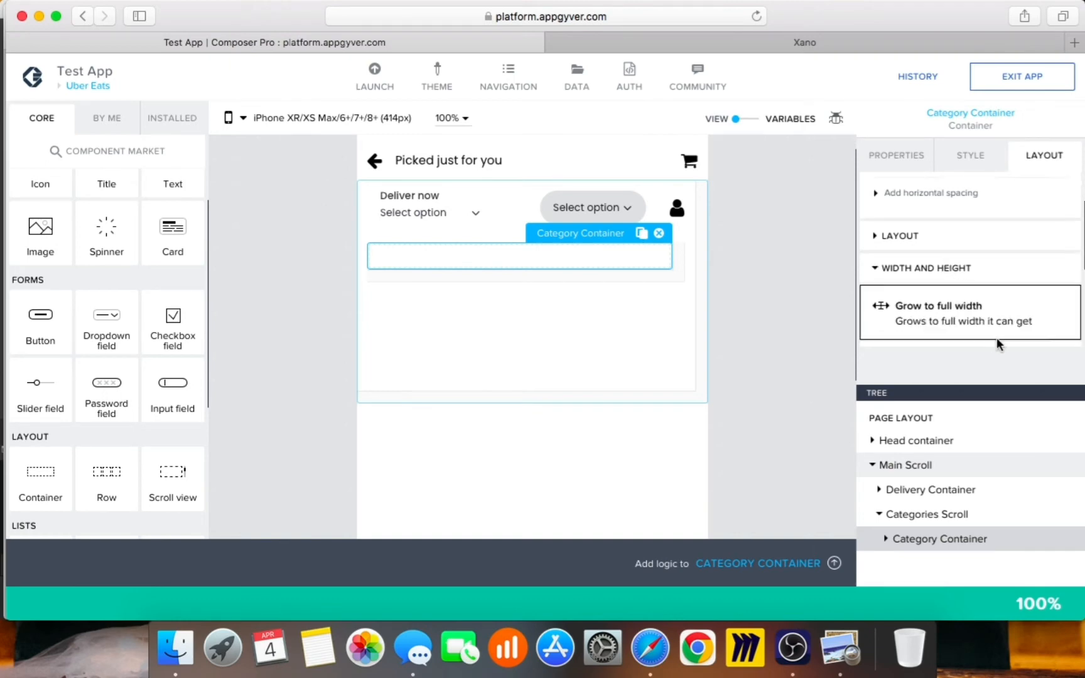
{"action": "left_click", "coordinate": [998, 338]}
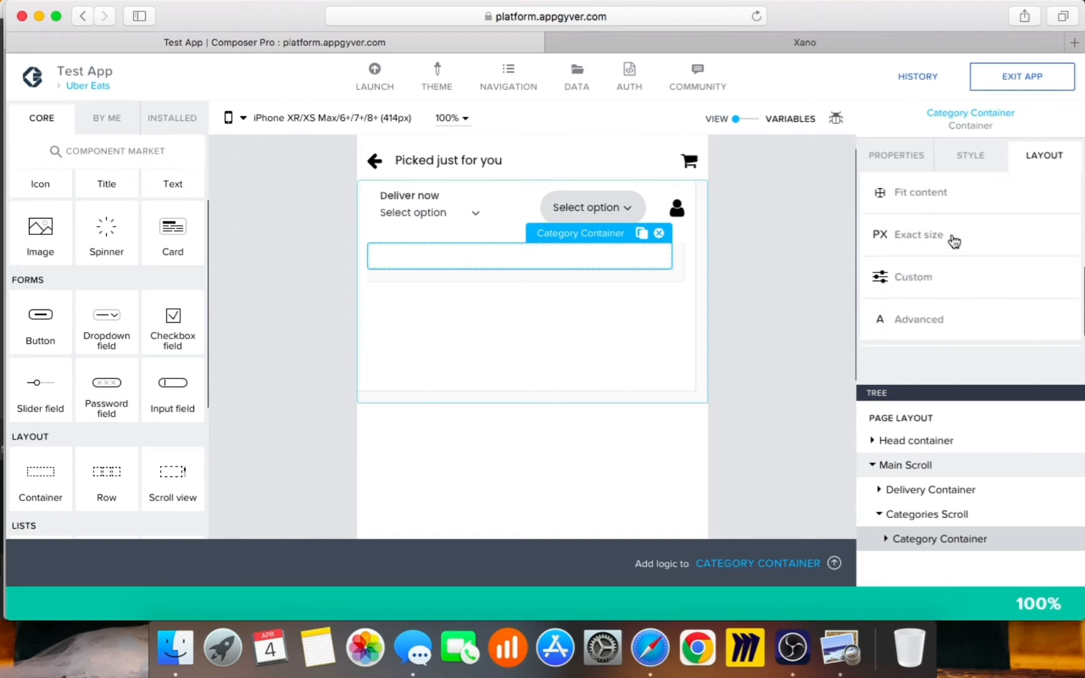
{"action": "scroll", "coordinate": [954, 242], "scroll_direction": "up", "scroll_amount": 1}
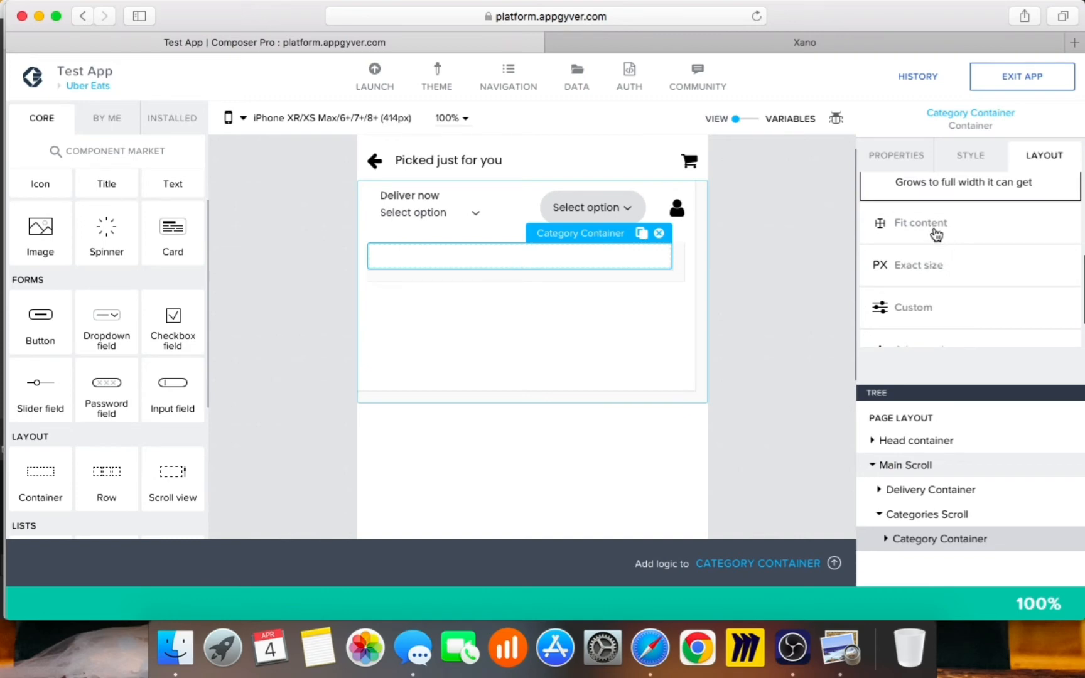
{"action": "left_click", "coordinate": [936, 235]}
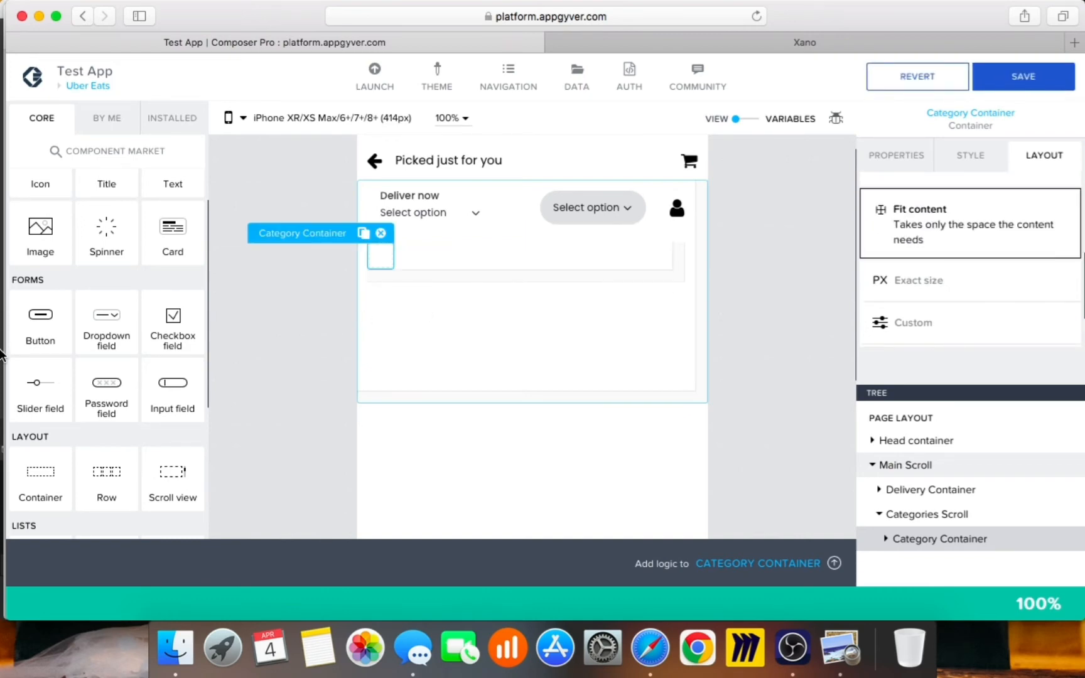
Step: Add an image and a text component inside Category Container, with the image above the text
{"action": "scroll", "coordinate": [147, 377], "scroll_direction": "up", "scroll_amount": 2}
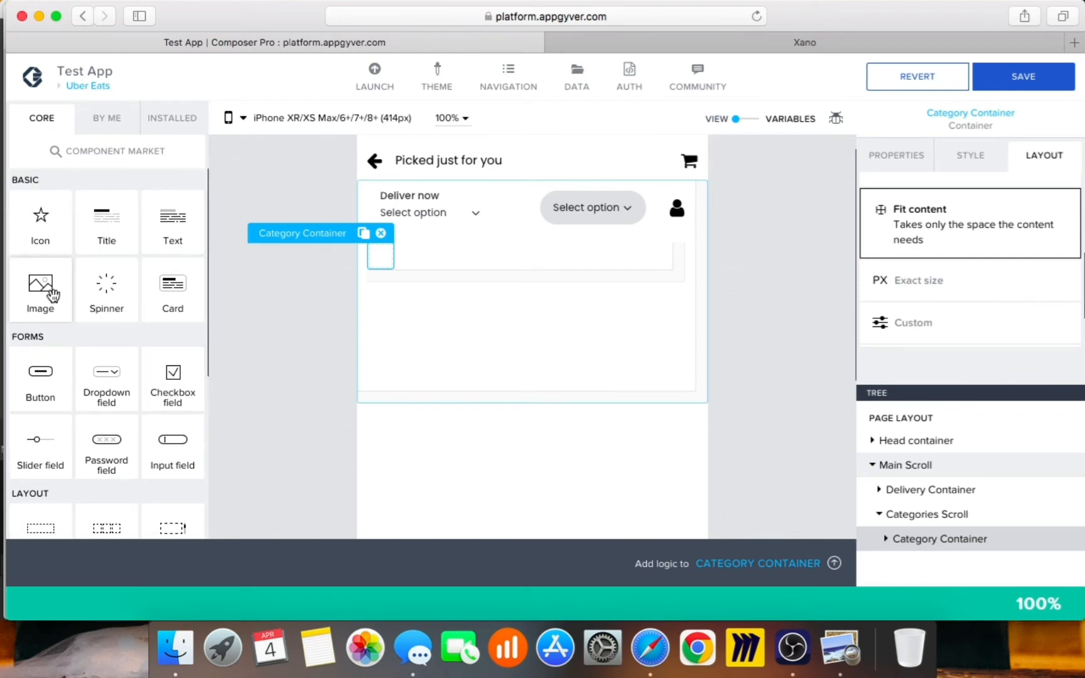
{"action": "left_click_drag", "start_coordinate": [54, 295], "coordinate": [933, 542]}
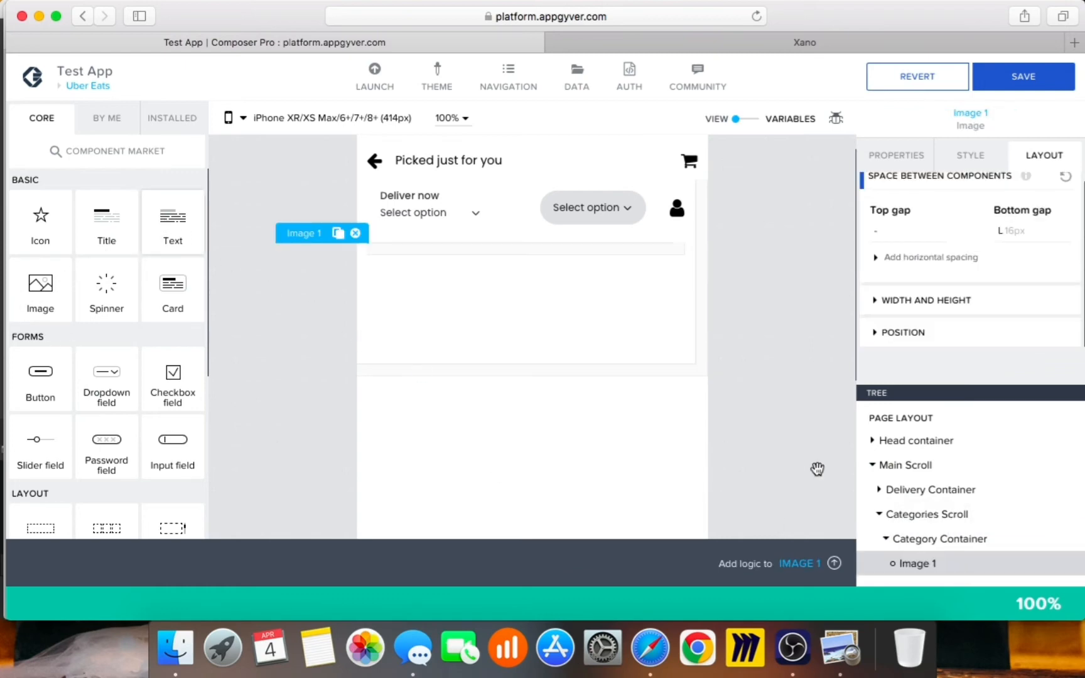
{"action": "left_click_drag", "start_coordinate": [964, 552], "coordinate": [964, 544]}
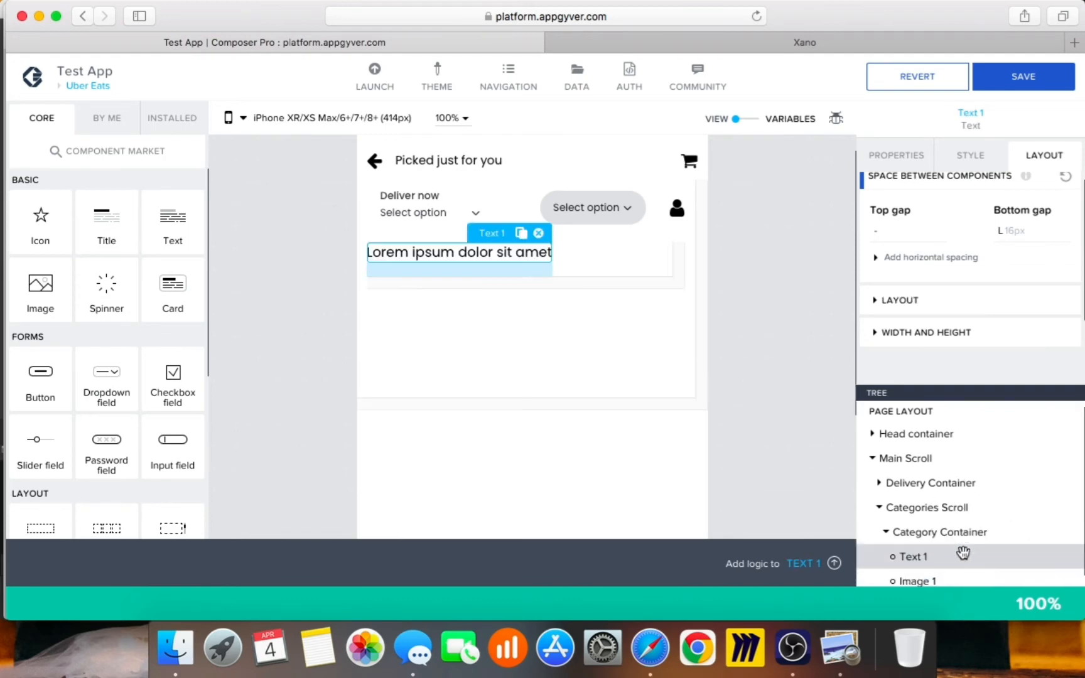
{"action": "scroll", "coordinate": [964, 554], "scroll_direction": "down", "scroll_amount": 1}
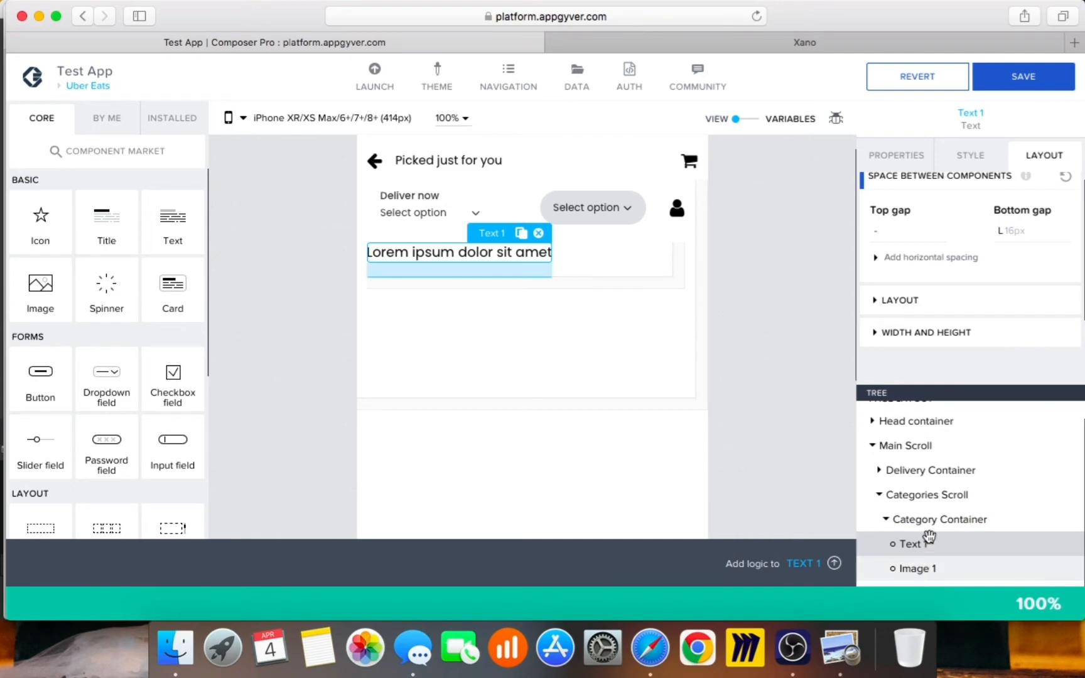
{"action": "left_click_drag", "start_coordinate": [929, 537], "coordinate": [928, 538]}
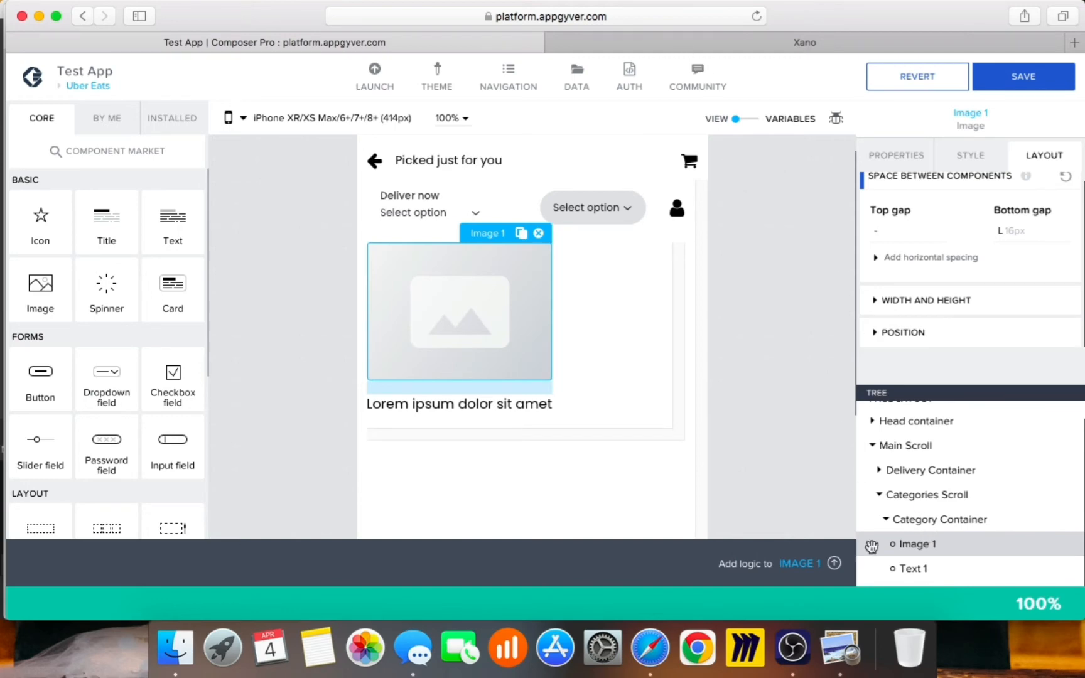
Step: Compare with the Uber Eats.jpg reference and set the image's bottom gap to XS (4px)
{"action": "left_click", "coordinate": [840, 647]}
{"action": "left_click", "coordinate": [763, 309]}
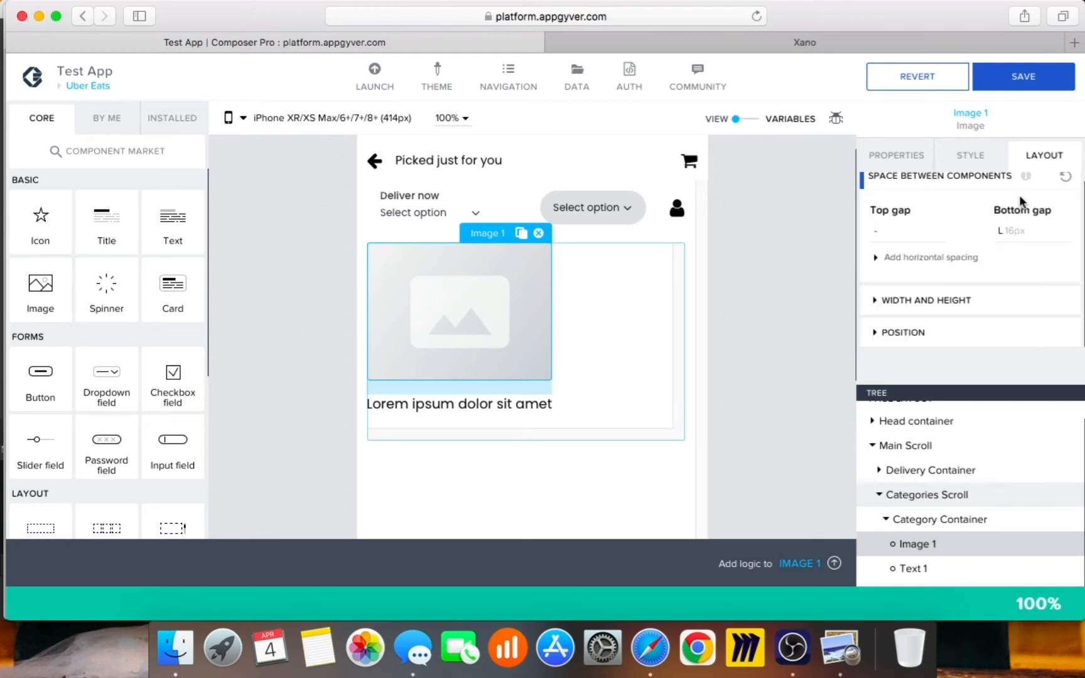
{"action": "left_click", "coordinate": [1017, 234]}
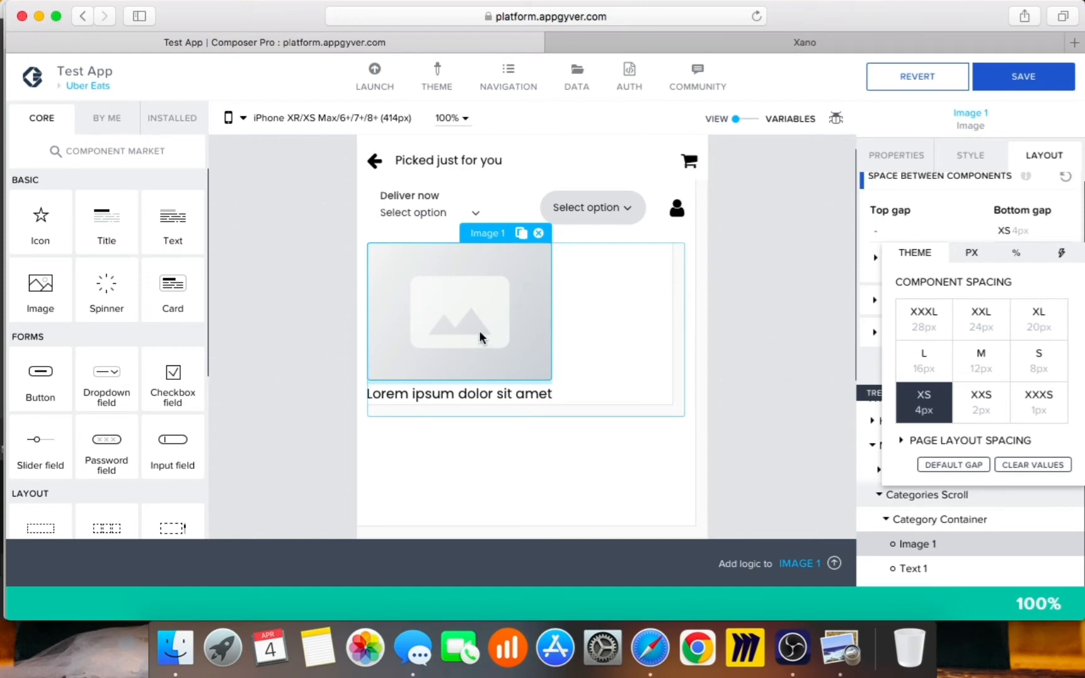
{"action": "left_click", "coordinate": [738, 265]}
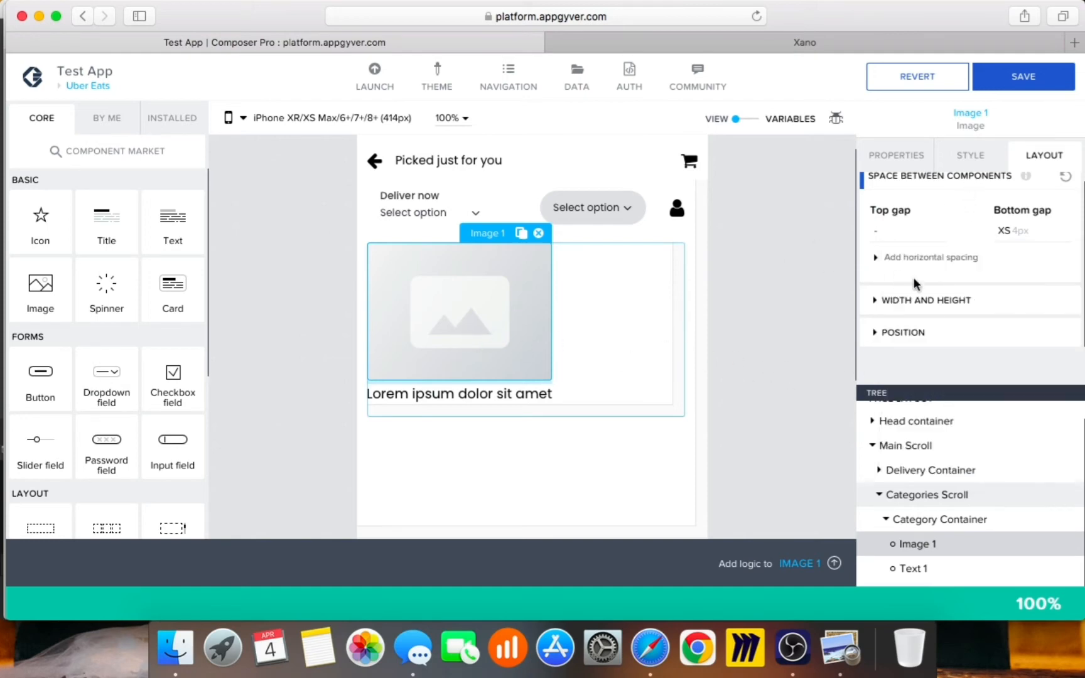
Step: Give the image in Category Container an exact size of 75px wide and 75px high
{"action": "left_click", "coordinate": [945, 301]}
{"action": "scroll", "coordinate": [955, 320], "scroll_direction": "down", "scroll_amount": 3}
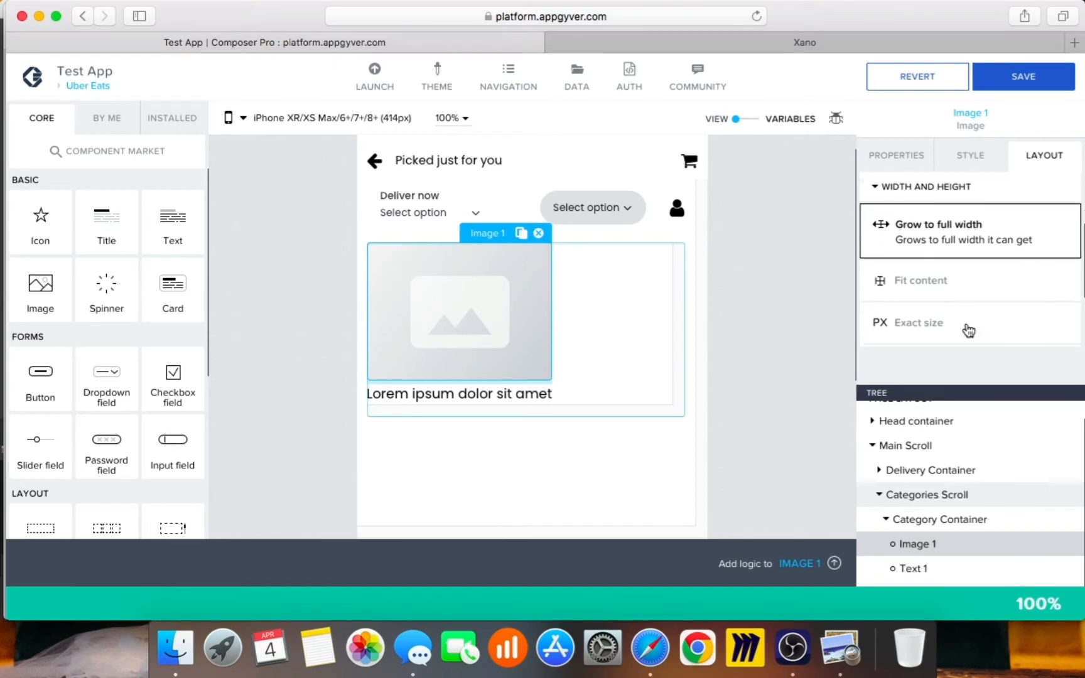
{"action": "left_click", "coordinate": [1017, 311]}
{"action": "left_click", "coordinate": [924, 328]}
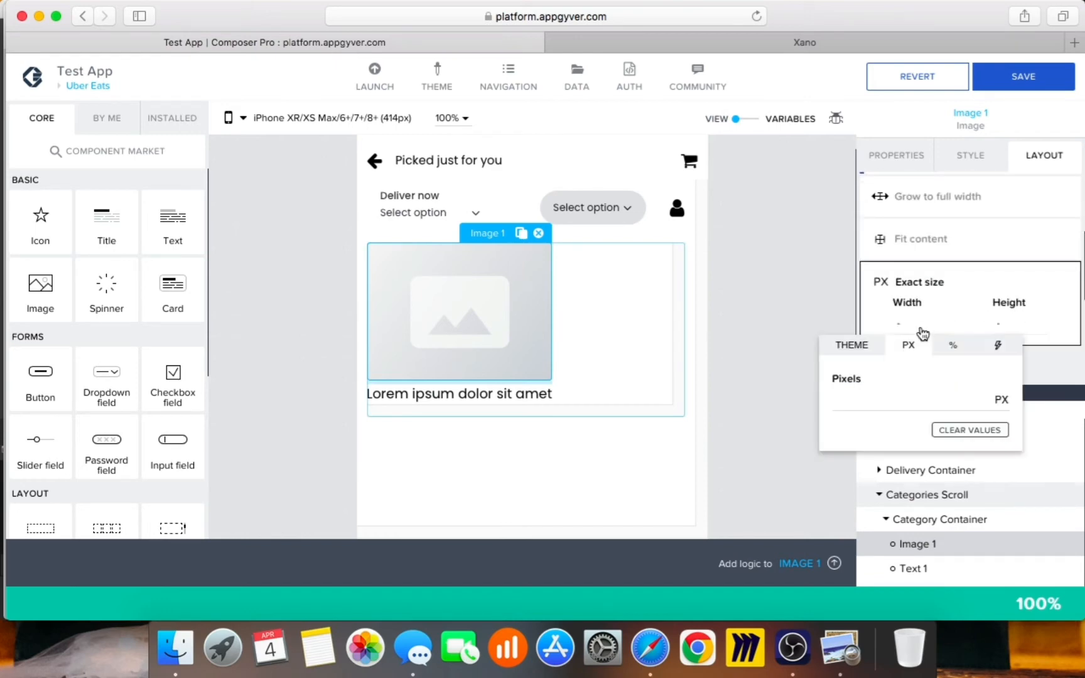
{"action": "left_click", "coordinate": [874, 400]}
{"action": "type", "text": "75"}
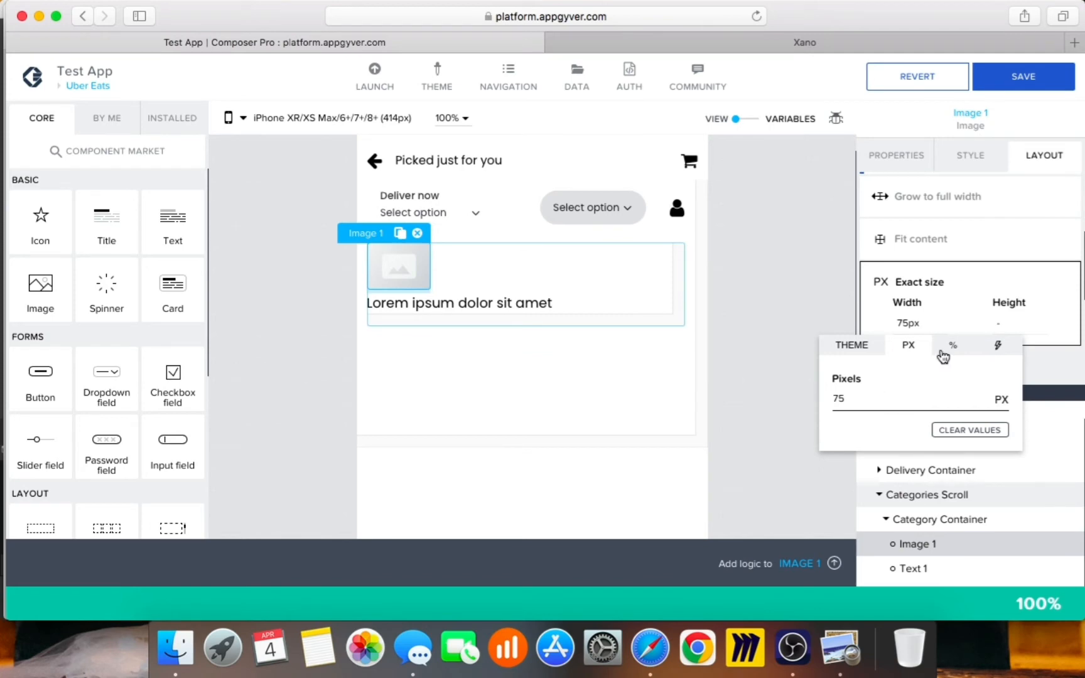
{"action": "left_click", "coordinate": [991, 320]}
{"action": "left_click", "coordinate": [995, 326]}
{"action": "left_click", "coordinate": [915, 390]}
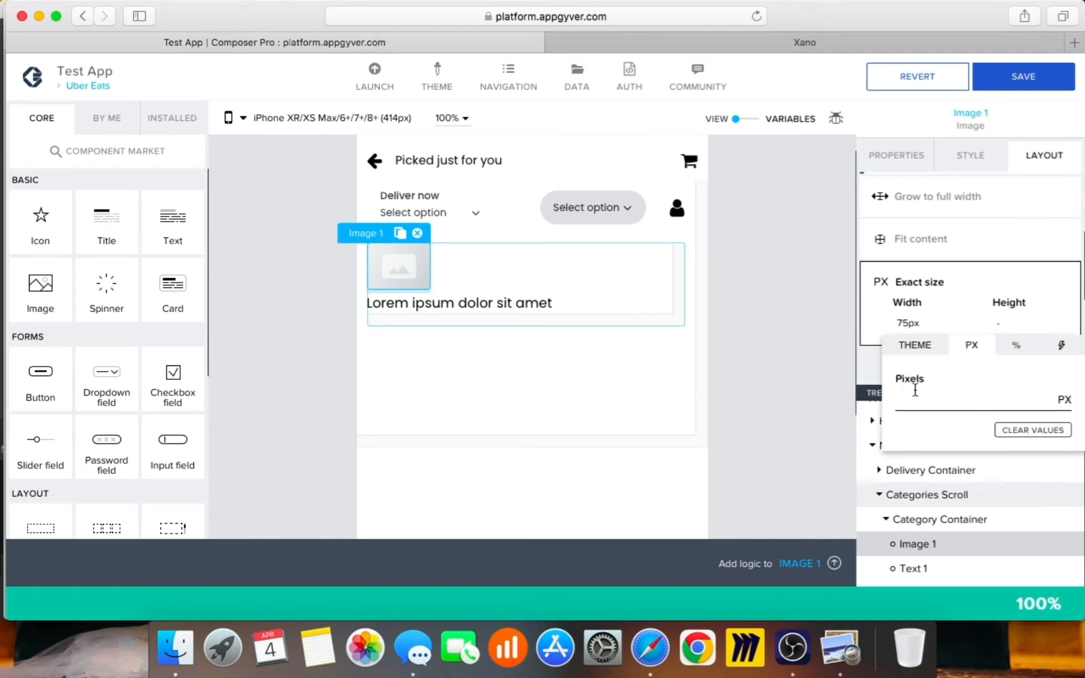
{"action": "type", "text": "75"}
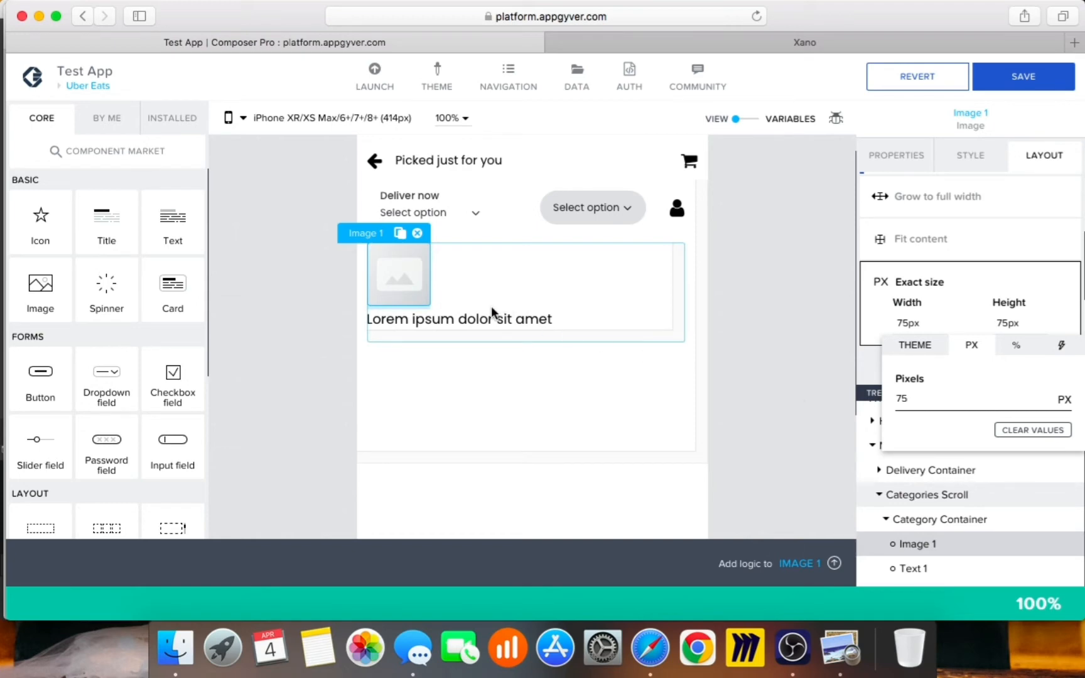
Step: Replace the placeholder text below the image with Deals, following the first category in the reference image
{"action": "left_click", "coordinate": [472, 322]}
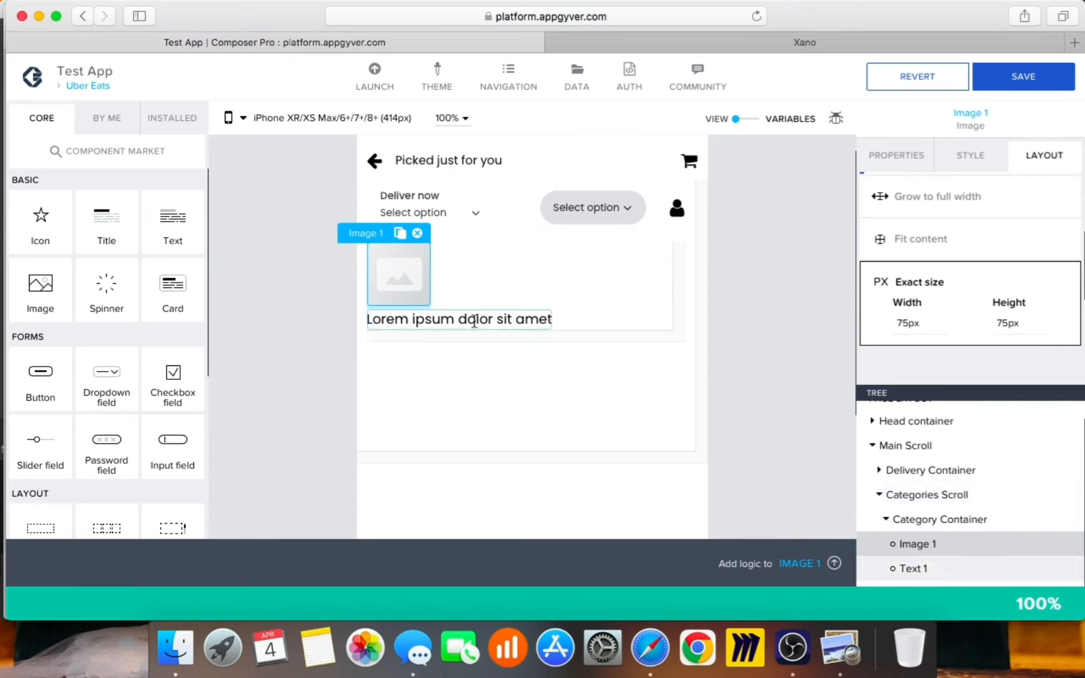
{"action": "left_click", "coordinate": [476, 320]}
{"action": "left_click", "coordinate": [902, 157]}
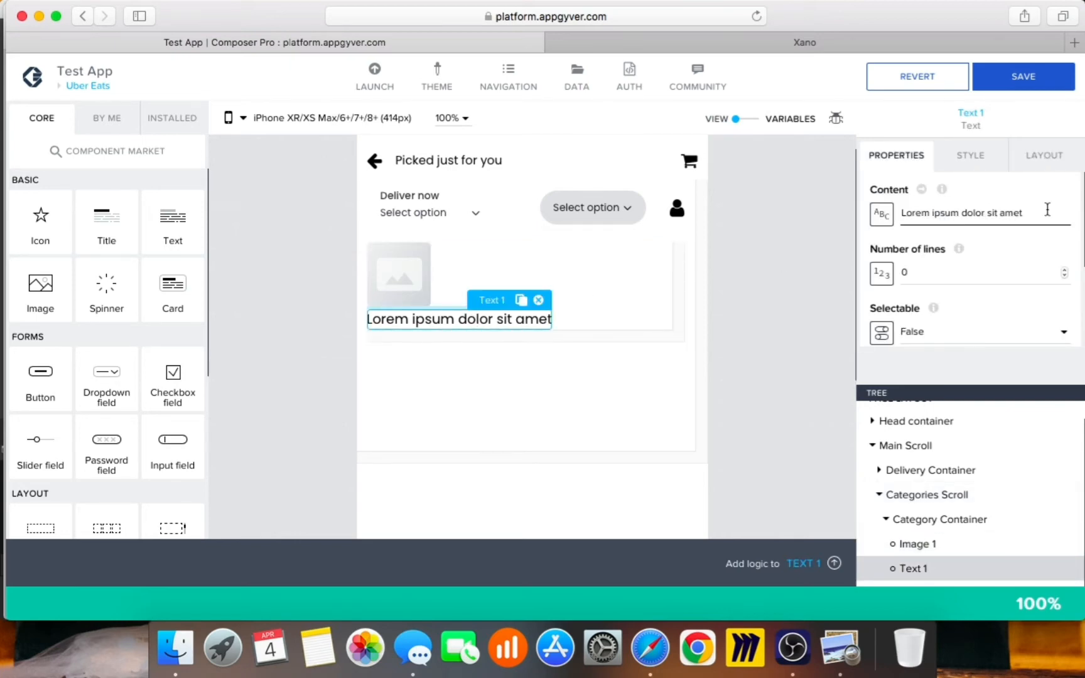
{"action": "left_click_drag", "start_coordinate": [1045, 210], "coordinate": [860, 211]}
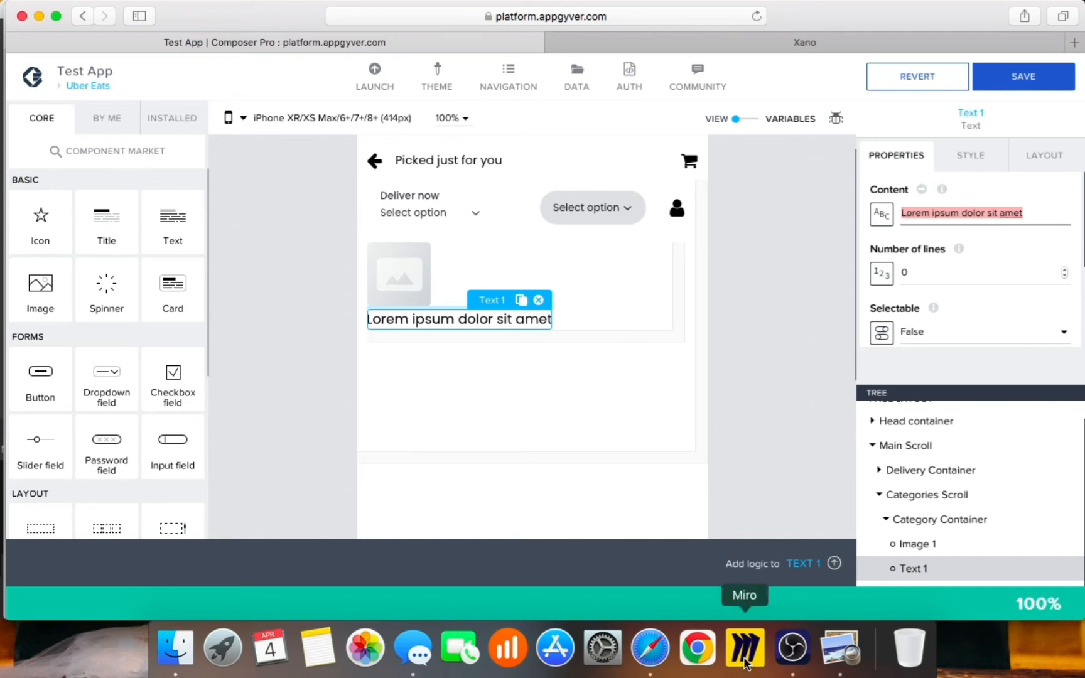
{"action": "left_click", "coordinate": [852, 658]}
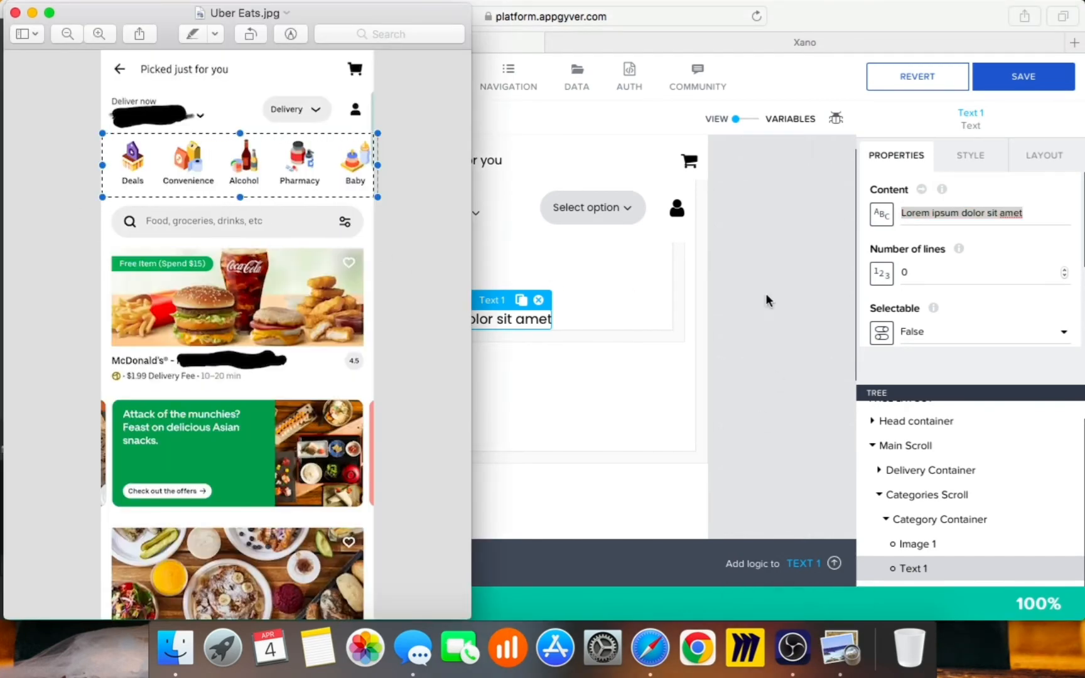
{"action": "left_click", "coordinate": [804, 295]}
{"action": "type", "text": "Deals"}
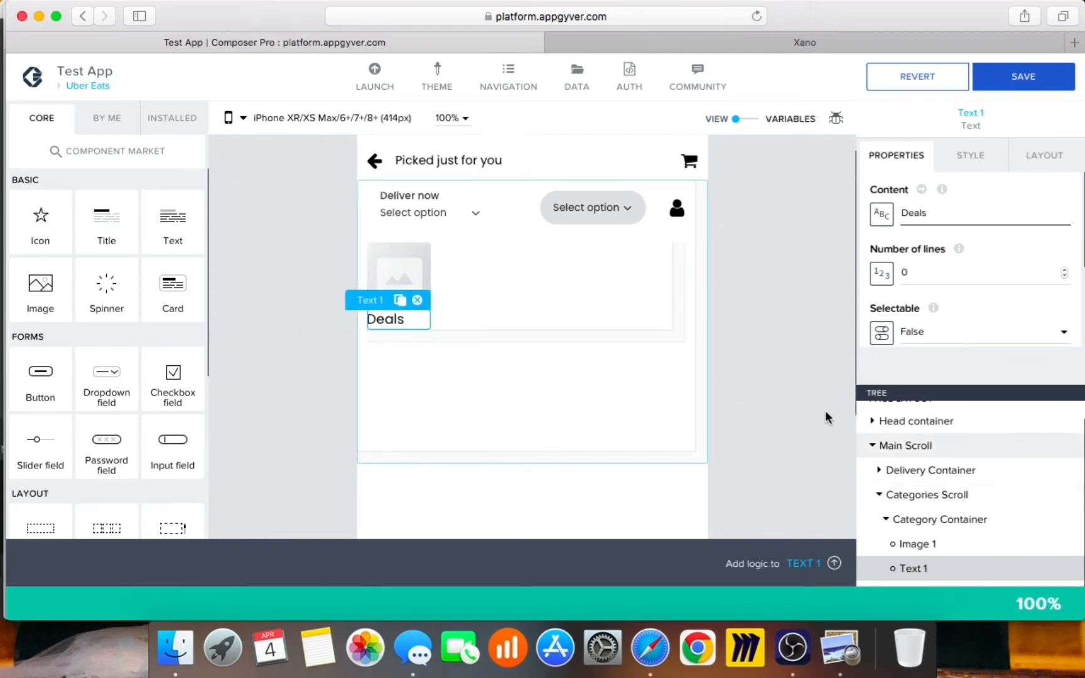
Step: Rename the image as Category Image and the text as Category Text, and apply the Secondary Paragraph style to the text
{"action": "left_click", "coordinate": [945, 550]}
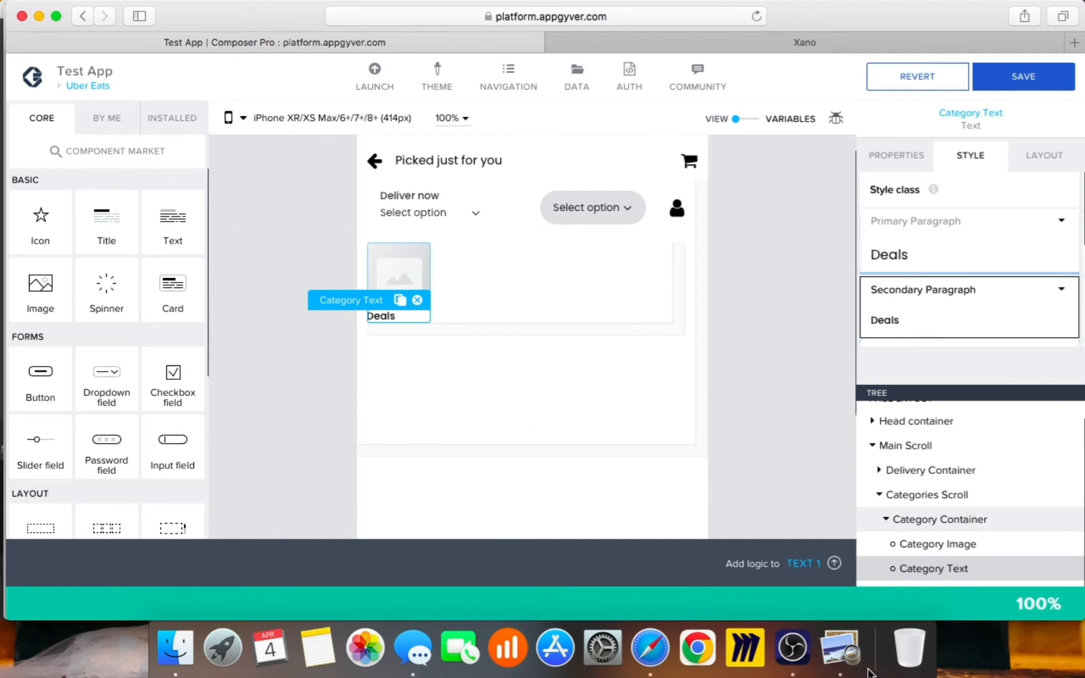
{"action": "left_click", "coordinate": [840, 647]}
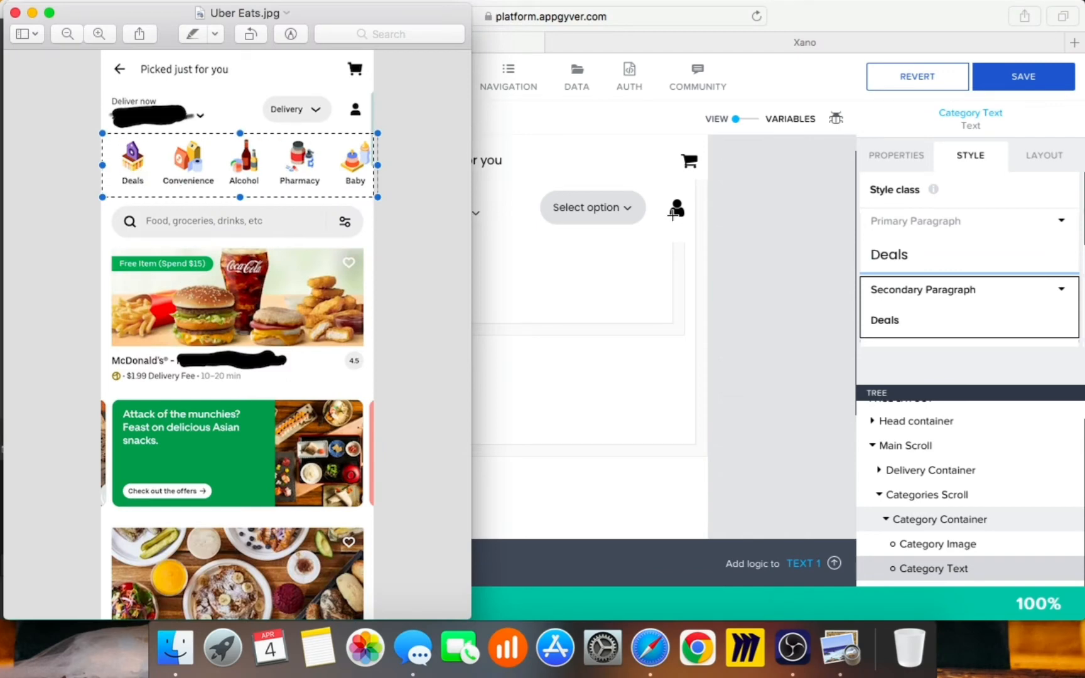
{"action": "left_click", "coordinate": [767, 269]}
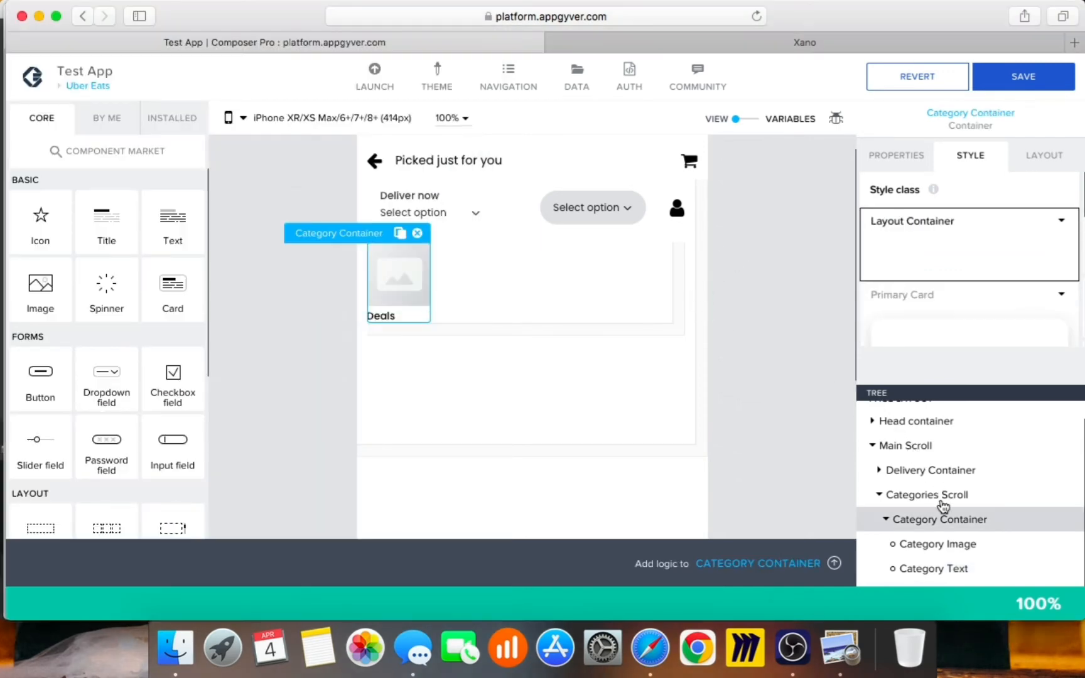
Step: Align the components inside Category Container to the horizontal center, keeping the vertical layout direction
{"action": "left_click", "coordinate": [1046, 158]}
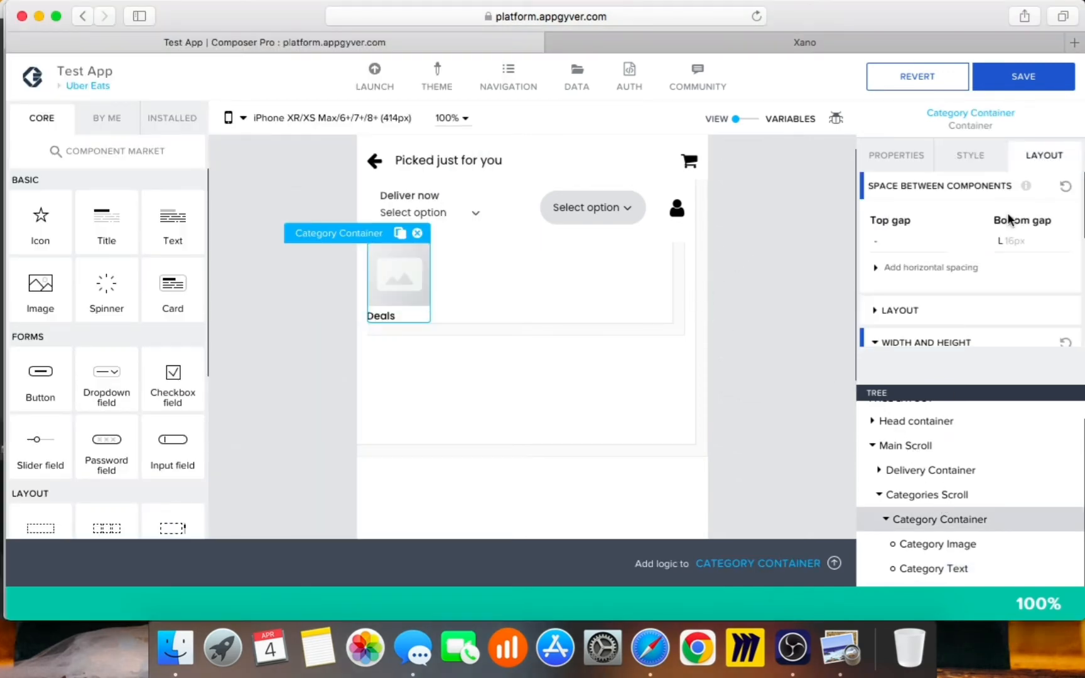
{"action": "scroll", "coordinate": [987, 325], "scroll_direction": "down", "scroll_amount": 4}
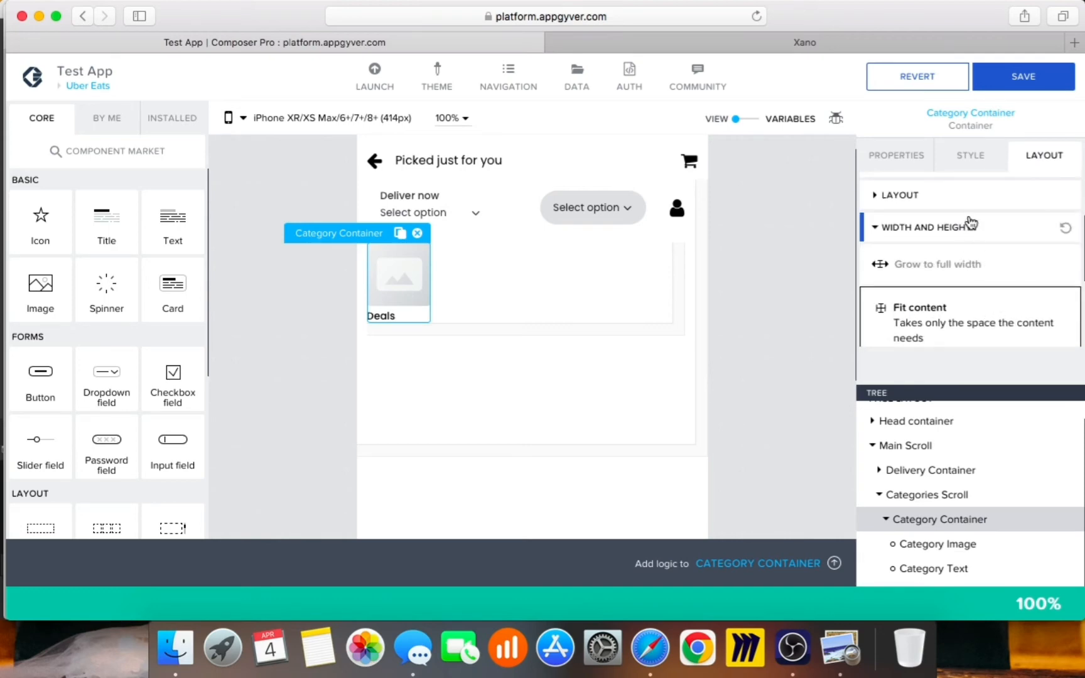
{"action": "left_click", "coordinate": [970, 196]}
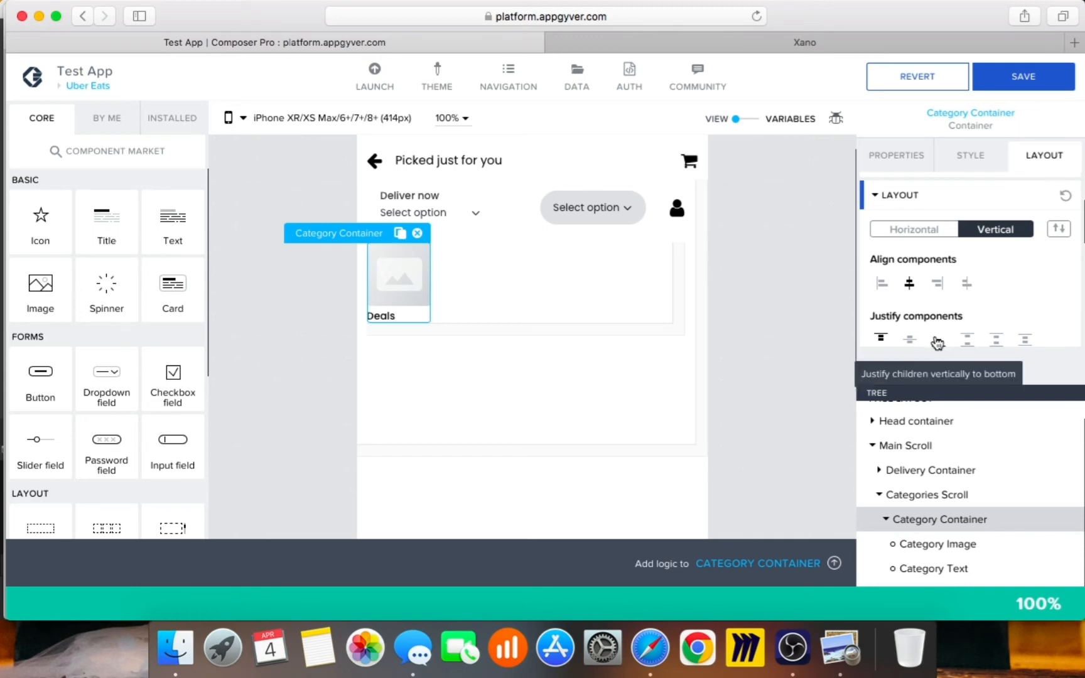
{"action": "scroll", "coordinate": [1000, 319], "scroll_direction": "down", "scroll_amount": 10}
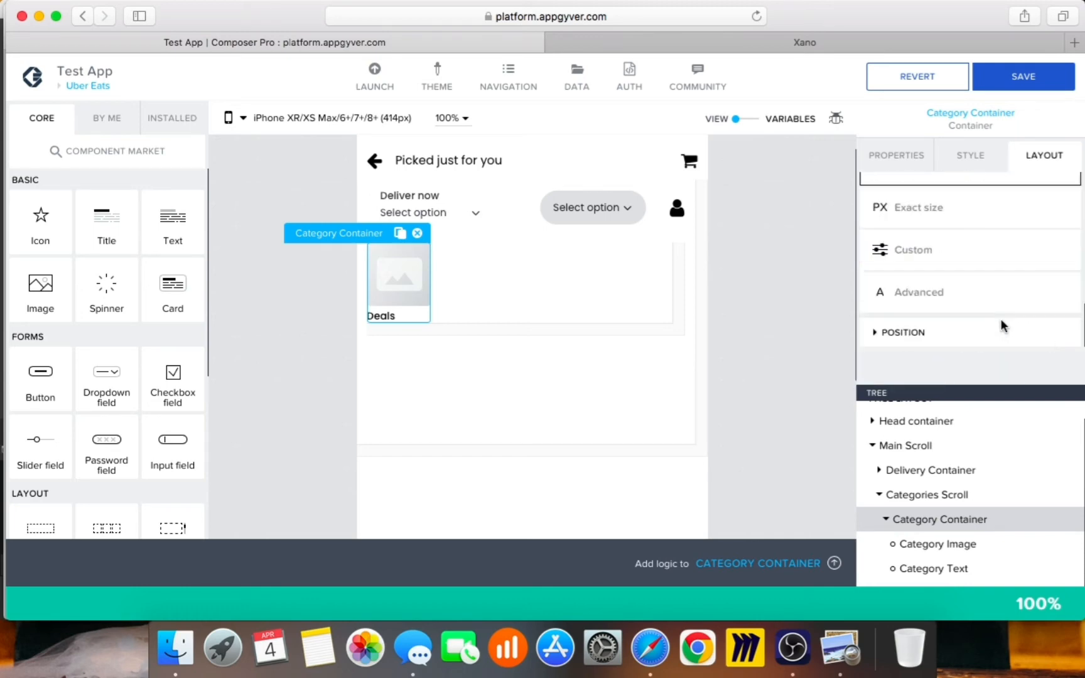
Step: Set the Category Container's self-alignment to horizontal left
{"action": "left_click", "coordinate": [998, 324]}
{"action": "scroll", "coordinate": [957, 301], "scroll_direction": "up", "scroll_amount": 2}
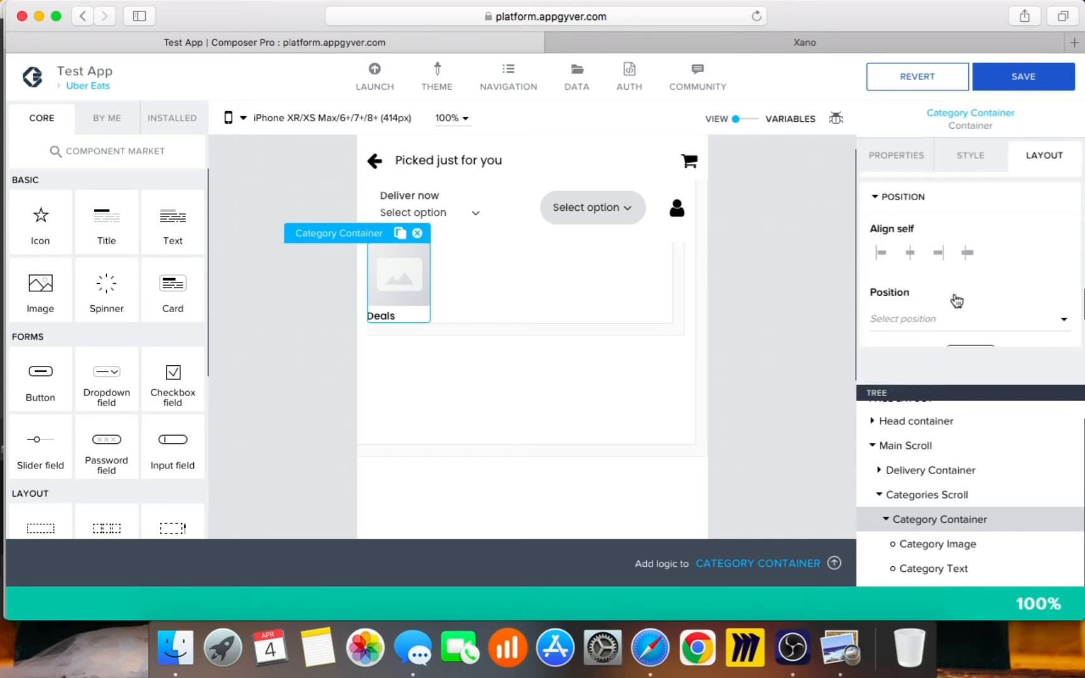
{"action": "left_click", "coordinate": [910, 252]}
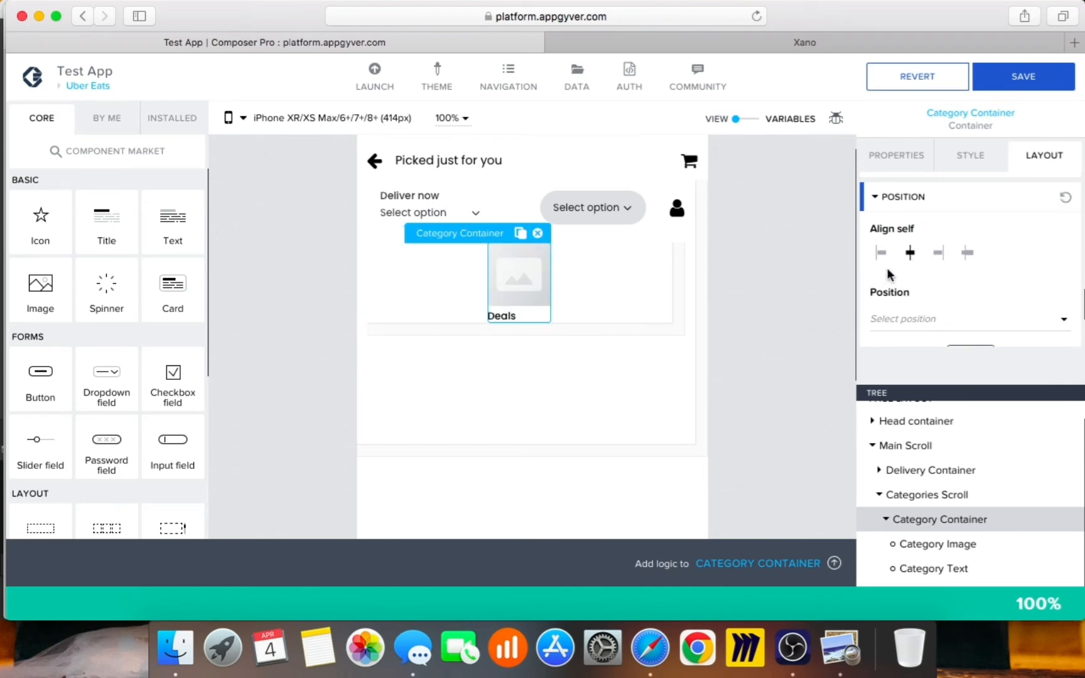
{"action": "left_click", "coordinate": [880, 253]}
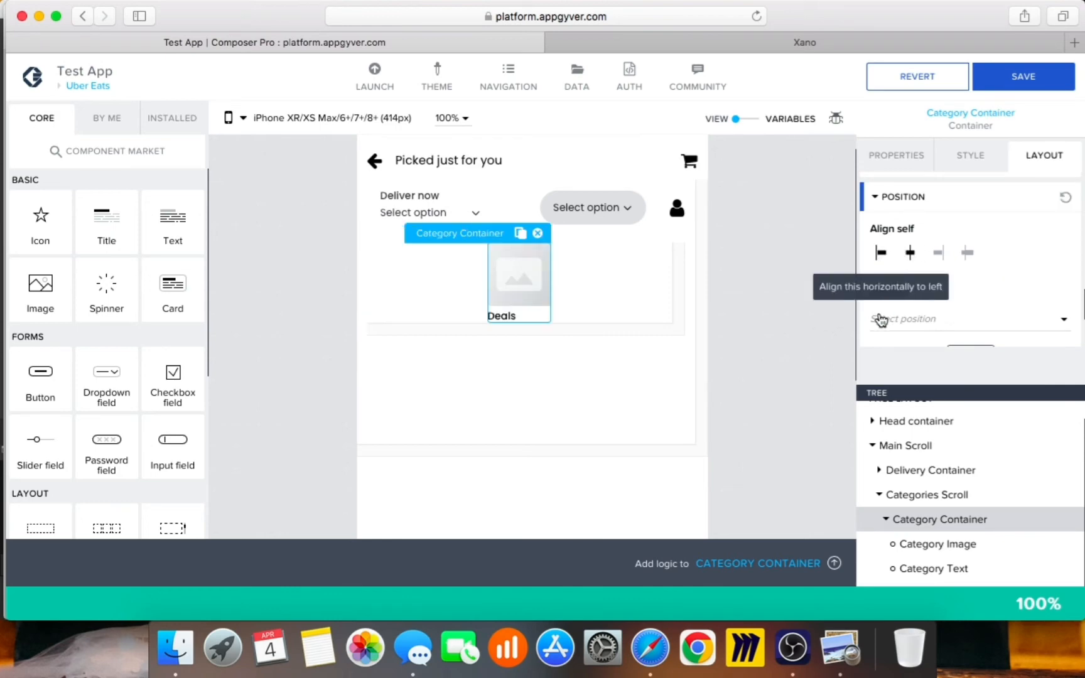
Step: Set the text alignment of the Category Text under the category image to center
{"action": "scroll", "coordinate": [986, 254], "scroll_direction": "up", "scroll_amount": 5}
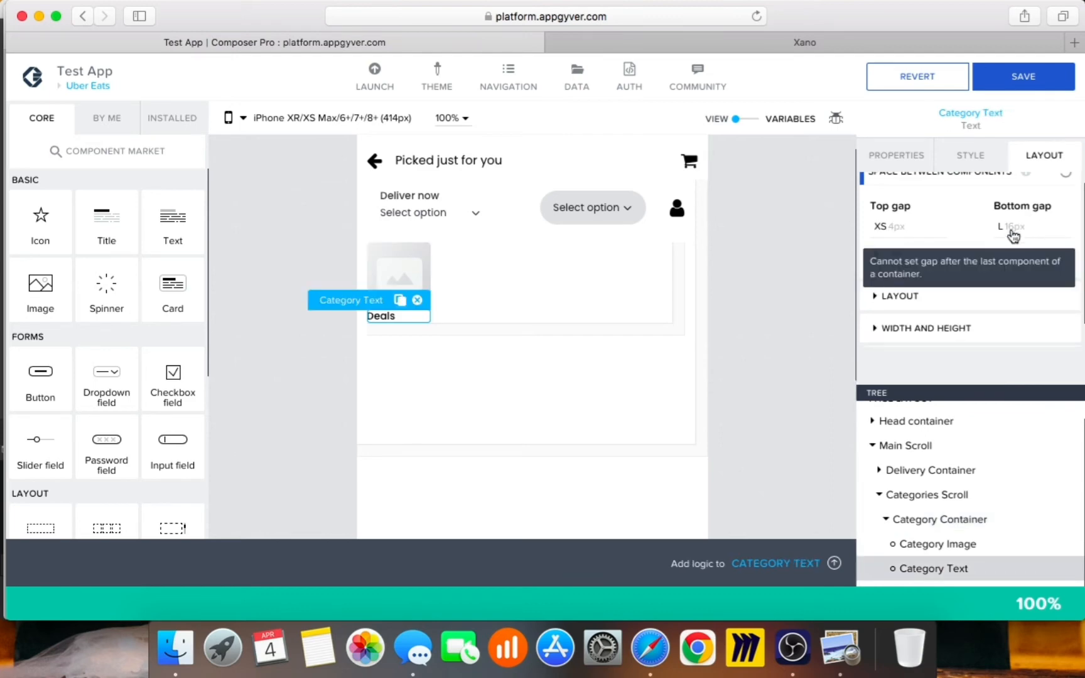
{"action": "left_click", "coordinate": [976, 304]}
{"action": "scroll", "coordinate": [983, 304], "scroll_direction": "down", "scroll_amount": 4}
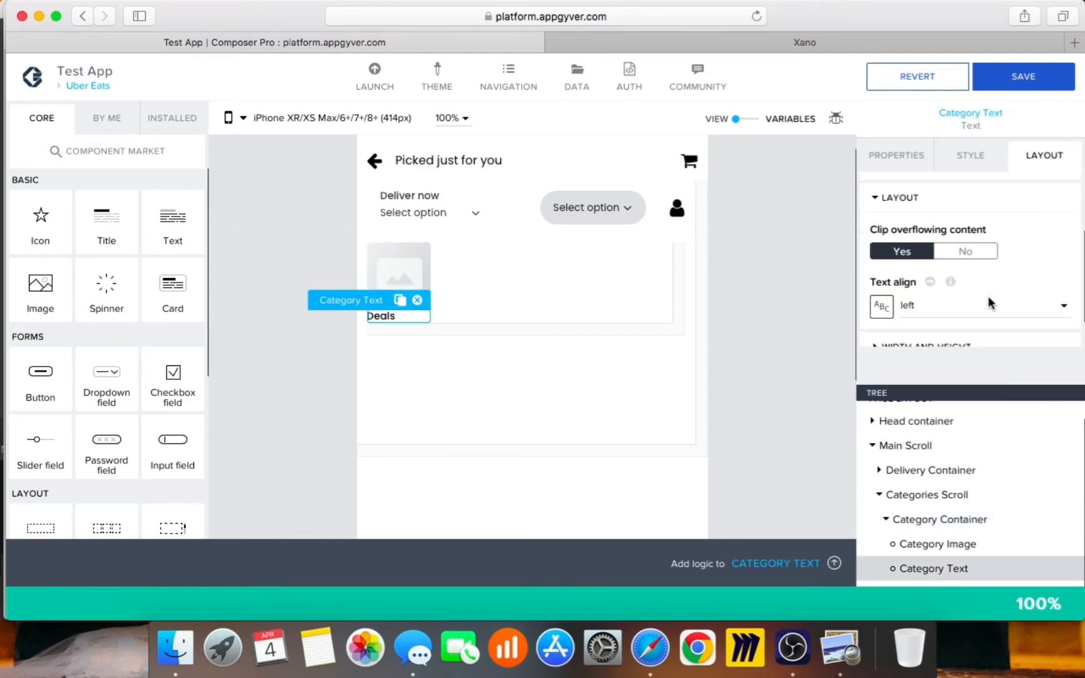
{"action": "left_click", "coordinate": [982, 288]}
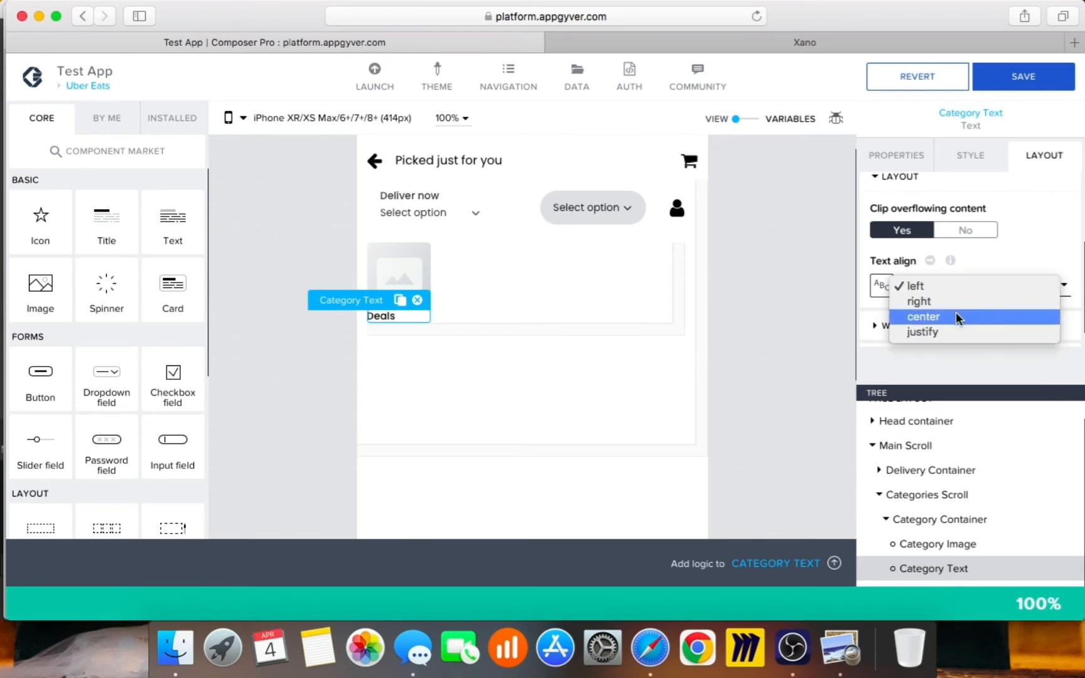
{"action": "left_click", "coordinate": [955, 313]}
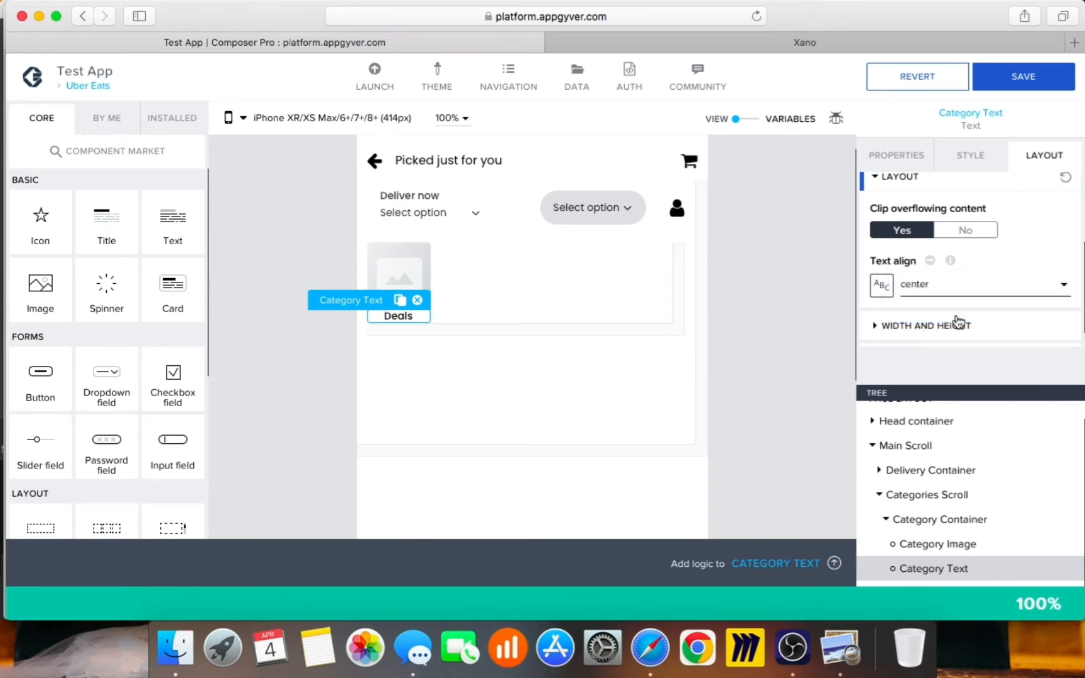
{"action": "scroll", "coordinate": [1005, 297], "scroll_direction": "down", "scroll_amount": 2}
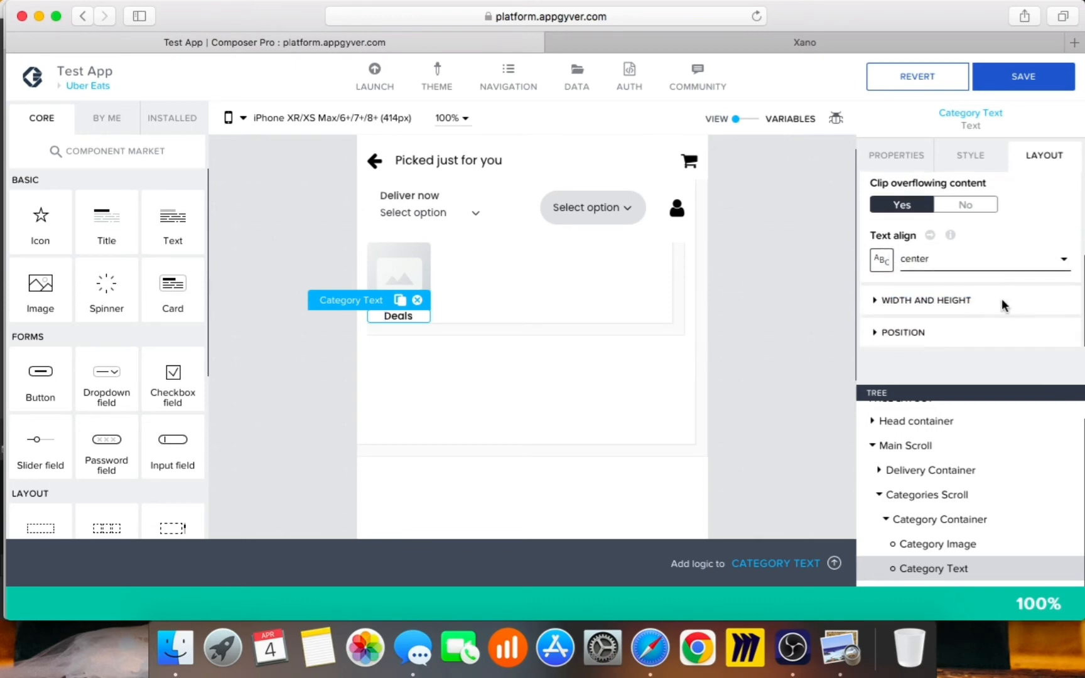
{"action": "left_click", "coordinate": [812, 276]}
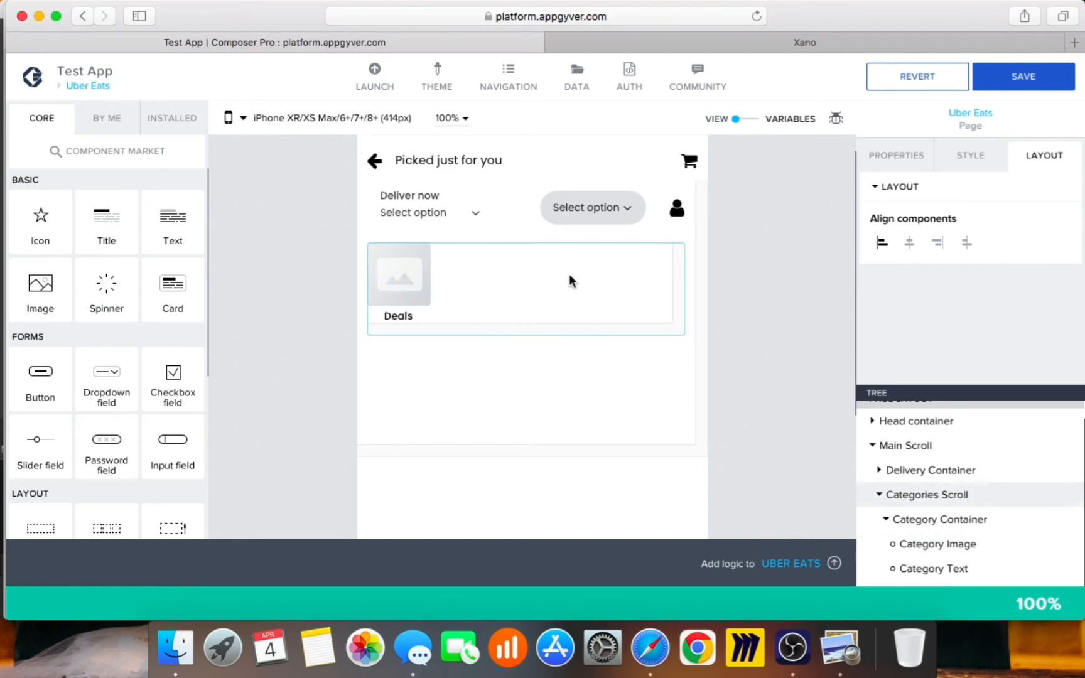
Step: Check the Category Container's properties and view the category row in the Uber Eats.jpg reference image in Preview
{"action": "left_click", "coordinate": [435, 308]}
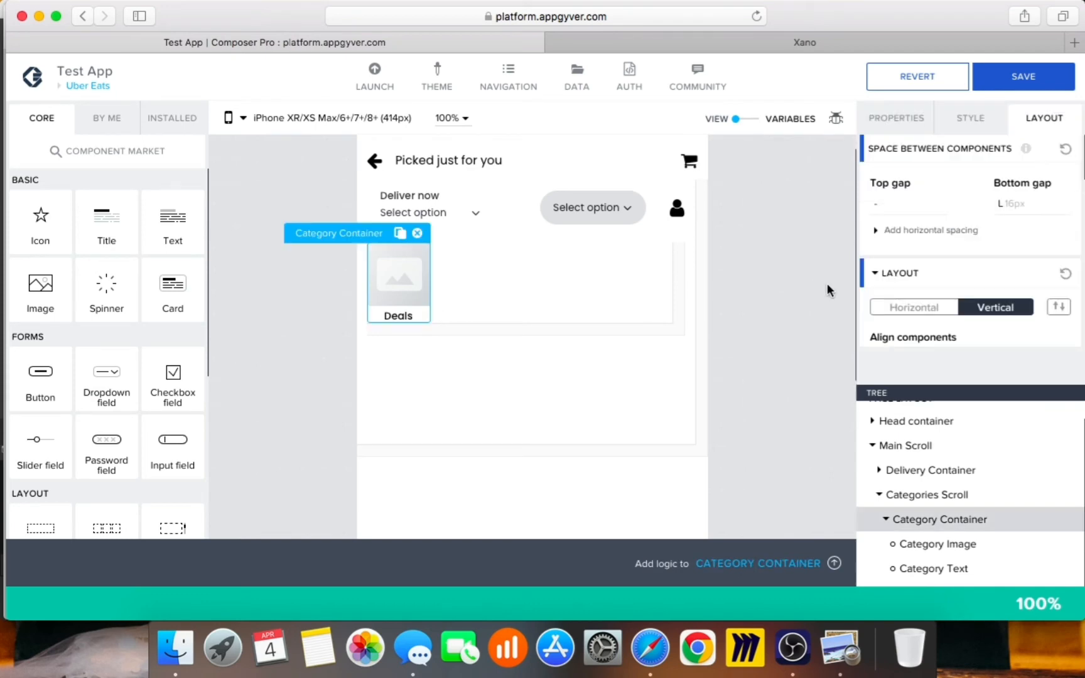
{"action": "left_click", "coordinate": [904, 169]}
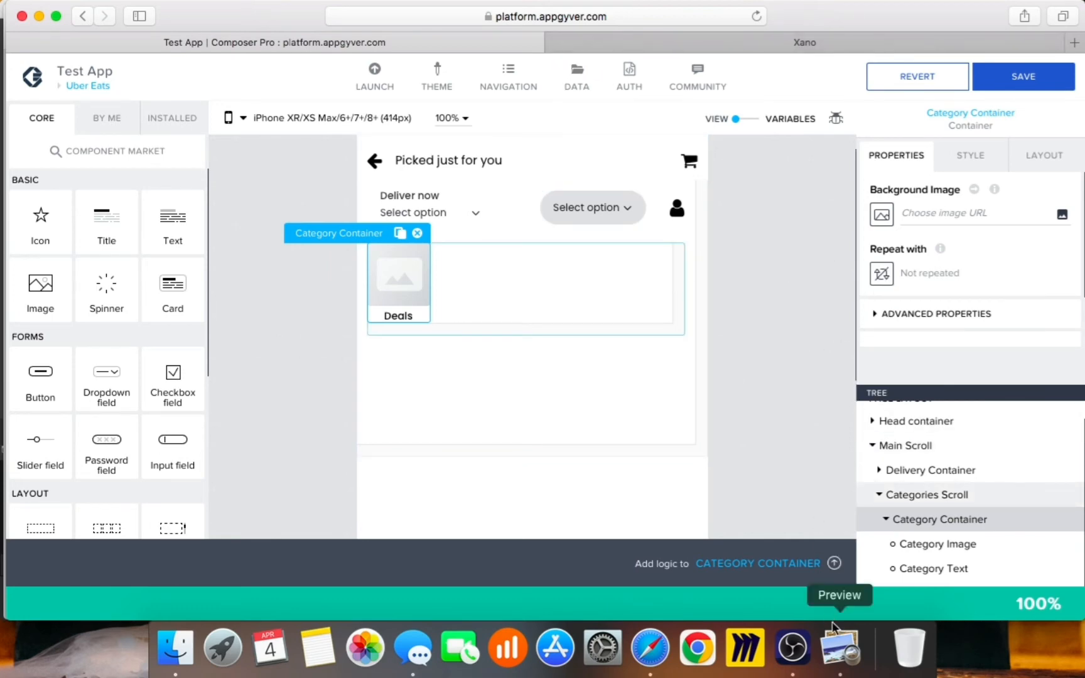
{"action": "left_click", "coordinate": [840, 653]}
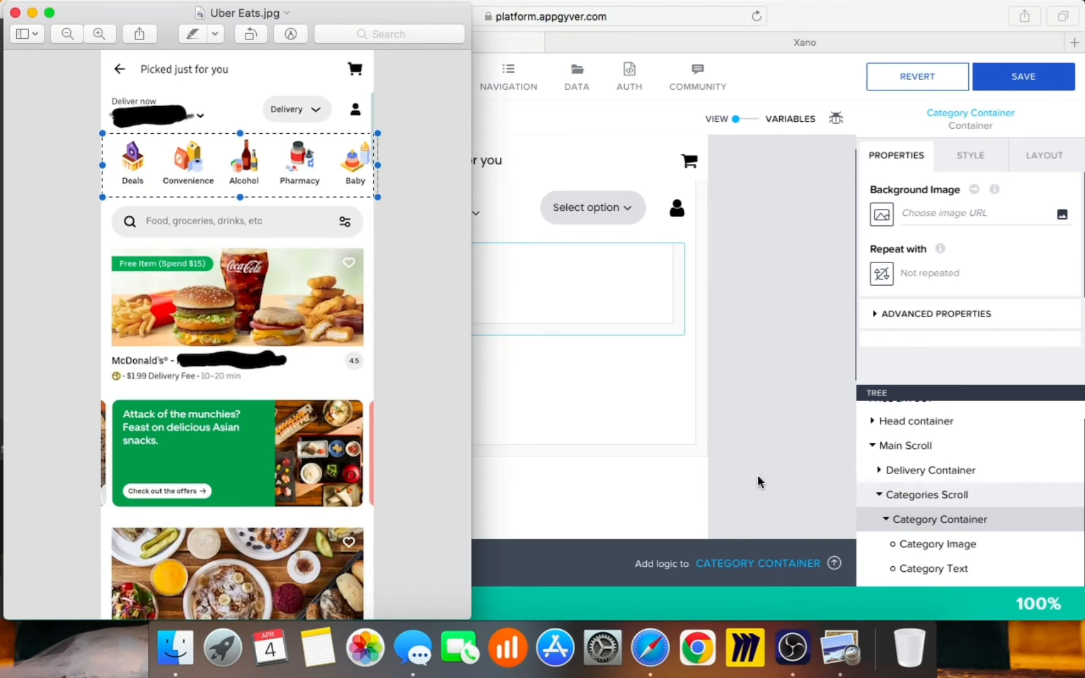
{"action": "left_click", "coordinate": [785, 404]}
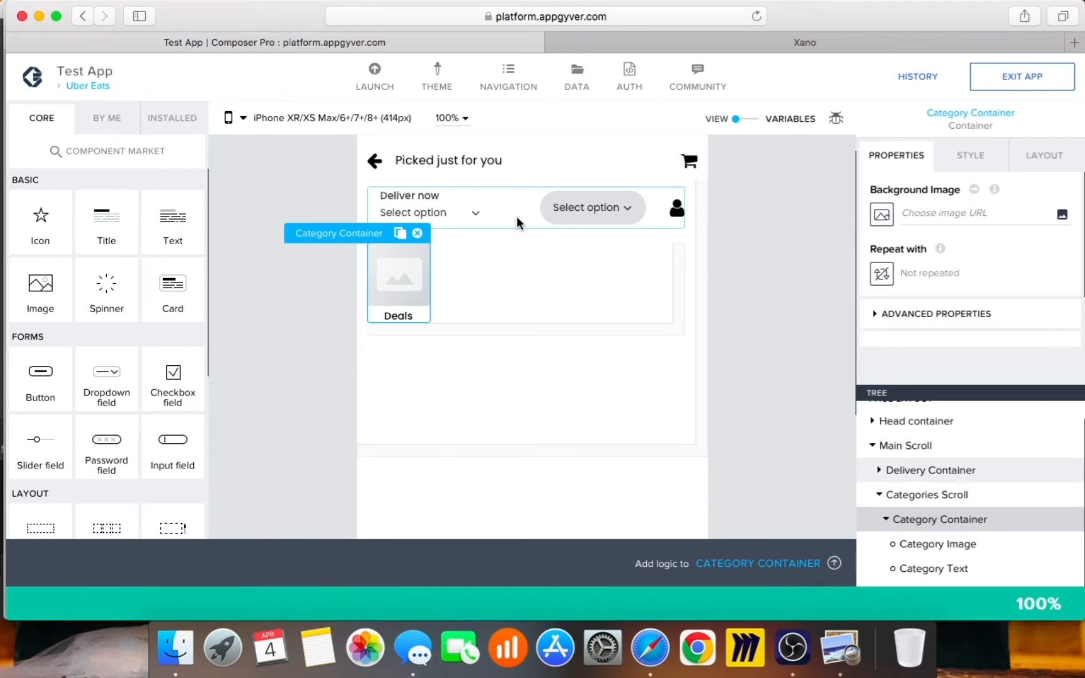
Step: Set the Main Scroll's padding to 0 px on all four sides
{"action": "left_click", "coordinate": [602, 399]}
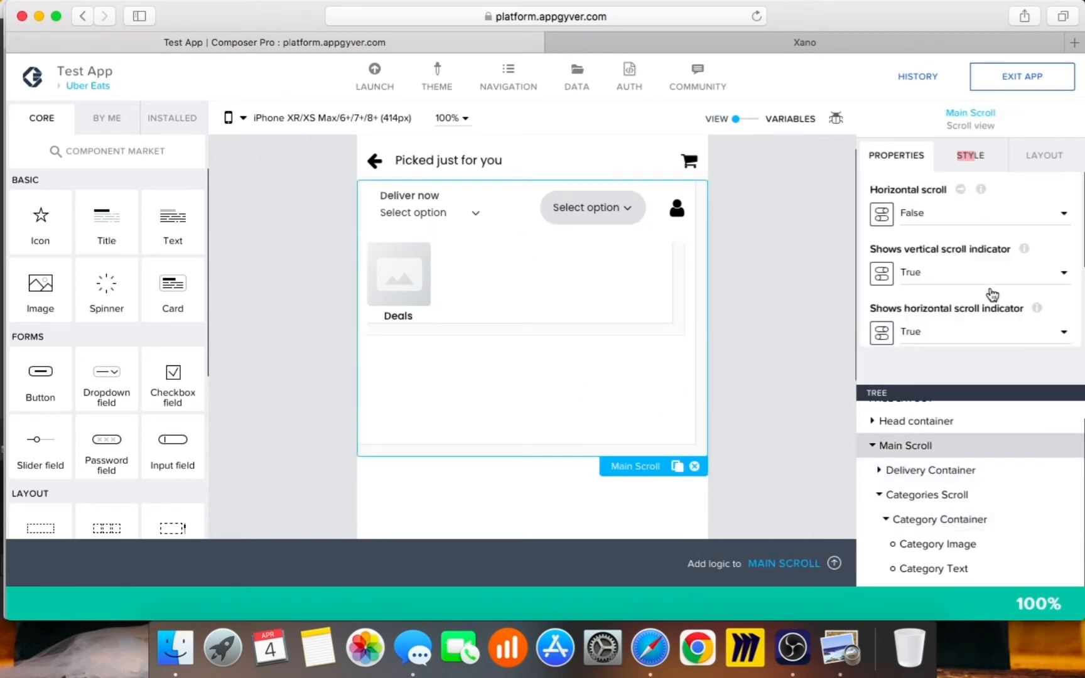
{"action": "scroll", "coordinate": [1040, 294], "scroll_direction": "down", "scroll_amount": 3}
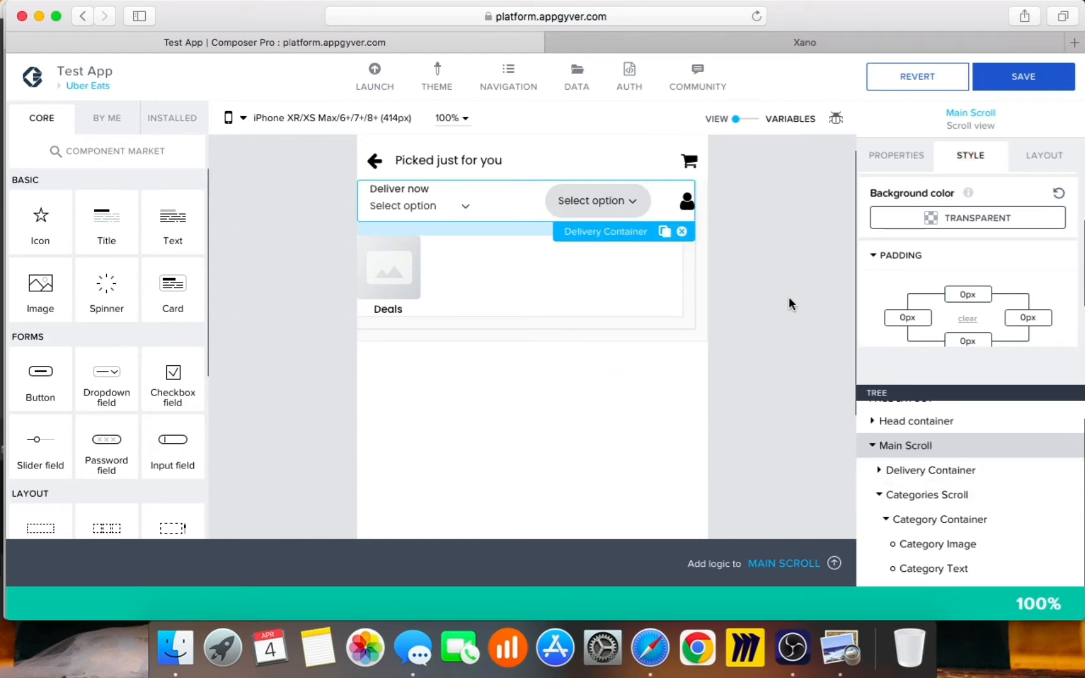
Step: Edit the Delivery Container's style and set its top padding to the theme spacing S (8px)
{"action": "left_click", "coordinate": [930, 470]}
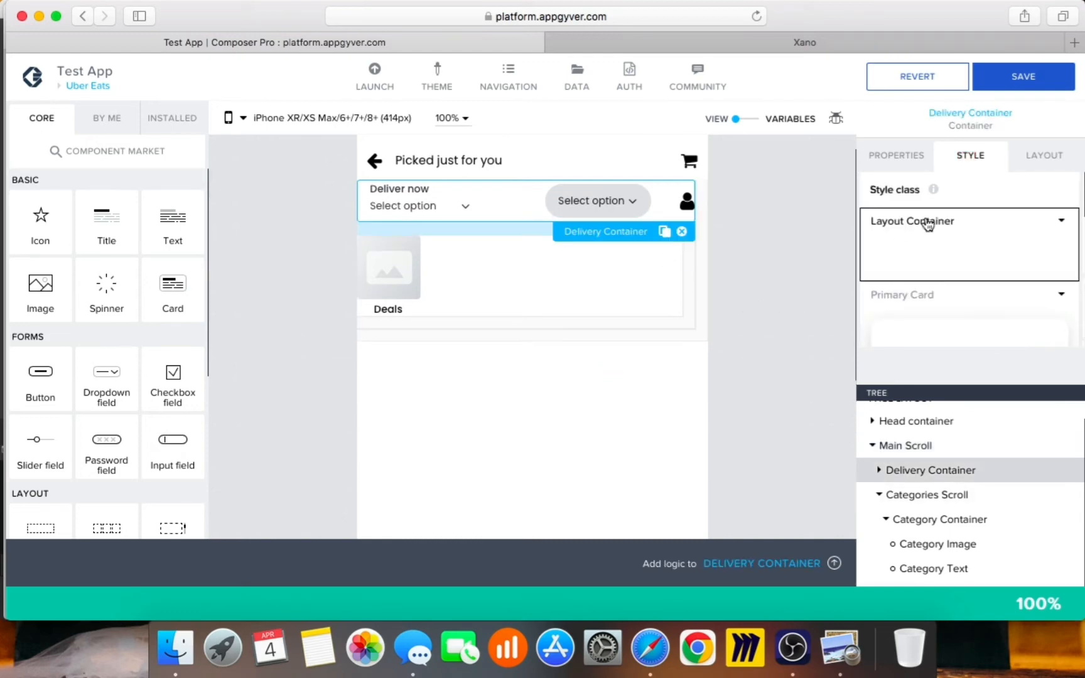
{"action": "left_click", "coordinate": [1065, 225]}
{"action": "left_click", "coordinate": [1037, 244]}
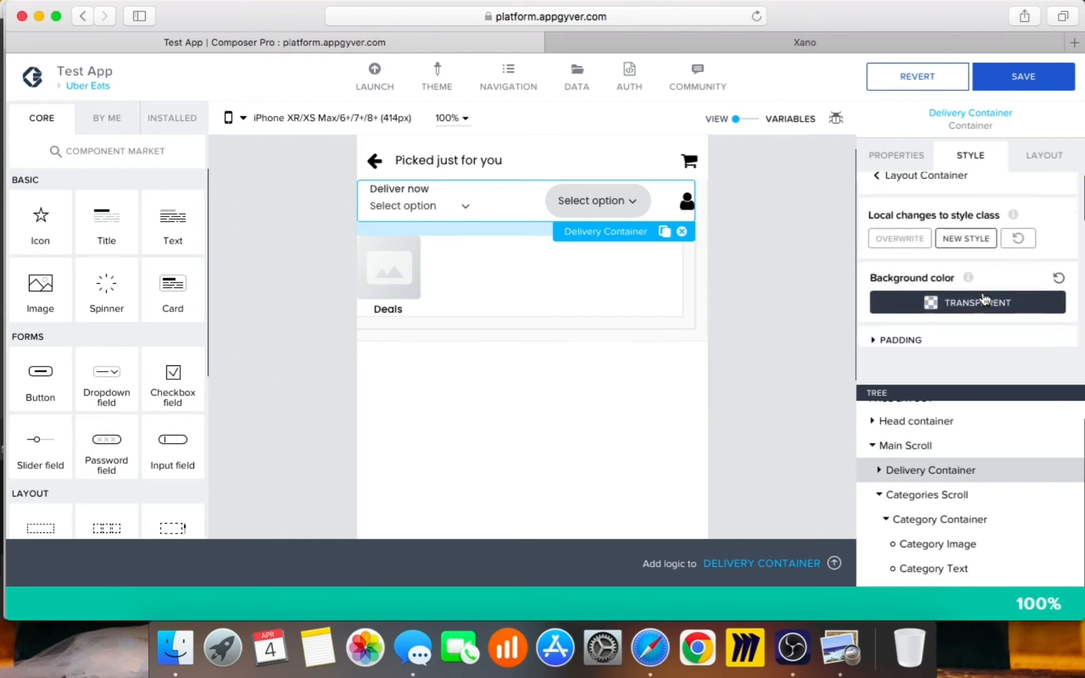
{"action": "scroll", "coordinate": [984, 299], "scroll_direction": "down", "scroll_amount": 3}
{"action": "left_click", "coordinate": [952, 250]}
{"action": "left_click", "coordinate": [967, 287]}
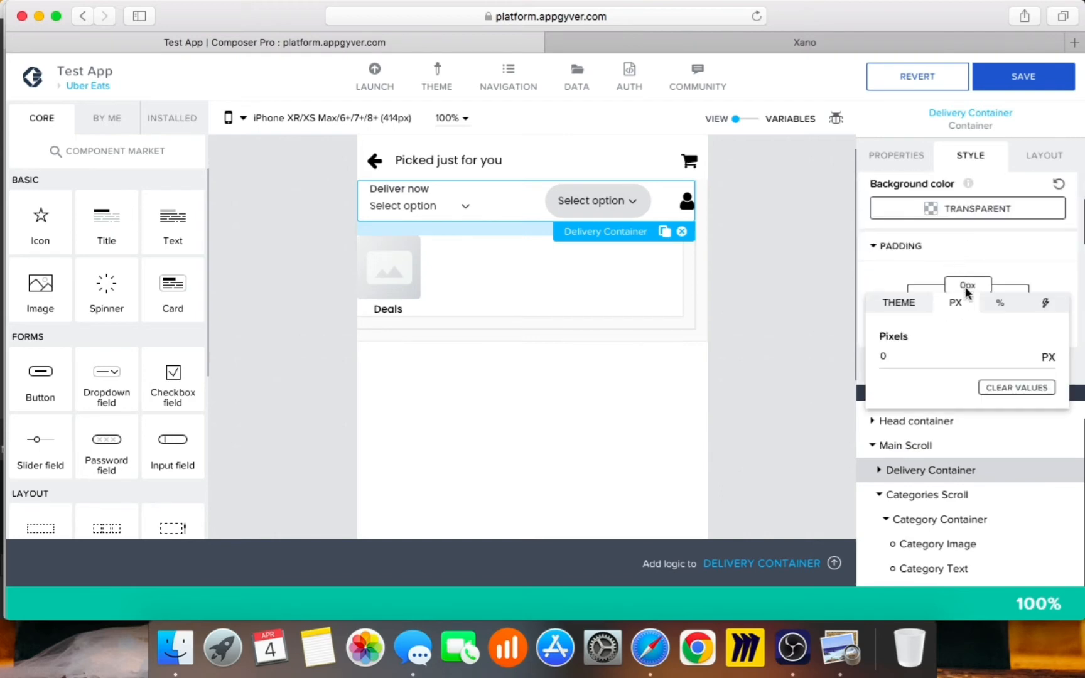
{"action": "left_click", "coordinate": [903, 307]}
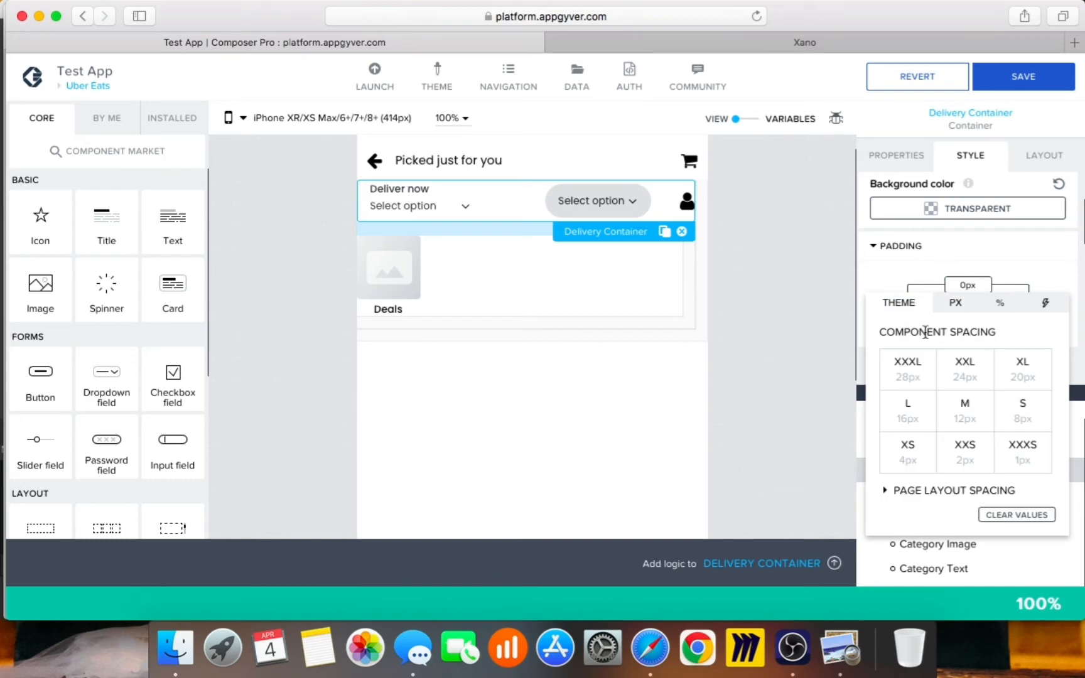
{"action": "left_click", "coordinate": [999, 422]}
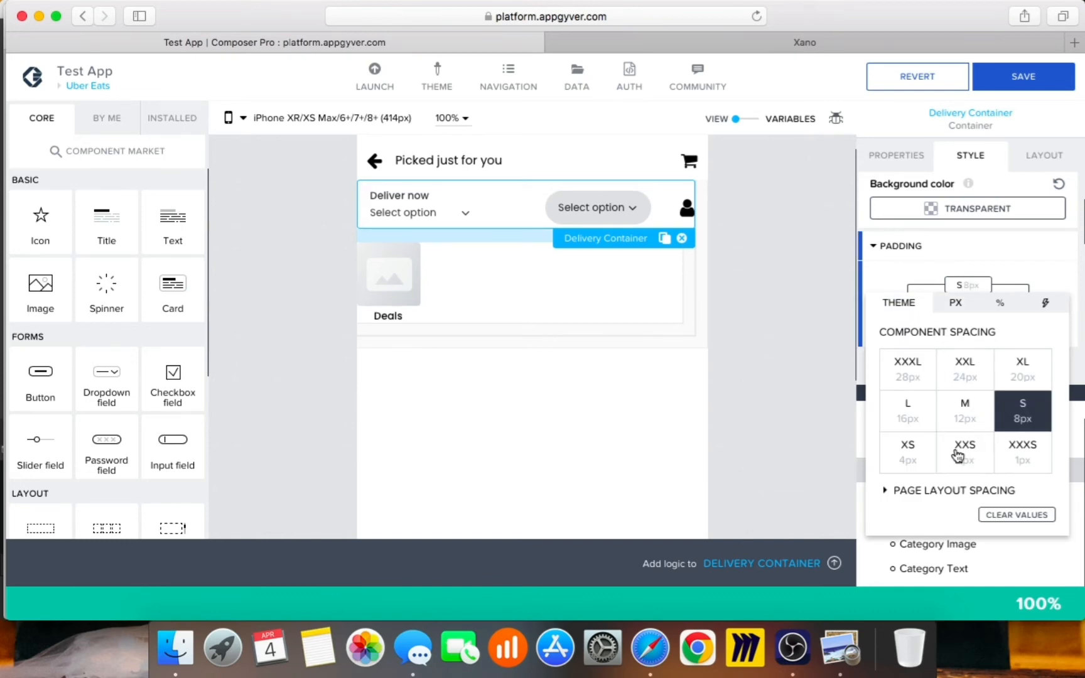
{"action": "left_click", "coordinate": [804, 324]}
Step: Set the Delivery Container's left and right padding to the theme spacing M (12px)
{"action": "left_click", "coordinate": [907, 308]}
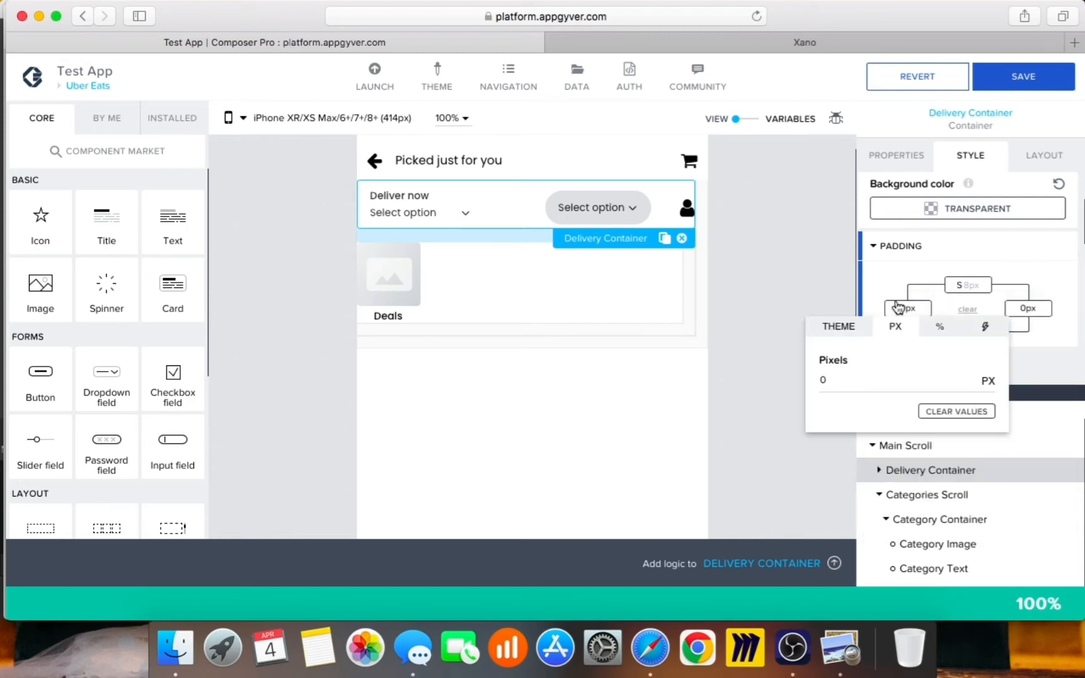
{"action": "left_click", "coordinate": [839, 327]}
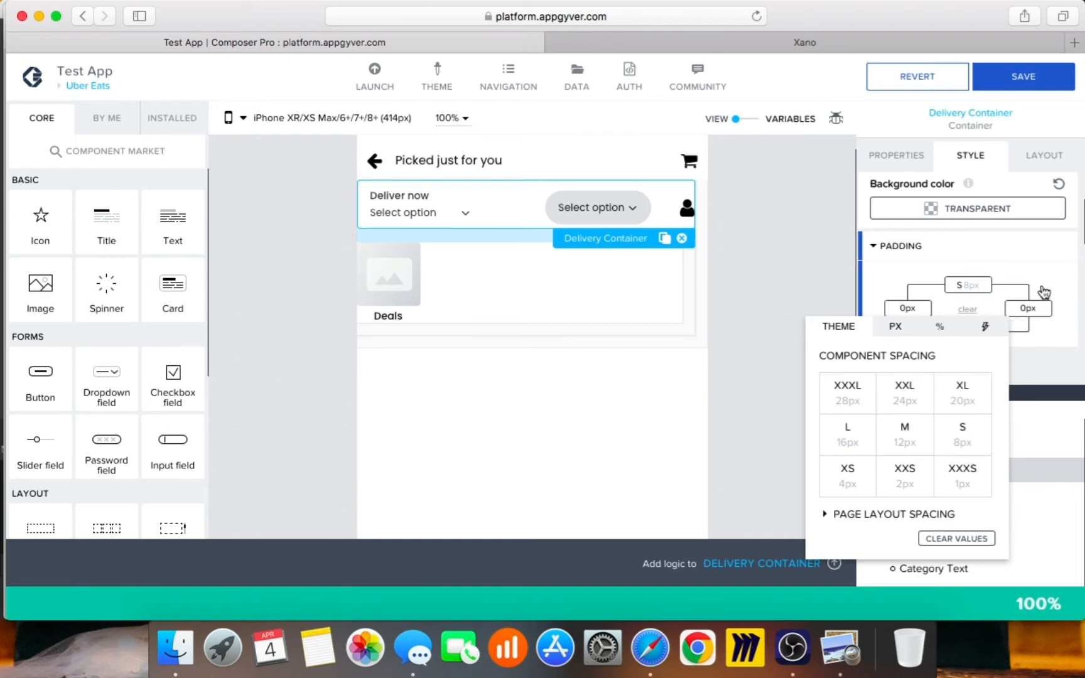
{"action": "left_click", "coordinate": [1061, 313]}
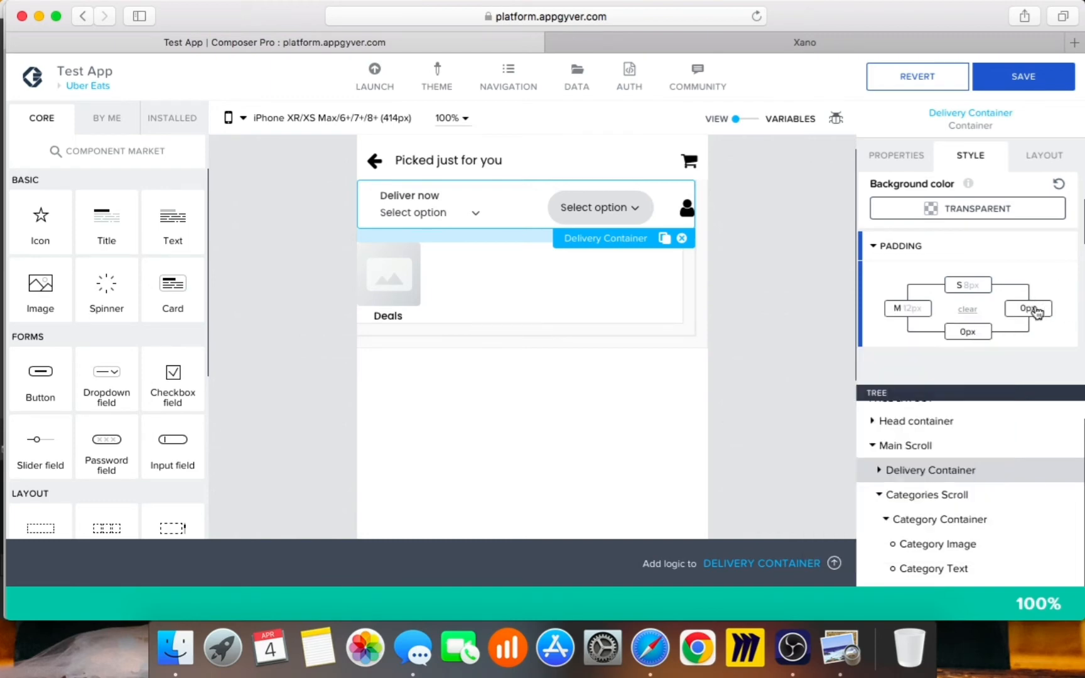
{"action": "left_click", "coordinate": [1036, 310]}
{"action": "left_click", "coordinate": [922, 331]}
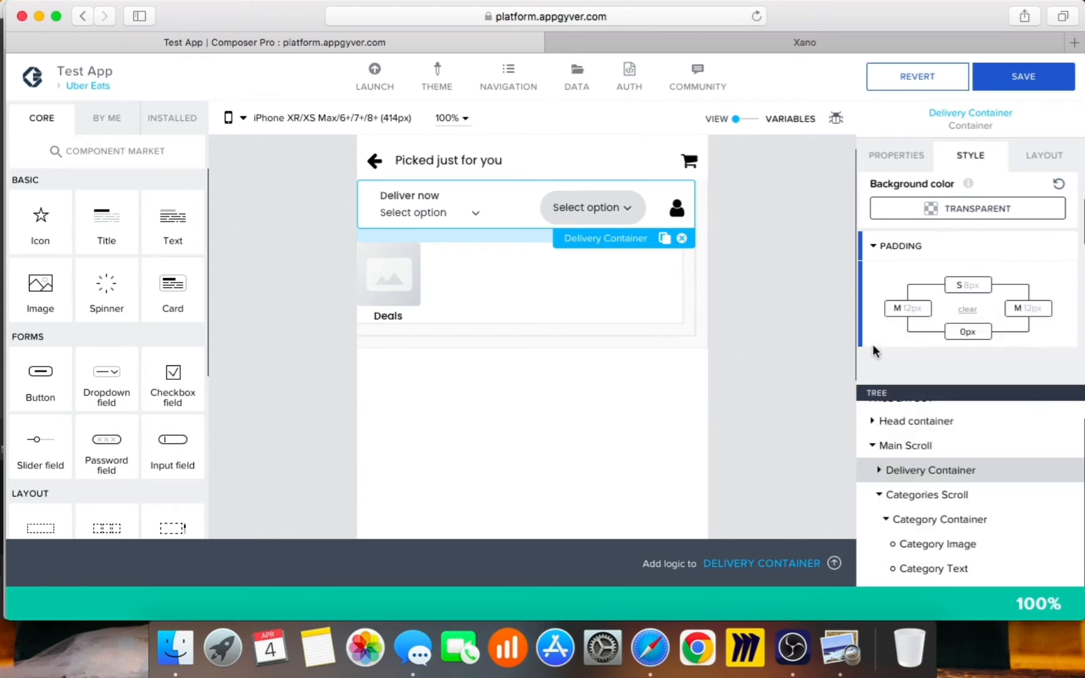
Step: Set the Delivery Container's bottom padding to the theme spacing S (8px)
{"action": "left_click", "coordinate": [974, 333]}
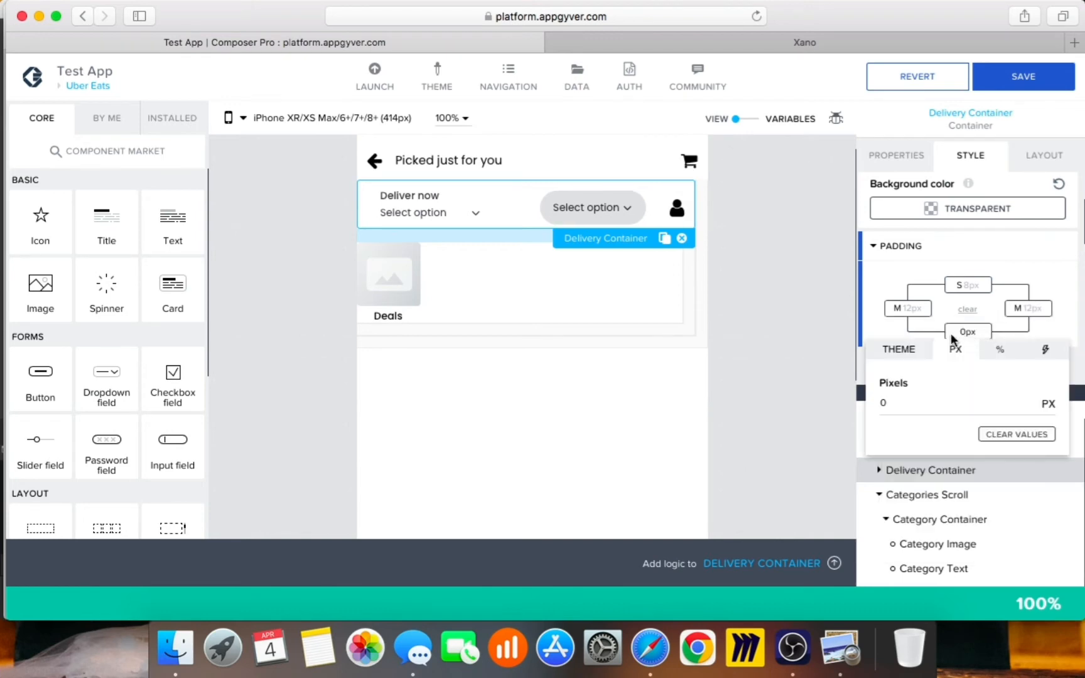
{"action": "left_click", "coordinate": [909, 353]}
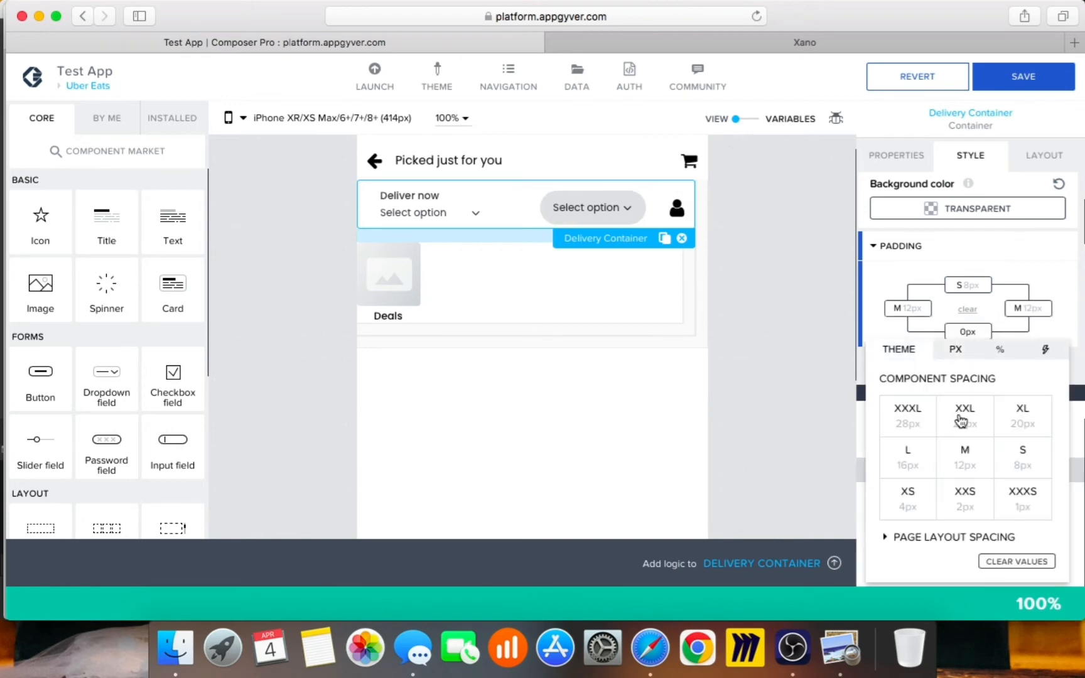
{"action": "left_click", "coordinate": [1015, 465]}
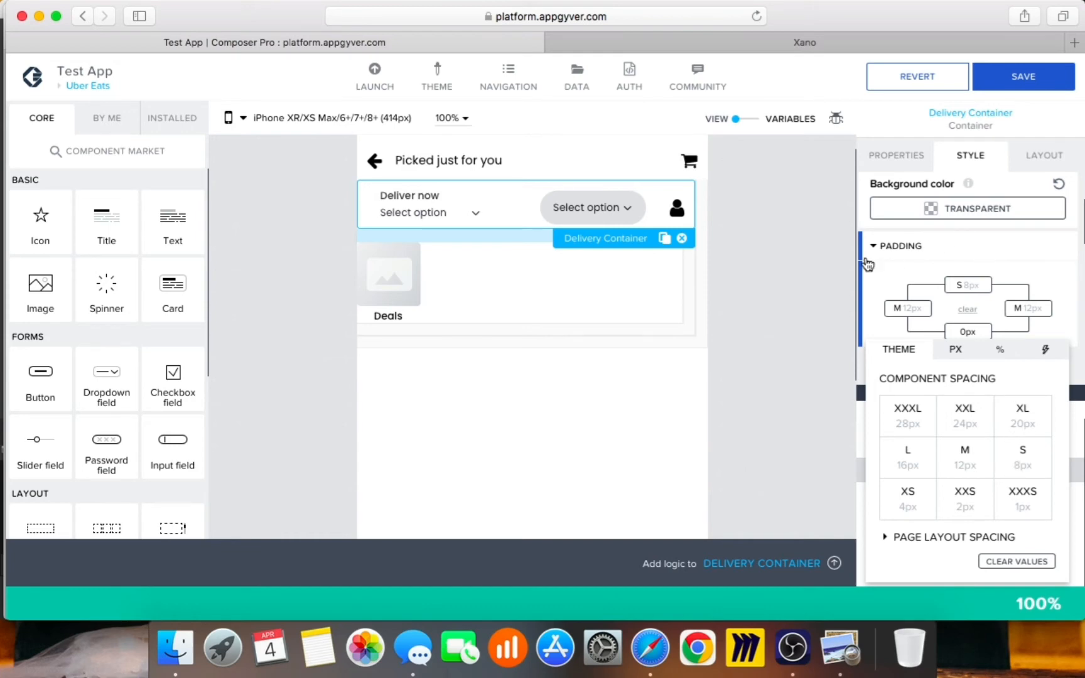
{"action": "left_click", "coordinate": [820, 252]}
Step: Clear the bottom gap in the Delivery Container's space between components
{"action": "left_click", "coordinate": [1027, 158]}
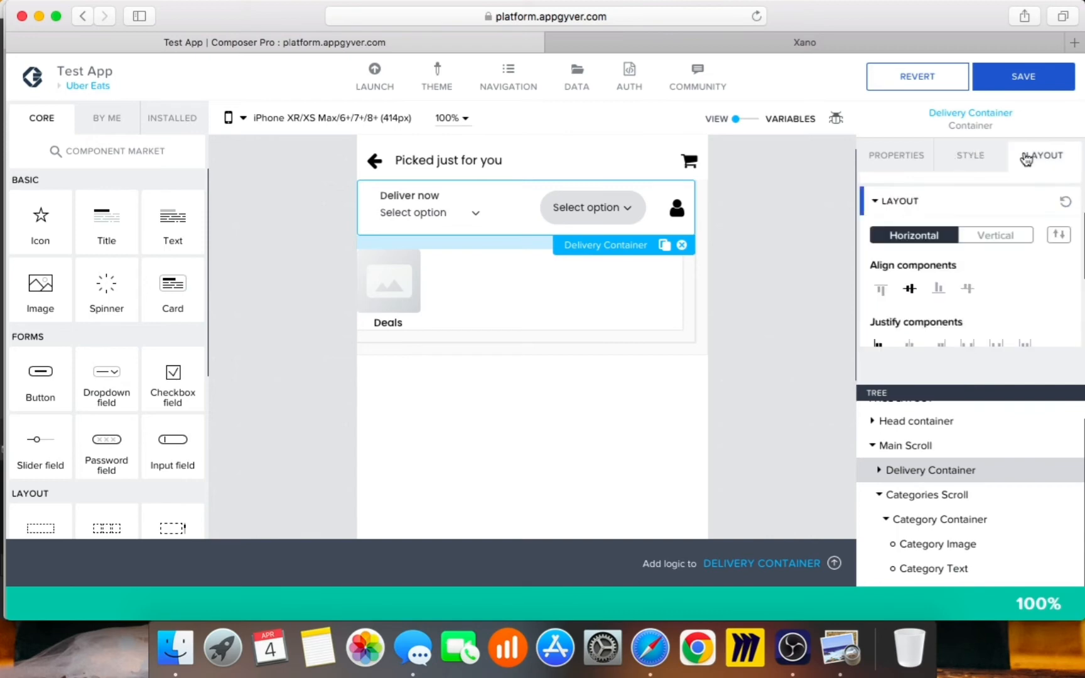
{"action": "scroll", "coordinate": [1005, 284], "scroll_direction": "up", "scroll_amount": 3}
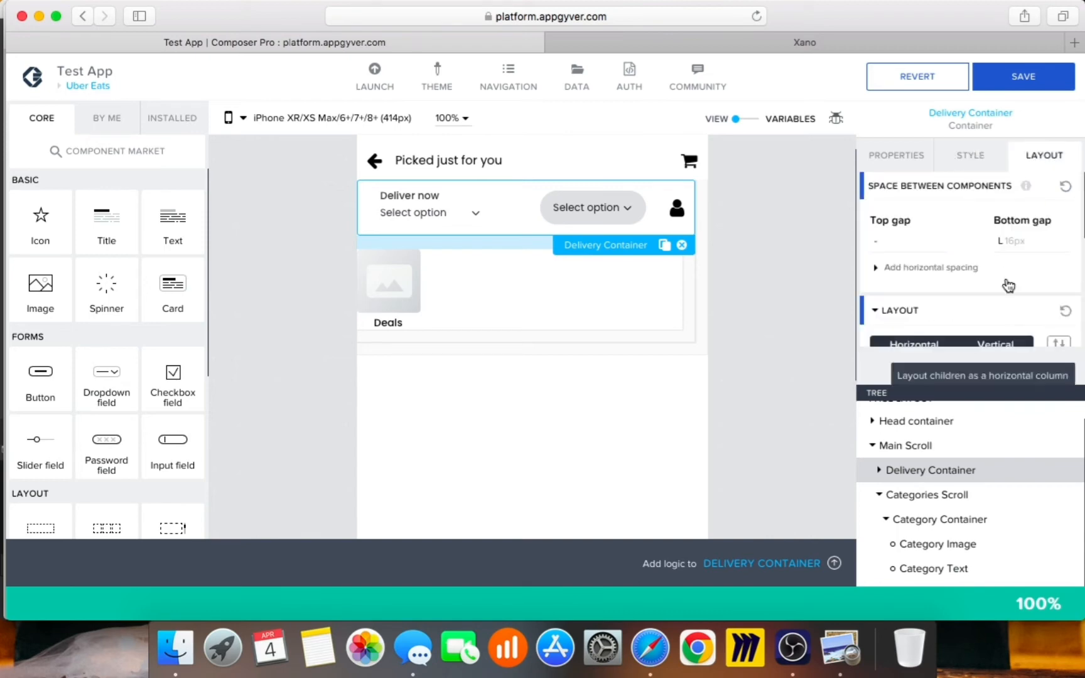
{"action": "left_click", "coordinate": [1025, 244]}
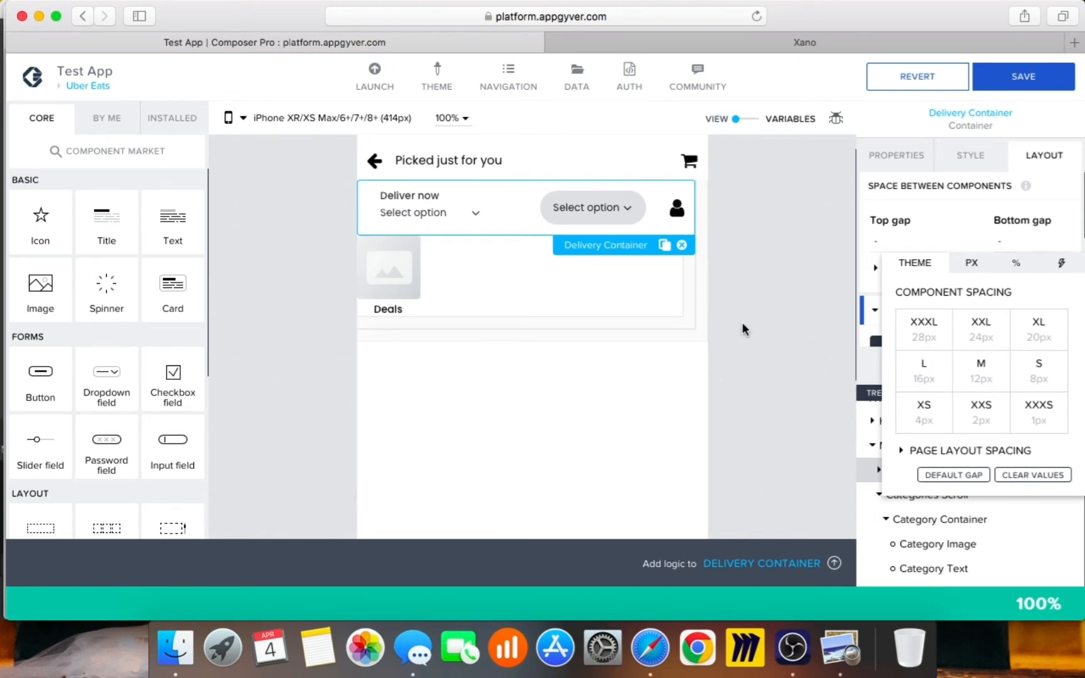
Step: Edit the Categories Scroll's style and set its left padding to the theme spacing M (12px)
{"action": "left_click", "coordinate": [939, 495]}
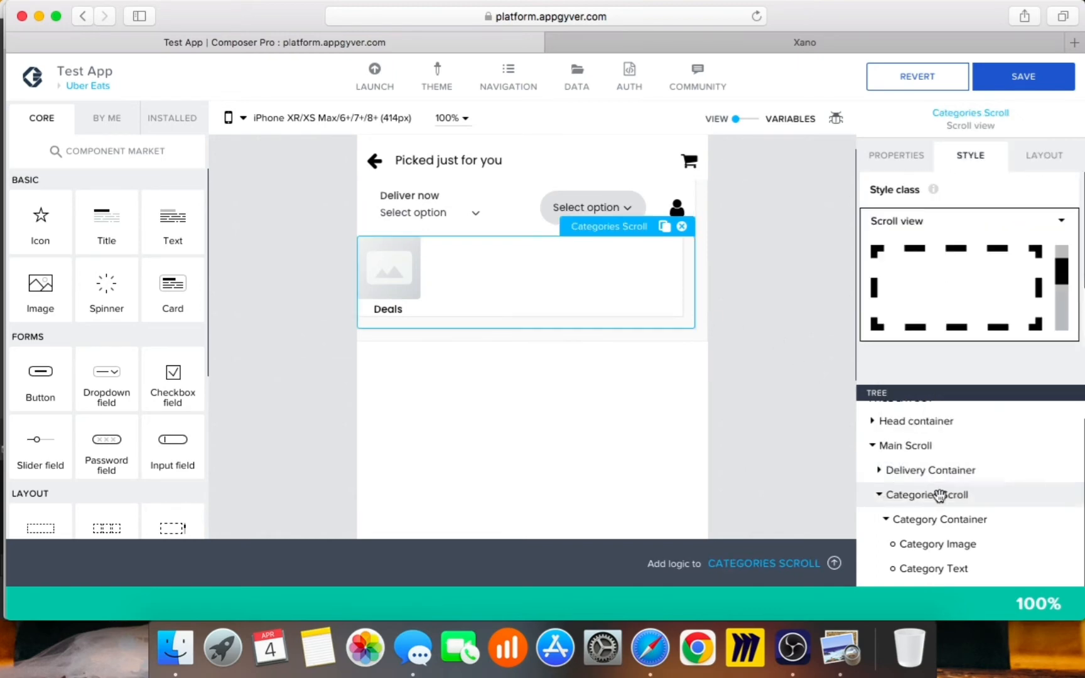
{"action": "left_click", "coordinate": [1061, 222]}
{"action": "left_click", "coordinate": [1048, 243]}
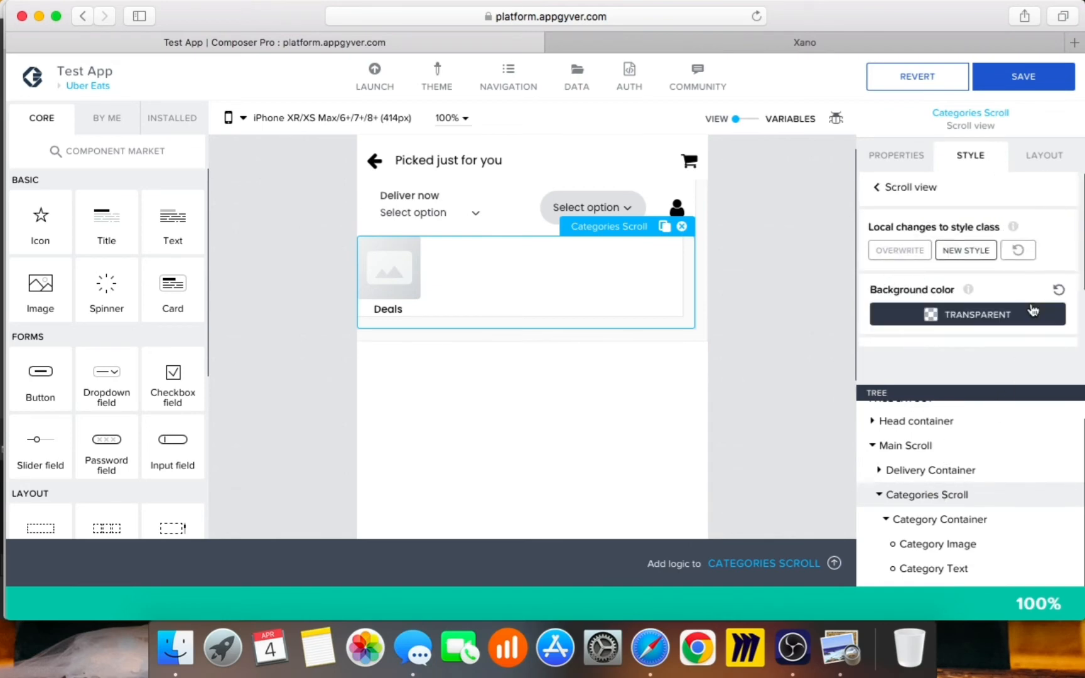
{"action": "scroll", "coordinate": [966, 311], "scroll_direction": "down", "scroll_amount": 2}
{"action": "left_click", "coordinate": [953, 267]}
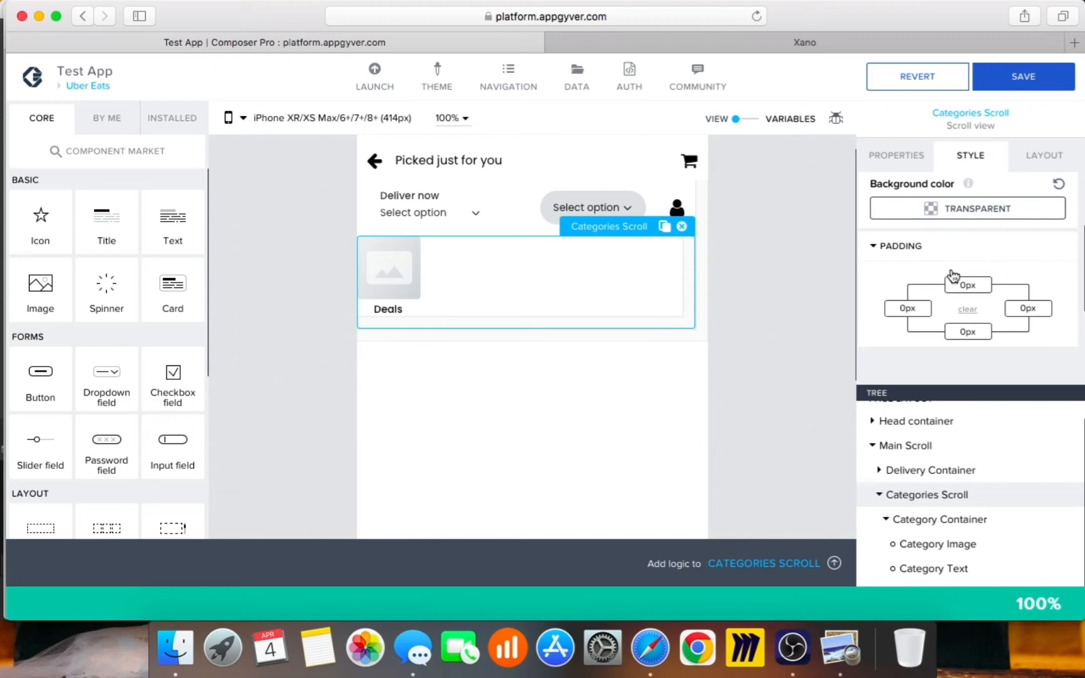
{"action": "left_click", "coordinate": [908, 309]}
{"action": "left_click", "coordinate": [827, 333]}
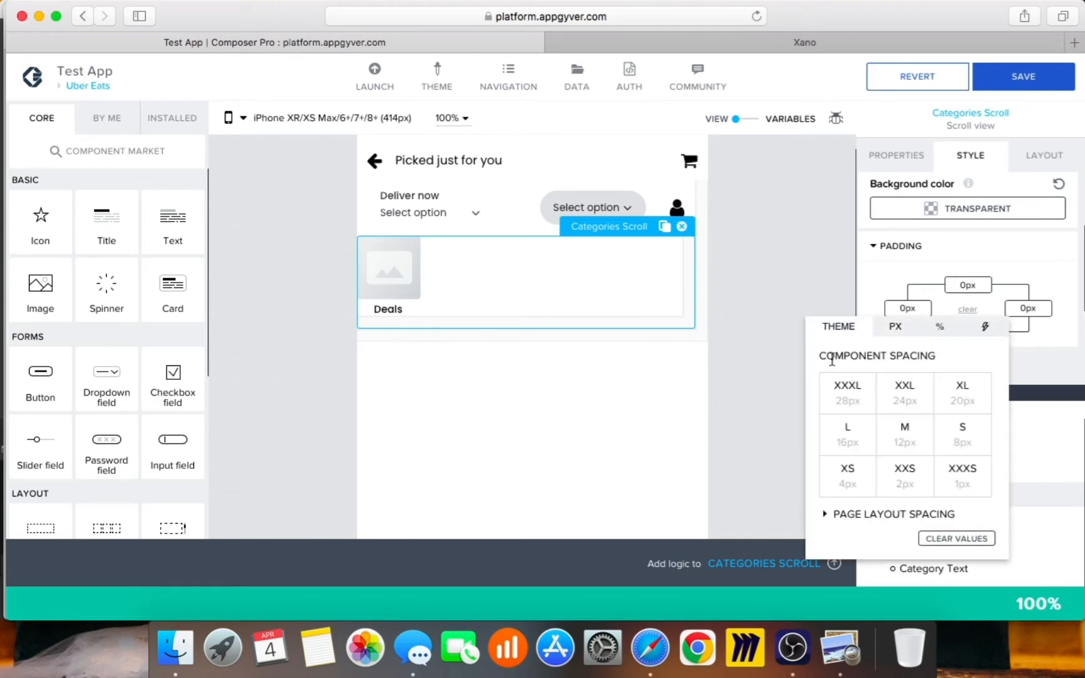
{"action": "left_click", "coordinate": [896, 449]}
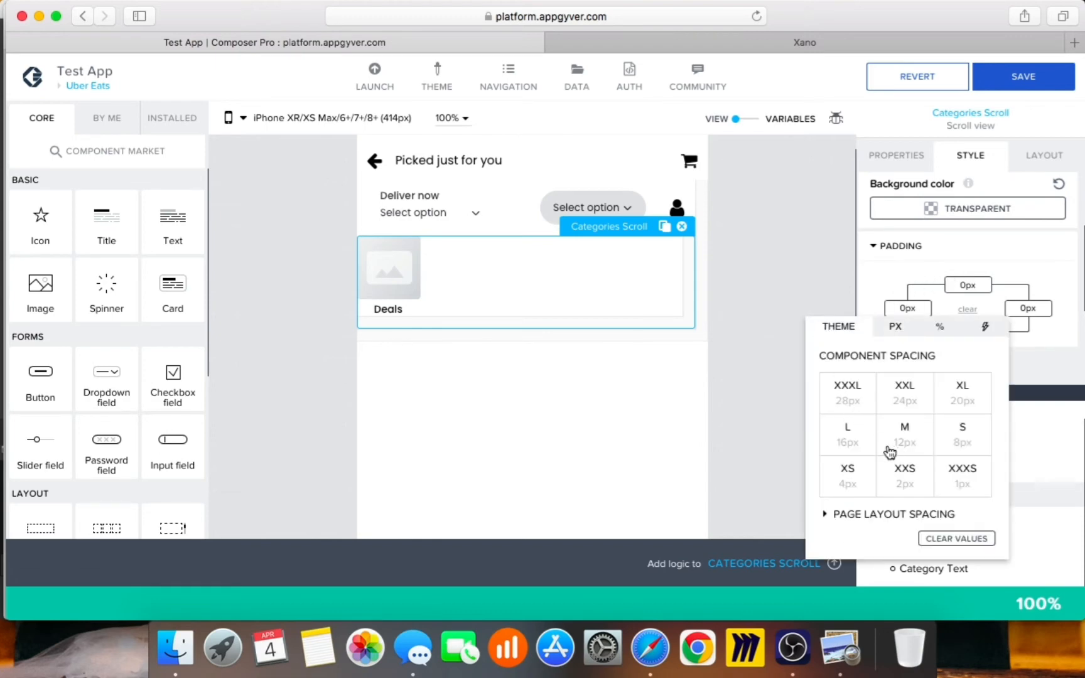
Step: Apply the M (12px) left padding to the Categories Scroll and deselect the scroll view
{"action": "left_click", "coordinate": [795, 253]}
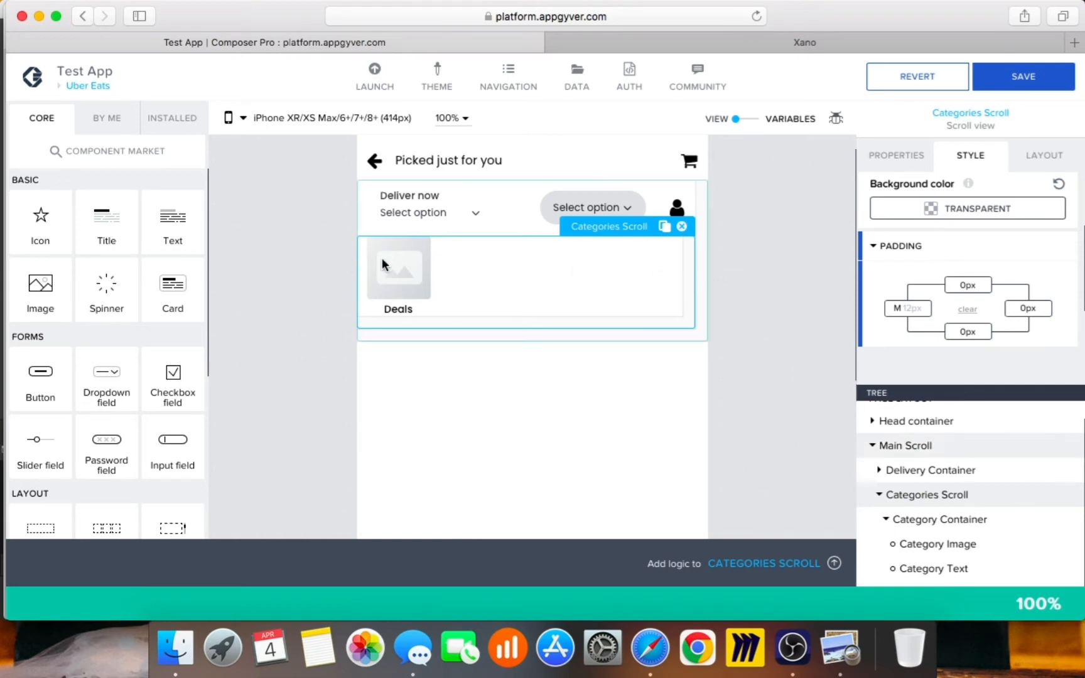
{"action": "left_click", "coordinate": [785, 344]}
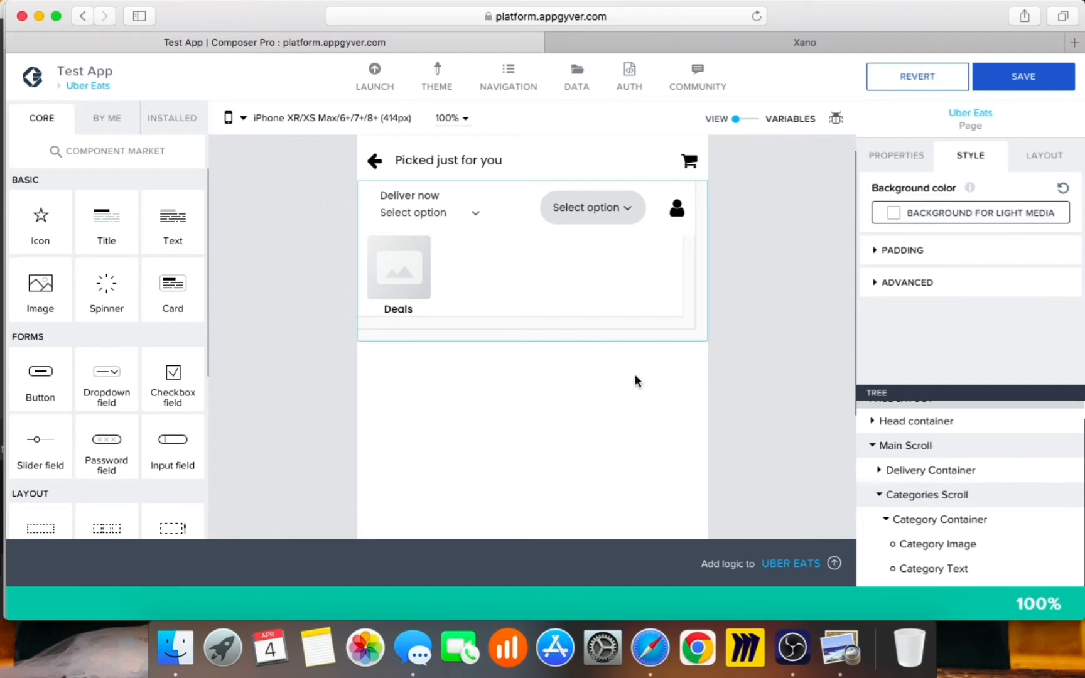
Step: Edit the Main Scroll's style, set its bottom padding to the page layout spacing +XL (128px), and save the application
{"action": "left_click", "coordinate": [918, 445]}
{"action": "scroll", "coordinate": [1071, 270], "scroll_direction": "up", "scroll_amount": 1}
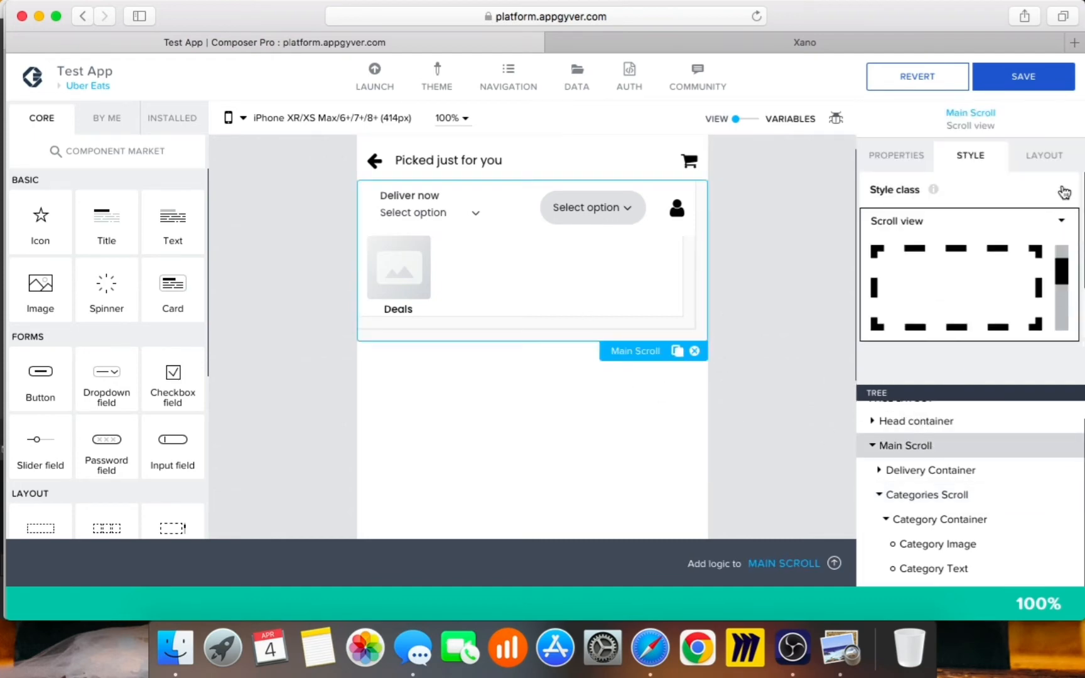
{"action": "left_click", "coordinate": [1062, 227]}
{"action": "left_click", "coordinate": [1027, 243]}
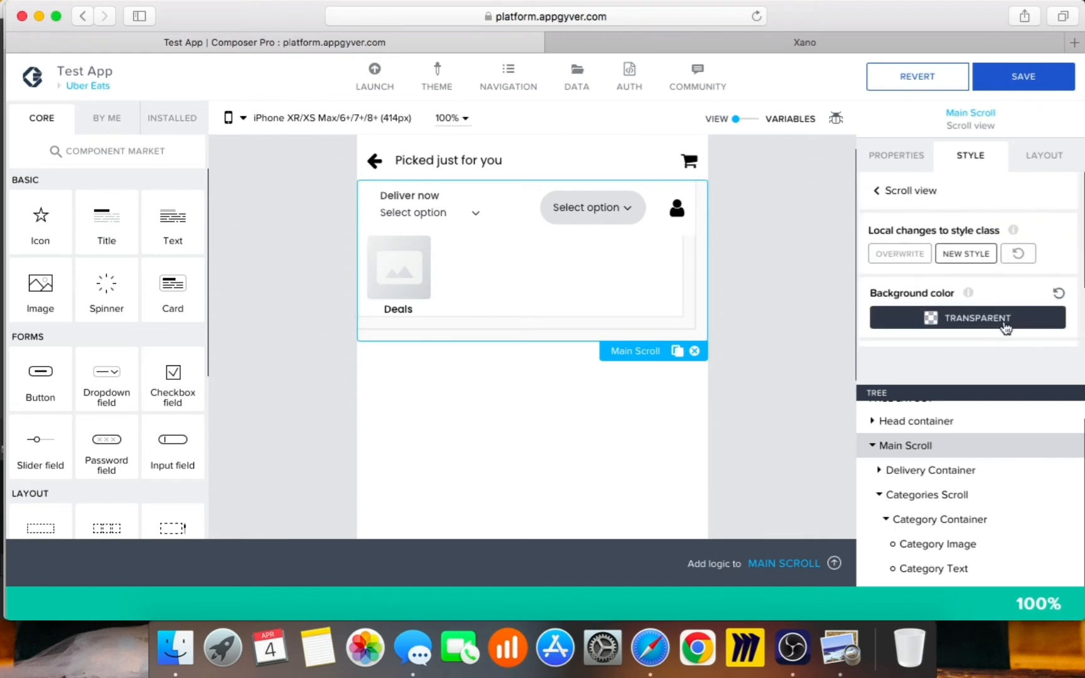
{"action": "scroll", "coordinate": [999, 317], "scroll_direction": "down", "scroll_amount": 2}
{"action": "left_click", "coordinate": [995, 275]}
{"action": "scroll", "coordinate": [979, 295], "scroll_direction": "down", "scroll_amount": 1}
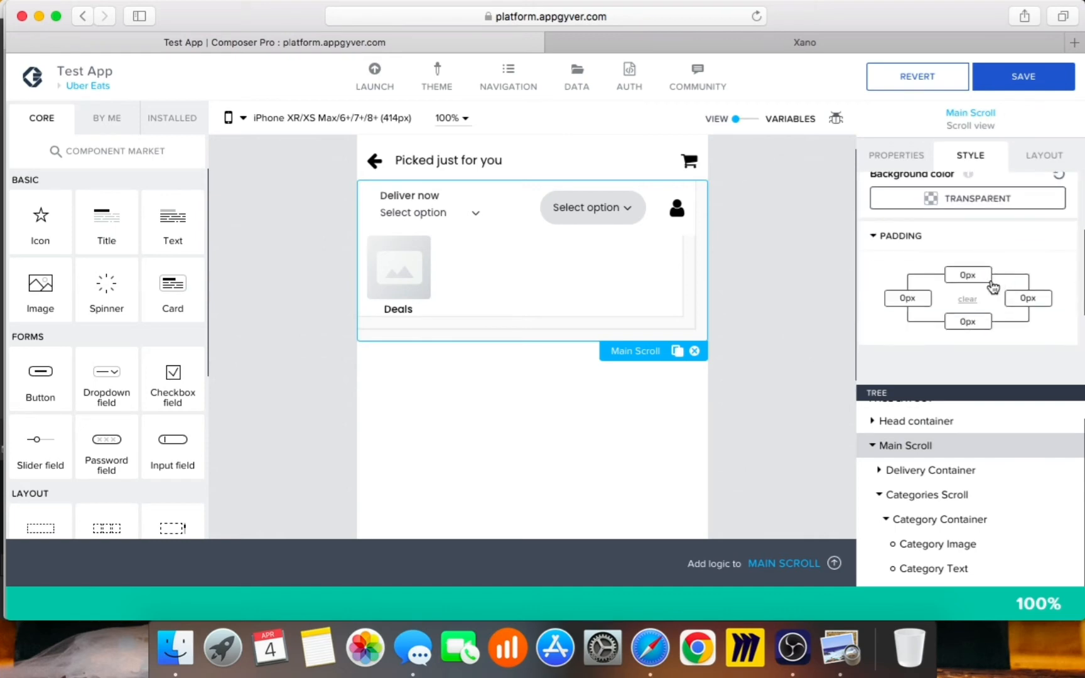
{"action": "left_click", "coordinate": [977, 321]}
{"action": "left_click", "coordinate": [873, 351]}
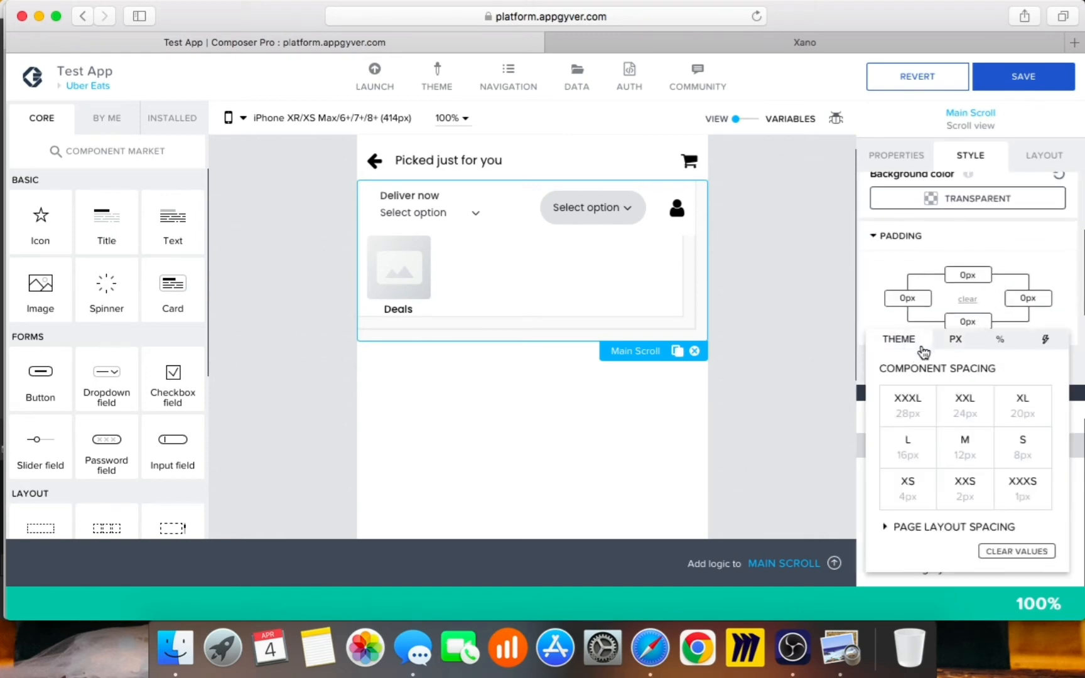
{"action": "left_click", "coordinate": [959, 534]}
{"action": "scroll", "coordinate": [998, 496], "scroll_direction": "down", "scroll_amount": 2}
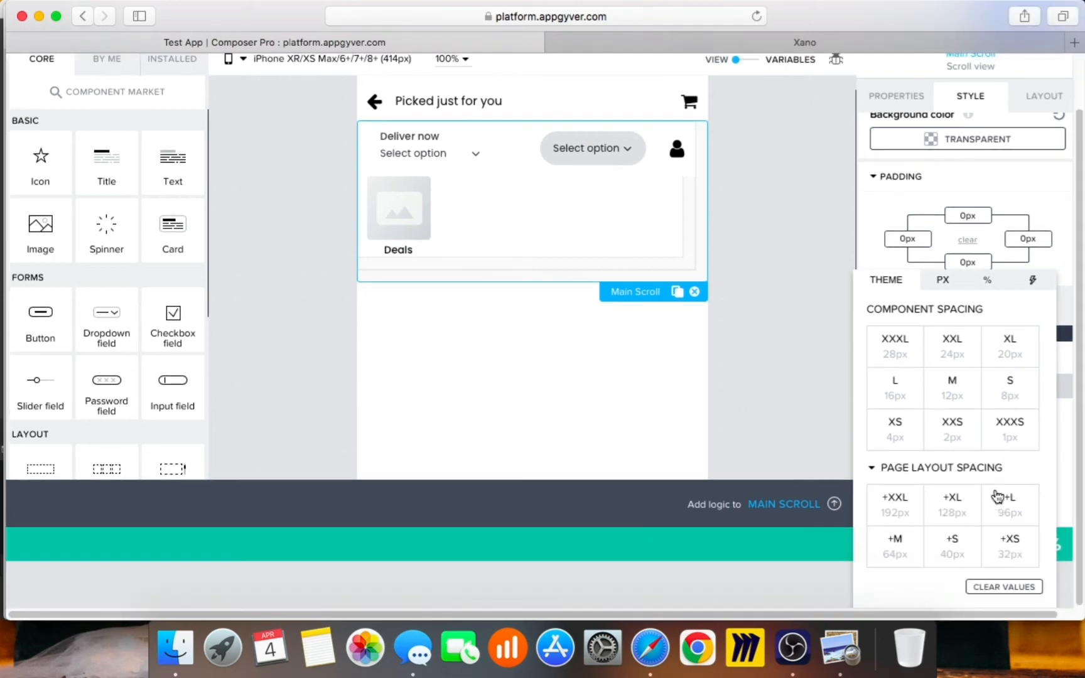
{"action": "left_click", "coordinate": [804, 238]}
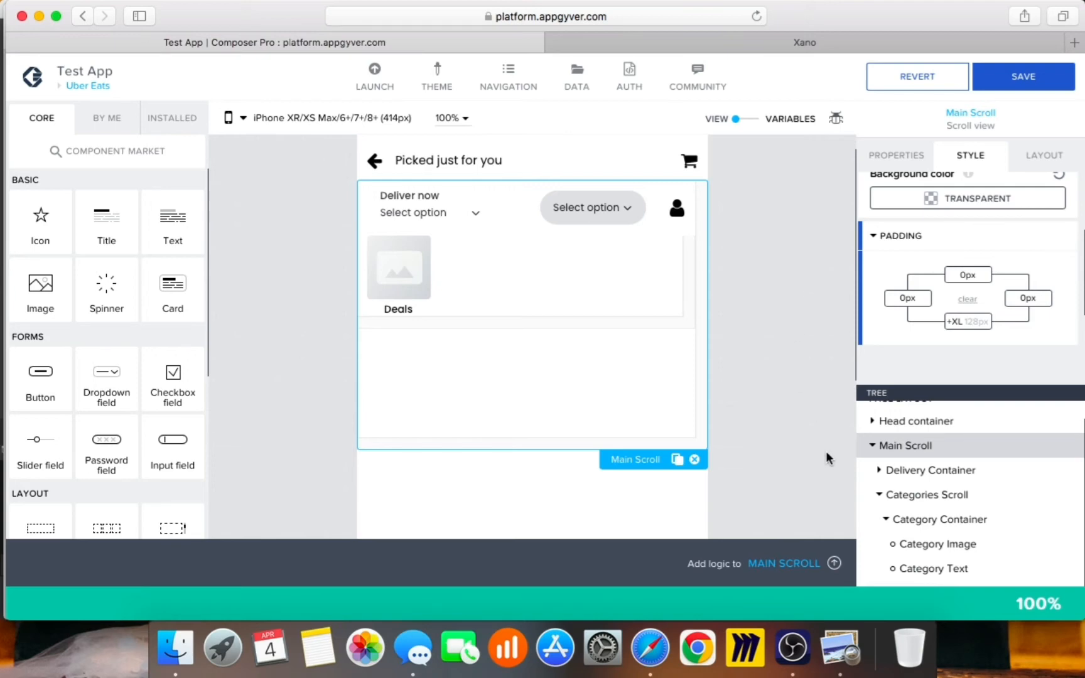
{"action": "left_click", "coordinate": [1013, 75]}
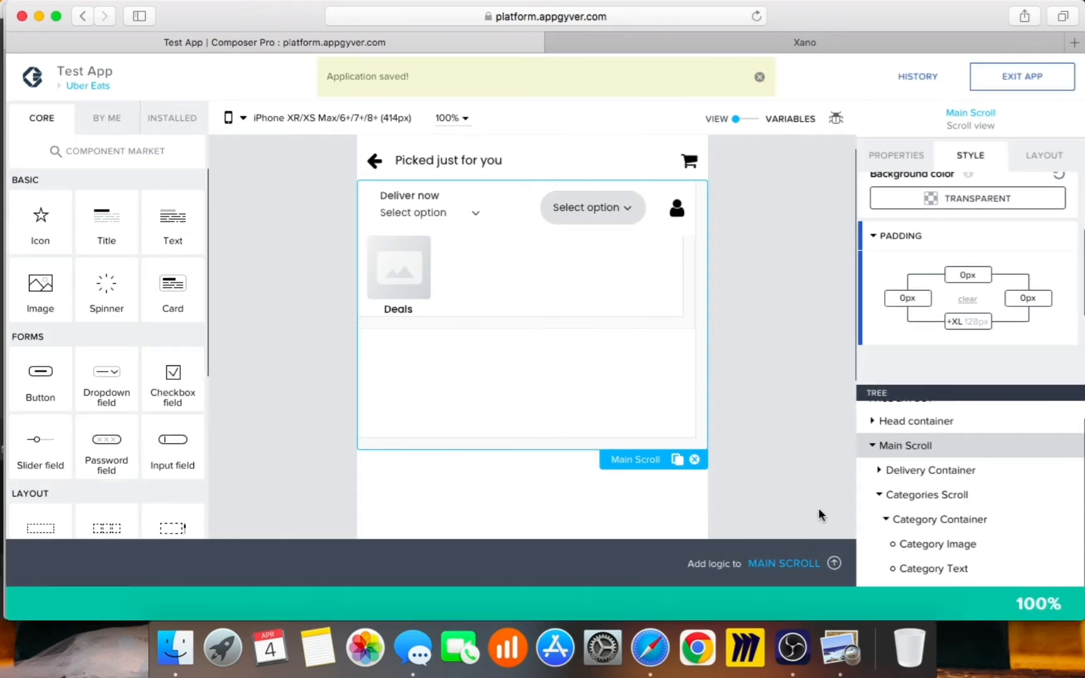
Step: Switch to the Uber Eats.jpg reference in Preview, mark out the search bar area to examine its layout, and return to the browser
{"action": "left_click", "coordinate": [837, 658]}
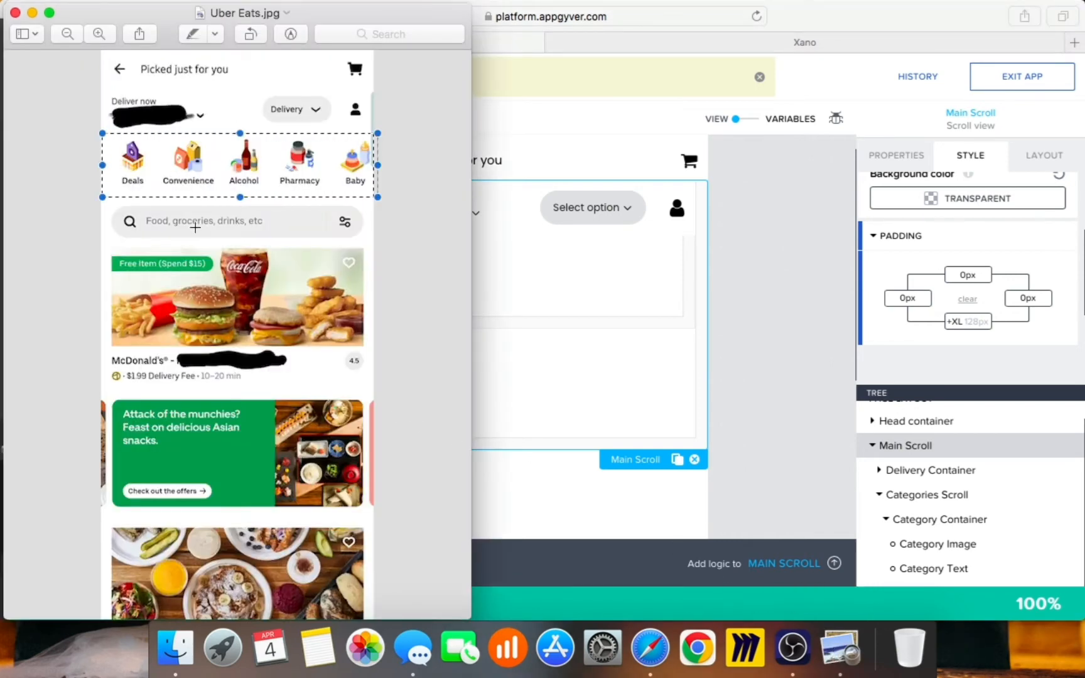
{"action": "left_click_drag", "start_coordinate": [128, 210], "coordinate": [364, 244]}
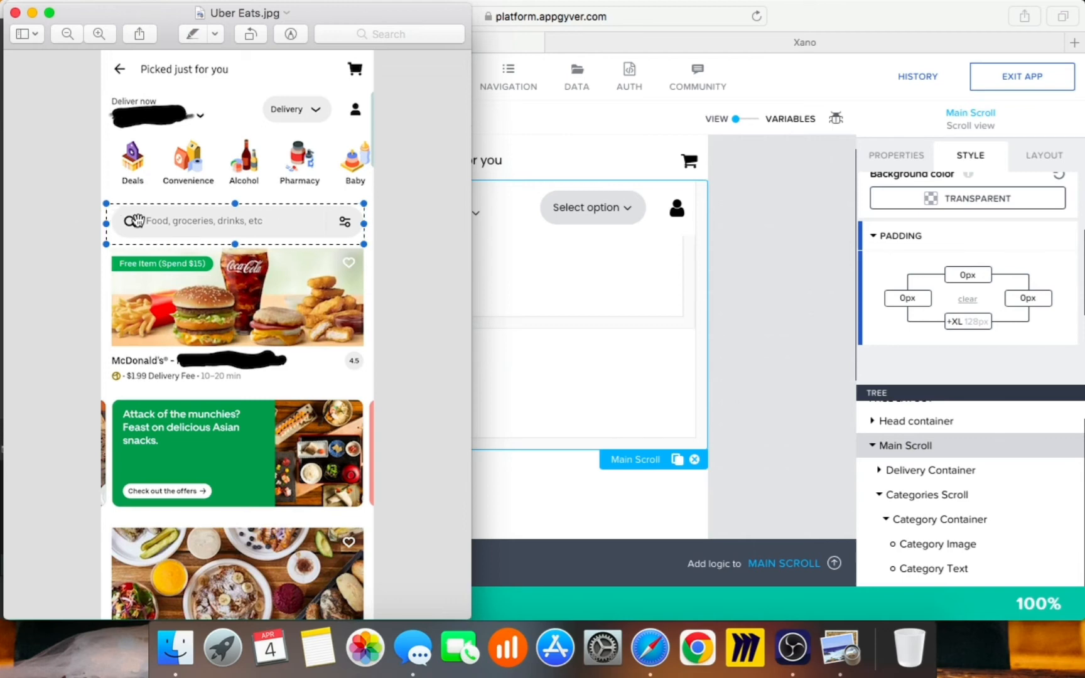
{"action": "left_click", "coordinate": [804, 331]}
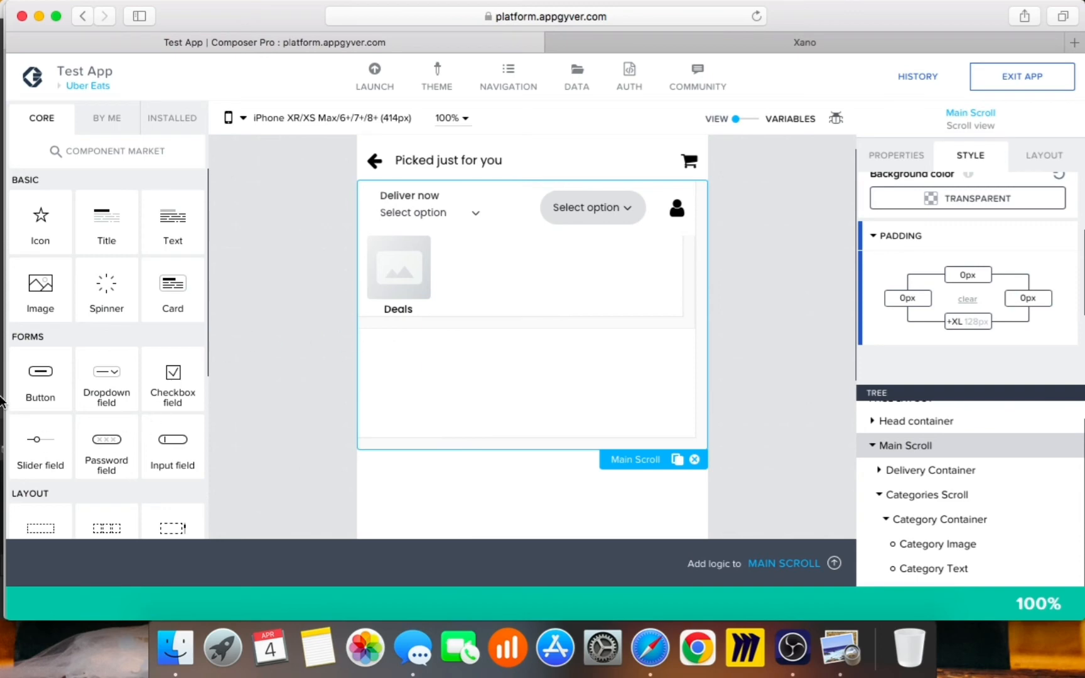
Step: Add a container below the Categories Scroll inside the Main Scroll and collapse the Categories Scroll in the component tree
{"action": "scroll", "coordinate": [33, 514], "scroll_direction": "down", "scroll_amount": 1}
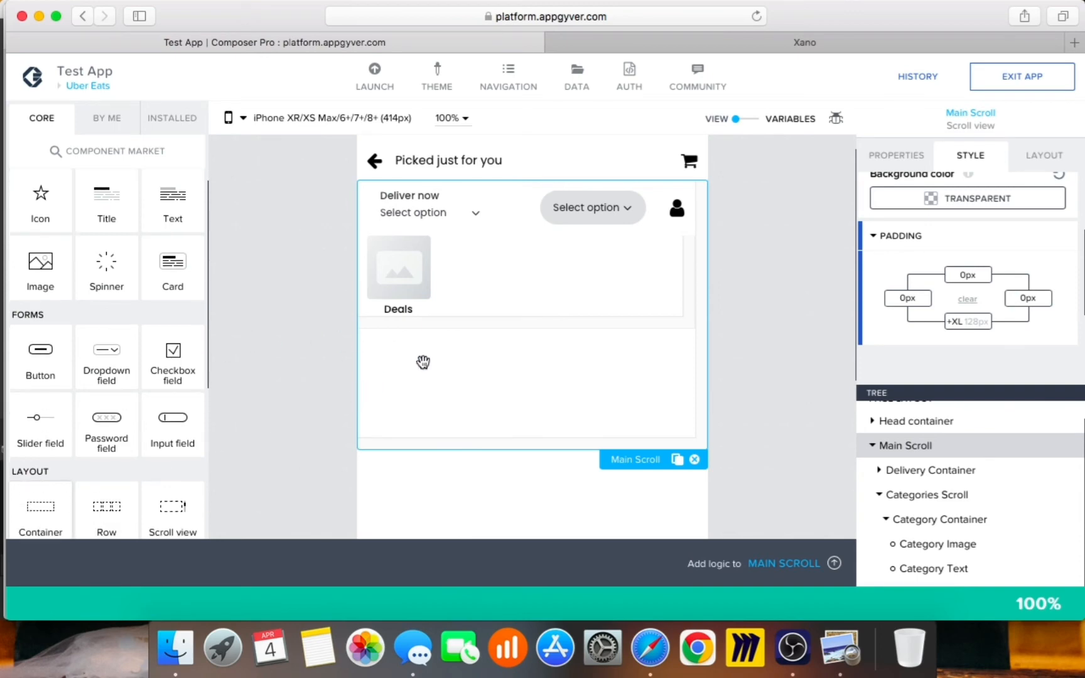
{"action": "left_click_drag", "start_coordinate": [423, 363], "coordinate": [423, 364]}
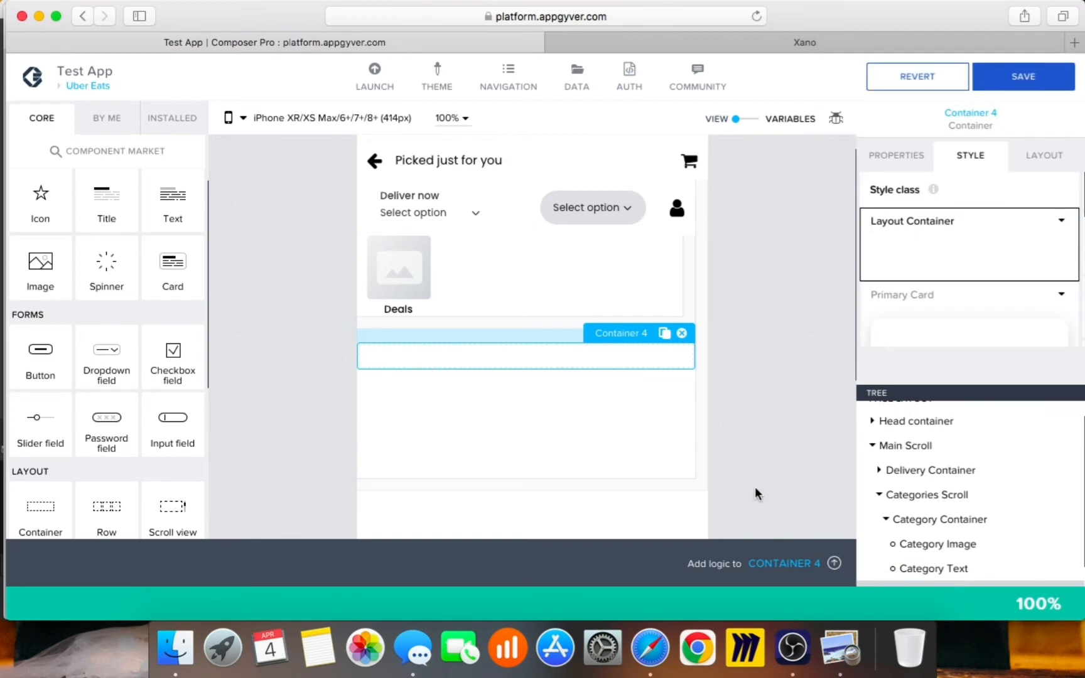
{"action": "left_click", "coordinate": [876, 495]}
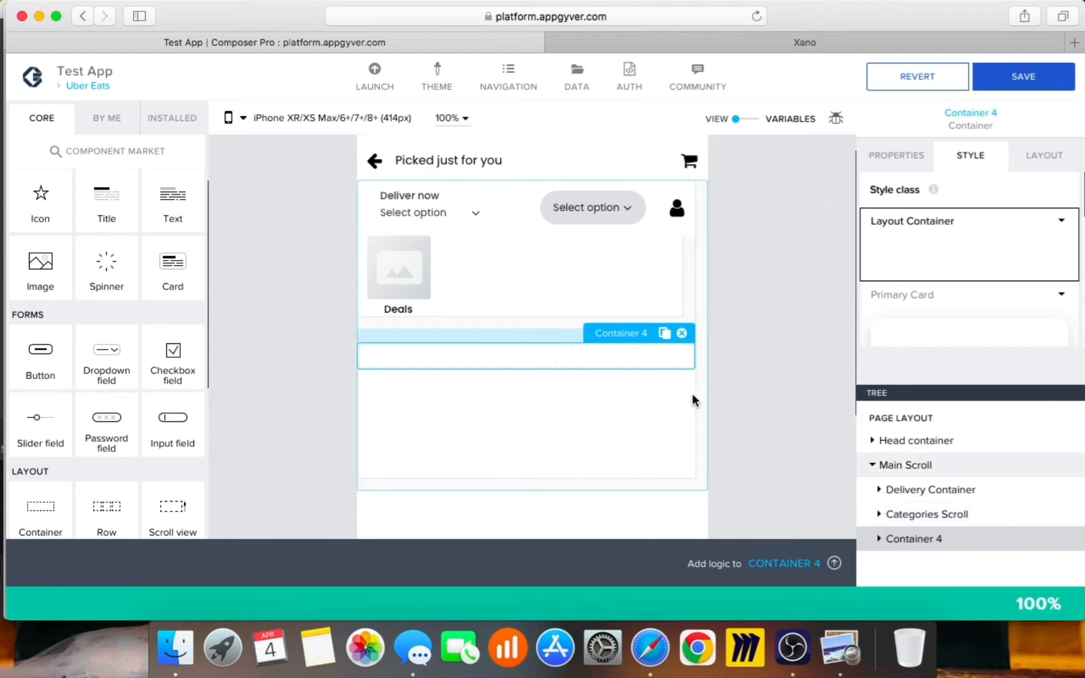
Step: Switch the new container to exact size and set its width to 375px
{"action": "left_click", "coordinate": [1034, 156]}
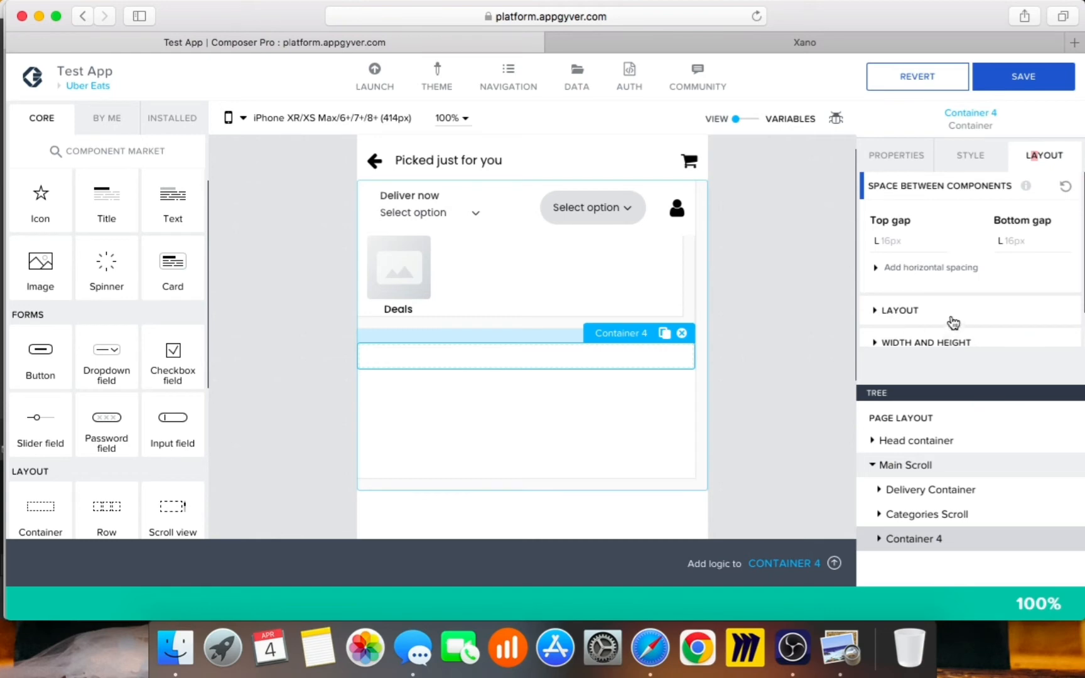
{"action": "left_click", "coordinate": [955, 342]}
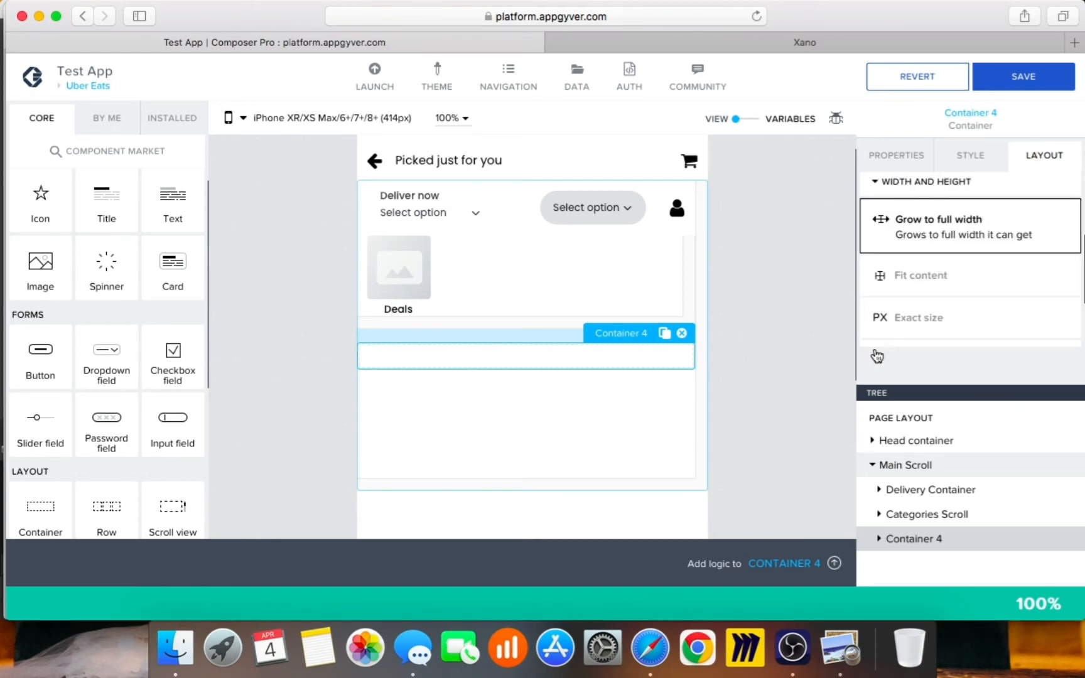
{"action": "left_click", "coordinate": [908, 315]}
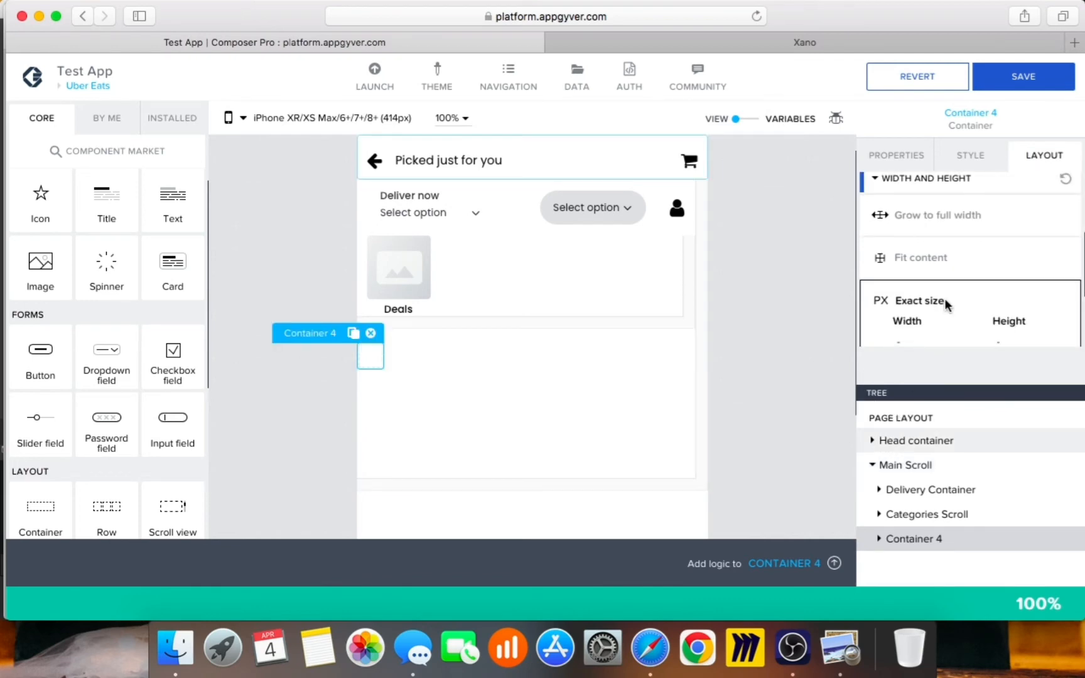
{"action": "scroll", "coordinate": [920, 340], "scroll_direction": "down", "scroll_amount": 1}
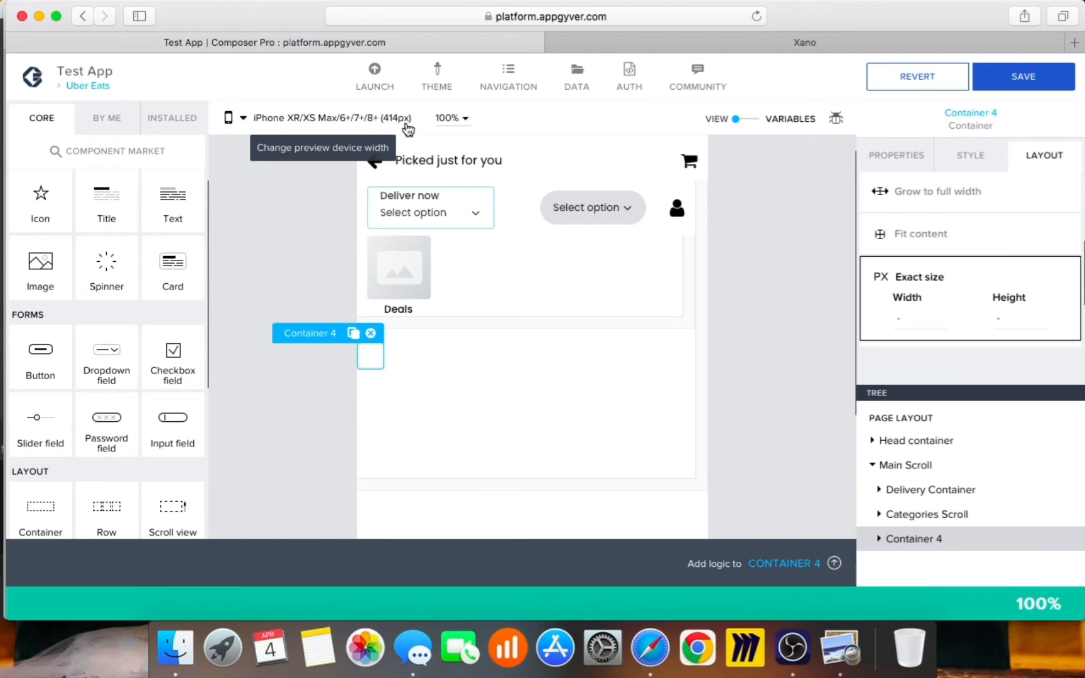
{"action": "left_click", "coordinate": [913, 318]}
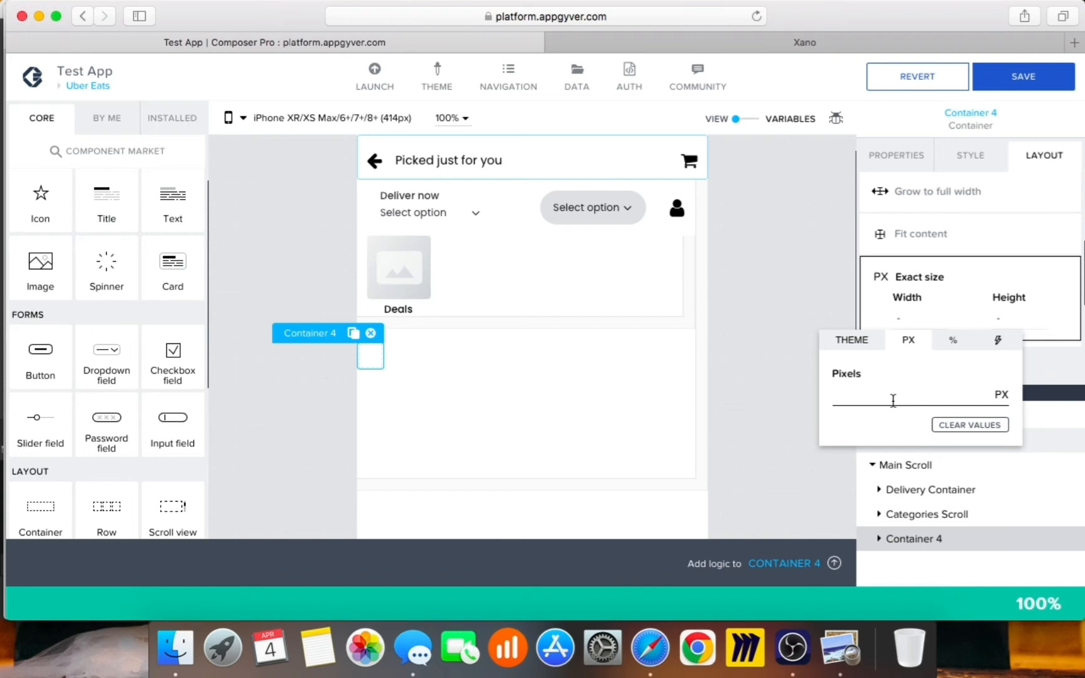
{"action": "type", "text": "37"}
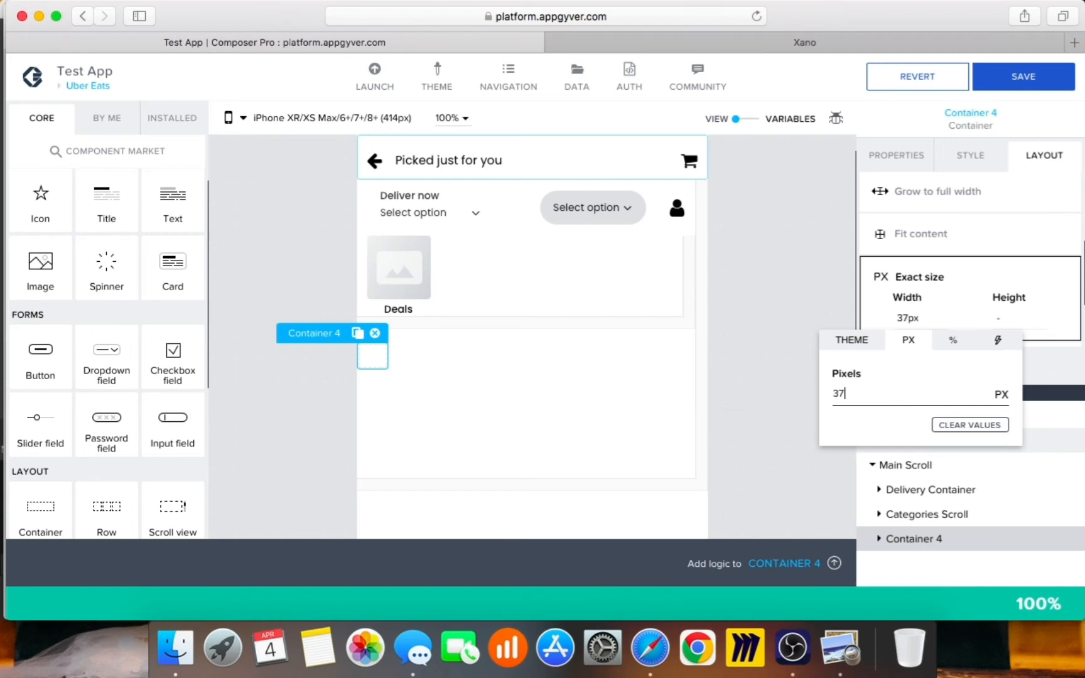
{"action": "type", "text": "5"}
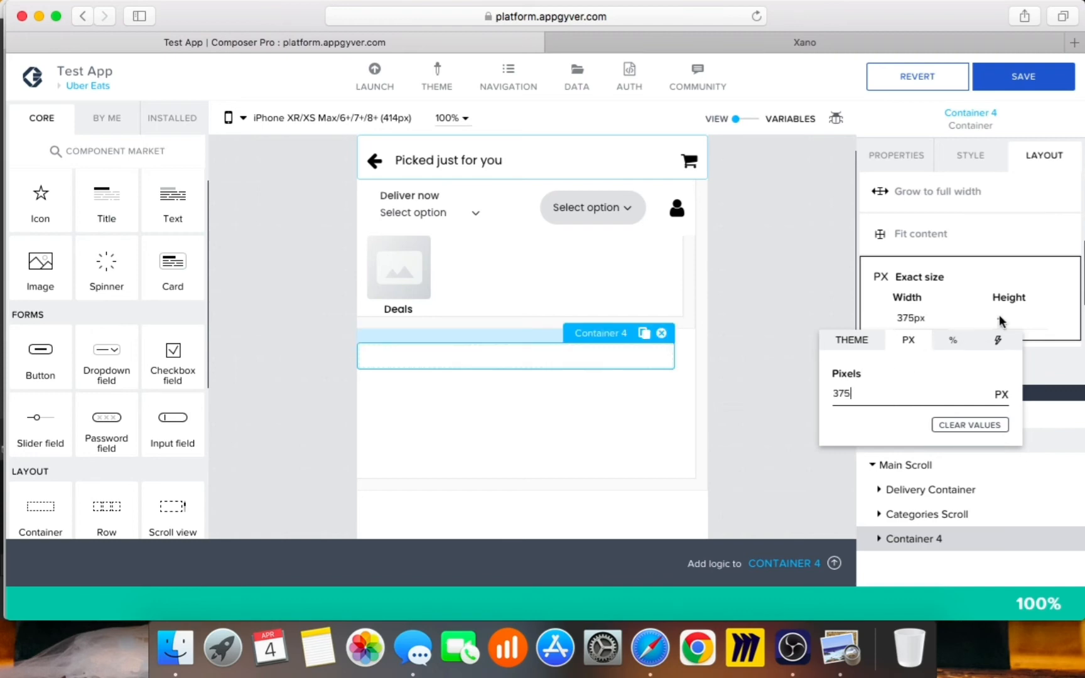
Step: Set the new container's height to 40px
{"action": "left_click", "coordinate": [1027, 305]}
{"action": "left_click", "coordinate": [1014, 318]}
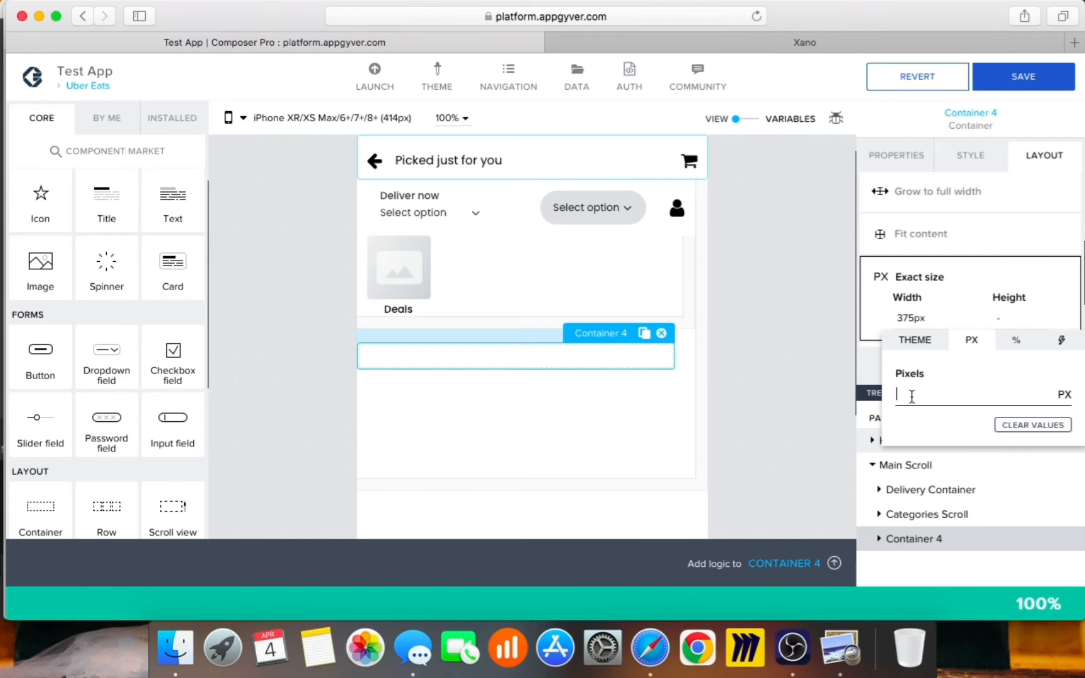
{"action": "type", "text": "40"}
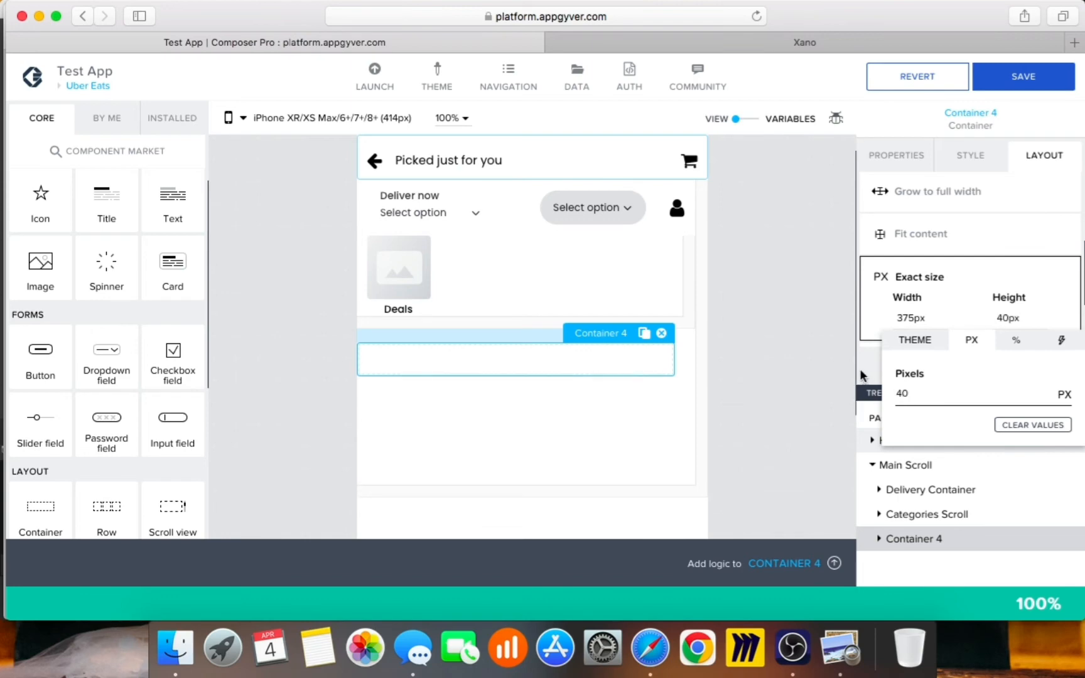
{"action": "left_click", "coordinate": [820, 357]}
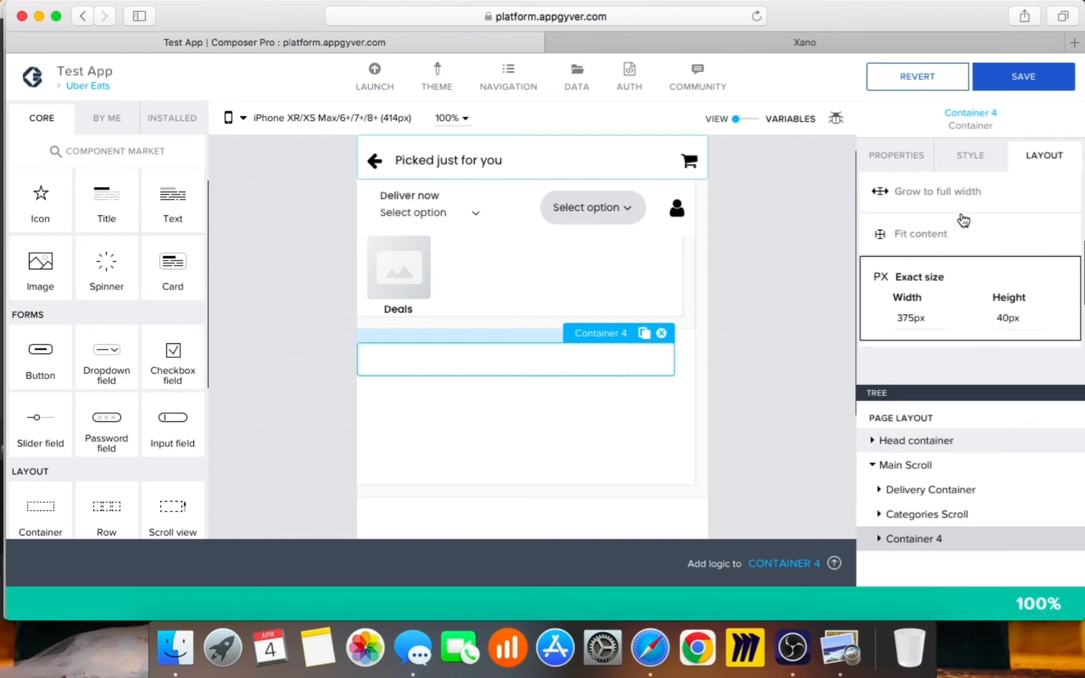
Step: Edit the new container's Layout Container style and set its corner radius to Fully round
{"action": "left_click", "coordinate": [971, 165]}
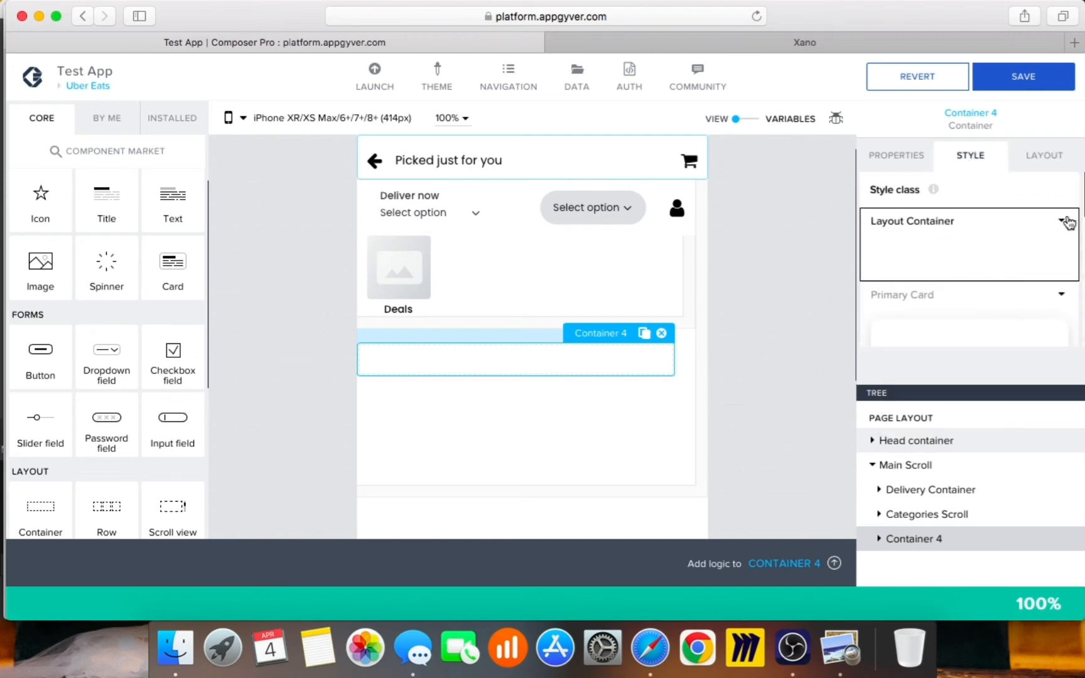
{"action": "left_click", "coordinate": [1068, 223]}
{"action": "left_click", "coordinate": [973, 245]}
{"action": "scroll", "coordinate": [1044, 314], "scroll_direction": "down", "scroll_amount": 2}
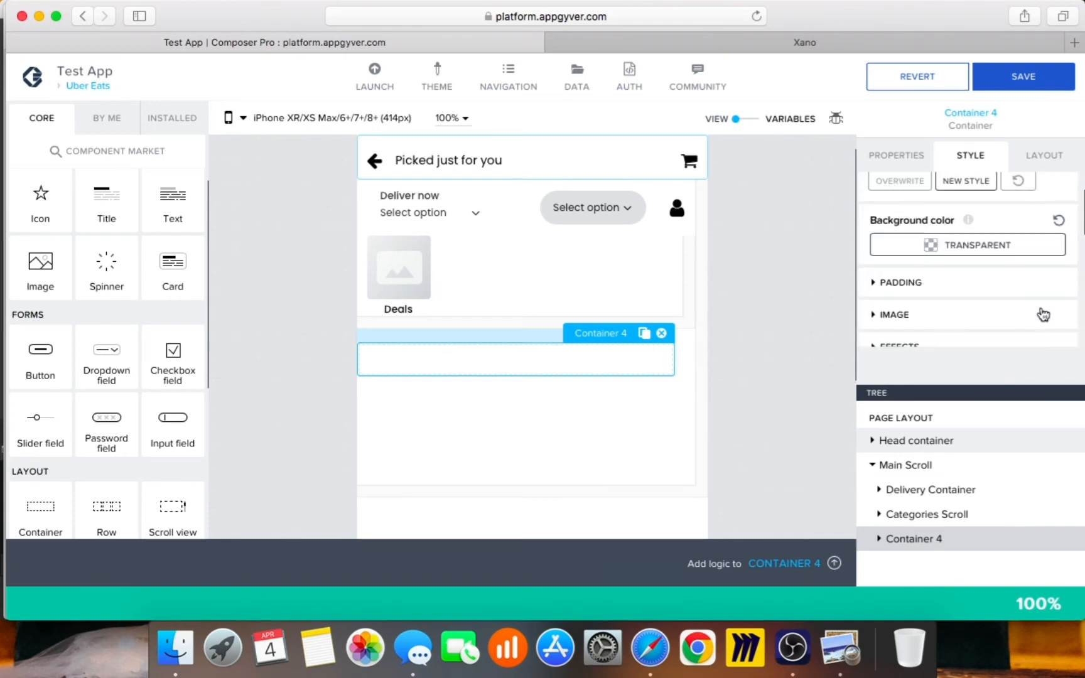
{"action": "left_click", "coordinate": [981, 289]}
{"action": "left_click", "coordinate": [991, 288]}
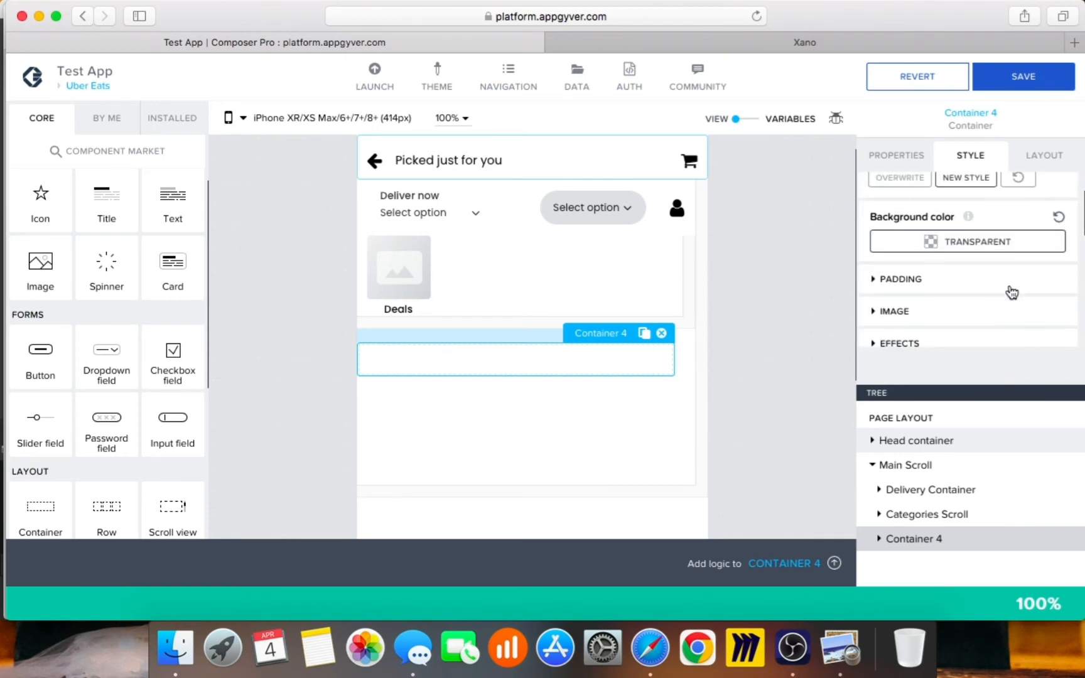
{"action": "scroll", "coordinate": [1012, 292], "scroll_direction": "down", "scroll_amount": 1}
{"action": "scroll", "coordinate": [971, 323], "scroll_direction": "down", "scroll_amount": 1}
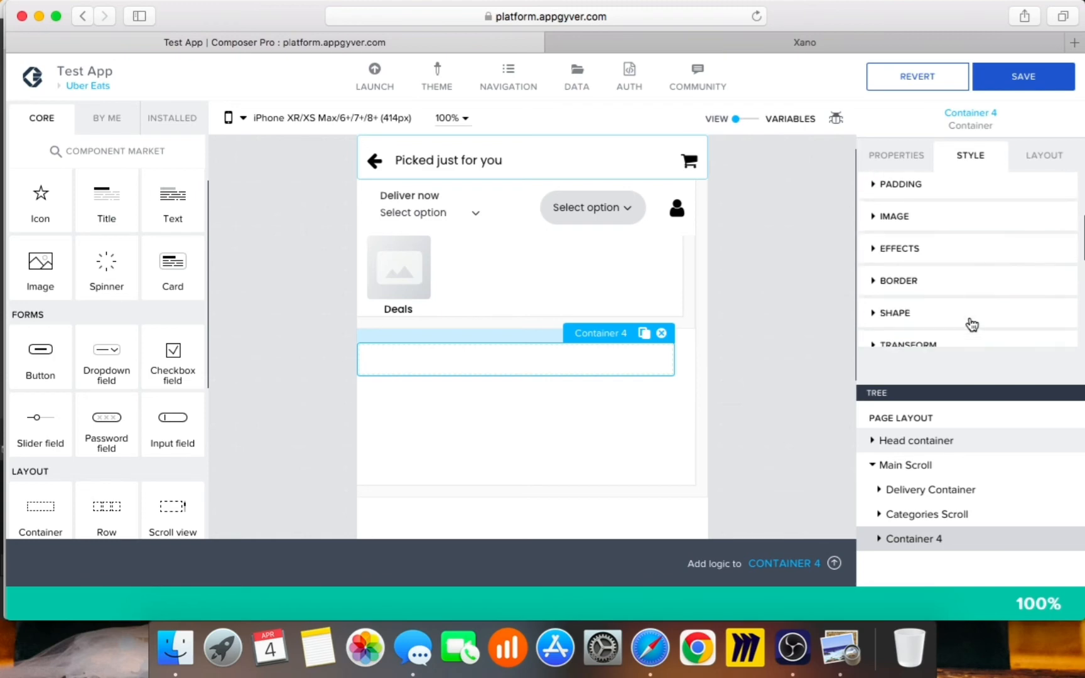
{"action": "left_click", "coordinate": [956, 314]}
{"action": "scroll", "coordinate": [1025, 317], "scroll_direction": "down", "scroll_amount": 1}
{"action": "scroll", "coordinate": [1005, 317], "scroll_direction": "down", "scroll_amount": 1}
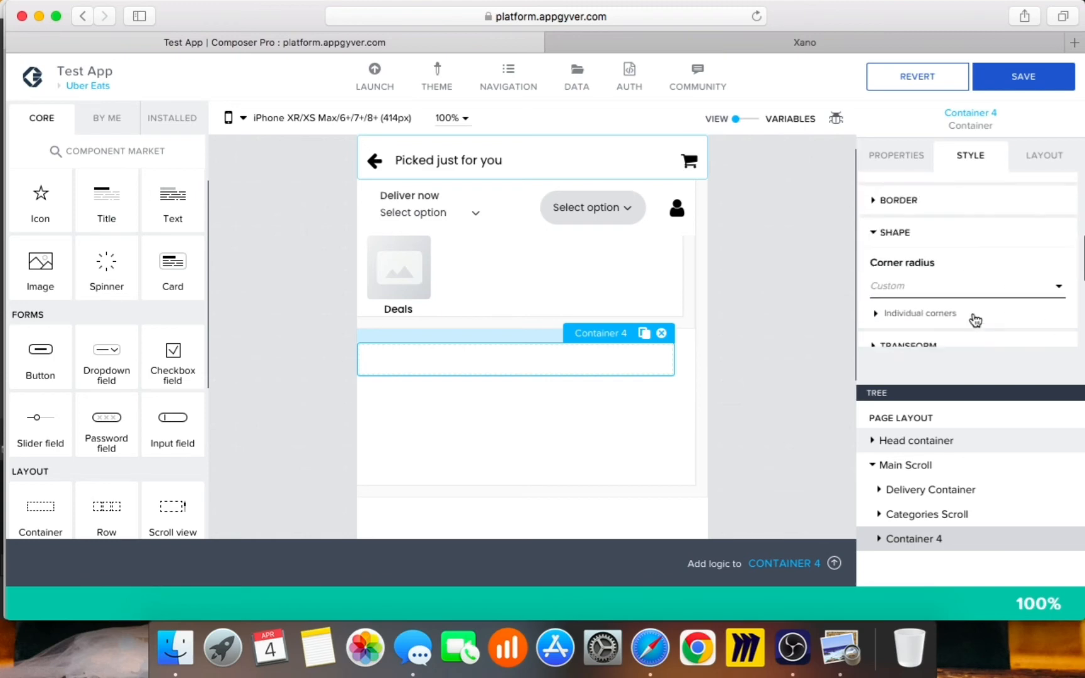
{"action": "left_click", "coordinate": [950, 289]}
{"action": "left_click", "coordinate": [930, 320]}
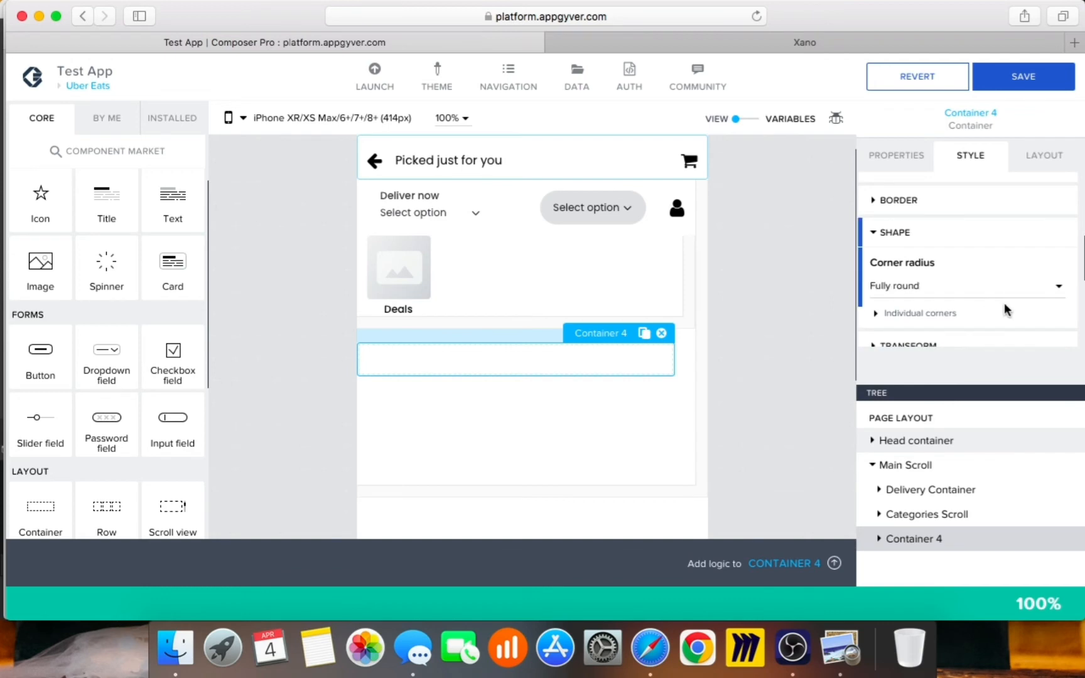
Step: Set the rounded container's background color to Level 3 background
{"action": "scroll", "coordinate": [1004, 303], "scroll_direction": "down", "scroll_amount": 1}
{"action": "scroll", "coordinate": [1027, 281], "scroll_direction": "down", "scroll_amount": 2}
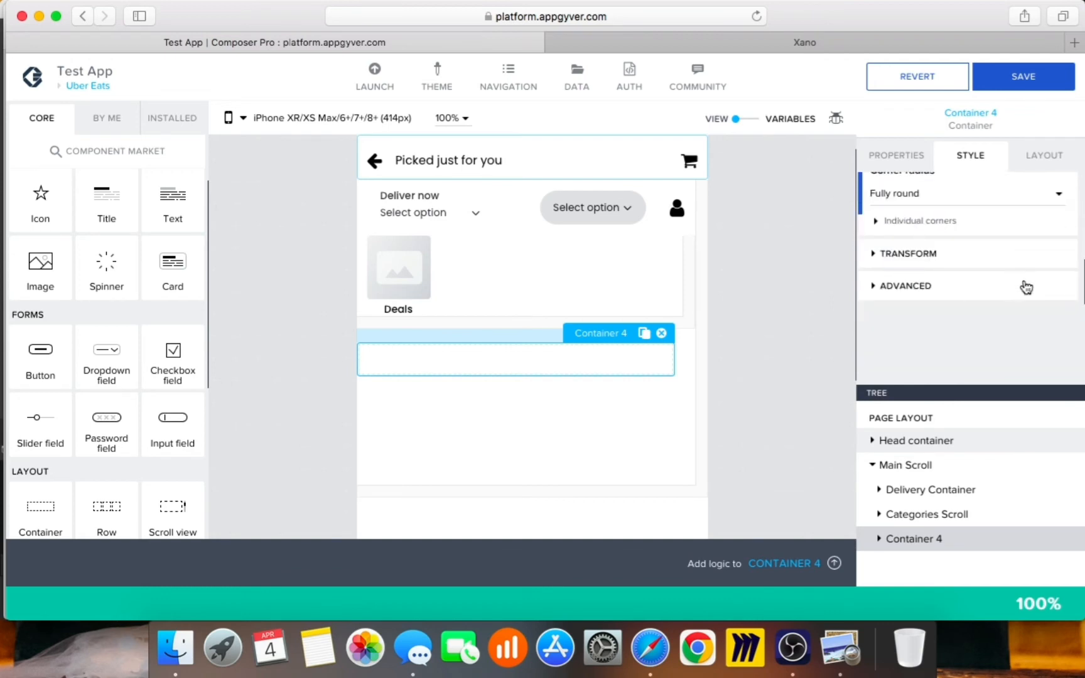
{"action": "left_click", "coordinate": [1027, 284]}
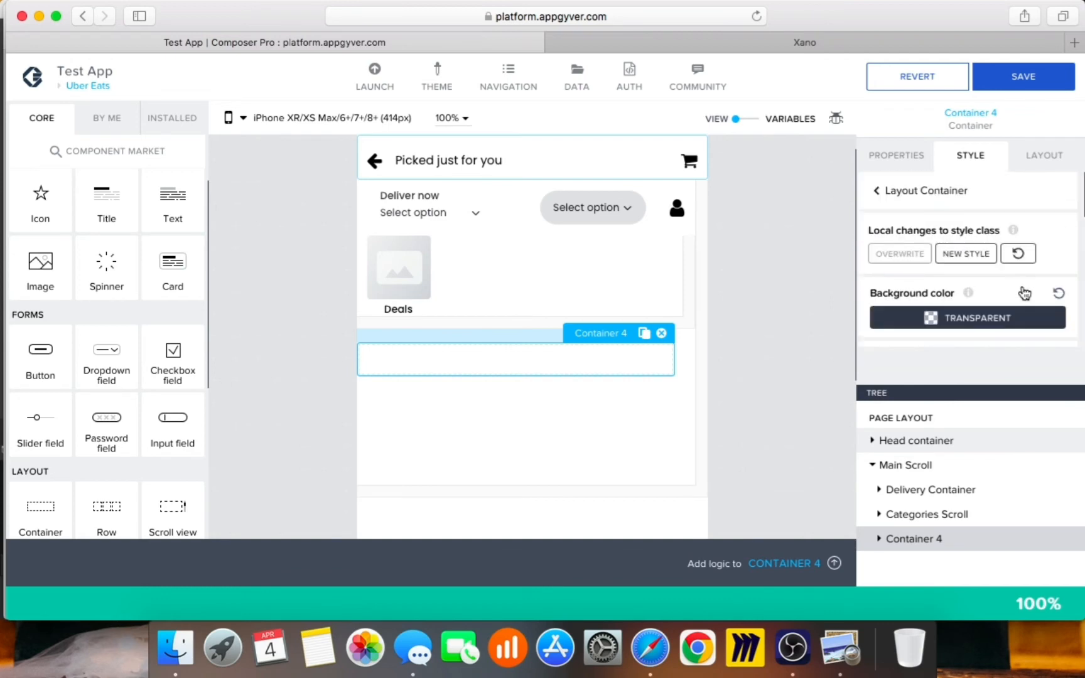
{"action": "left_click", "coordinate": [971, 320]}
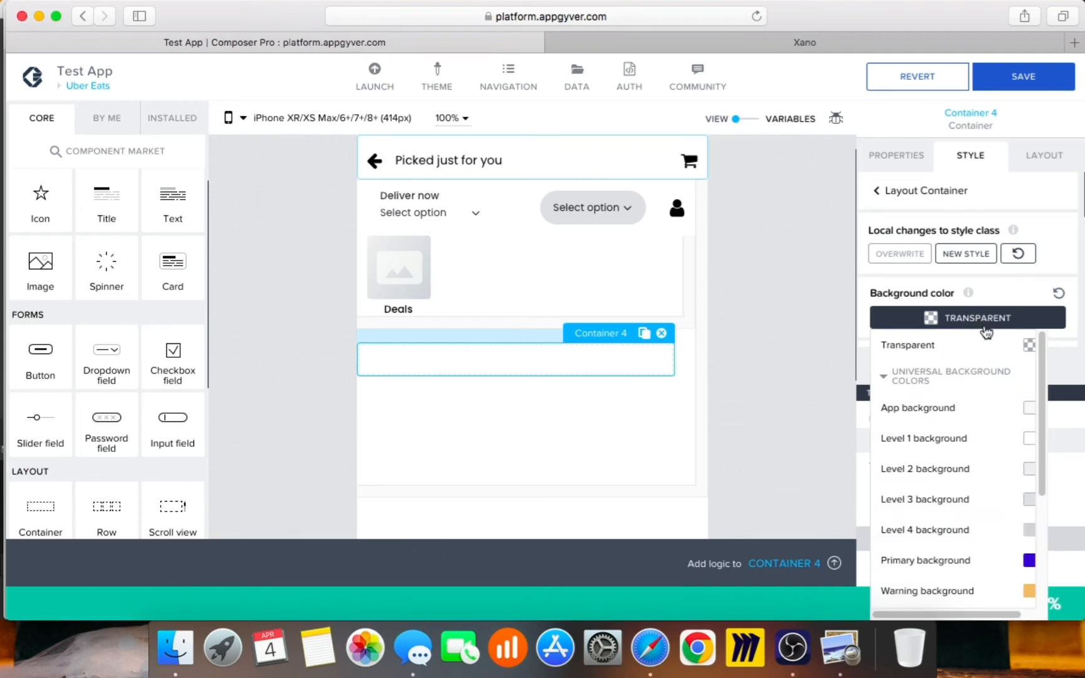
{"action": "left_click", "coordinate": [960, 503]}
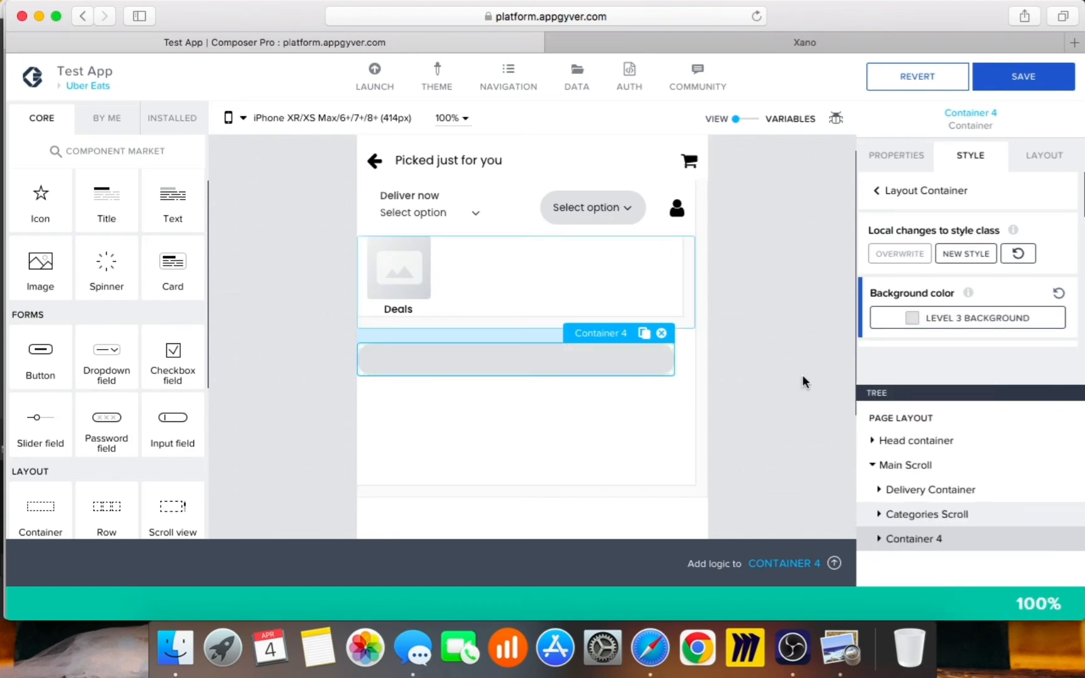
Step: Check the search bar in the Uber Eats reference image, and align Container 4 to the center of the Main Scroll
{"action": "left_click", "coordinate": [837, 637]}
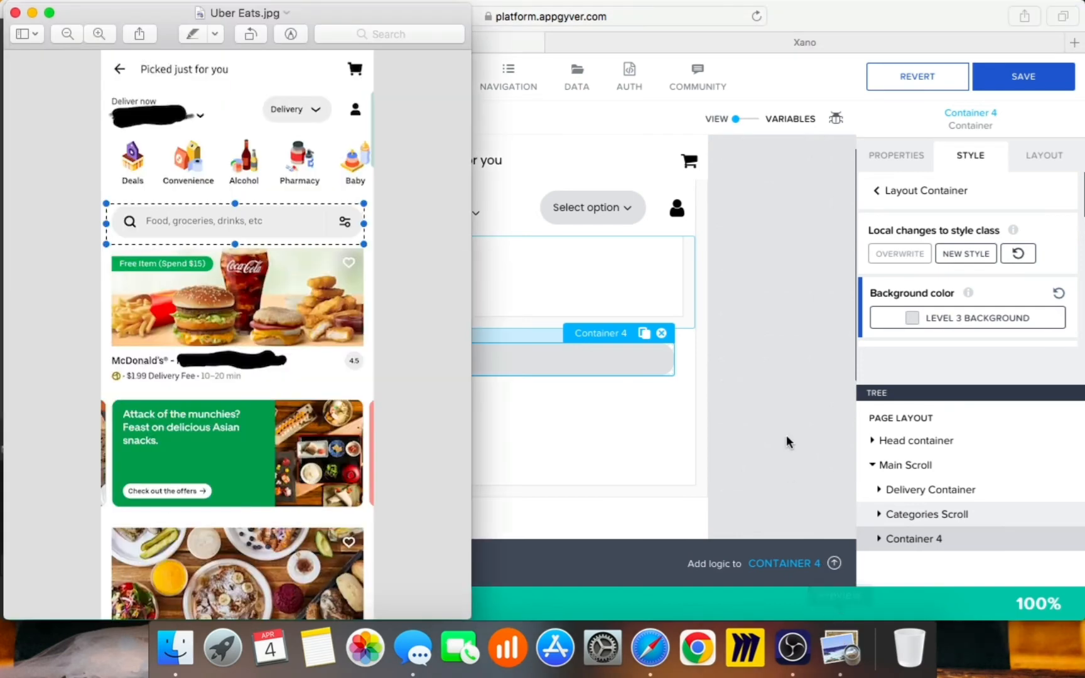
{"action": "left_click", "coordinate": [778, 401]}
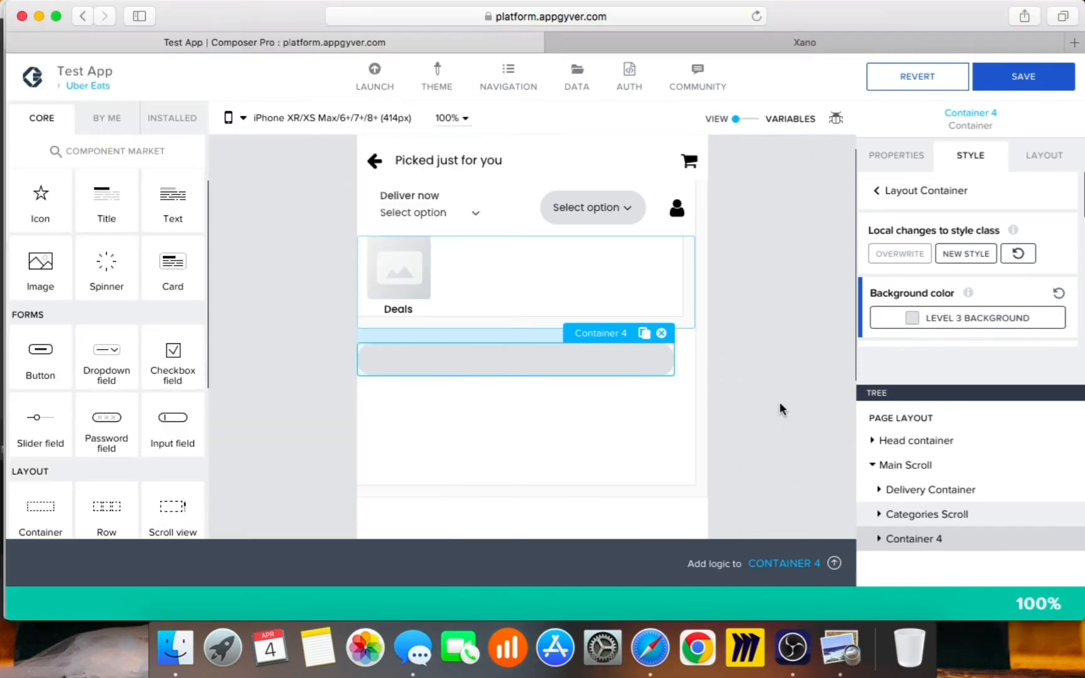
{"action": "left_click", "coordinate": [1033, 163]}
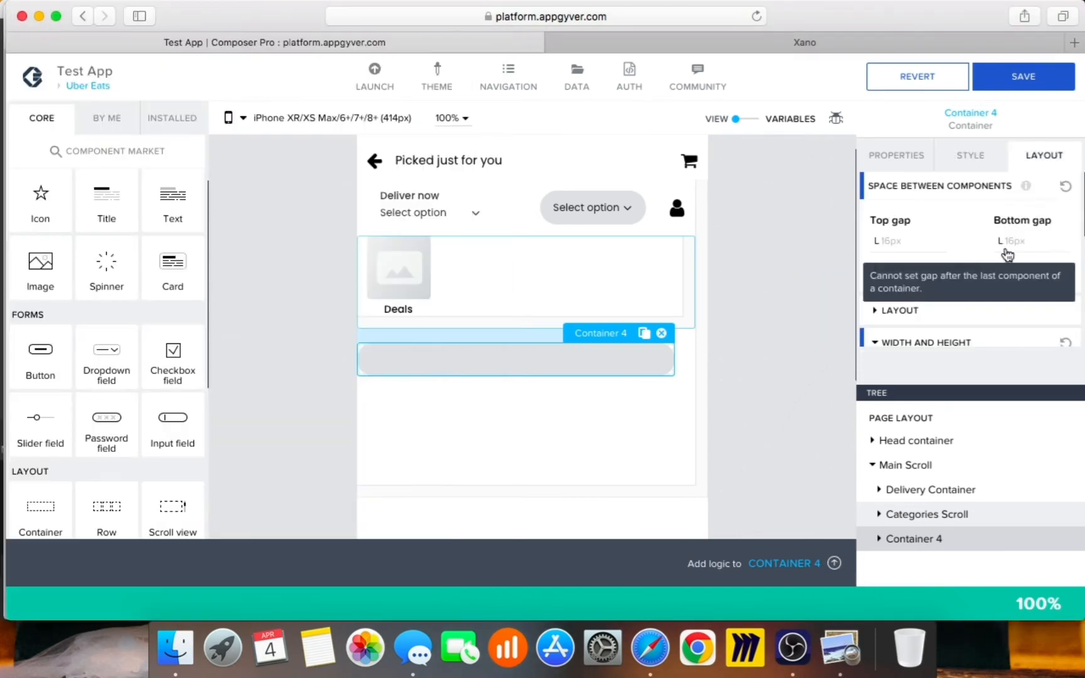
{"action": "scroll", "coordinate": [996, 303], "scroll_direction": "down", "scroll_amount": 1}
{"action": "scroll", "coordinate": [994, 308], "scroll_direction": "down", "scroll_amount": 5}
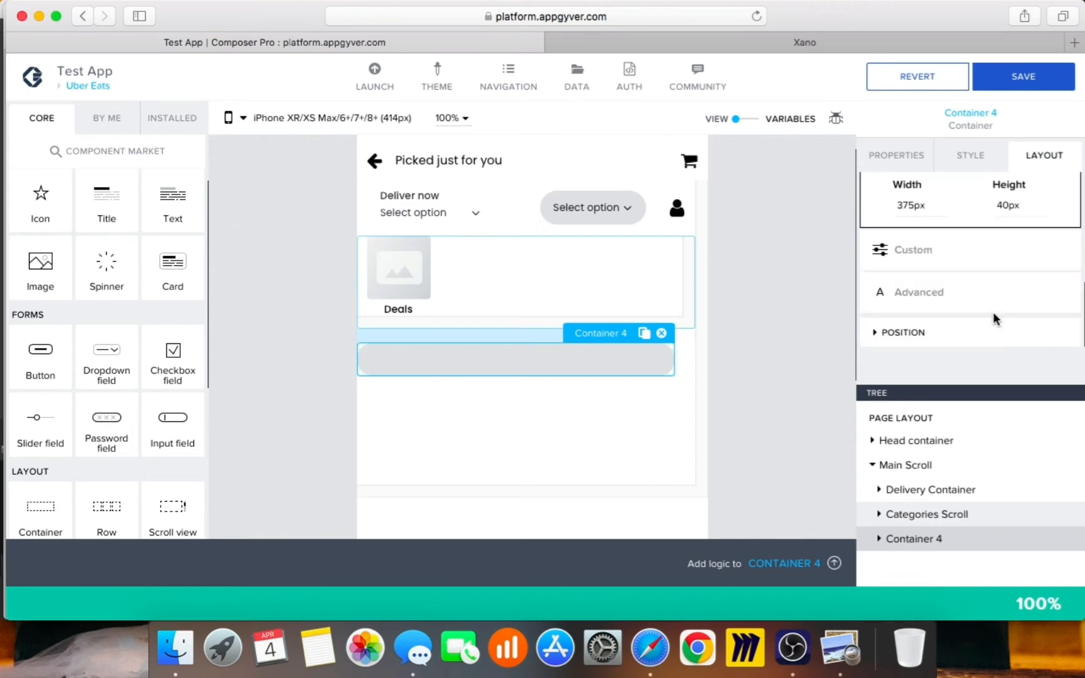
{"action": "left_click", "coordinate": [963, 334]}
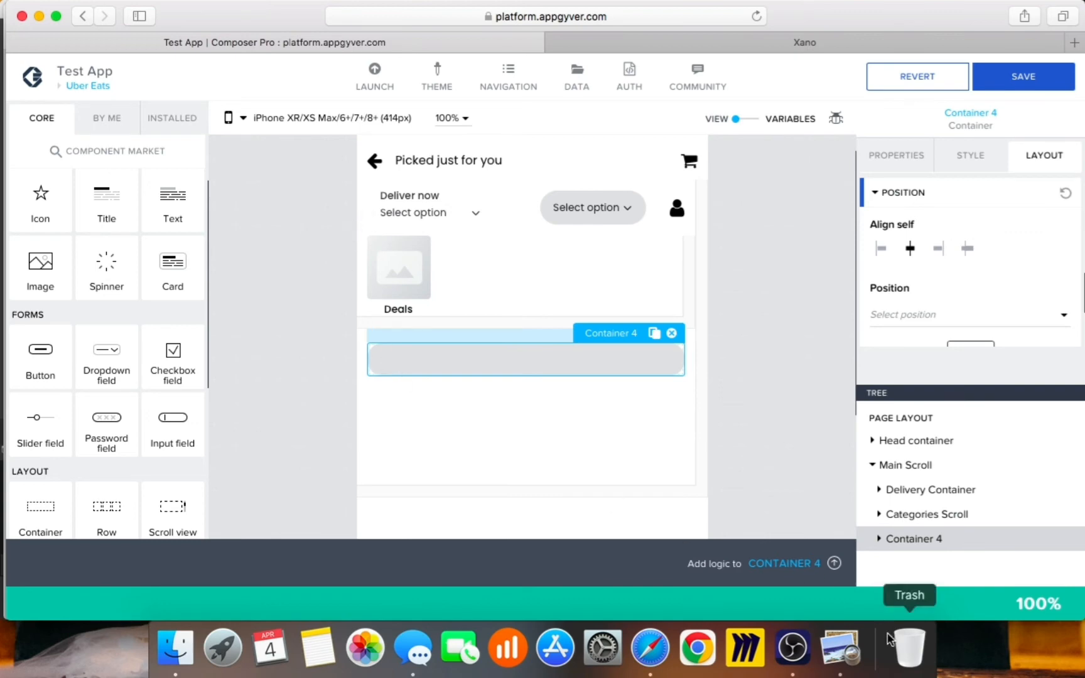
Step: Copy the header's Back Icon and paste two copies of it into the rounded Container 4
{"action": "left_click", "coordinate": [843, 666]}
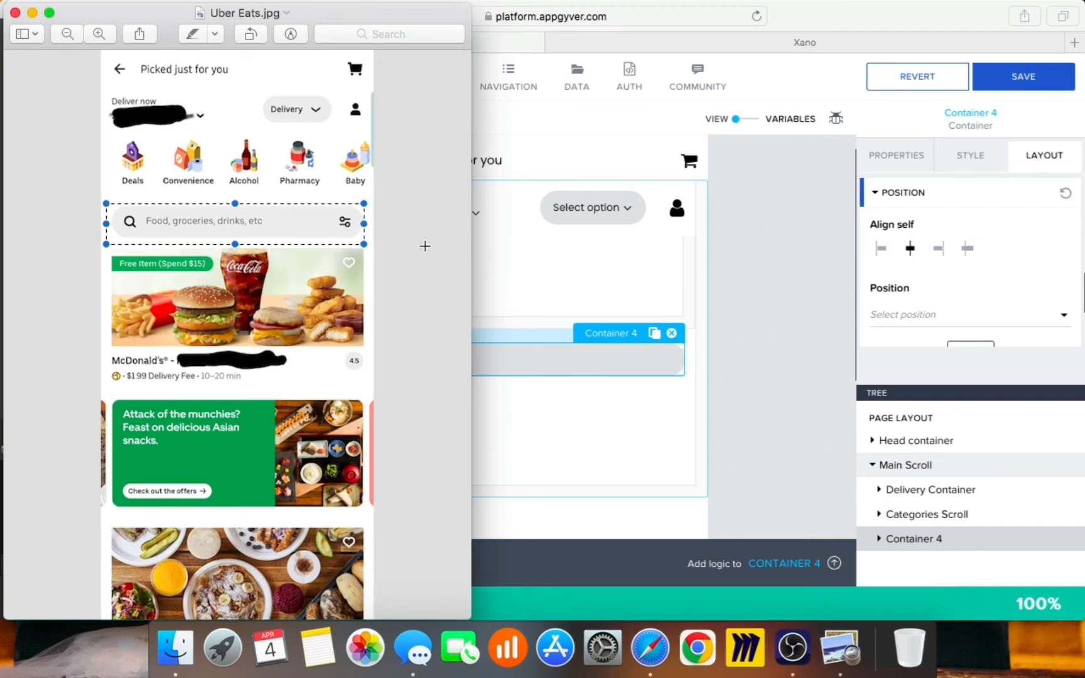
{"action": "left_click", "coordinate": [755, 286]}
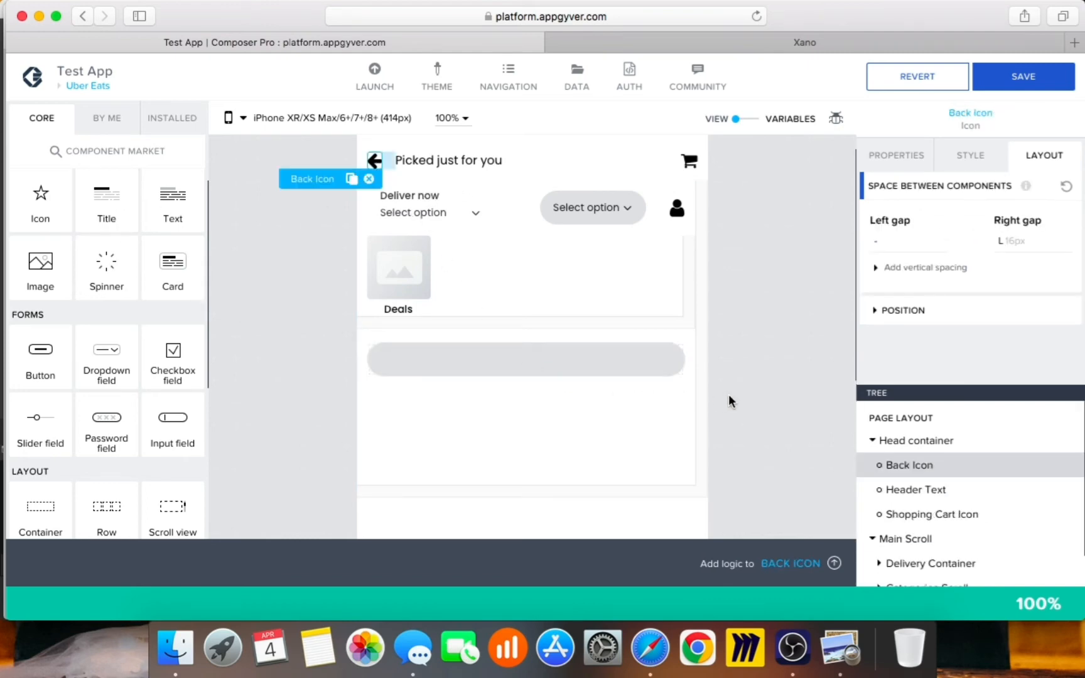
{"action": "key", "text": "super+c"}
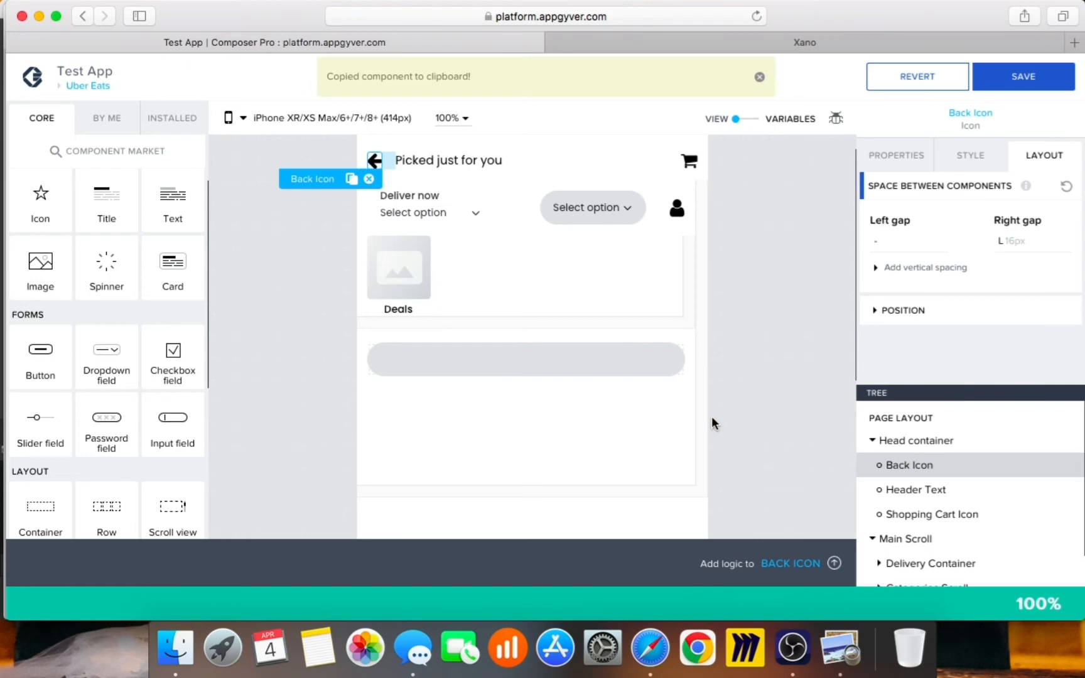
{"action": "left_click", "coordinate": [389, 360]}
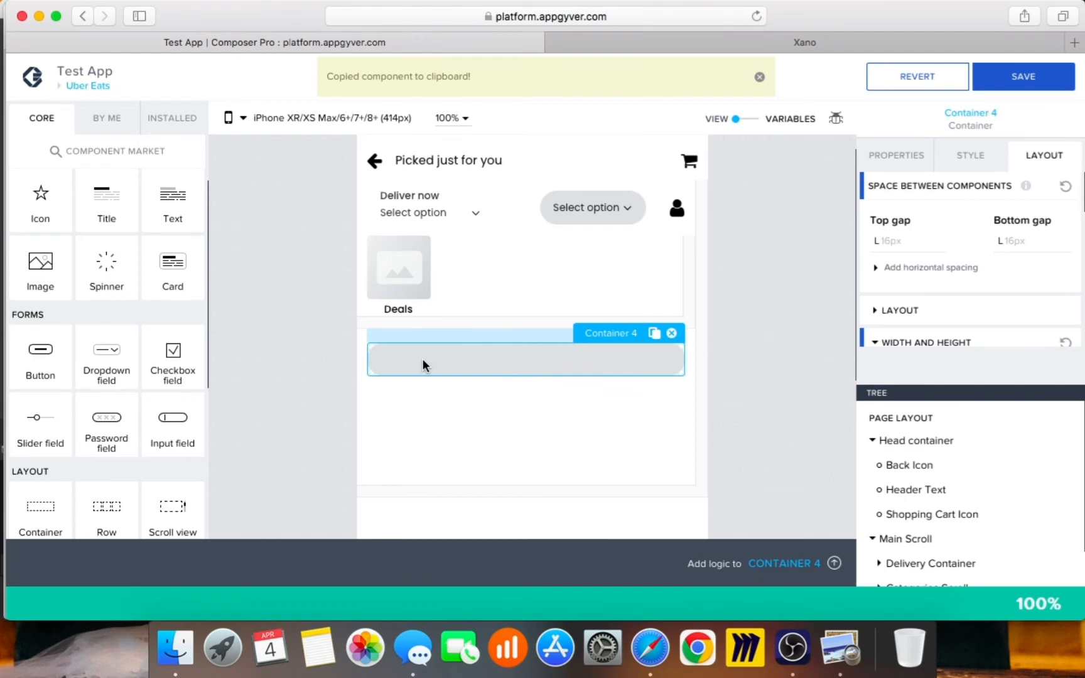
{"action": "key", "text": "super+v"}
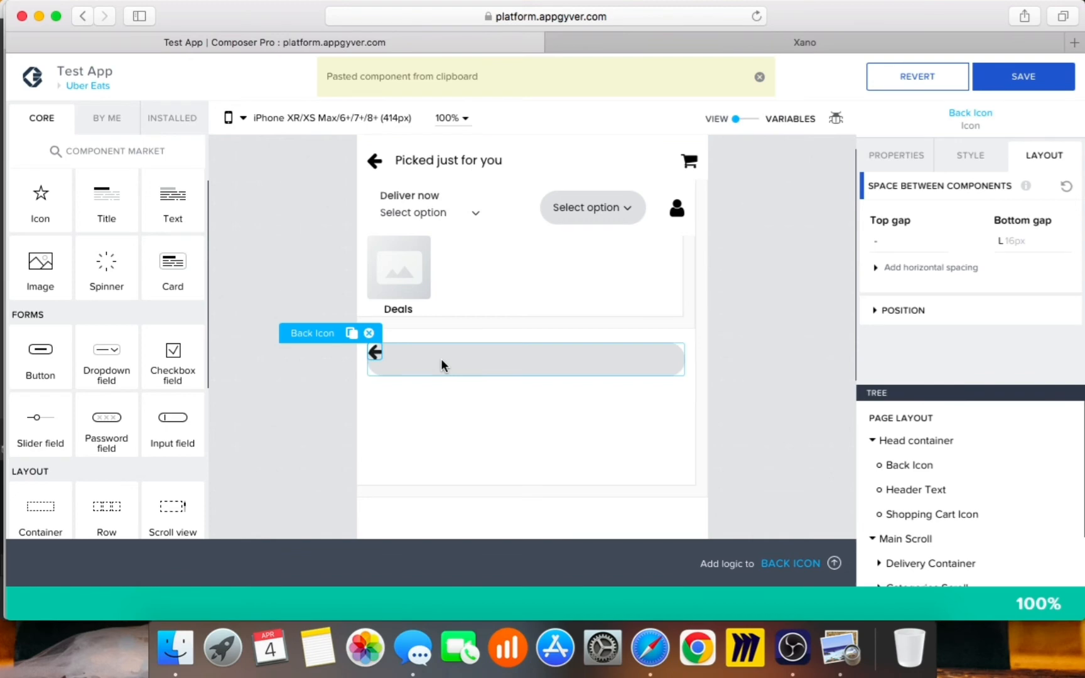
{"action": "key", "text": "super+v"}
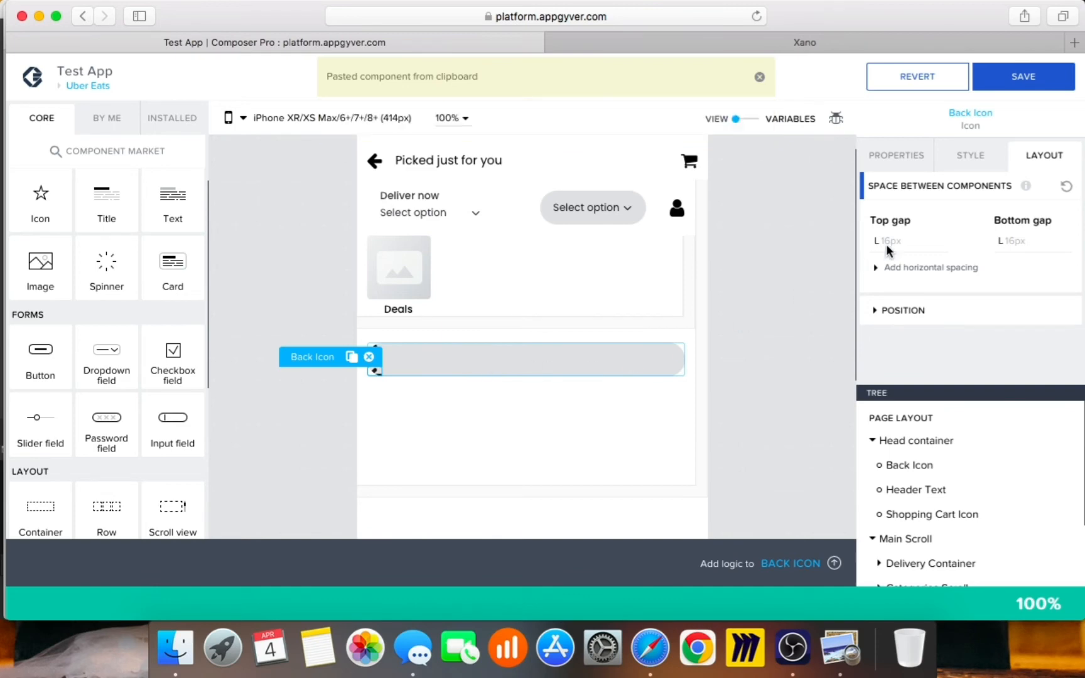
Step: Set the layout direction of Container 4 to Horizontal
{"action": "key", "text": "Escape"}
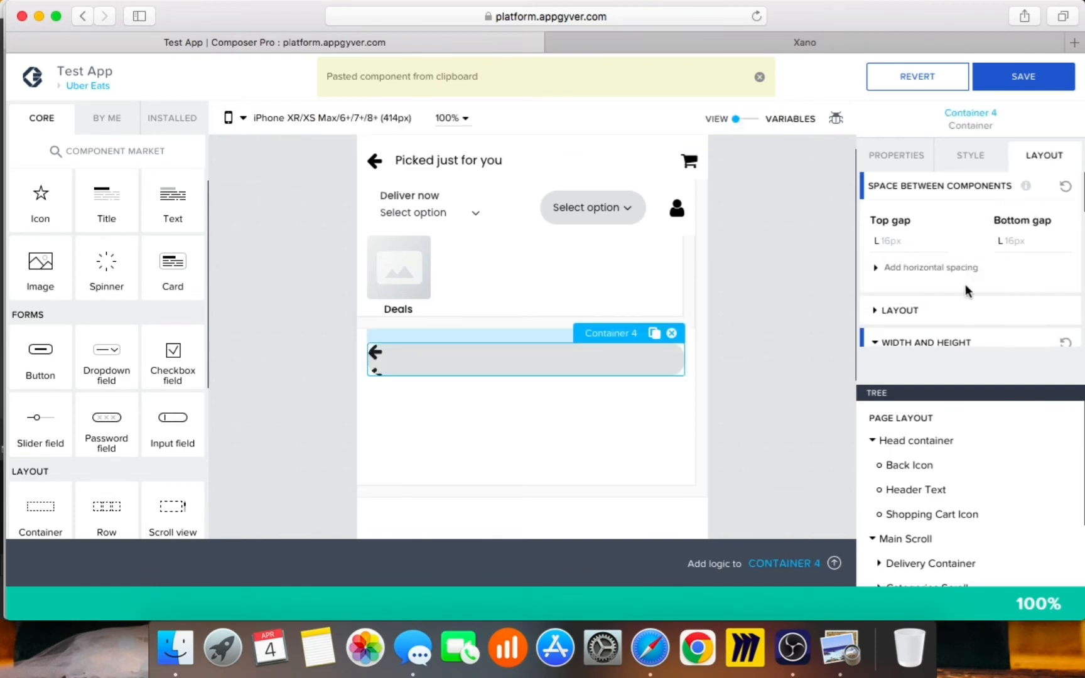
{"action": "scroll", "coordinate": [952, 323], "scroll_direction": "down", "scroll_amount": 2}
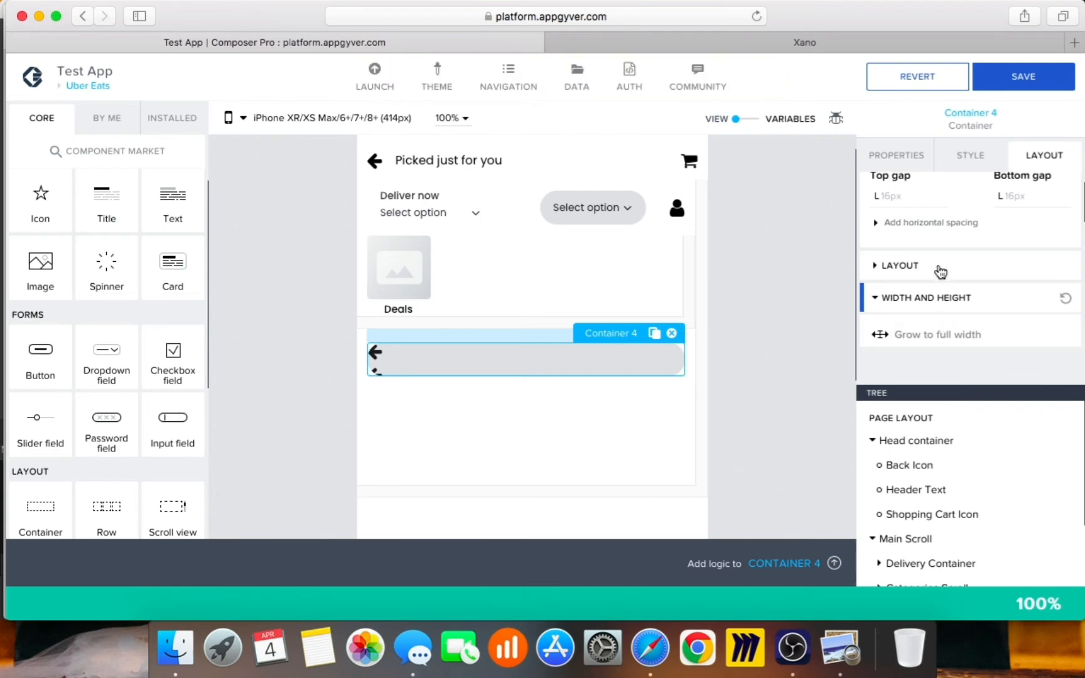
{"action": "left_click", "coordinate": [938, 272]}
{"action": "left_click", "coordinate": [940, 304]}
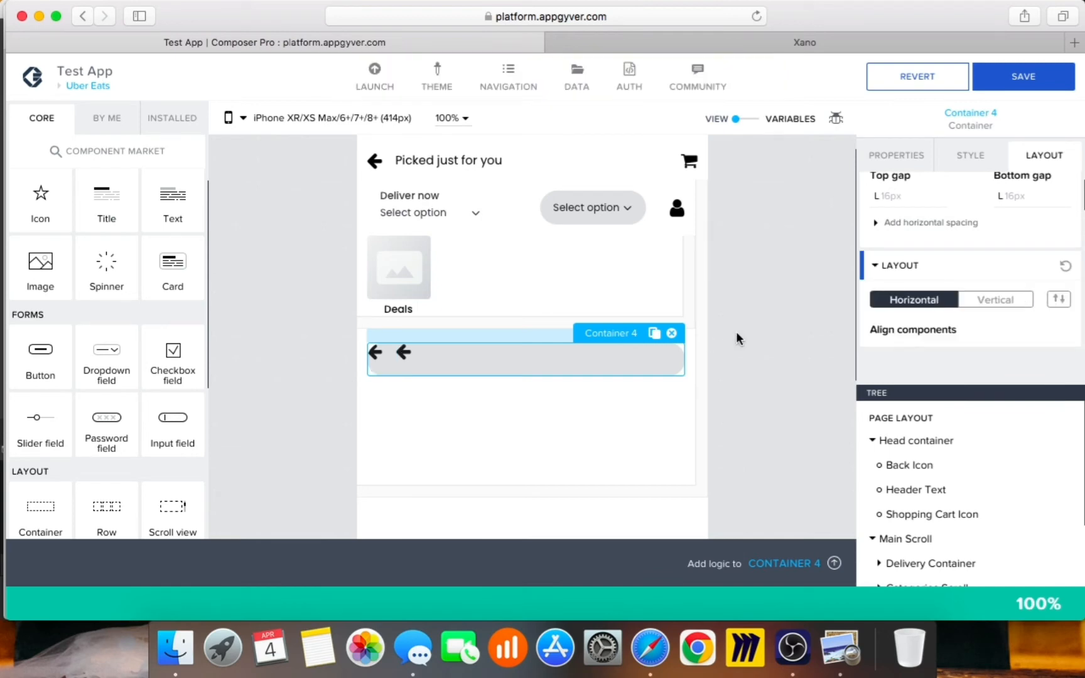
Step: Insert an input field between the two back icons in Container 4
{"action": "scroll", "coordinate": [939, 512], "scroll_direction": "down", "scroll_amount": 3}
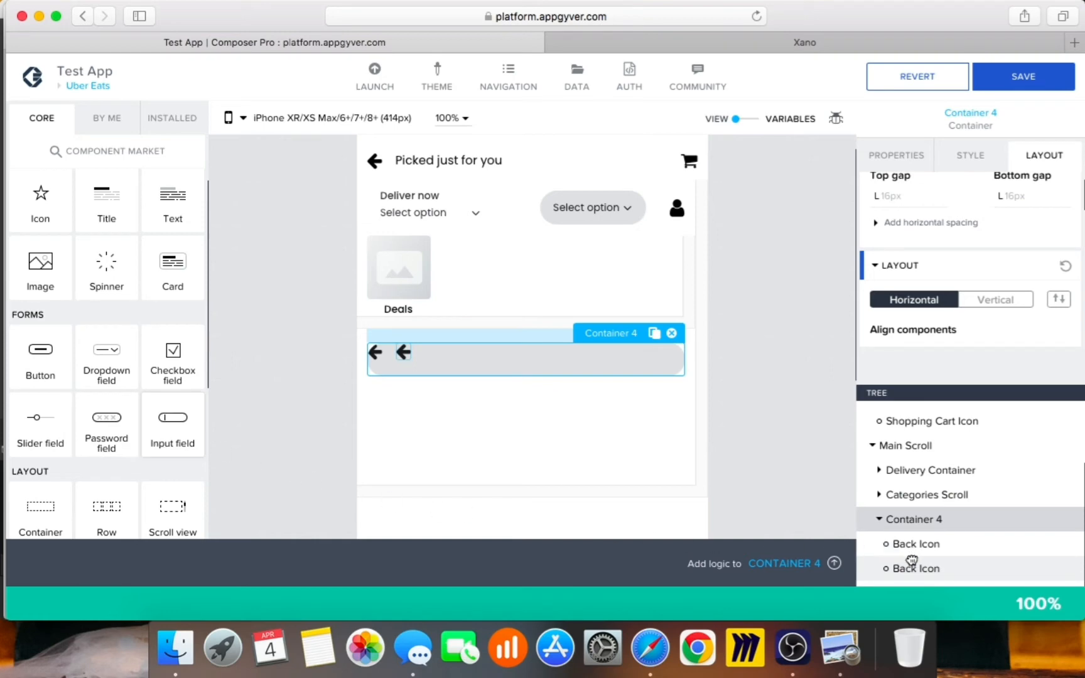
{"action": "left_click_drag", "start_coordinate": [911, 561], "coordinate": [912, 558]}
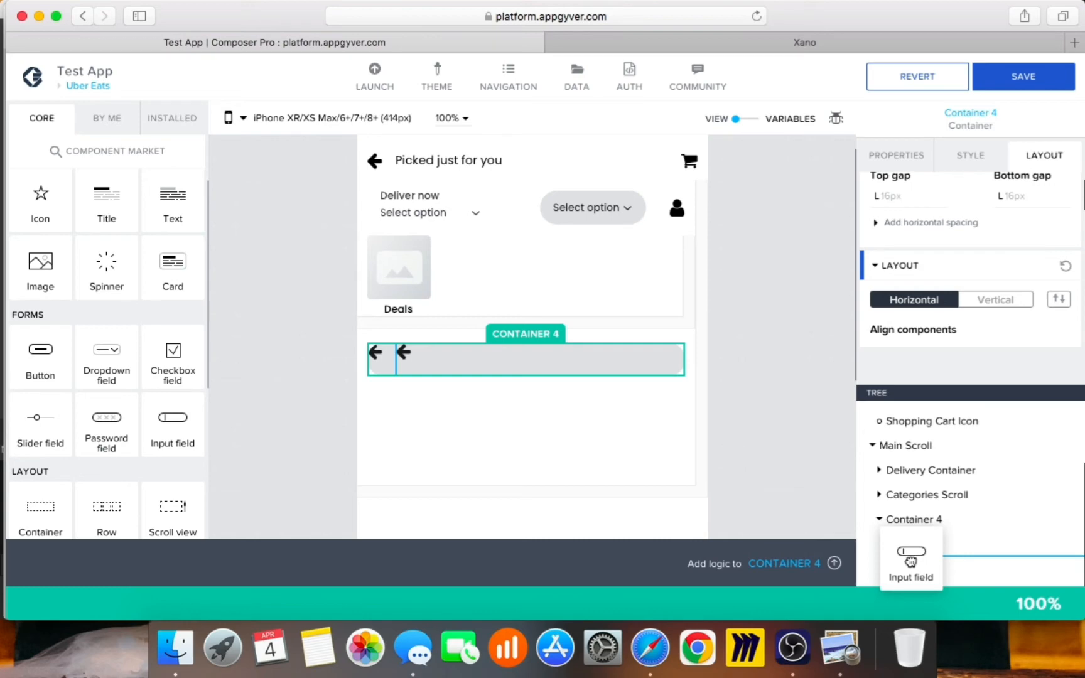
{"action": "left_click_drag", "start_coordinate": [911, 561], "coordinate": [912, 559]}
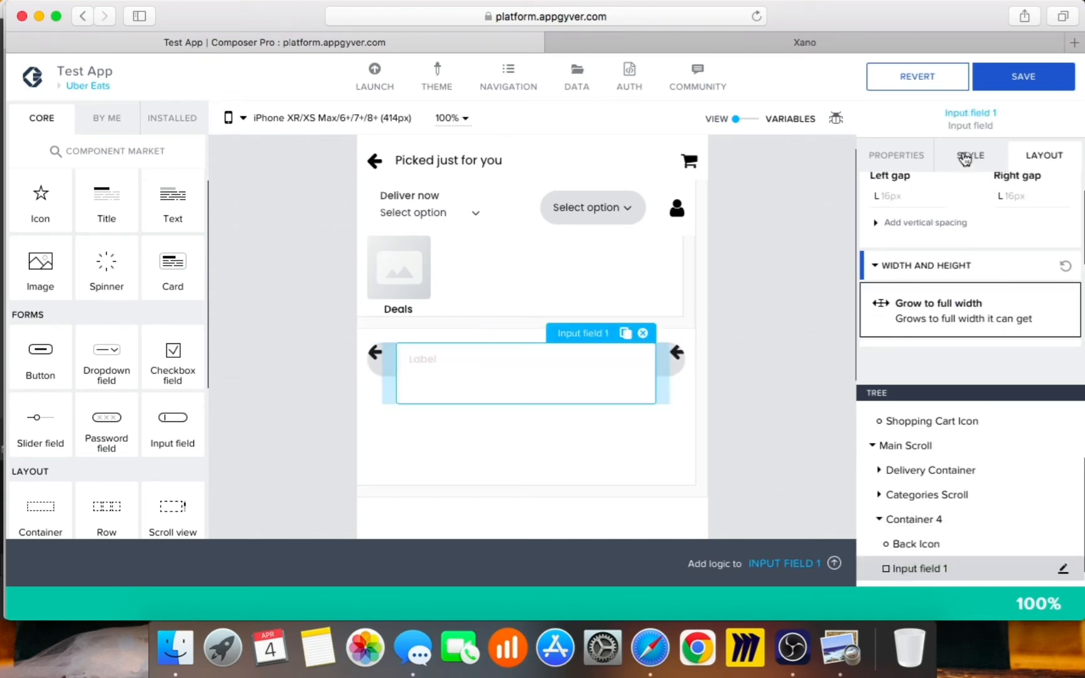
Step: Switch the new input field to exact size and set its width to 275px
{"action": "scroll", "coordinate": [988, 299], "scroll_direction": "down", "scroll_amount": 1}
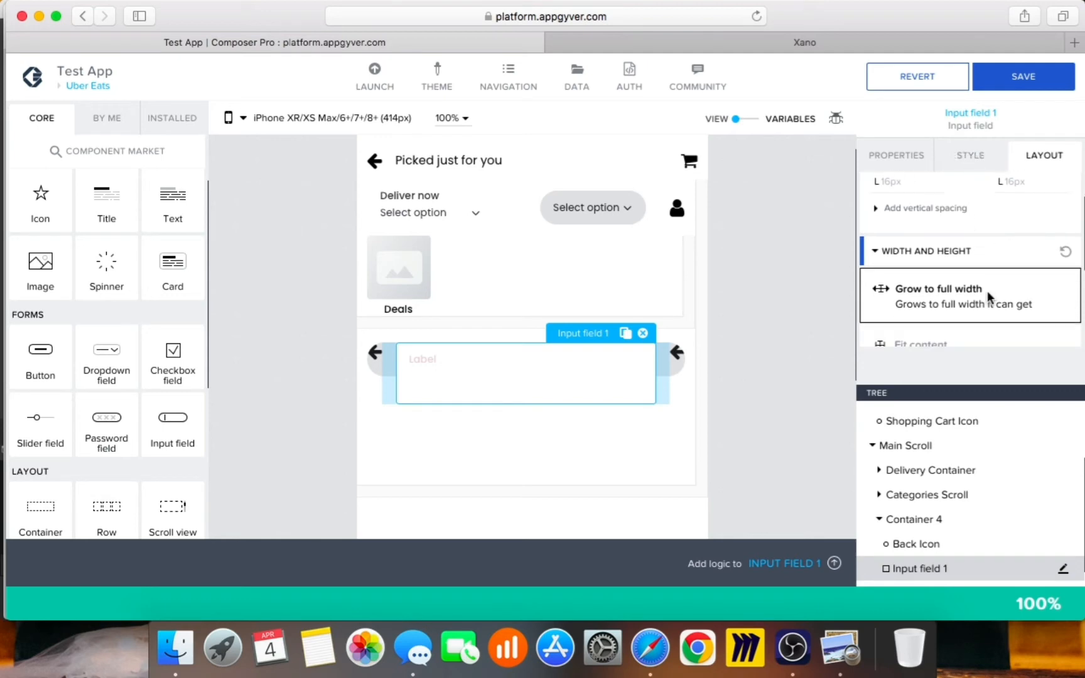
{"action": "scroll", "coordinate": [988, 304], "scroll_direction": "up", "scroll_amount": 2}
{"action": "scroll", "coordinate": [985, 316], "scroll_direction": "down", "scroll_amount": 1}
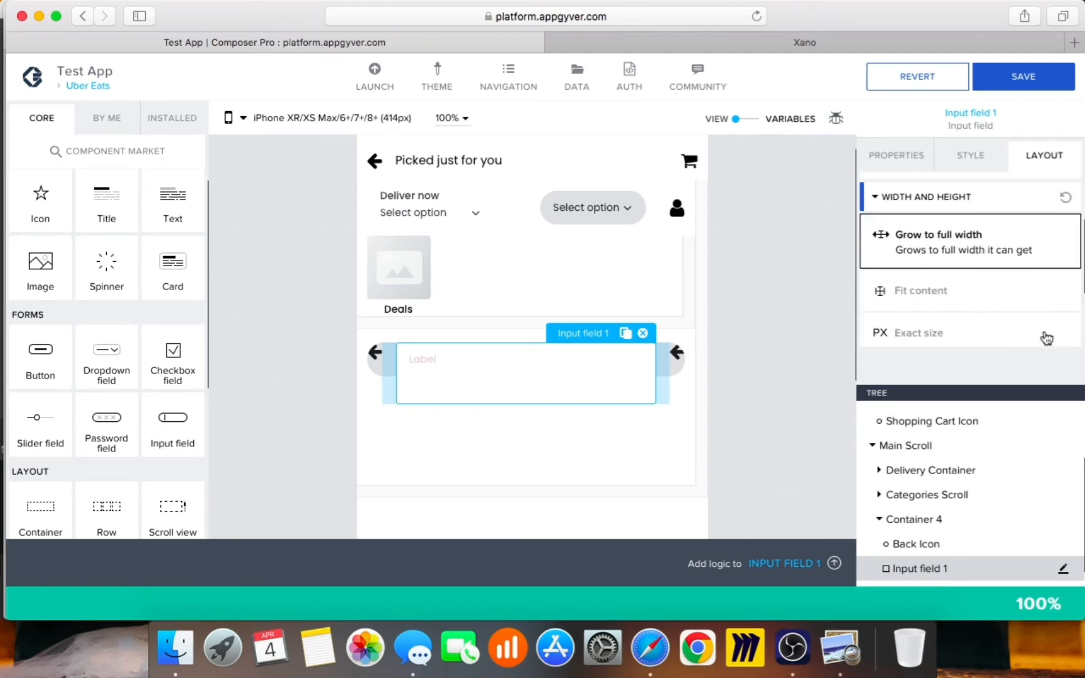
{"action": "left_click", "coordinate": [977, 302]}
{"action": "left_click", "coordinate": [919, 303]}
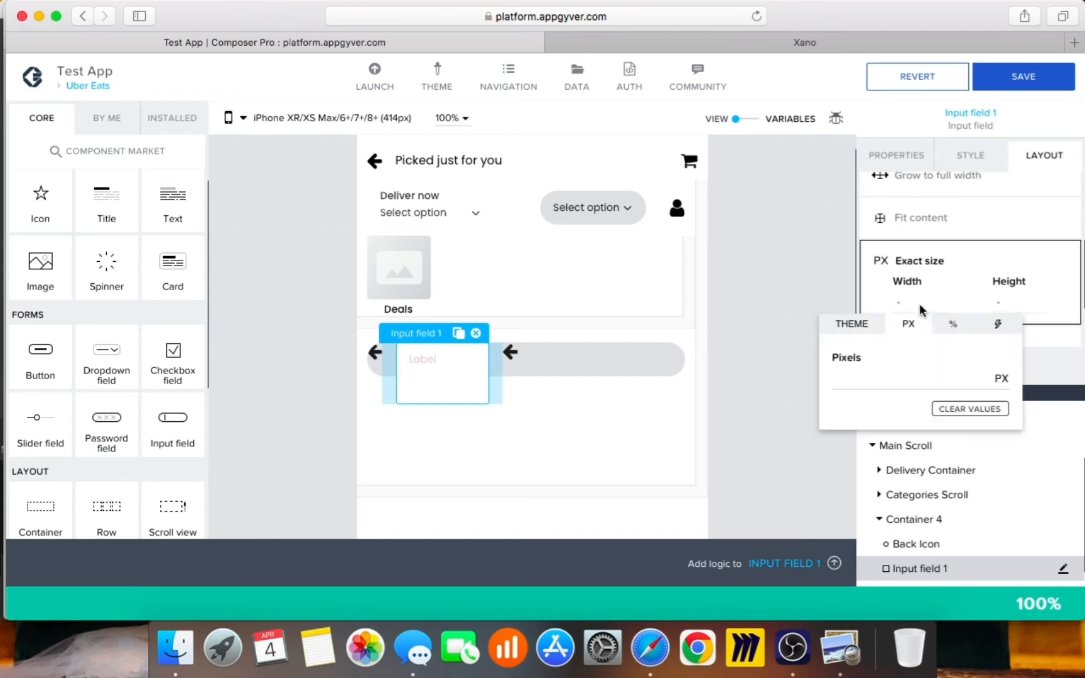
{"action": "left_click", "coordinate": [860, 381]}
{"action": "type", "text": "275"}
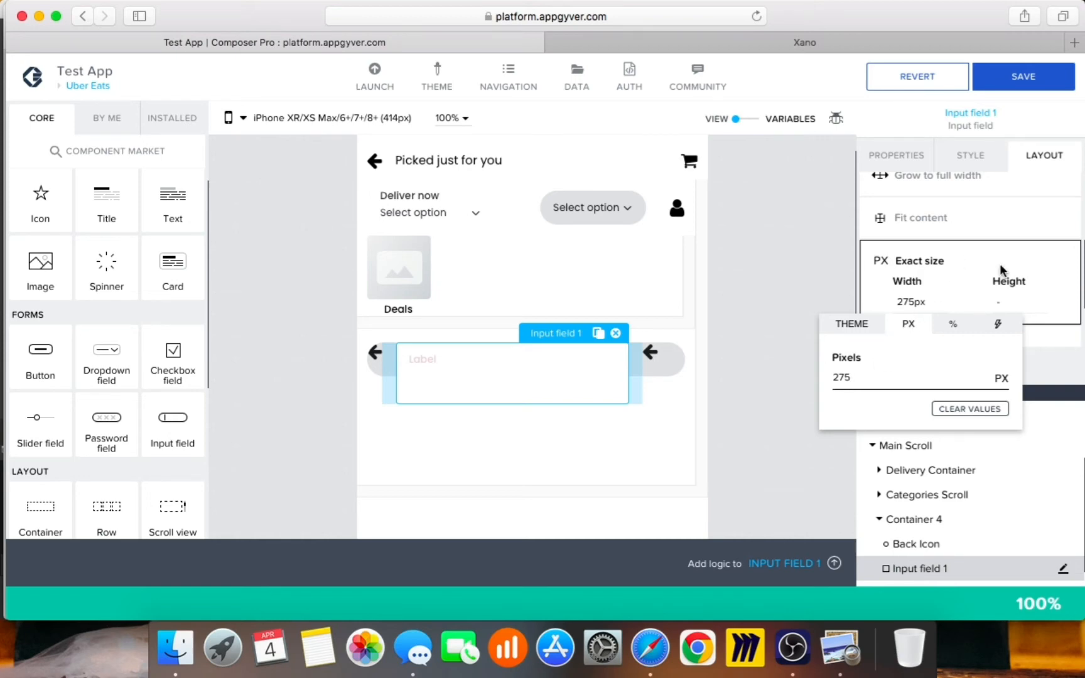
Step: Set the input field's height to 30px
{"action": "left_click", "coordinate": [1001, 302]}
{"action": "left_click", "coordinate": [941, 384]}
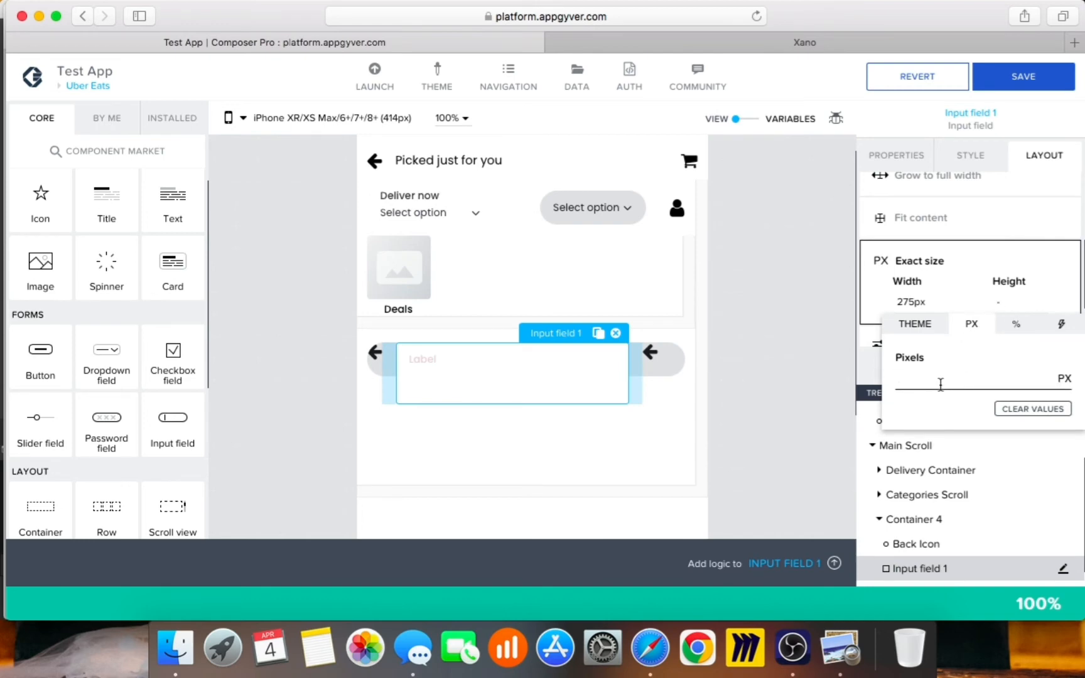
{"action": "type", "text": "30"}
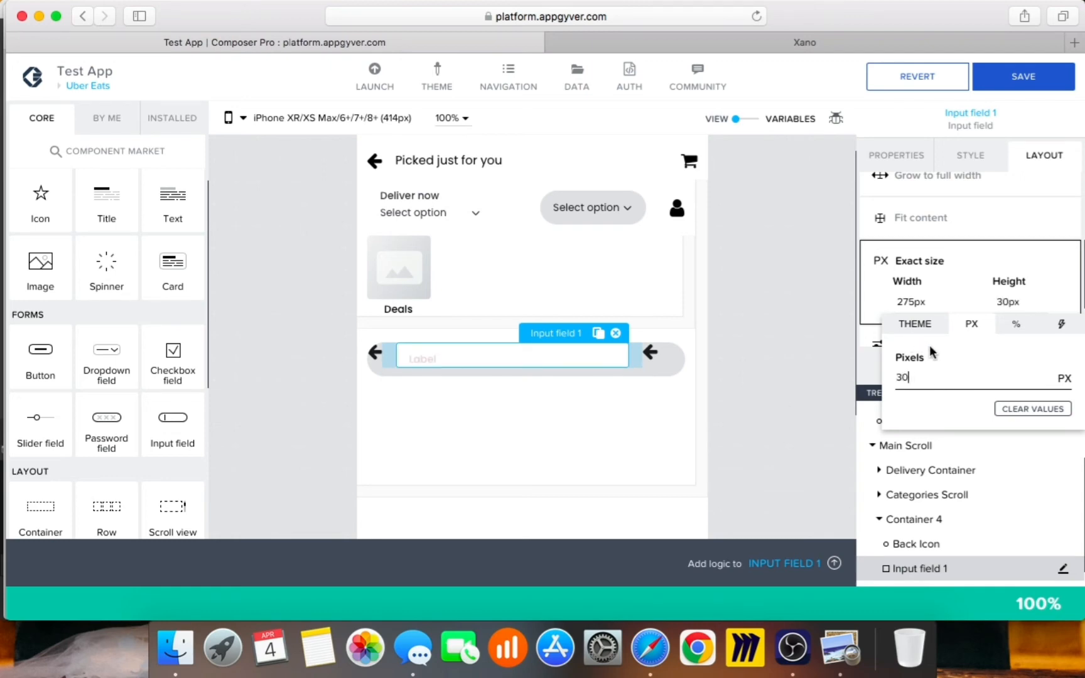
{"action": "left_click", "coordinate": [811, 354]}
Step: Clear the input field's label text
{"action": "left_click", "coordinate": [897, 156]}
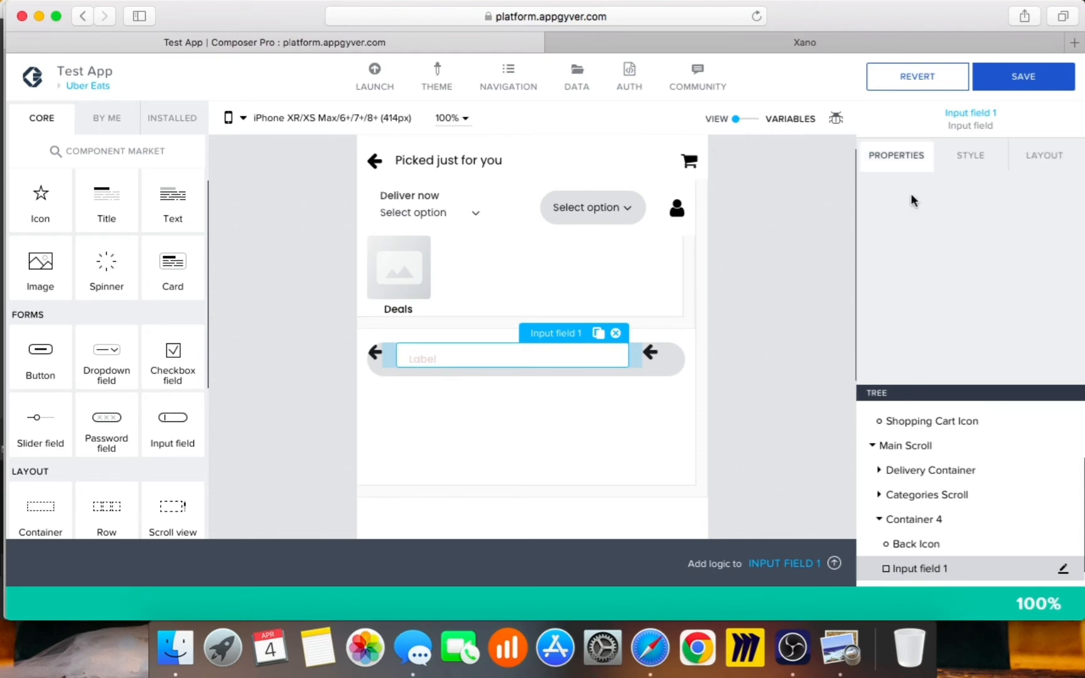
{"action": "double_click", "coordinate": [932, 215]}
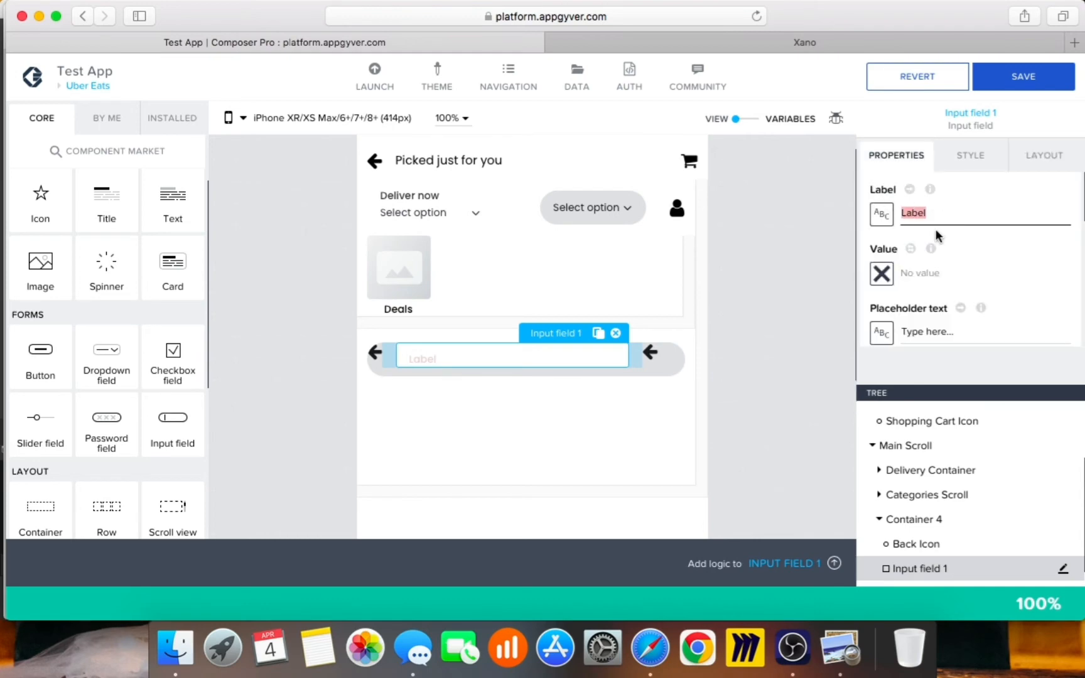
{"action": "key", "text": "BackSpace"}
Step: Edit the Default Input field style and set its background color to Level 3 background
{"action": "left_click", "coordinate": [964, 161]}
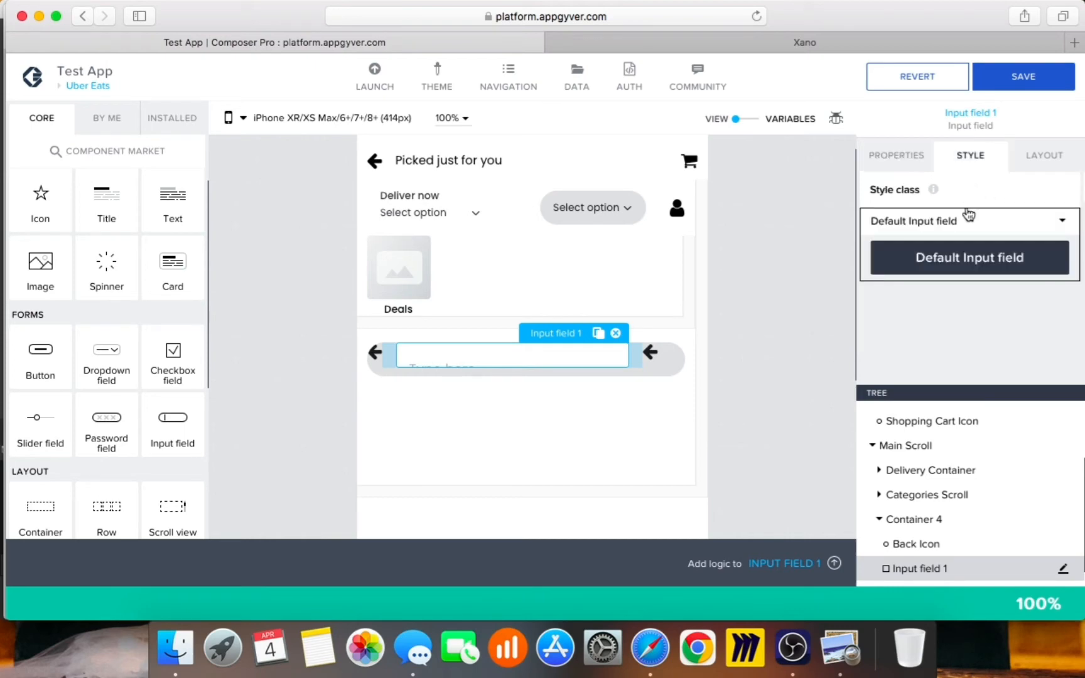
{"action": "left_click", "coordinate": [1059, 221]}
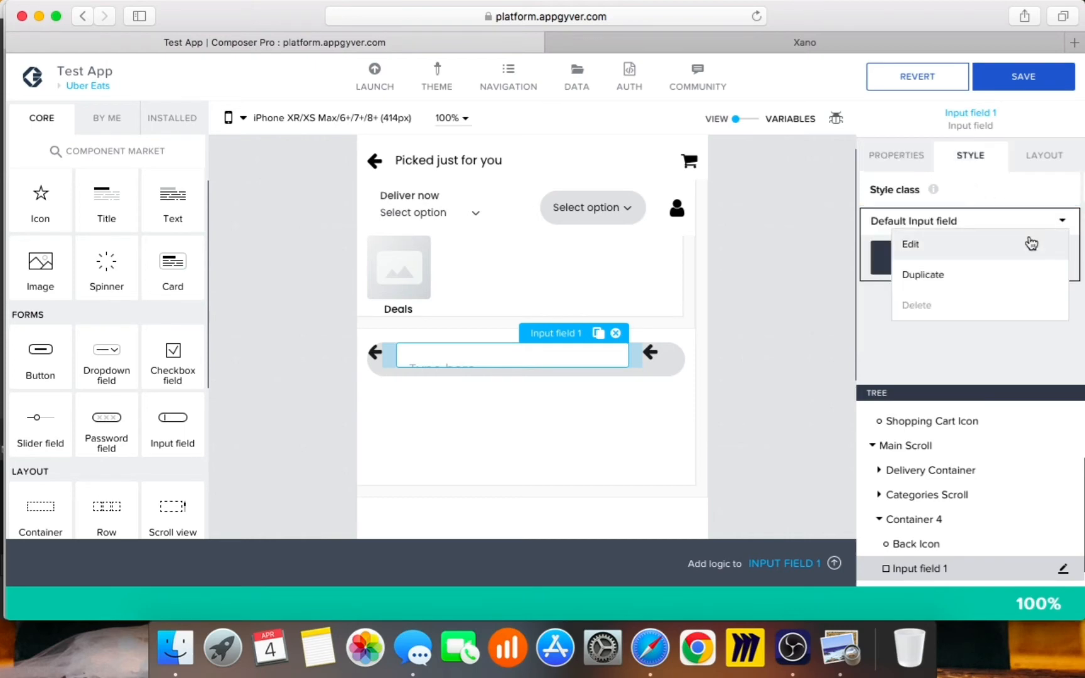
{"action": "left_click", "coordinate": [958, 260]}
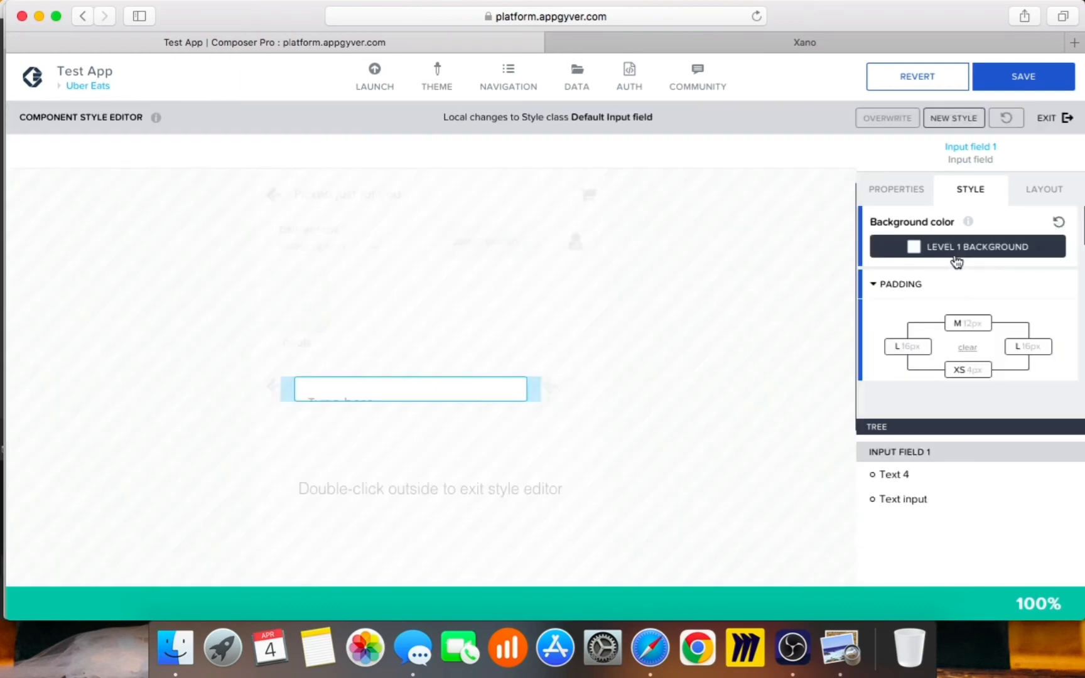
{"action": "left_click", "coordinate": [981, 251]}
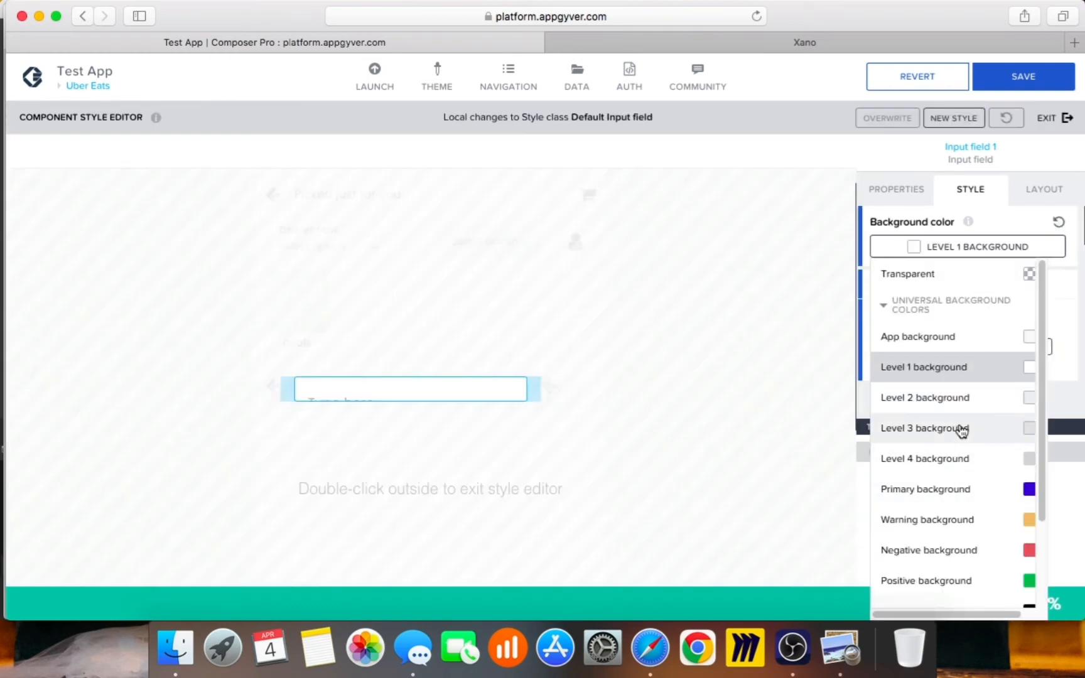
{"action": "left_click", "coordinate": [891, 429]}
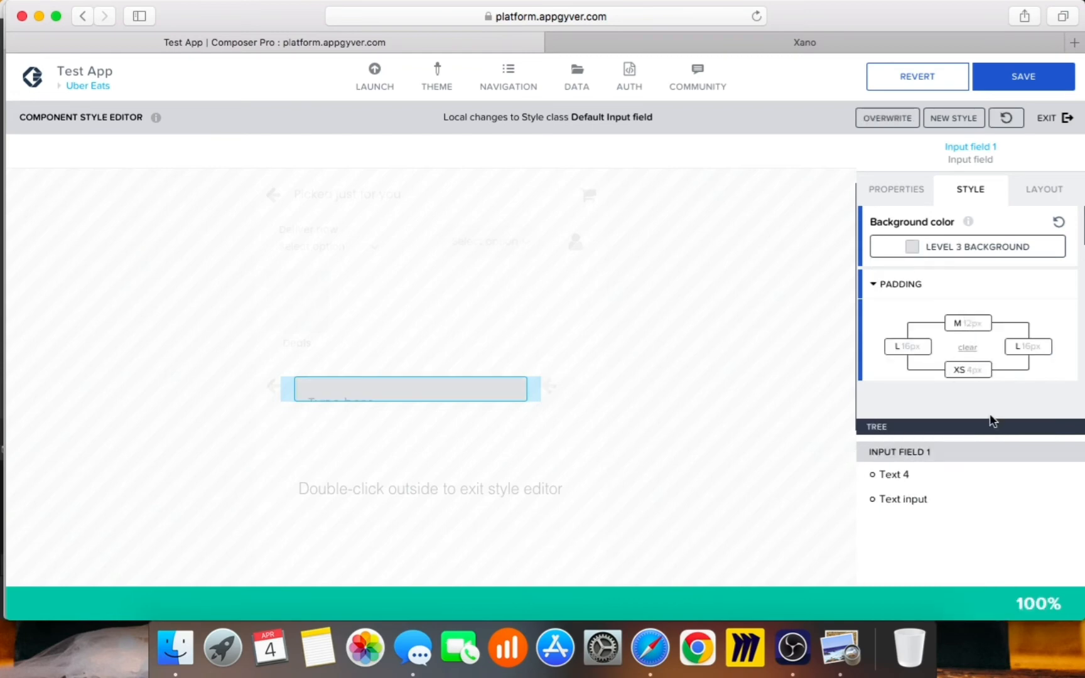
Step: Remove the padding from the input field's style
{"action": "scroll", "coordinate": [1027, 305], "scroll_direction": "down", "scroll_amount": 1}
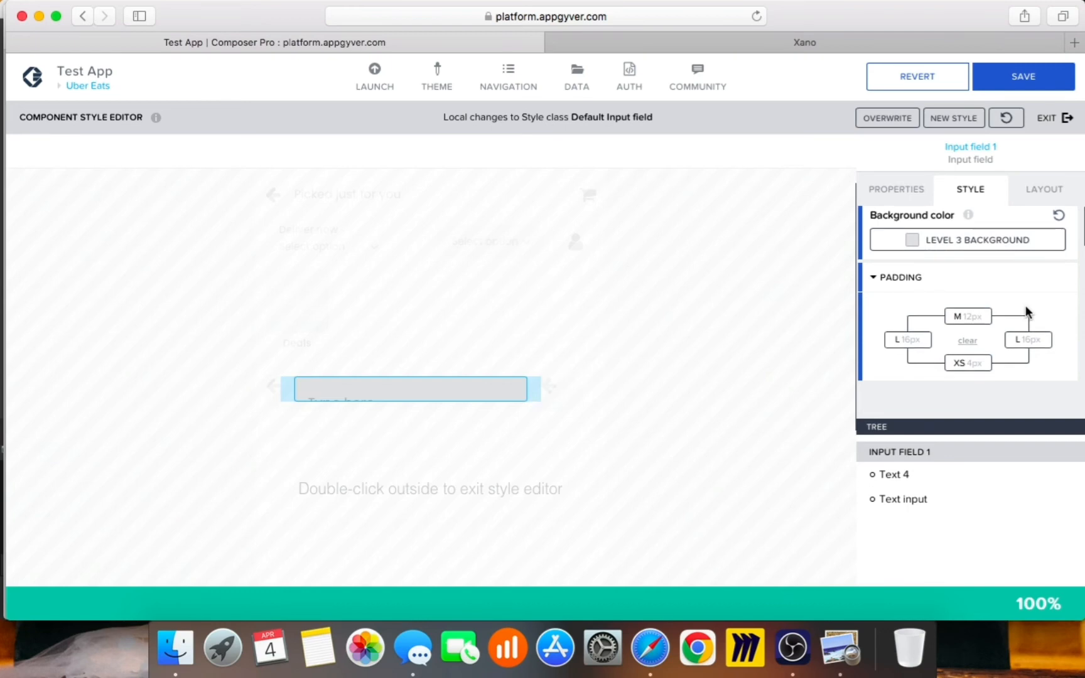
{"action": "left_click", "coordinate": [966, 316]}
{"action": "left_click", "coordinate": [992, 299]}
Step: Edit the Default Input style of the input field's nested text input and set its color to Neutral high contrast
{"action": "left_click", "coordinate": [903, 500]}
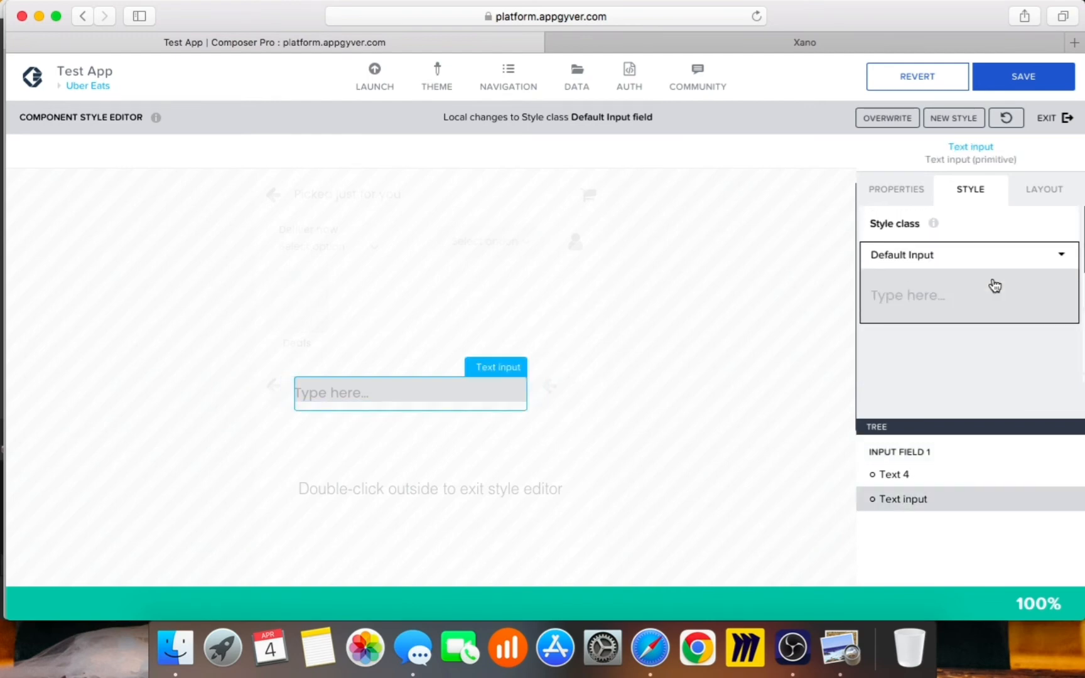
{"action": "left_click", "coordinate": [1060, 257]}
{"action": "left_click", "coordinate": [1045, 278]}
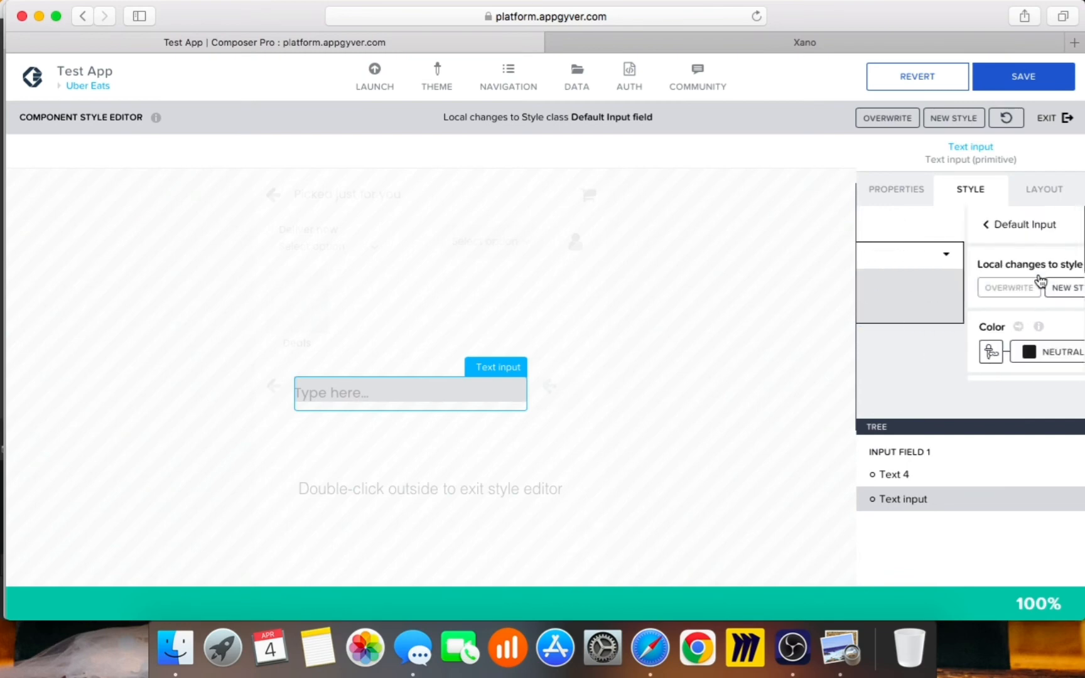
{"action": "scroll", "coordinate": [1041, 303], "scroll_direction": "down", "scroll_amount": 2}
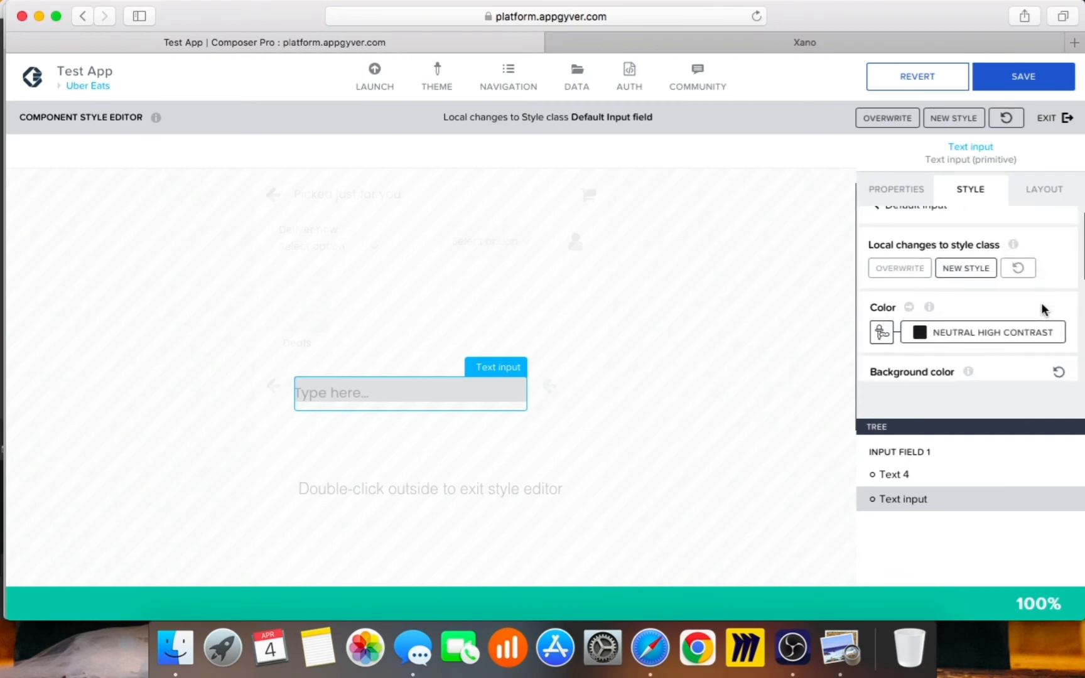
{"action": "left_click", "coordinate": [1008, 332]}
{"action": "scroll", "coordinate": [1006, 572], "scroll_direction": "down", "scroll_amount": 1}
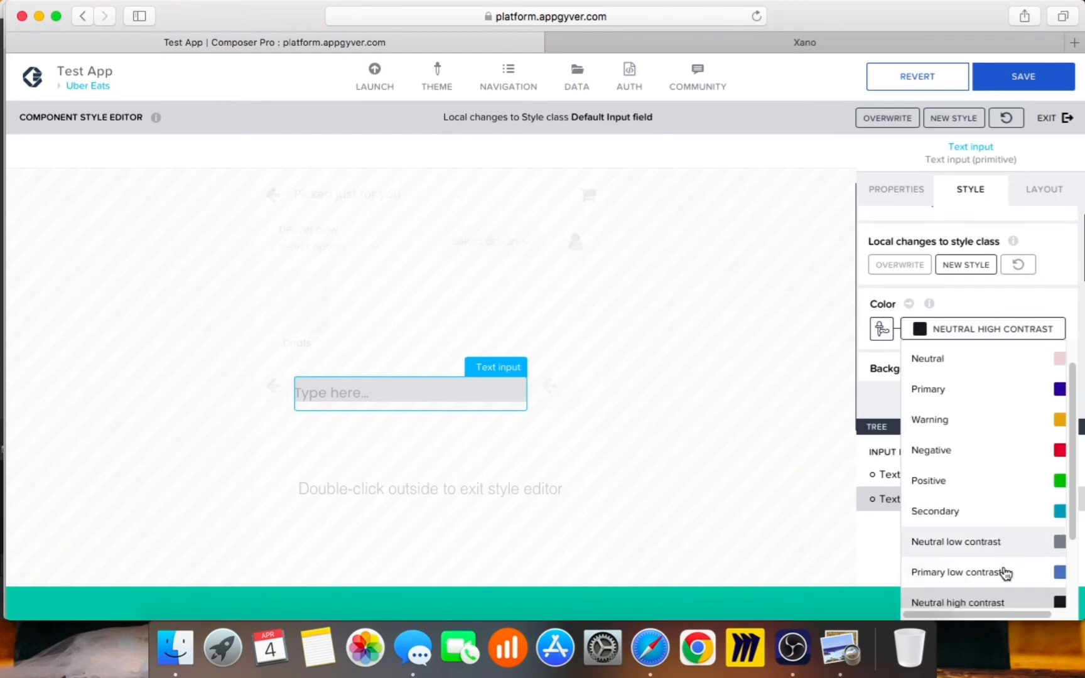
{"action": "scroll", "coordinate": [1006, 573], "scroll_direction": "down", "scroll_amount": 3}
{"action": "left_click", "coordinate": [985, 525]}
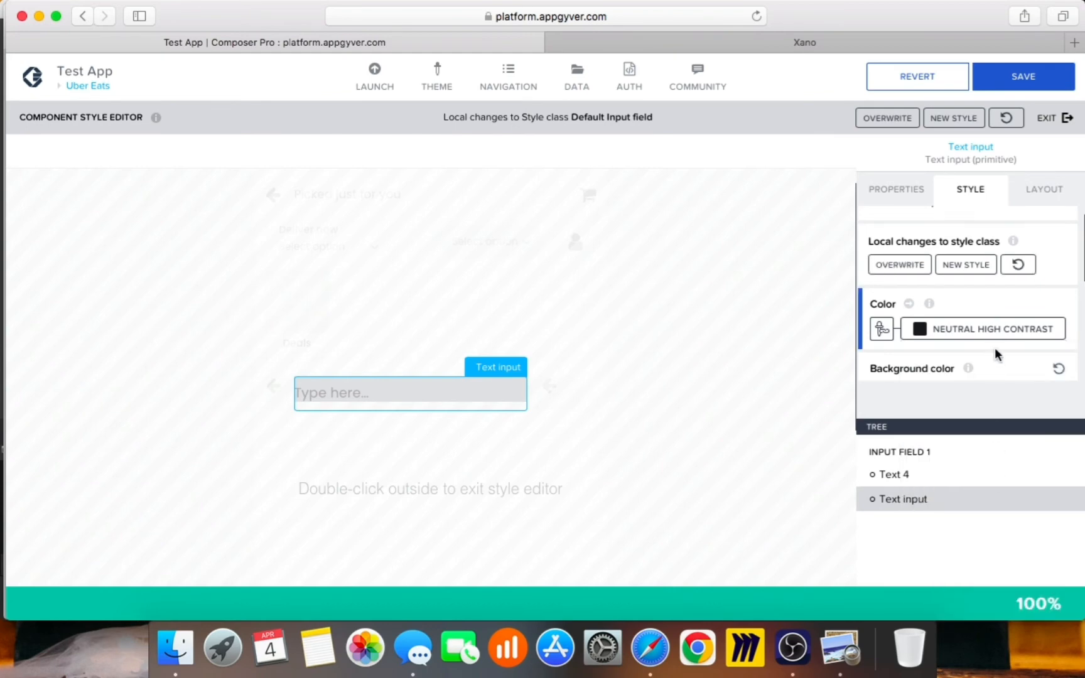
Step: Try M (12px) bottom padding on the nested text input and return it to S (8px)
{"action": "scroll", "coordinate": [989, 352], "scroll_direction": "down", "scroll_amount": 3}
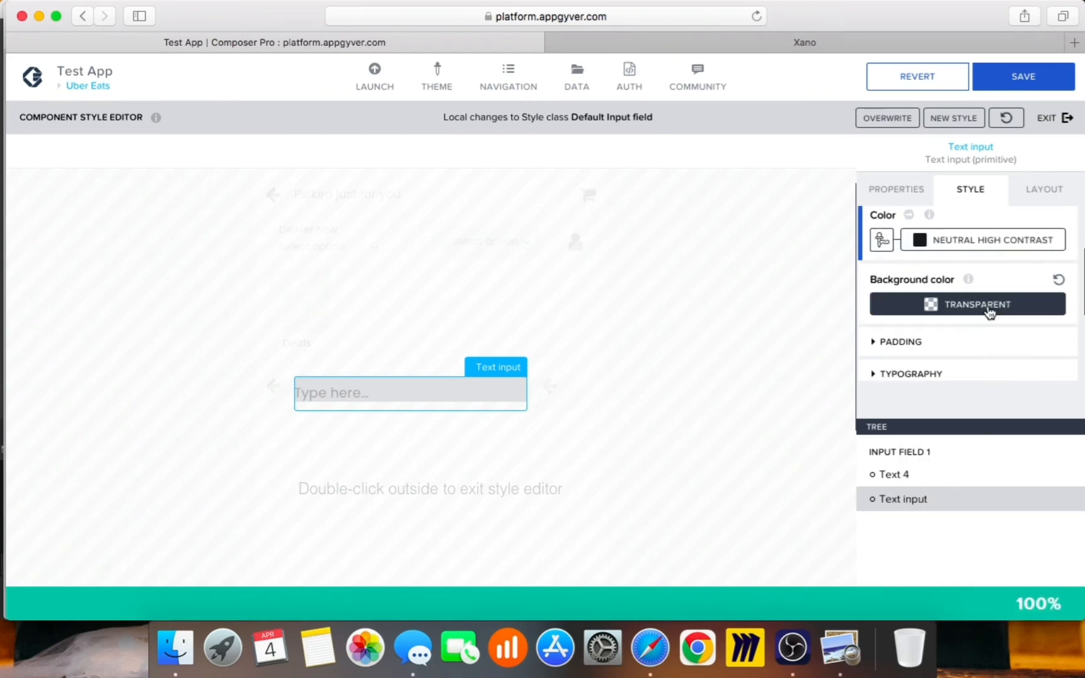
{"action": "left_click", "coordinate": [949, 351]}
{"action": "scroll", "coordinate": [967, 352], "scroll_direction": "down", "scroll_amount": 3}
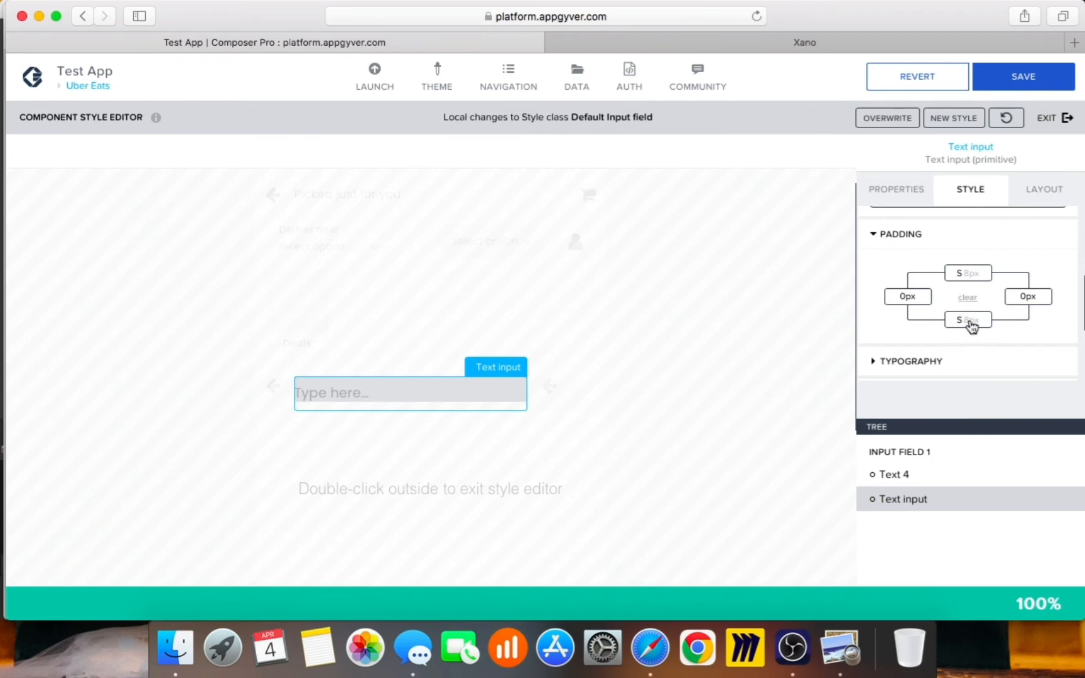
{"action": "left_click", "coordinate": [972, 325]}
{"action": "left_click", "coordinate": [964, 454]}
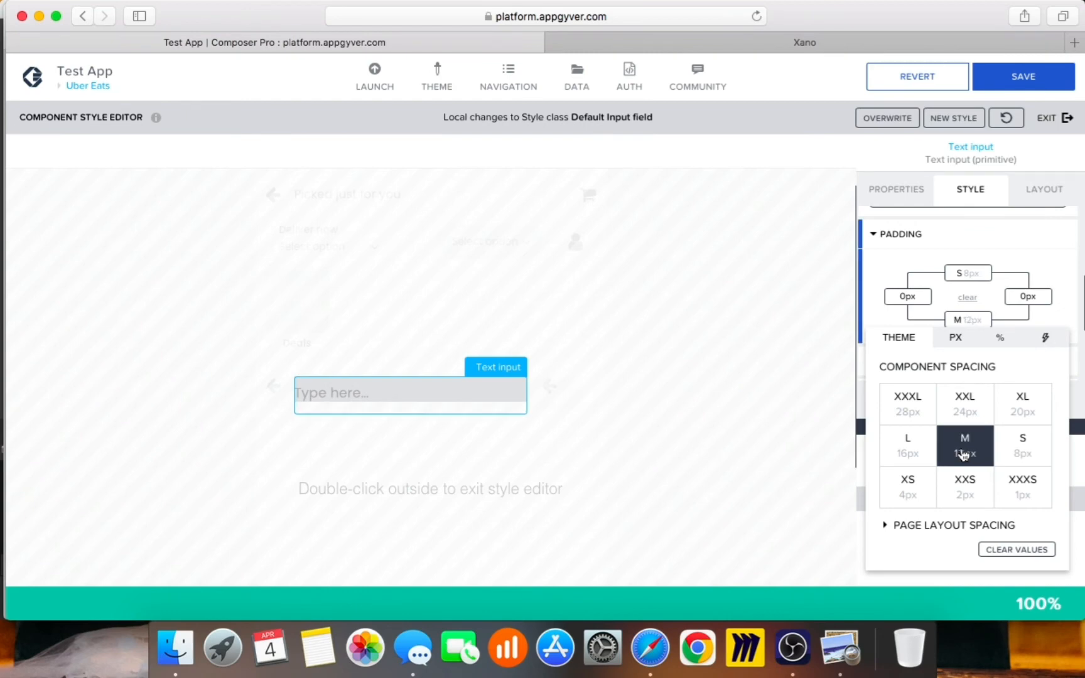
{"action": "left_click", "coordinate": [1020, 448]}
{"action": "left_click", "coordinate": [1038, 243]}
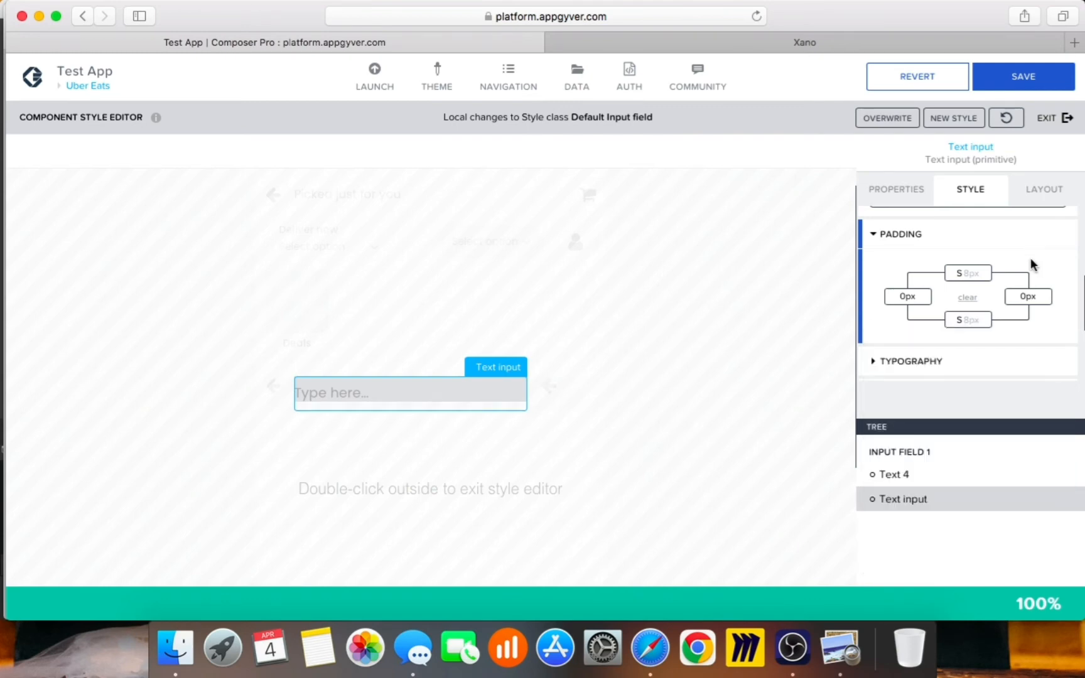
Step: Set the nested text input's align self position to center
{"action": "left_click", "coordinate": [1042, 196]}
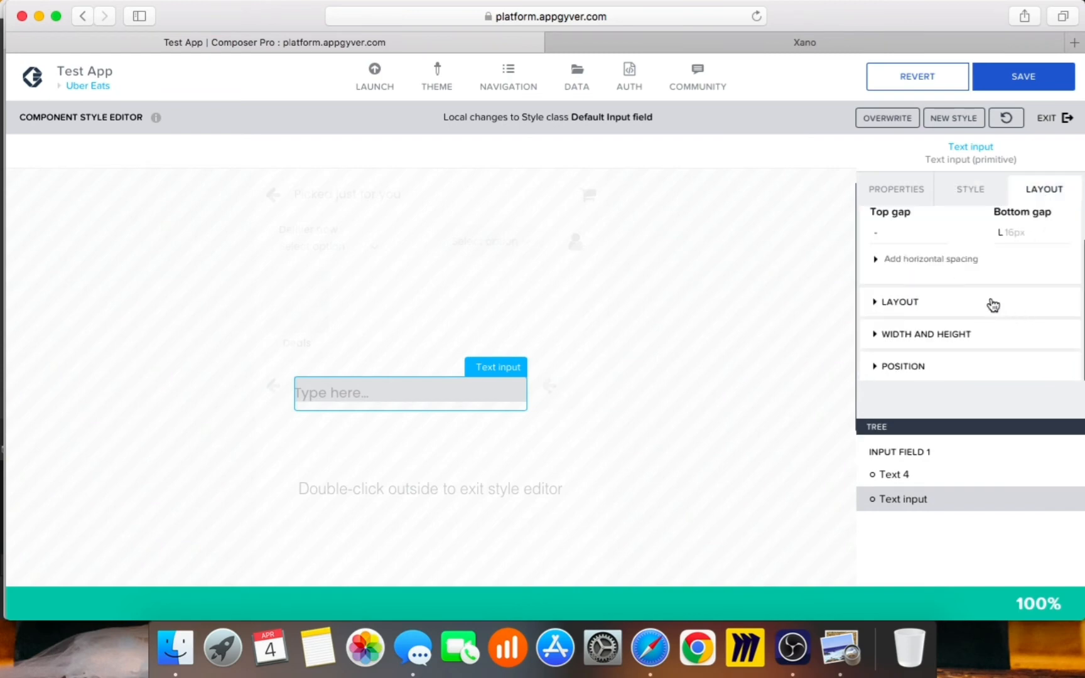
{"action": "left_click", "coordinate": [987, 303]}
{"action": "scroll", "coordinate": [998, 317], "scroll_direction": "down", "scroll_amount": 1}
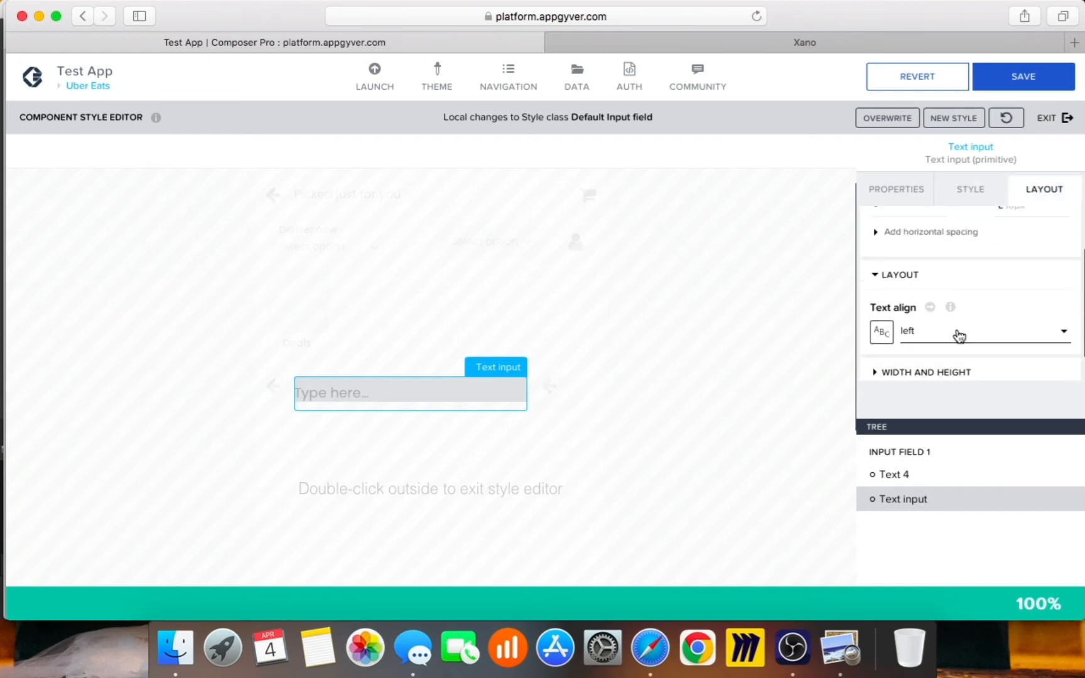
{"action": "scroll", "coordinate": [992, 343], "scroll_direction": "down", "scroll_amount": 1}
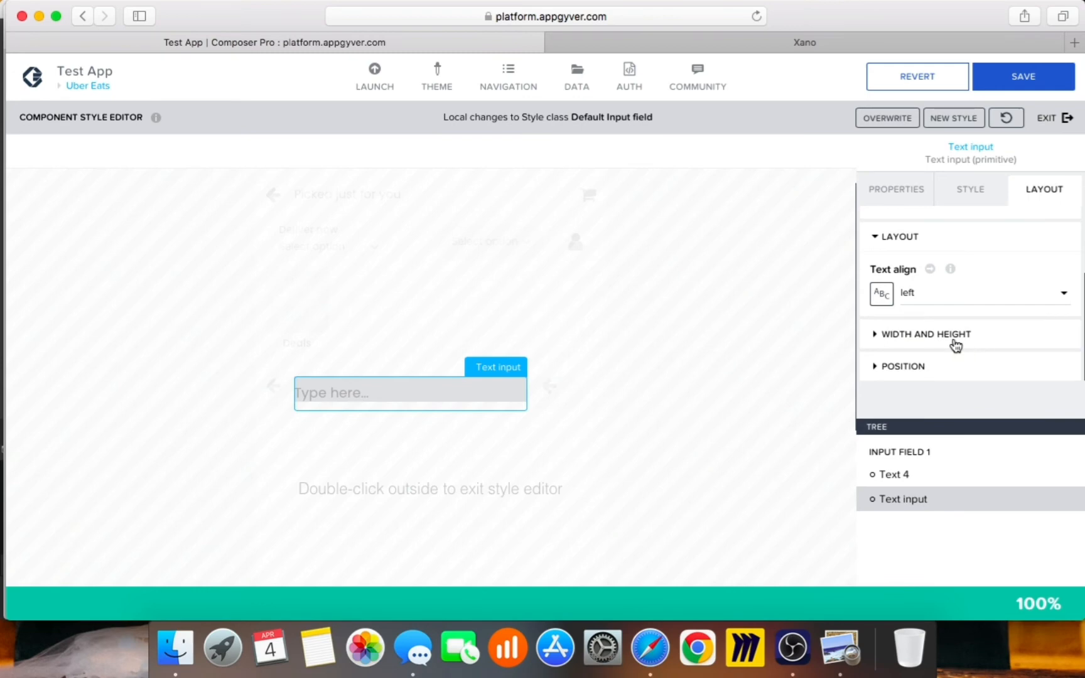
{"action": "left_click", "coordinate": [928, 369]}
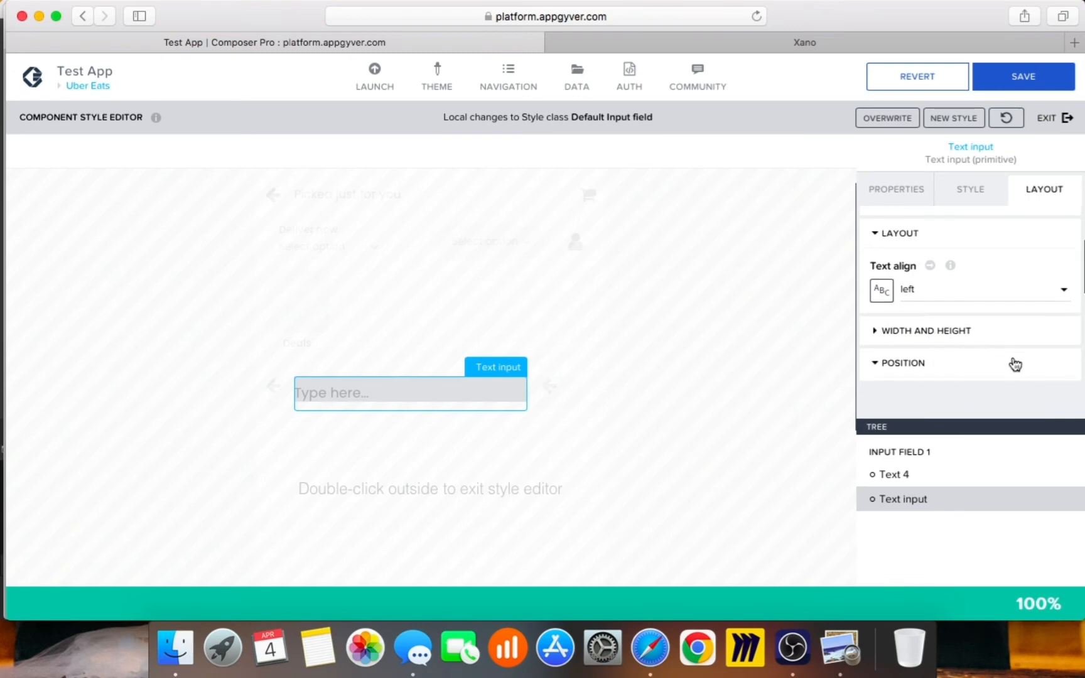
{"action": "scroll", "coordinate": [979, 364], "scroll_direction": "down", "scroll_amount": 3}
{"action": "left_click", "coordinate": [905, 301]}
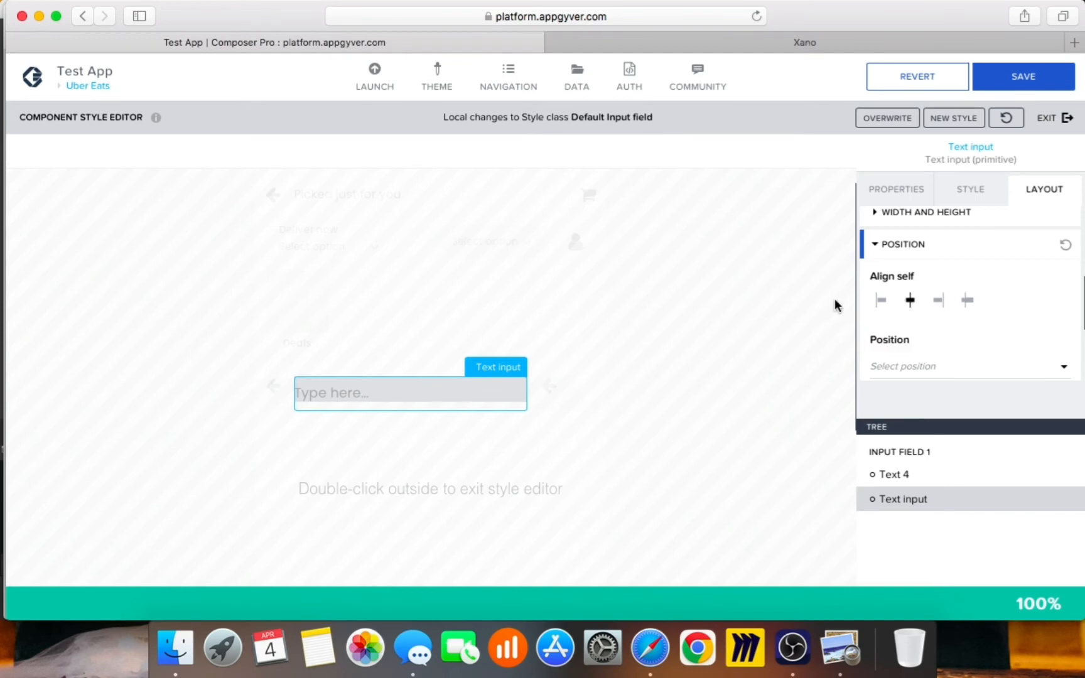
Step: Save the application and exit the component style editor, leaving the input field deselected
{"action": "left_click", "coordinate": [962, 188]}
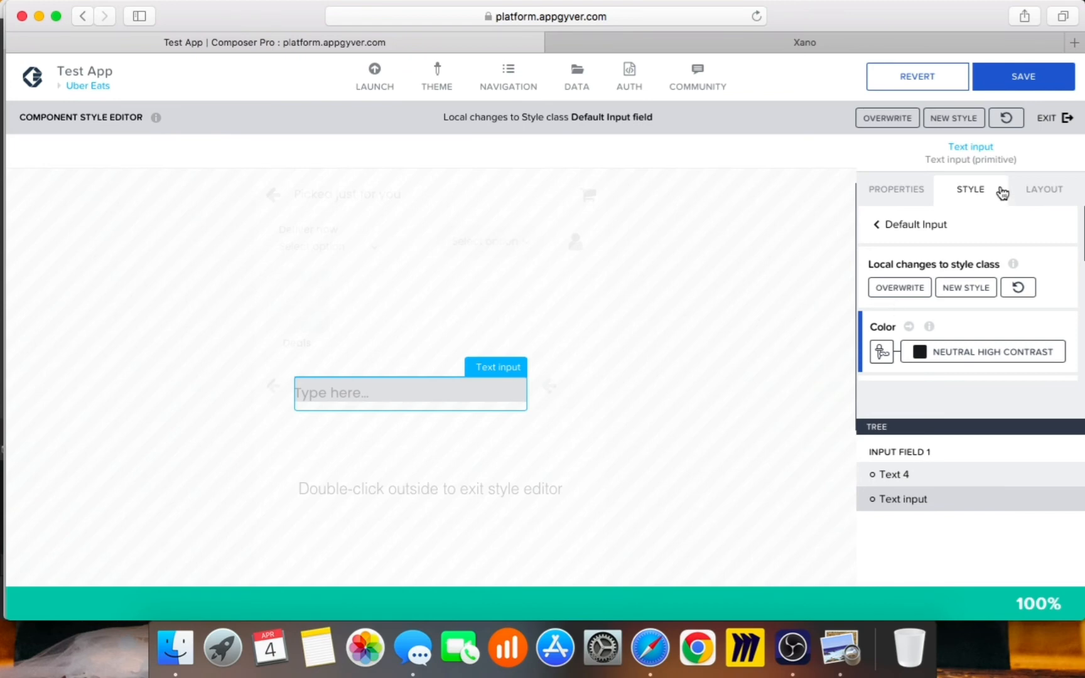
{"action": "left_click", "coordinate": [1013, 88]}
{"action": "double_click", "coordinate": [835, 303]}
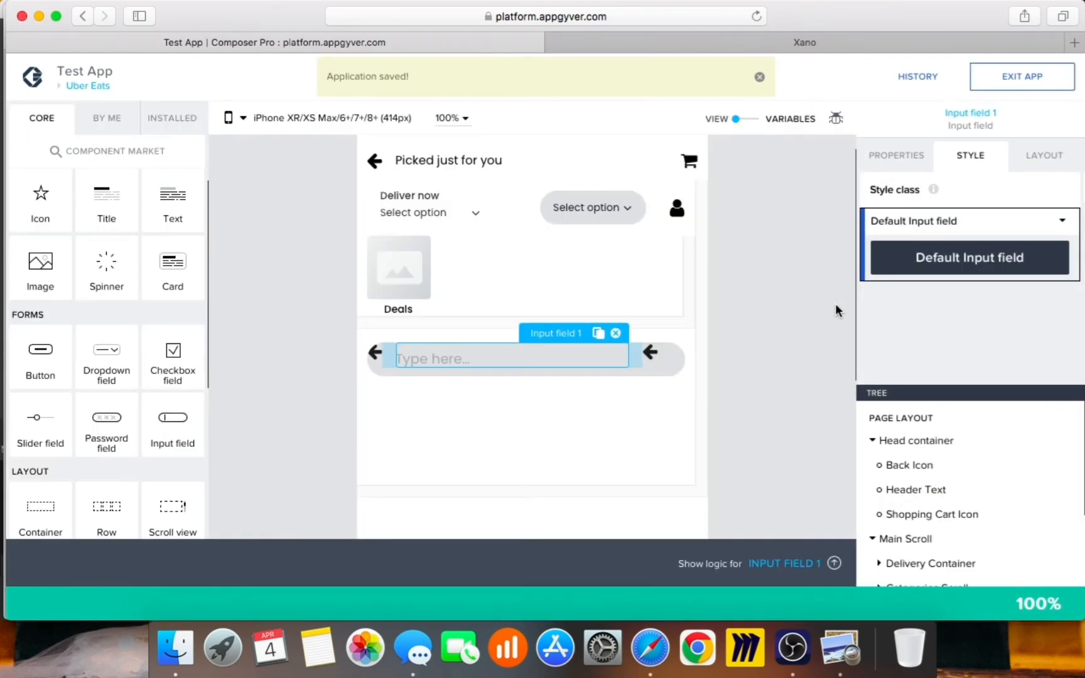
{"action": "left_click", "coordinate": [817, 339]}
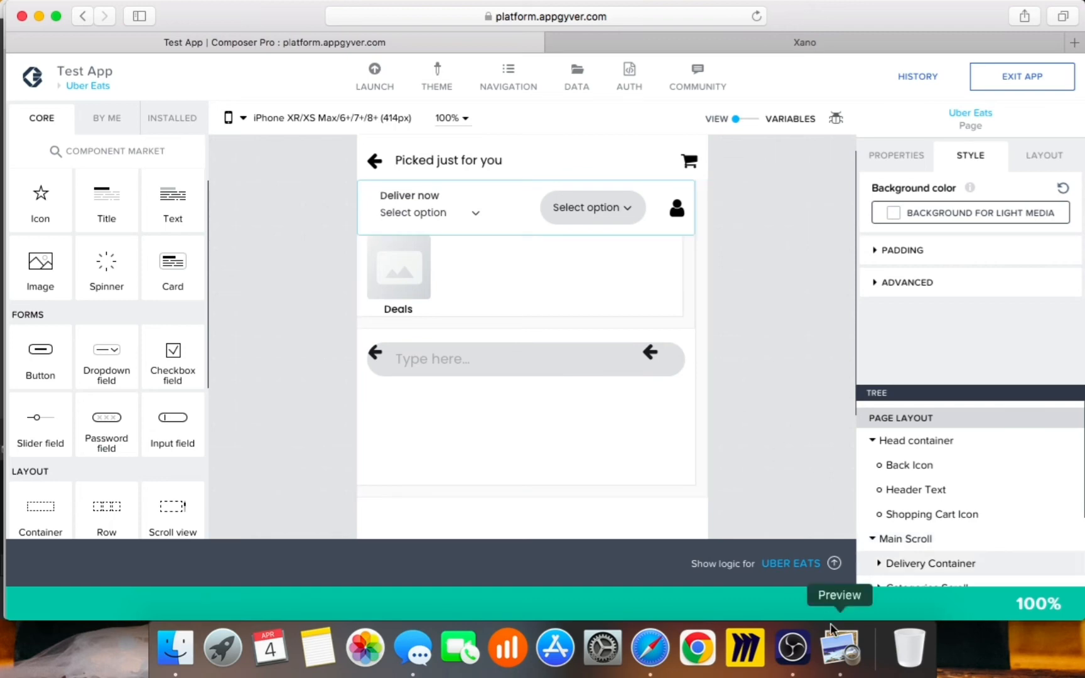
Step: Check the search bar in the Uber Eats.jpg reference in Preview and change the search bar's first icon to search
{"action": "left_click", "coordinate": [840, 647]}
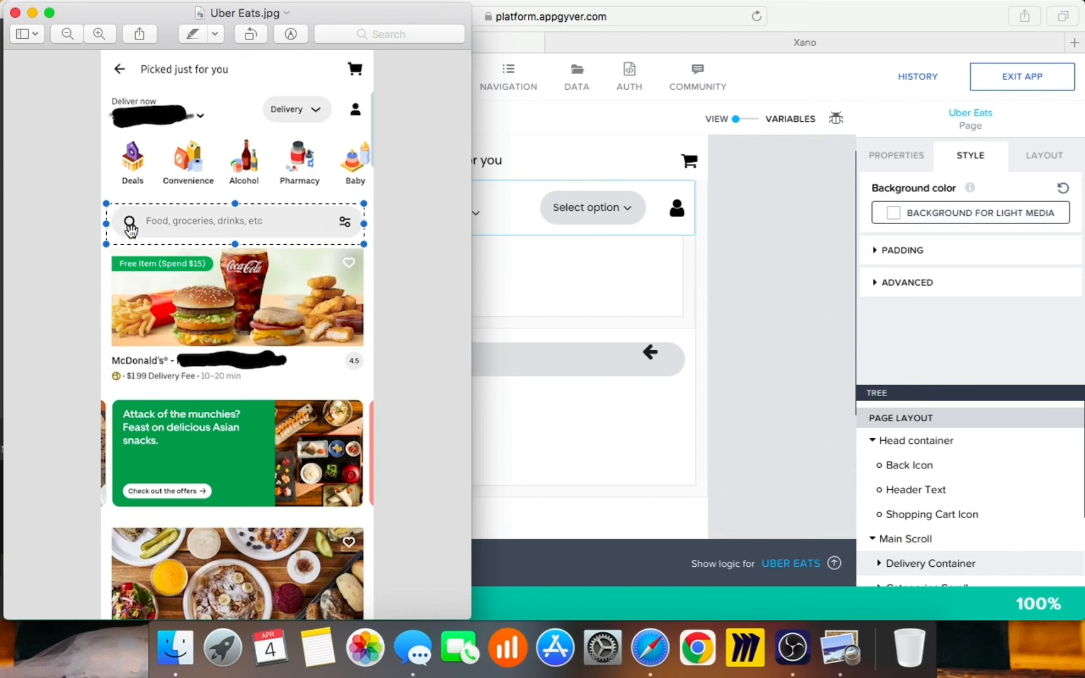
{"action": "left_click", "coordinate": [799, 356]}
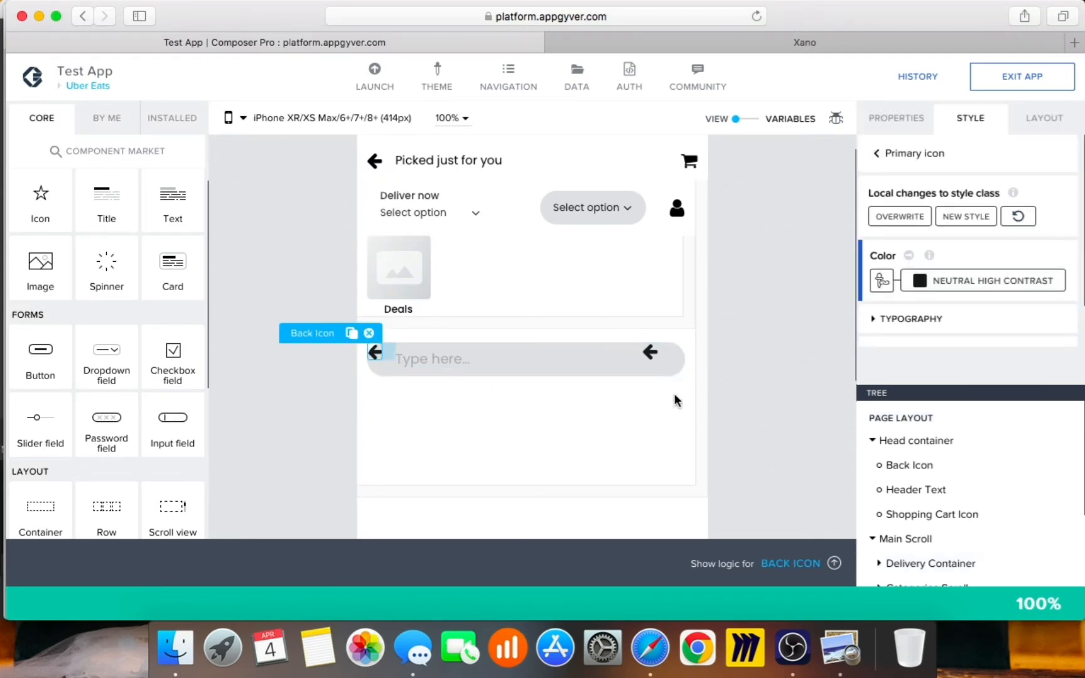
{"action": "left_click", "coordinate": [886, 155]}
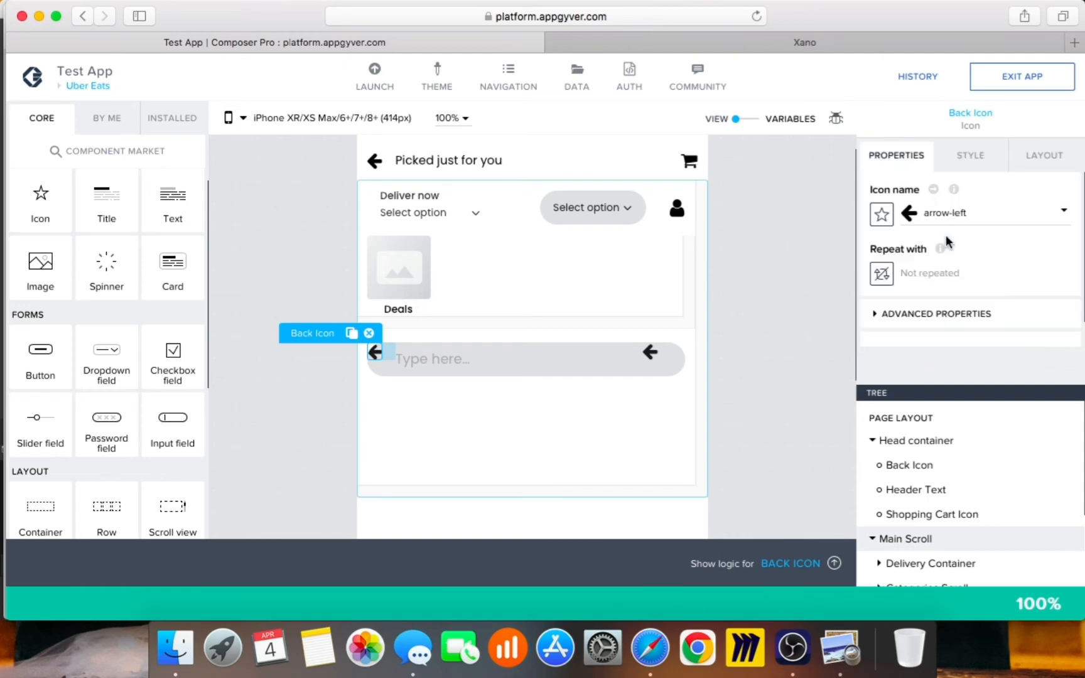
{"action": "left_click", "coordinate": [908, 216]}
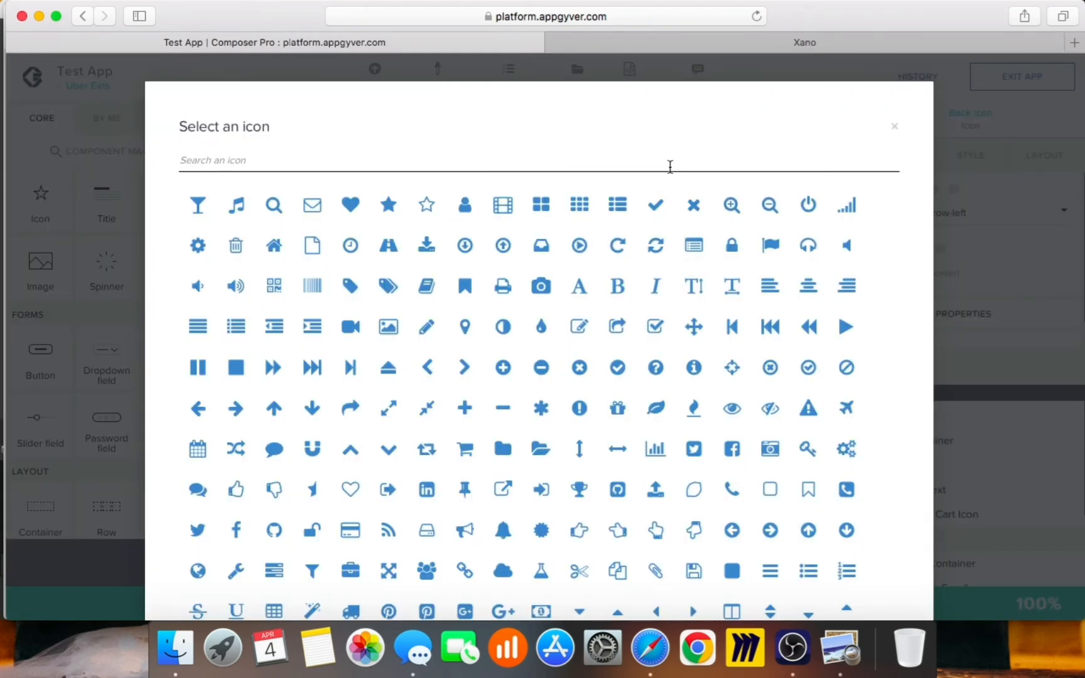
{"action": "type", "text": "searc"}
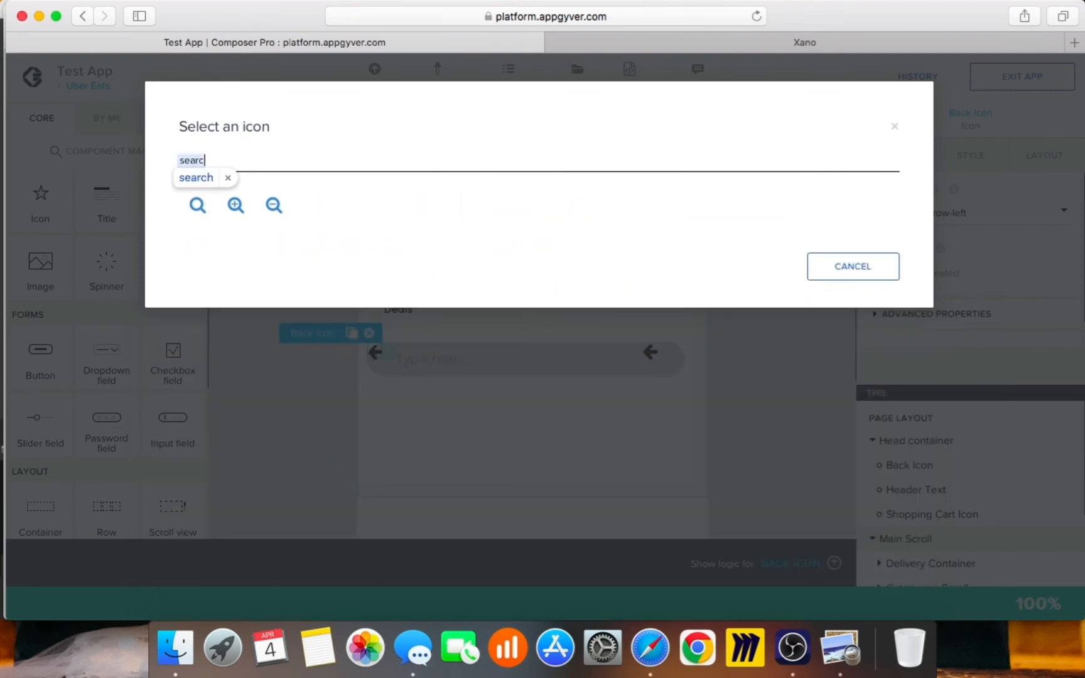
{"action": "type", "text": "h"}
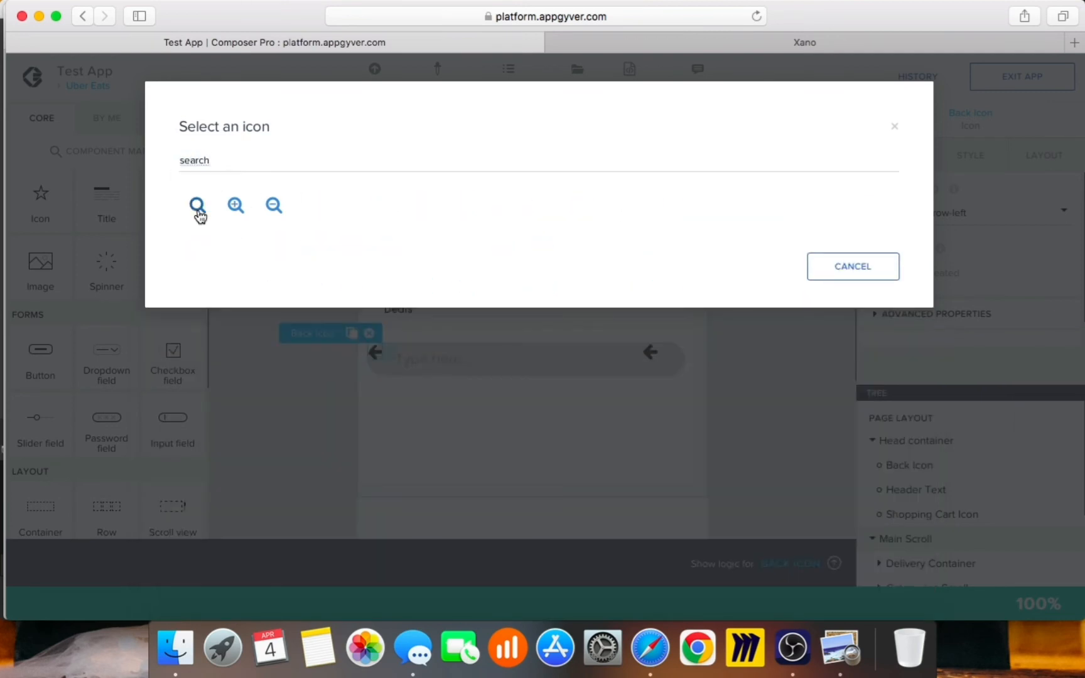
{"action": "left_click", "coordinate": [196, 207]}
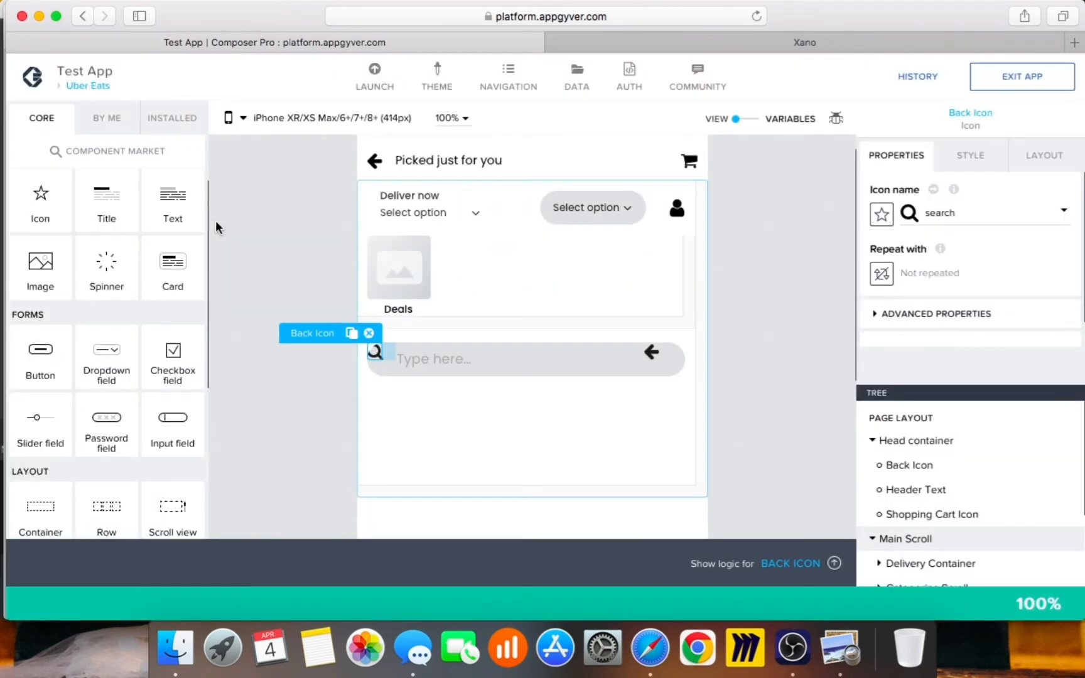
Step: Open the icon picker for the arrow icon at the end of the search bar and look through the icon library for a filter symbol
{"action": "left_click", "coordinate": [651, 352]}
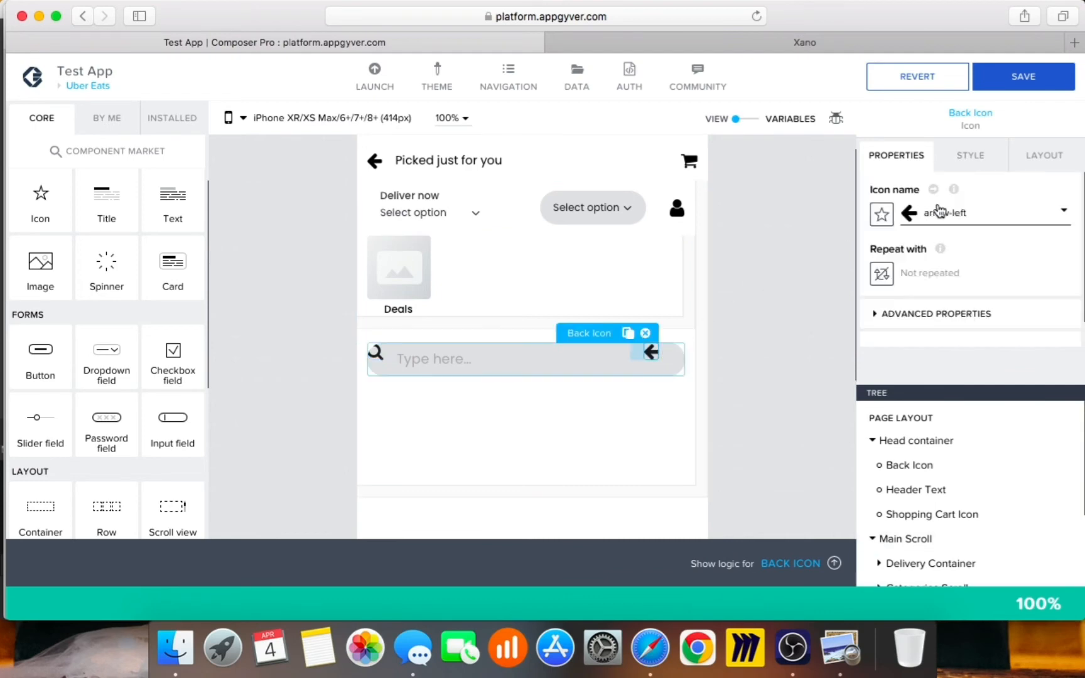
{"action": "left_click", "coordinate": [941, 214]}
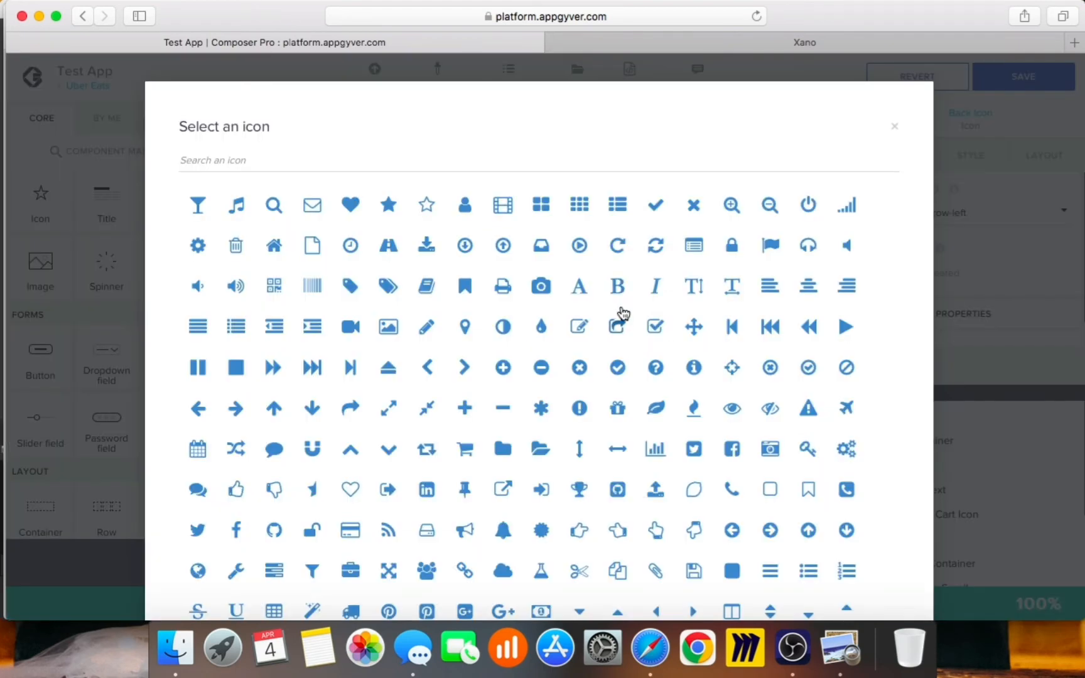
{"action": "scroll", "coordinate": [726, 346], "scroll_direction": "down", "scroll_amount": 5}
{"action": "left_click", "coordinate": [726, 344]}
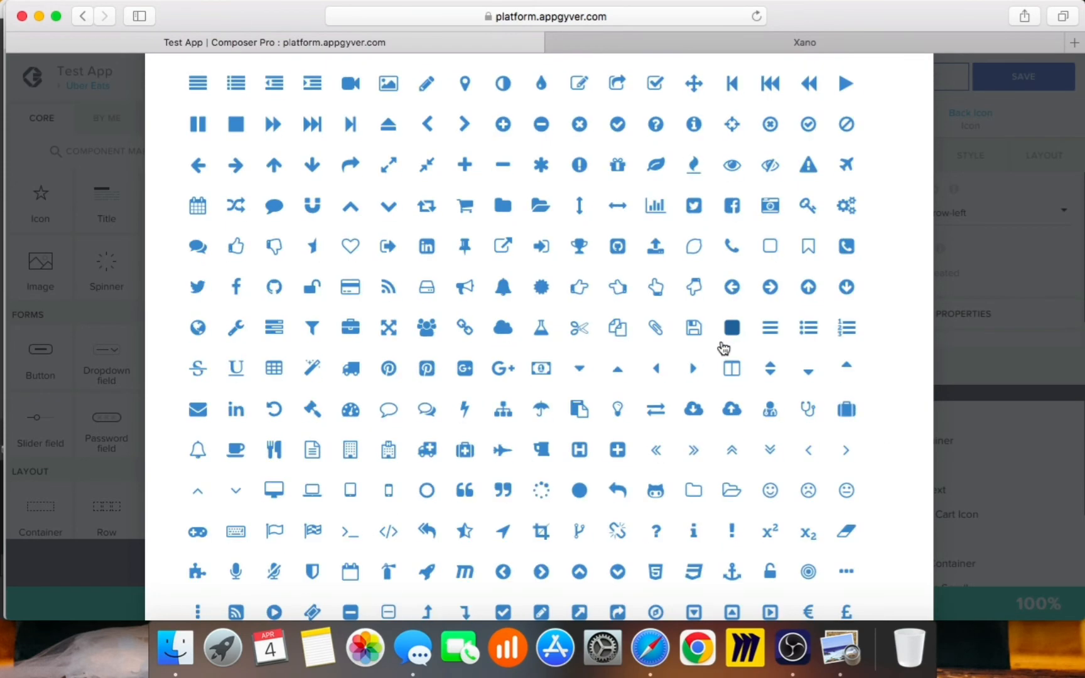
{"action": "scroll", "coordinate": [725, 346], "scroll_direction": "down", "scroll_amount": 10}
{"action": "scroll", "coordinate": [725, 349], "scroll_direction": "down", "scroll_amount": 10}
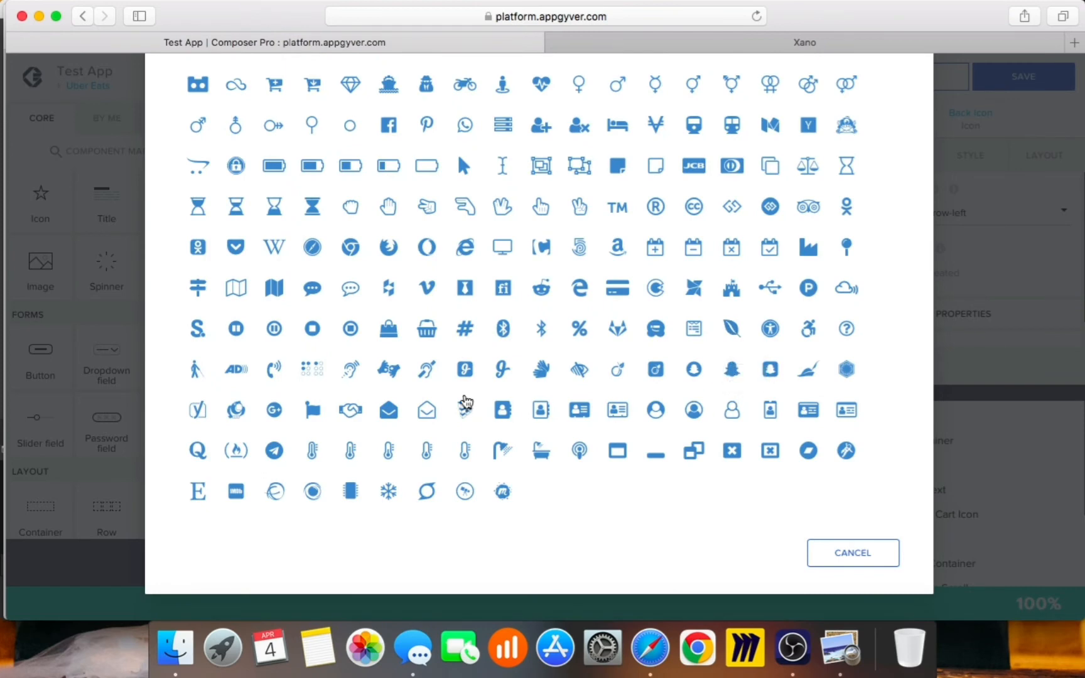
{"action": "scroll", "coordinate": [464, 402], "scroll_direction": "up", "scroll_amount": 2}
{"action": "scroll", "coordinate": [464, 402], "scroll_direction": "up", "scroll_amount": 5}
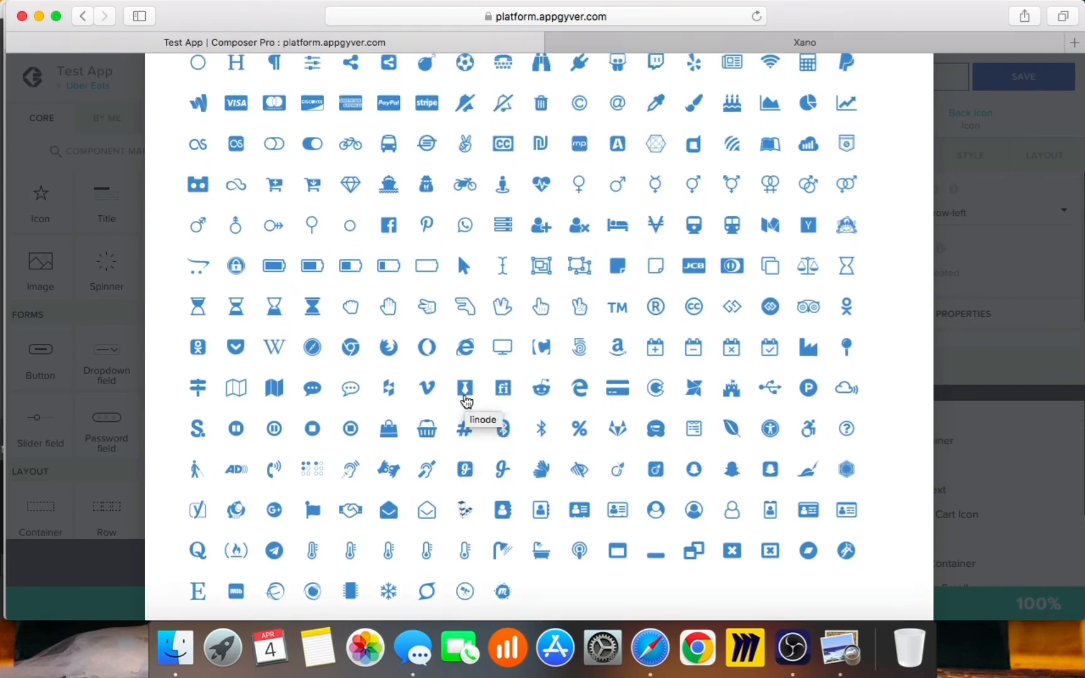
{"action": "scroll", "coordinate": [466, 402], "scroll_direction": "up", "scroll_amount": 5}
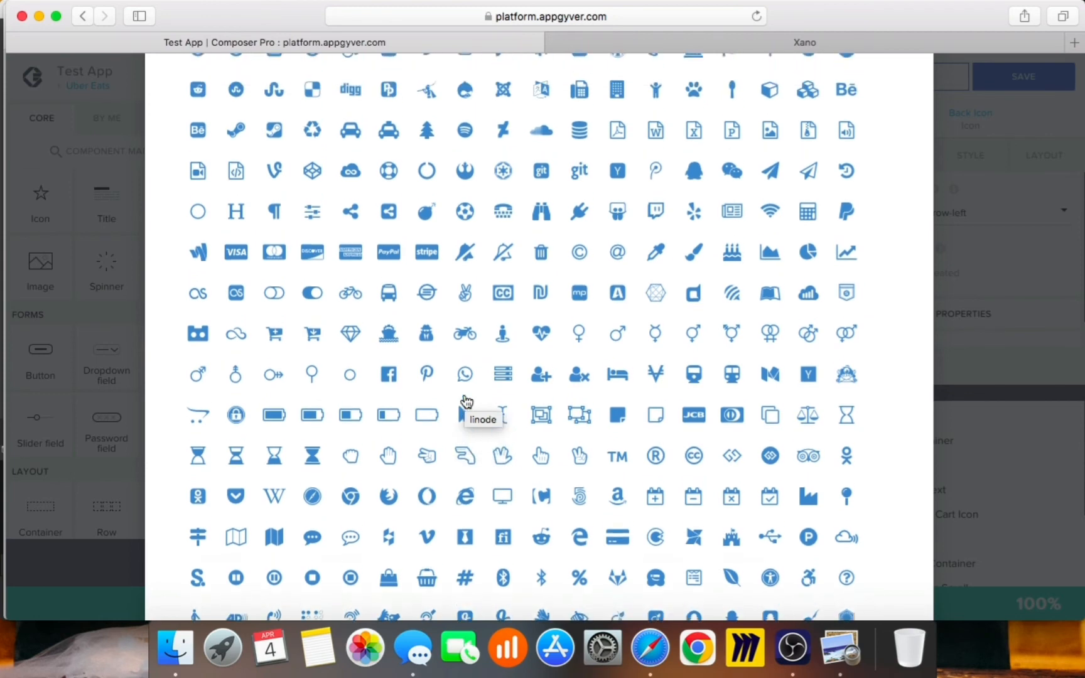
{"action": "scroll", "coordinate": [466, 402], "scroll_direction": "up", "scroll_amount": 8}
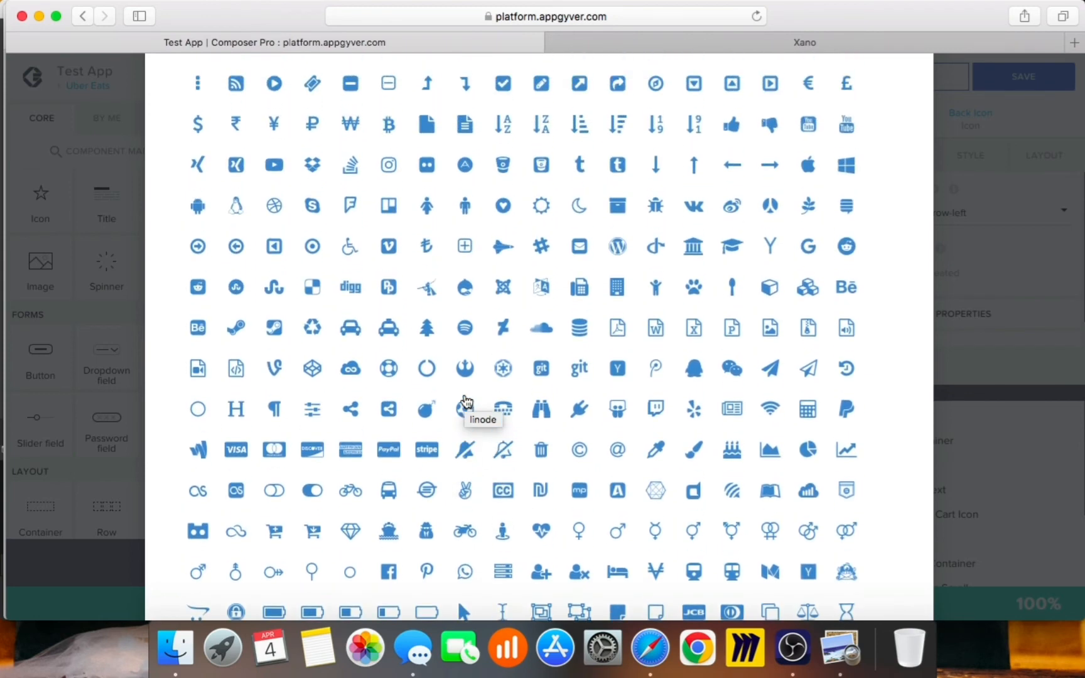
{"action": "scroll", "coordinate": [466, 402], "scroll_direction": "up", "scroll_amount": 5}
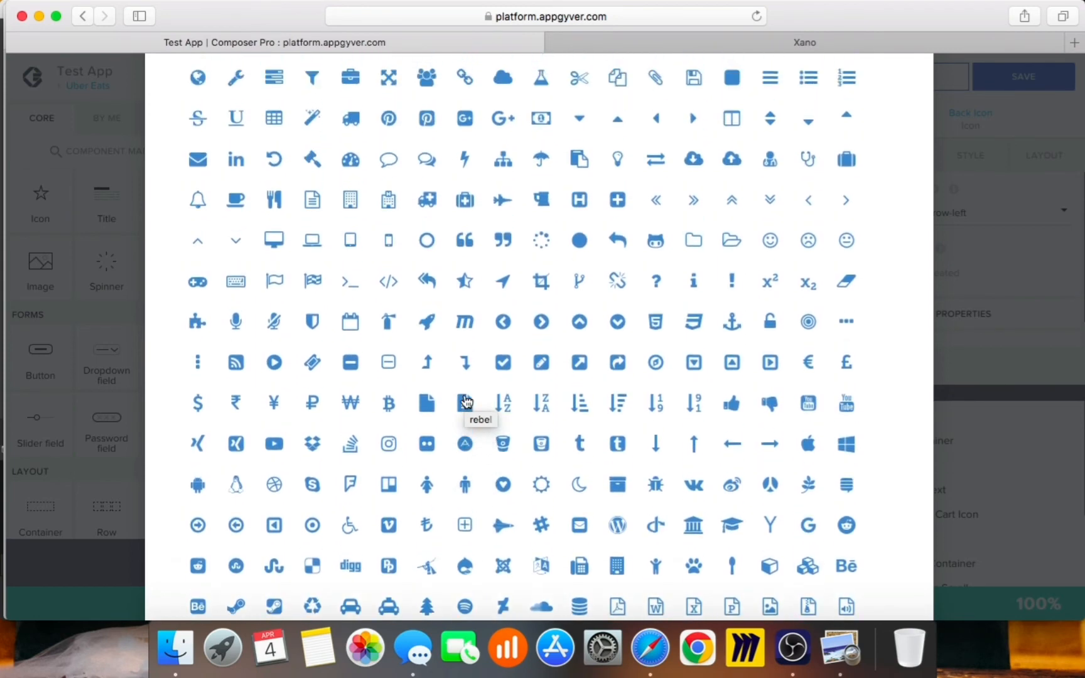
{"action": "scroll", "coordinate": [466, 402], "scroll_direction": "up", "scroll_amount": 3}
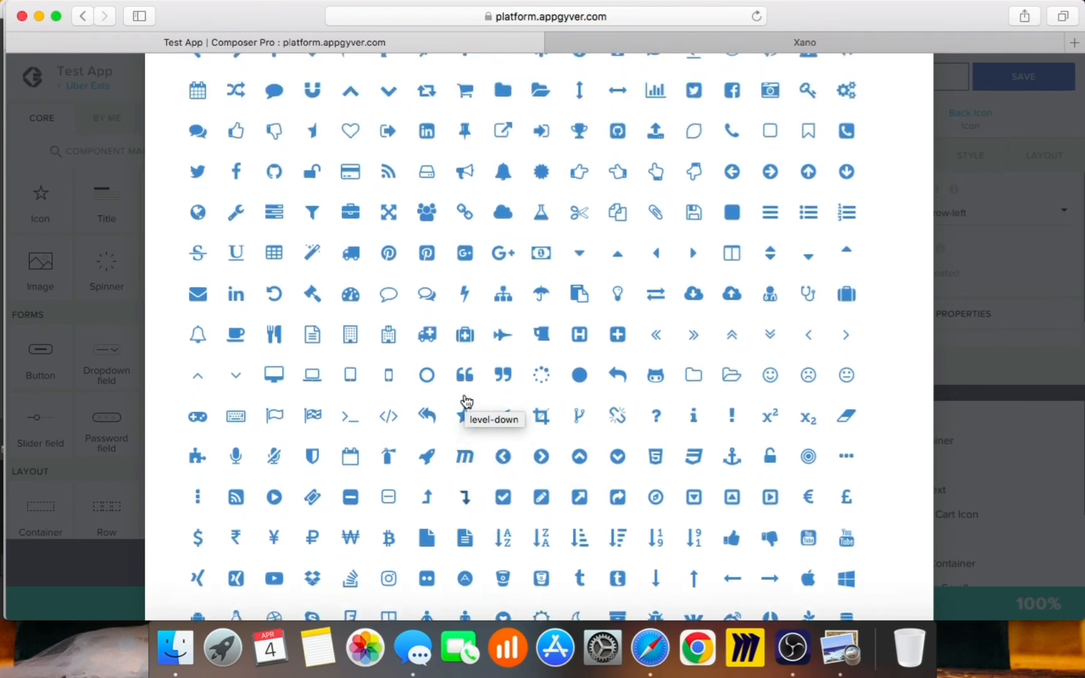
{"action": "scroll", "coordinate": [466, 401], "scroll_direction": "up", "scroll_amount": 3}
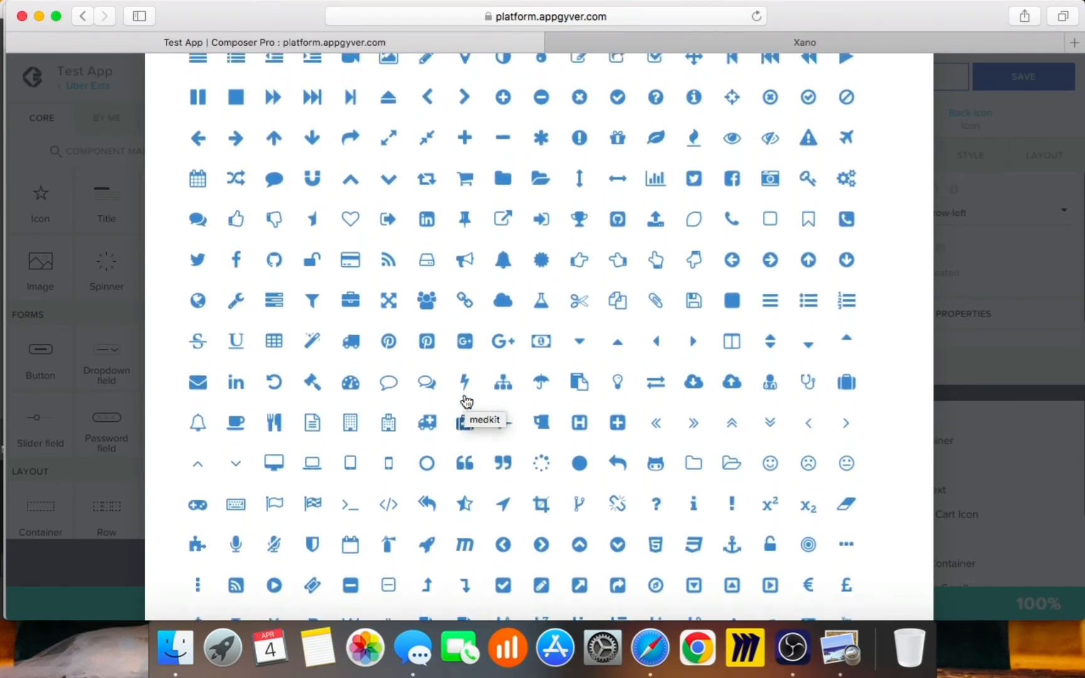
{"action": "scroll", "coordinate": [466, 401], "scroll_direction": "up", "scroll_amount": 6}
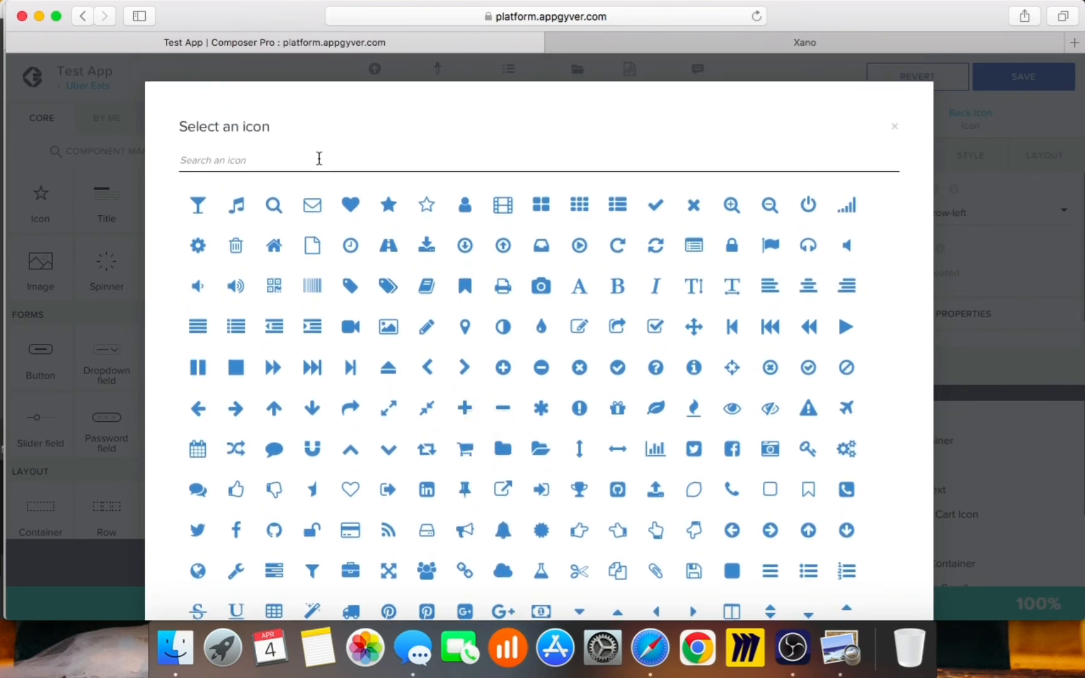
Step: Search the icon library for "filt" and clear the search term
{"action": "left_click", "coordinate": [312, 164]}
{"action": "type", "text": "filt"}
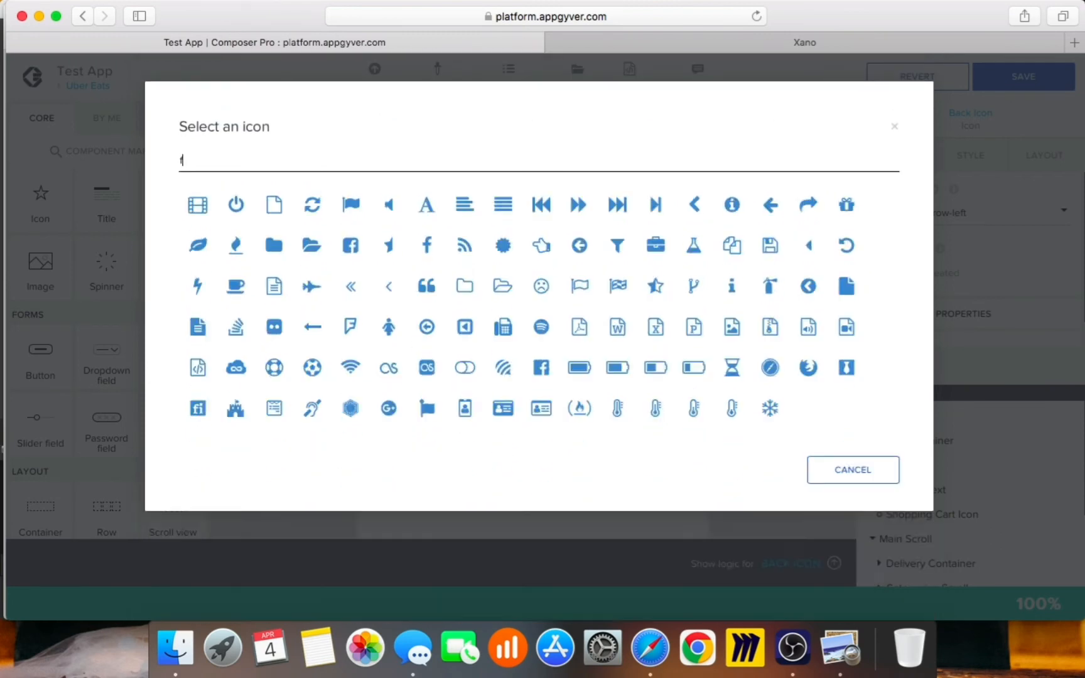
{"action": "key", "text": "BackSpace"}
{"action": "key", "text": "BackSpace"}
{"action": "key", "text": "BackSpace"}
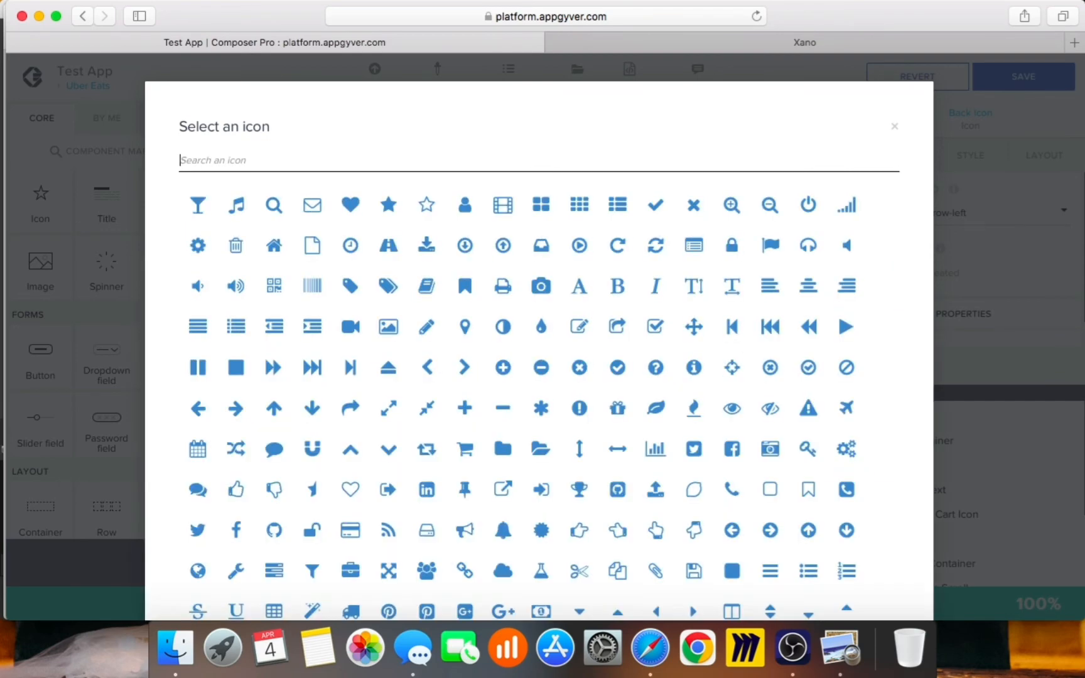
Step: Find the sliders icon in the full icon library and assign it to the search bar's second icon
{"action": "scroll", "coordinate": [544, 344], "scroll_direction": "down", "scroll_amount": 2}
{"action": "scroll", "coordinate": [544, 344], "scroll_direction": "down", "scroll_amount": 5}
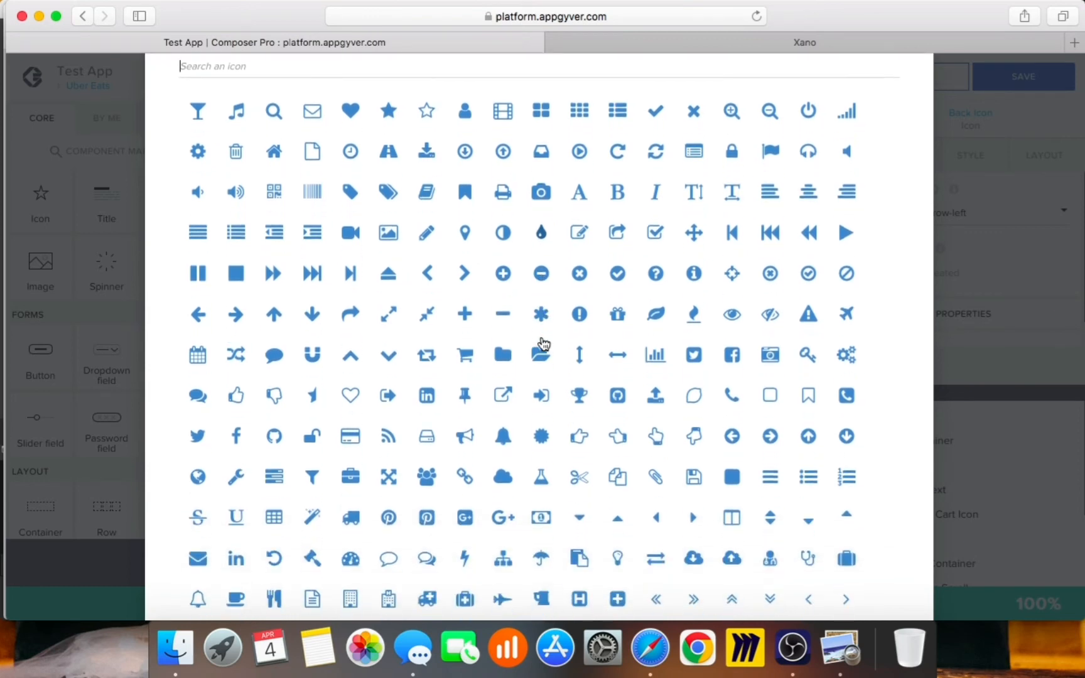
{"action": "scroll", "coordinate": [544, 345], "scroll_direction": "down", "scroll_amount": 1}
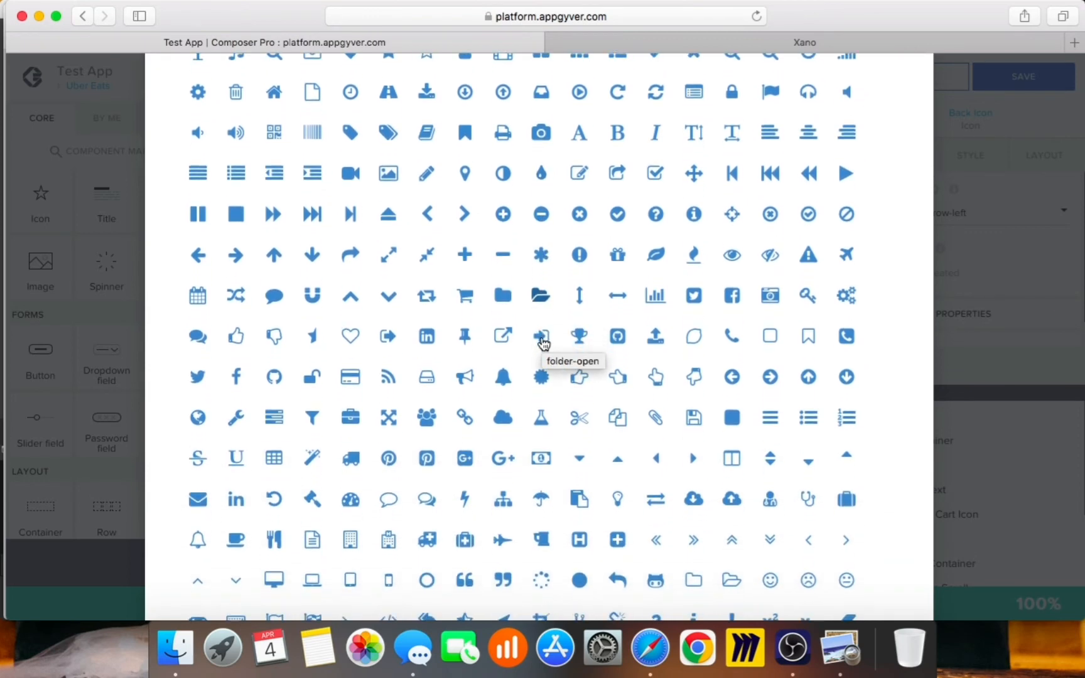
{"action": "scroll", "coordinate": [543, 344], "scroll_direction": "down", "scroll_amount": 1}
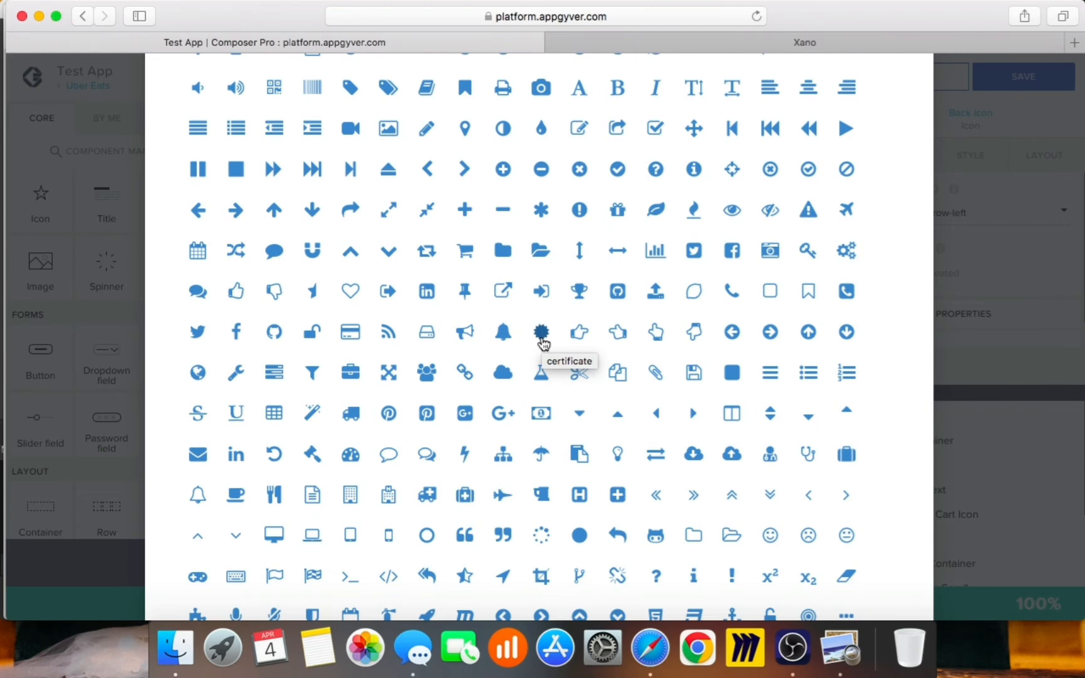
{"action": "scroll", "coordinate": [544, 344], "scroll_direction": "down", "scroll_amount": 1}
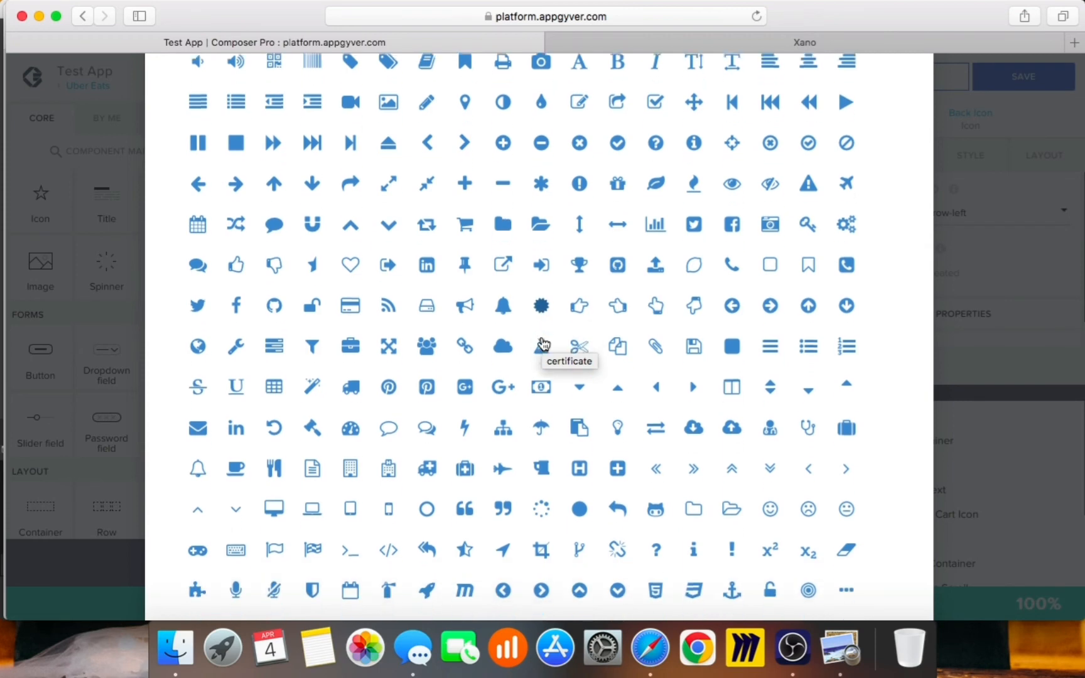
{"action": "scroll", "coordinate": [544, 344], "scroll_direction": "down", "scroll_amount": 1}
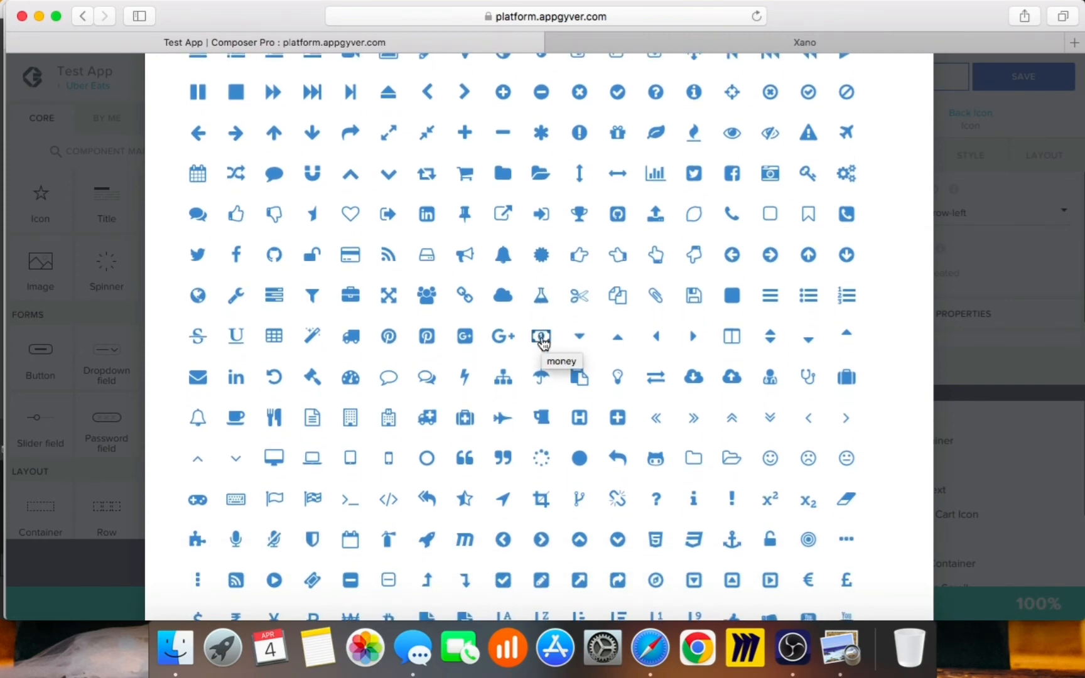
{"action": "scroll", "coordinate": [544, 344], "scroll_direction": "down", "scroll_amount": 2}
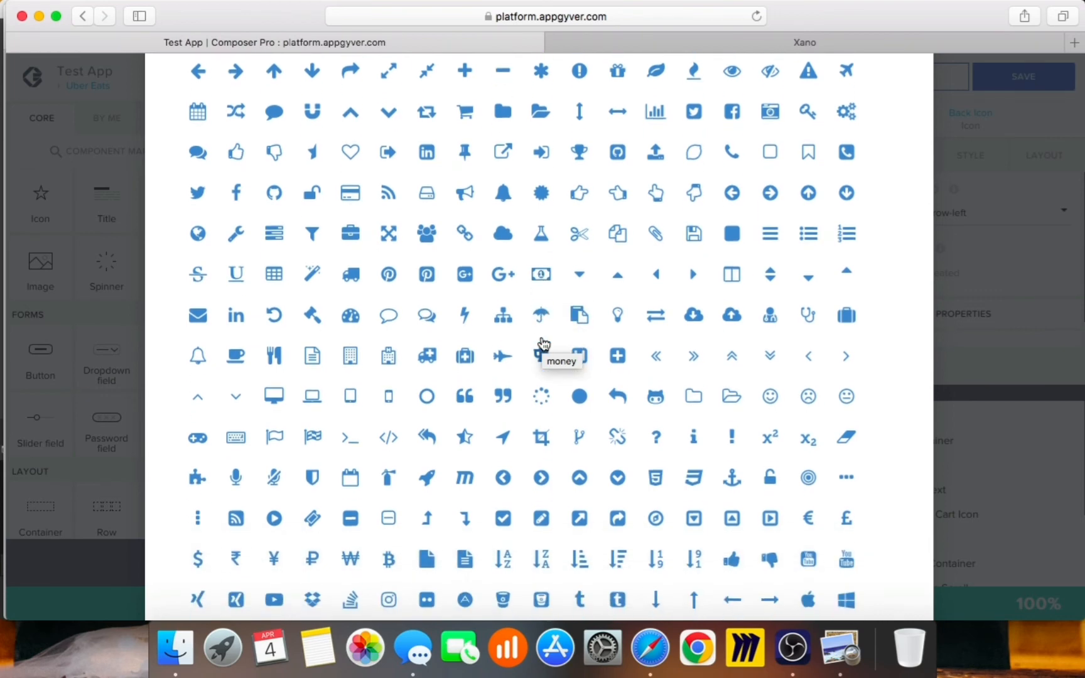
{"action": "scroll", "coordinate": [544, 344], "scroll_direction": "down", "scroll_amount": 2}
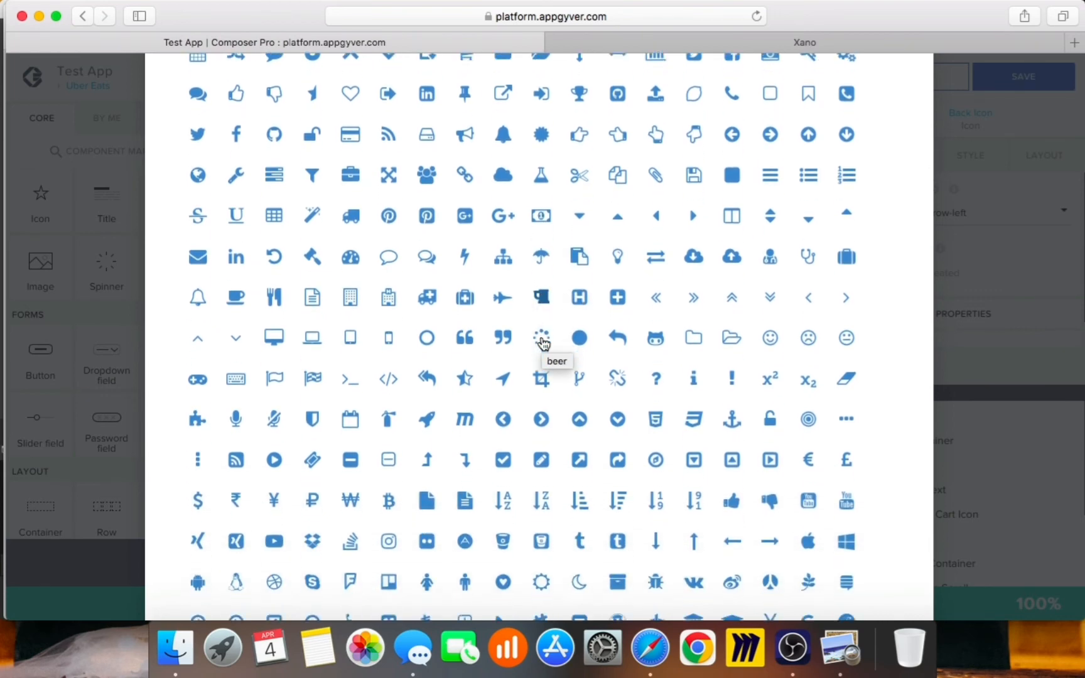
{"action": "scroll", "coordinate": [544, 344], "scroll_direction": "down", "scroll_amount": 2}
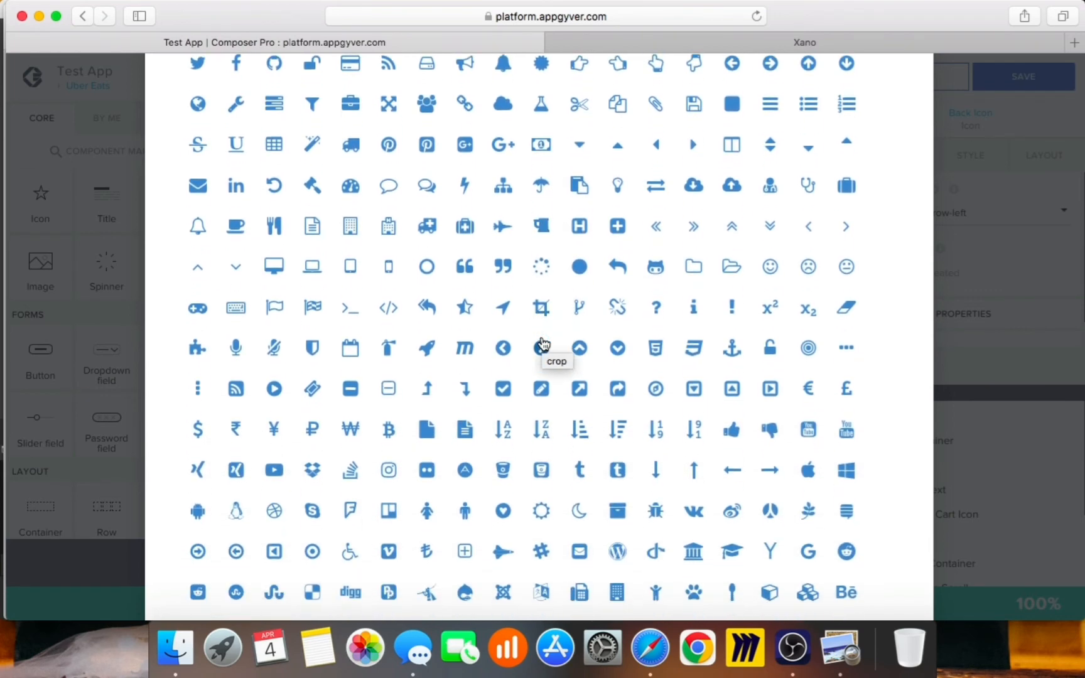
{"action": "scroll", "coordinate": [544, 344], "scroll_direction": "down", "scroll_amount": 2}
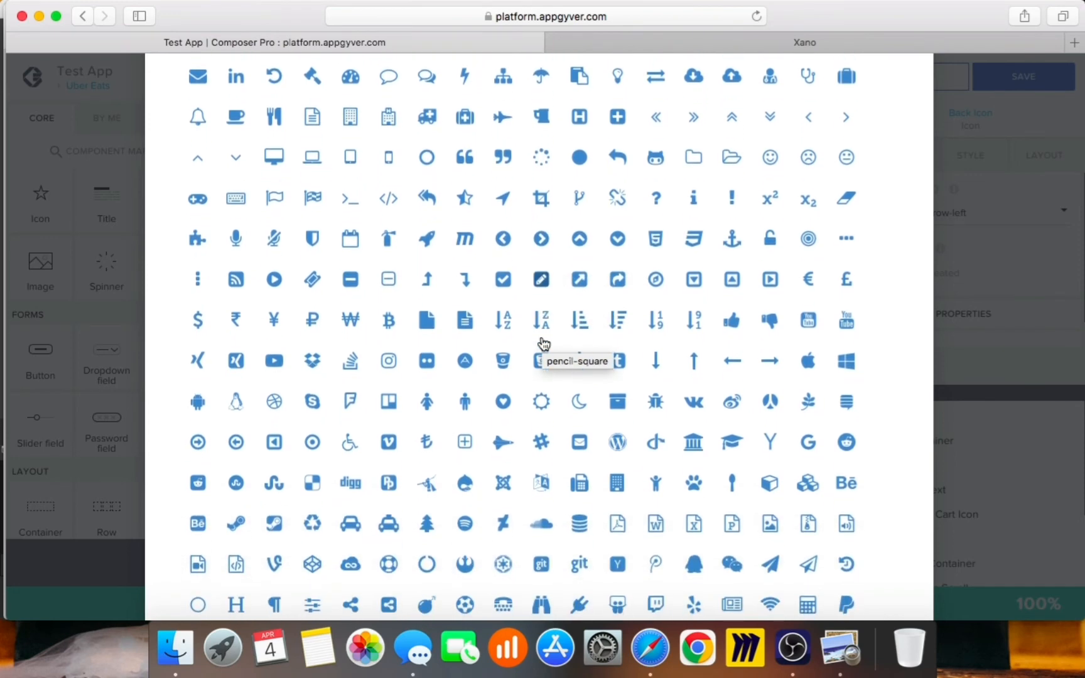
{"action": "scroll", "coordinate": [544, 344], "scroll_direction": "down", "scroll_amount": 2}
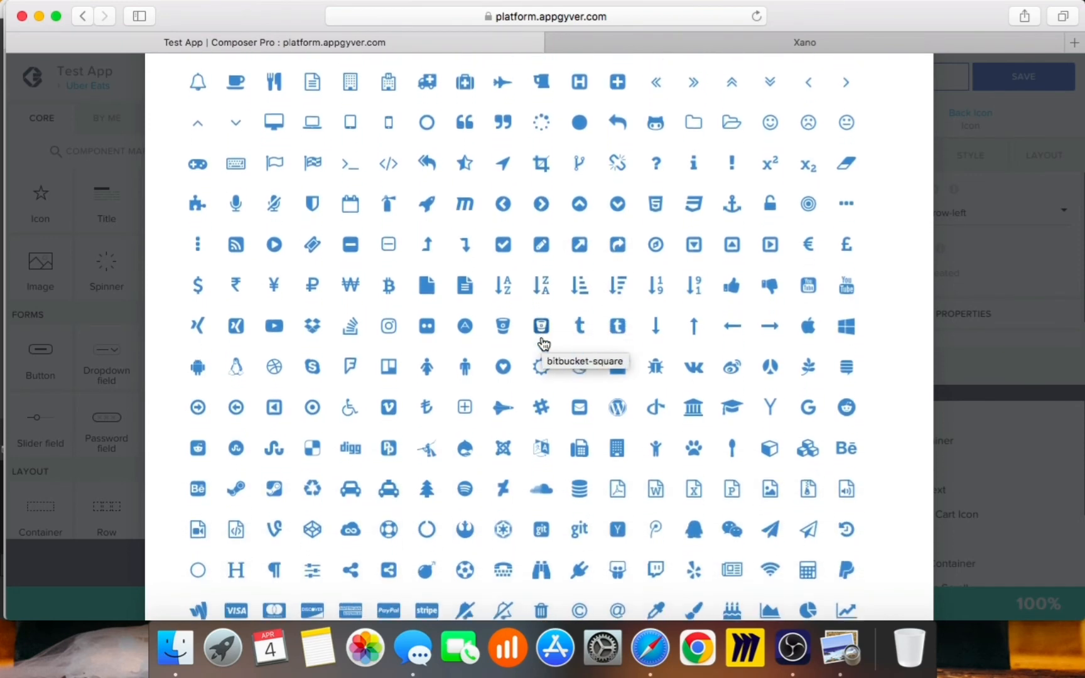
{"action": "scroll", "coordinate": [544, 343], "scroll_direction": "down", "scroll_amount": 2}
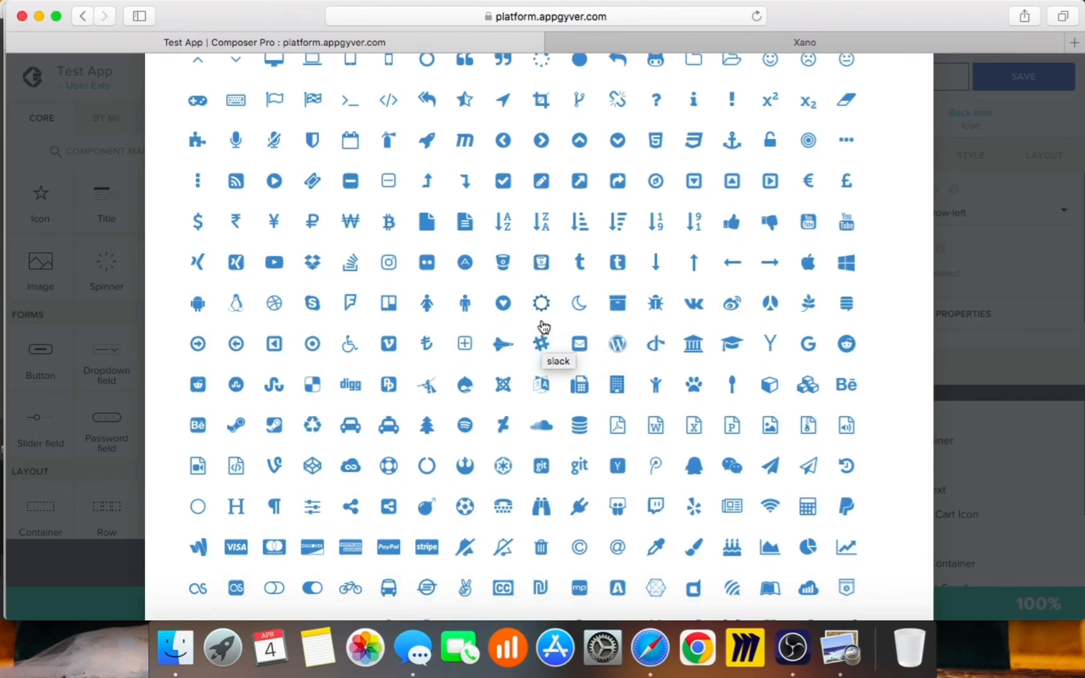
{"action": "scroll", "coordinate": [542, 343], "scroll_direction": "down", "scroll_amount": 2}
{"action": "scroll", "coordinate": [543, 325], "scroll_direction": "down", "scroll_amount": 2}
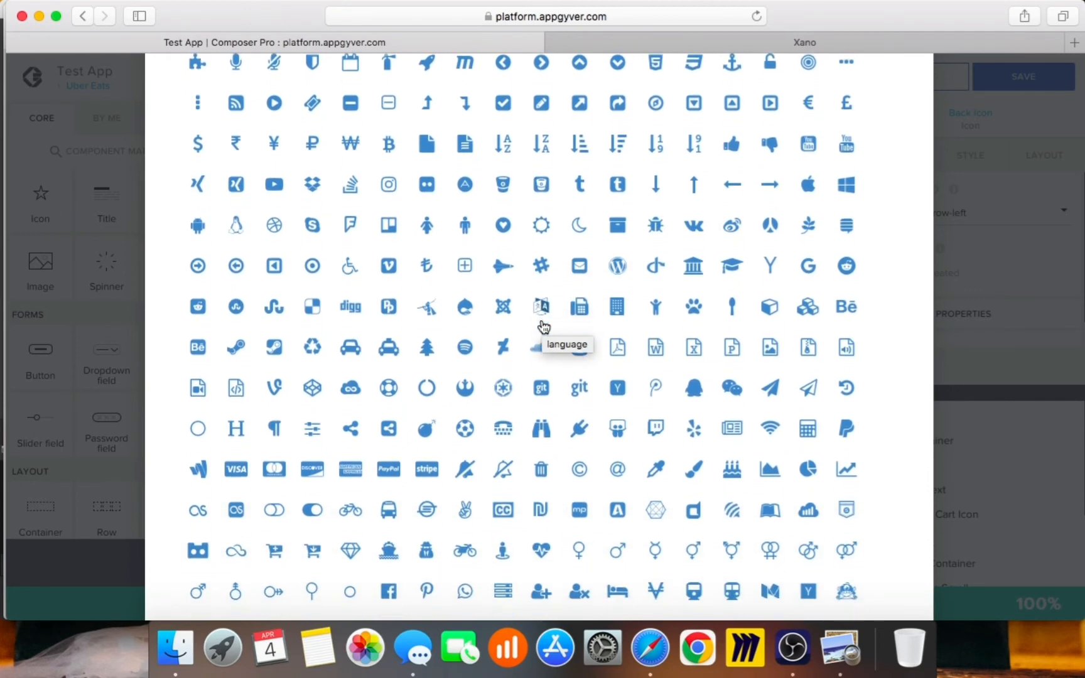
{"action": "scroll", "coordinate": [543, 325], "scroll_direction": "down", "scroll_amount": 2}
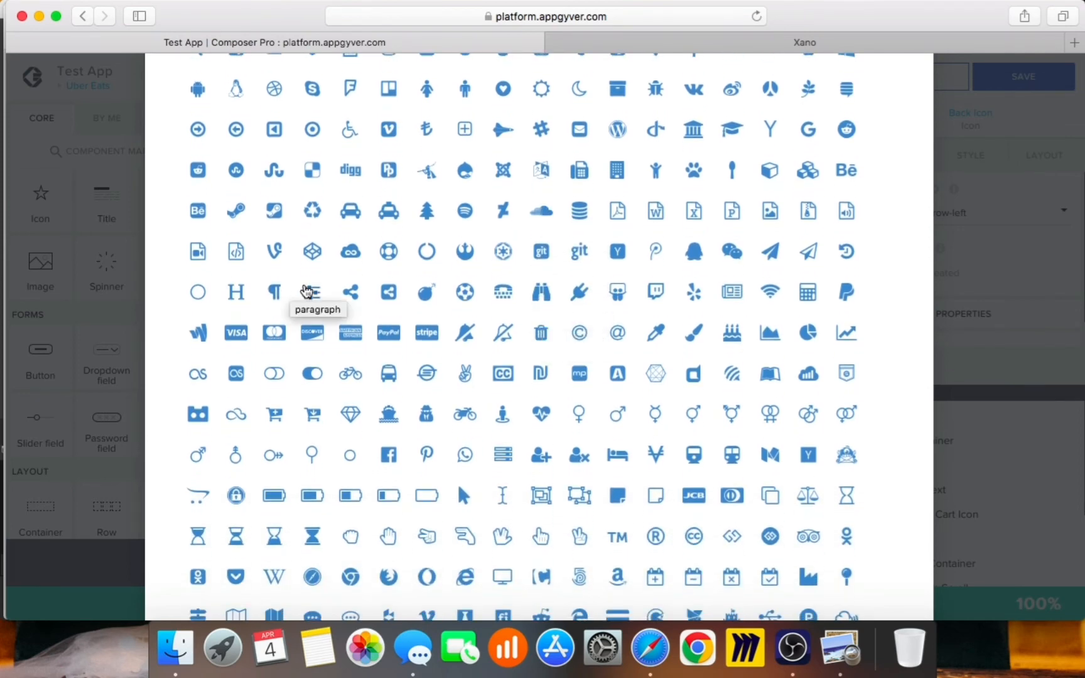
{"action": "left_click", "coordinate": [312, 292]}
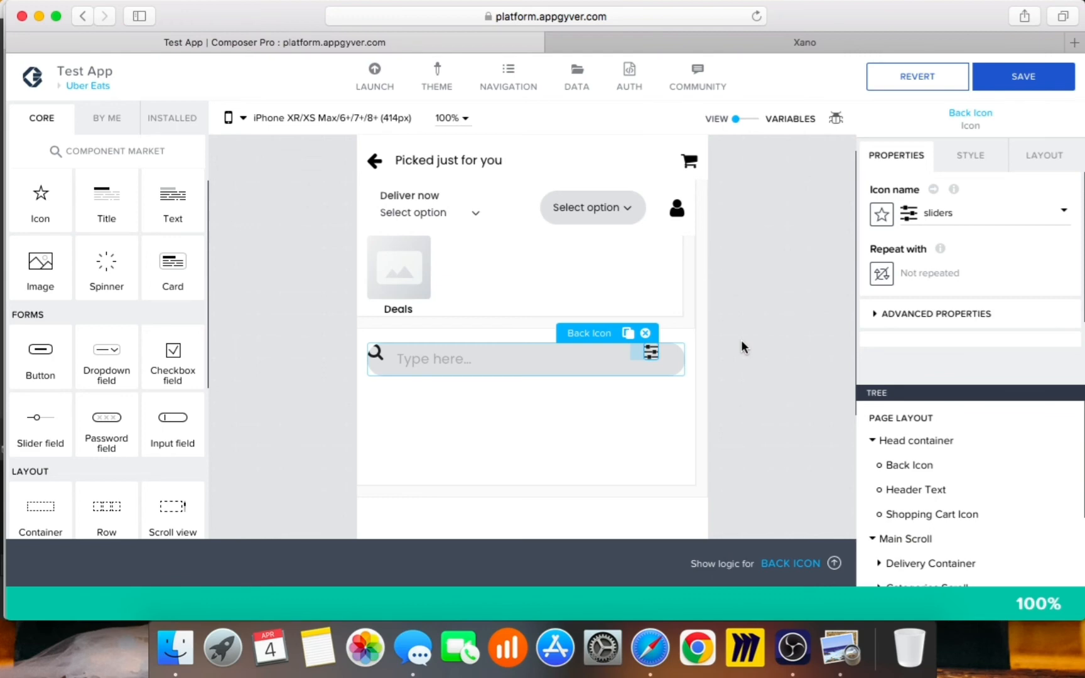
Step: Save the application and check the search bar in the Uber Eats.jpg reference in Preview
{"action": "left_click", "coordinate": [1023, 76]}
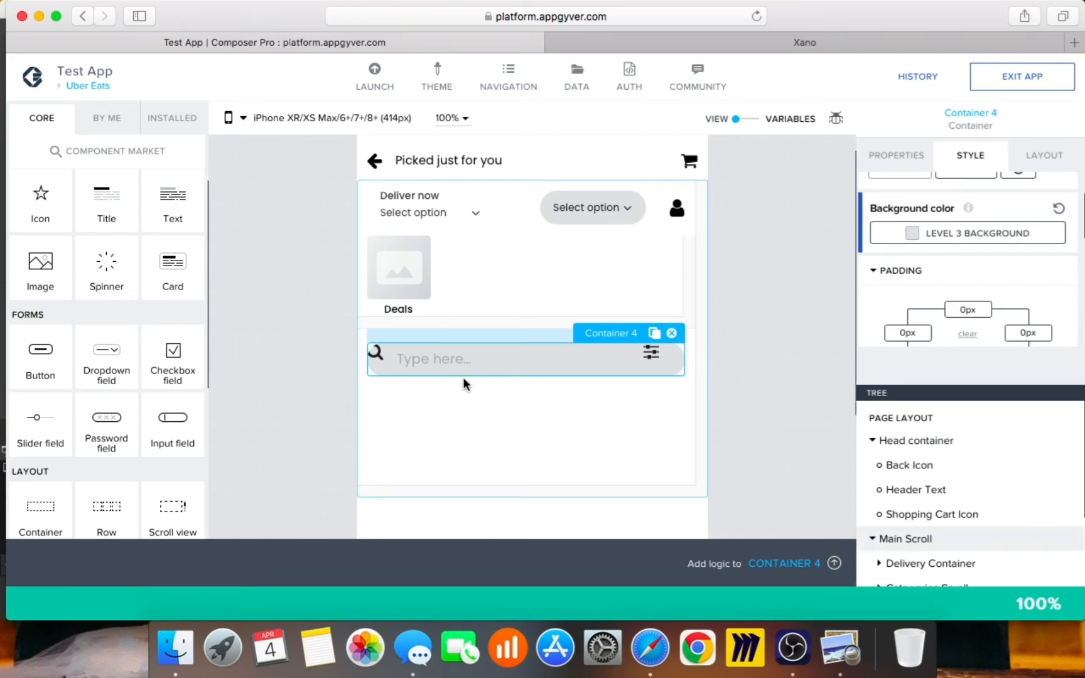
{"action": "left_click", "coordinate": [837, 655]}
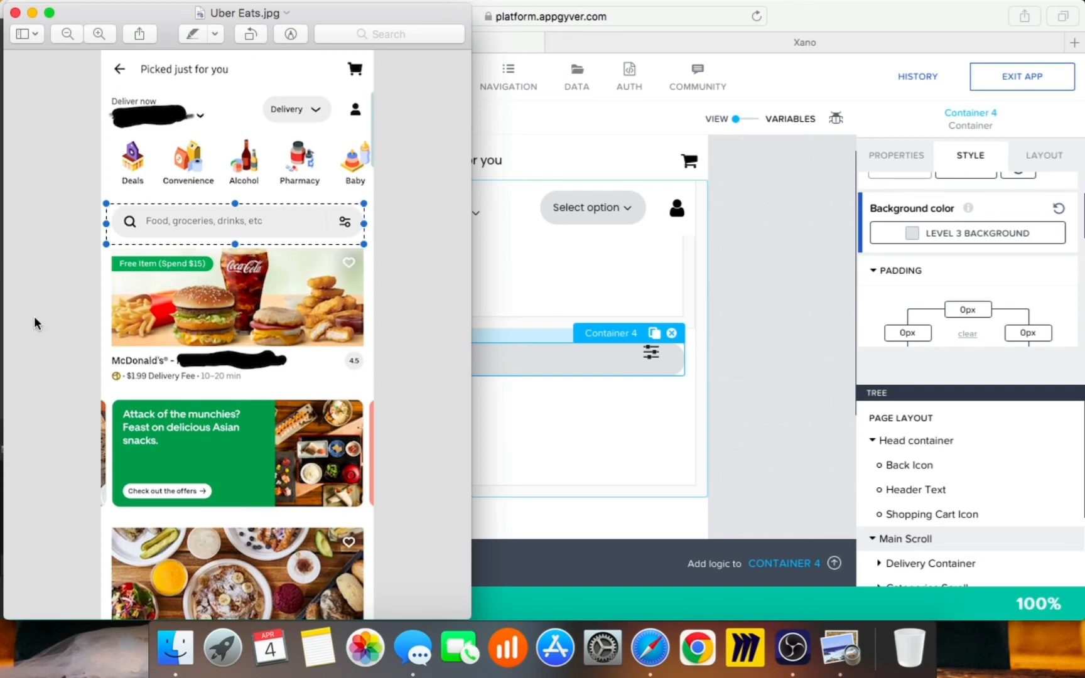
{"action": "left_click", "coordinate": [736, 289]}
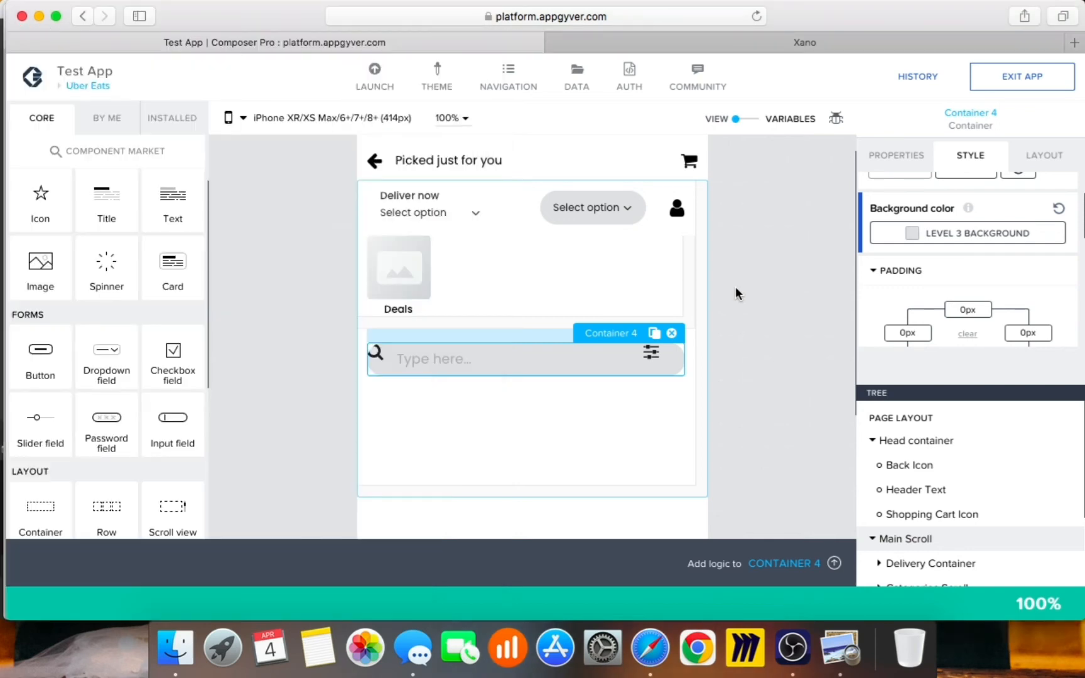
Step: Edit the search bar input field's style and set its inner text input's text size to Text M
{"action": "left_click", "coordinate": [475, 356]}
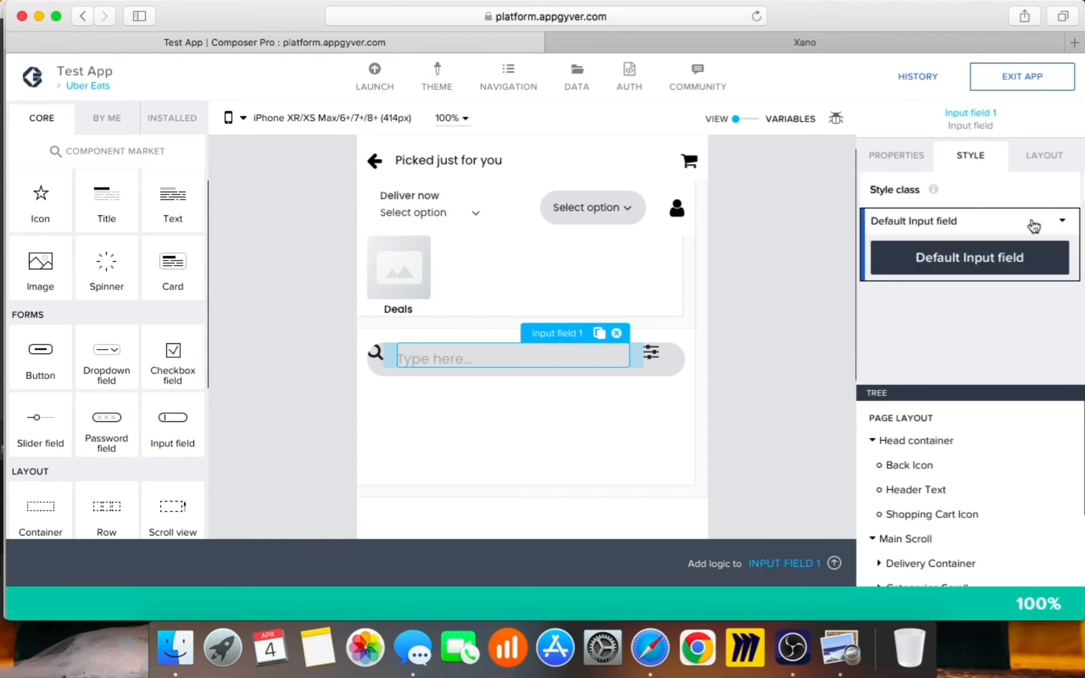
{"action": "left_click", "coordinate": [1061, 222]}
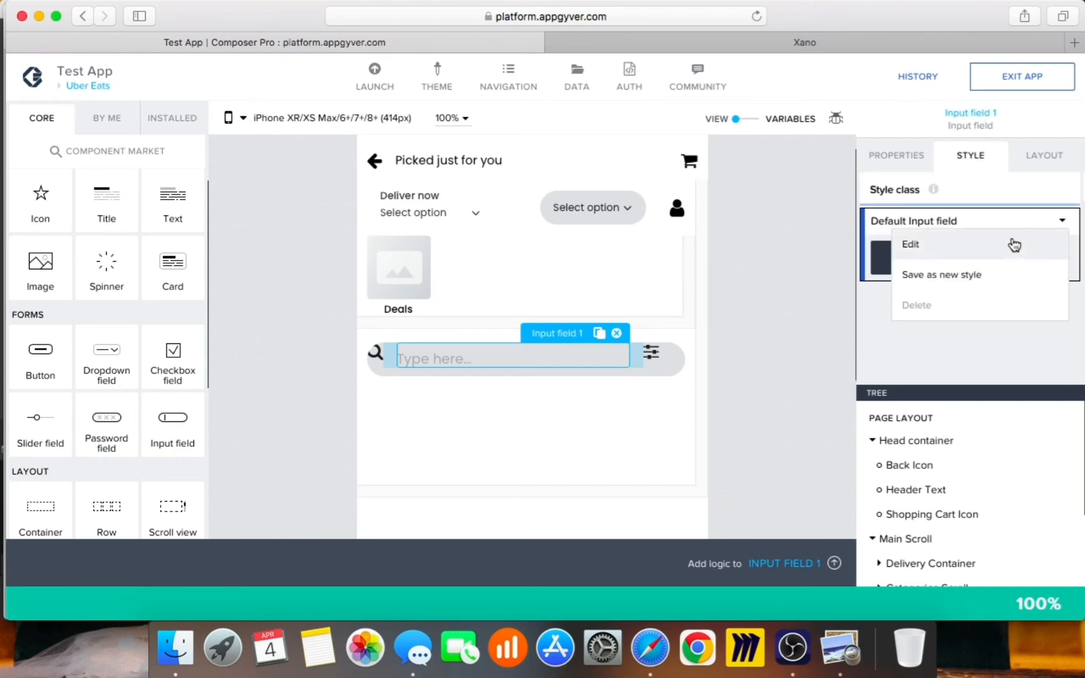
{"action": "left_click", "coordinate": [1005, 287]}
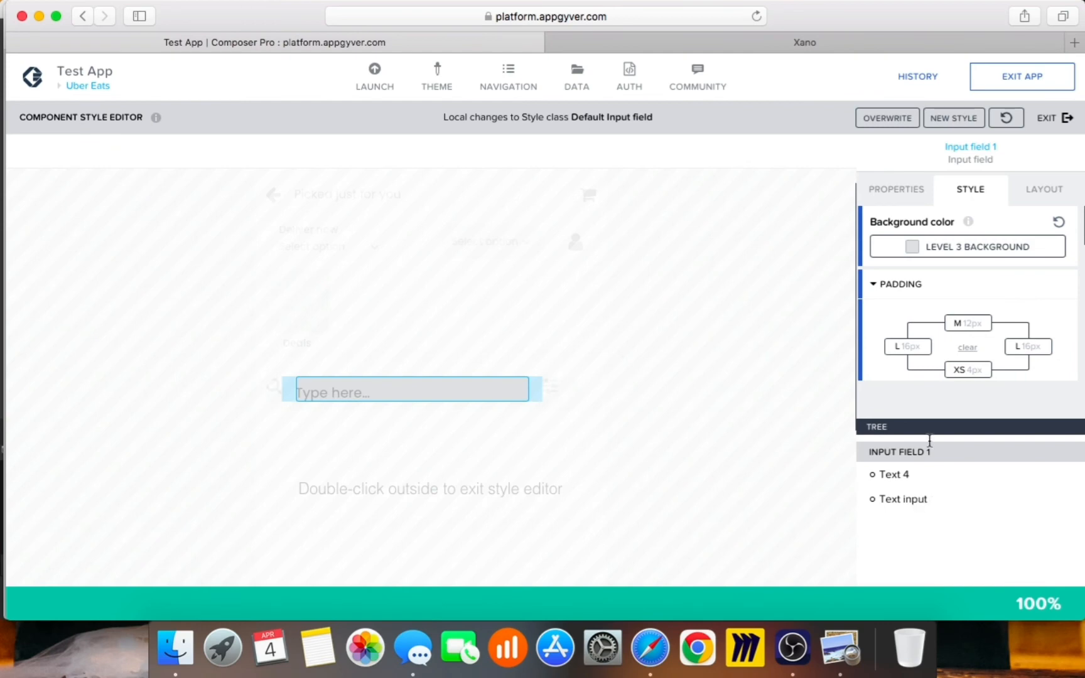
{"action": "left_click", "coordinate": [911, 499]}
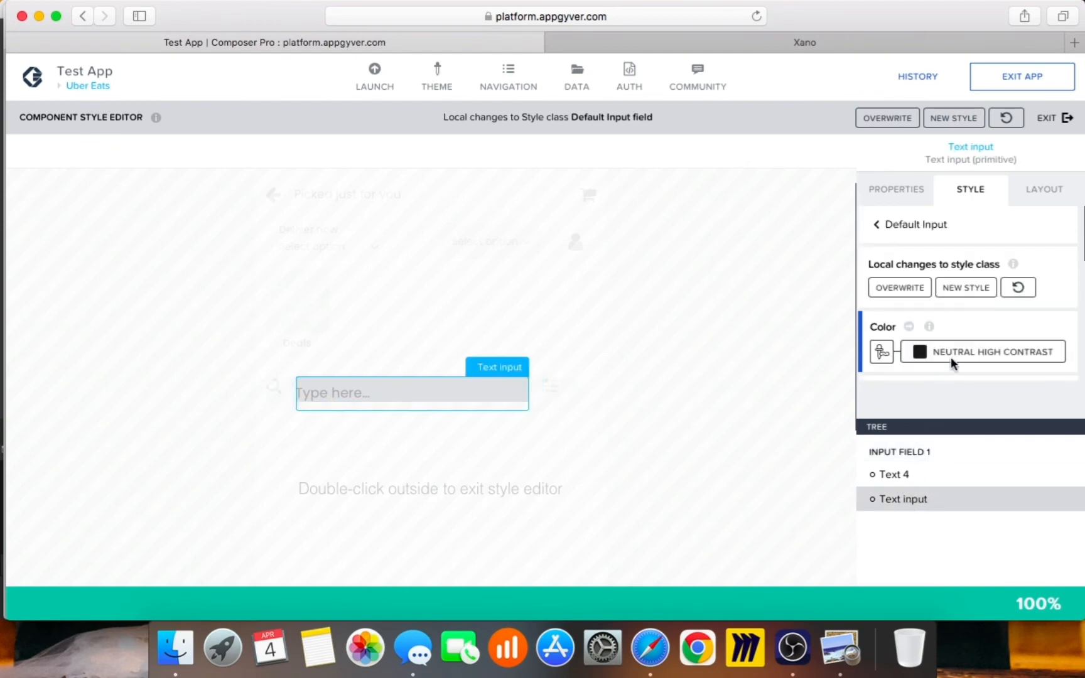
{"action": "scroll", "coordinate": [1005, 315], "scroll_direction": "down", "scroll_amount": 5}
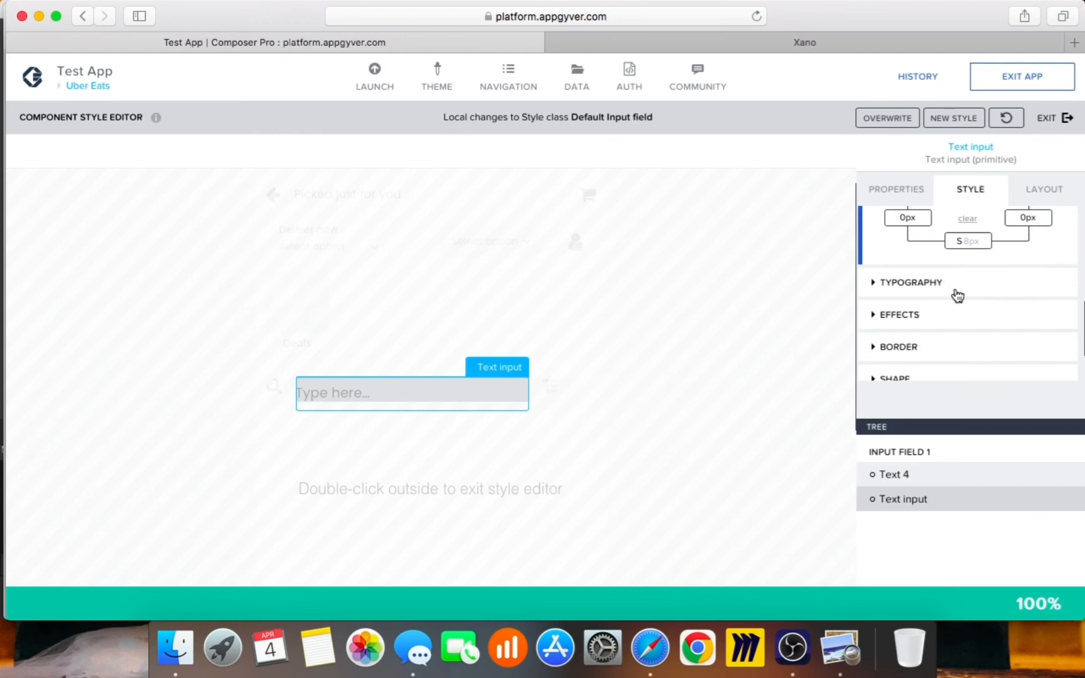
{"action": "left_click", "coordinate": [957, 295]}
{"action": "left_click", "coordinate": [935, 324]}
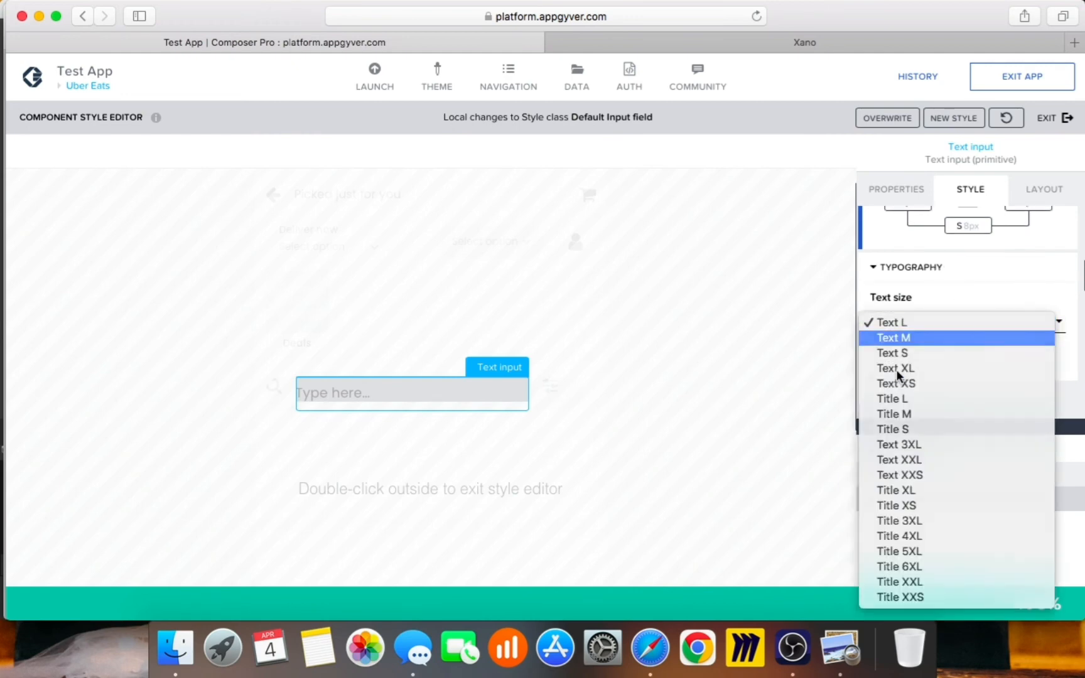
{"action": "left_click", "coordinate": [861, 398]}
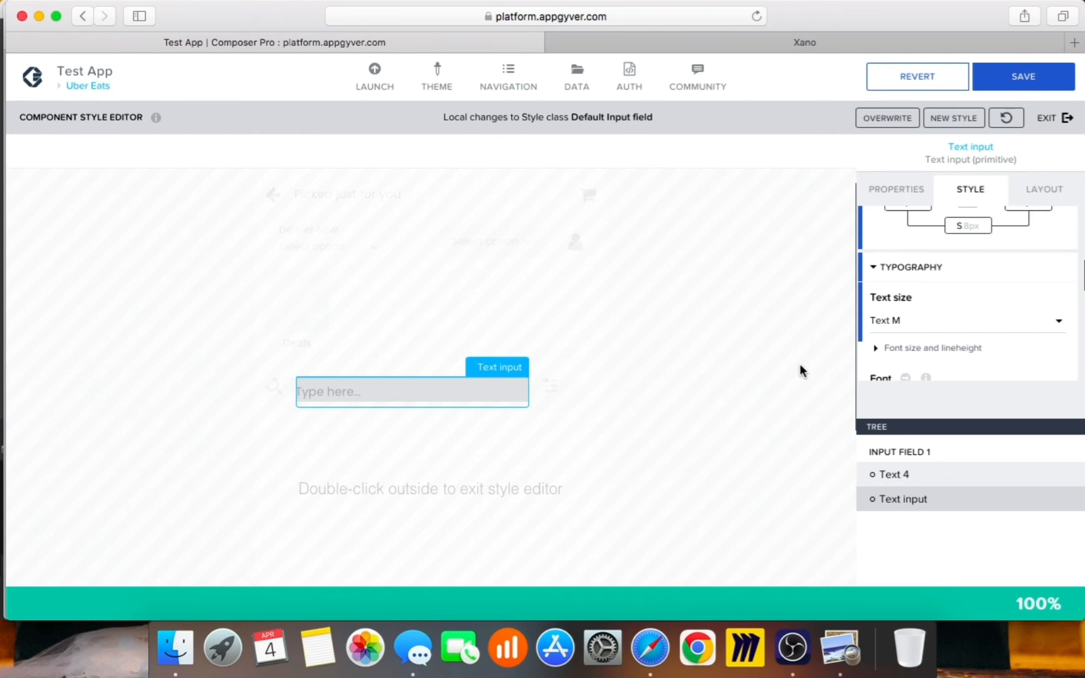
Step: Set the whole input field's border color to Neutral high contrast
{"action": "left_click", "coordinate": [975, 430]}
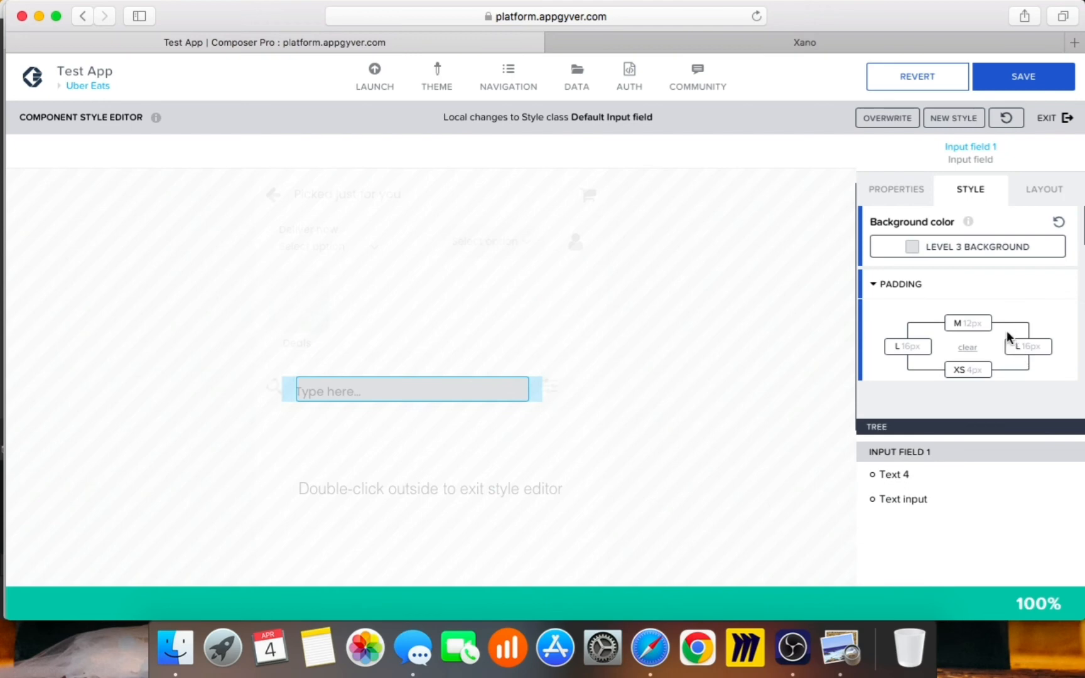
{"action": "scroll", "coordinate": [1006, 330], "scroll_direction": "down", "scroll_amount": 5}
{"action": "scroll", "coordinate": [1008, 337], "scroll_direction": "down", "scroll_amount": 2}
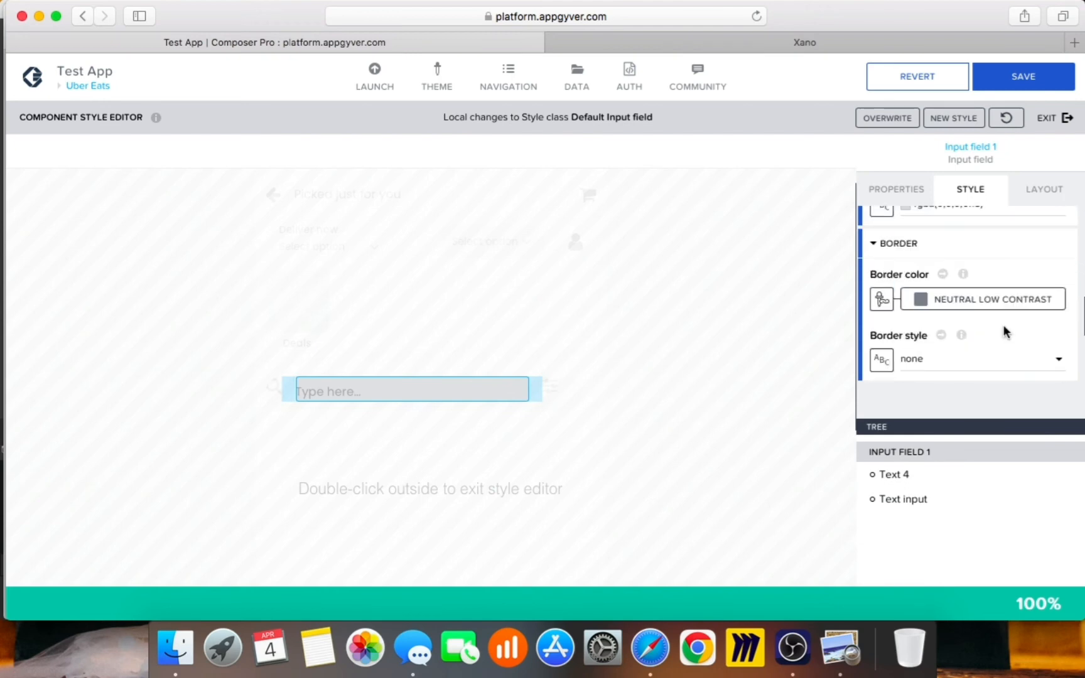
{"action": "scroll", "coordinate": [1007, 332], "scroll_direction": "up", "scroll_amount": 3}
{"action": "scroll", "coordinate": [957, 354], "scroll_direction": "down", "scroll_amount": 1}
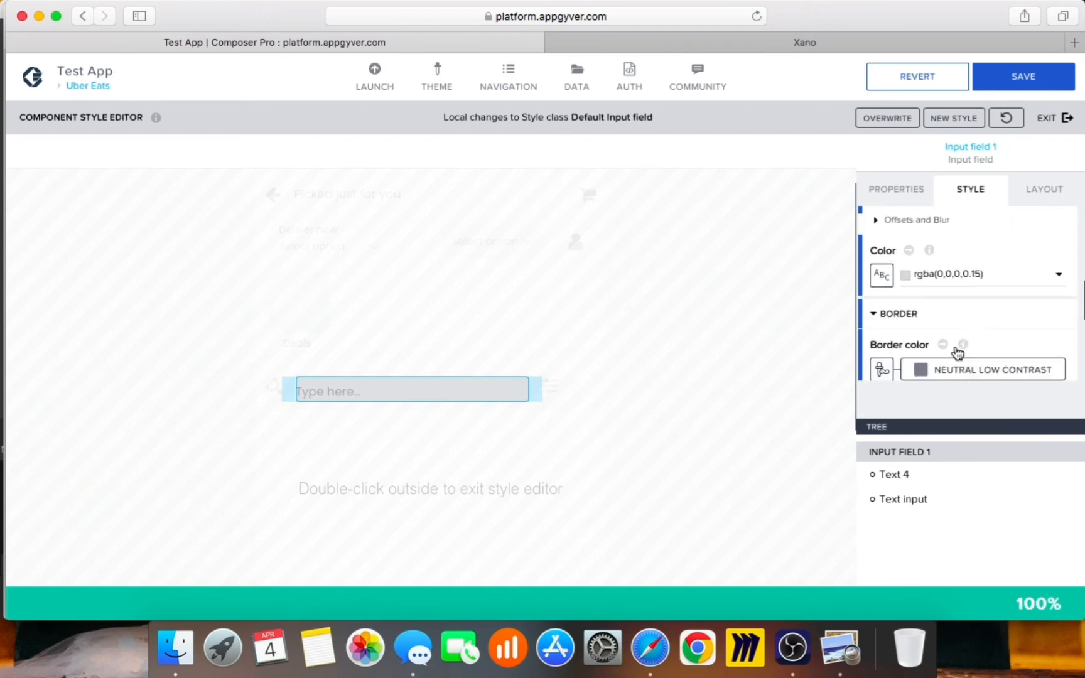
{"action": "scroll", "coordinate": [973, 349], "scroll_direction": "down", "scroll_amount": 1}
{"action": "left_click", "coordinate": [986, 322]}
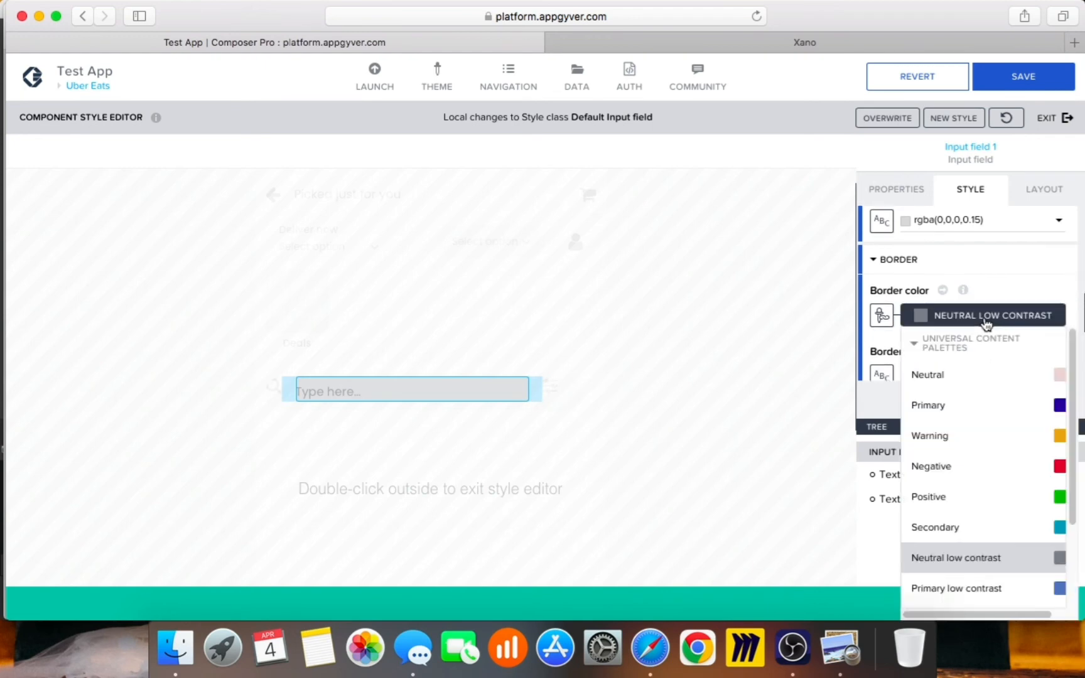
{"action": "scroll", "coordinate": [971, 524], "scroll_direction": "down", "scroll_amount": 2}
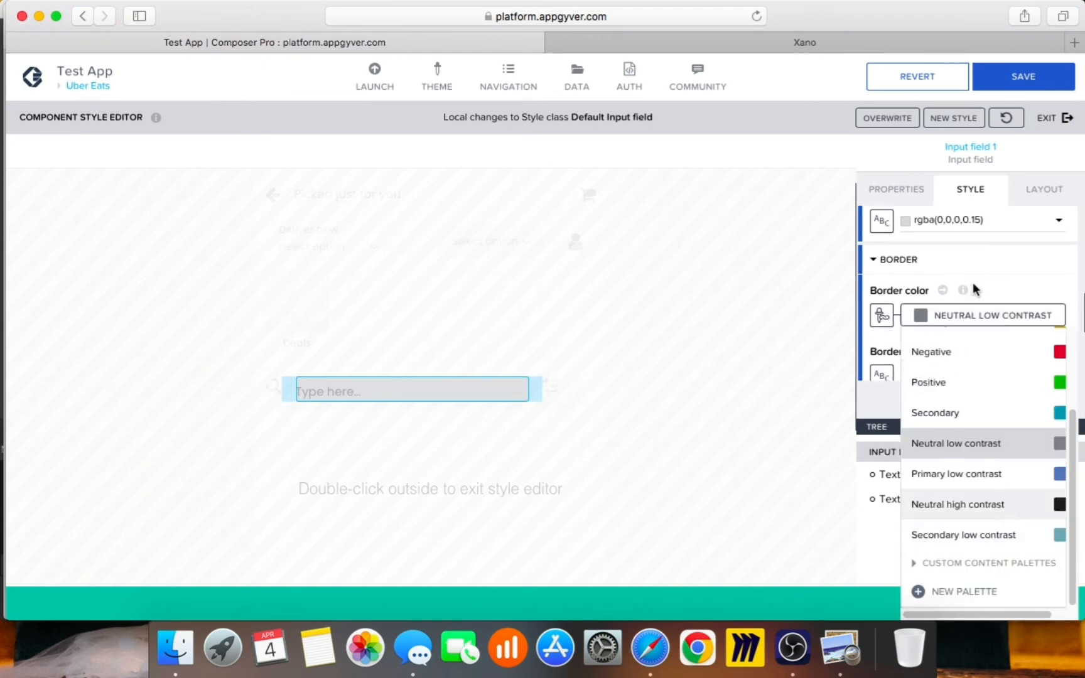
{"action": "key", "text": "Return"}
Step: Set the input field's individual border widths to a static 0 for the top and Medium for the right
{"action": "scroll", "coordinate": [955, 339], "scroll_direction": "down", "scroll_amount": 1}
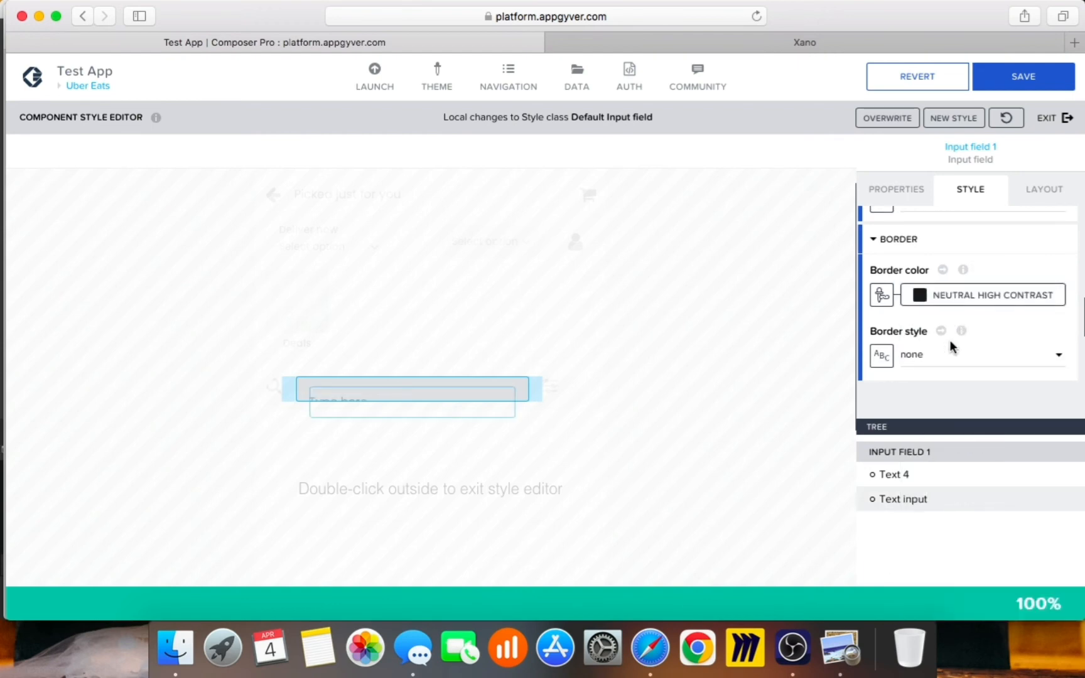
{"action": "scroll", "coordinate": [950, 340], "scroll_direction": "down", "scroll_amount": 2}
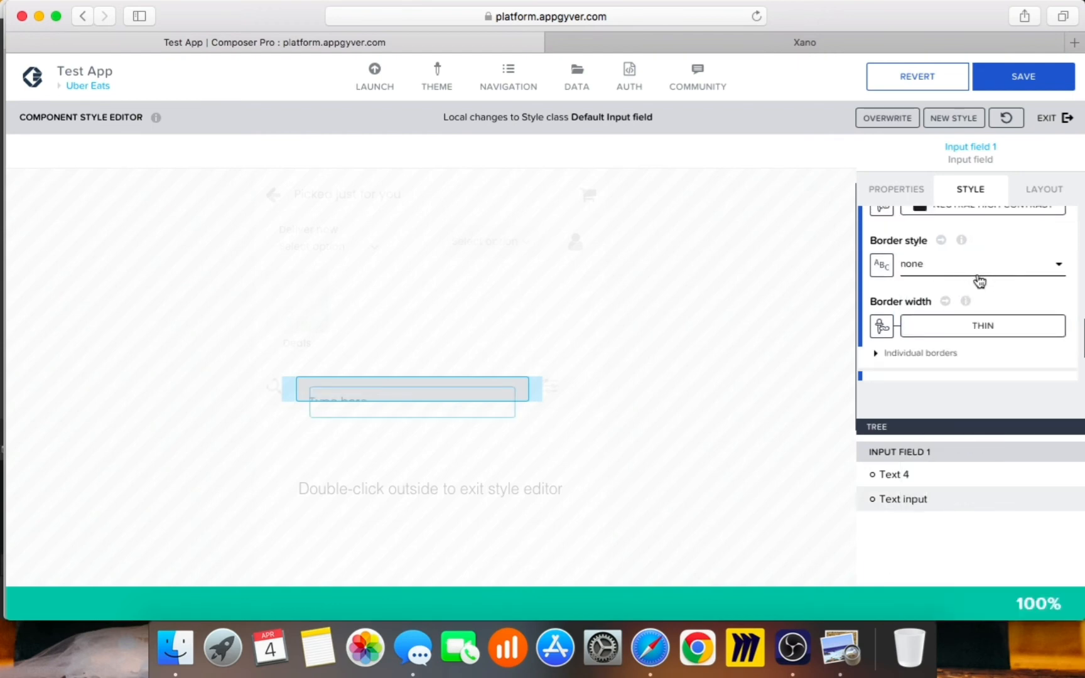
{"action": "scroll", "coordinate": [978, 288], "scroll_direction": "down", "scroll_amount": 1}
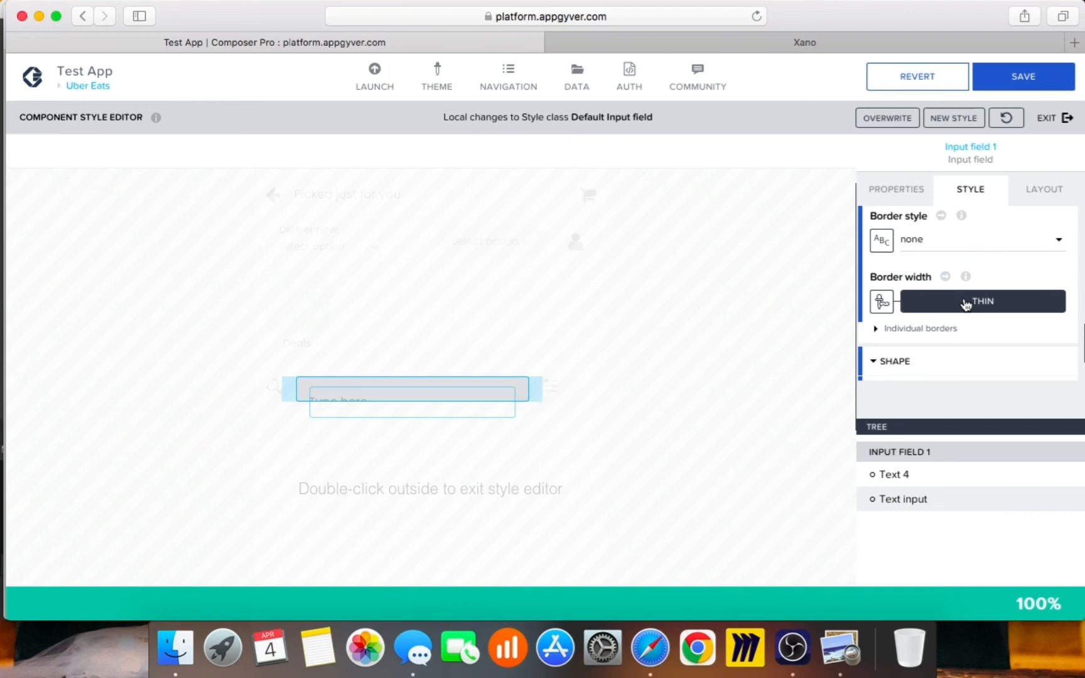
{"action": "left_click", "coordinate": [936, 332]}
{"action": "scroll", "coordinate": [1018, 327], "scroll_direction": "down", "scroll_amount": 3}
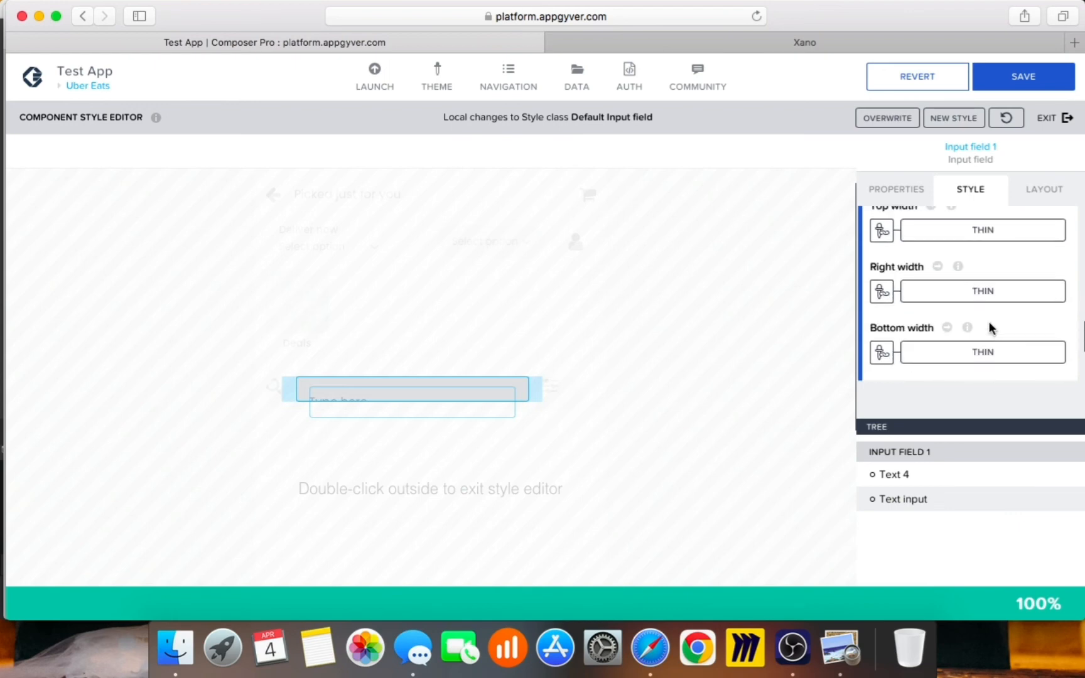
{"action": "scroll", "coordinate": [926, 244], "scroll_direction": "up", "scroll_amount": 1}
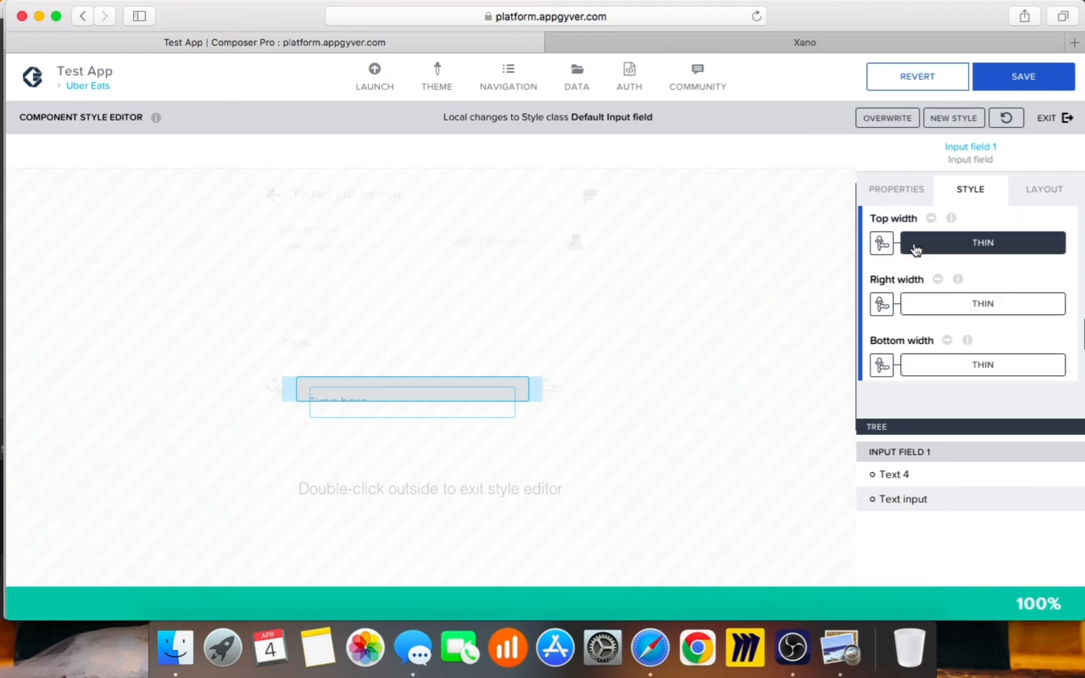
{"action": "left_click", "coordinate": [918, 247]}
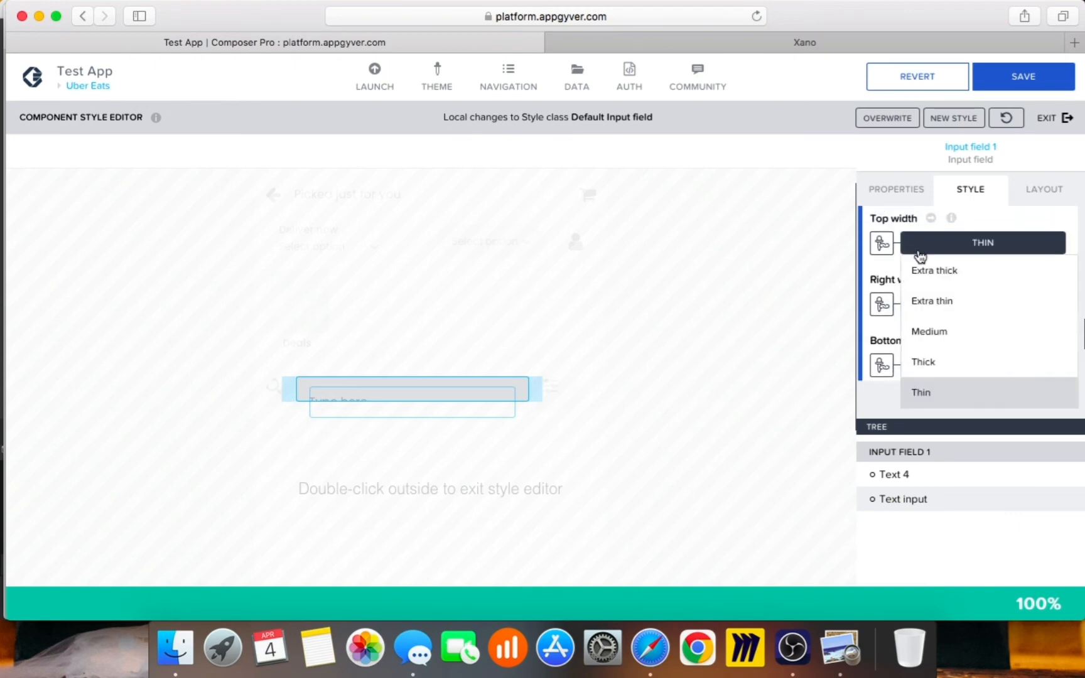
{"action": "left_click", "coordinate": [882, 246]}
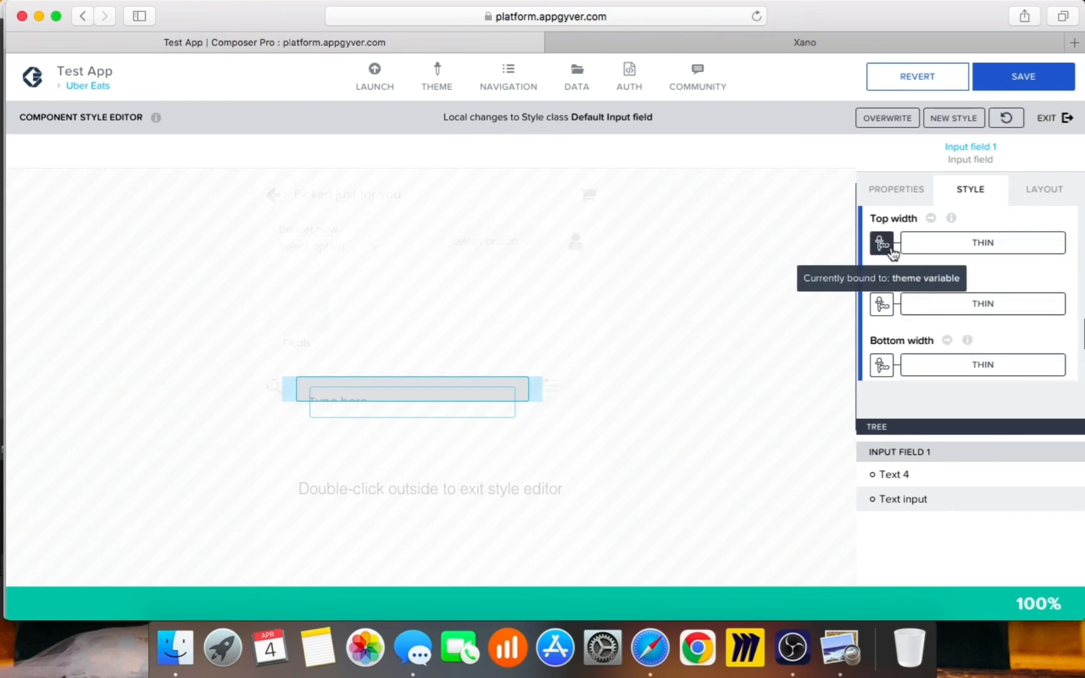
{"action": "left_click", "coordinate": [892, 249]}
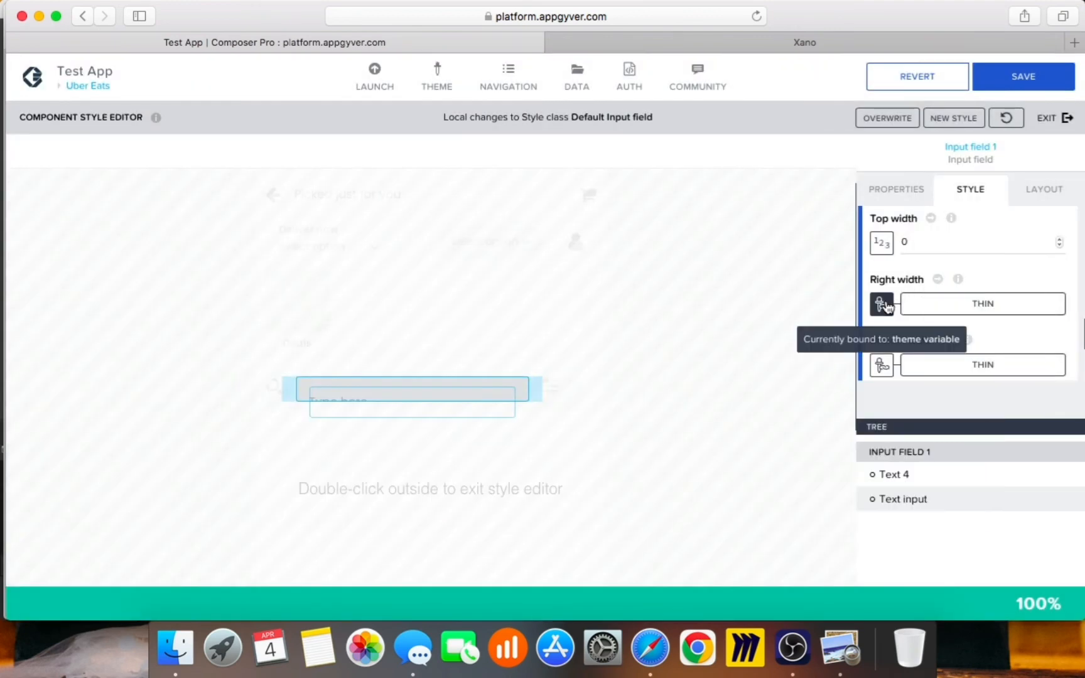
{"action": "left_click", "coordinate": [949, 305]}
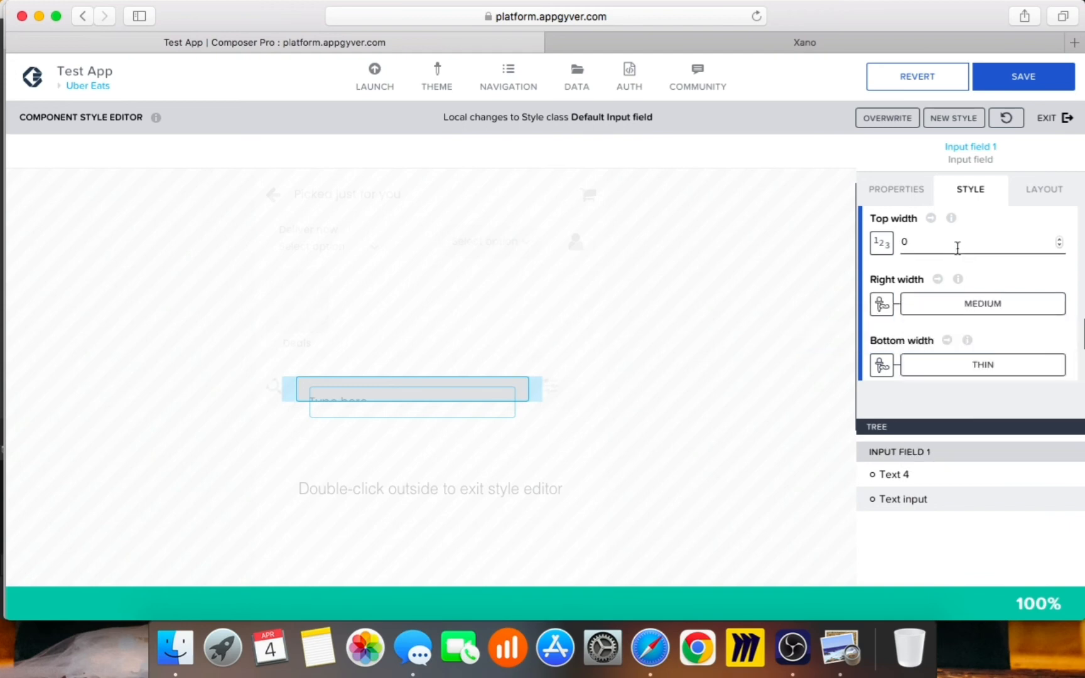
Step: Set the input field's border style to solid
{"action": "scroll", "coordinate": [1011, 269], "scroll_direction": "up", "scroll_amount": 1}
{"action": "scroll", "coordinate": [1012, 270], "scroll_direction": "up", "scroll_amount": 3}
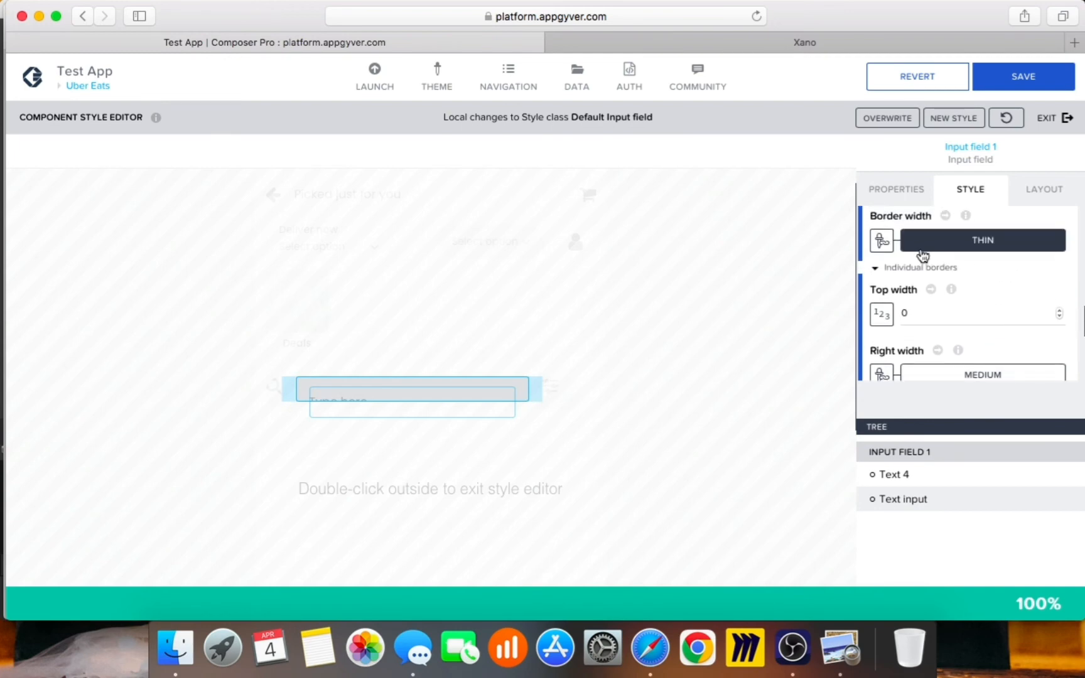
{"action": "scroll", "coordinate": [941, 312], "scroll_direction": "up", "scroll_amount": 1}
{"action": "scroll", "coordinate": [939, 313], "scroll_direction": "up", "scroll_amount": 4}
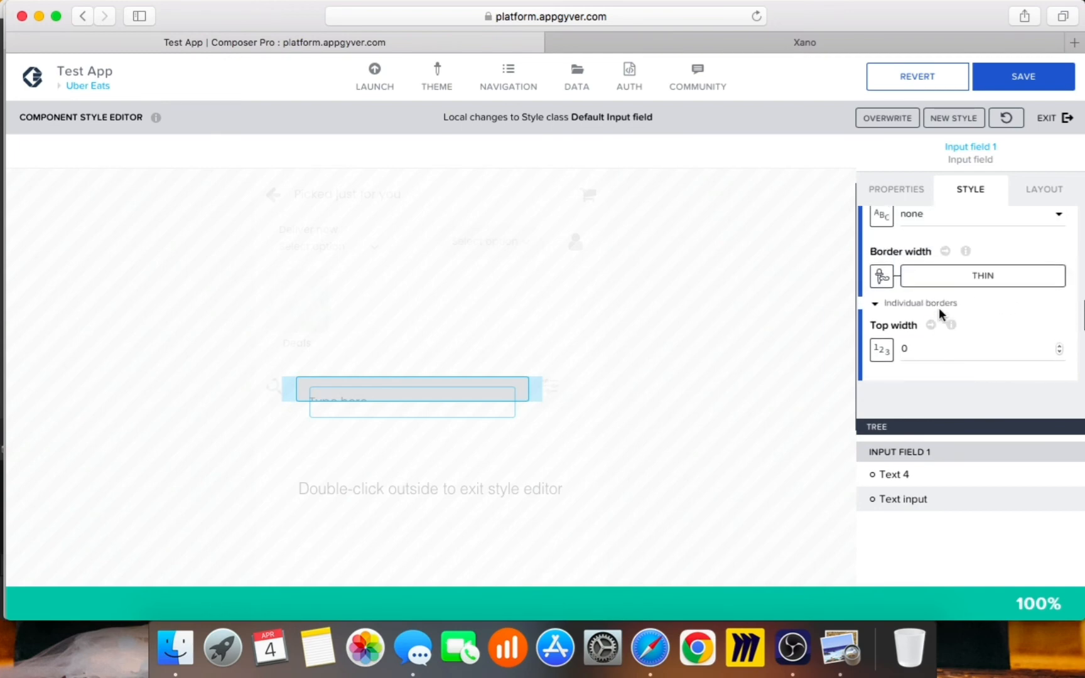
{"action": "left_click", "coordinate": [955, 278]}
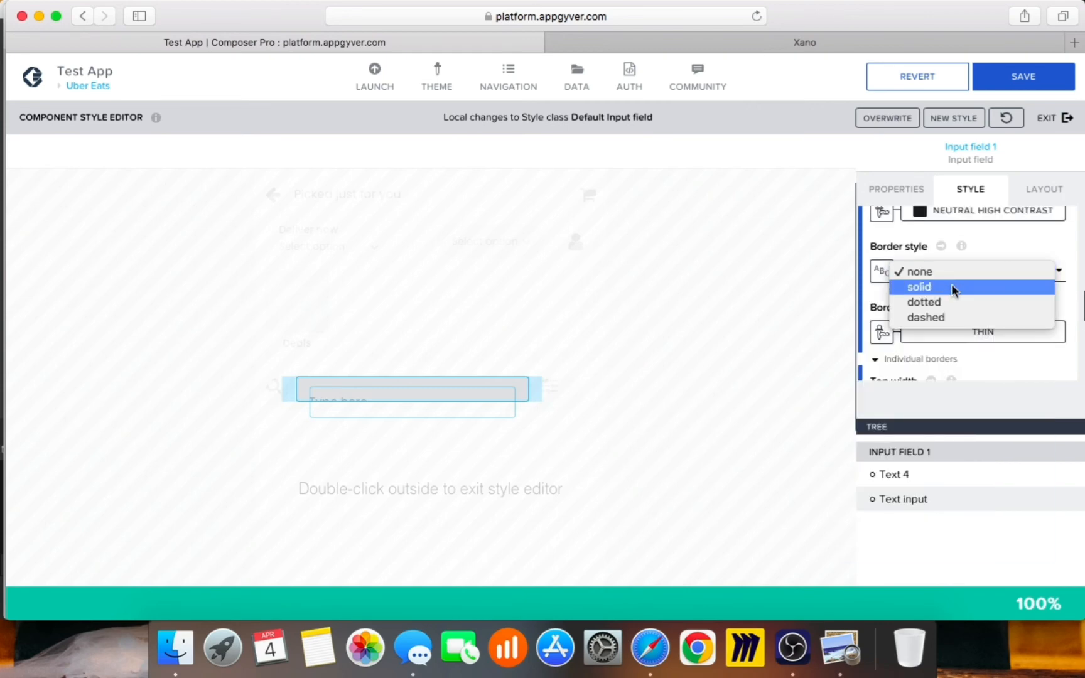
{"action": "left_click", "coordinate": [950, 286]}
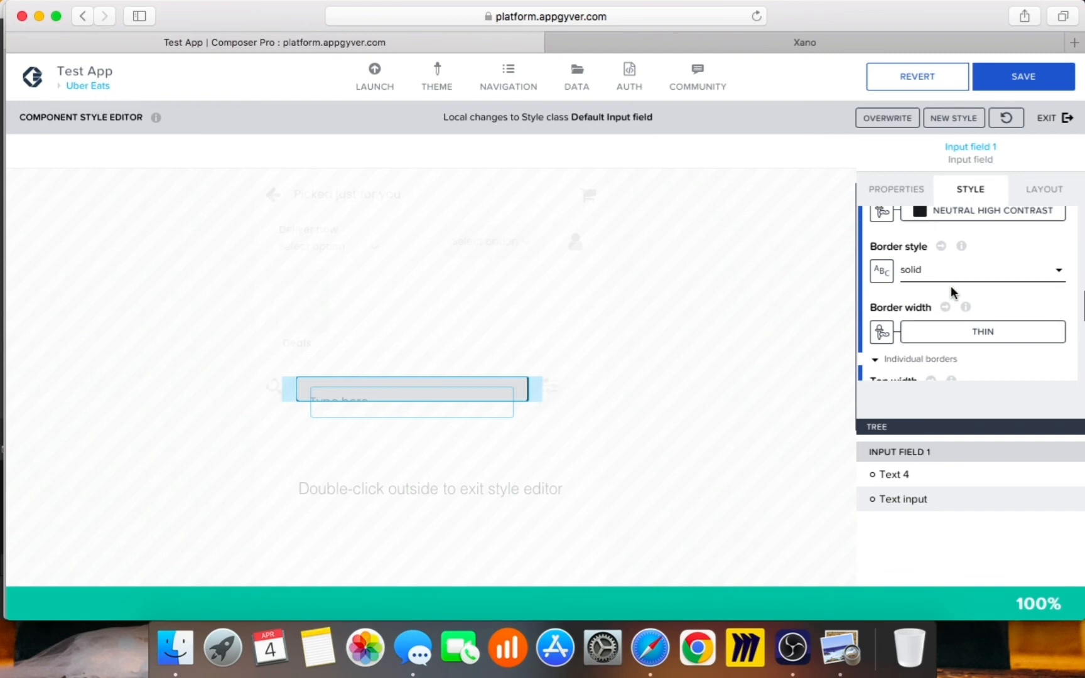
Step: Set the input field's left border width to a static number of 0
{"action": "scroll", "coordinate": [1033, 324], "scroll_direction": "down", "scroll_amount": 2}
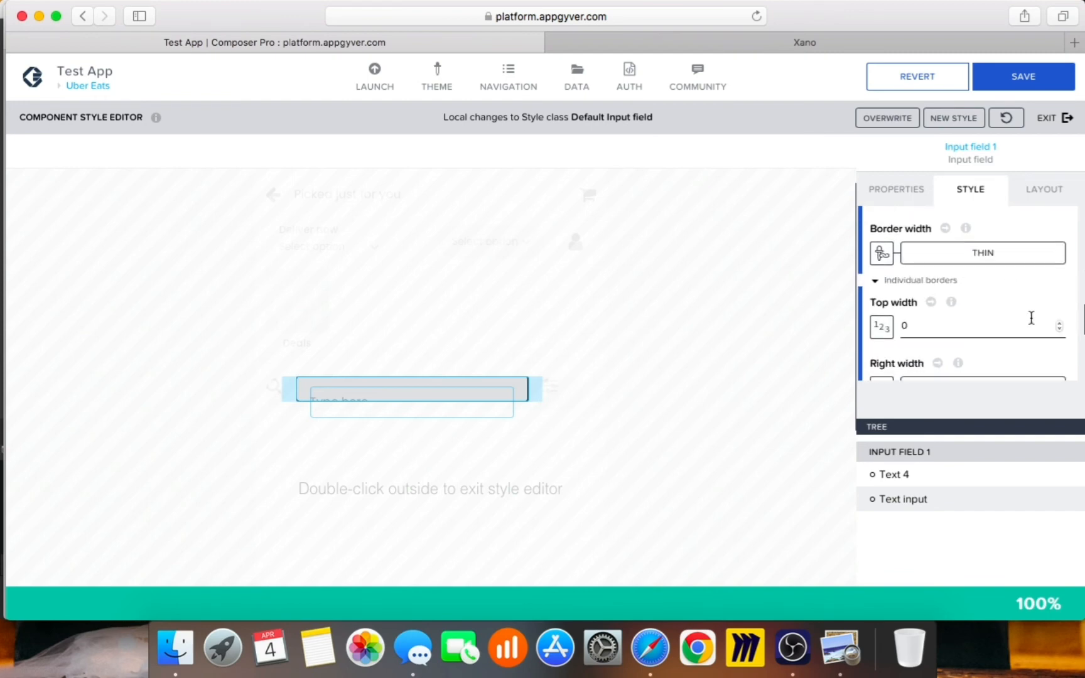
{"action": "scroll", "coordinate": [1034, 323], "scroll_direction": "down", "scroll_amount": 4}
{"action": "scroll", "coordinate": [1033, 324], "scroll_direction": "down", "scroll_amount": 2}
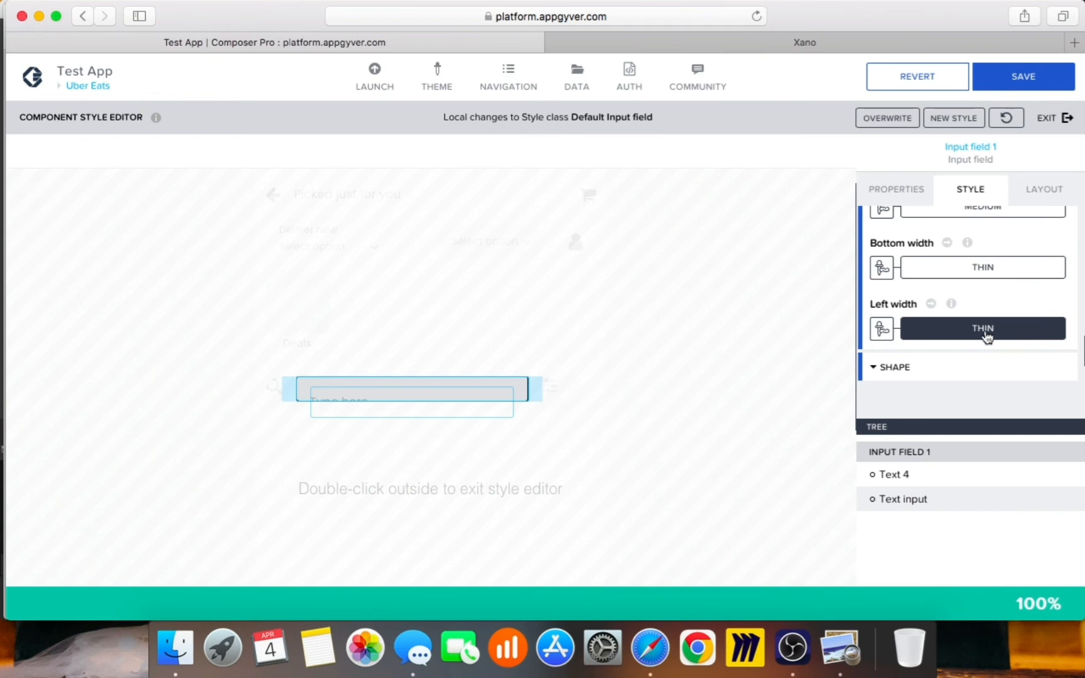
{"action": "left_click", "coordinate": [882, 329]}
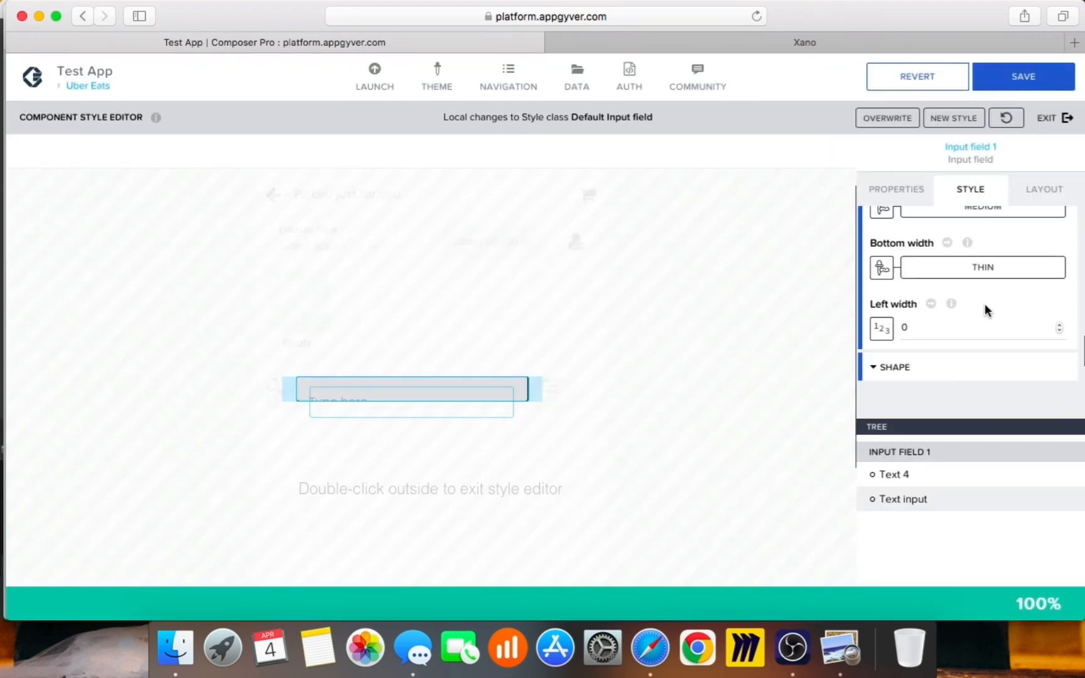
Step: Change the binding of the input field's bottom border width to a static number
{"action": "scroll", "coordinate": [984, 304], "scroll_direction": "up", "scroll_amount": 2}
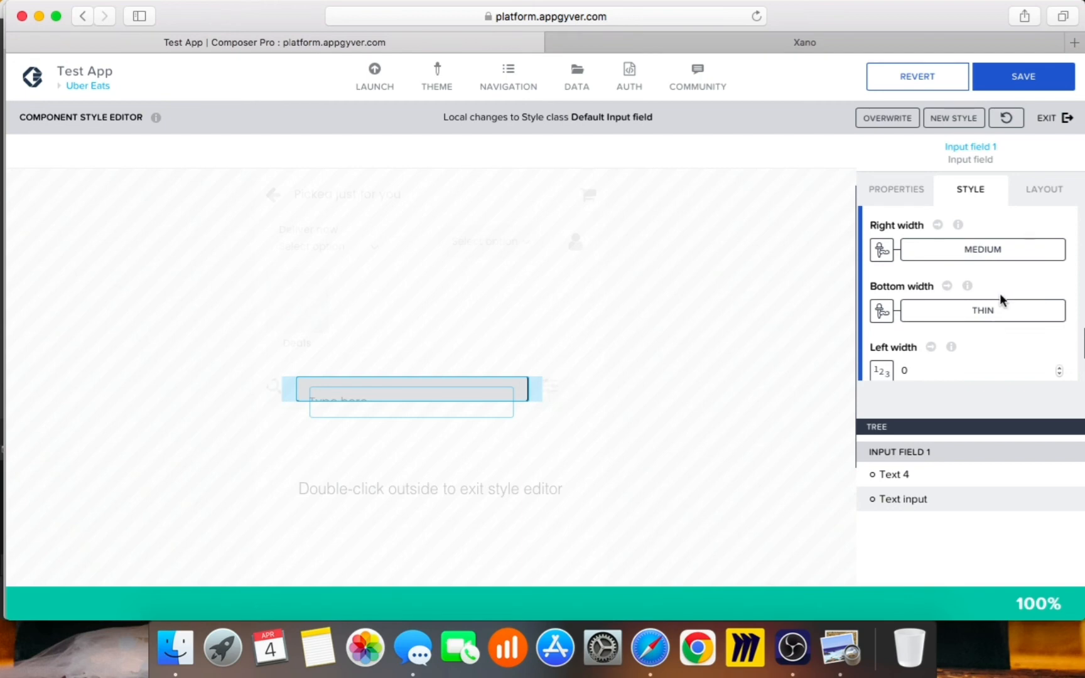
{"action": "left_click", "coordinate": [1005, 314]}
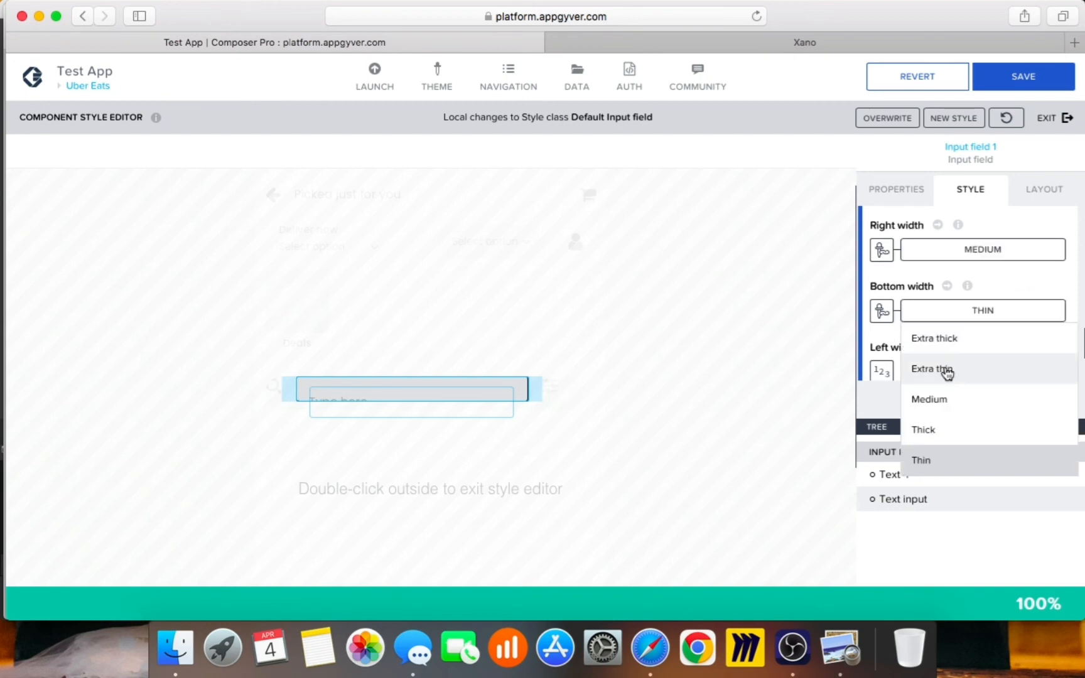
{"action": "left_click", "coordinate": [935, 251]}
{"action": "left_click", "coordinate": [887, 287]}
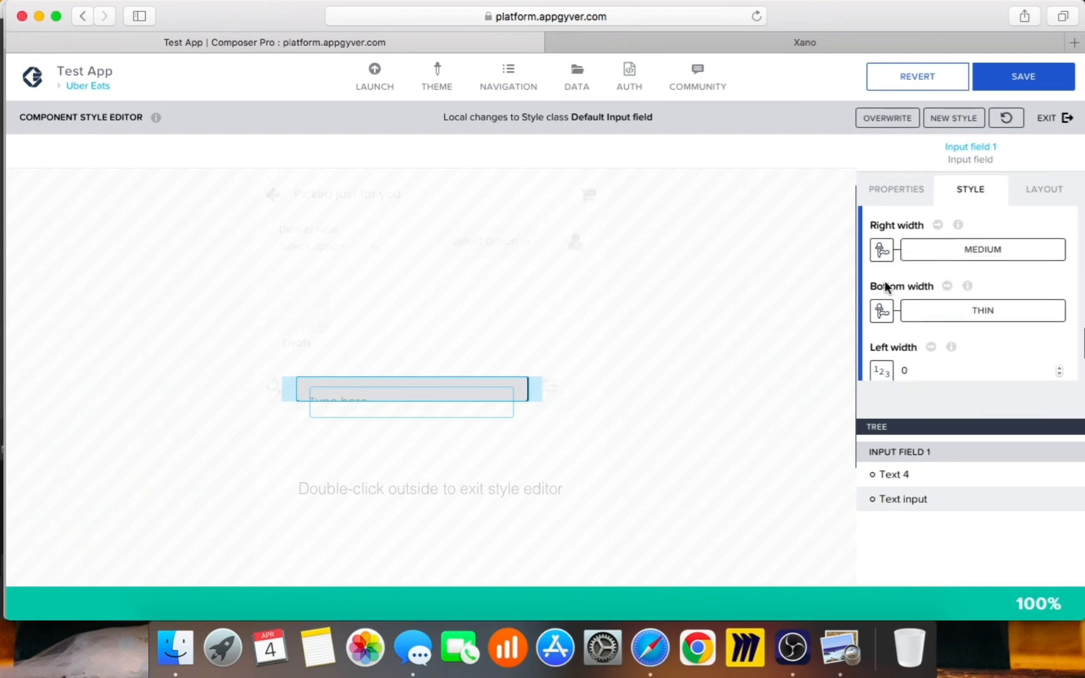
{"action": "left_click", "coordinate": [882, 311]}
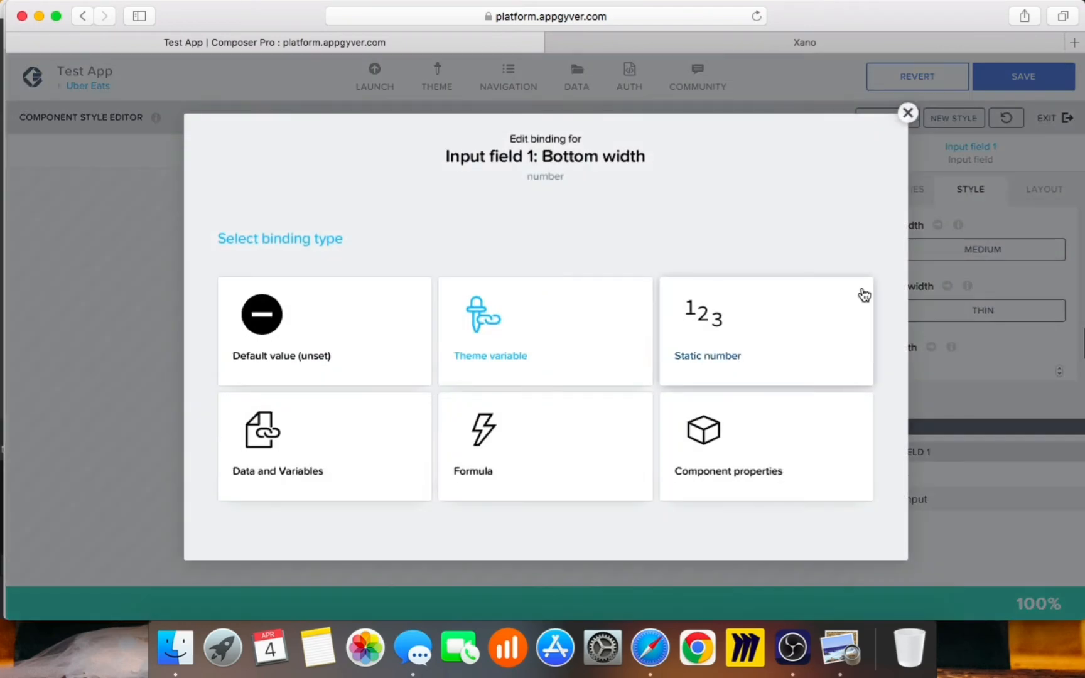
{"action": "left_click", "coordinate": [989, 316]}
Step: Set the input field's corner radius to Square
{"action": "scroll", "coordinate": [989, 317], "scroll_direction": "down", "scroll_amount": 3}
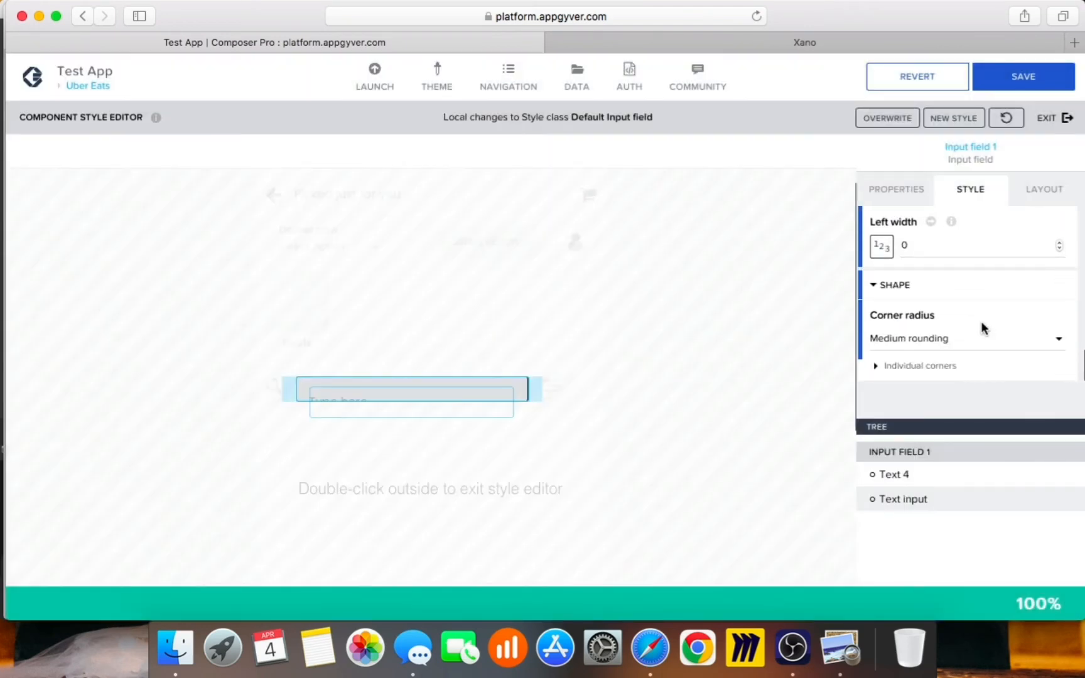
{"action": "left_click", "coordinate": [935, 334]}
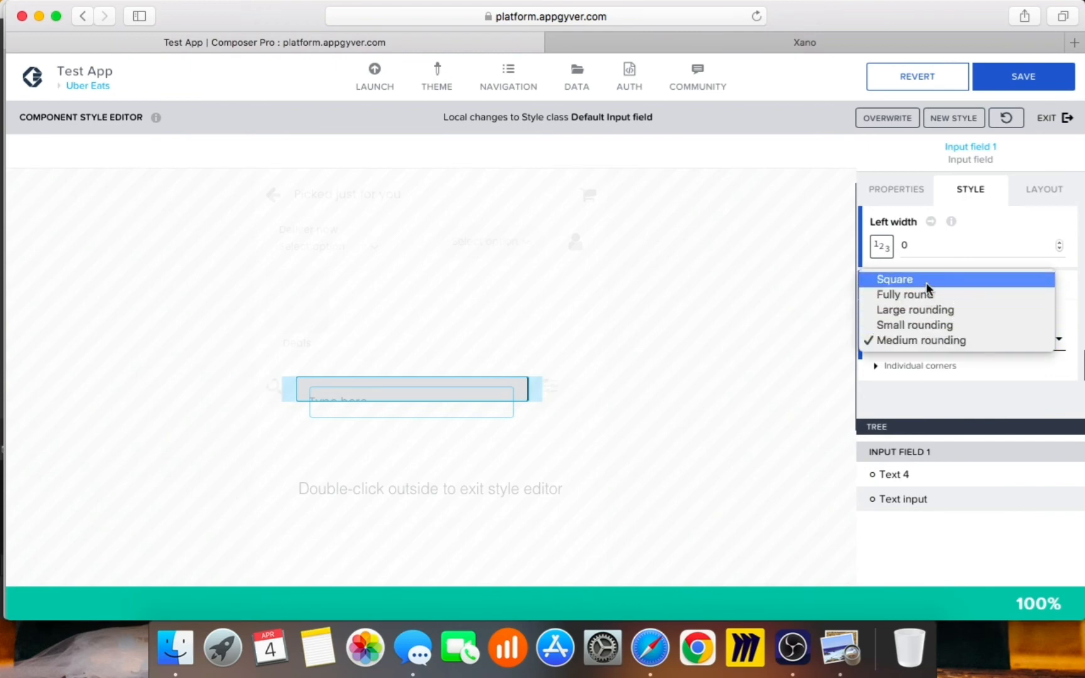
{"action": "left_click", "coordinate": [850, 301]}
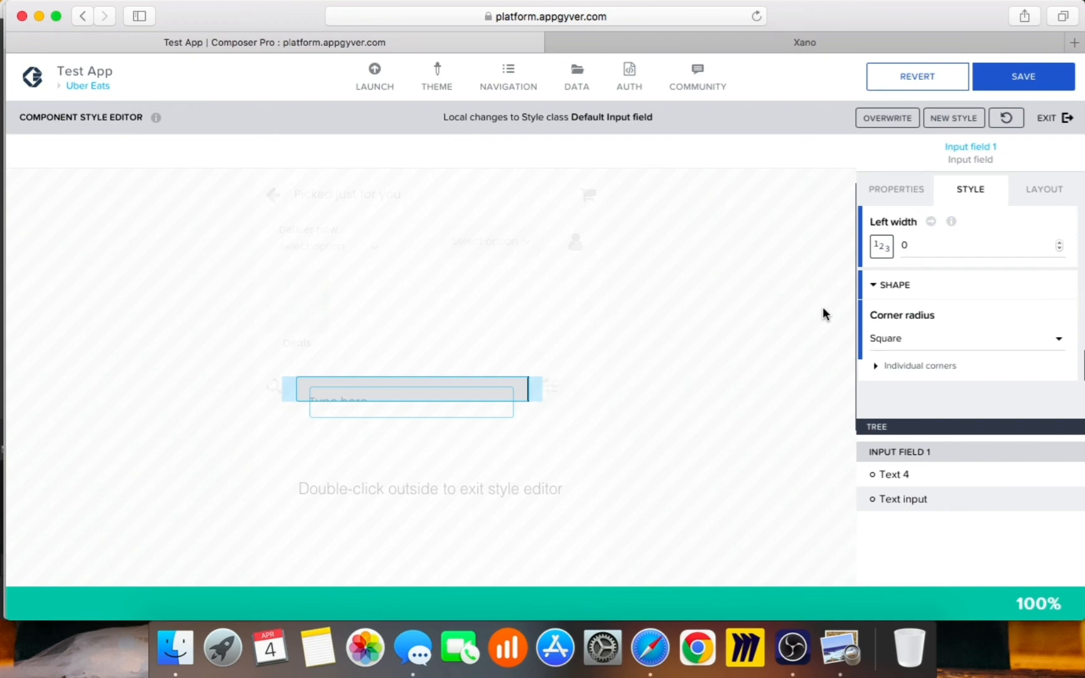
Step: Align the search bar container's components to the vertical middle and justify them horizontally to the middle
{"action": "double_click", "coordinate": [822, 306]}
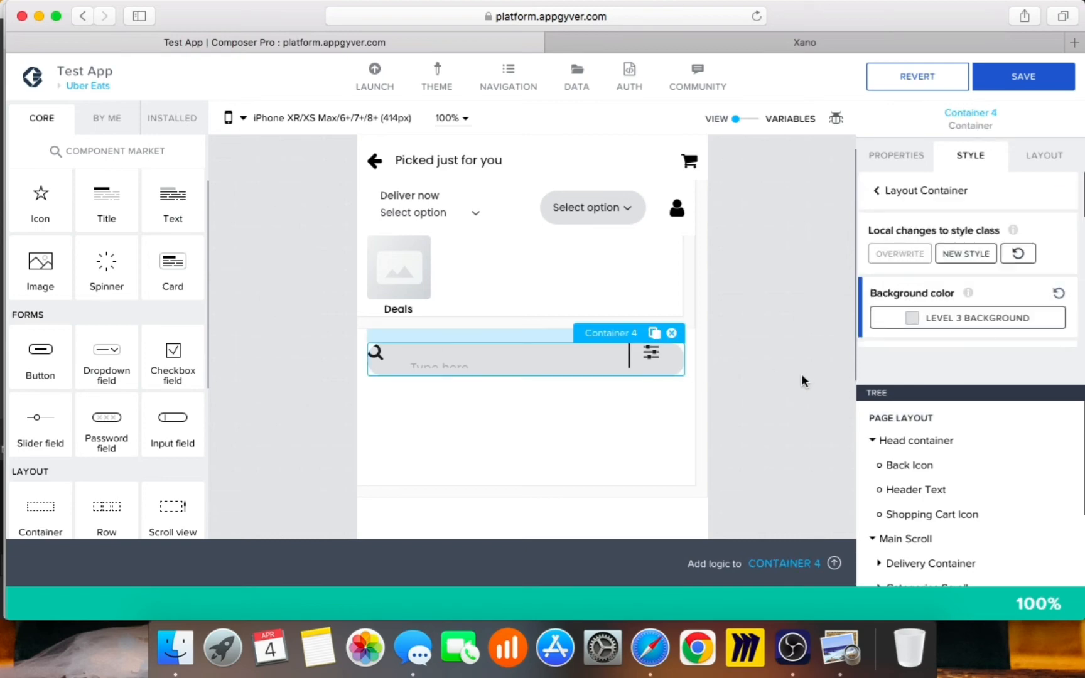
{"action": "left_click", "coordinate": [1026, 164]}
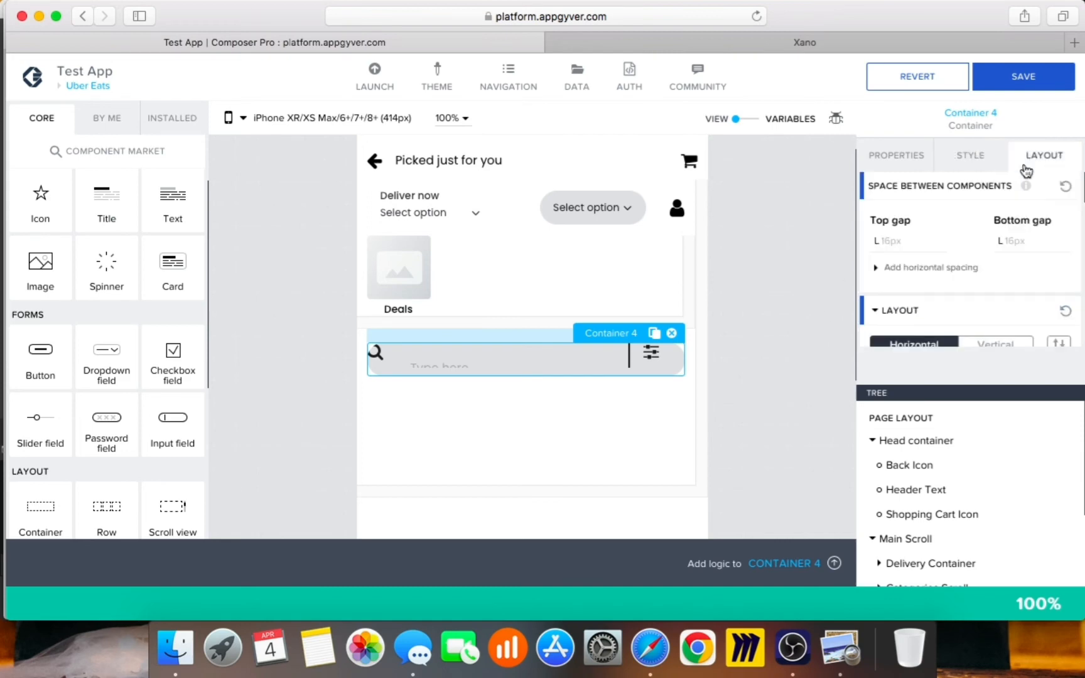
{"action": "scroll", "coordinate": [1003, 262], "scroll_direction": "down", "scroll_amount": 4}
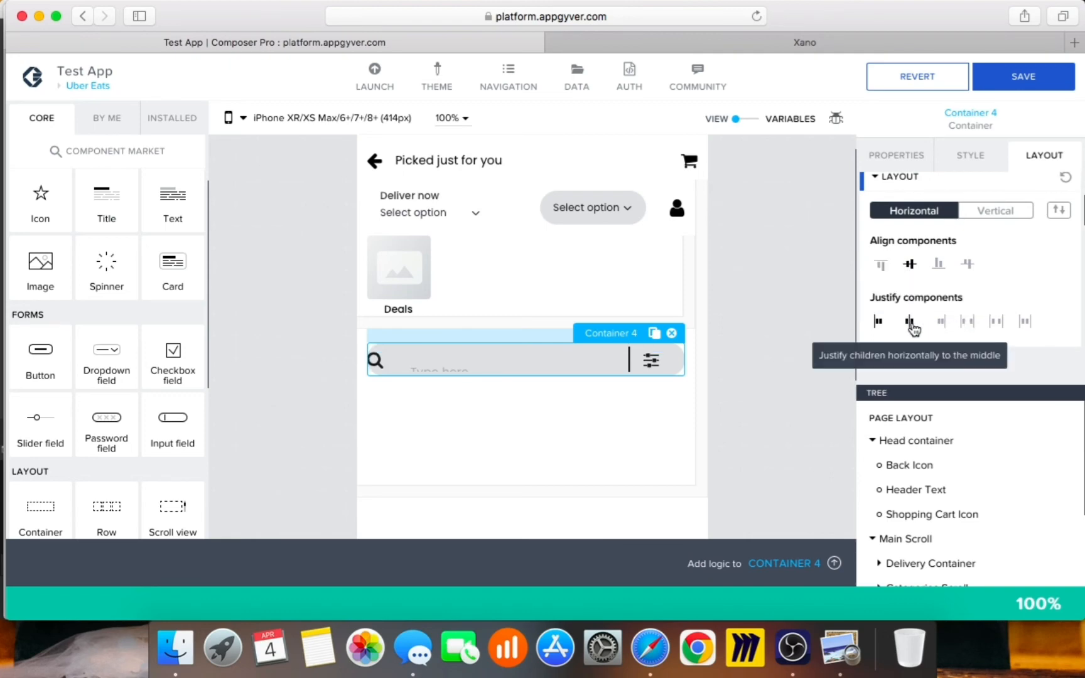
{"action": "scroll", "coordinate": [914, 327], "scroll_direction": "down", "scroll_amount": 1}
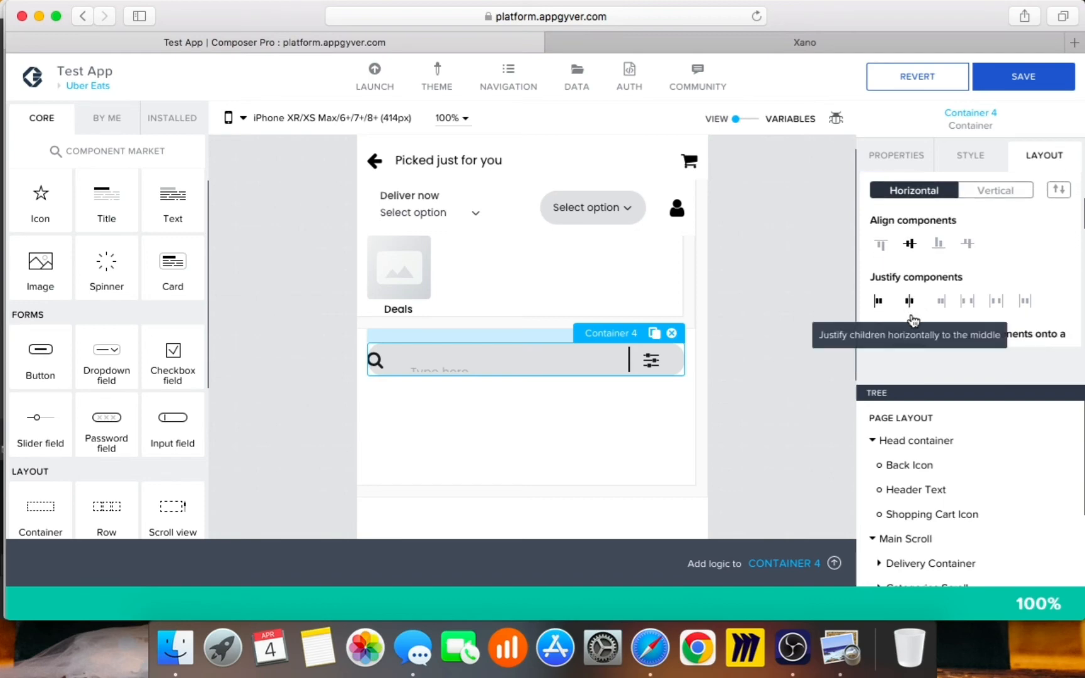
{"action": "left_click", "coordinate": [911, 312]}
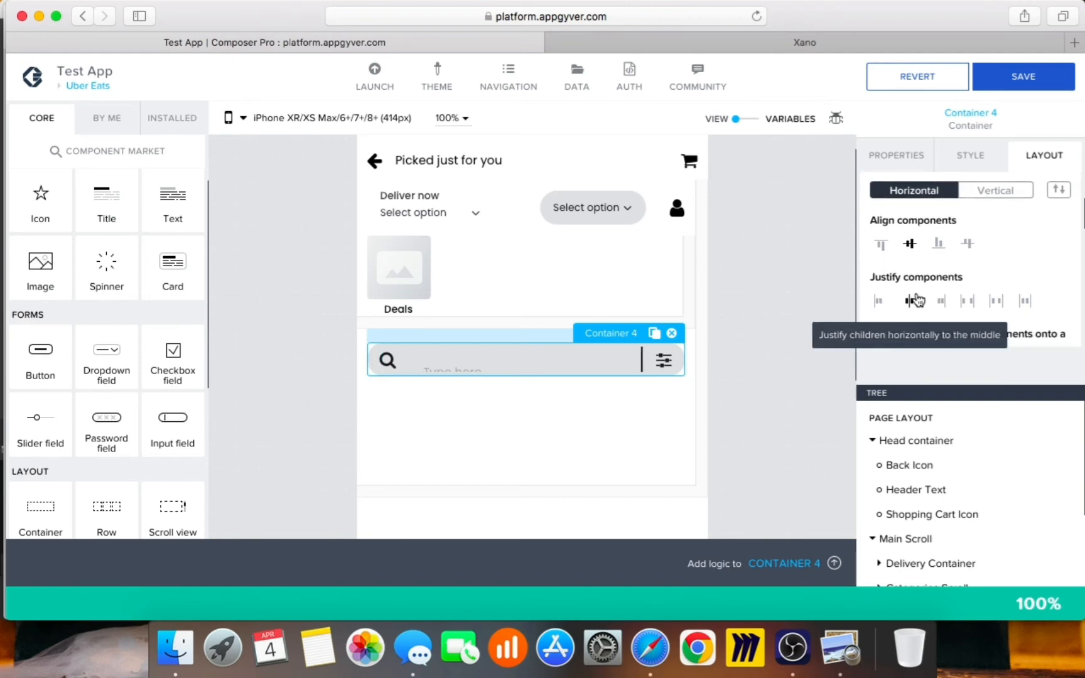
{"action": "scroll", "coordinate": [916, 302], "scroll_direction": "down", "scroll_amount": 2}
{"action": "scroll", "coordinate": [917, 305], "scroll_direction": "down", "scroll_amount": 4}
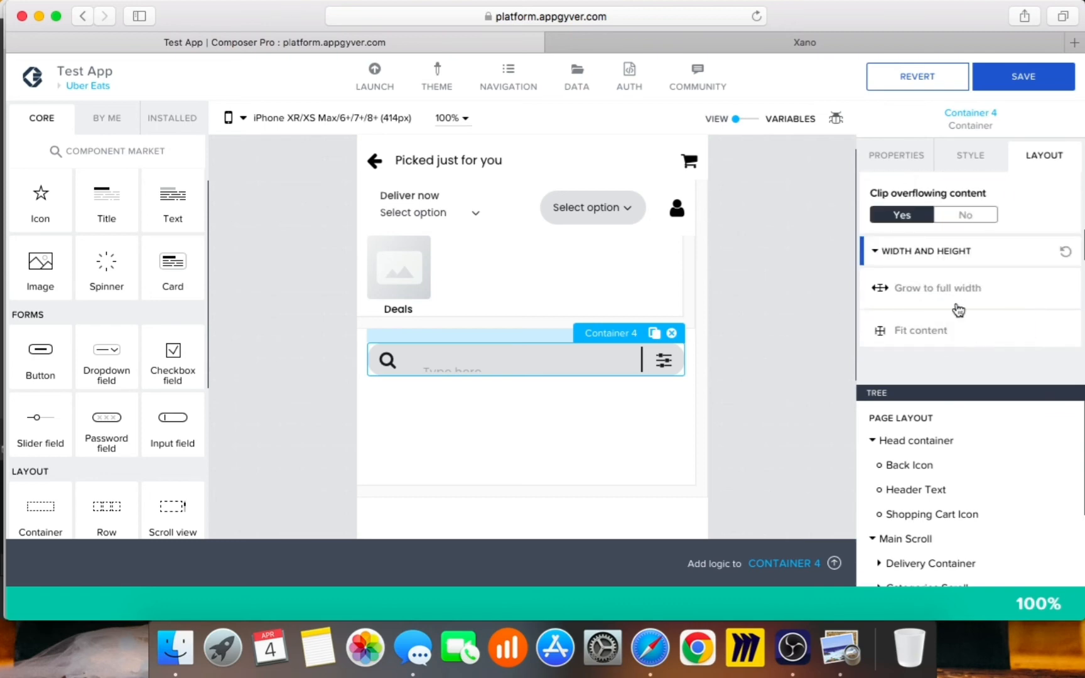
Step: Compare the vertical justification options for the search bar's input field and justify its children to the middle
{"action": "left_click", "coordinate": [470, 373]}
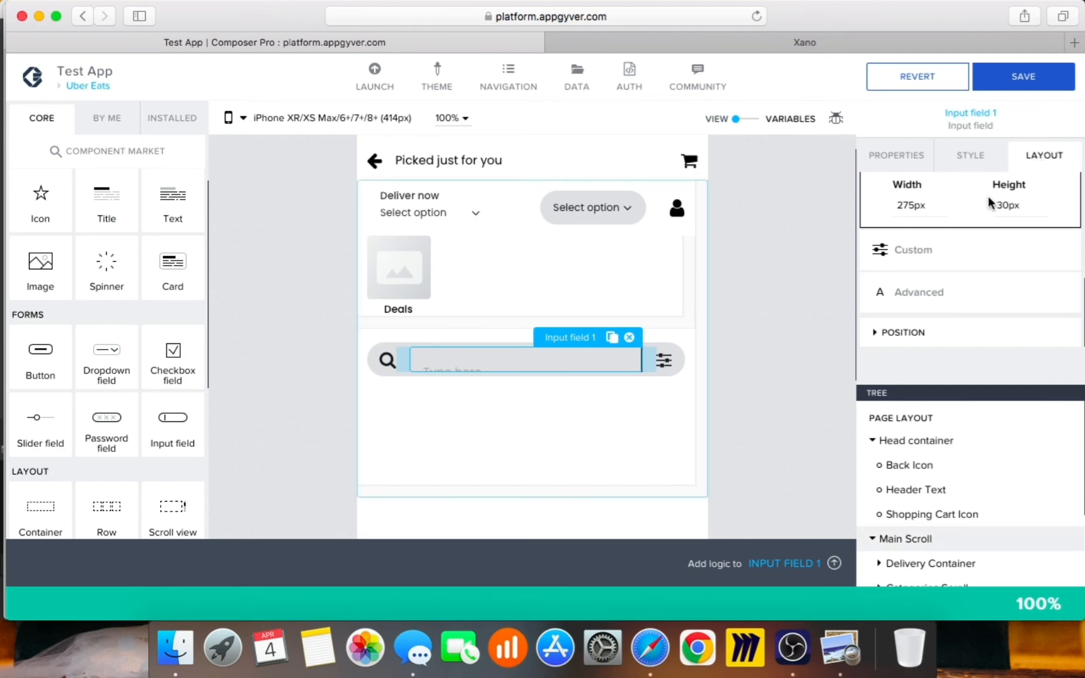
{"action": "double_click", "coordinate": [811, 393]}
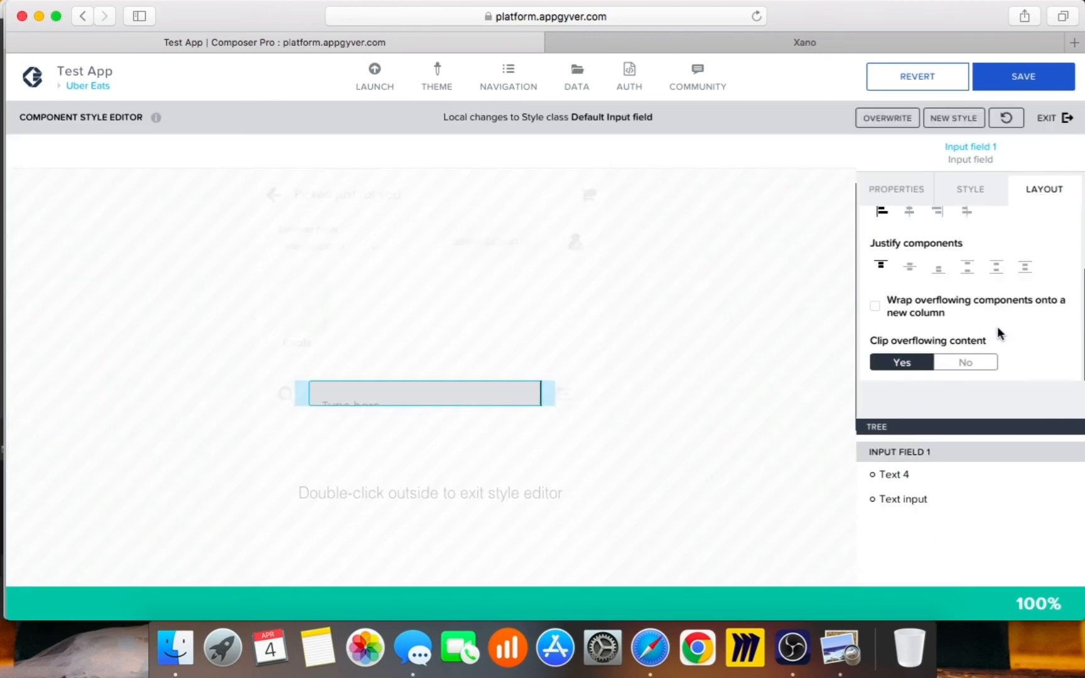
{"action": "left_click", "coordinate": [938, 271]}
{"action": "left_click", "coordinate": [912, 277]}
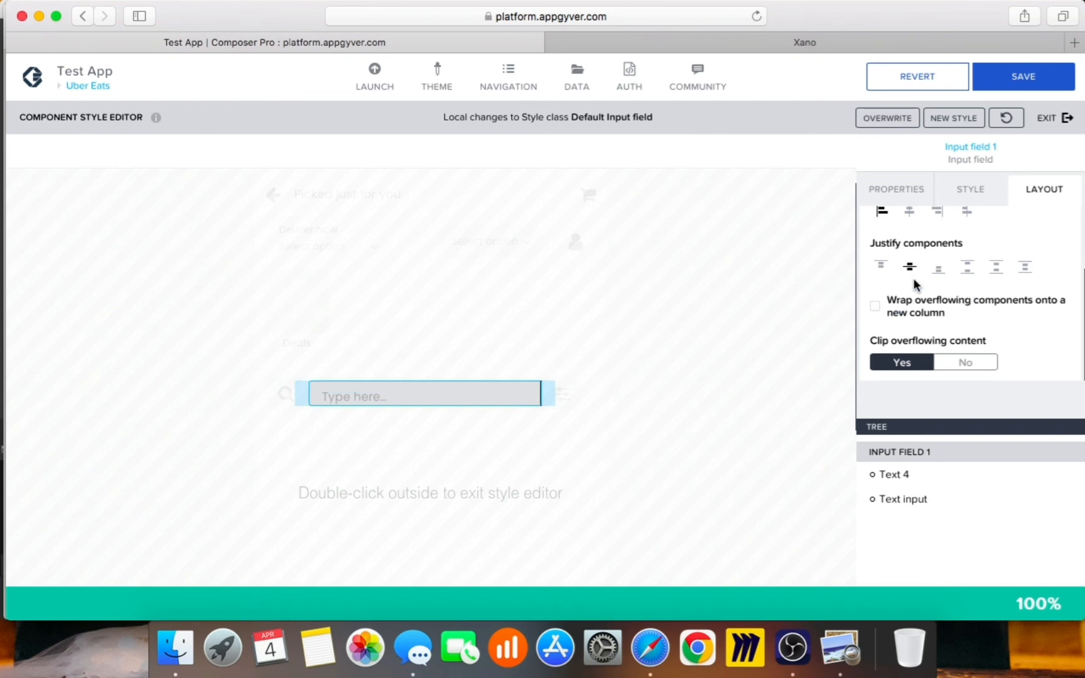
{"action": "left_click", "coordinate": [967, 275]}
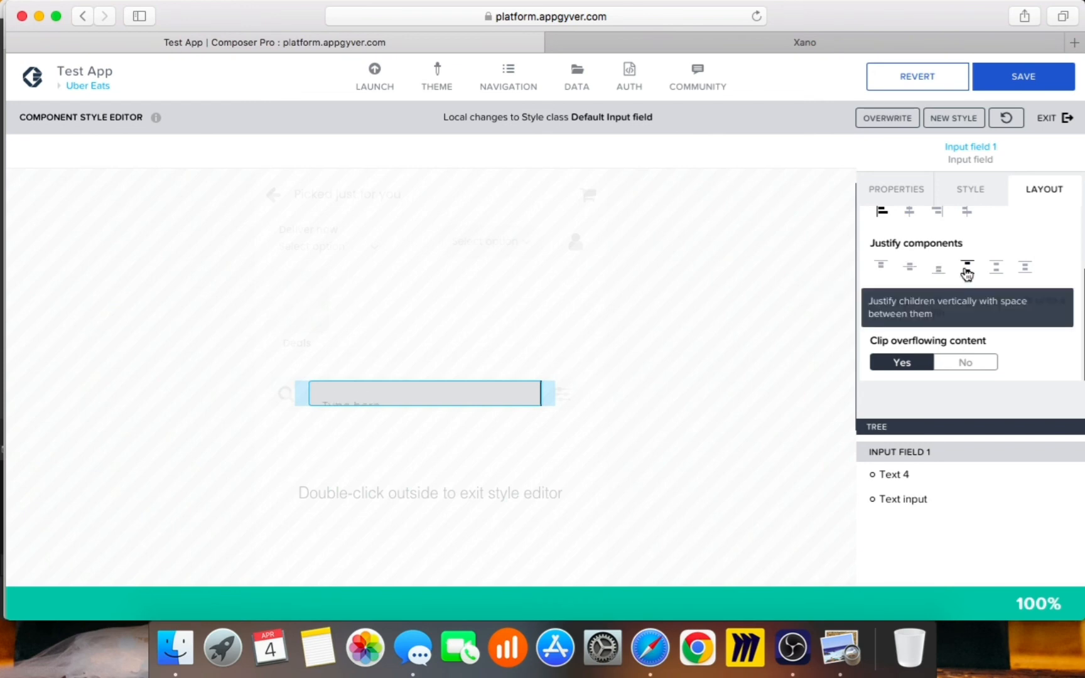
{"action": "left_click", "coordinate": [1023, 275]}
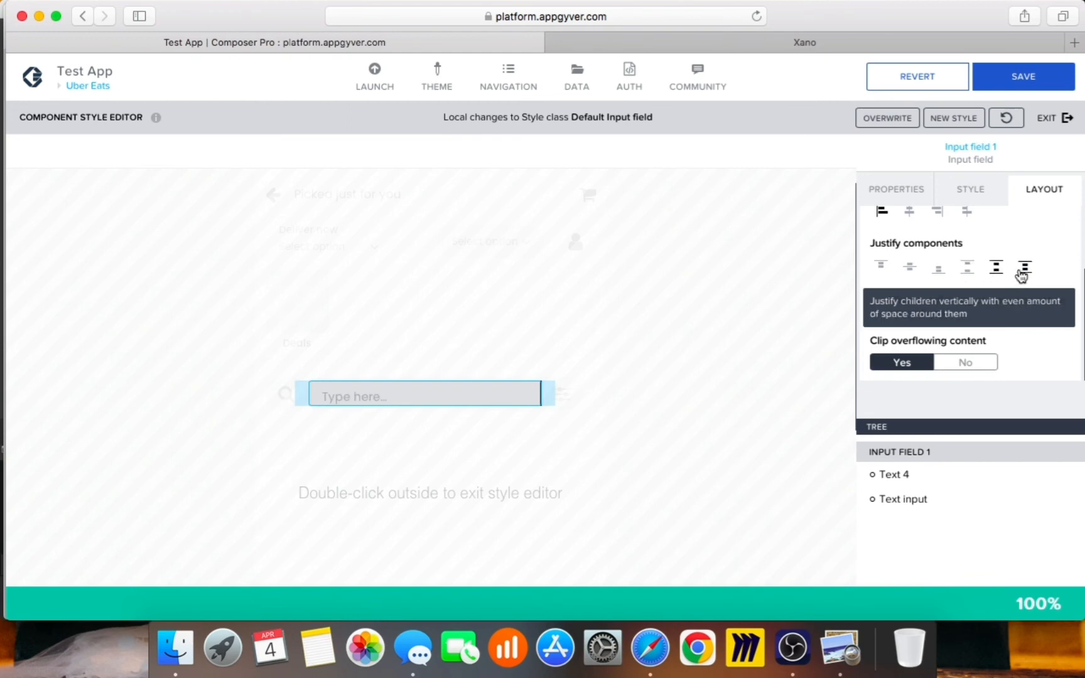
{"action": "left_click", "coordinate": [912, 273]}
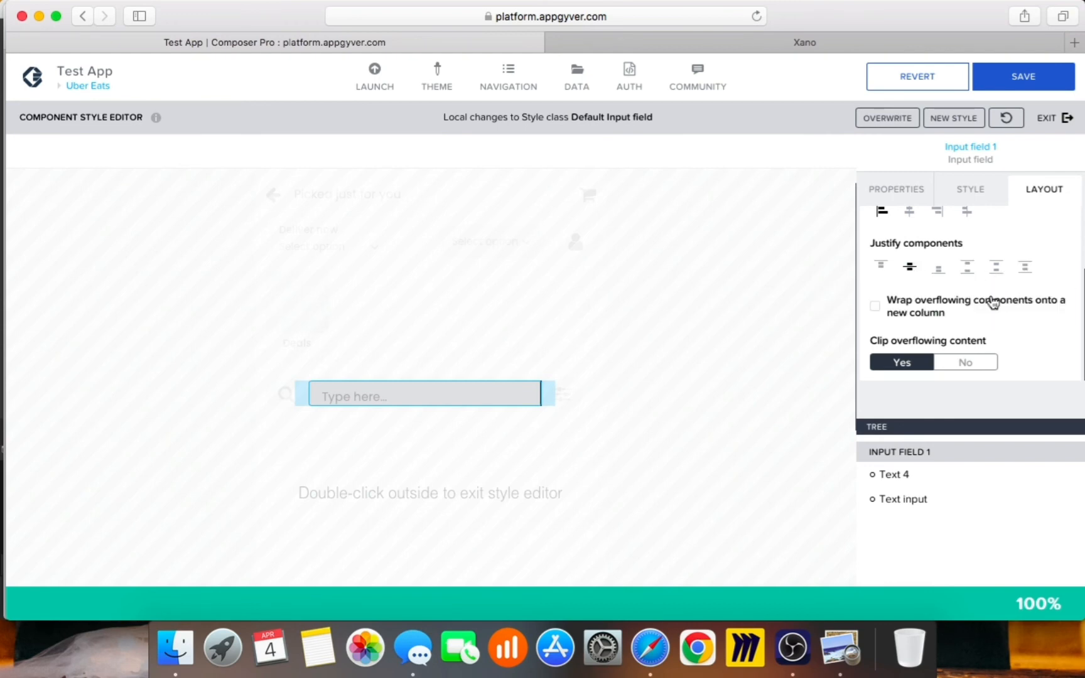
{"action": "double_click", "coordinate": [762, 320]}
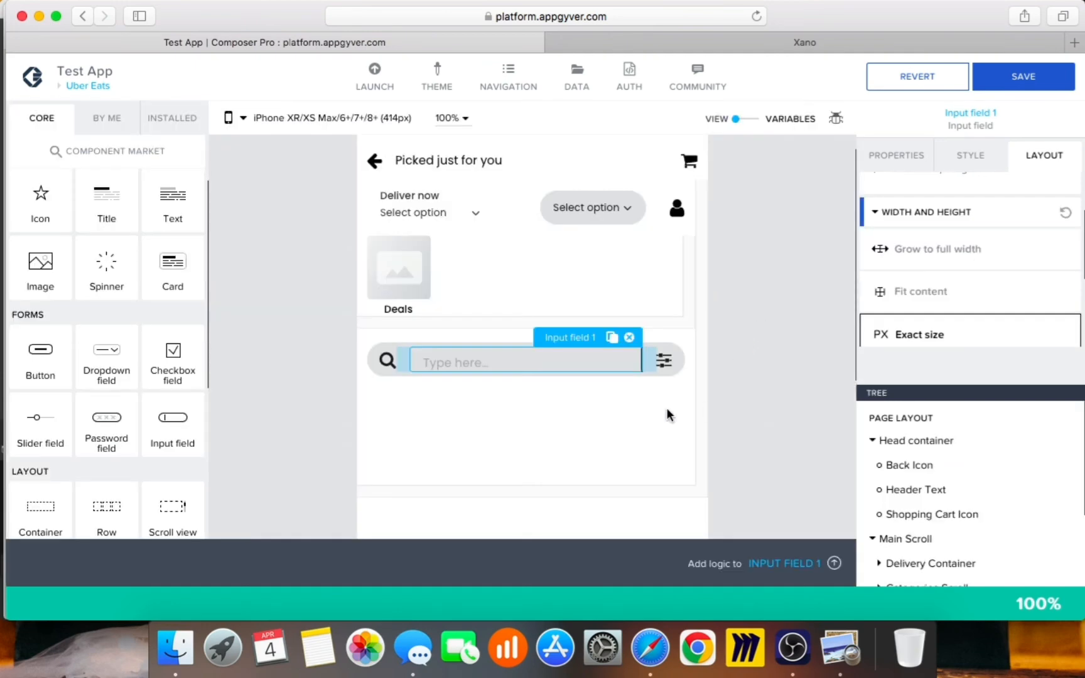
Step: Align the Uber Eats page's components to the horizontal center and save the application
{"action": "left_click", "coordinate": [426, 383]}
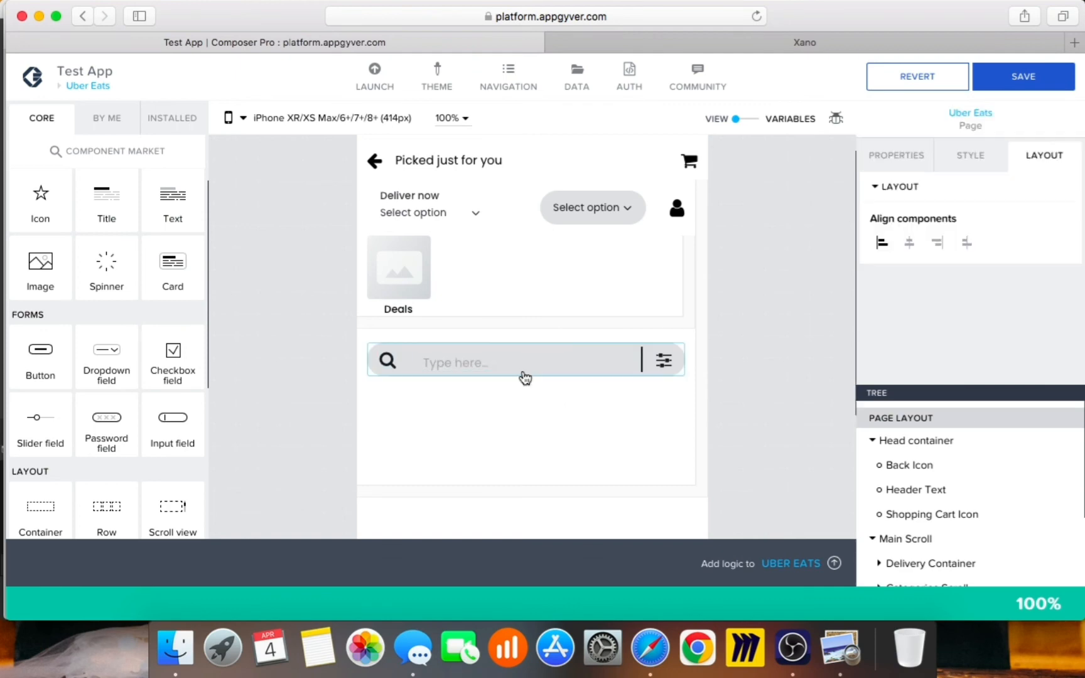
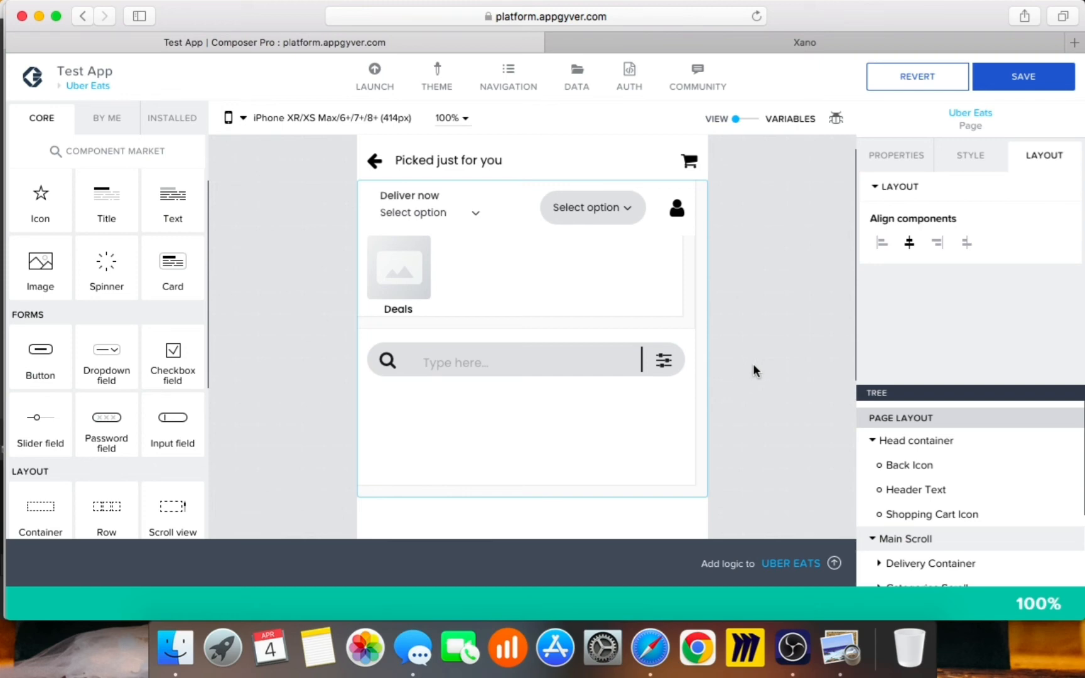
{"action": "left_click", "coordinate": [1040, 77]}
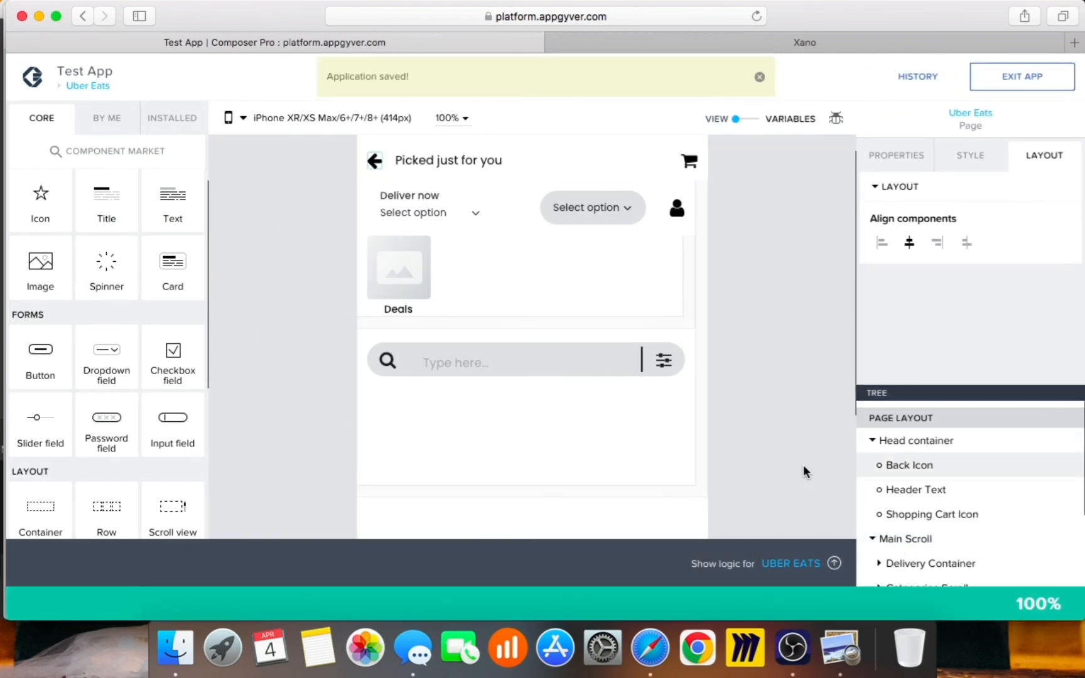
Step: Check the search bar in the Uber Eats reference image, then inspect the app's web preview in a window narrowed to roughly phone width
{"action": "left_click", "coordinate": [840, 647]}
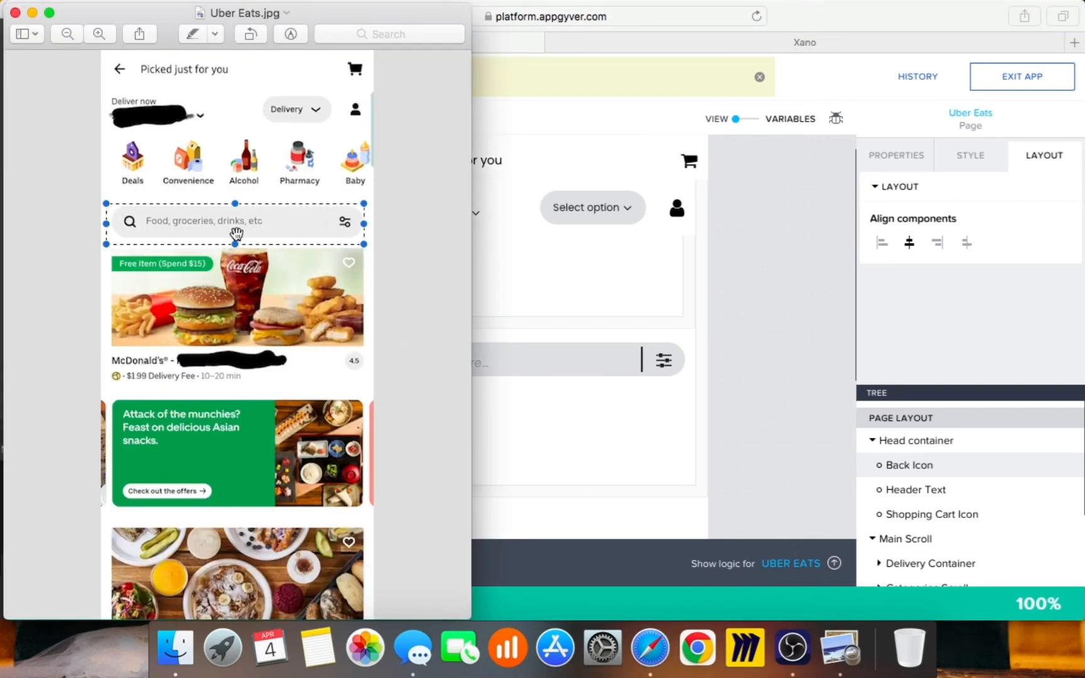
{"action": "left_click", "coordinate": [477, 173]}
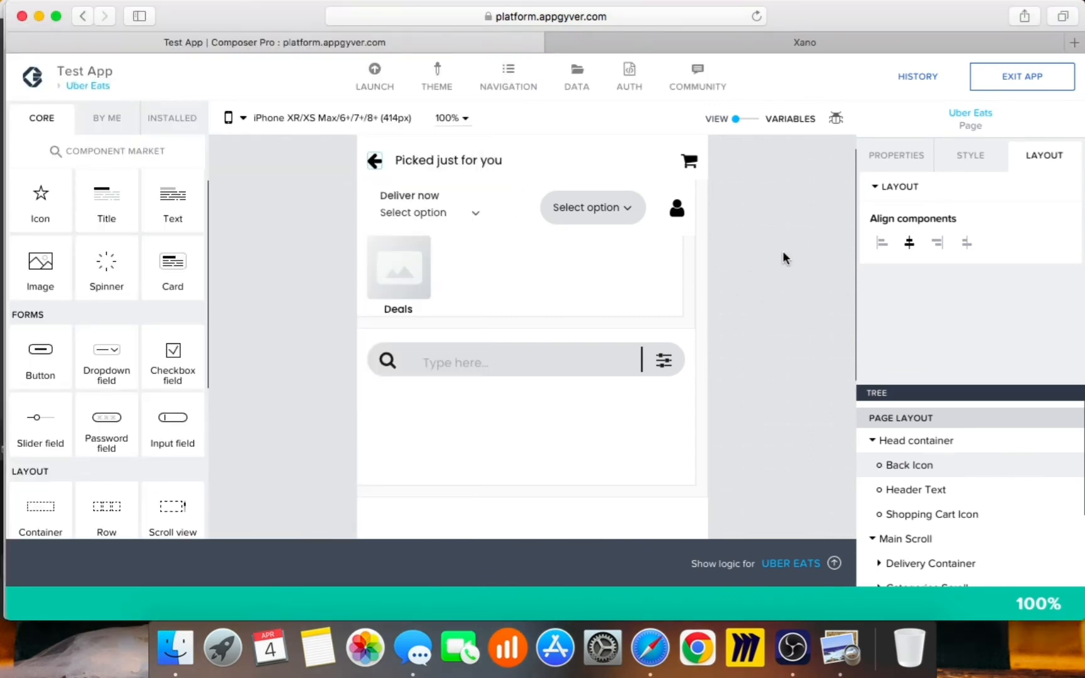
{"action": "left_click", "coordinate": [375, 74]}
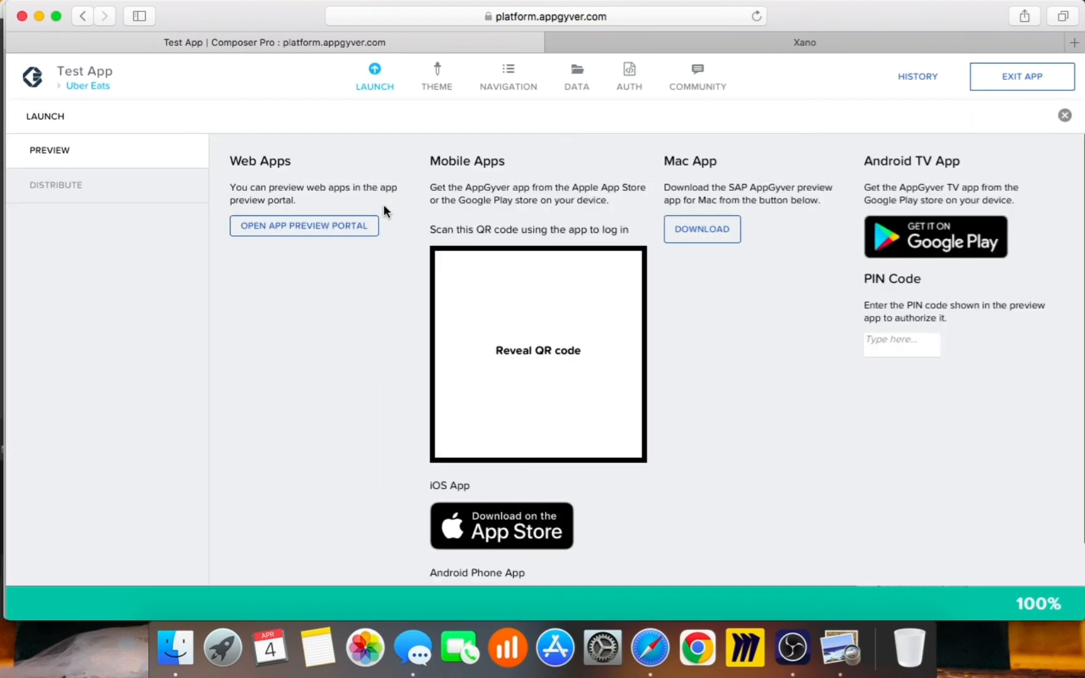
{"action": "left_click", "coordinate": [331, 227]}
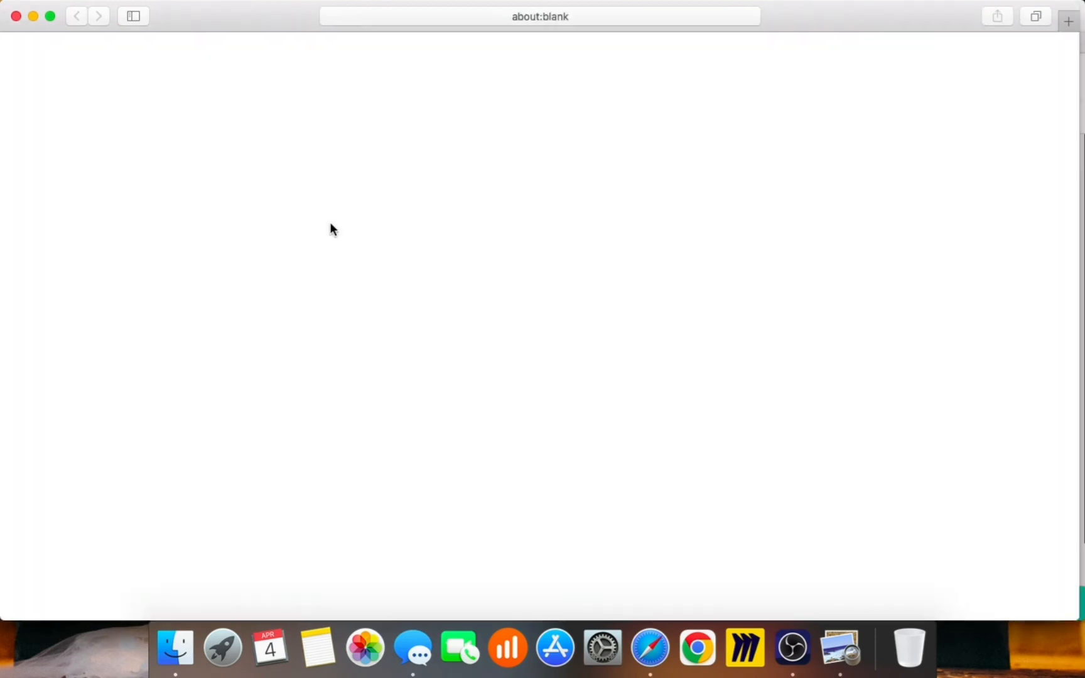
{"action": "left_click_drag", "start_coordinate": [2, 289], "coordinate": [897, 312]}
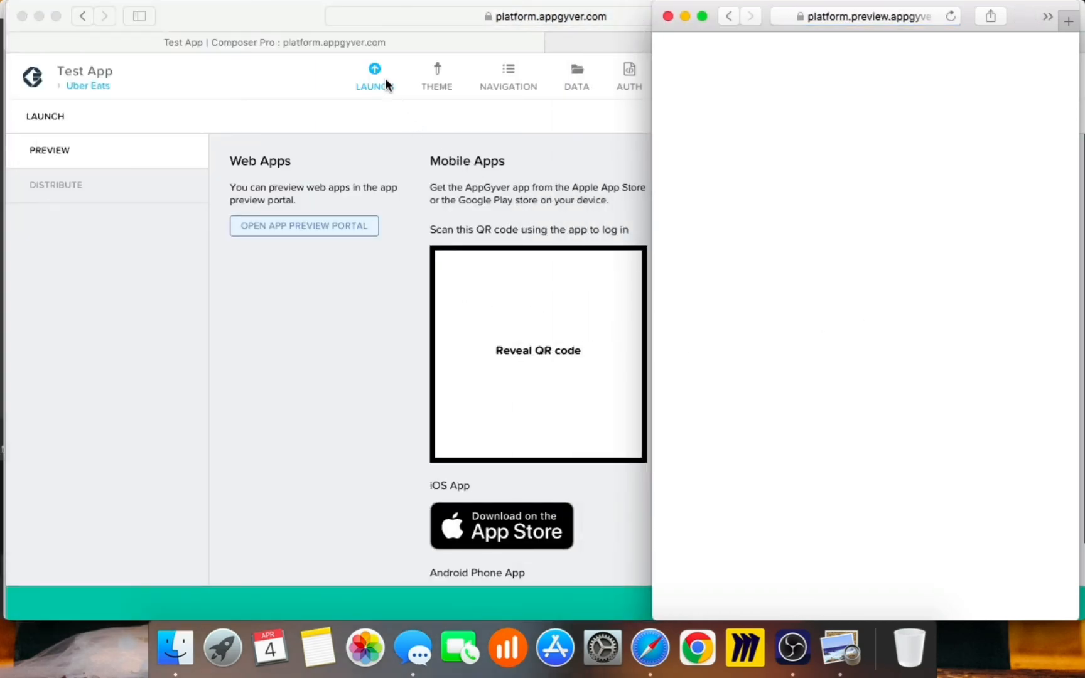
{"action": "left_click", "coordinate": [1008, 185]}
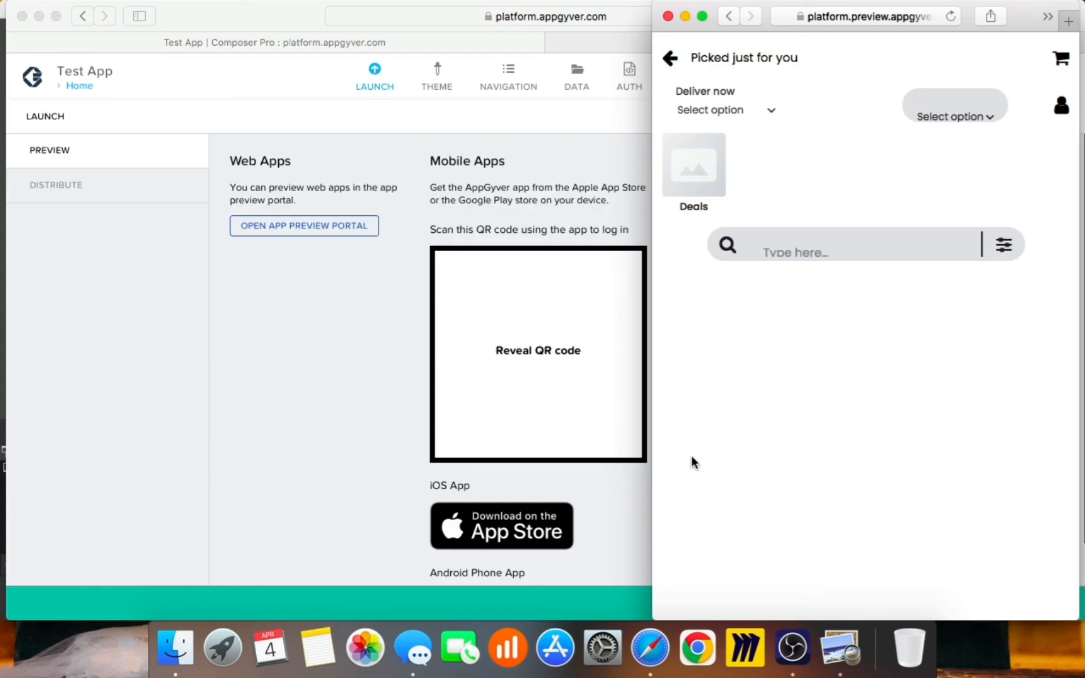
{"action": "left_click", "coordinate": [584, 139]}
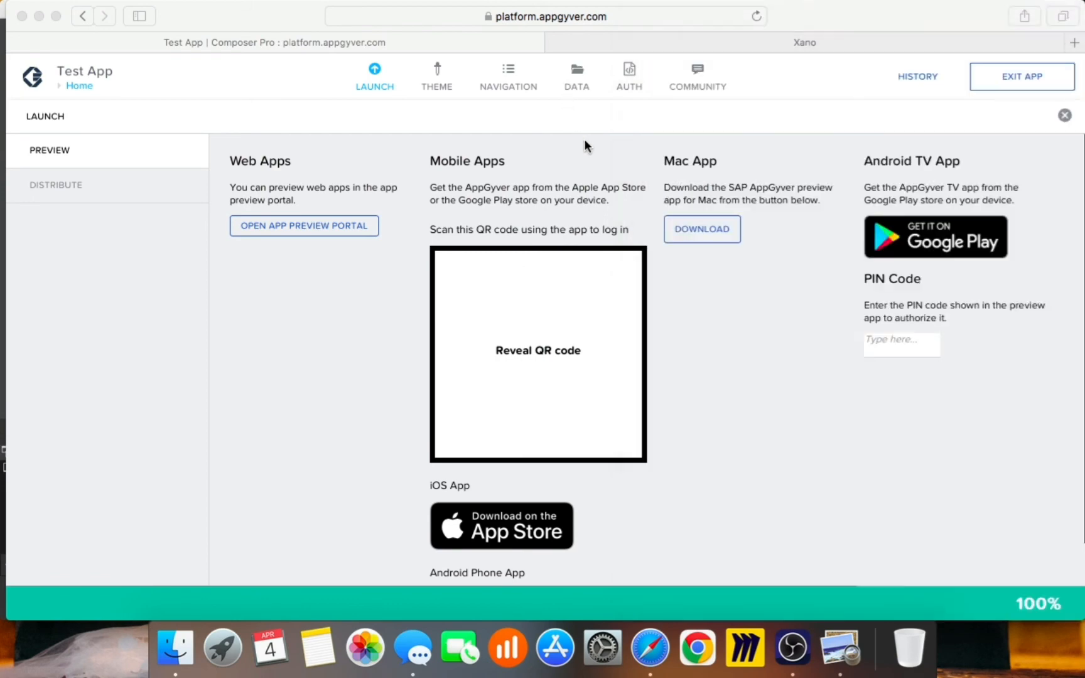
Step: Review the initial view in the authentication settings and inspect the cart and profile icons in the web preview
{"action": "left_click", "coordinate": [628, 81]}
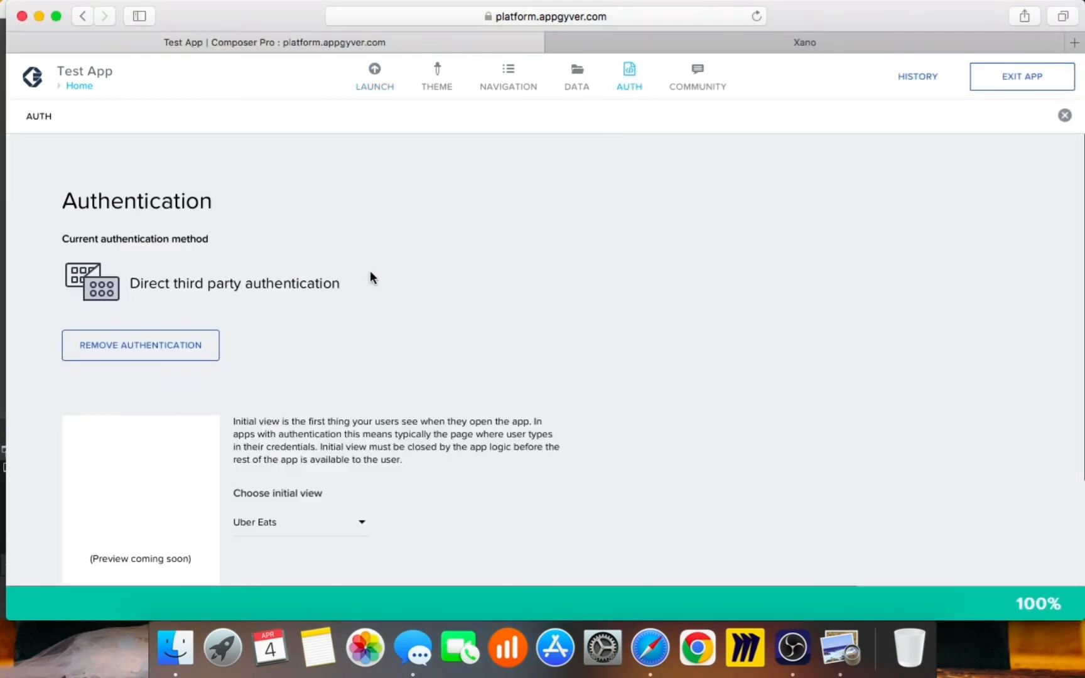
{"action": "scroll", "coordinate": [440, 416], "scroll_direction": "down", "scroll_amount": 2}
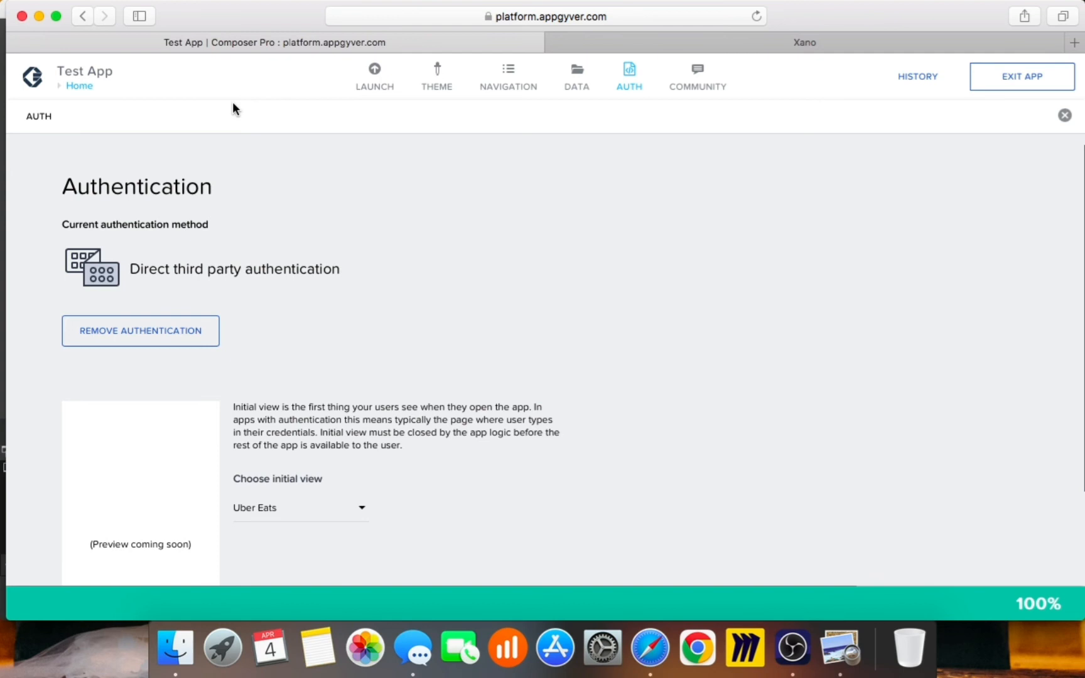
{"action": "right_click", "coordinate": [650, 648]}
{"action": "left_click", "coordinate": [671, 446]}
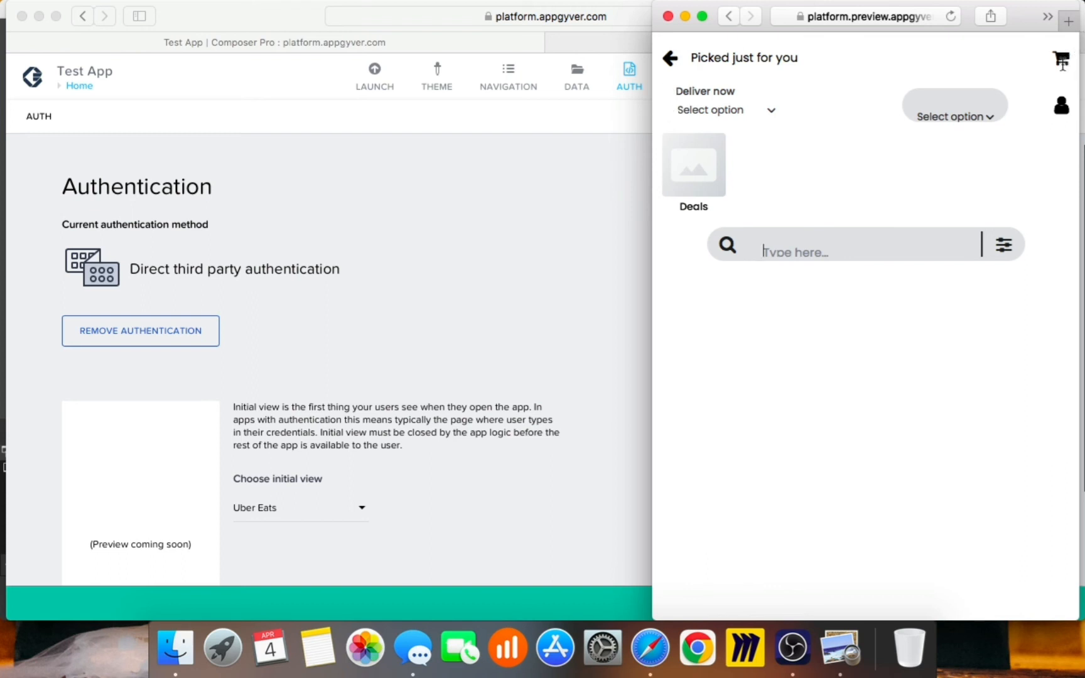
{"action": "left_click_drag", "start_coordinate": [1047, 60], "coordinate": [1076, 56]}
{"action": "left_click_drag", "start_coordinate": [1054, 104], "coordinate": [1073, 108]}
{"action": "left_click", "coordinate": [557, 308]}
{"action": "left_click", "coordinate": [622, 80]}
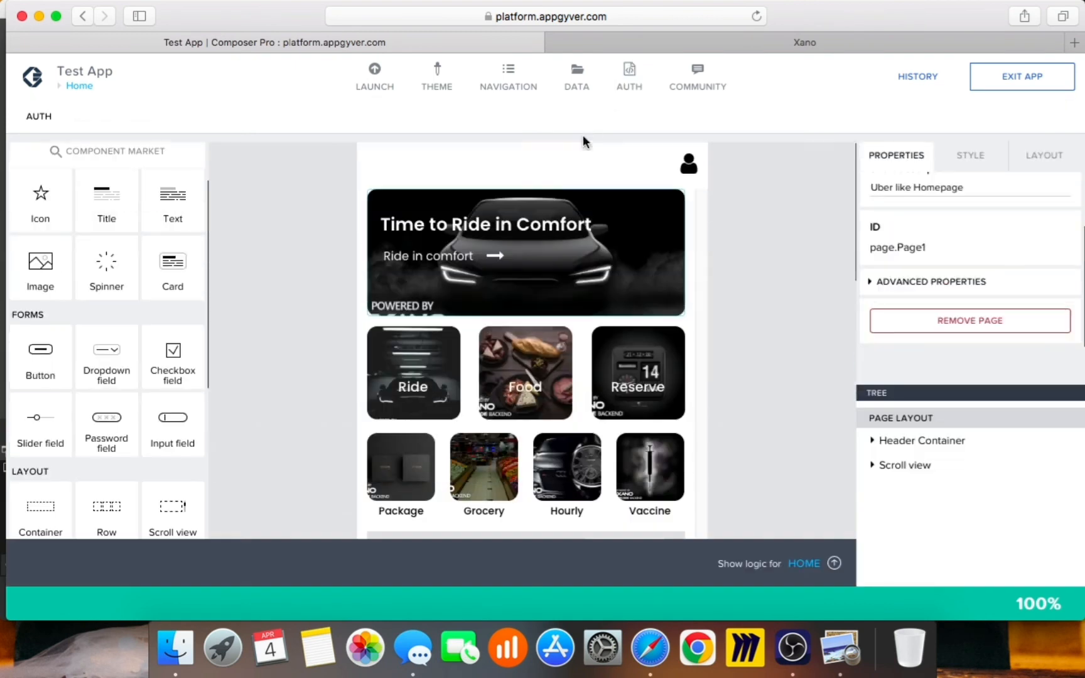
Step: Add an Open page function to the Home page's Food Container logic and connect it to the Component tap event
{"action": "left_click", "coordinate": [74, 85]}
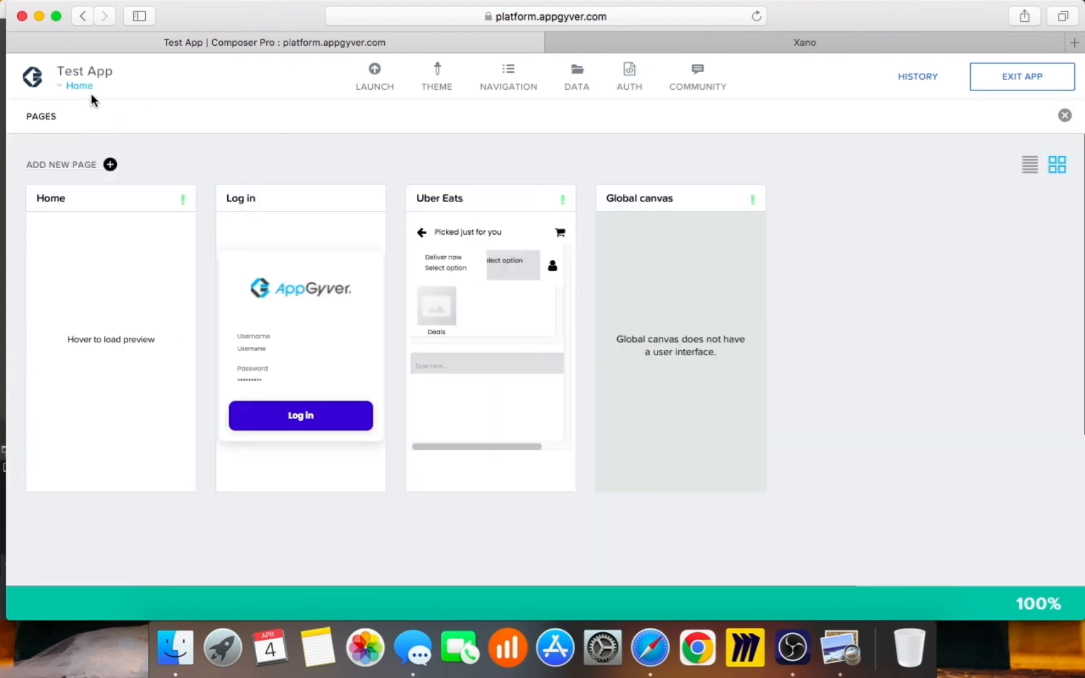
{"action": "left_click", "coordinate": [88, 93]}
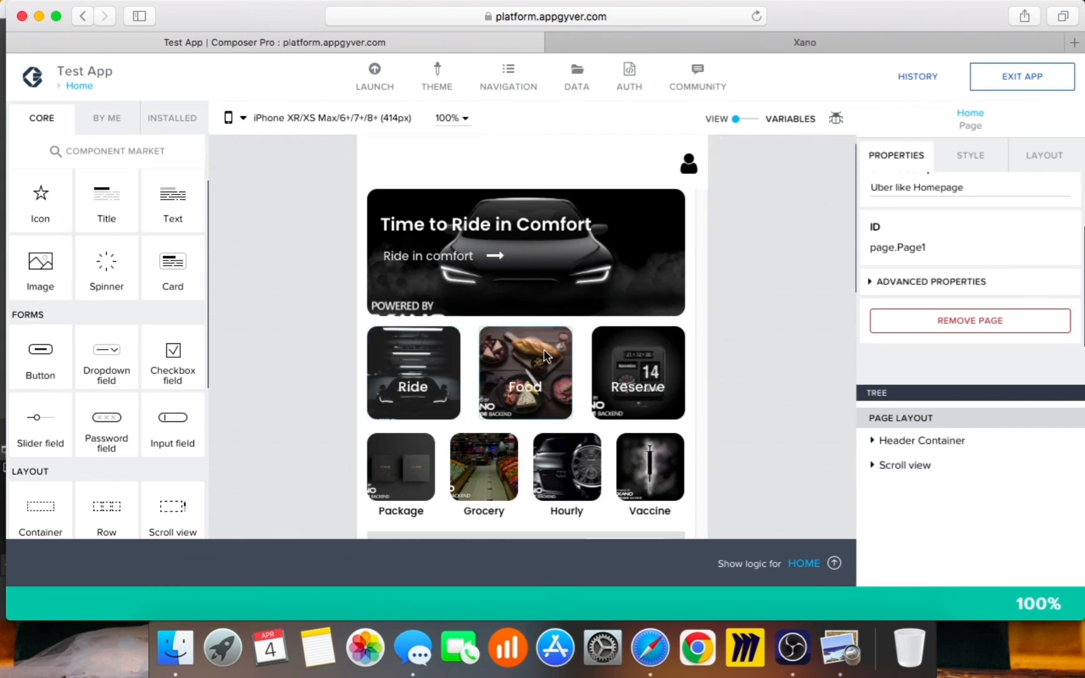
{"action": "left_click", "coordinate": [553, 356]}
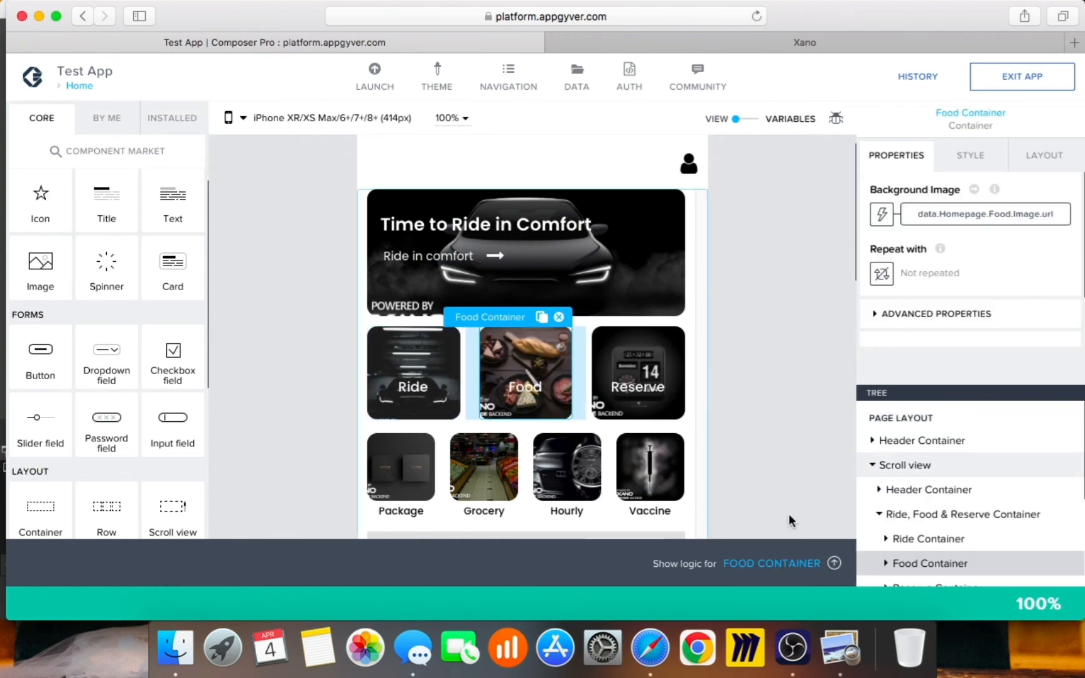
{"action": "left_click", "coordinate": [802, 564]}
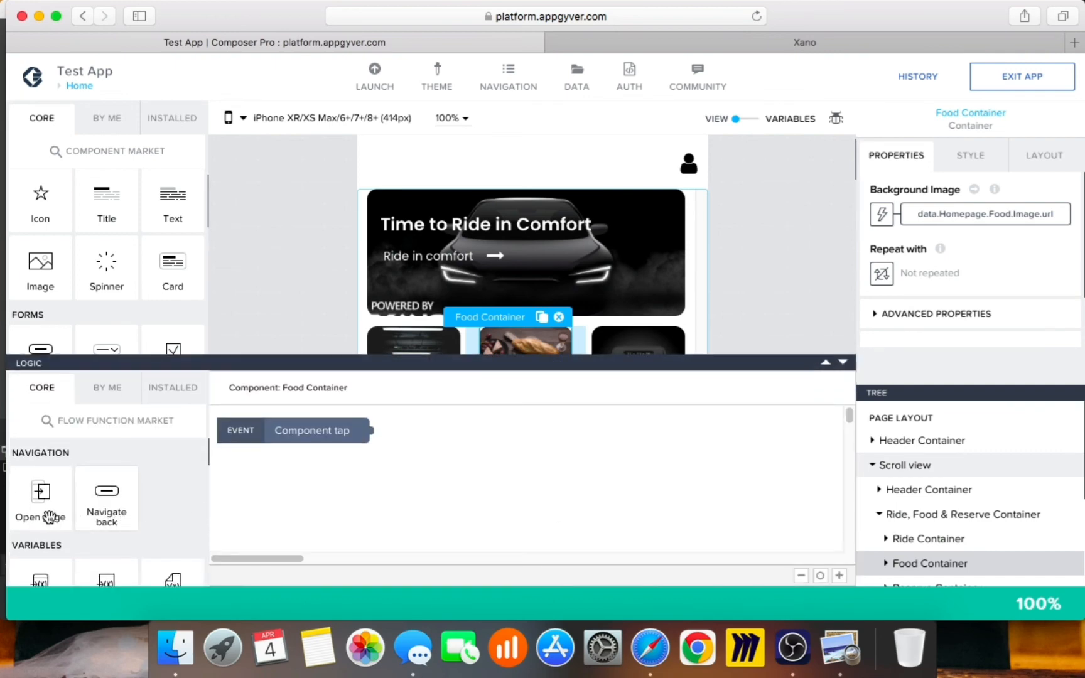
{"action": "left_click_drag", "start_coordinate": [333, 492], "coordinate": [481, 447]}
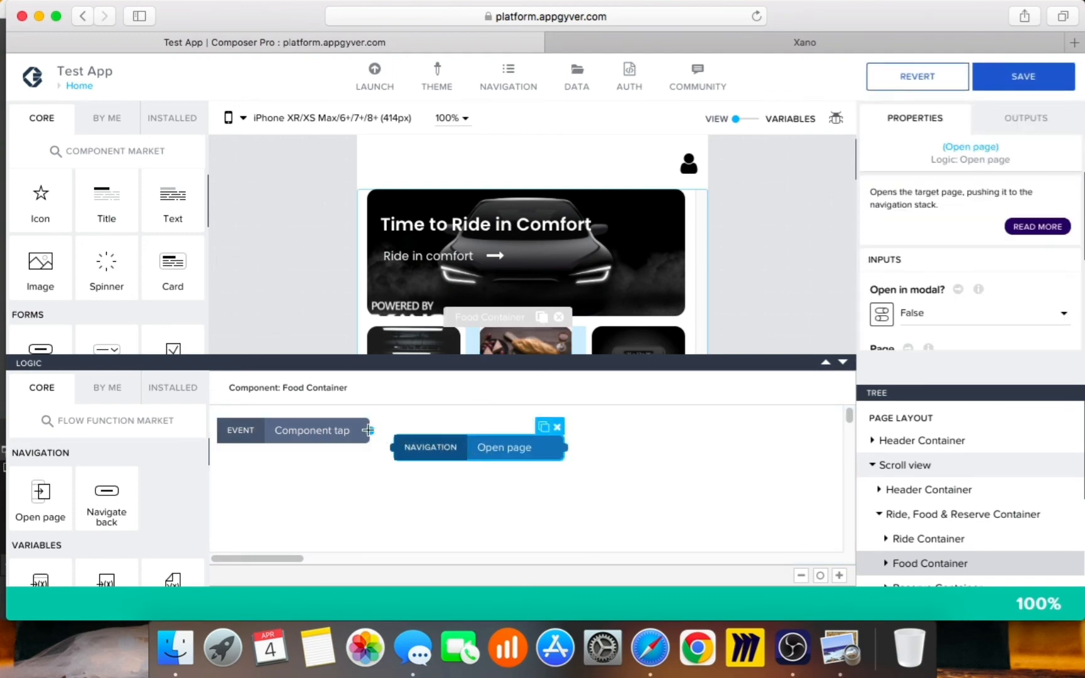
{"action": "left_click_drag", "start_coordinate": [368, 430], "coordinate": [457, 448]}
Step: Set the Food Container's Open page function to open the Uber Eats page and save the application
{"action": "left_click", "coordinate": [456, 448]}
{"action": "scroll", "coordinate": [1081, 309], "scroll_direction": "down", "scroll_amount": 1}
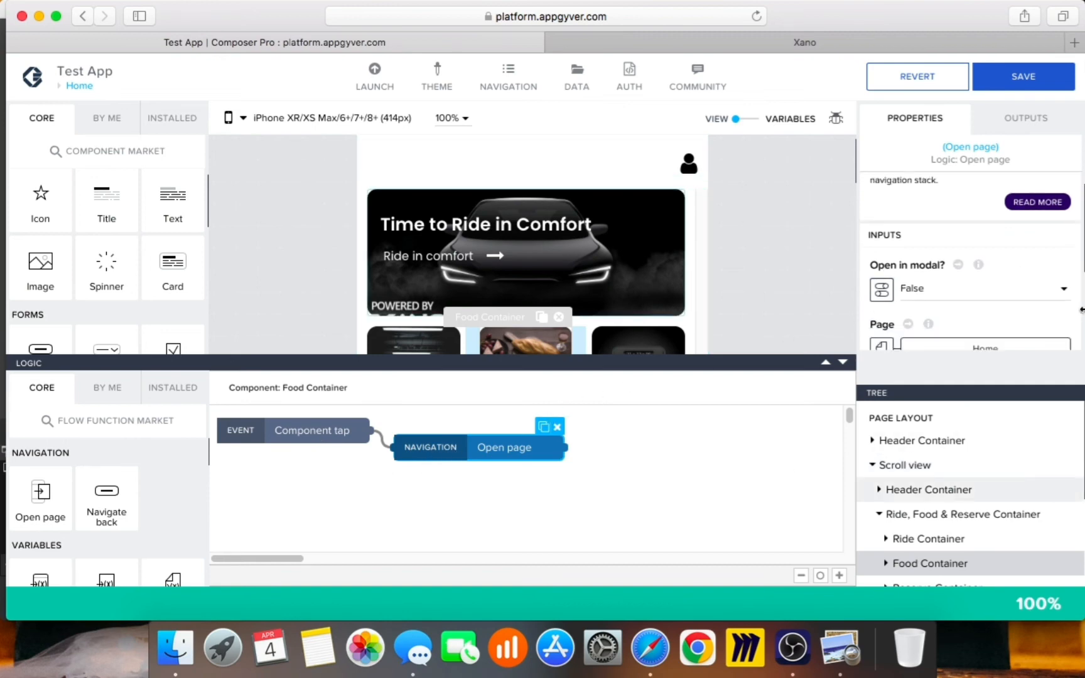
{"action": "scroll", "coordinate": [997, 329], "scroll_direction": "down", "scroll_amount": 4}
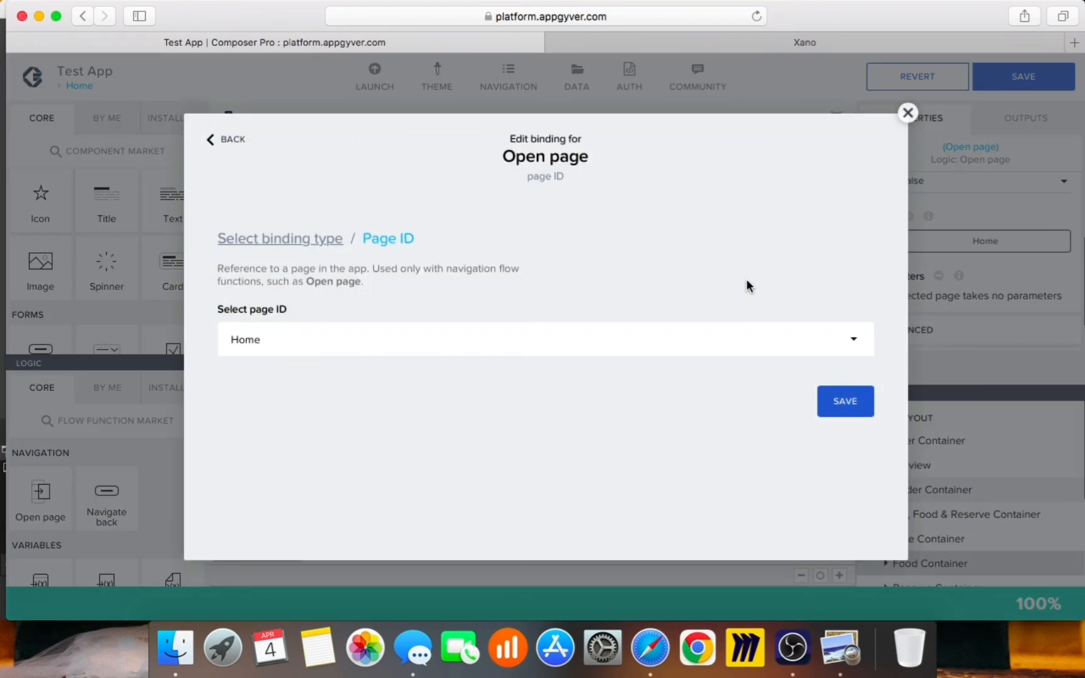
{"action": "left_click", "coordinate": [435, 341]}
{"action": "left_click", "coordinate": [403, 415]}
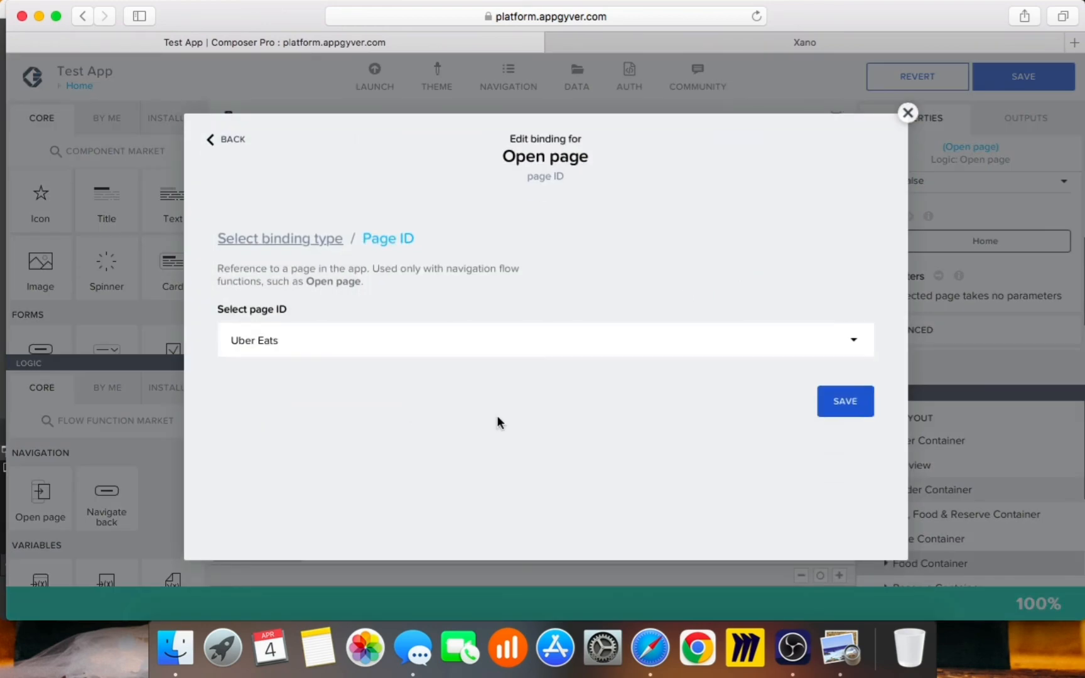
{"action": "left_click", "coordinate": [840, 411]}
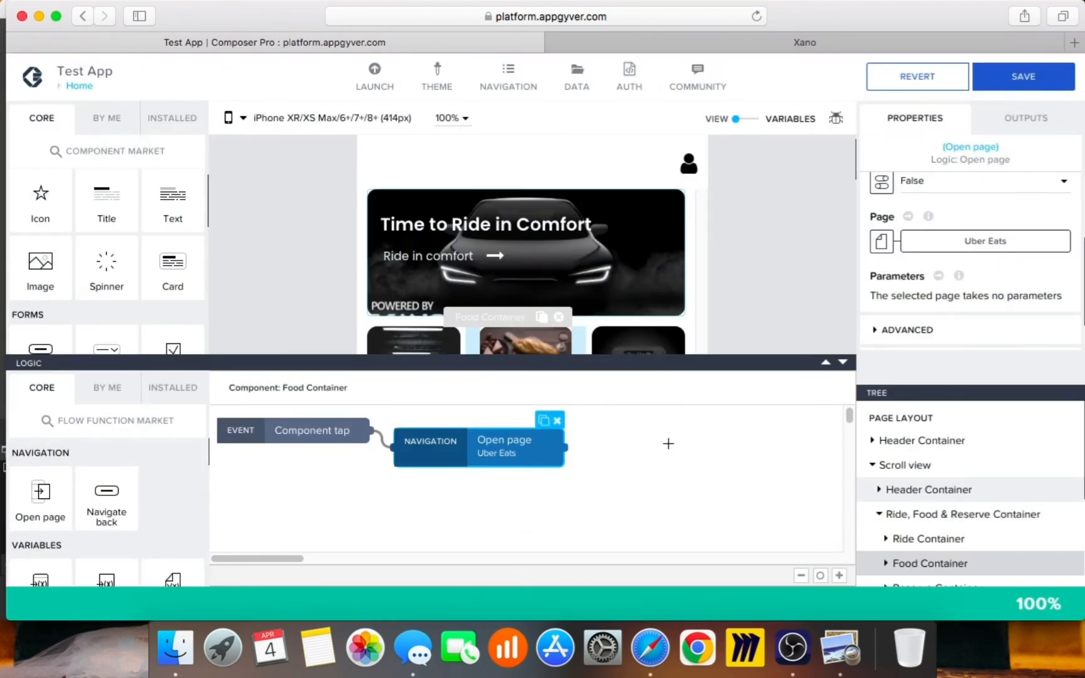
{"action": "left_click", "coordinate": [1008, 78]}
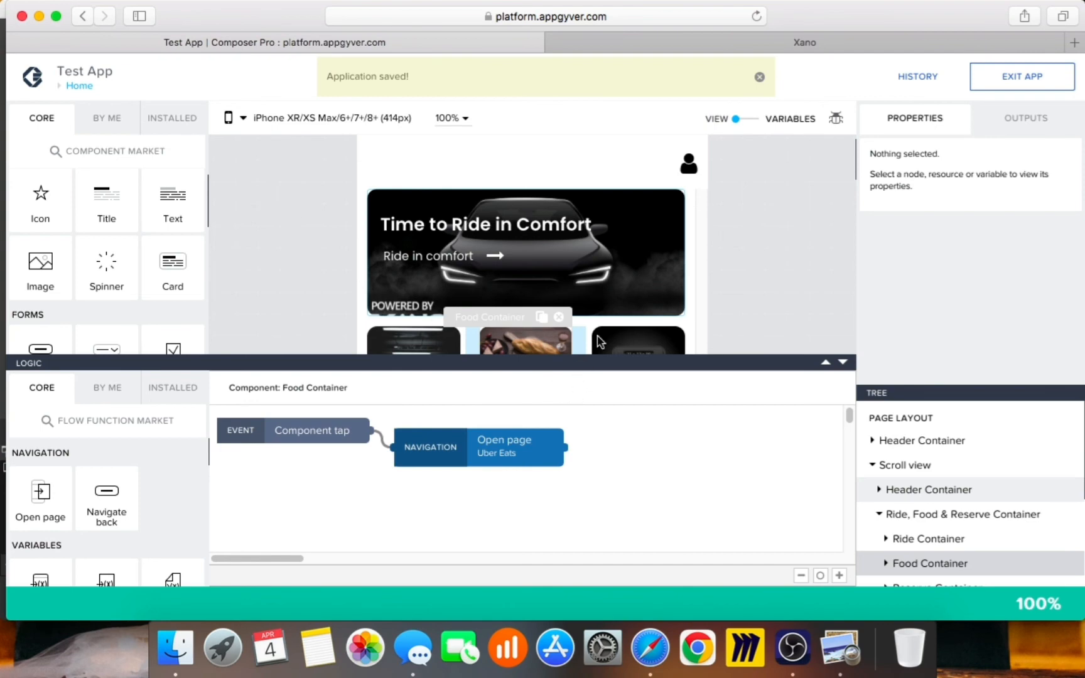
Step: Switch to the Uber Eats page, select the gray dropdown beside the profile icon and collapse the logic canvas
{"action": "left_click", "coordinate": [88, 88]}
{"action": "left_click", "coordinate": [478, 256]}
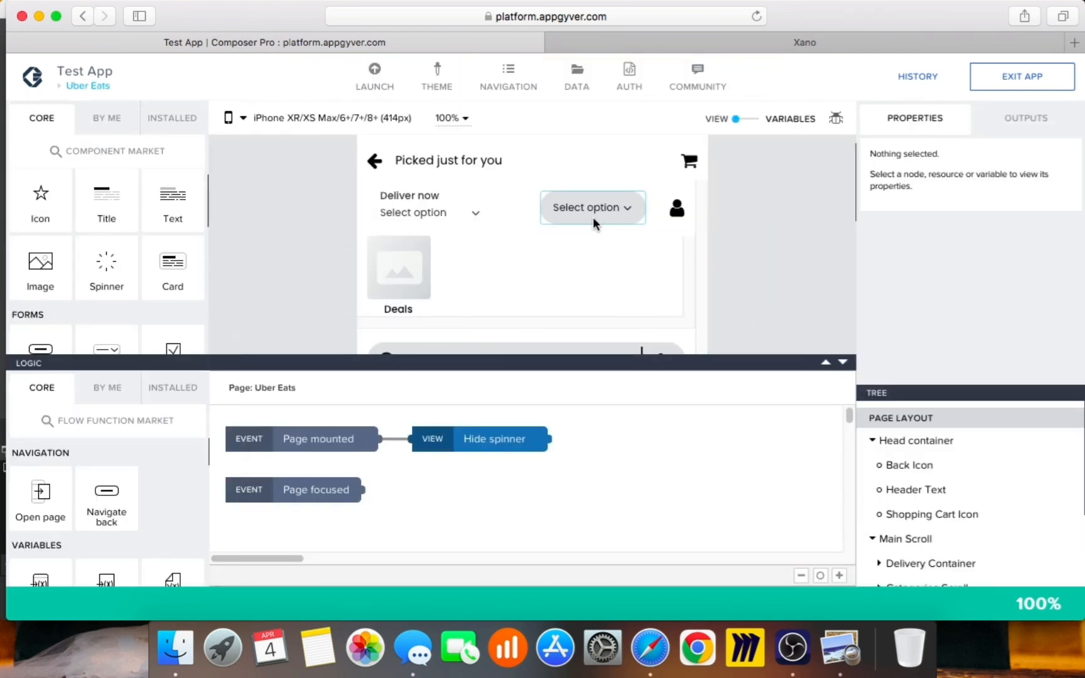
{"action": "left_click", "coordinate": [593, 217]}
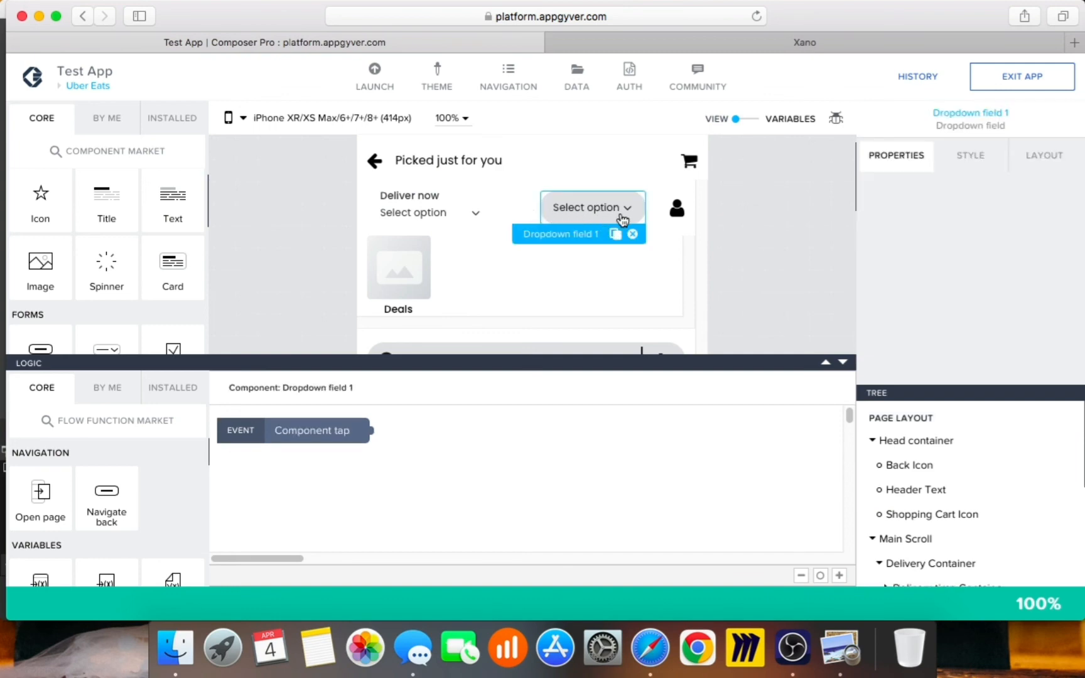
{"action": "left_click", "coordinate": [842, 363]}
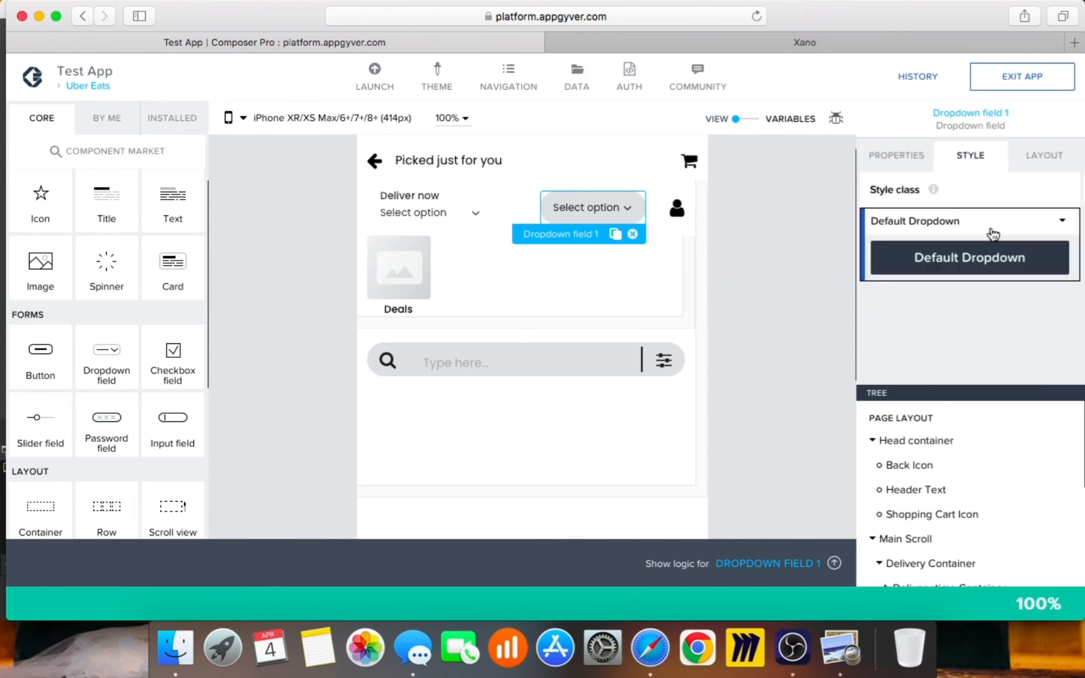
Step: In the style editor, set the gray dropdown's bottom padding to S (8px) and save the application
{"action": "left_click", "coordinate": [1062, 219]}
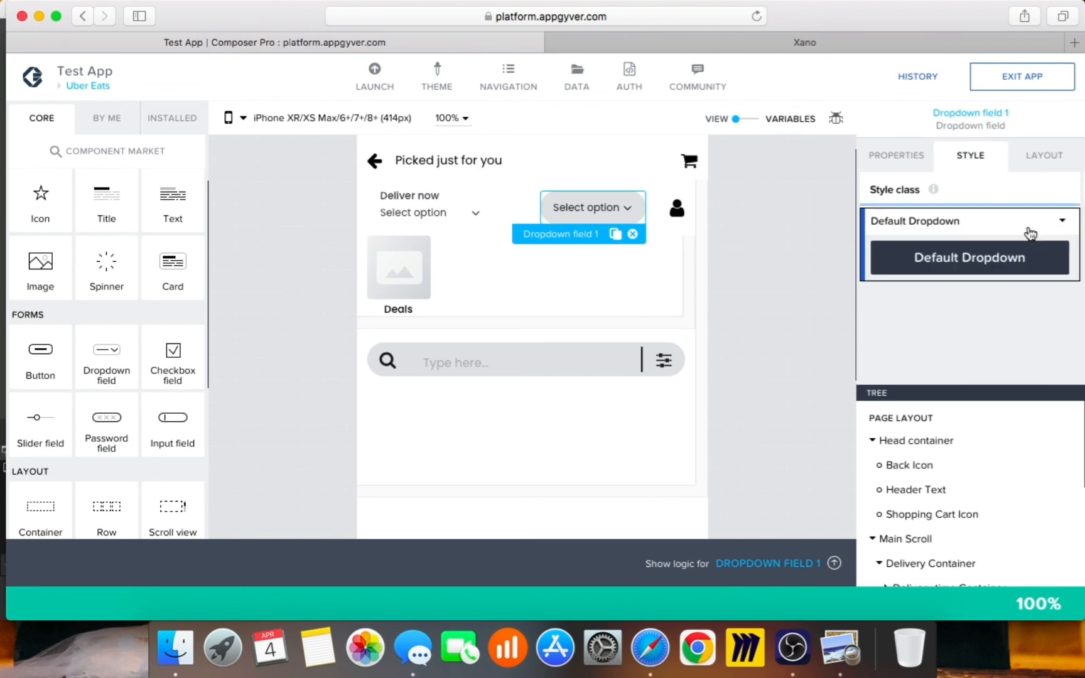
{"action": "left_click", "coordinate": [1060, 221]}
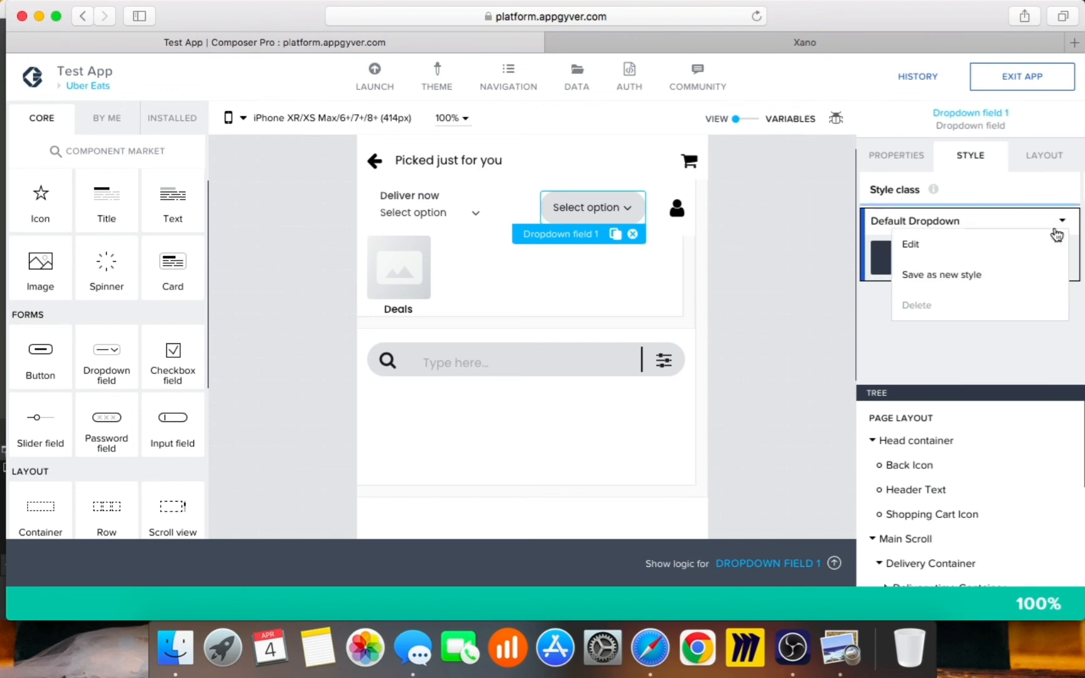
{"action": "left_click", "coordinate": [1006, 277]}
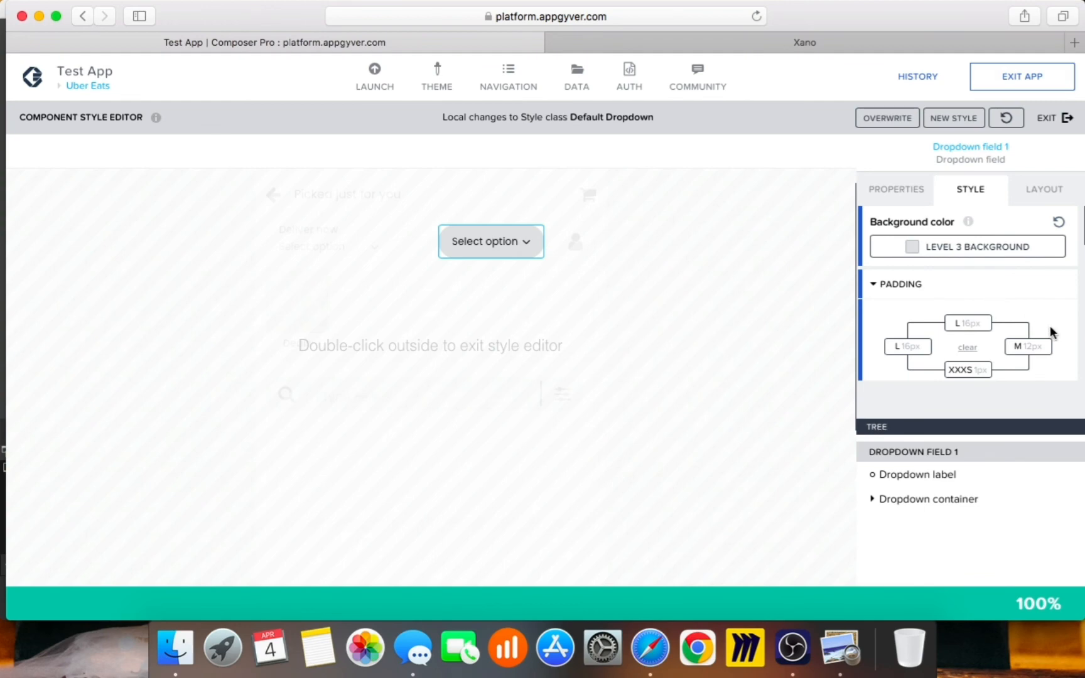
{"action": "scroll", "coordinate": [1012, 373], "scroll_direction": "down", "scroll_amount": 1}
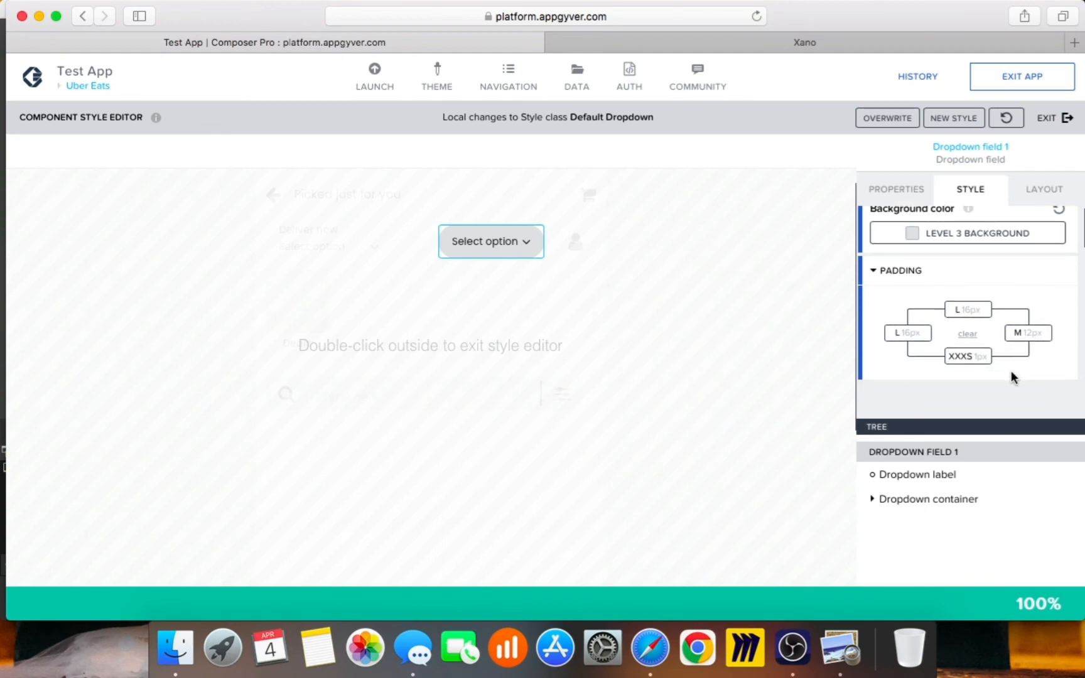
{"action": "left_click", "coordinate": [952, 356]}
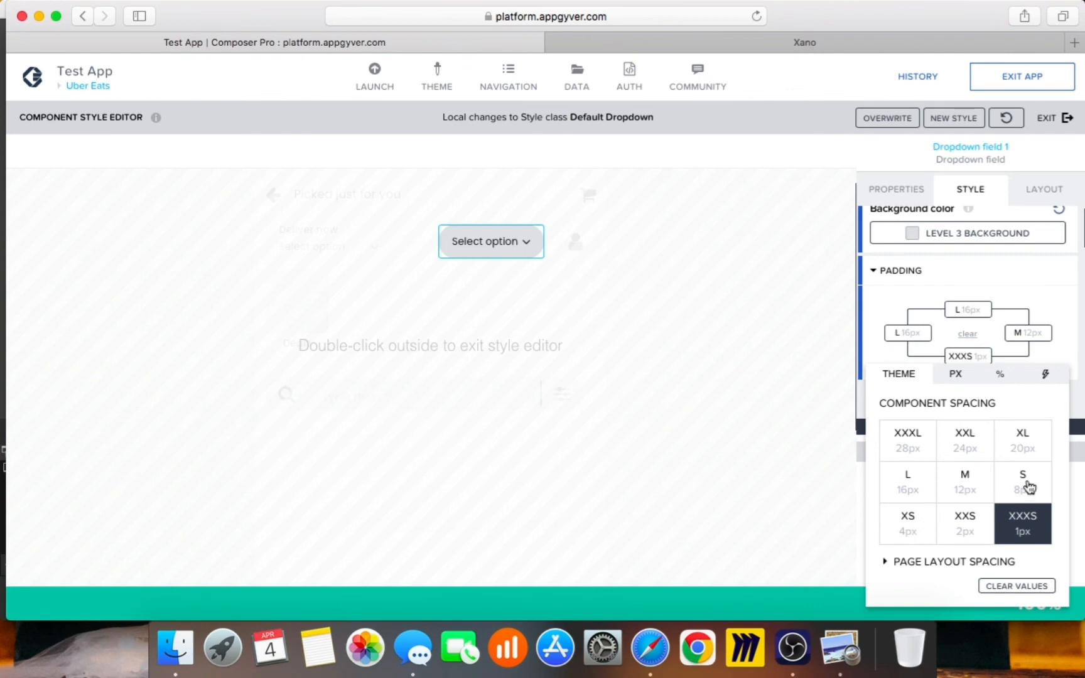
{"action": "left_click", "coordinate": [999, 475]}
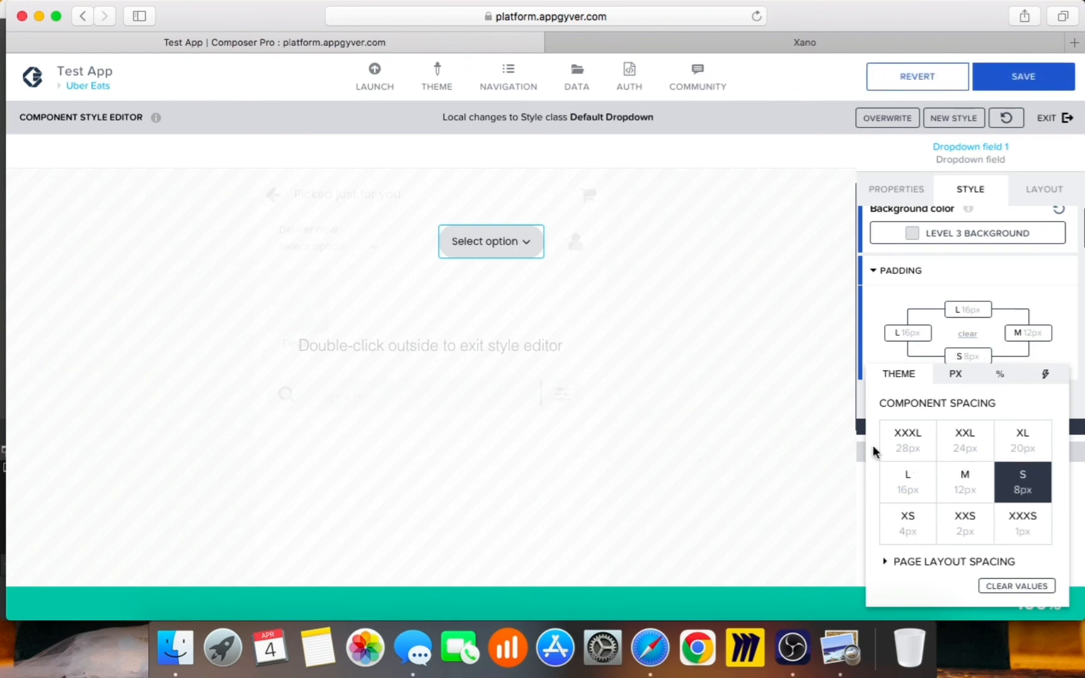
{"action": "left_click", "coordinate": [802, 429]}
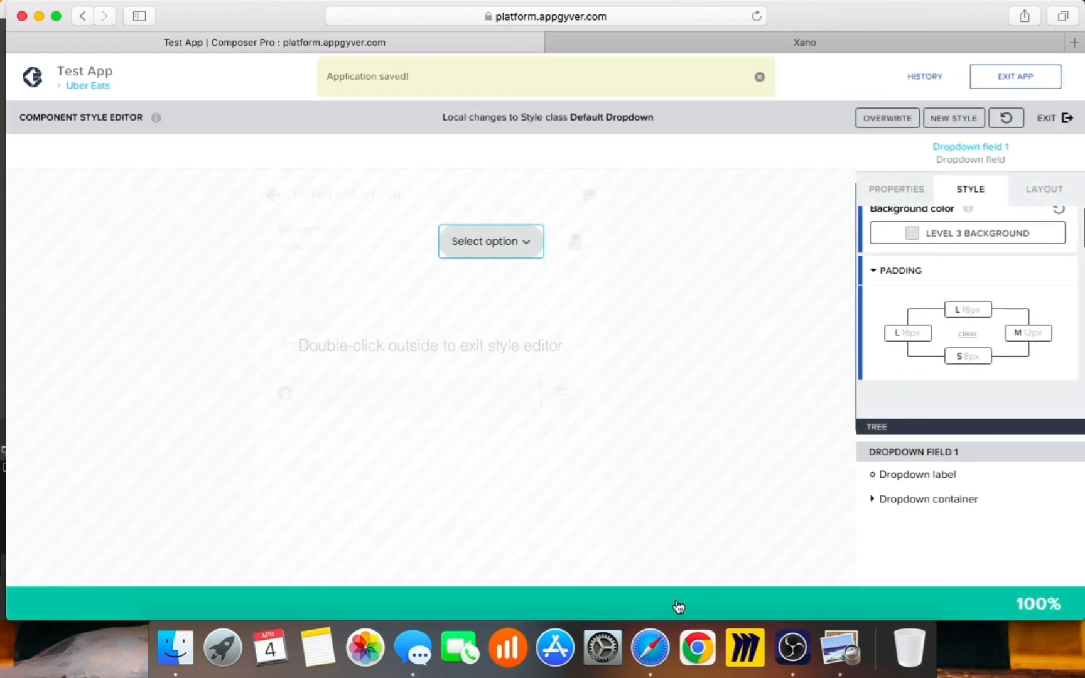
Step: Check the gray dropdown's text position in the web preview, then return to the composer and exit the style editor
{"action": "right_click", "coordinate": [657, 642]}
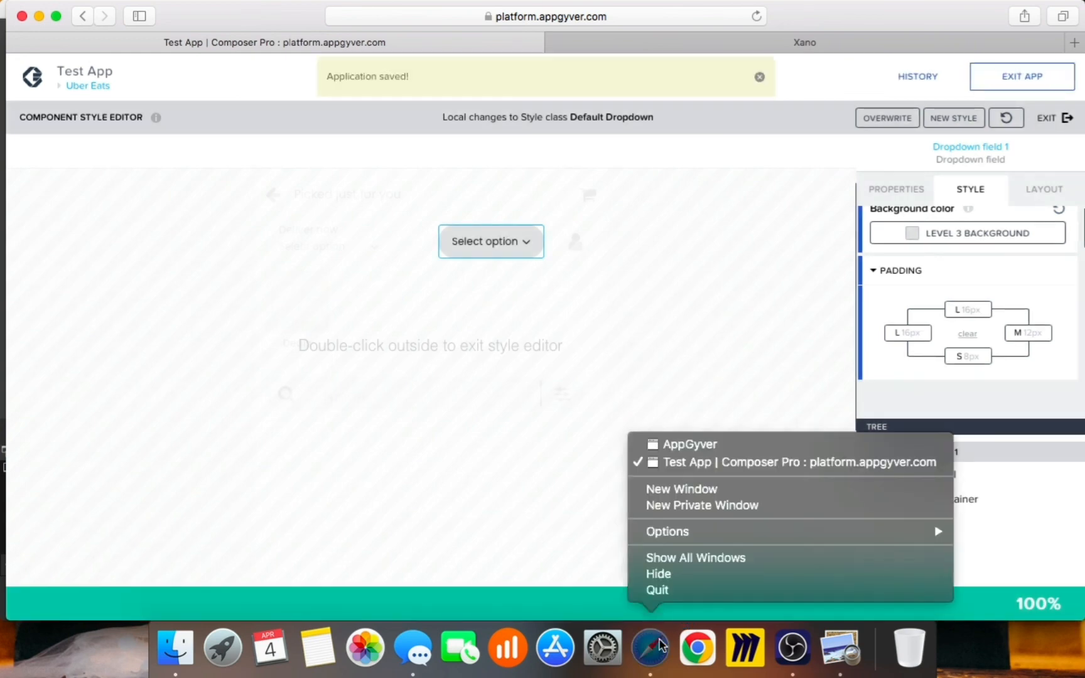
{"action": "left_click", "coordinate": [683, 443]}
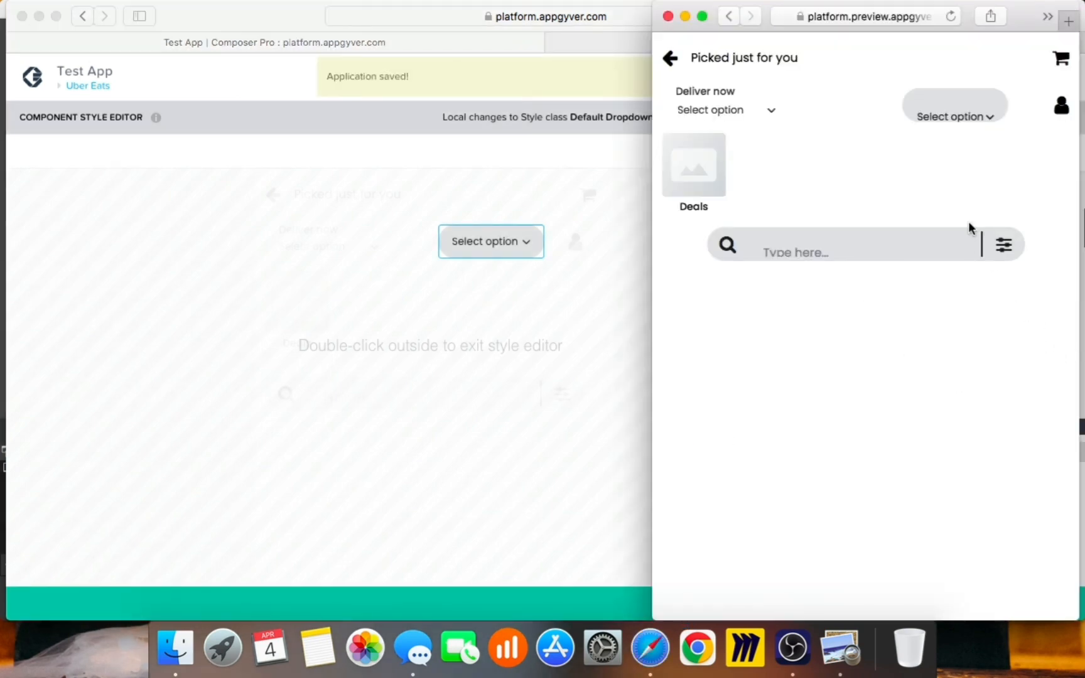
{"action": "left_click", "coordinate": [588, 367]}
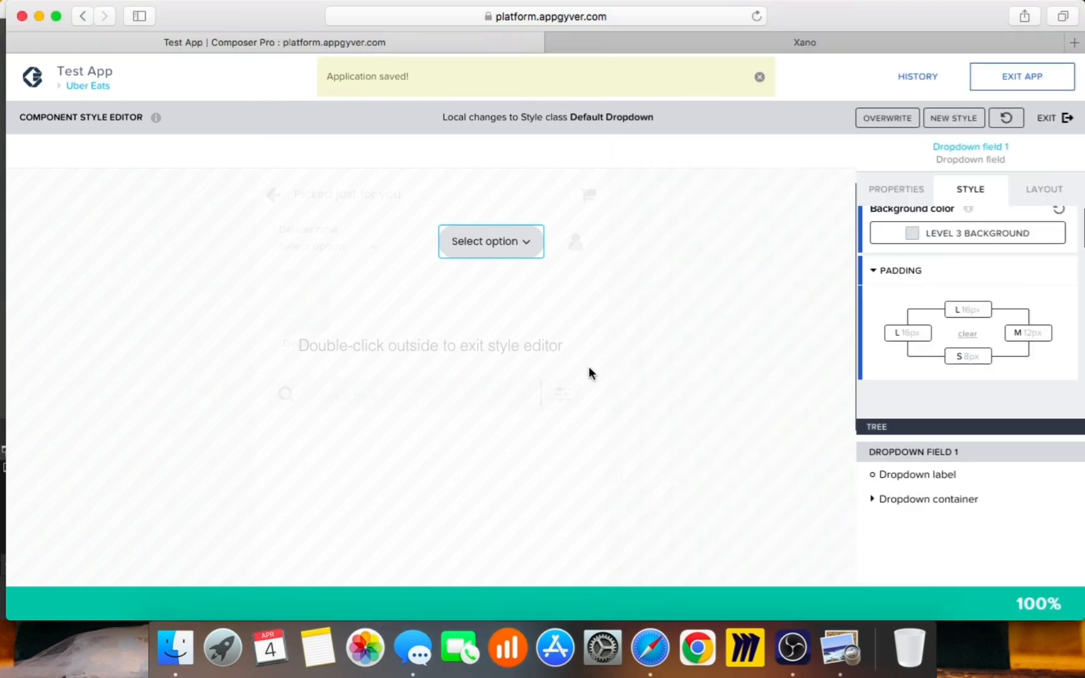
{"action": "double_click", "coordinate": [657, 332]}
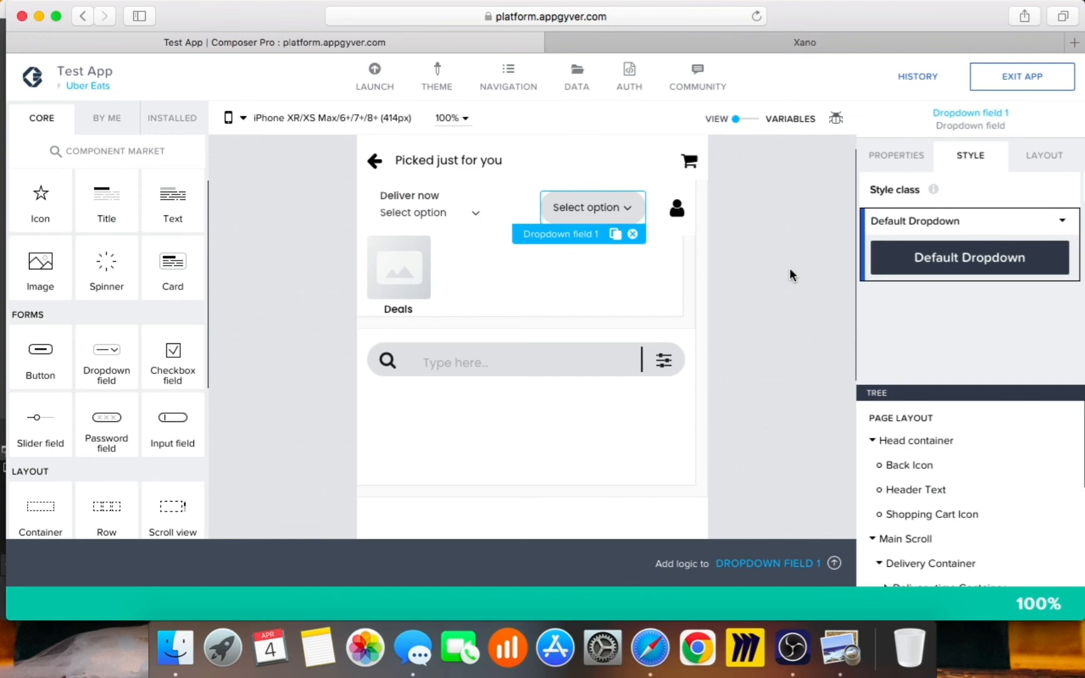
{"action": "left_click", "coordinate": [791, 275]}
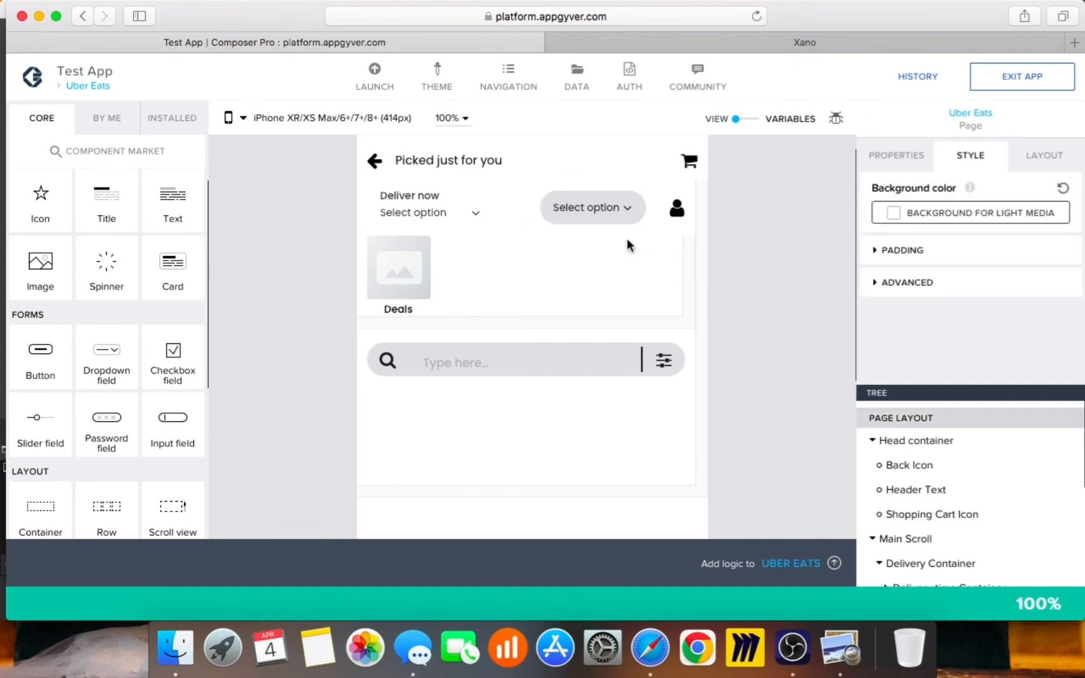
Step: Review the gray dropdown's spacing, size and position settings, then its alignment and padding in the style editor
{"action": "left_click", "coordinate": [611, 220]}
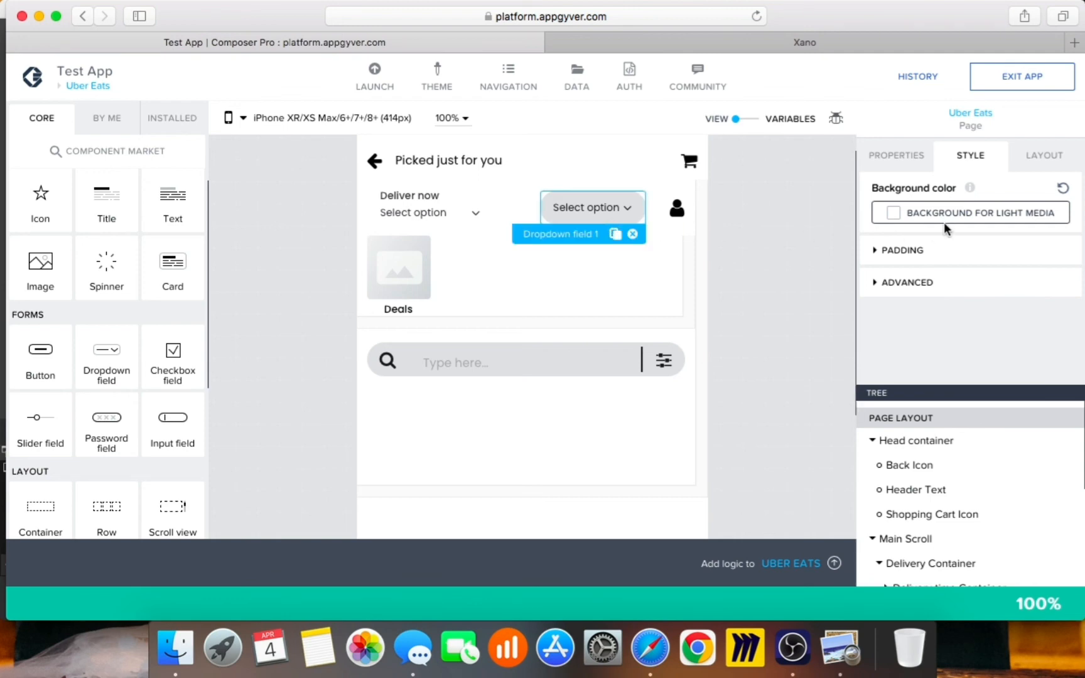
{"action": "left_click", "coordinate": [1066, 156]}
{"action": "scroll", "coordinate": [1033, 263], "scroll_direction": "down", "scroll_amount": 5}
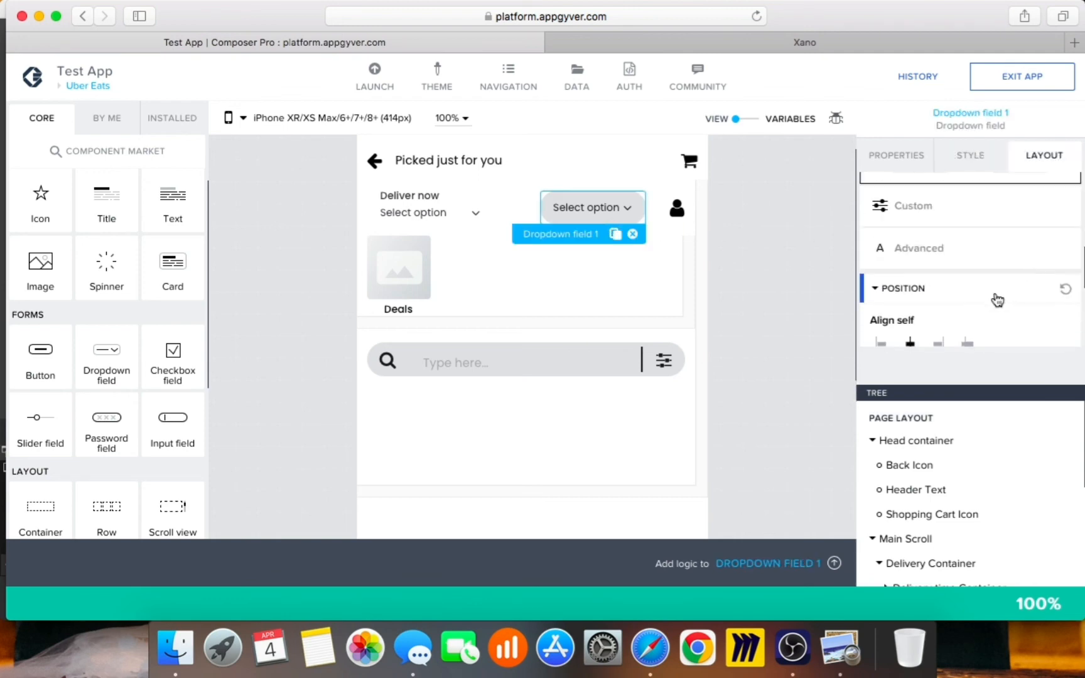
{"action": "scroll", "coordinate": [998, 300], "scroll_direction": "up", "scroll_amount": 4}
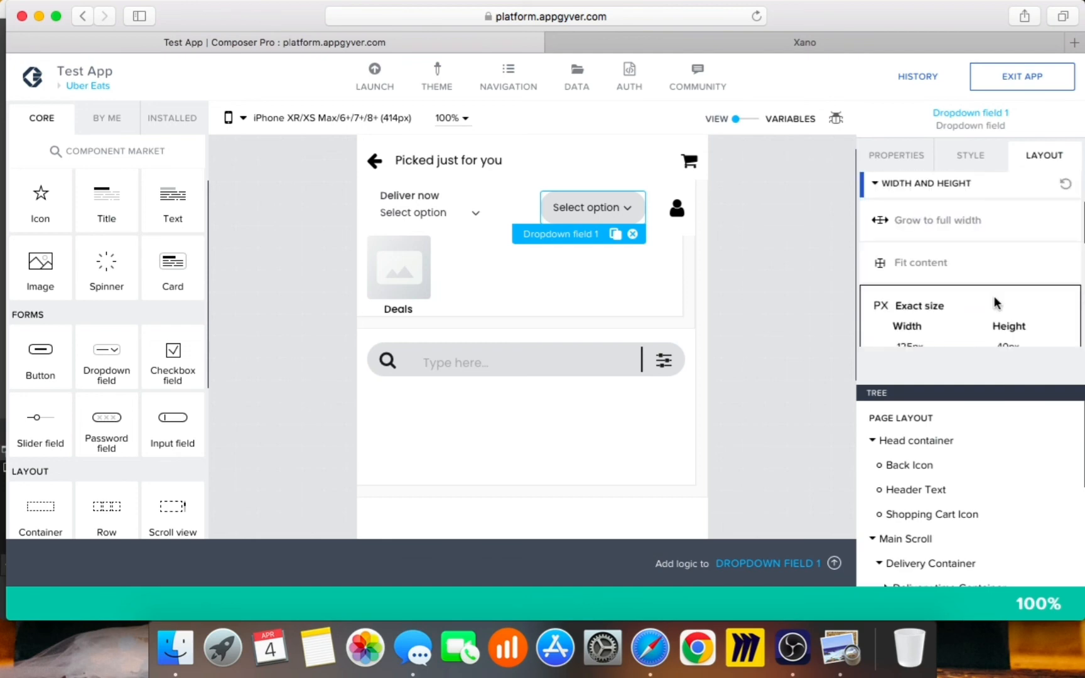
{"action": "left_click", "coordinate": [901, 215]}
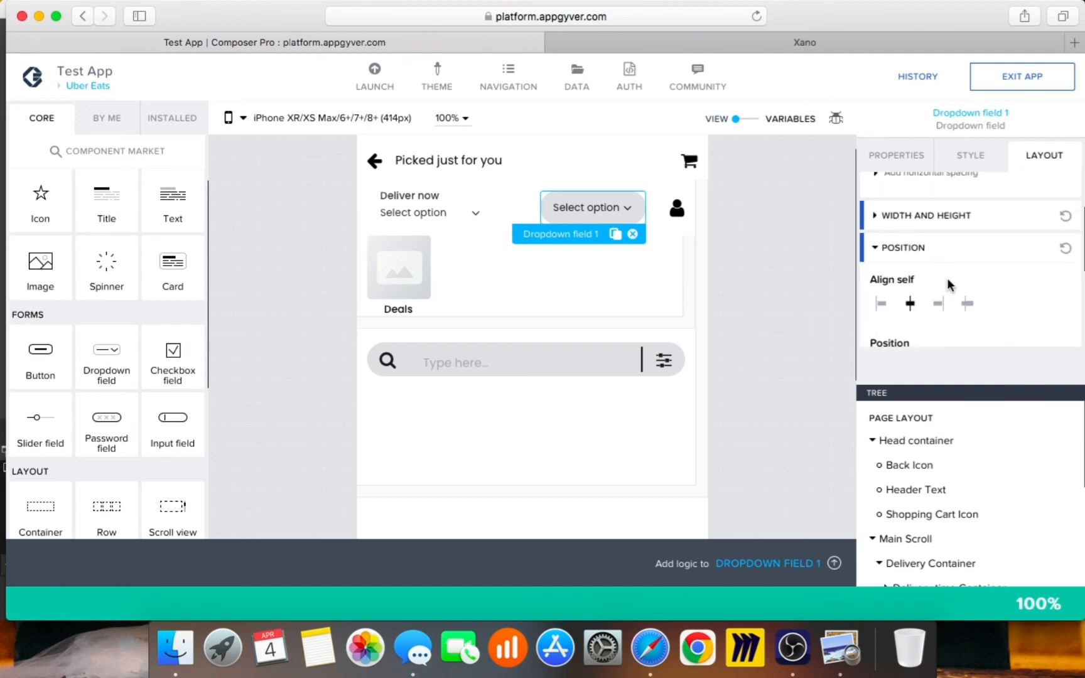
{"action": "scroll", "coordinate": [949, 283], "scroll_direction": "down", "scroll_amount": 3}
{"action": "scroll", "coordinate": [955, 294], "scroll_direction": "up", "scroll_amount": 3}
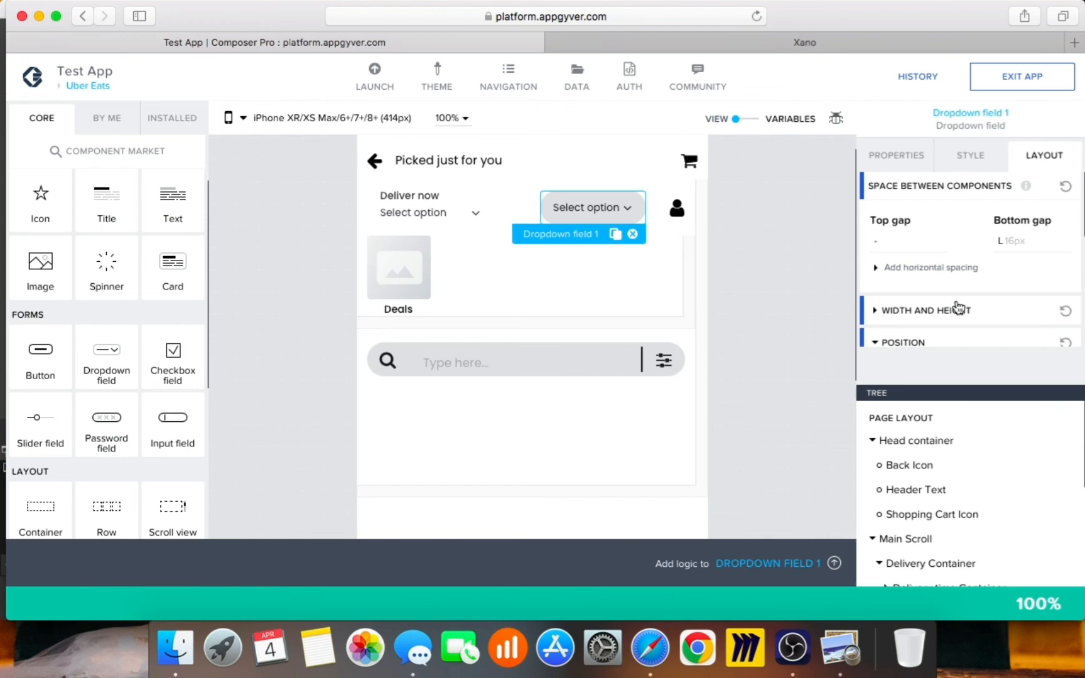
{"action": "double_click", "coordinate": [594, 208]}
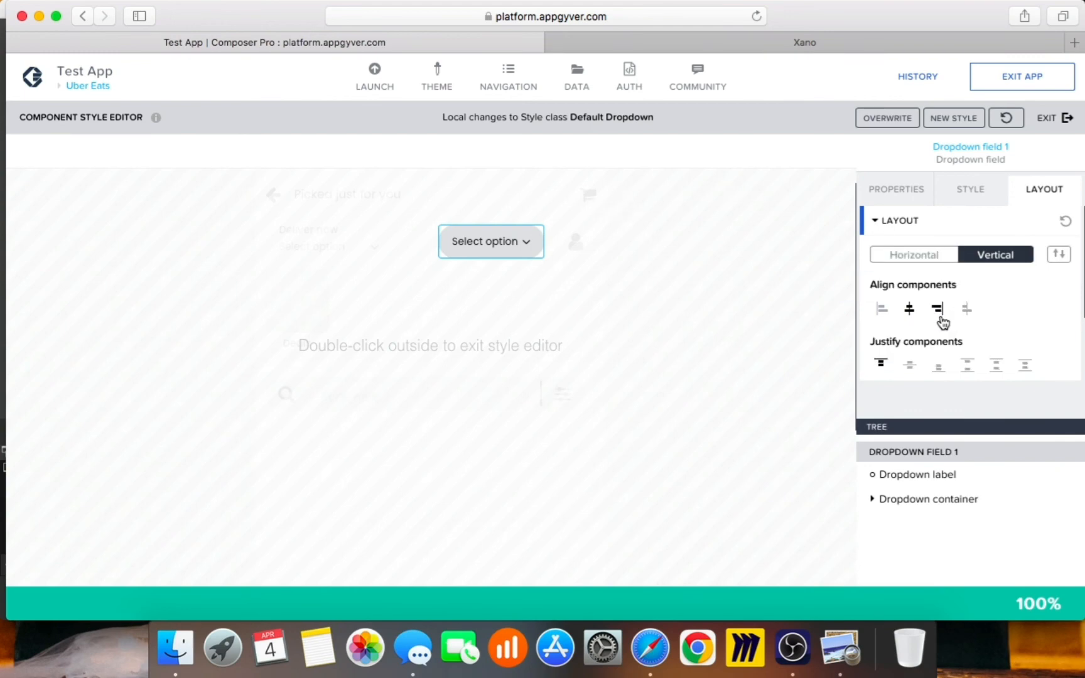
{"action": "scroll", "coordinate": [993, 311], "scroll_direction": "down", "scroll_amount": 3}
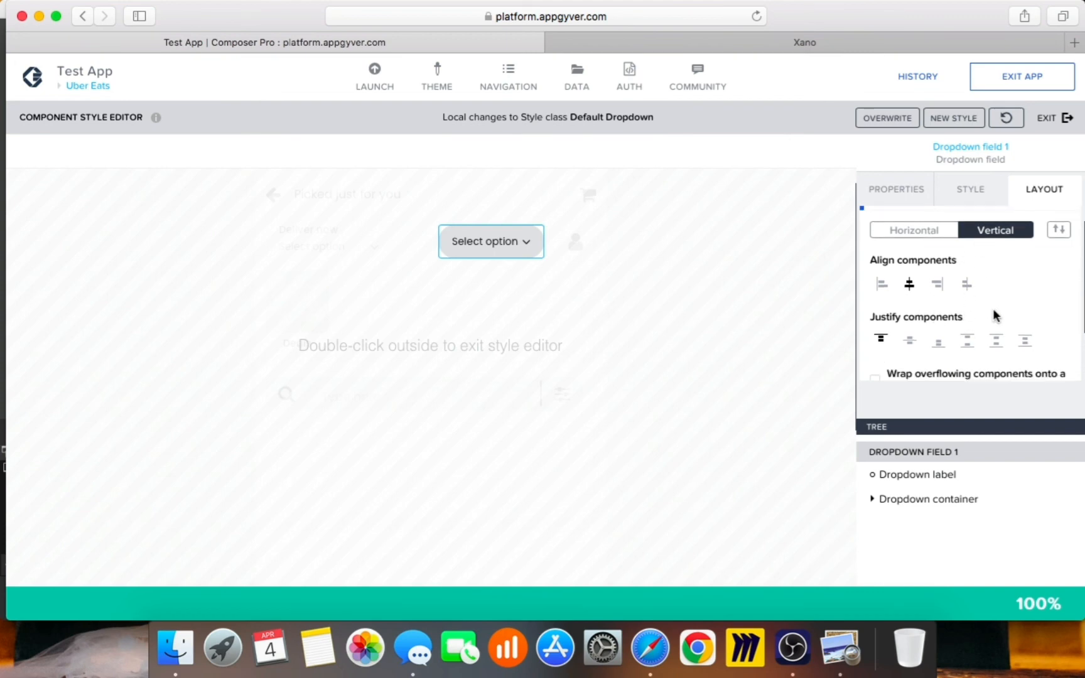
{"action": "left_click", "coordinate": [977, 191]}
{"action": "scroll", "coordinate": [992, 299], "scroll_direction": "down", "scroll_amount": 1}
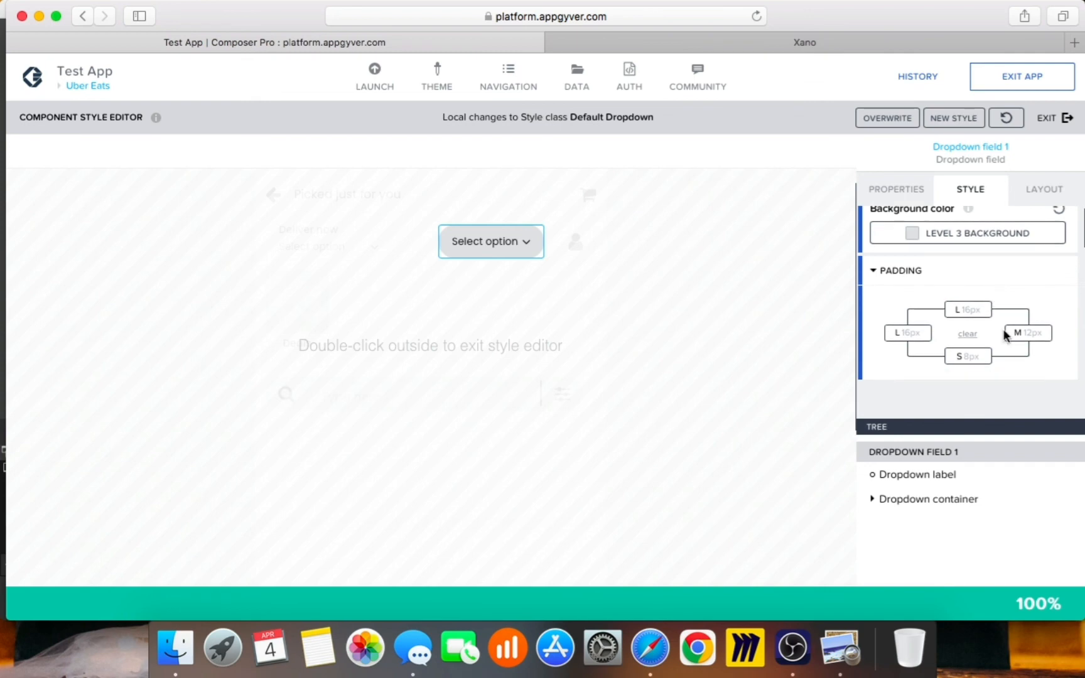
Step: Select the dropdown container inside Dropdown field 1 and align it horizontally to the middle
{"action": "left_click", "coordinate": [942, 500]}
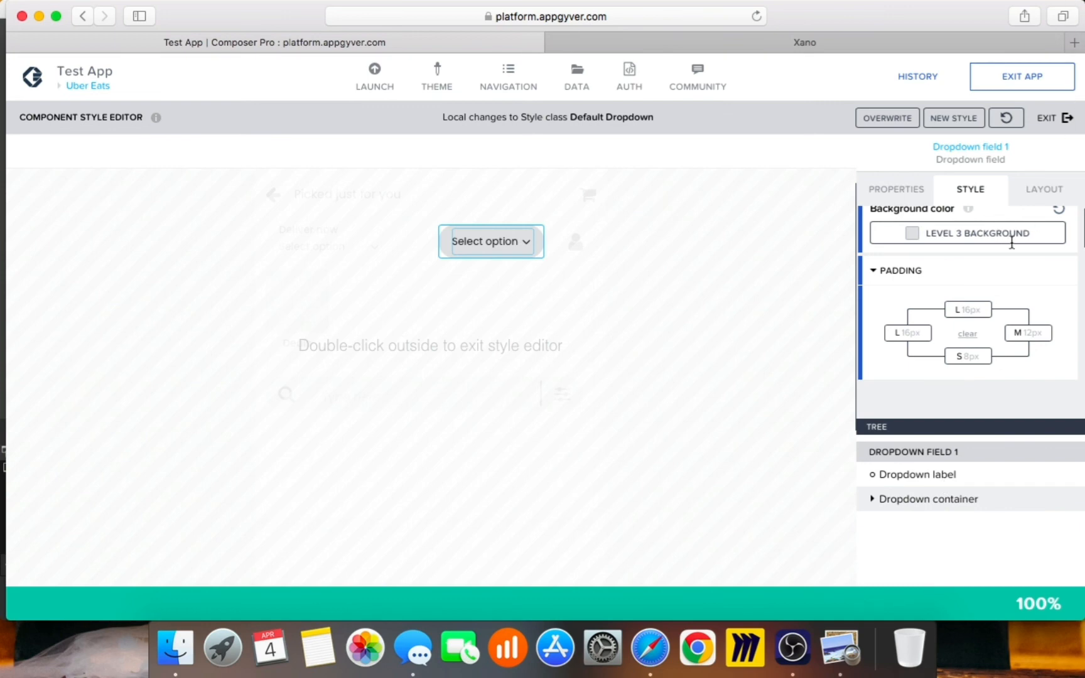
{"action": "left_click", "coordinate": [1047, 195]}
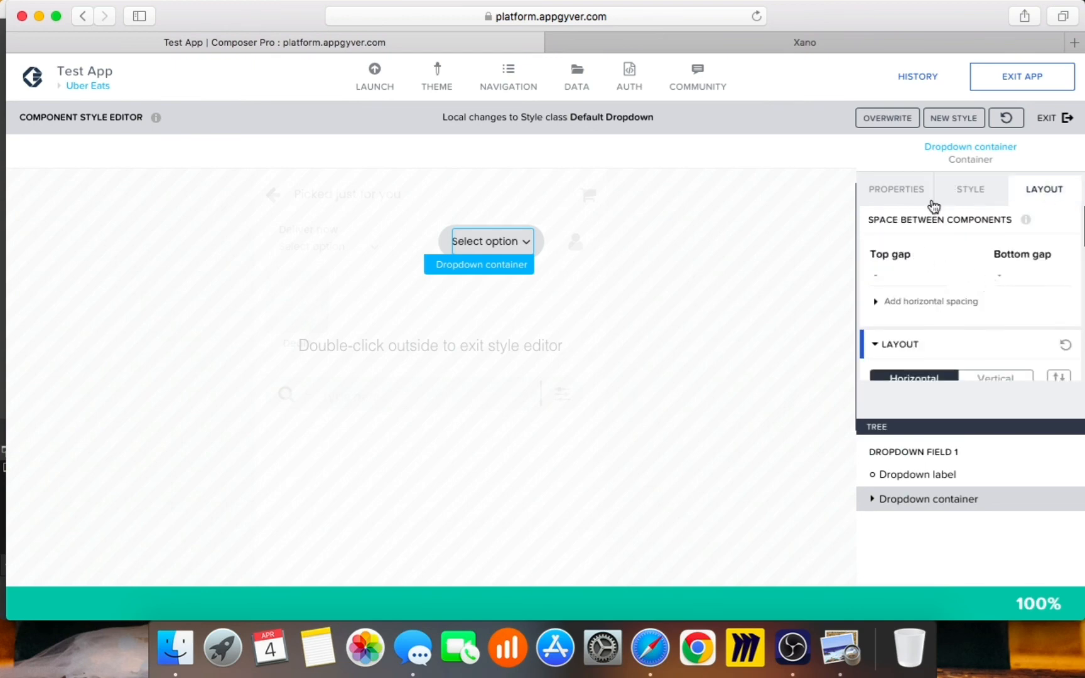
{"action": "scroll", "coordinate": [971, 295], "scroll_direction": "down", "scroll_amount": 3}
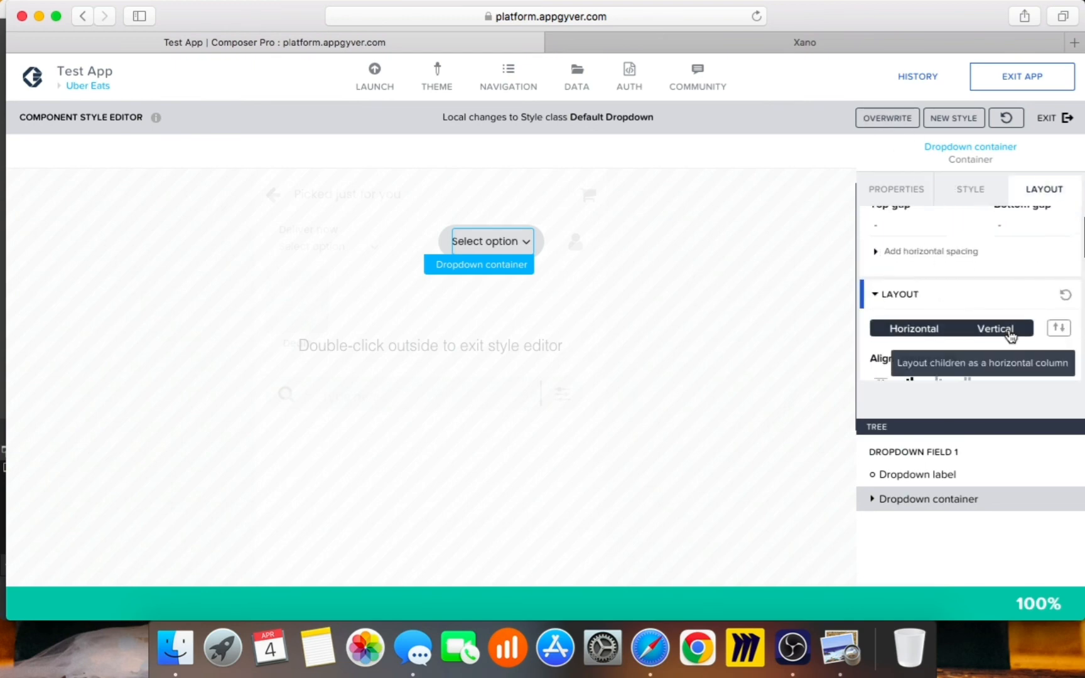
{"action": "scroll", "coordinate": [1010, 331], "scroll_direction": "down", "scroll_amount": 5}
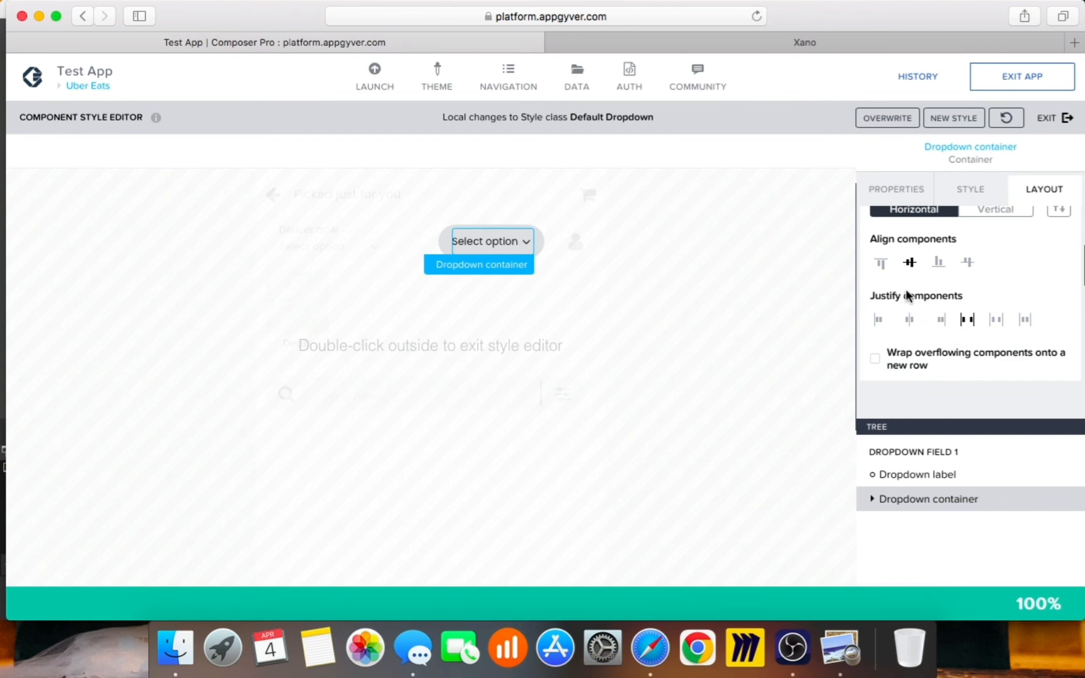
{"action": "scroll", "coordinate": [938, 309], "scroll_direction": "down", "scroll_amount": 10}
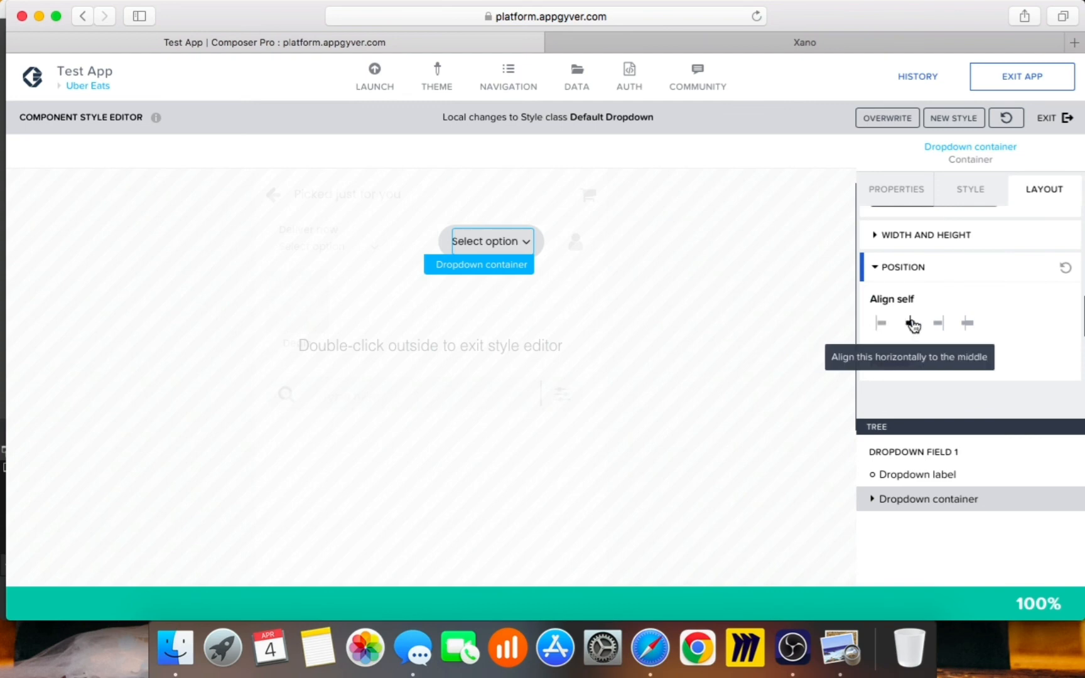
{"action": "left_click", "coordinate": [912, 324]}
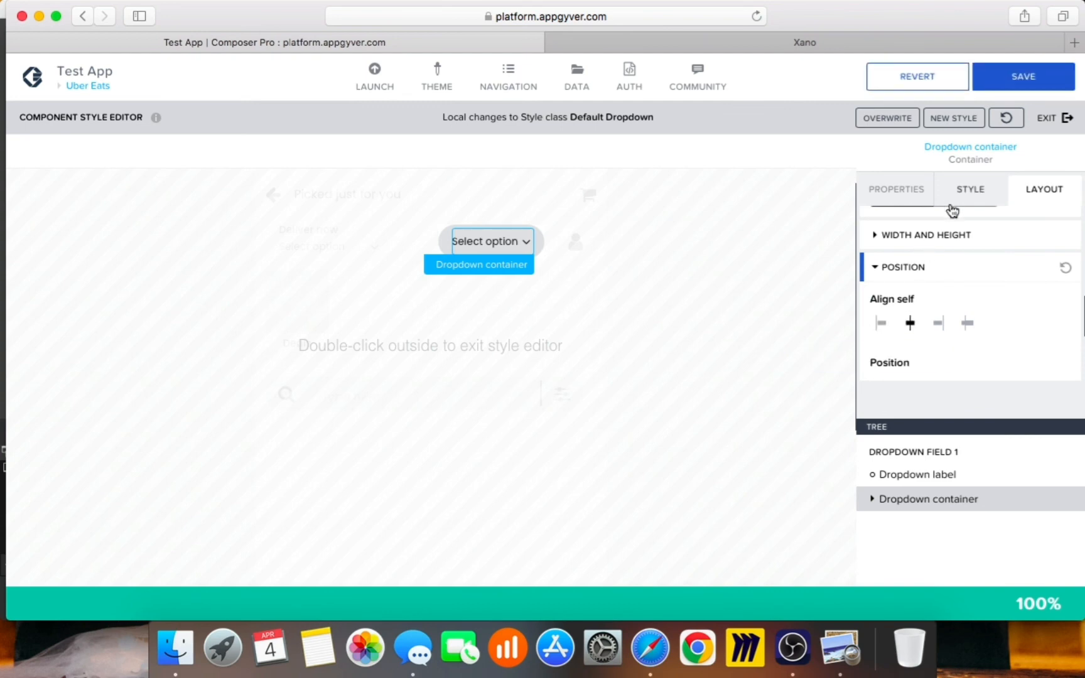
Step: Examine the dropdown container's size and component alignment settings, then the spacing and size settings of the inner Dropdown
{"action": "left_click", "coordinate": [939, 247]}
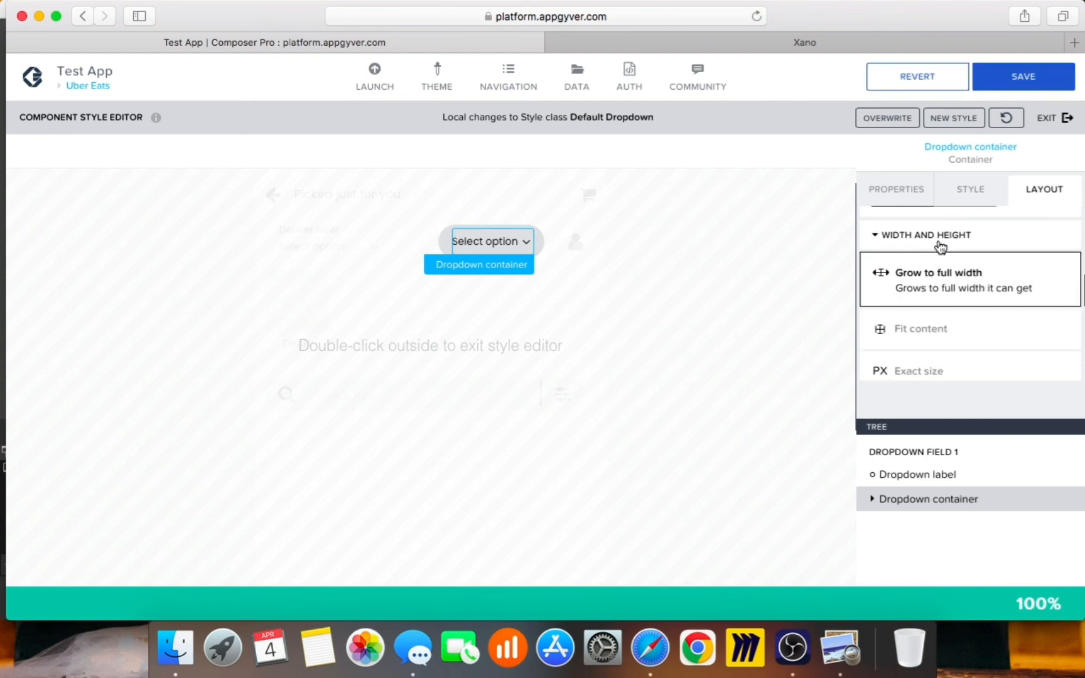
{"action": "left_click", "coordinate": [963, 250]}
{"action": "scroll", "coordinate": [965, 256], "scroll_direction": "down", "scroll_amount": 5}
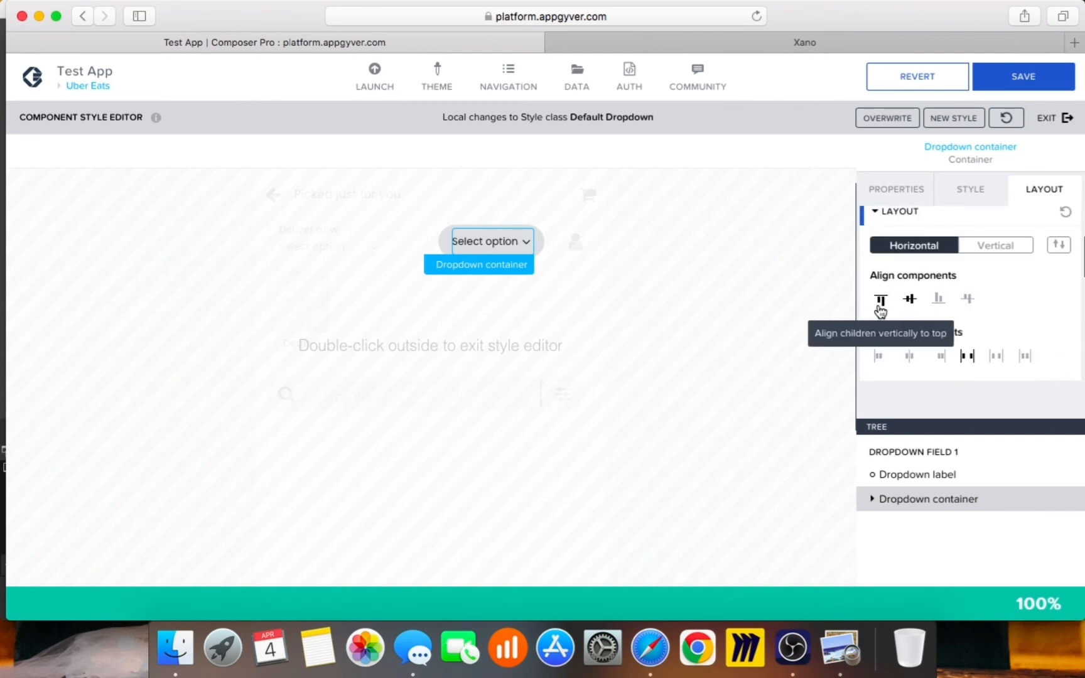
{"action": "left_click", "coordinate": [897, 314]}
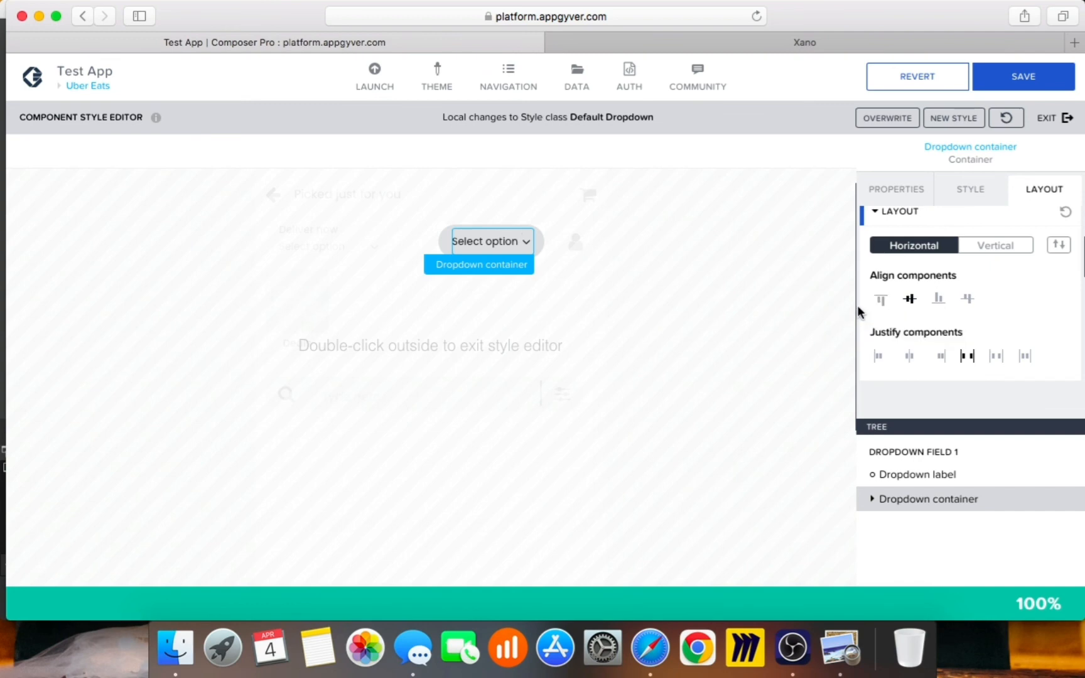
{"action": "scroll", "coordinate": [1005, 277], "scroll_direction": "up", "scroll_amount": 5}
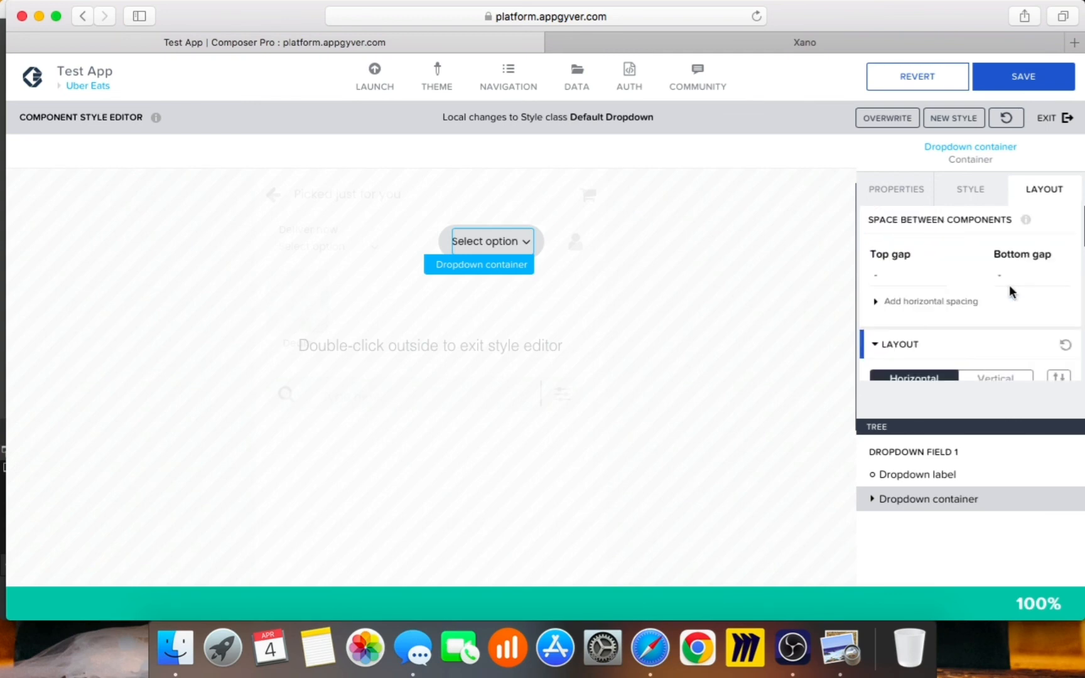
{"action": "left_click", "coordinate": [871, 499]}
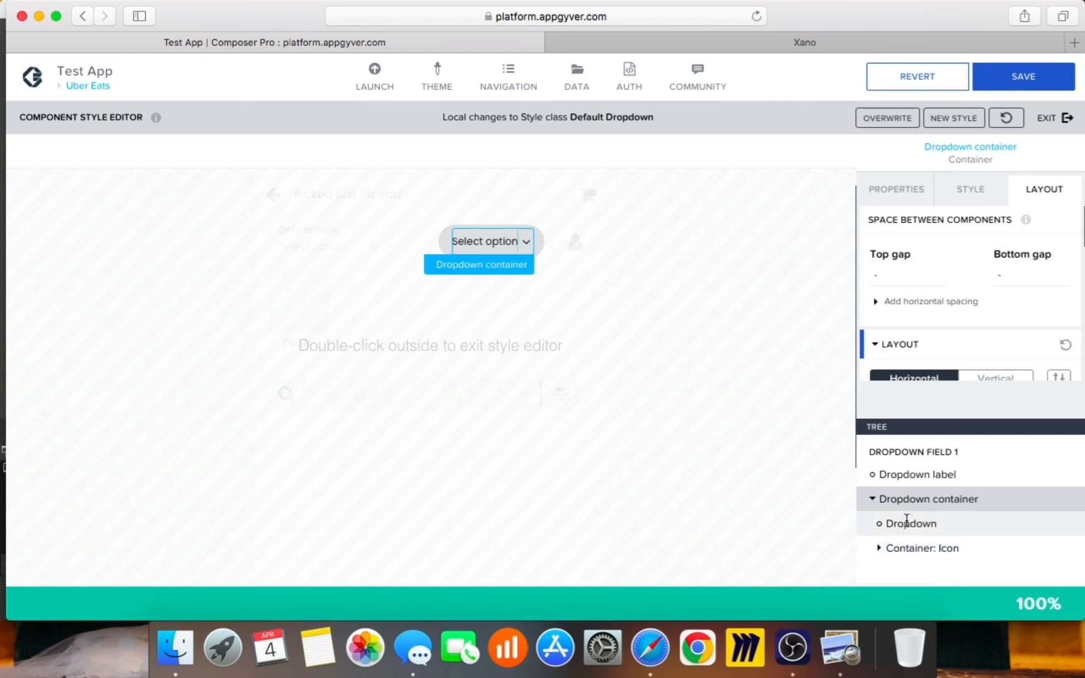
{"action": "left_click", "coordinate": [906, 521]}
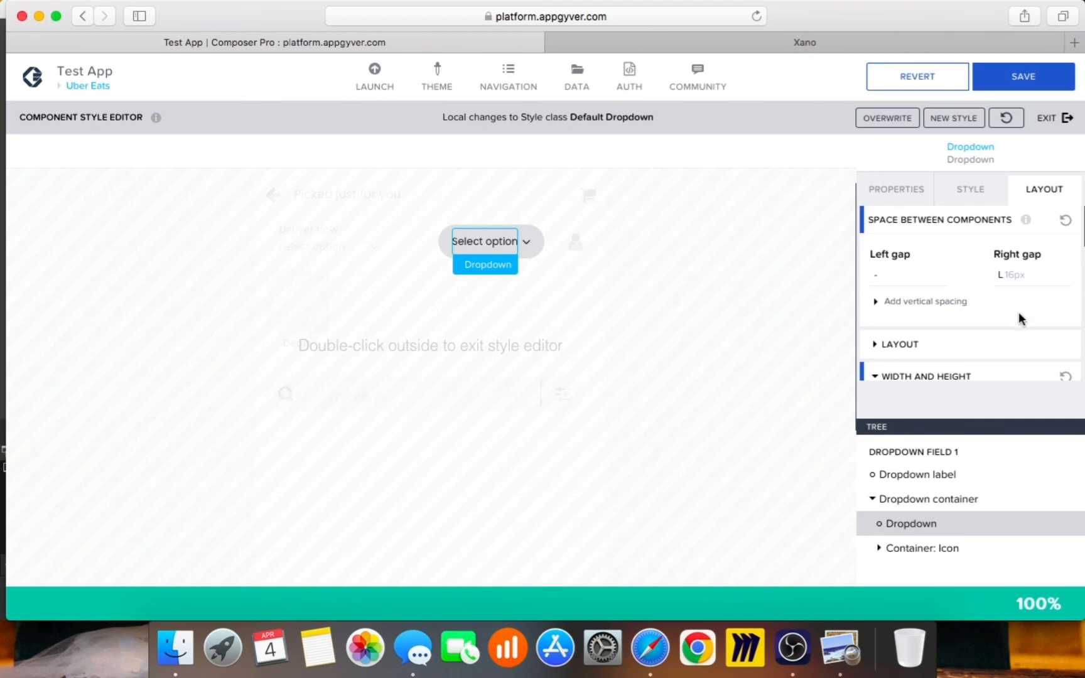
{"action": "scroll", "coordinate": [958, 327], "scroll_direction": "down", "scroll_amount": 5}
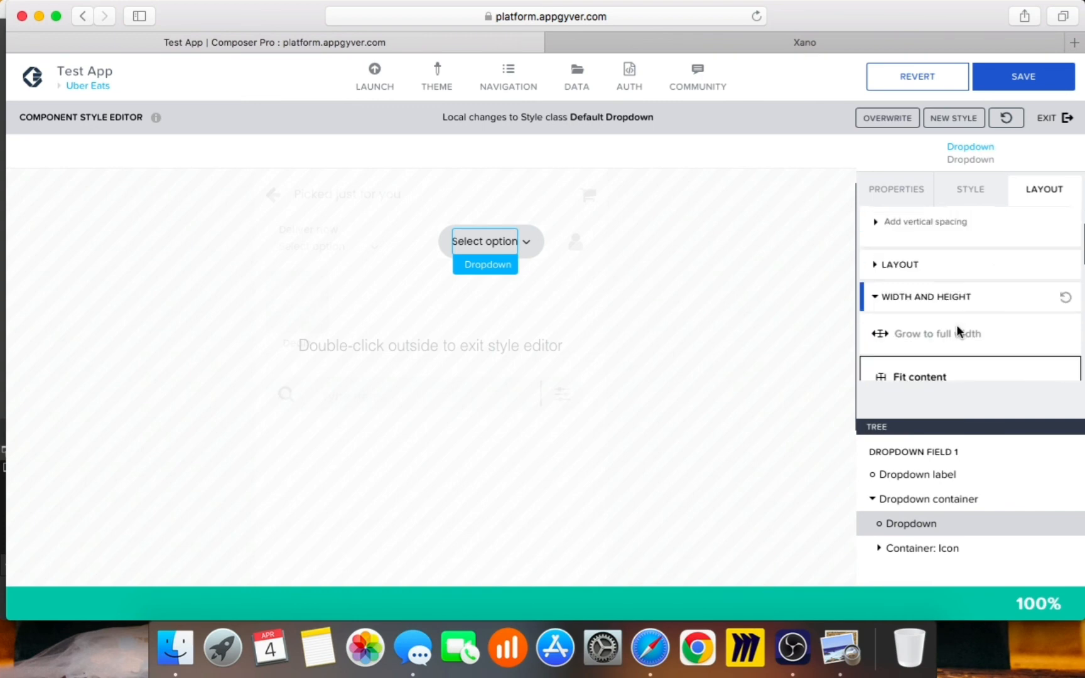
{"action": "scroll", "coordinate": [958, 333], "scroll_direction": "down", "scroll_amount": 3}
{"action": "scroll", "coordinate": [966, 327], "scroll_direction": "up", "scroll_amount": 2}
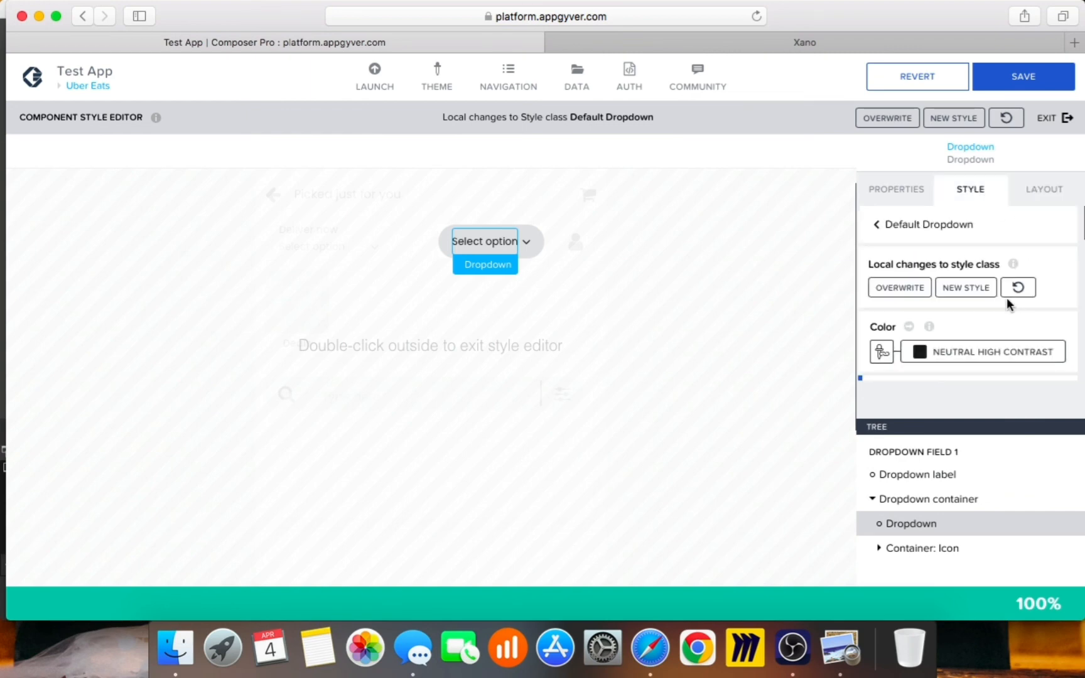
Step: Try a bottom padding of L (16px) on the inner Dropdown, then return it to S (8px)
{"action": "scroll", "coordinate": [1007, 306], "scroll_direction": "down", "scroll_amount": 4}
{"action": "left_click", "coordinate": [1012, 326]}
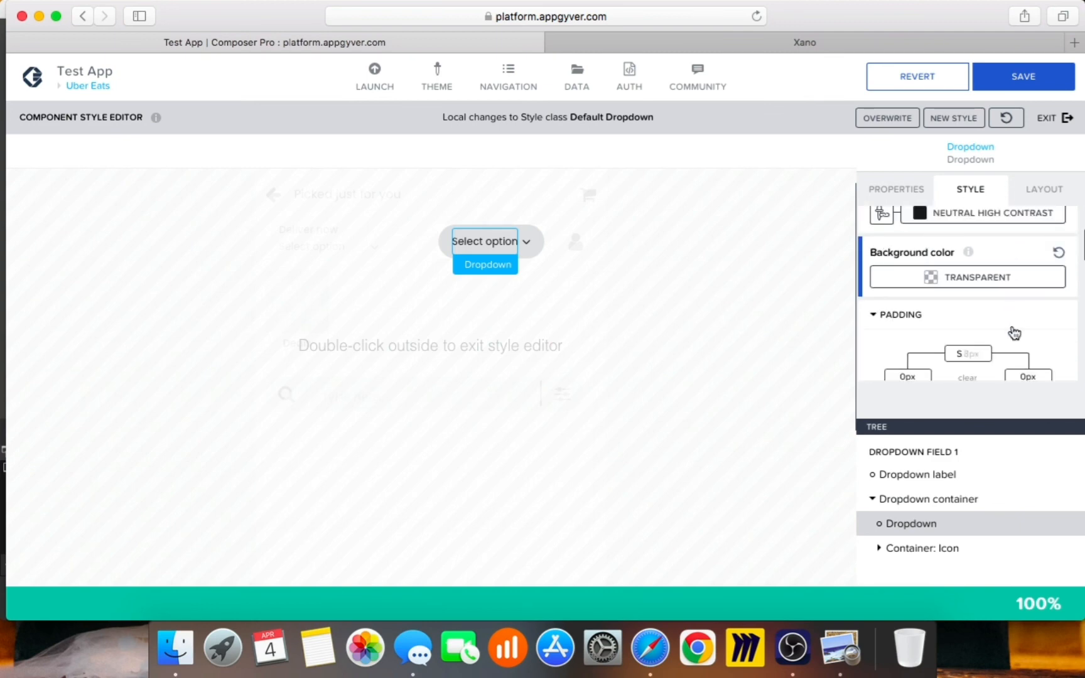
{"action": "scroll", "coordinate": [1011, 332], "scroll_direction": "down", "scroll_amount": 2}
{"action": "left_click", "coordinate": [975, 341]}
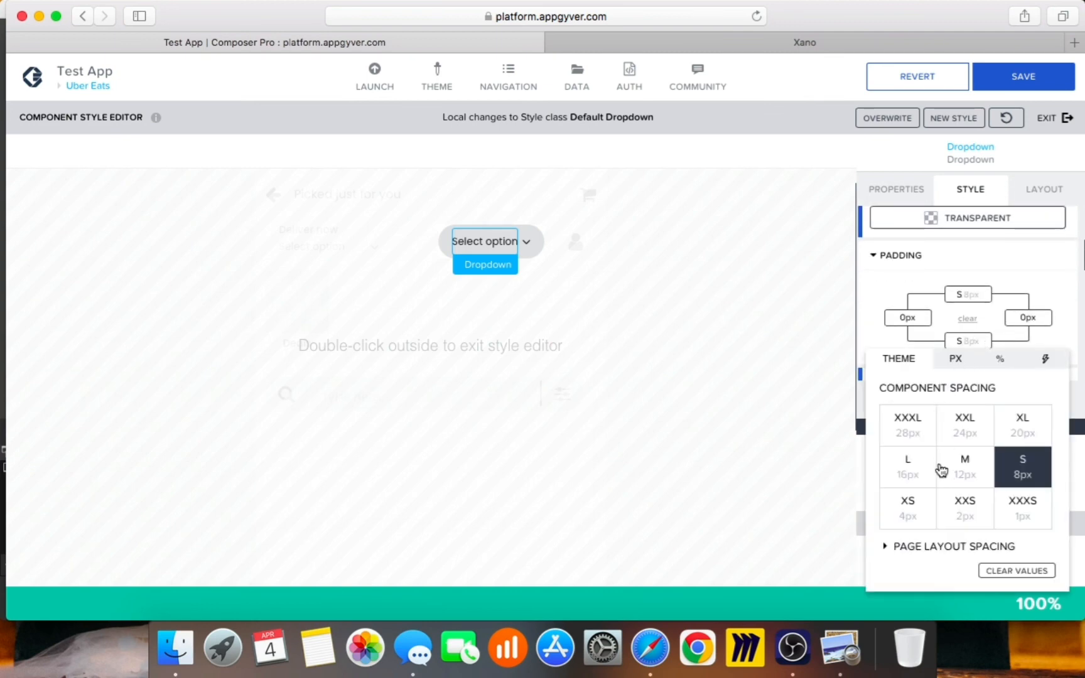
{"action": "left_click", "coordinate": [906, 476]}
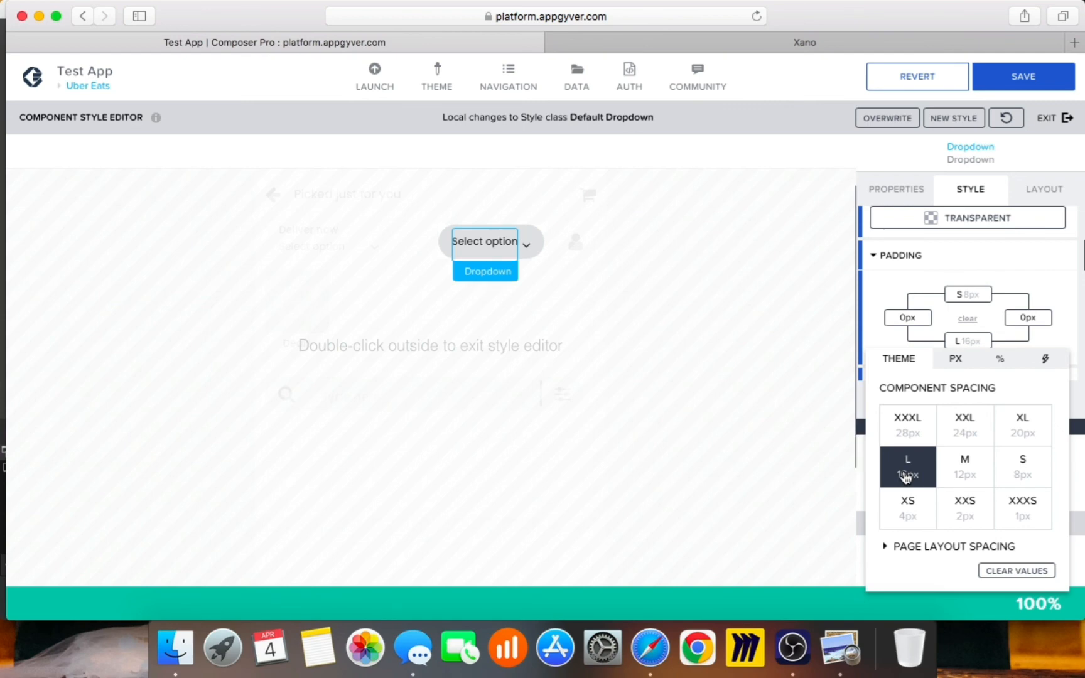
{"action": "left_click", "coordinate": [1027, 471]}
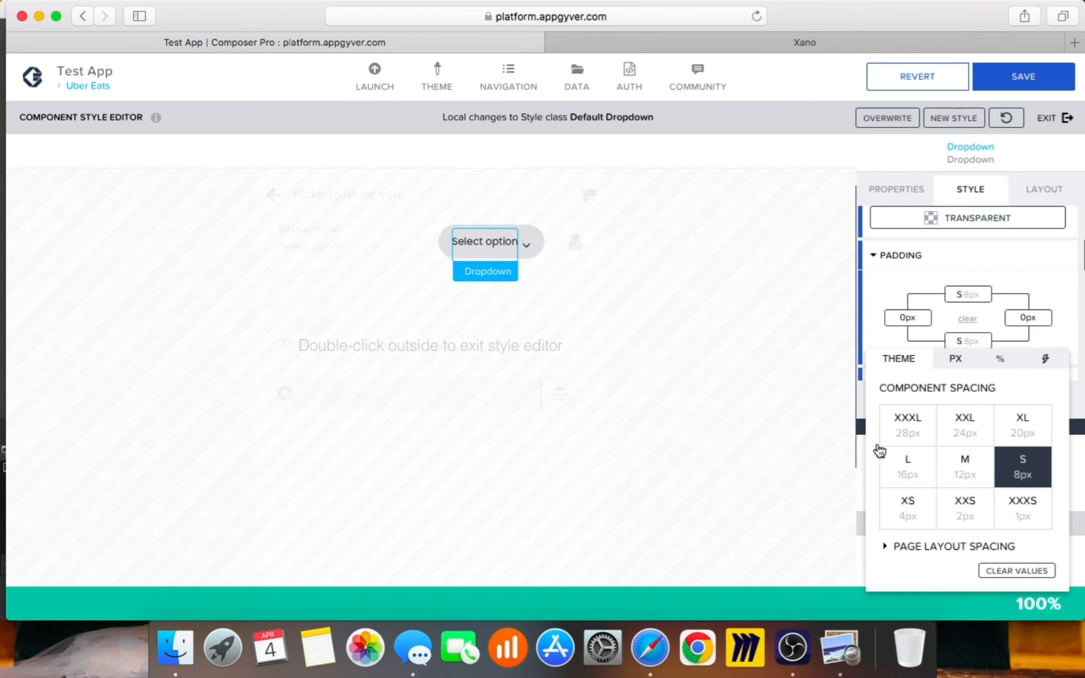
{"action": "left_click", "coordinate": [844, 443]}
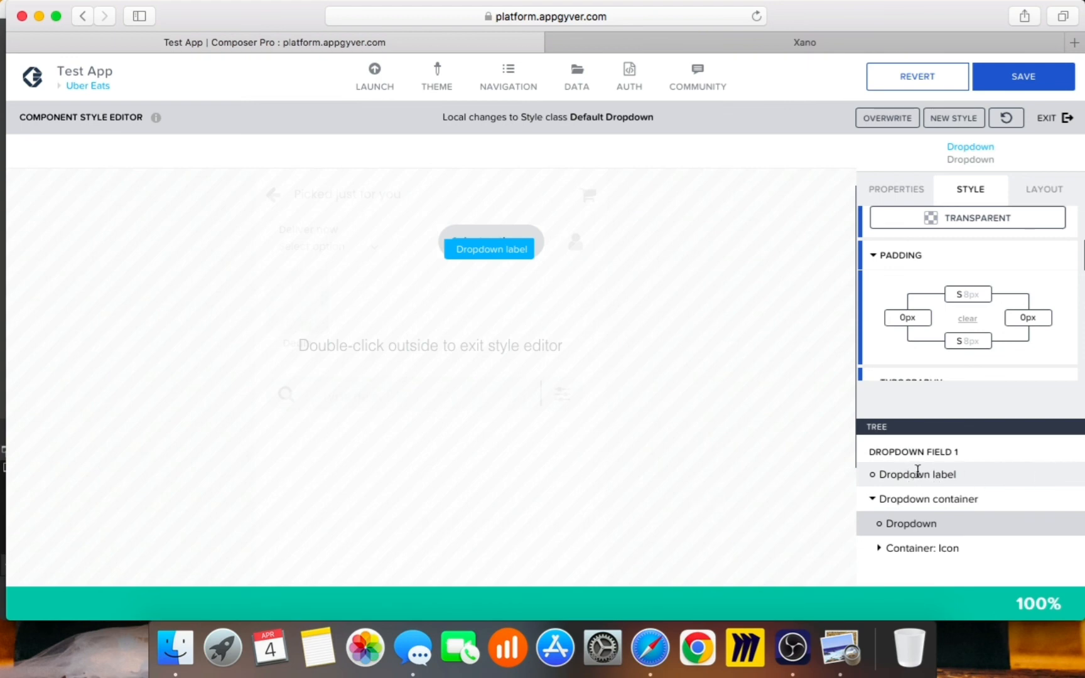
Step: Select the Dropdown label and set its width and height to Fit content
{"action": "left_click", "coordinate": [961, 472]}
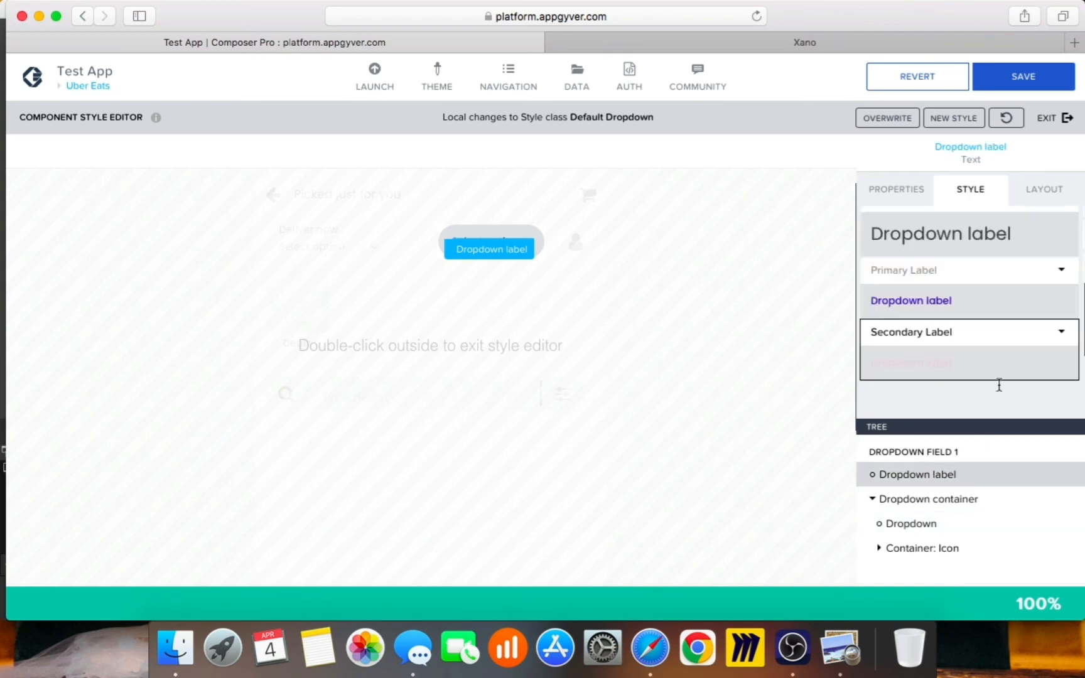
{"action": "left_click", "coordinate": [1055, 189]}
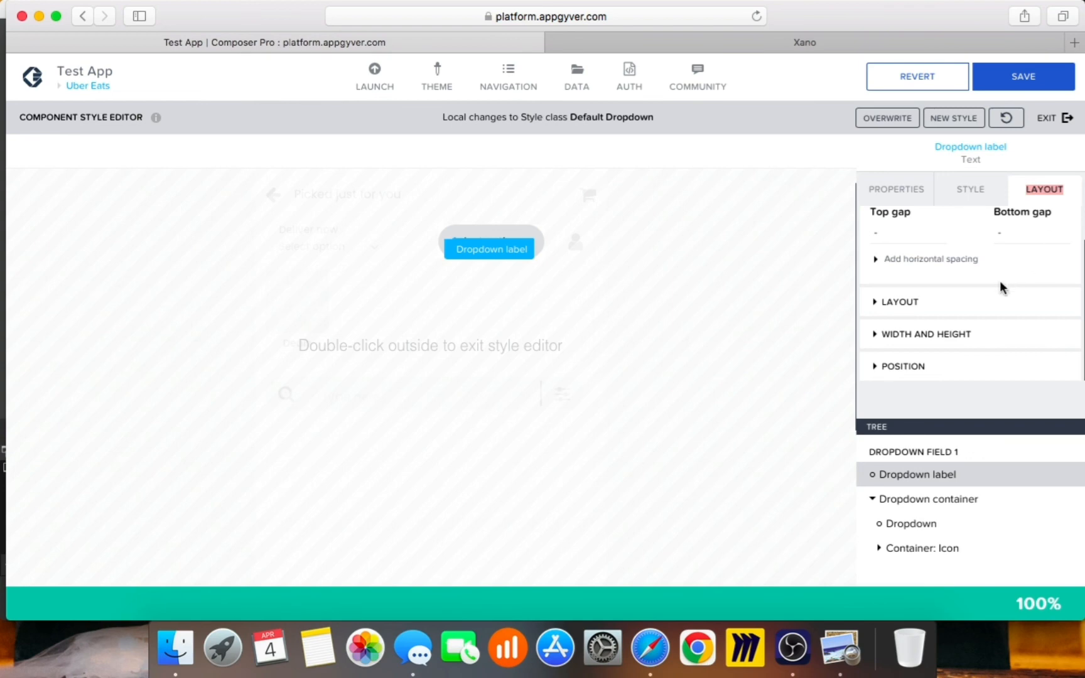
{"action": "left_click", "coordinate": [984, 336]}
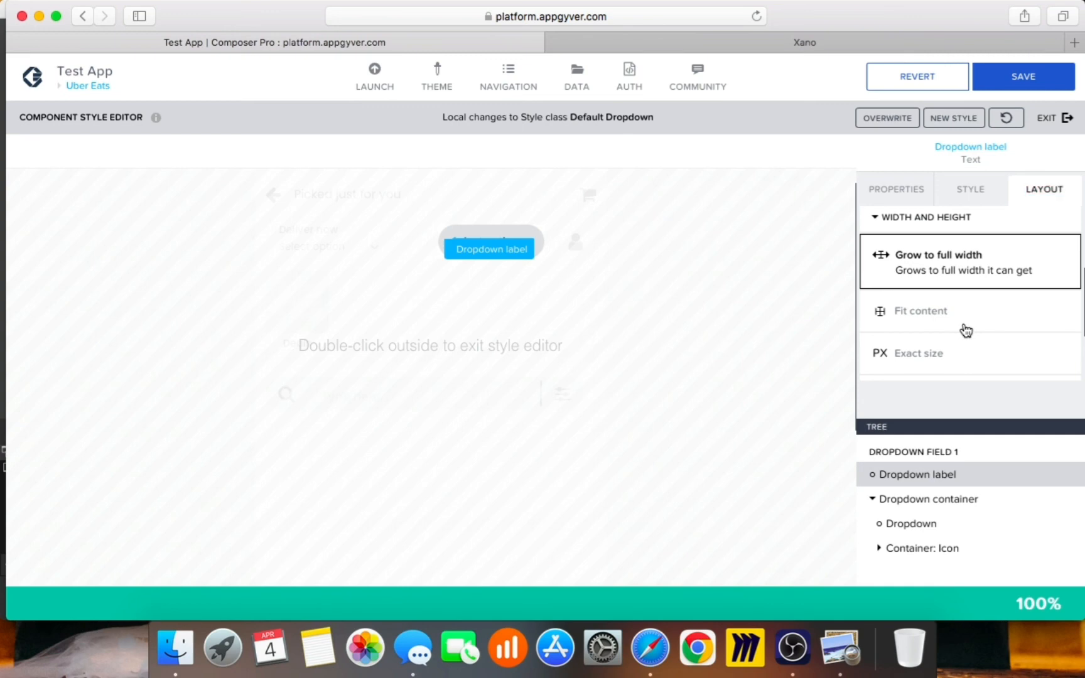
{"action": "left_click", "coordinate": [966, 323]}
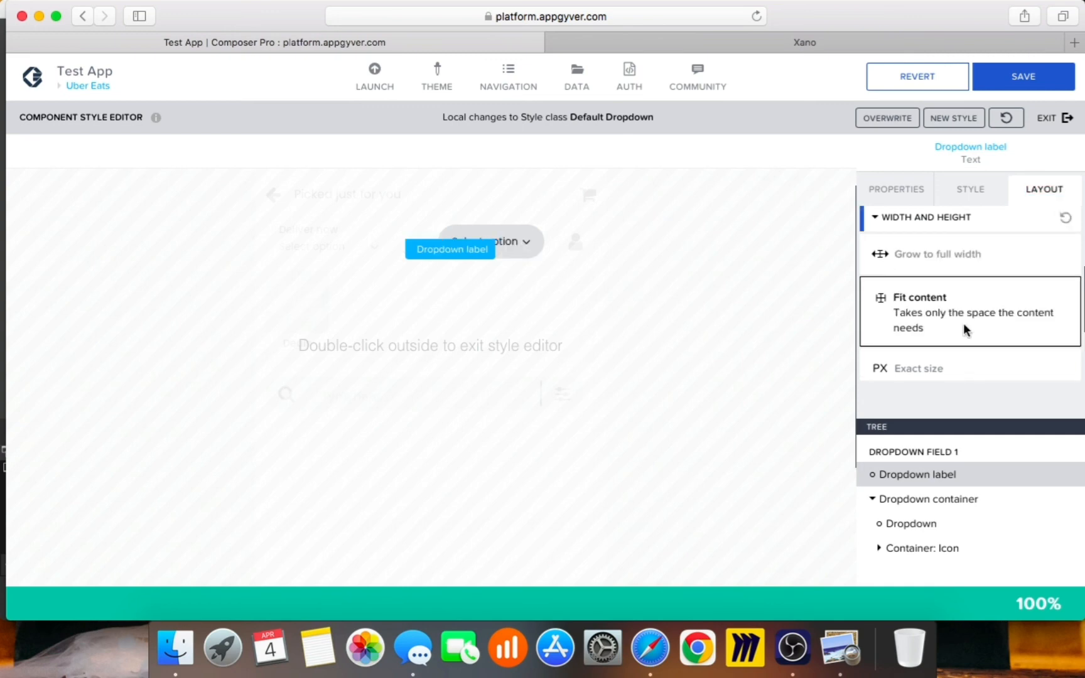
Step: Exit the component style editor and save the application
{"action": "left_click", "coordinate": [789, 345]}
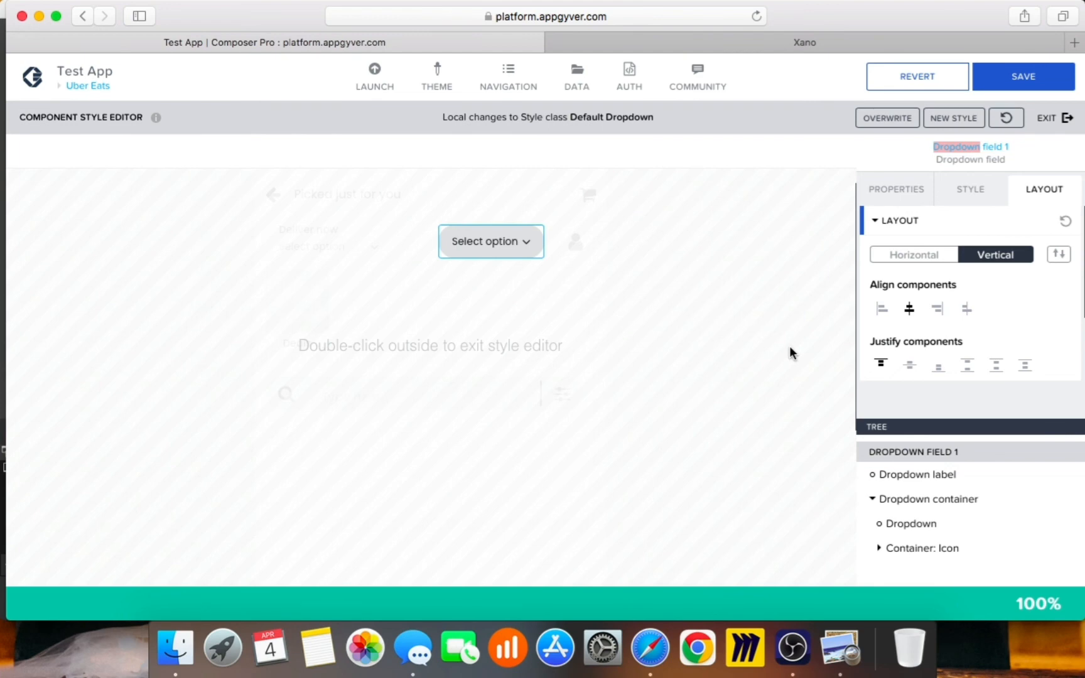
{"action": "double_click", "coordinate": [790, 345]}
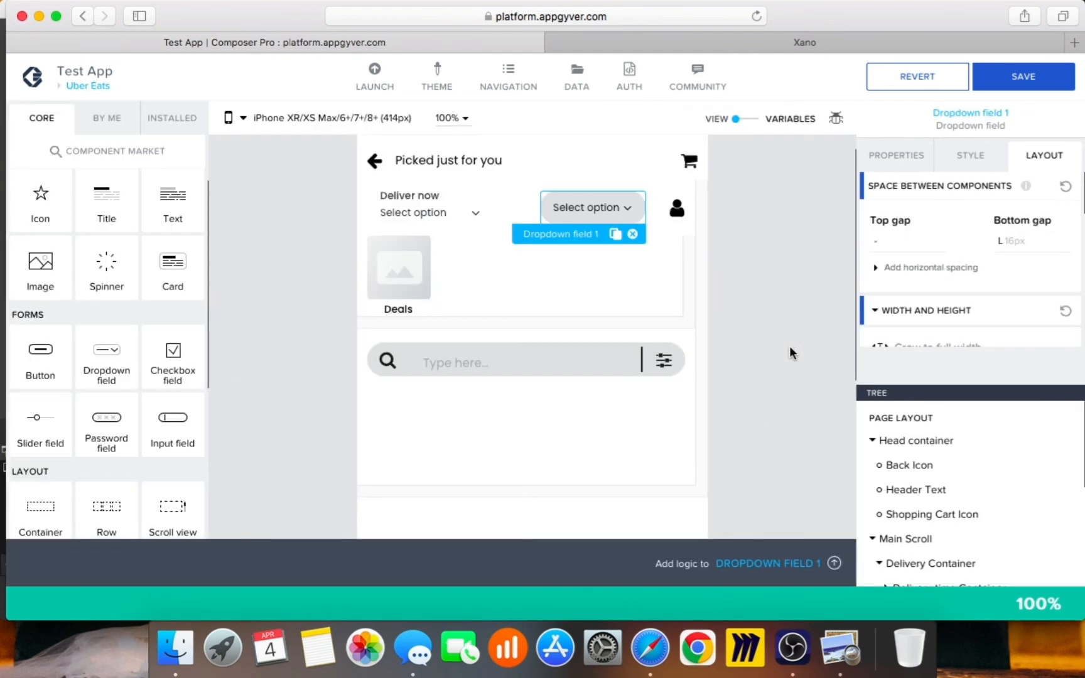
{"action": "left_click", "coordinate": [1024, 76]}
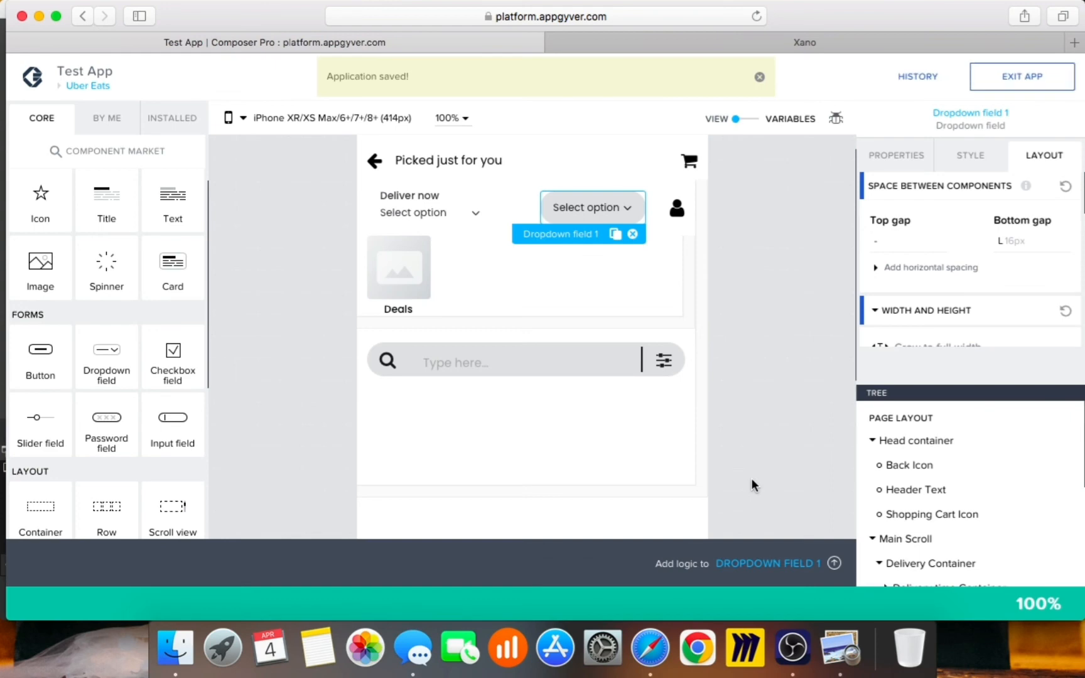
Step: Reload the AppGyver web preview to check the gray dropdown's text position, then return to the composer
{"action": "right_click", "coordinate": [658, 636]}
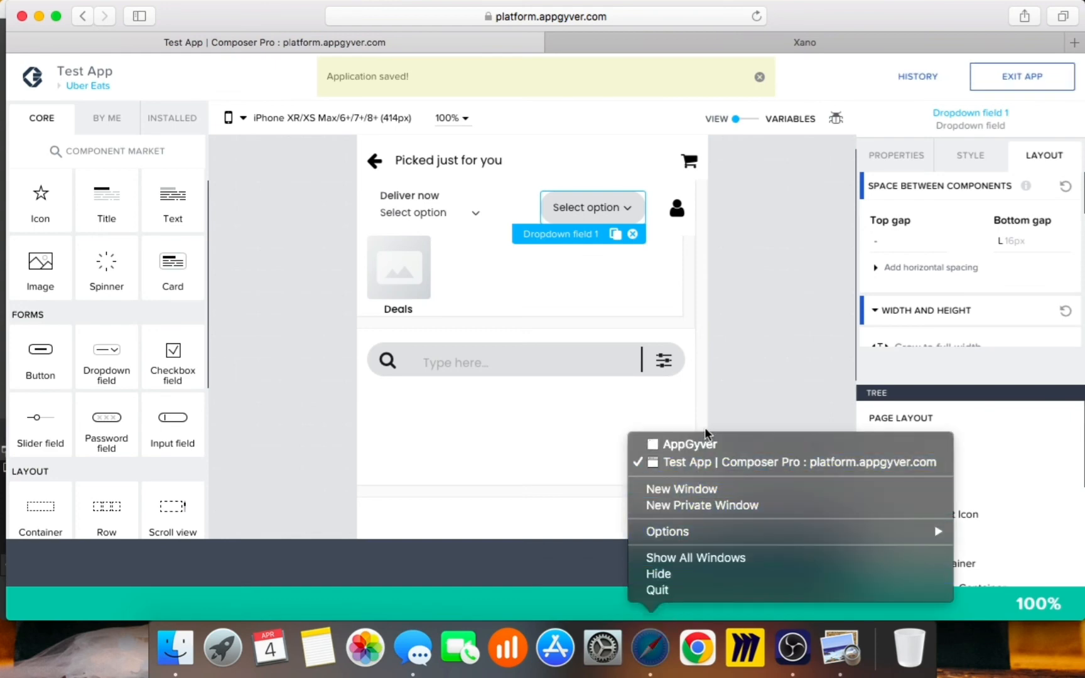
{"action": "left_click", "coordinate": [704, 444]}
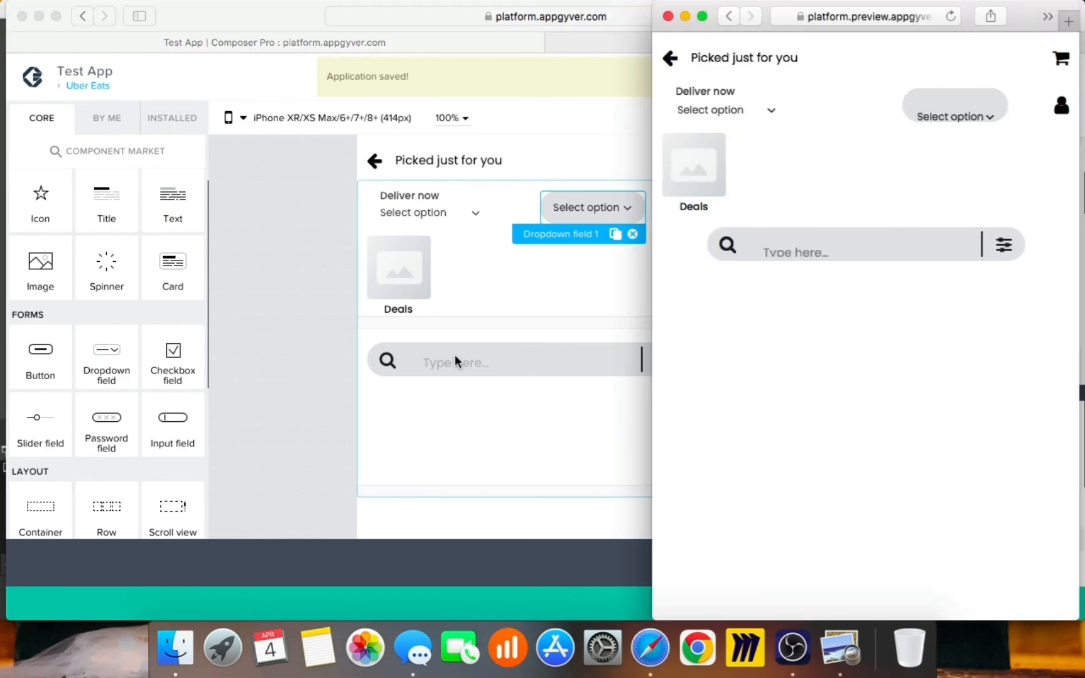
{"action": "left_click", "coordinate": [951, 16]}
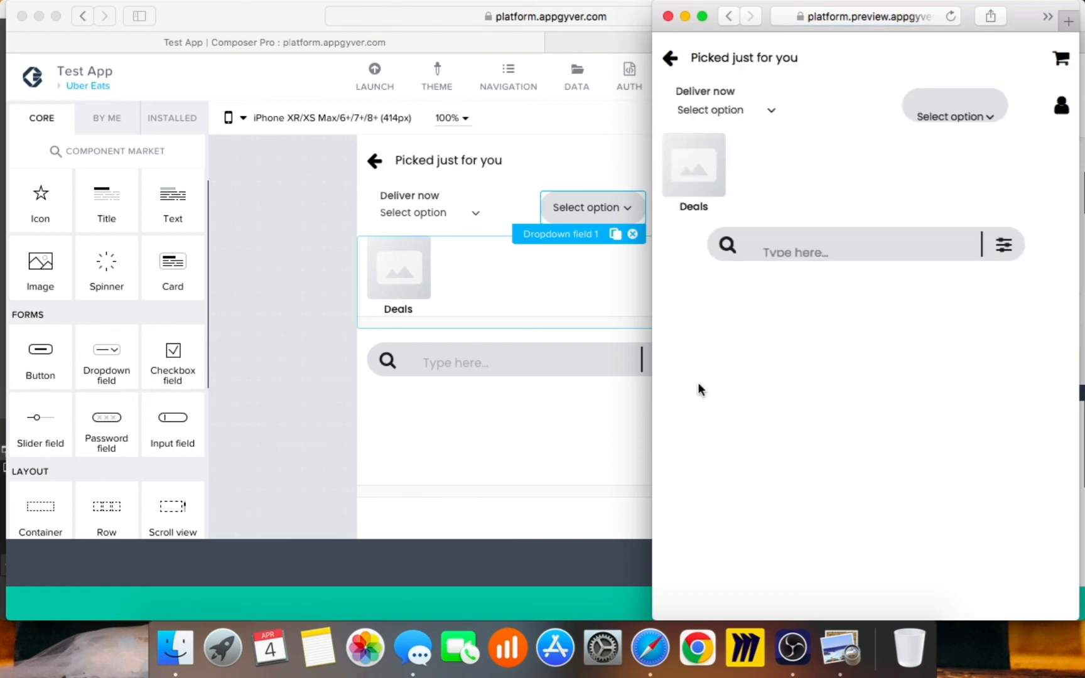
{"action": "left_click", "coordinate": [317, 362]}
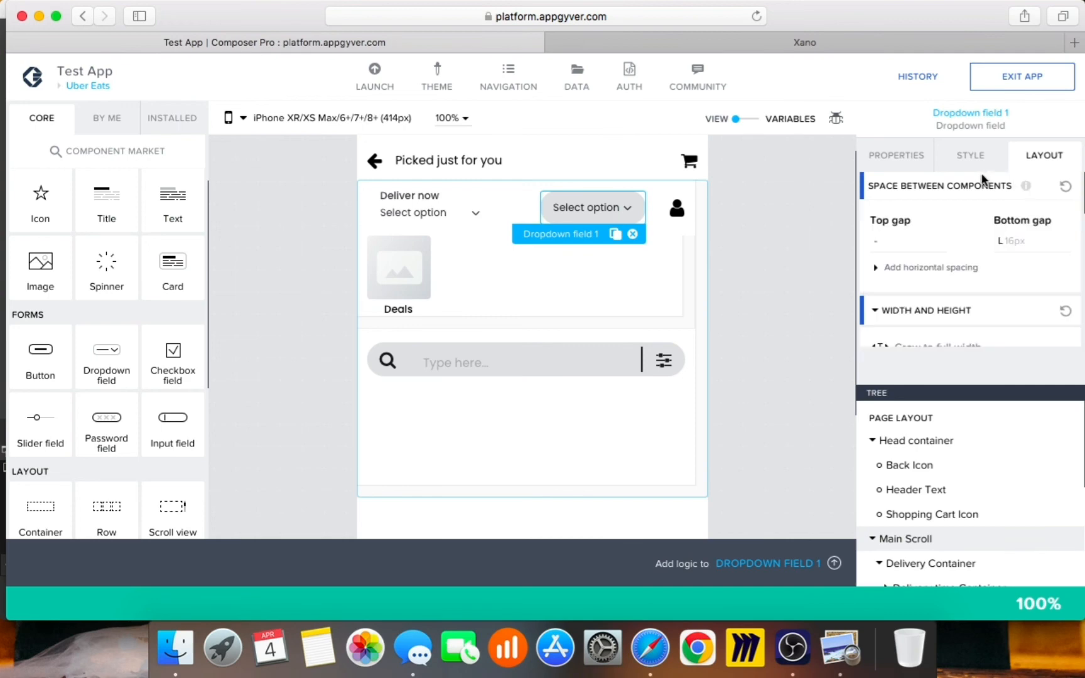
Step: Reopen the gray dropdown's style editor and examine the dropdown container's layout and the Dropdown label's style and layout
{"action": "left_click", "coordinate": [970, 157]}
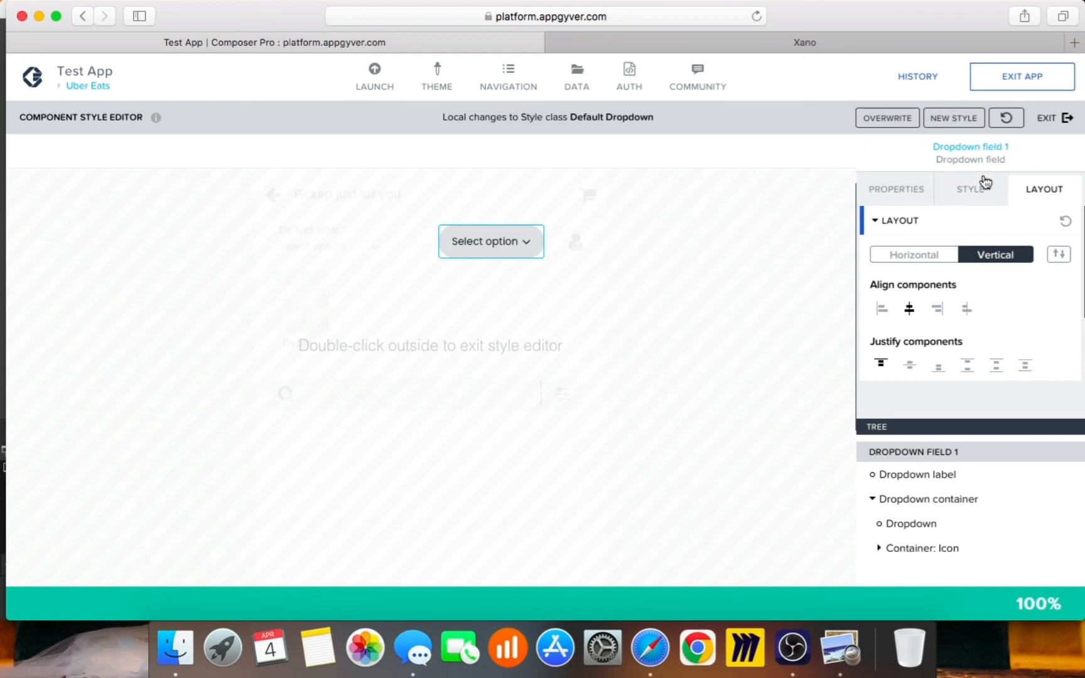
{"action": "left_click", "coordinate": [906, 498]}
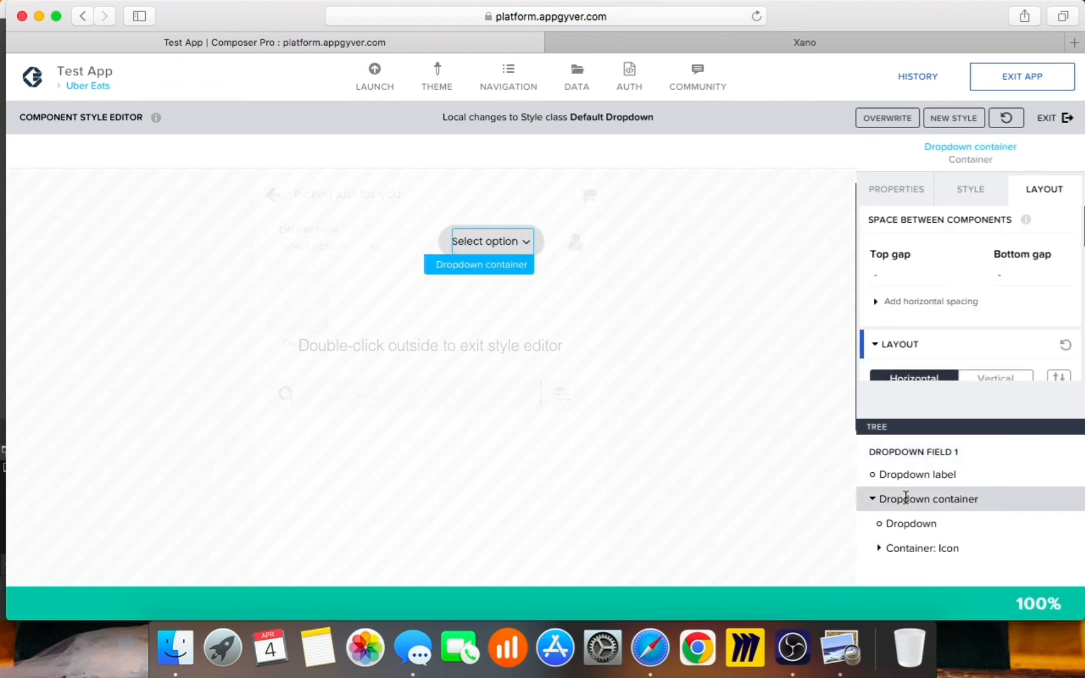
{"action": "left_click", "coordinate": [947, 475]}
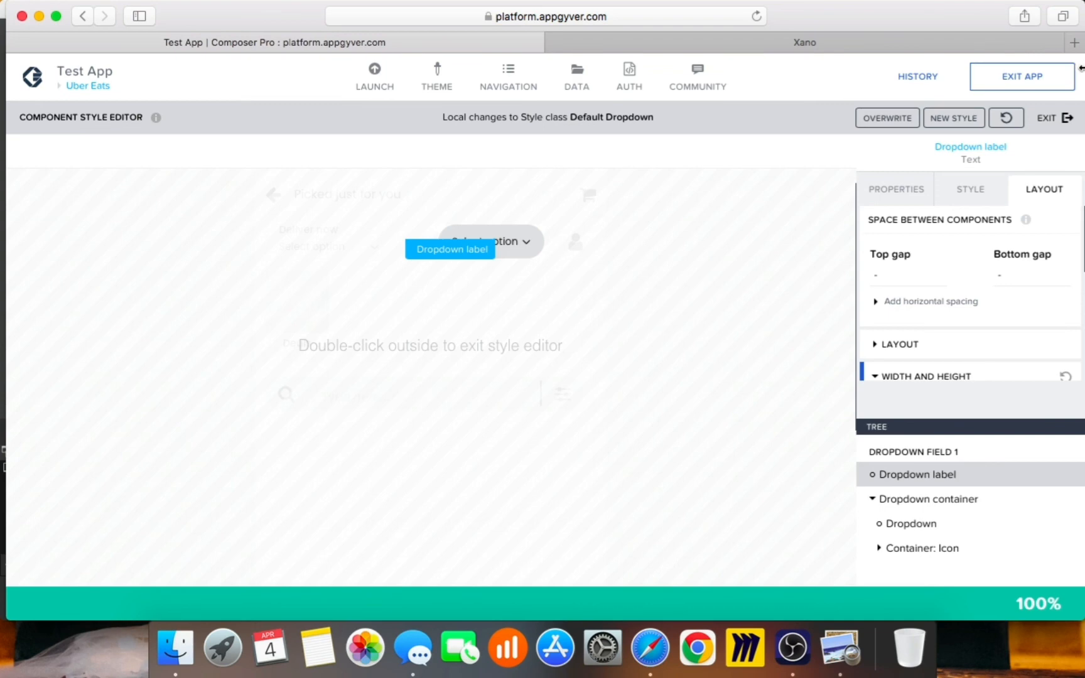
{"action": "left_click", "coordinate": [991, 199]}
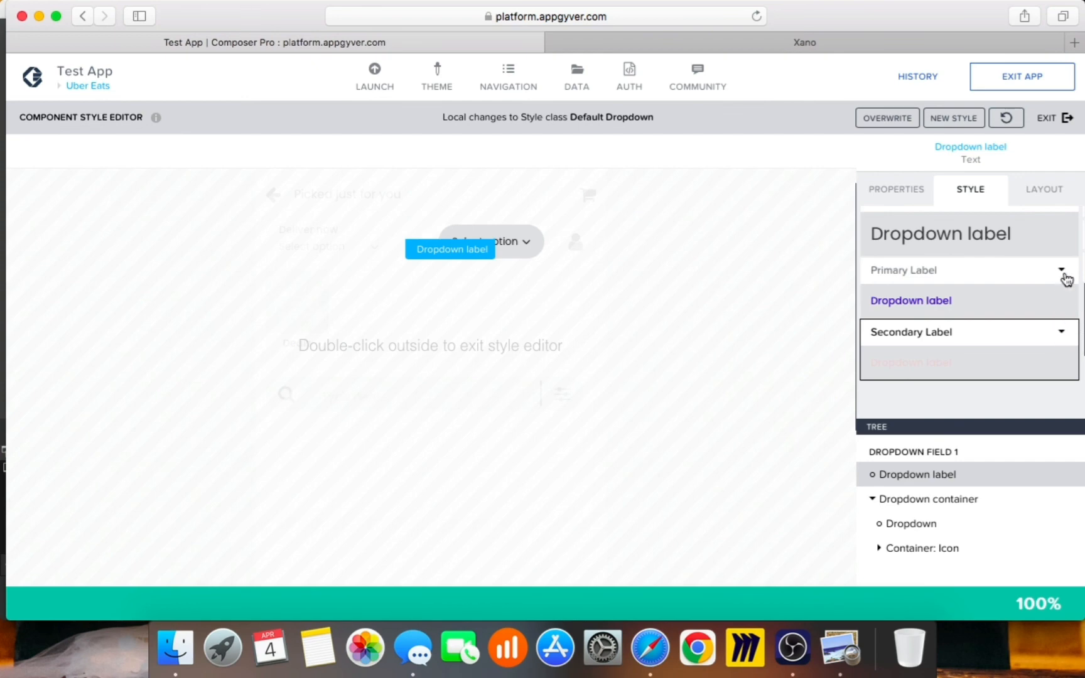
{"action": "left_click", "coordinate": [1050, 192]}
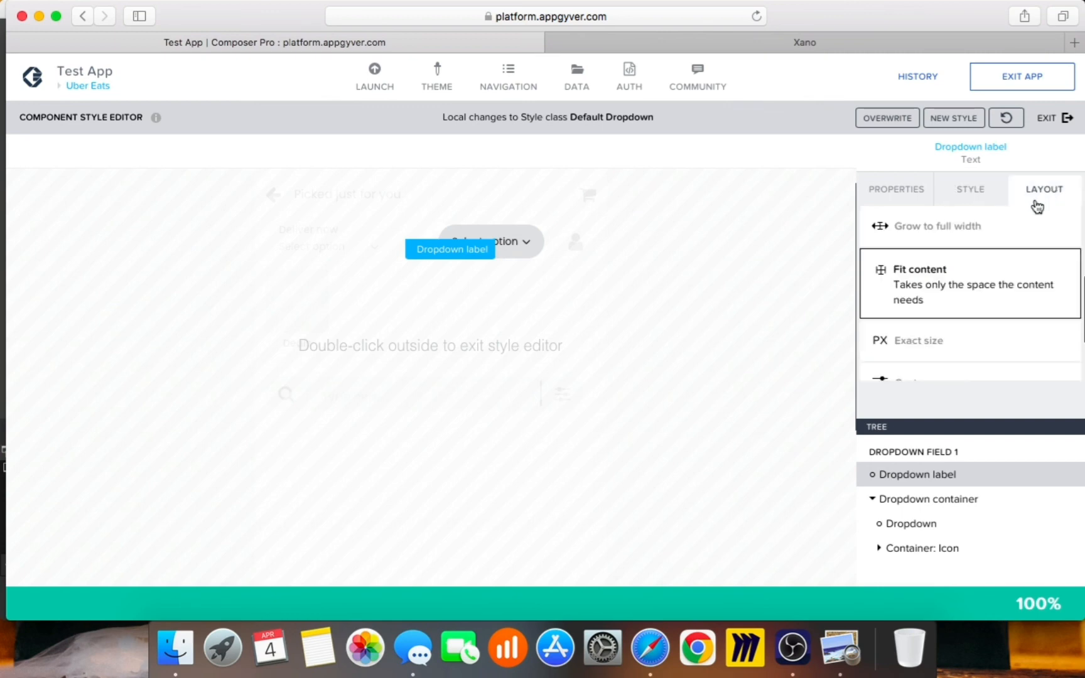
Step: Set the Dropdown label to Exact size with a width of 1 px and a height of 1 px
{"action": "scroll", "coordinate": [1029, 304], "scroll_direction": "down", "scroll_amount": 3}
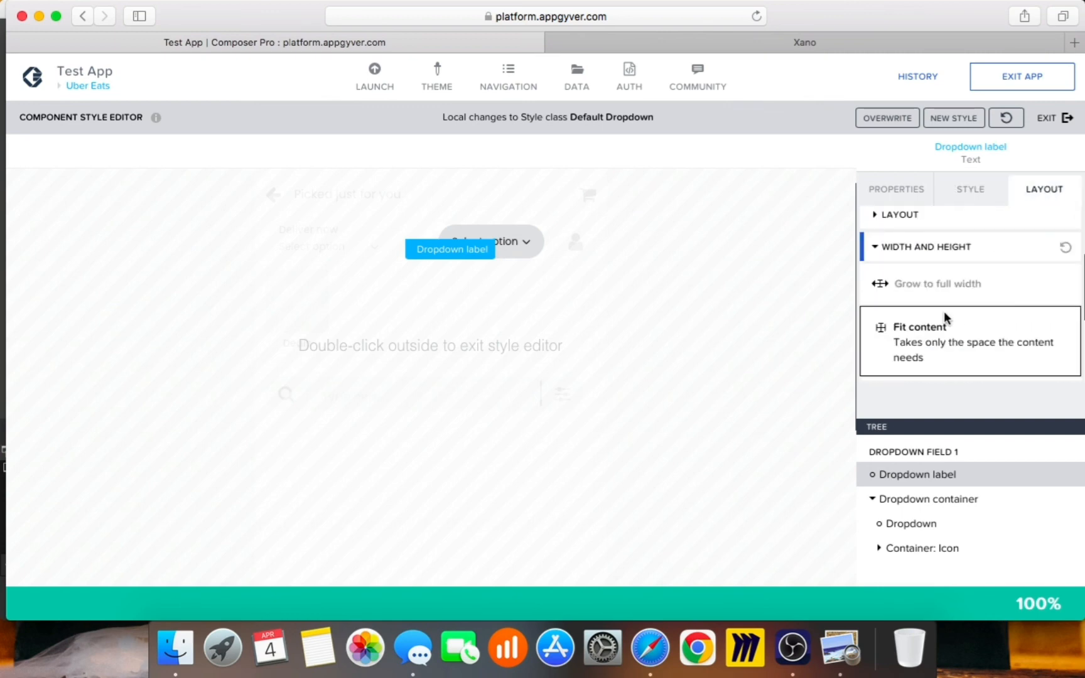
{"action": "scroll", "coordinate": [948, 317], "scroll_direction": "down", "scroll_amount": 3}
{"action": "left_click", "coordinate": [962, 295]}
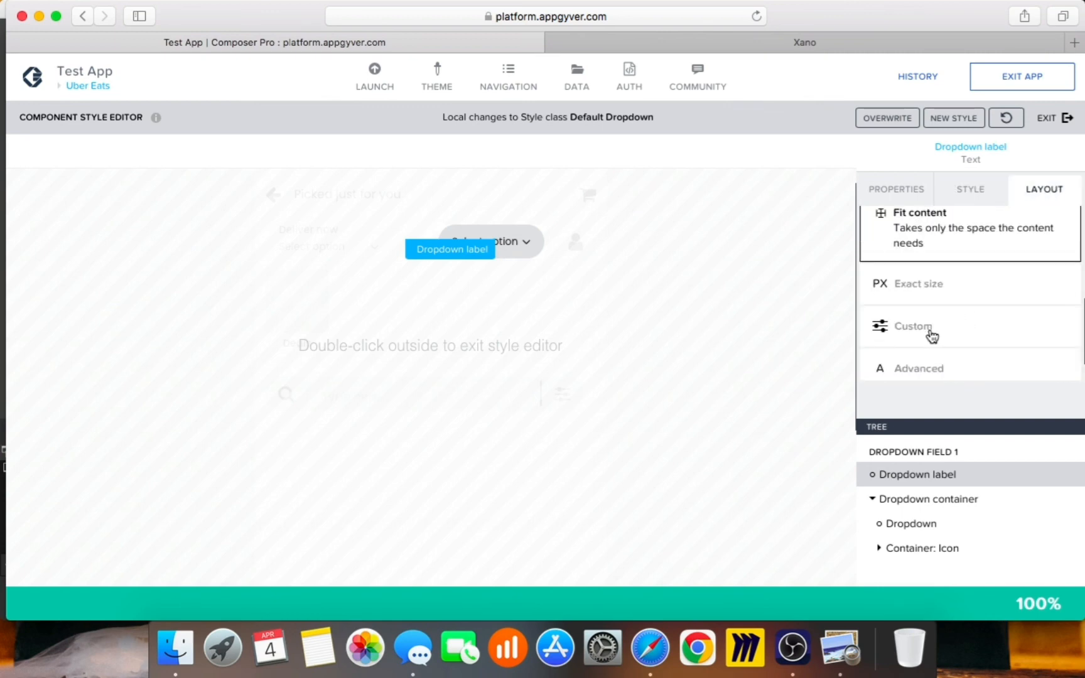
{"action": "left_click", "coordinate": [910, 299]}
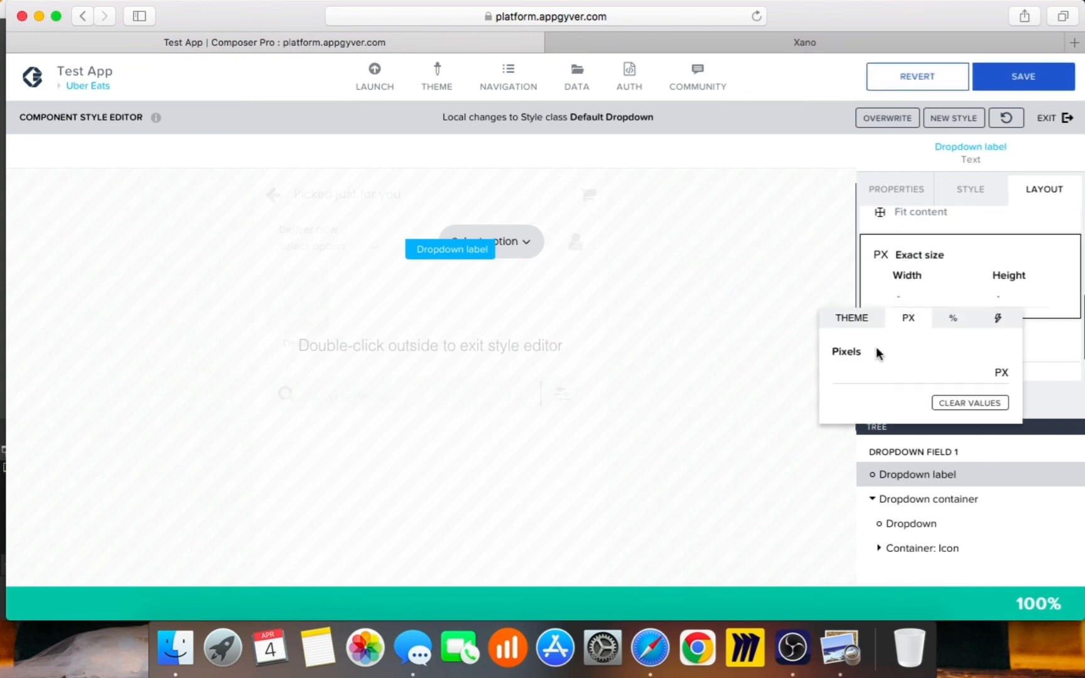
{"action": "left_click", "coordinate": [853, 373]}
{"action": "type", "text": "1"}
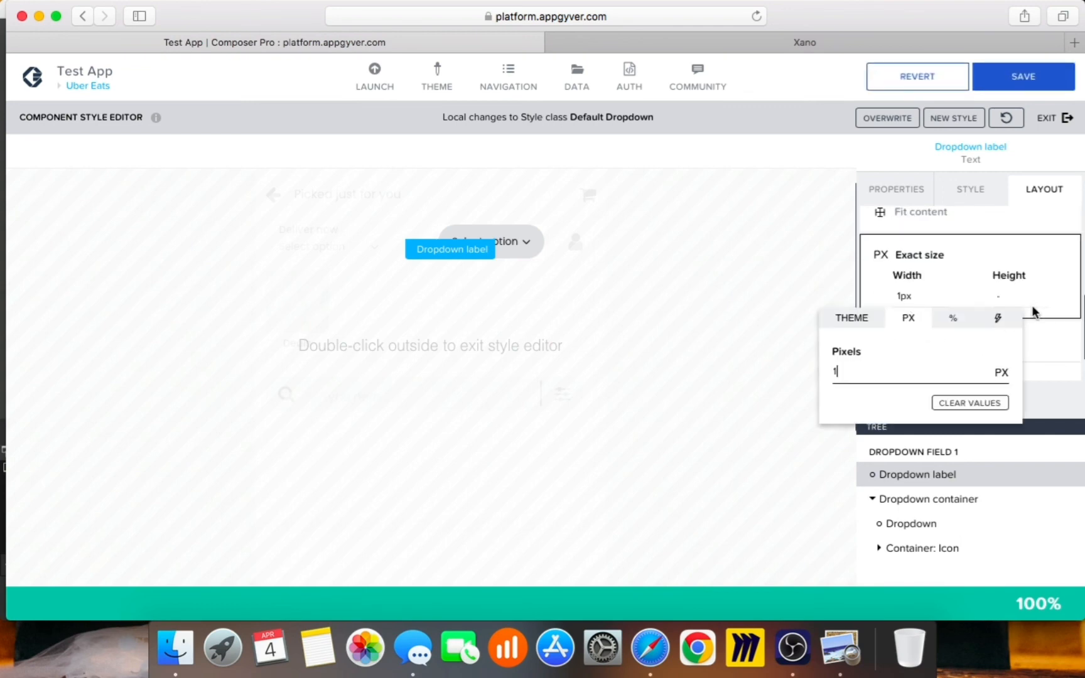
{"action": "left_click", "coordinate": [1000, 296]}
{"action": "left_click", "coordinate": [1002, 295]}
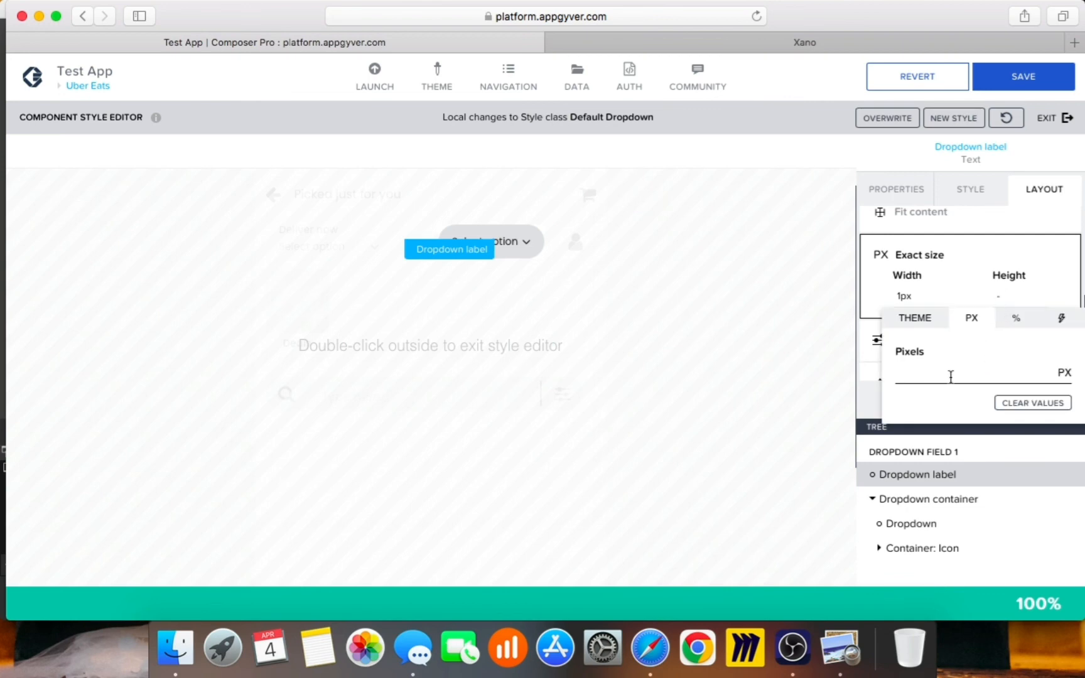
{"action": "left_click", "coordinate": [951, 376]}
{"action": "type", "text": "1"}
{"action": "left_click", "coordinate": [974, 254]}
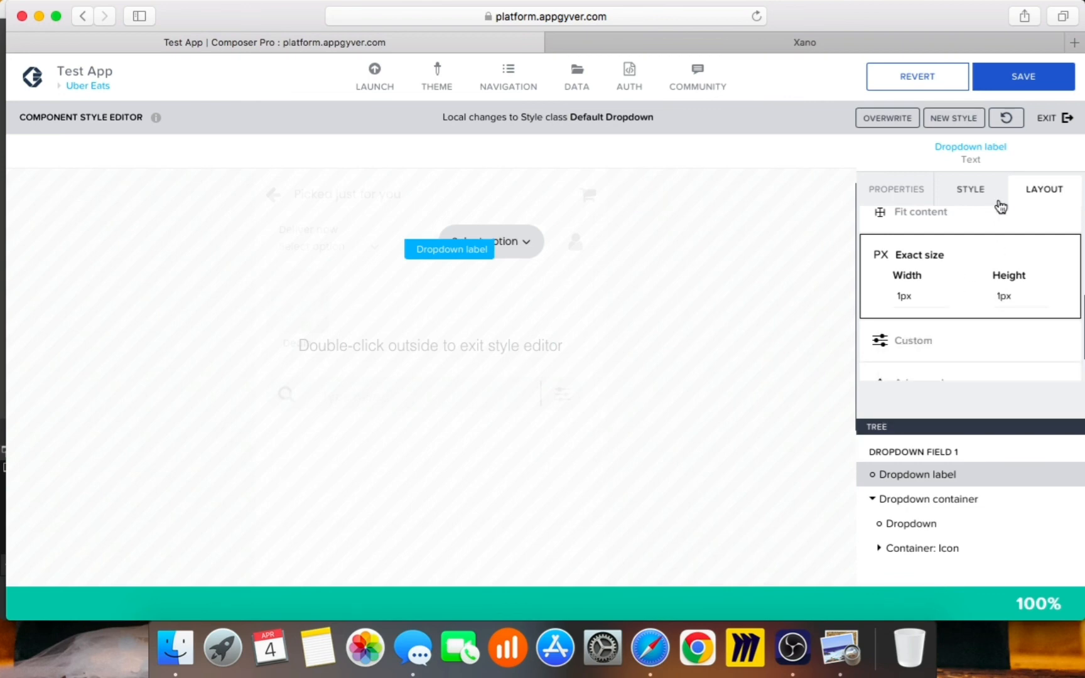
Step: Set the Dropdown label's Align self position to center and save the application
{"action": "scroll", "coordinate": [996, 348], "scroll_direction": "down", "scroll_amount": 1}
{"action": "scroll", "coordinate": [997, 349], "scroll_direction": "down", "scroll_amount": 4}
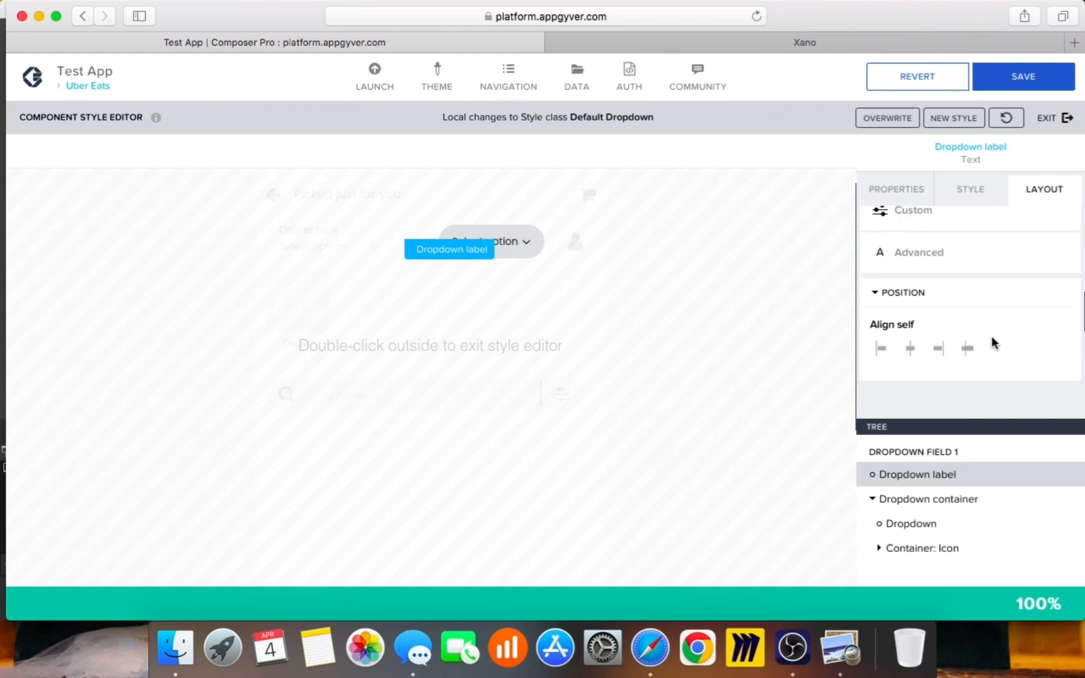
{"action": "scroll", "coordinate": [992, 336], "scroll_direction": "down", "scroll_amount": 1}
{"action": "left_click", "coordinate": [911, 324]}
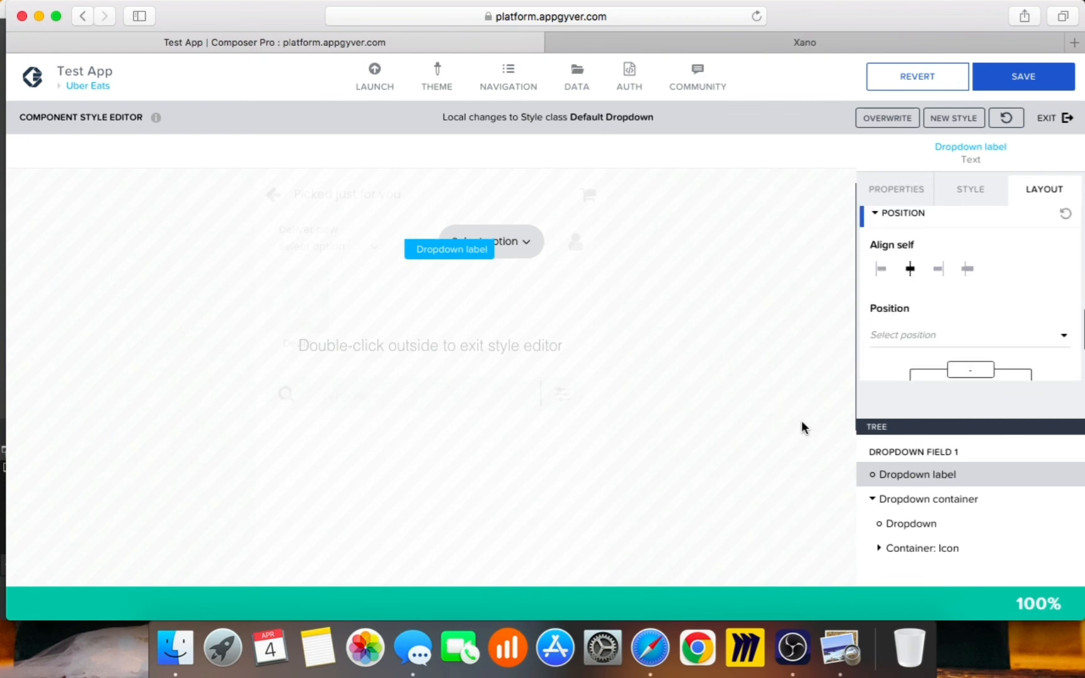
{"action": "scroll", "coordinate": [1026, 323], "scroll_direction": "down", "scroll_amount": 1}
{"action": "scroll", "coordinate": [1027, 323], "scroll_direction": "down", "scroll_amount": 3}
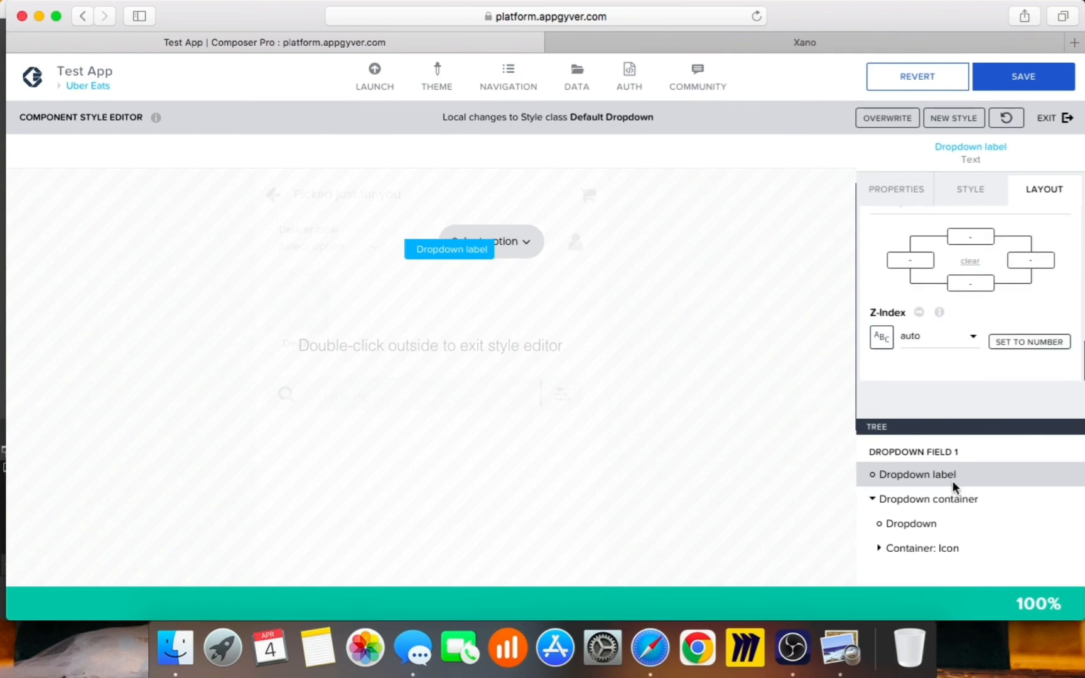
{"action": "key", "text": "super+s"}
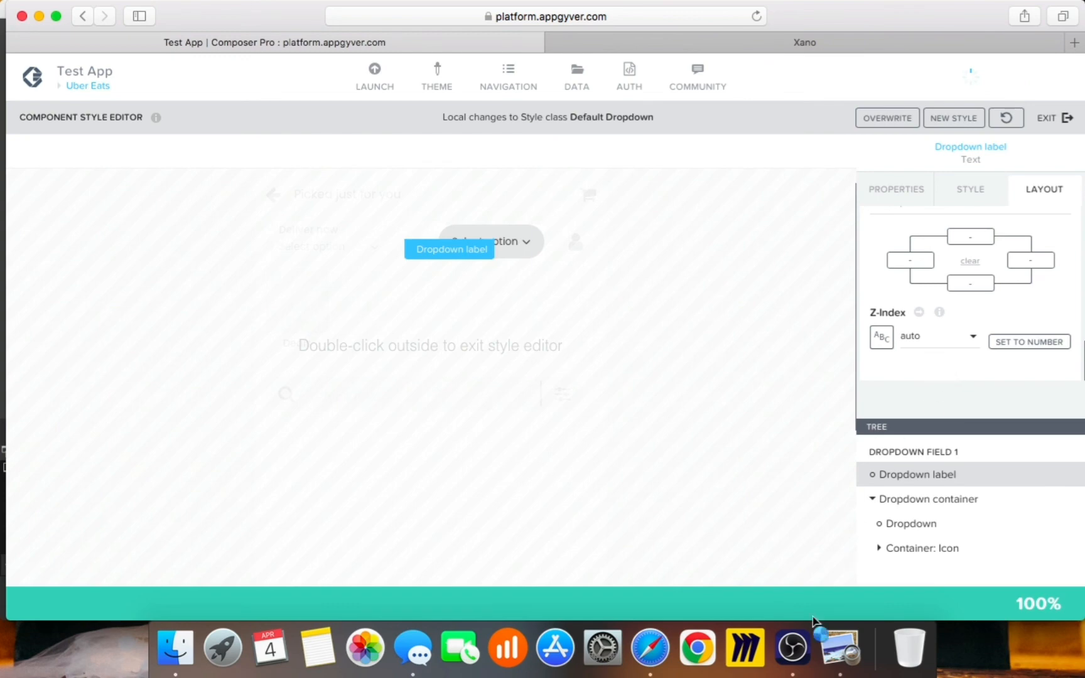
Step: Examine the Dropdown container's layout and position settings, check the gray dropdown in the web preview, and return to the composer
{"action": "left_click", "coordinate": [905, 499]}
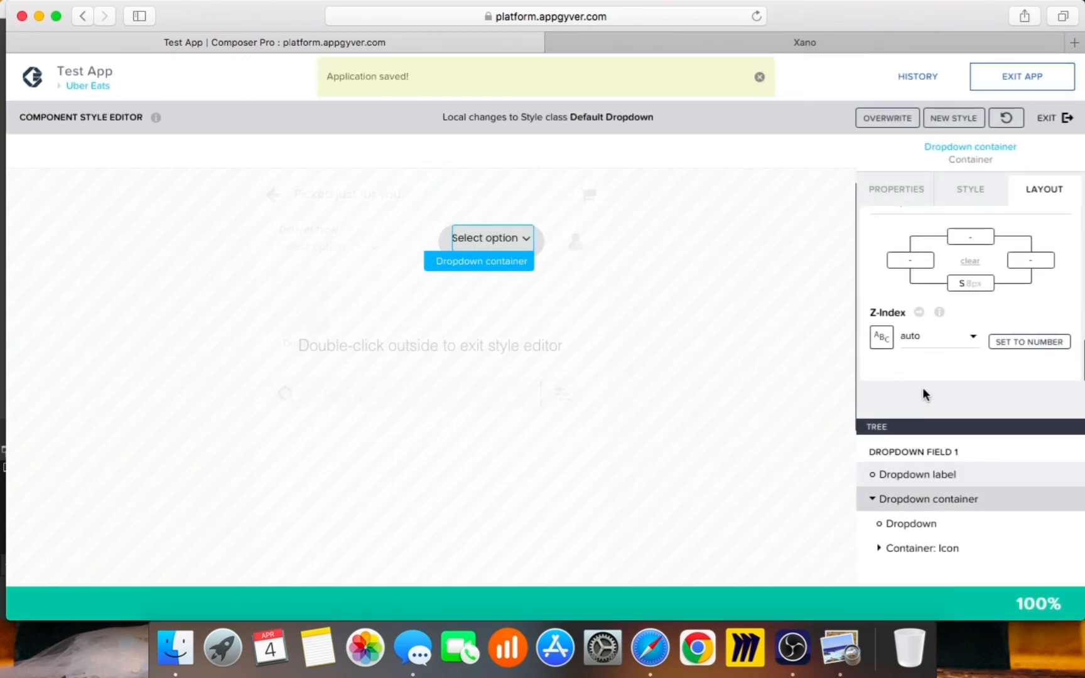
{"action": "scroll", "coordinate": [942, 295], "scroll_direction": "up", "scroll_amount": 10}
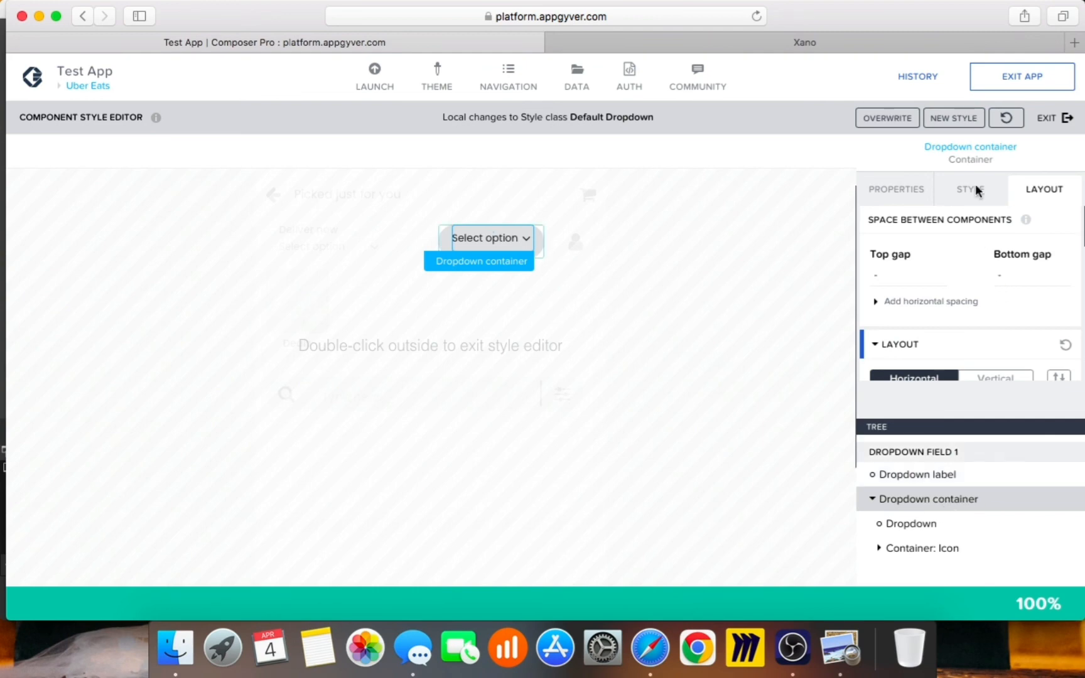
{"action": "scroll", "coordinate": [1012, 286], "scroll_direction": "down", "scroll_amount": 5}
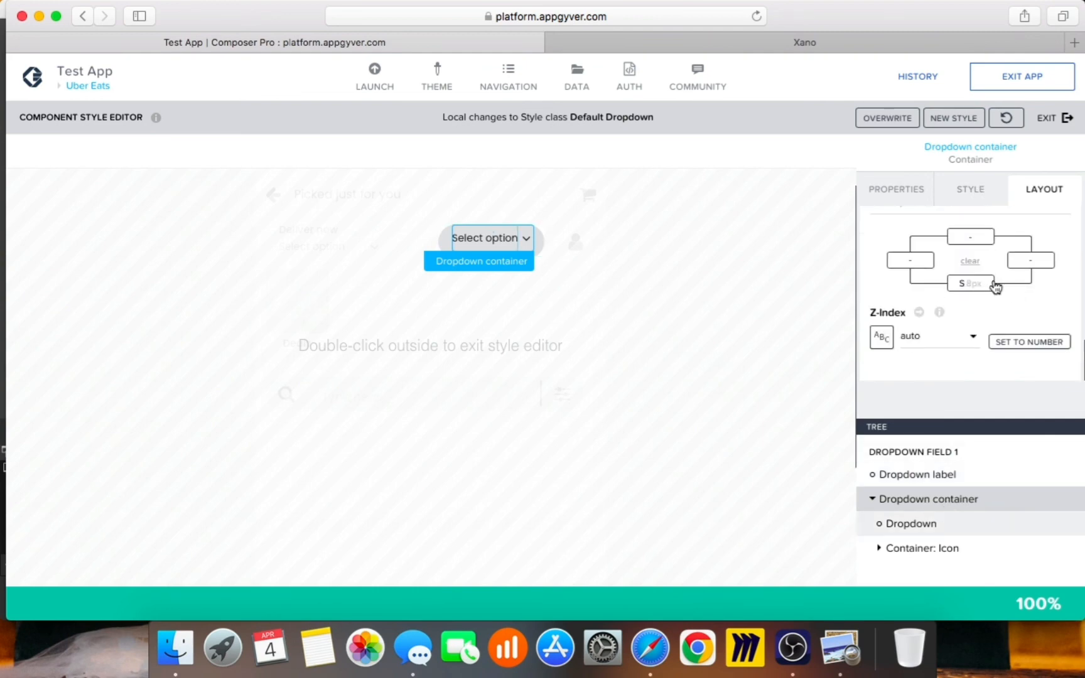
{"action": "scroll", "coordinate": [970, 299], "scroll_direction": "up", "scroll_amount": 3}
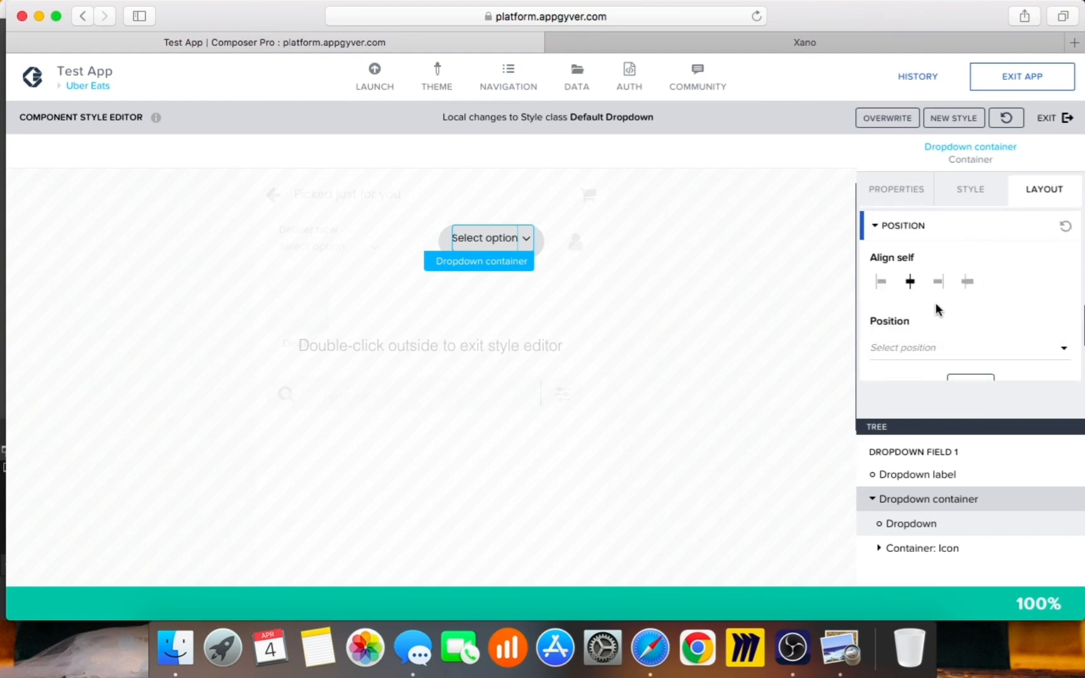
{"action": "scroll", "coordinate": [1005, 302], "scroll_direction": "down", "scroll_amount": 3}
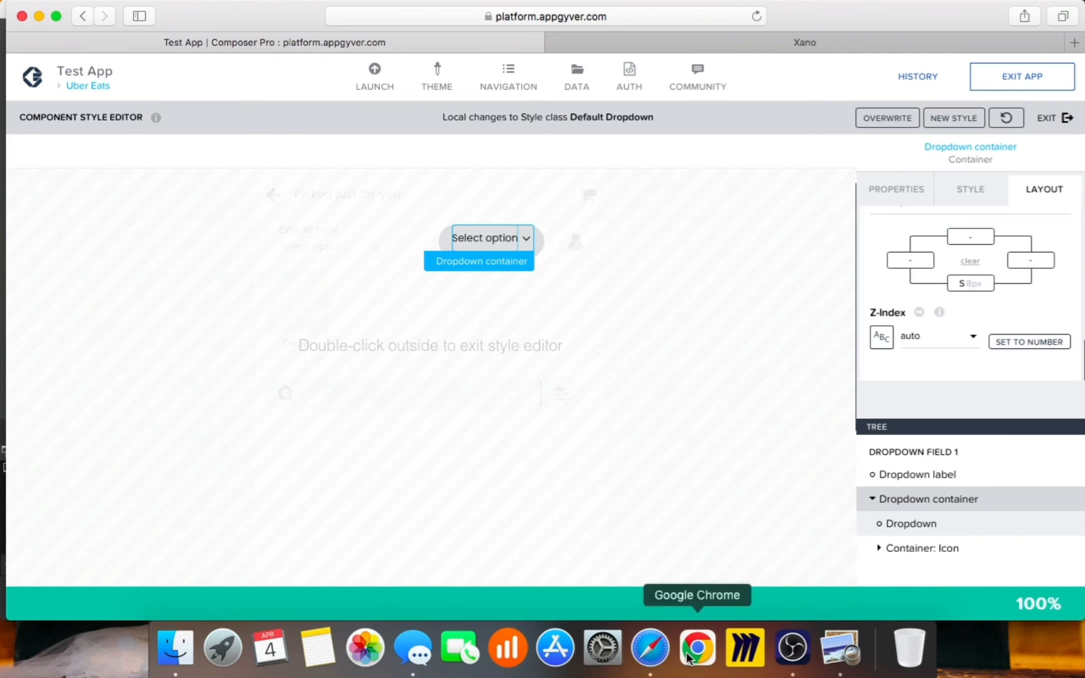
{"action": "right_click", "coordinate": [650, 648]}
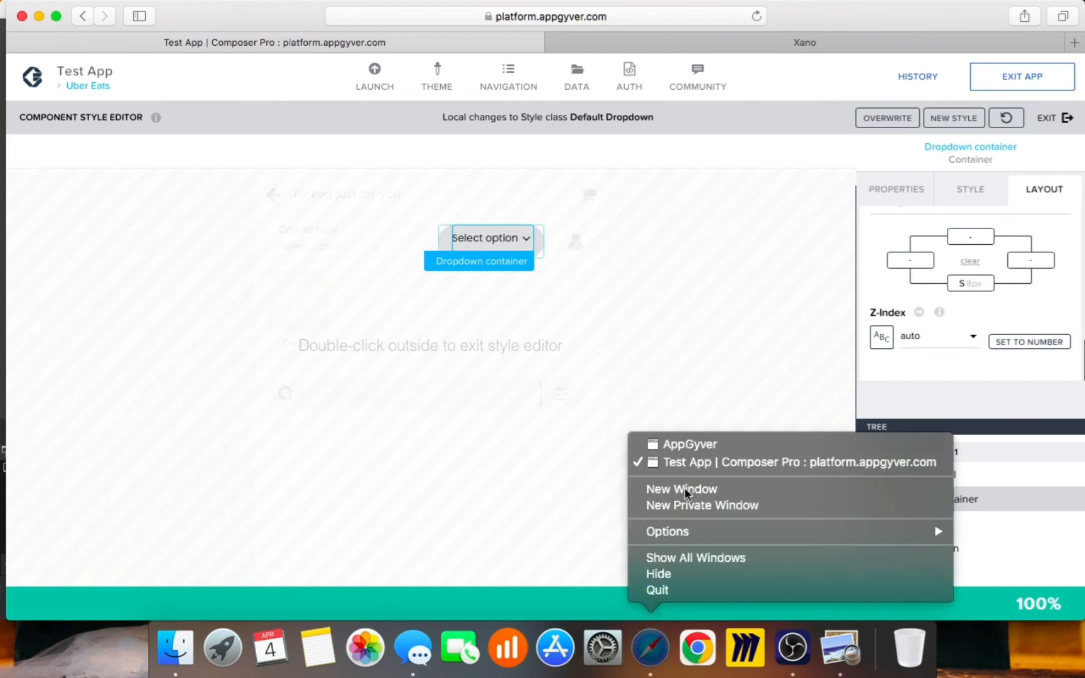
{"action": "left_click", "coordinate": [684, 438]}
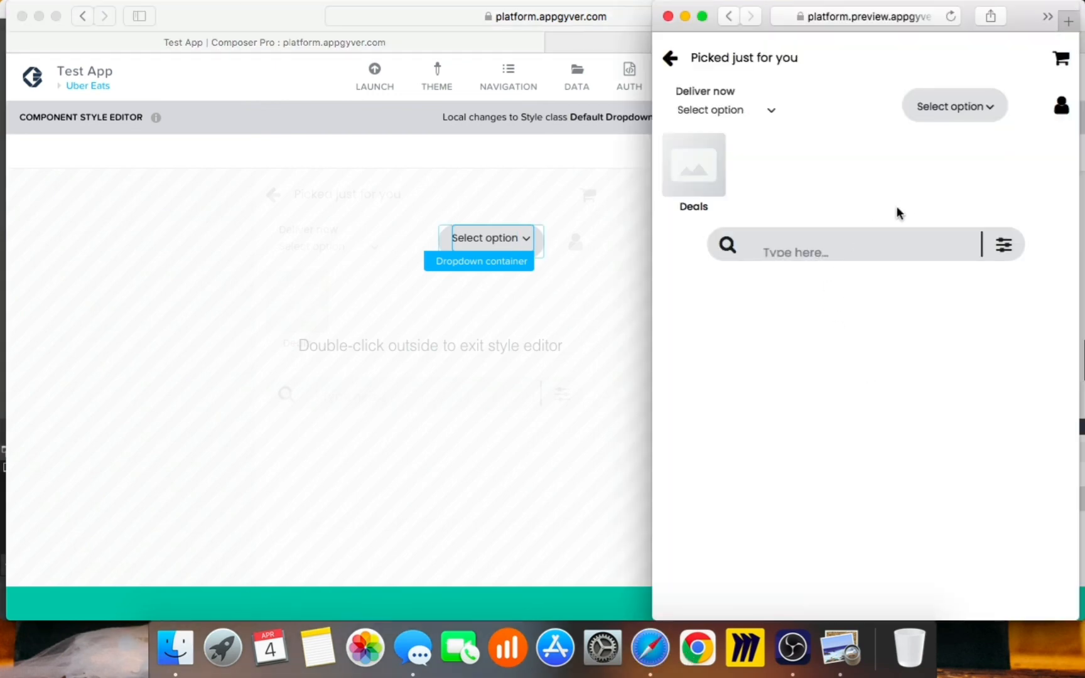
{"action": "left_click", "coordinate": [625, 390]}
{"action": "left_click", "coordinate": [626, 388]}
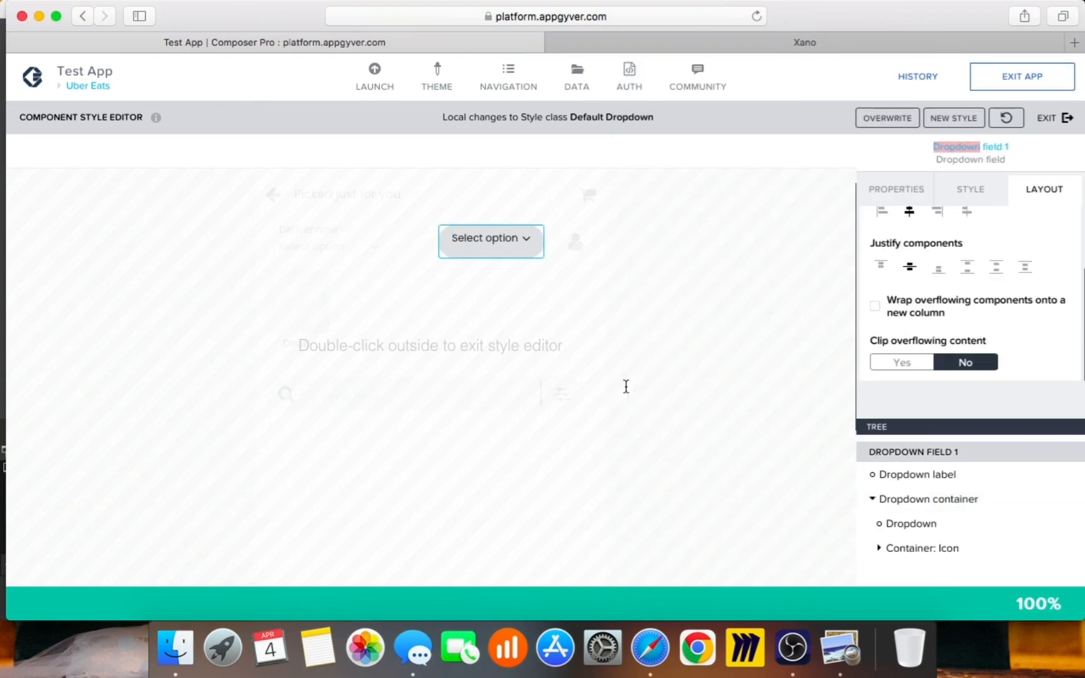
Step: Open the search bar's Input field 1 in the style editor, set its Text input's bottom position to S (8px), and save
{"action": "double_click", "coordinate": [626, 386]}
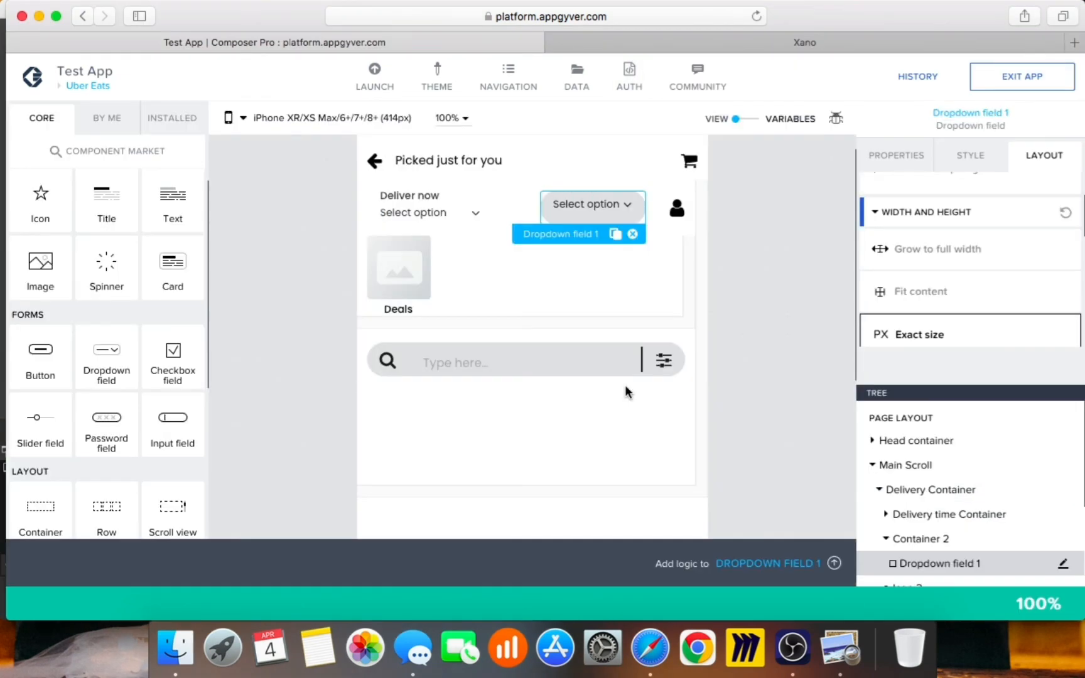
{"action": "left_click", "coordinate": [474, 373]}
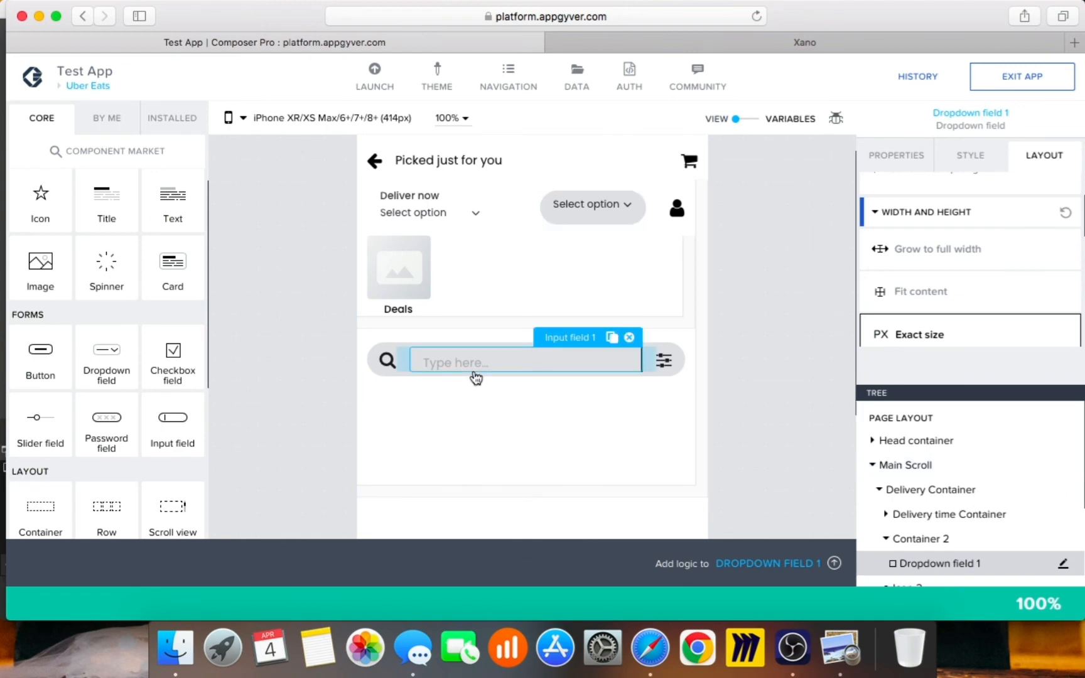
{"action": "double_click", "coordinate": [476, 366]}
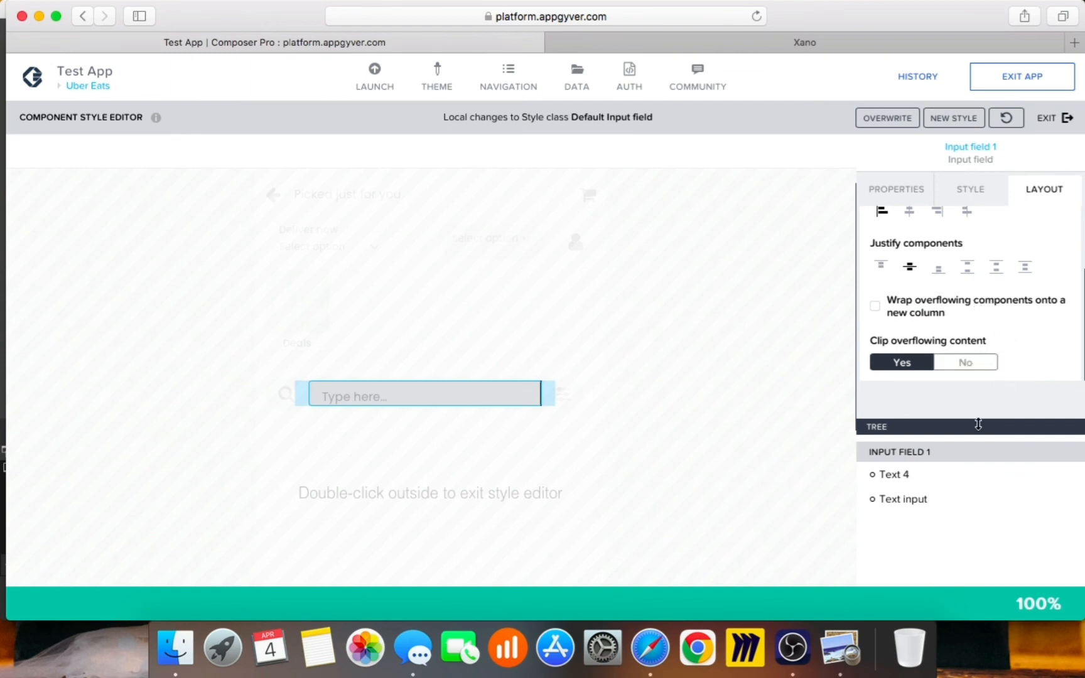
{"action": "left_click", "coordinate": [911, 499]}
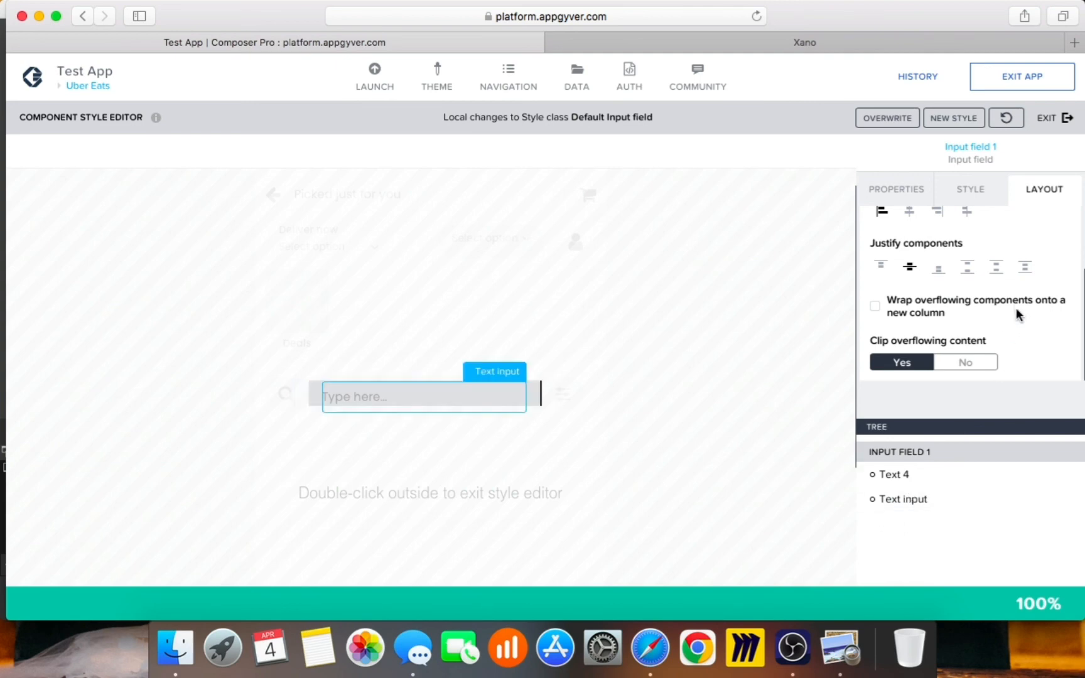
{"action": "left_click", "coordinate": [967, 283]}
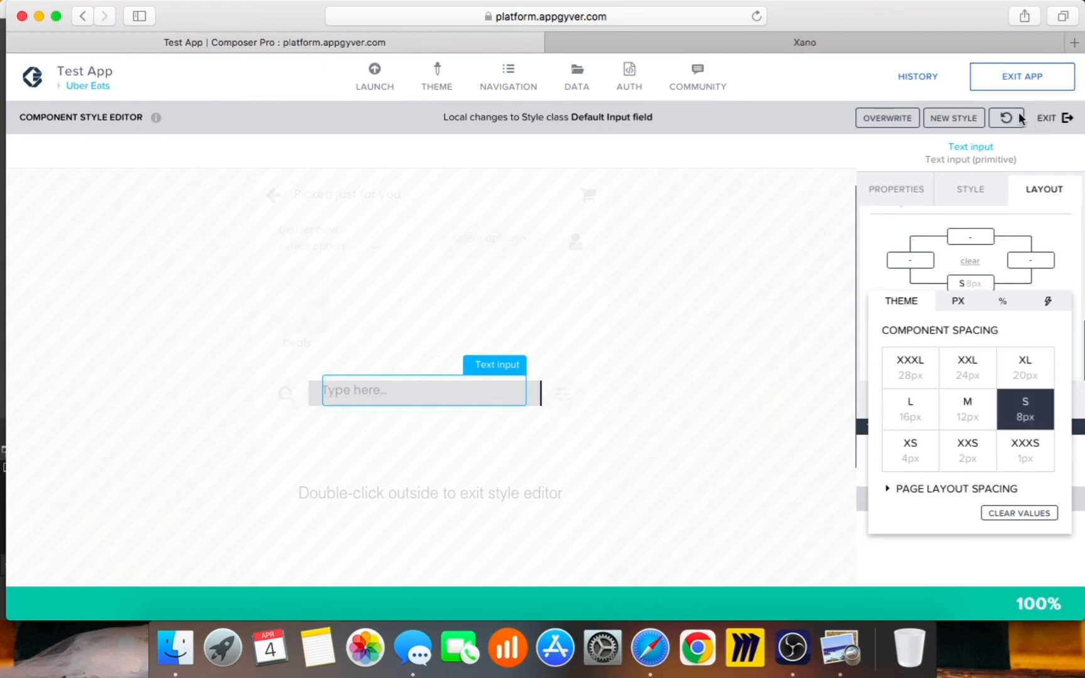
{"action": "left_click", "coordinate": [1018, 90]}
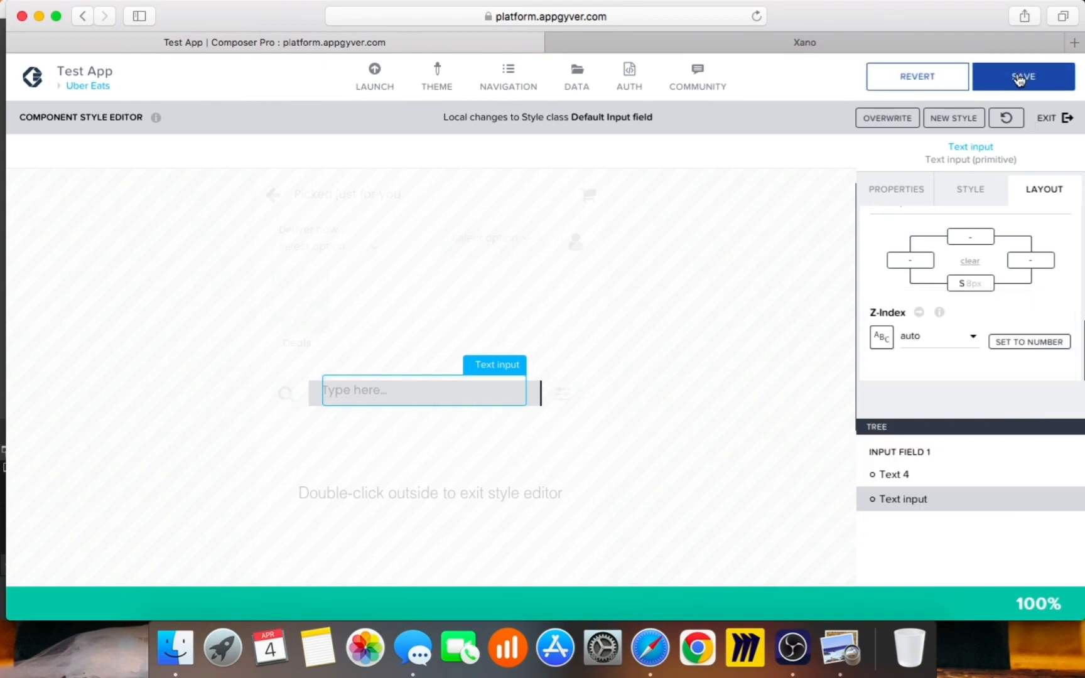
Step: Check the search field's text alignment in the web preview and compare the page with the Uber Eats.jpg reference in Preview
{"action": "right_click", "coordinate": [642, 654]}
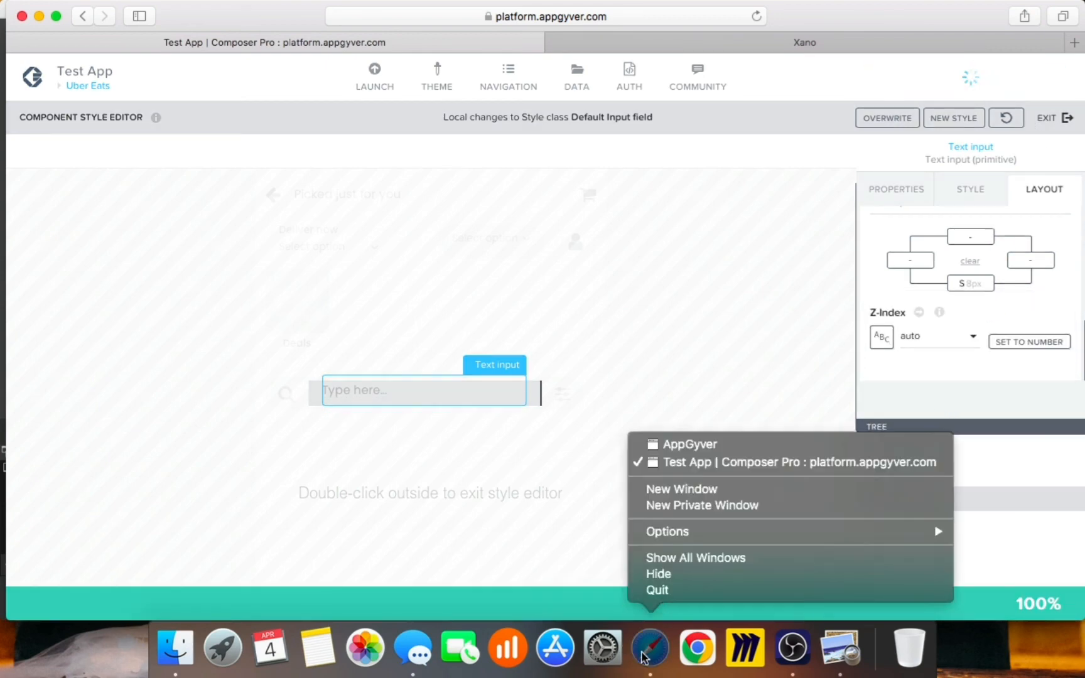
{"action": "left_click", "coordinate": [709, 443]}
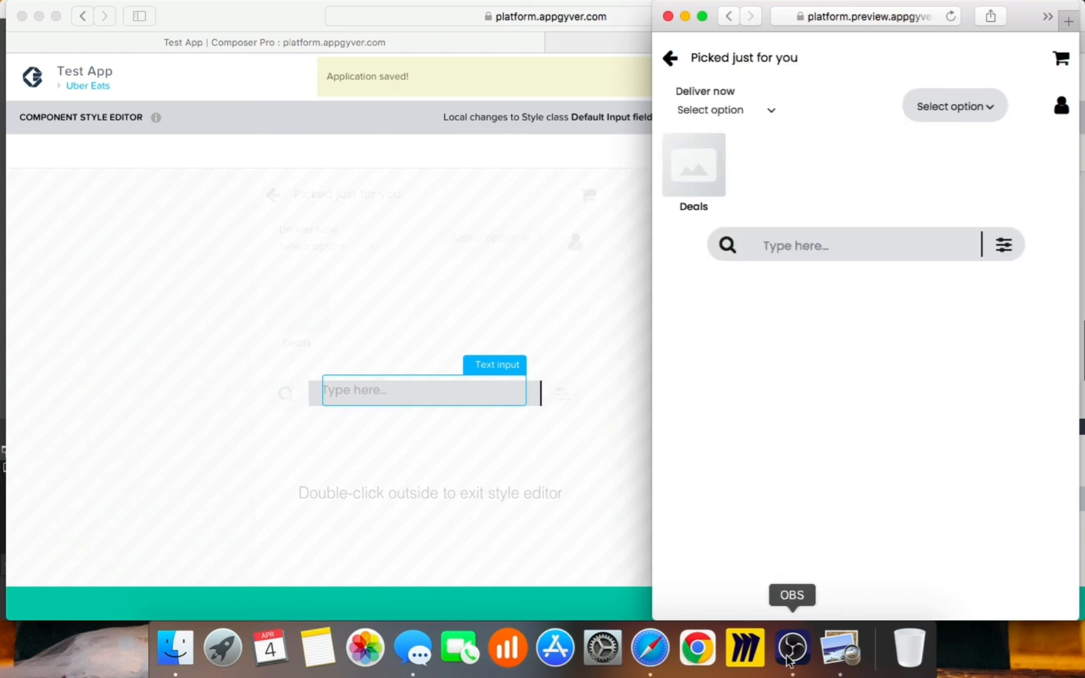
{"action": "right_click", "coordinate": [840, 646]}
{"action": "left_click", "coordinate": [840, 647]}
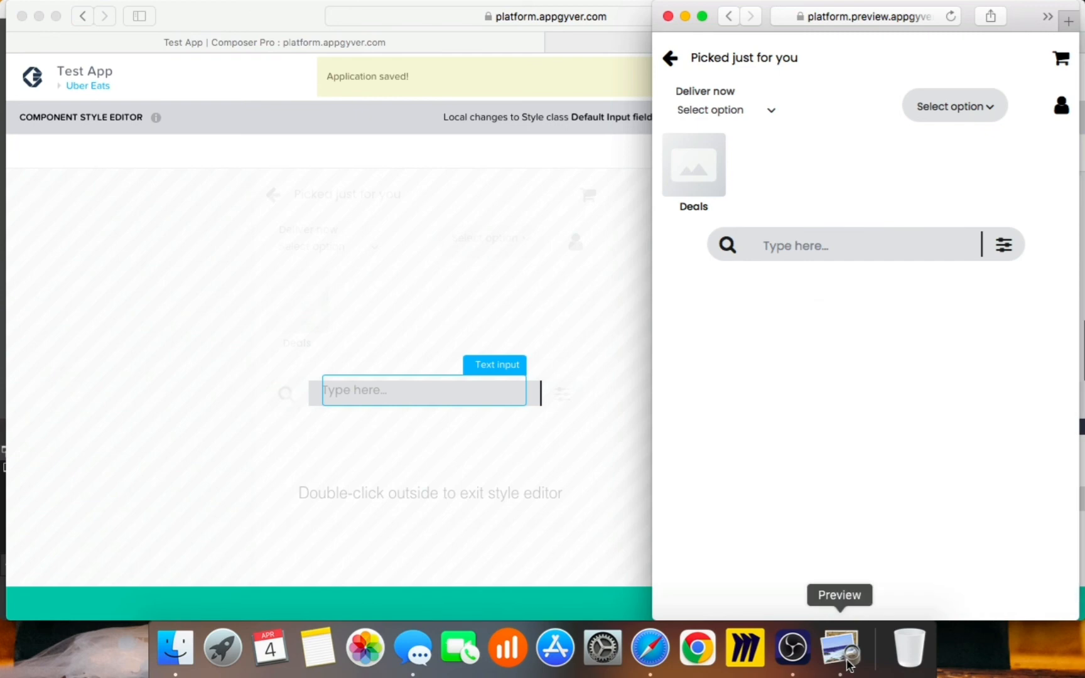
{"action": "left_click", "coordinate": [840, 647]}
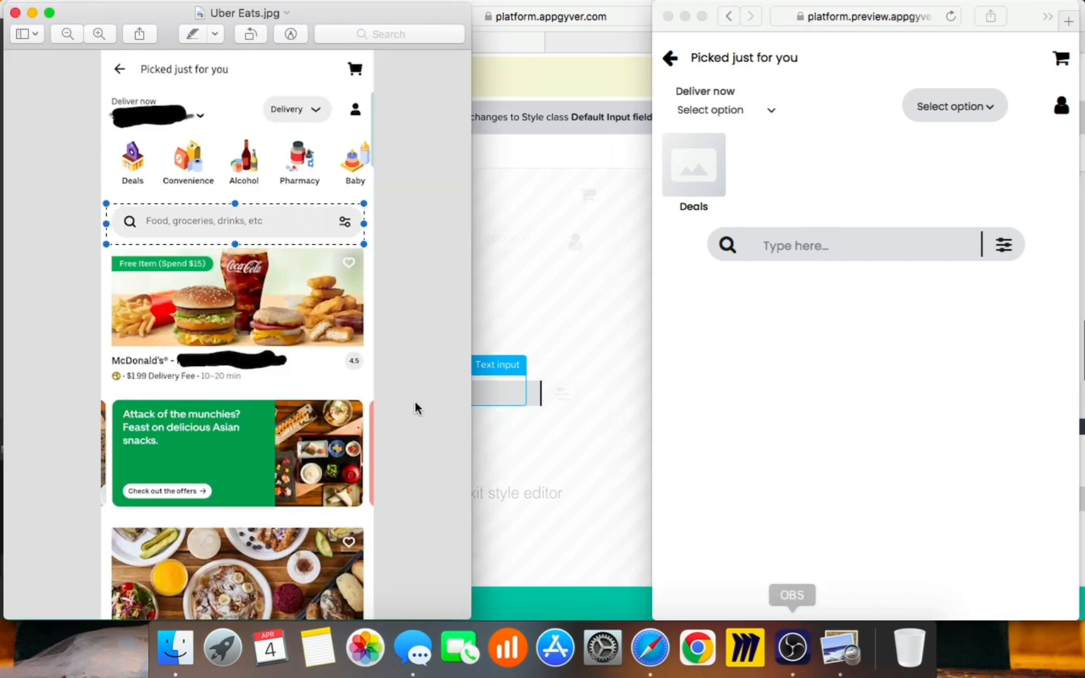
{"action": "left_click", "coordinate": [420, 267]}
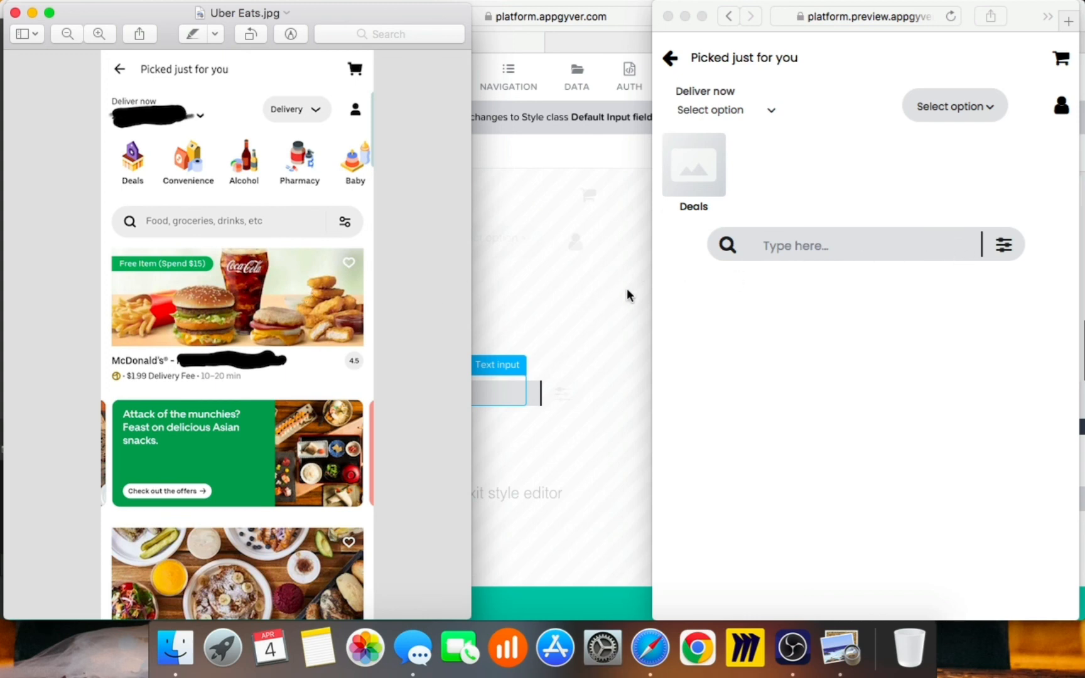
{"action": "left_click", "coordinate": [673, 294]}
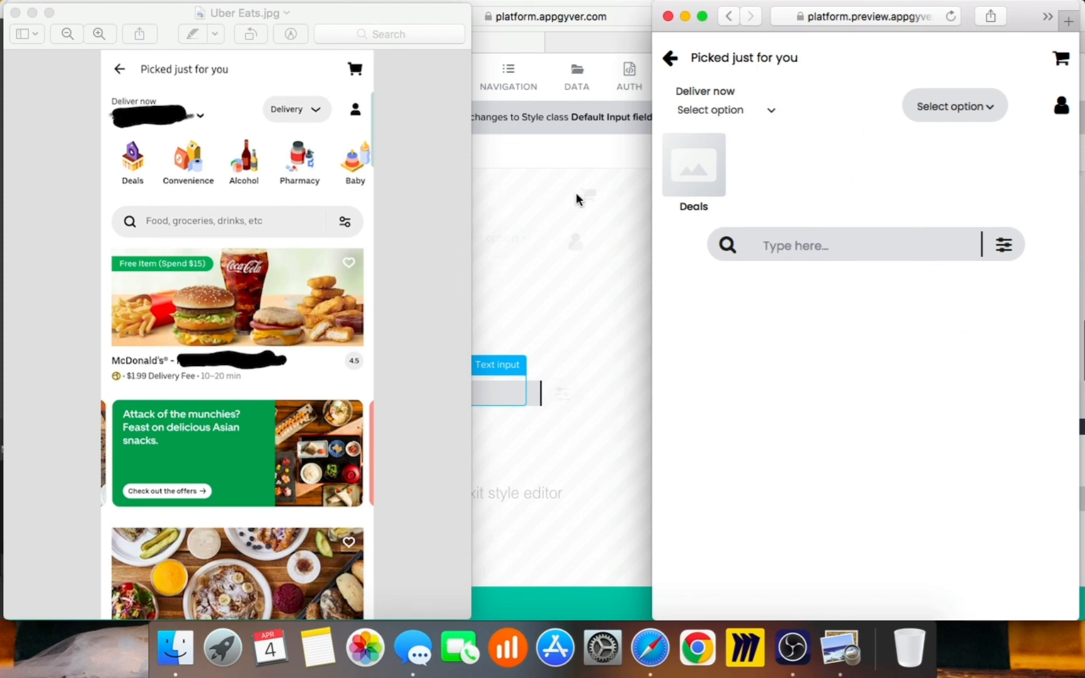
Step: Return to the composer, exit the style editor, and connect a Navigate back function to the Back Icon's Component tap event
{"action": "left_click", "coordinate": [588, 238]}
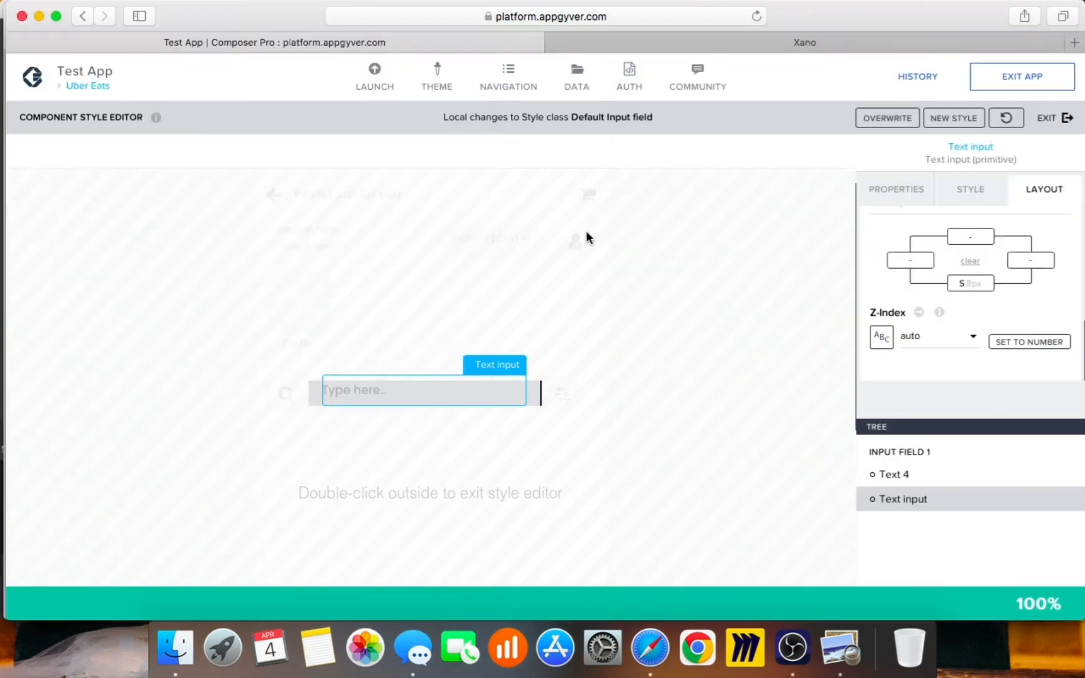
{"action": "left_click", "coordinate": [705, 242]}
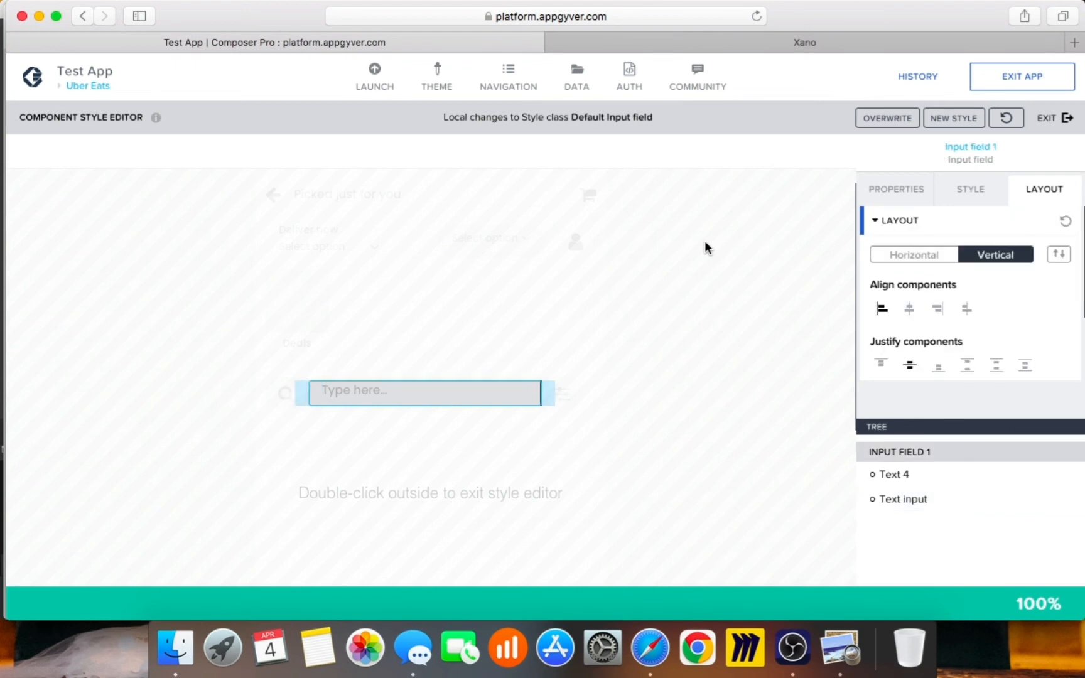
{"action": "double_click", "coordinate": [705, 247]}
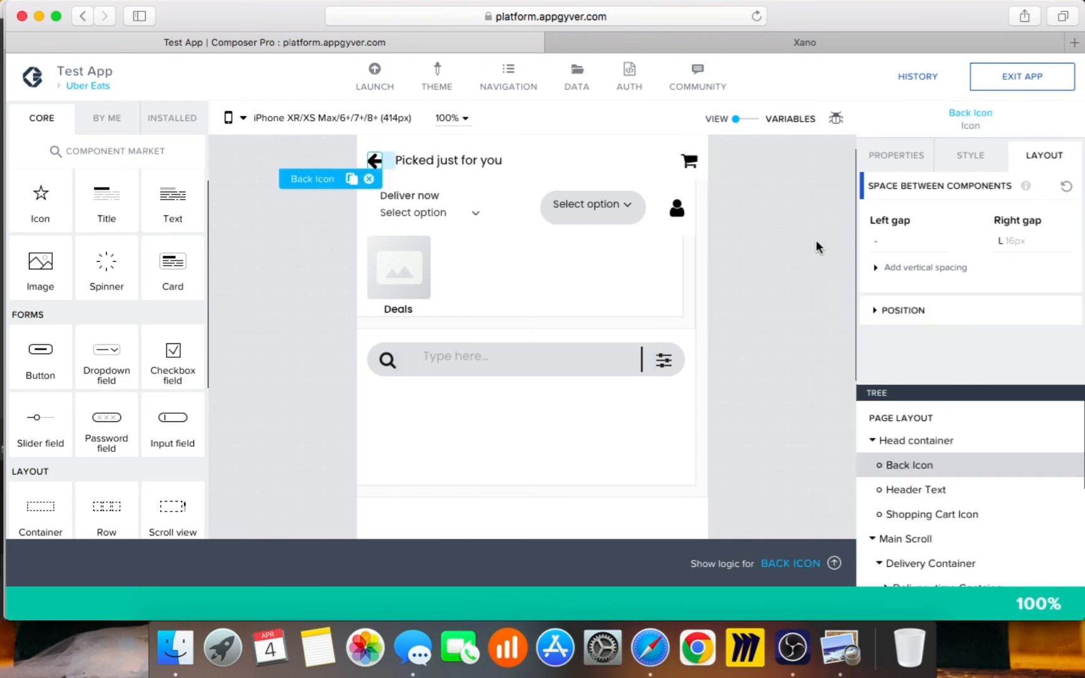
{"action": "left_click", "coordinate": [801, 563]}
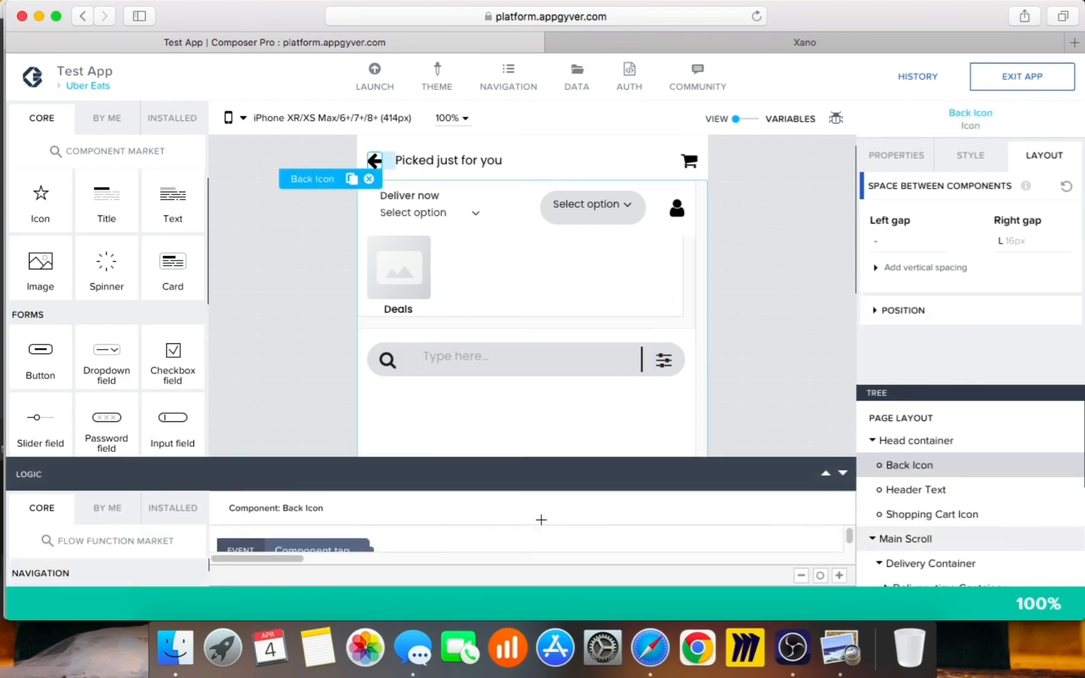
{"action": "mouse_move", "coordinate": [110, 511]}
{"action": "left_mouse_down"}
{"action": "mouse_move", "coordinate": [461, 461]}
{"action": "mouse_move", "coordinate": [468, 447]}
{"action": "mouse_move", "coordinate": [356, 446]}
{"action": "mouse_move", "coordinate": [367, 435]}
{"action": "mouse_move", "coordinate": [385, 446]}
{"action": "mouse_move", "coordinate": [494, 447]}
{"action": "left_mouse_up"}
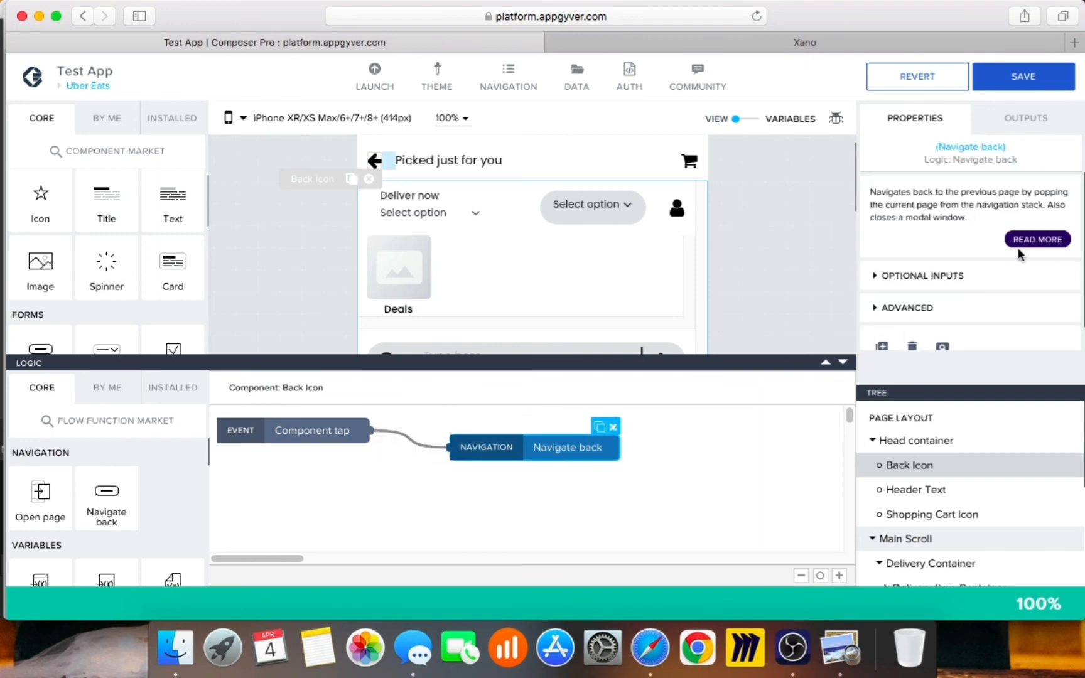
Step: Save the app and test the Back Icon's navigation on the Uber Eats page in the web preview
{"action": "left_click", "coordinate": [1033, 81]}
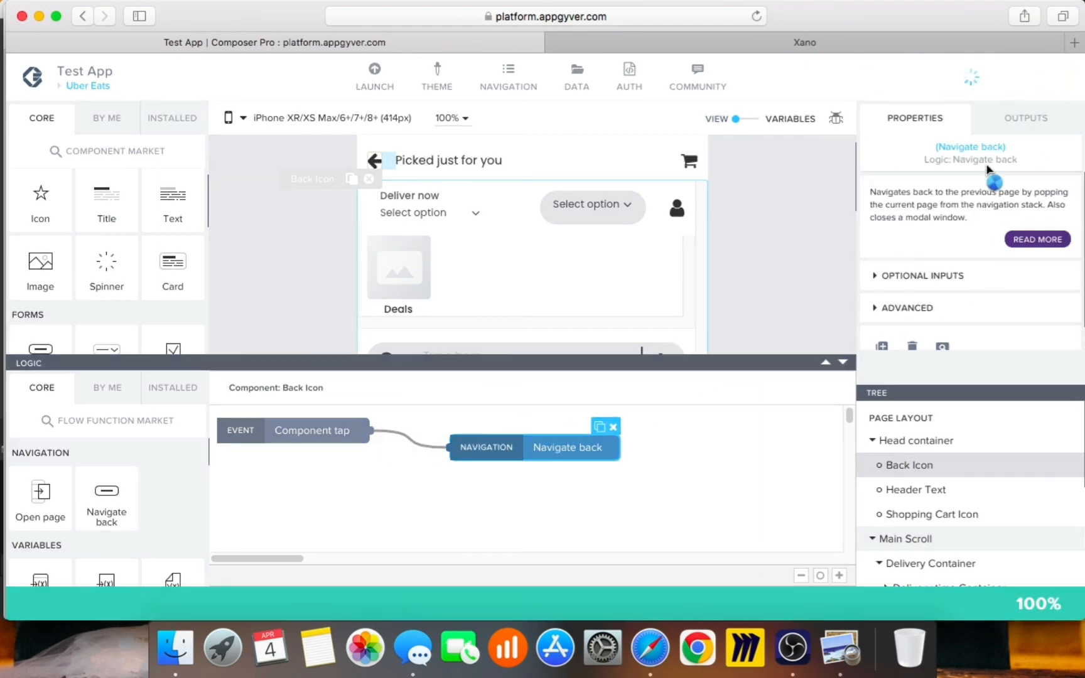
{"action": "right_click", "coordinate": [648, 655]}
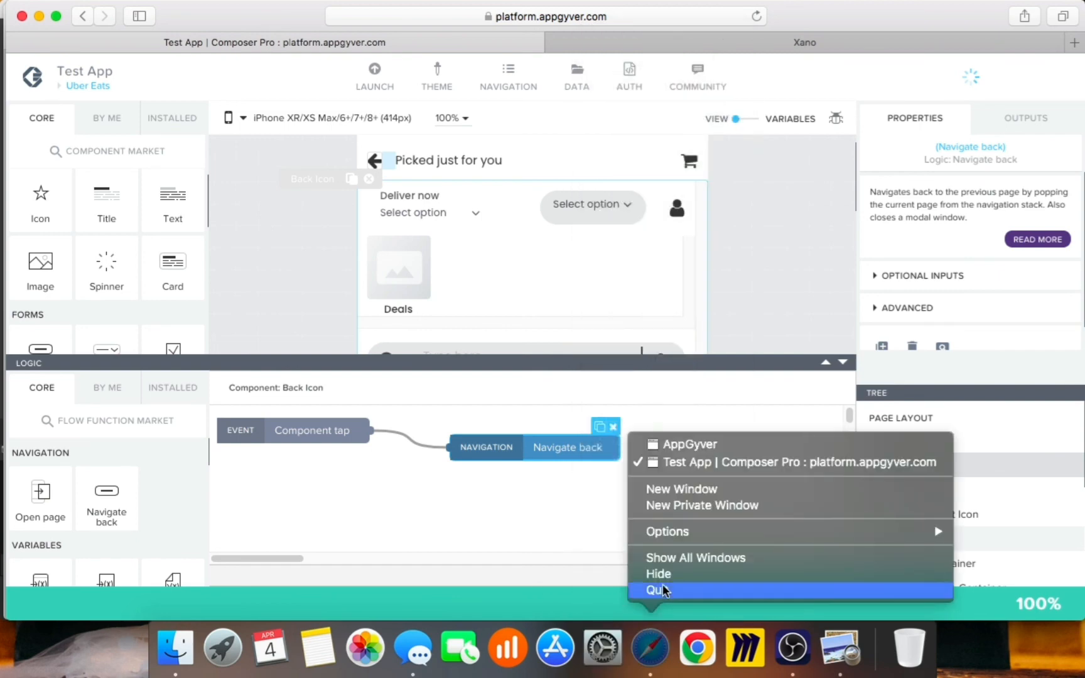
{"action": "left_click", "coordinate": [709, 445]}
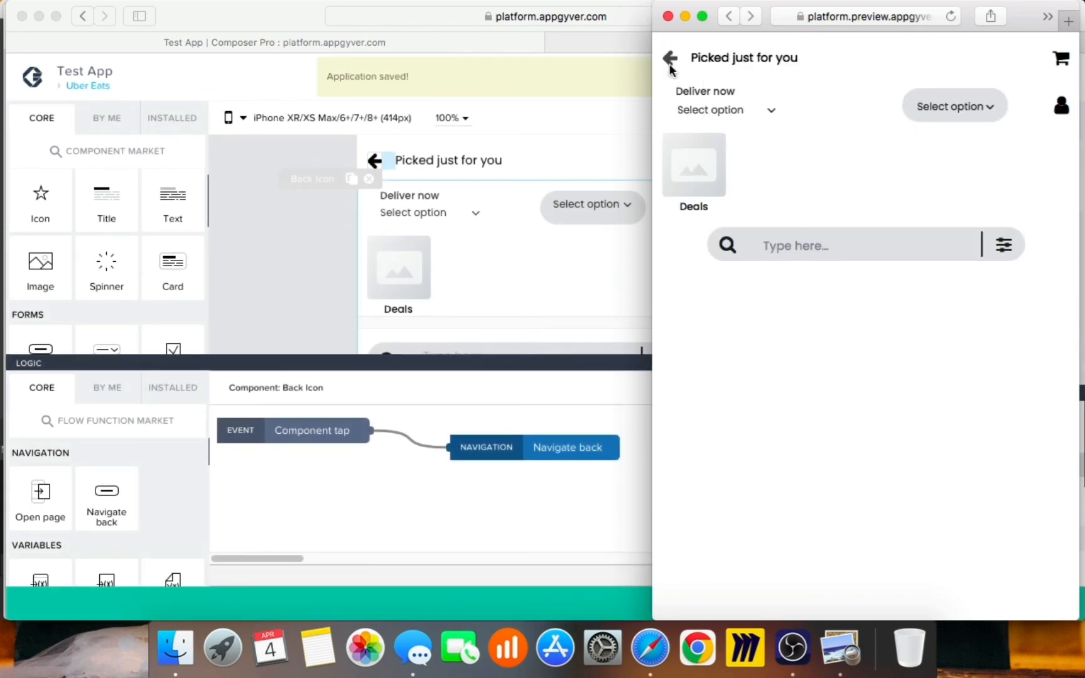
{"action": "left_click", "coordinate": [670, 58]}
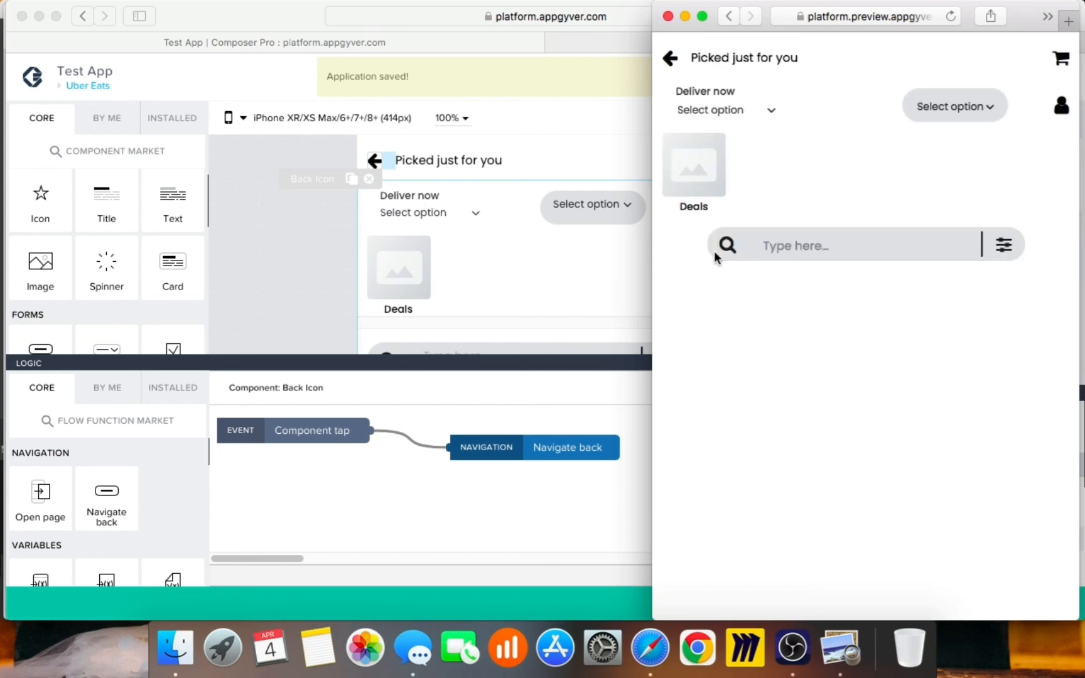
{"action": "left_click", "coordinate": [670, 58]}
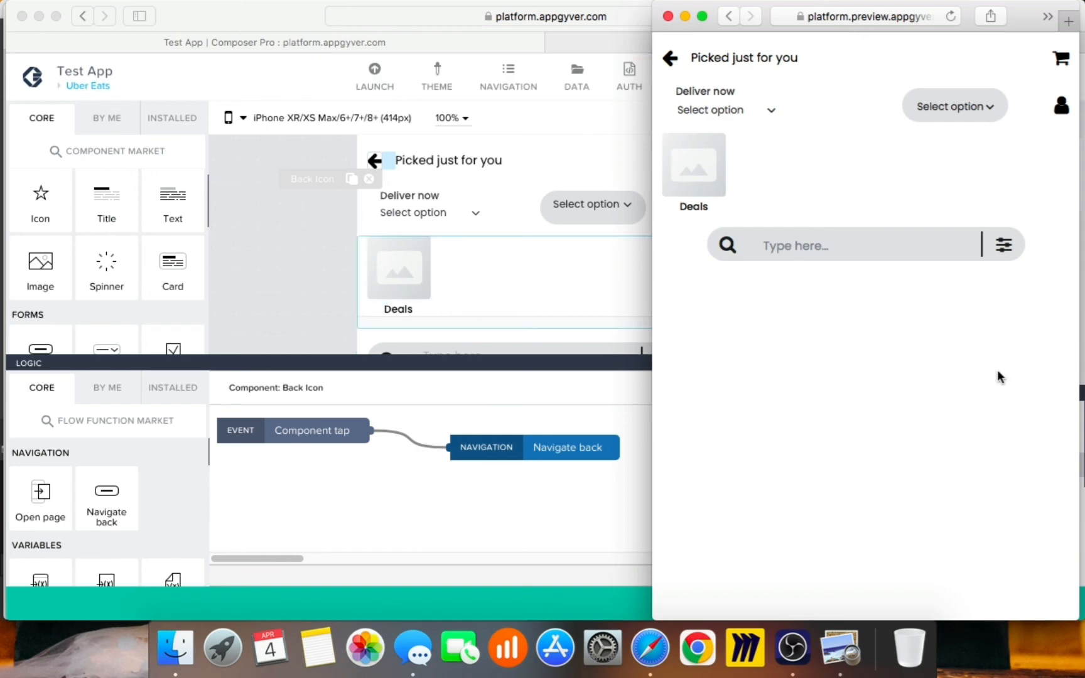
Step: Return to the composer and set the authentication's initial view to Home
{"action": "left_click", "coordinate": [320, 239]}
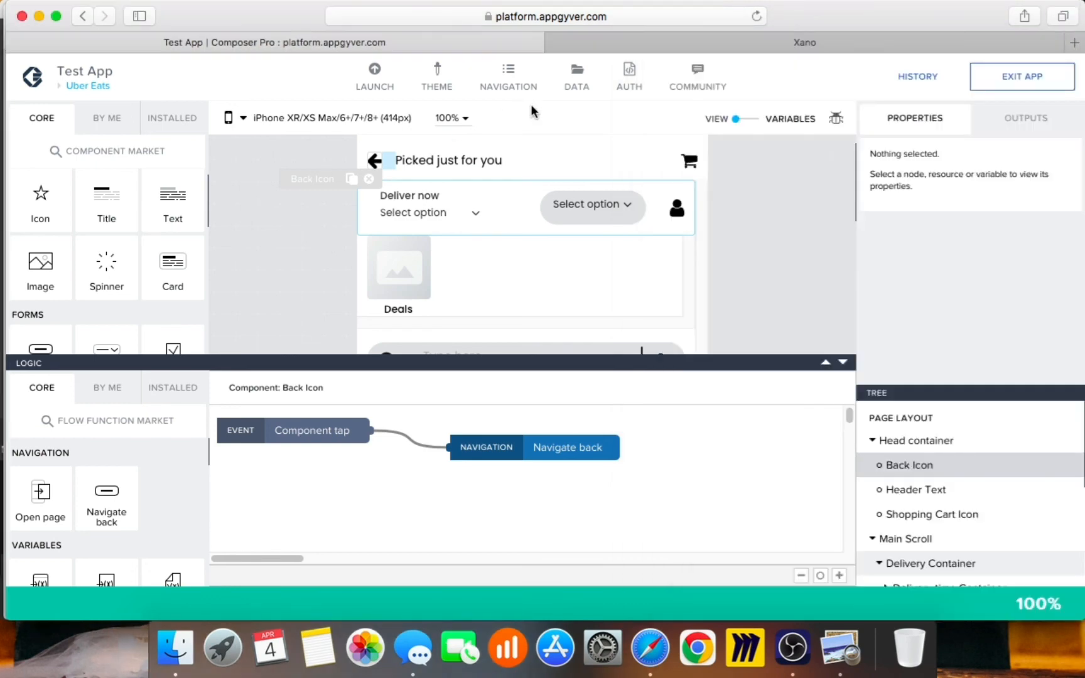
{"action": "left_click", "coordinate": [628, 78]}
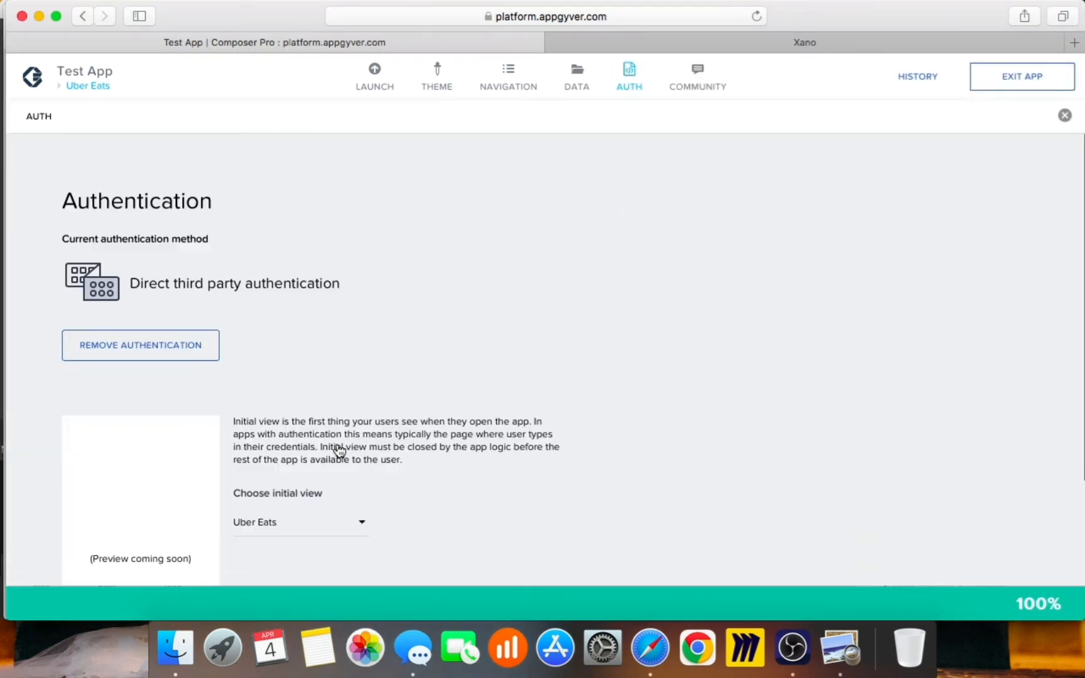
{"action": "left_click", "coordinate": [364, 524]}
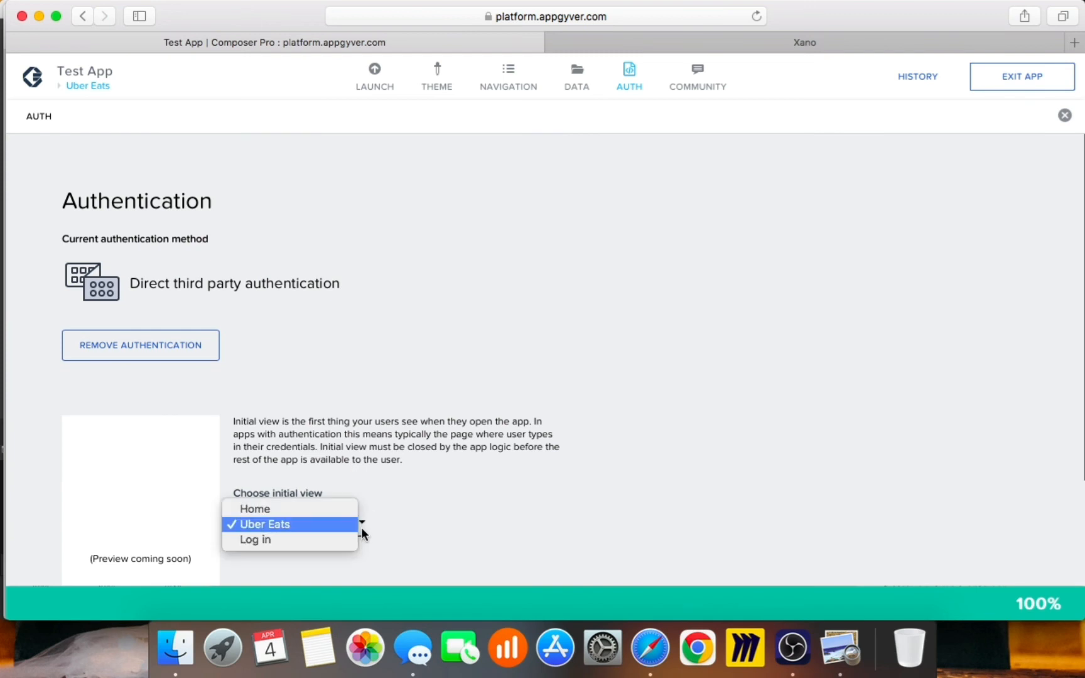
{"action": "left_click", "coordinate": [323, 519]}
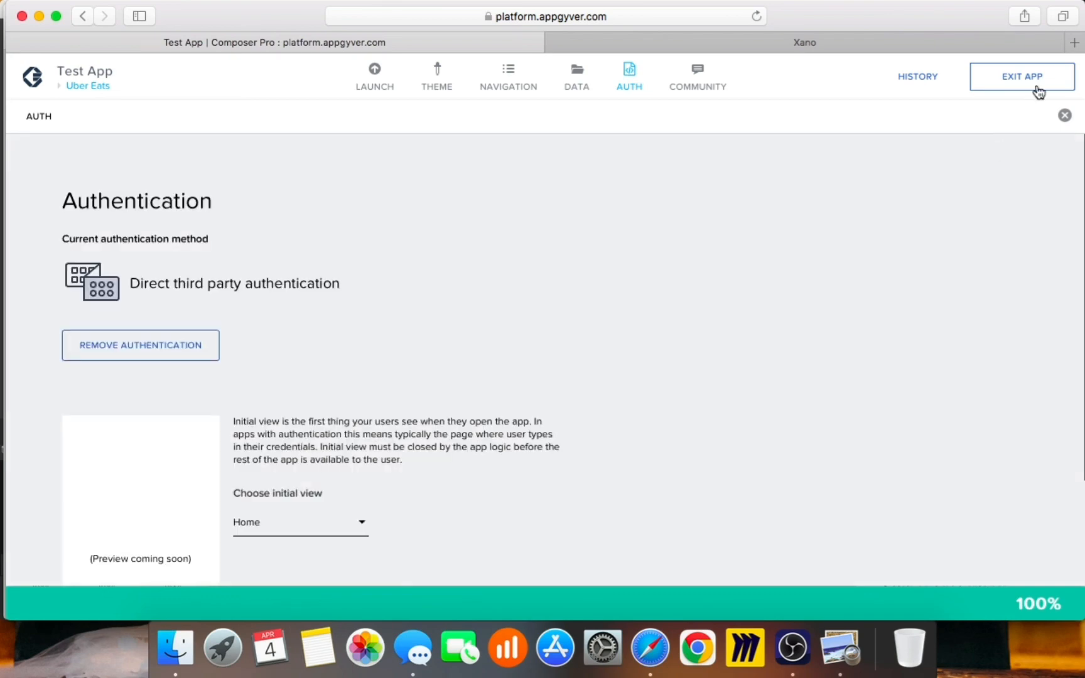
Step: Review the Home page in the web preview, open the Uber Eats page from the Food tile, and test its back arrow
{"action": "right_click", "coordinate": [653, 644]}
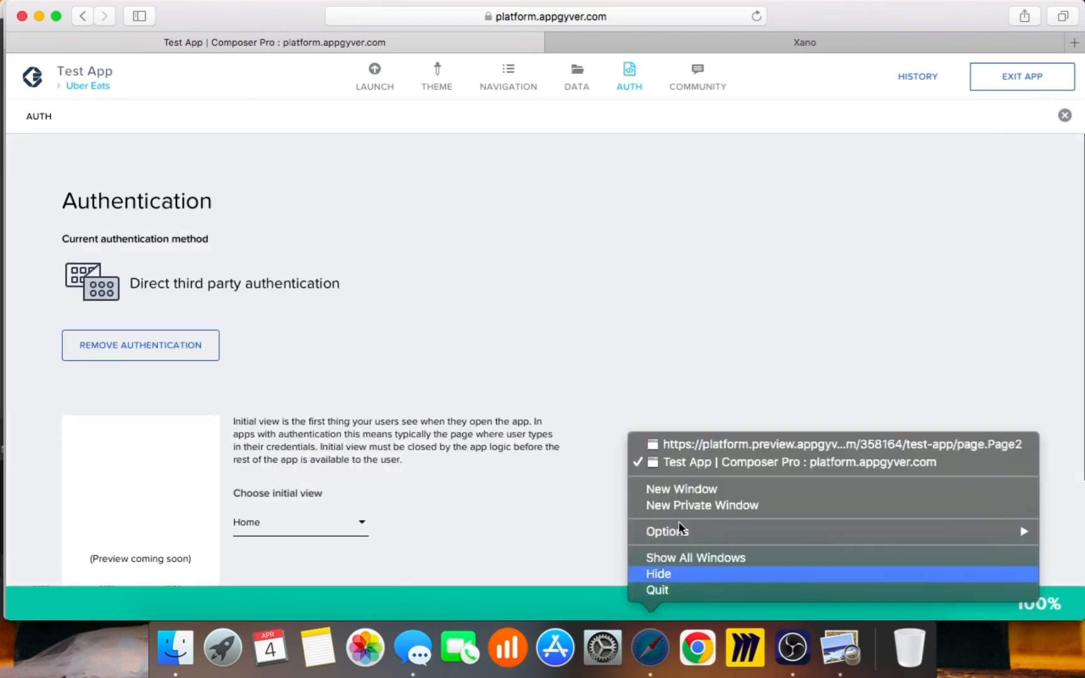
{"action": "left_click", "coordinate": [699, 444]}
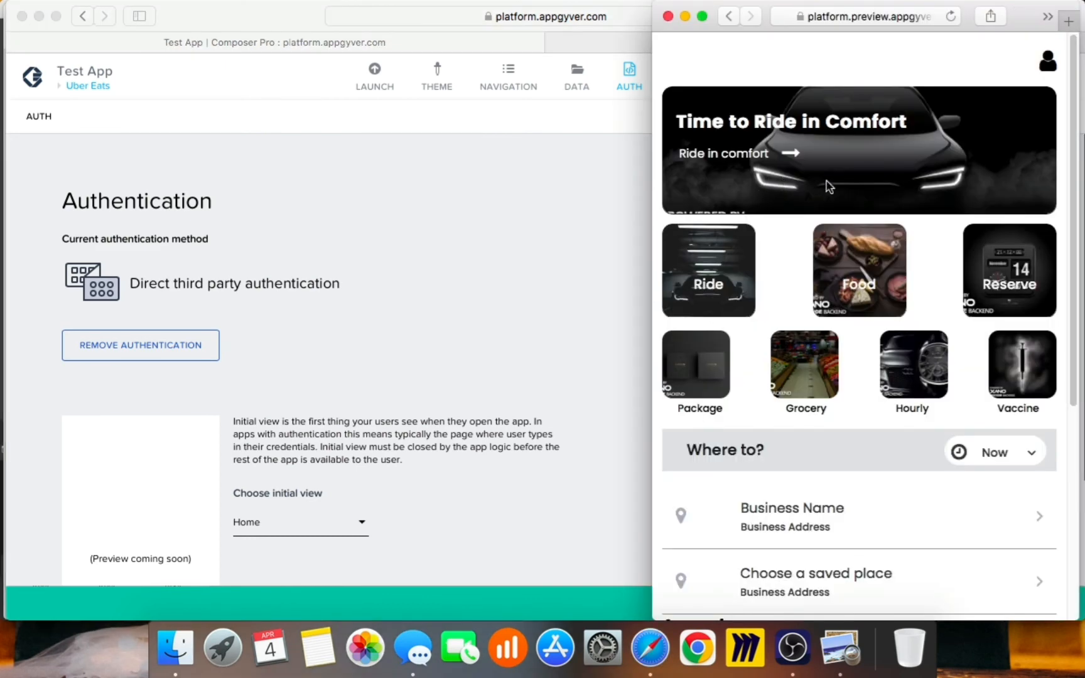
{"action": "scroll", "coordinate": [908, 501], "scroll_direction": "down", "scroll_amount": 5}
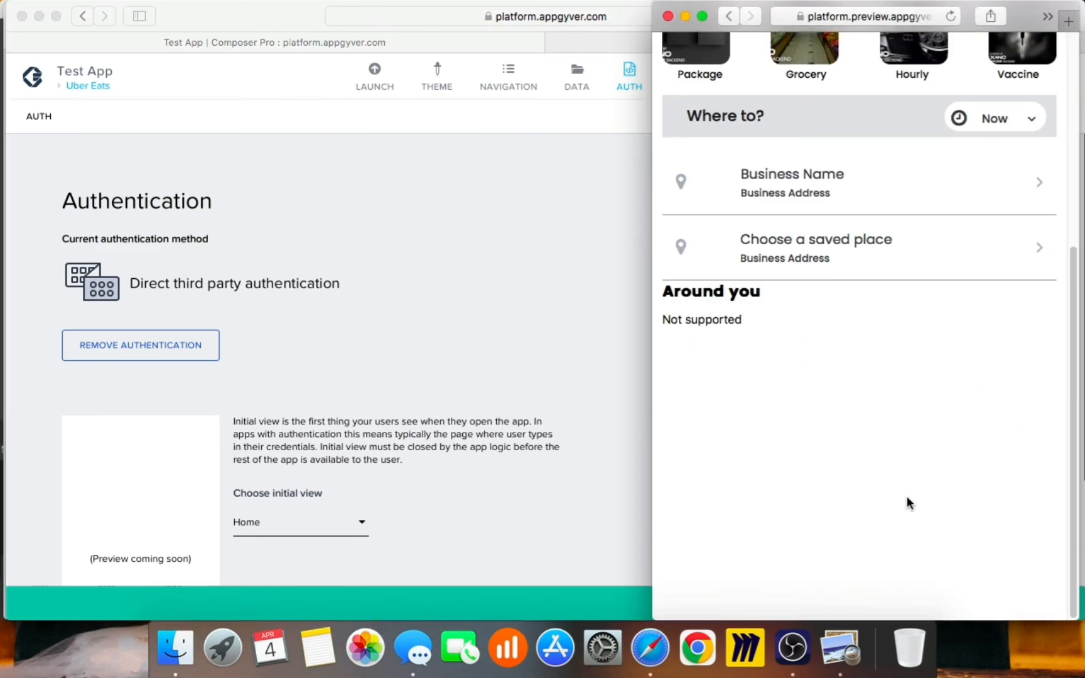
{"action": "scroll", "coordinate": [905, 490], "scroll_direction": "up", "scroll_amount": 5}
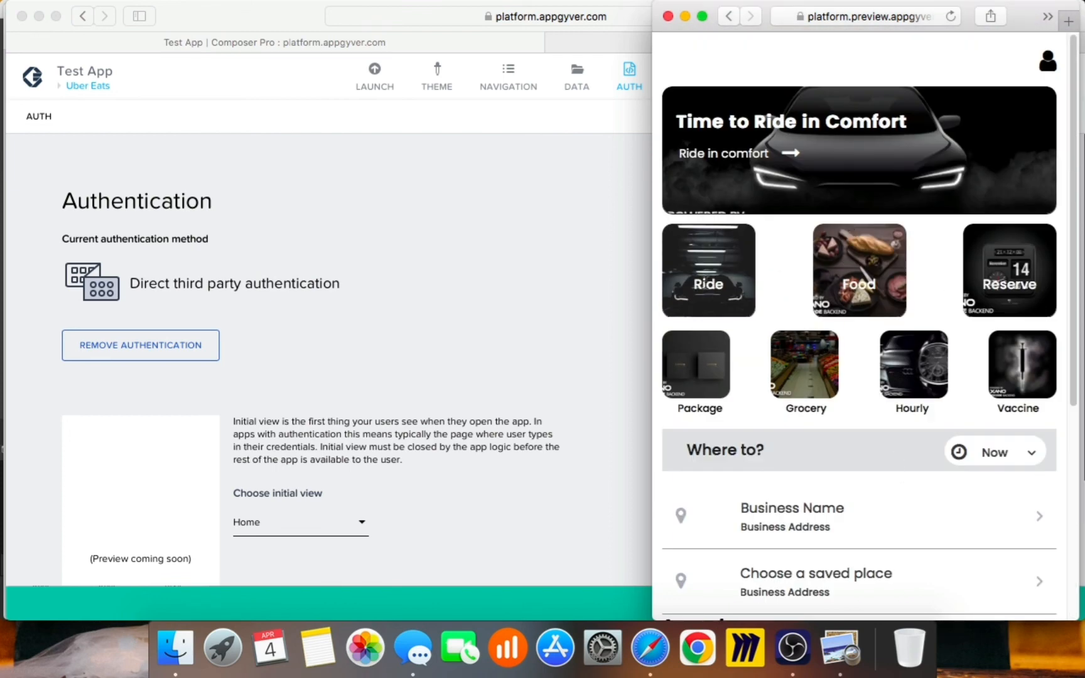
{"action": "left_click", "coordinate": [868, 262]}
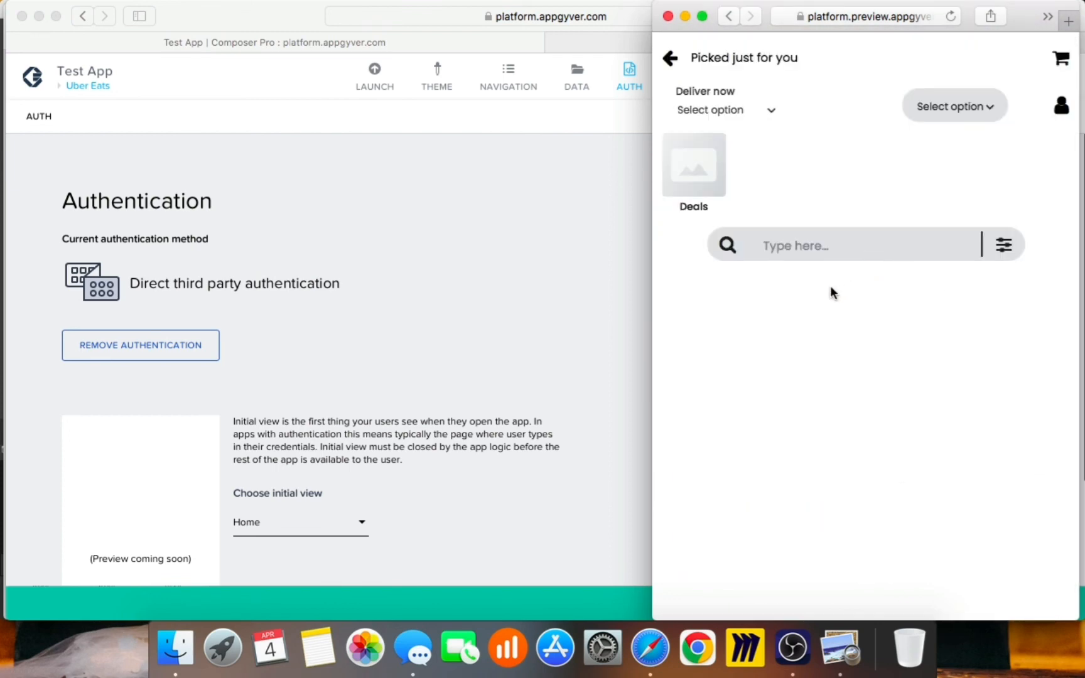
{"action": "left_click", "coordinate": [670, 60]}
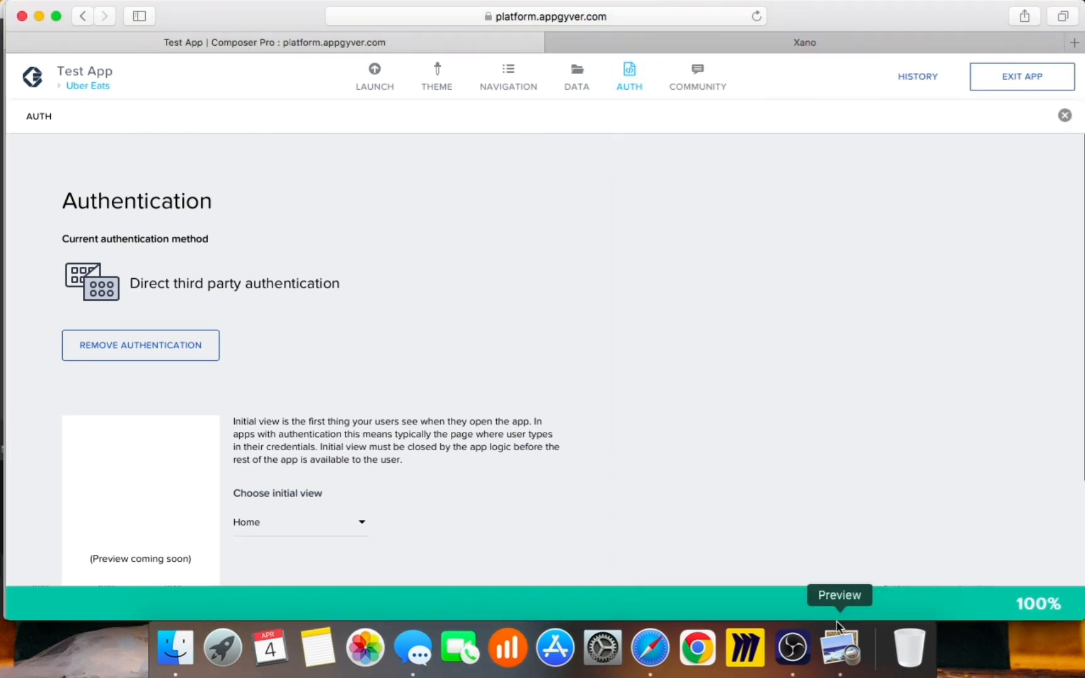
Step: Bring up the Uber Eats.jpg reference in Preview beside the web preview and test the page's back arrow again
{"action": "left_click", "coordinate": [839, 641]}
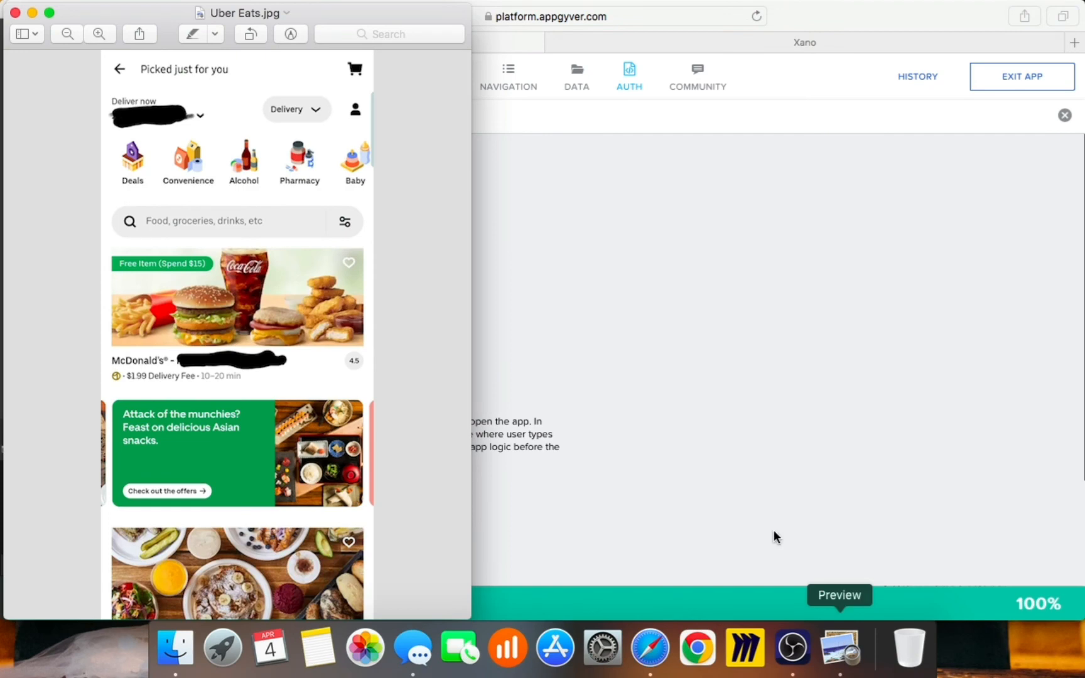
{"action": "right_click", "coordinate": [658, 654]}
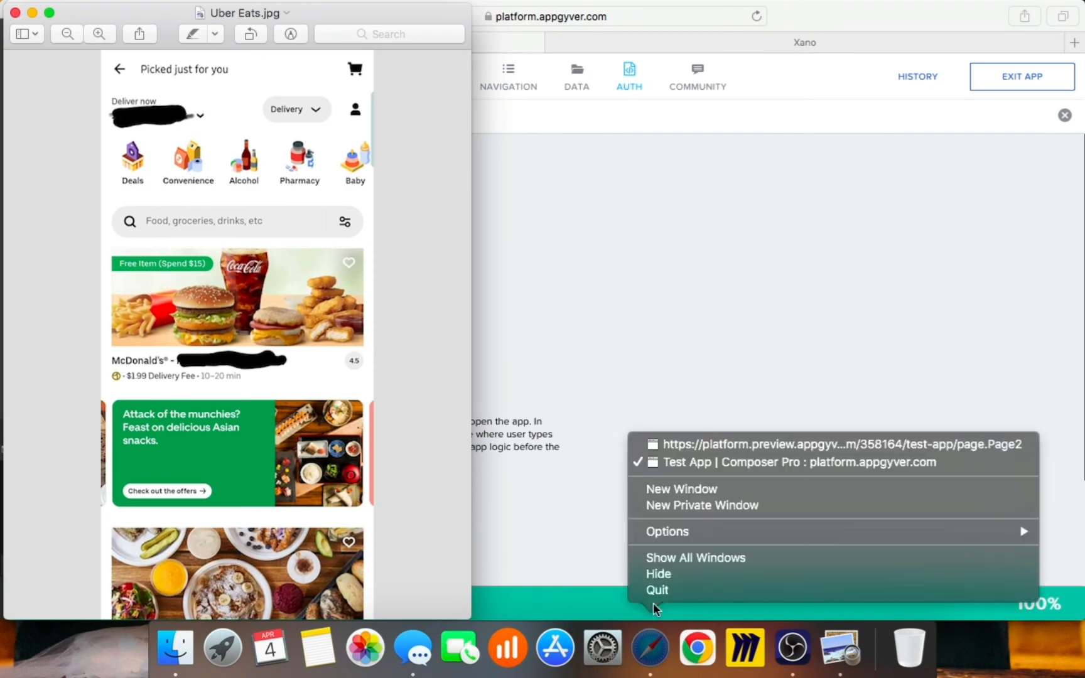
{"action": "left_click", "coordinate": [701, 443]}
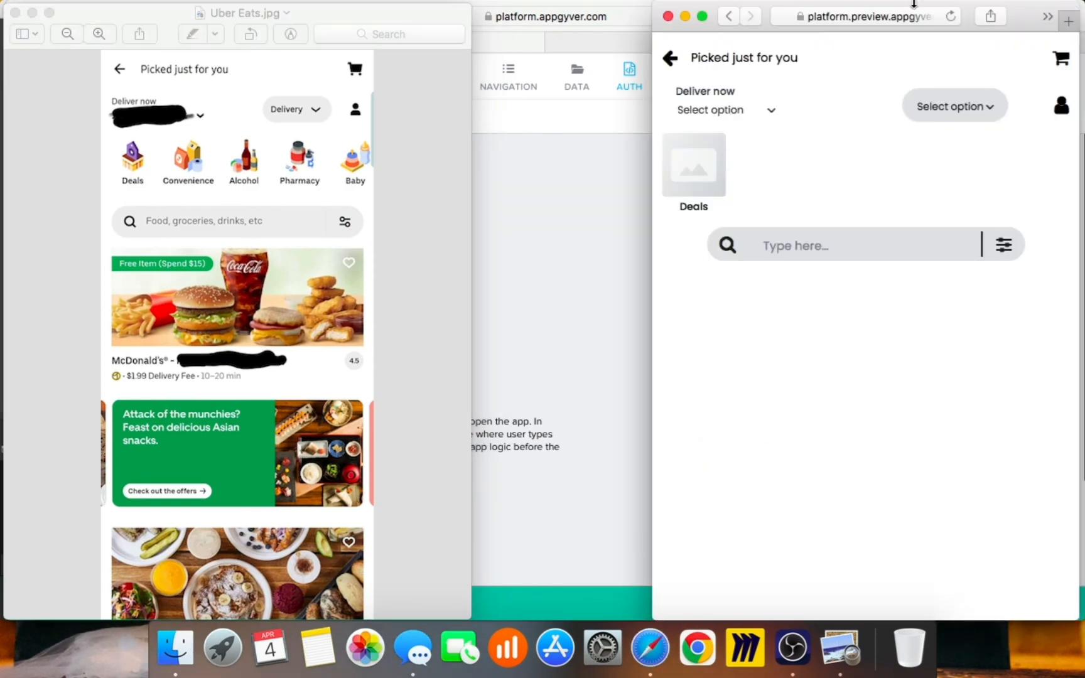
{"action": "left_click", "coordinate": [672, 55]}
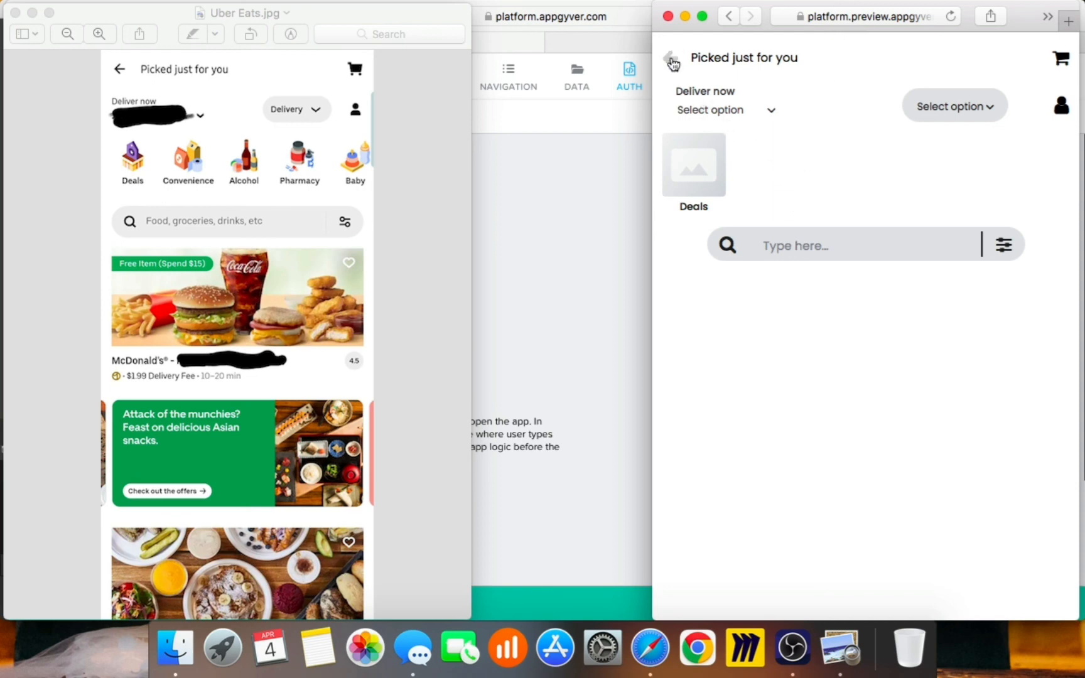